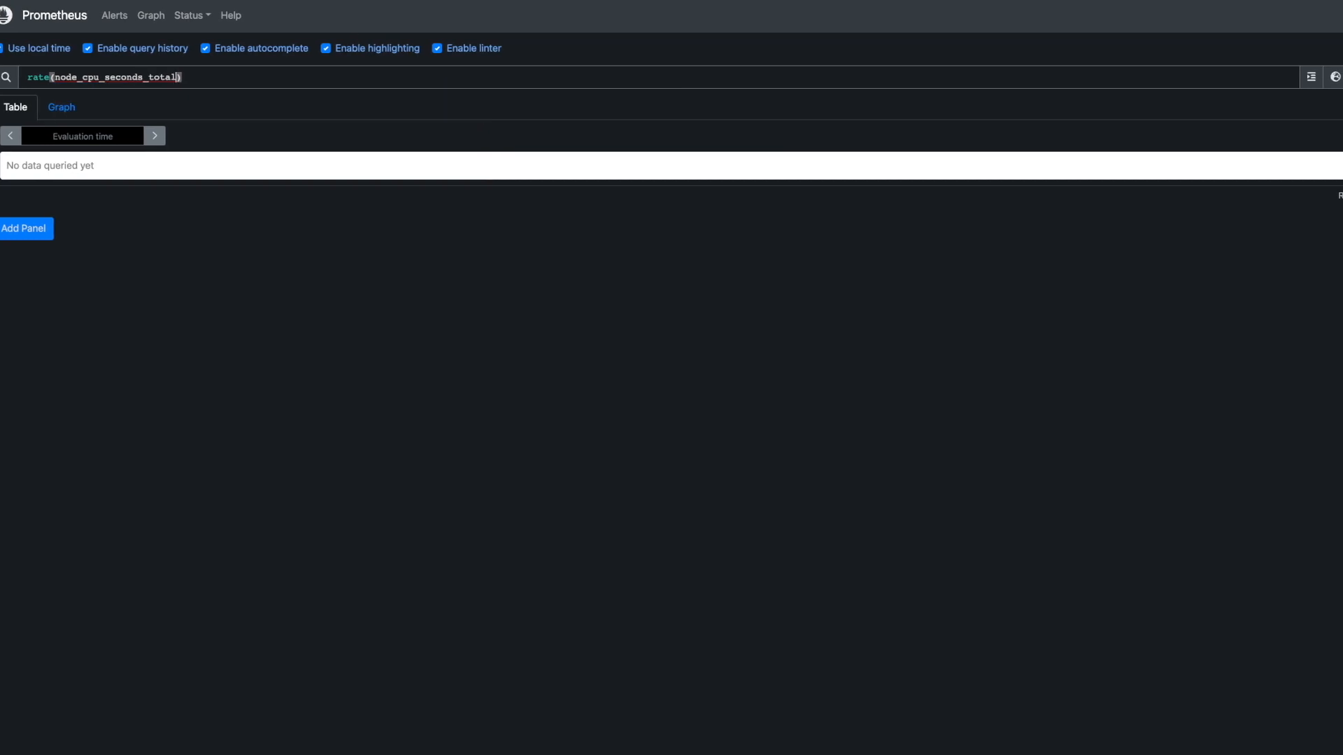
- Enter and execute the query rate(node_cpu_seconds_total{mode!="idle"}[10m])
type("{")
key("Down")
key("Down")
key("Down")
key("Return")
type("!=\"idle\"}[10")
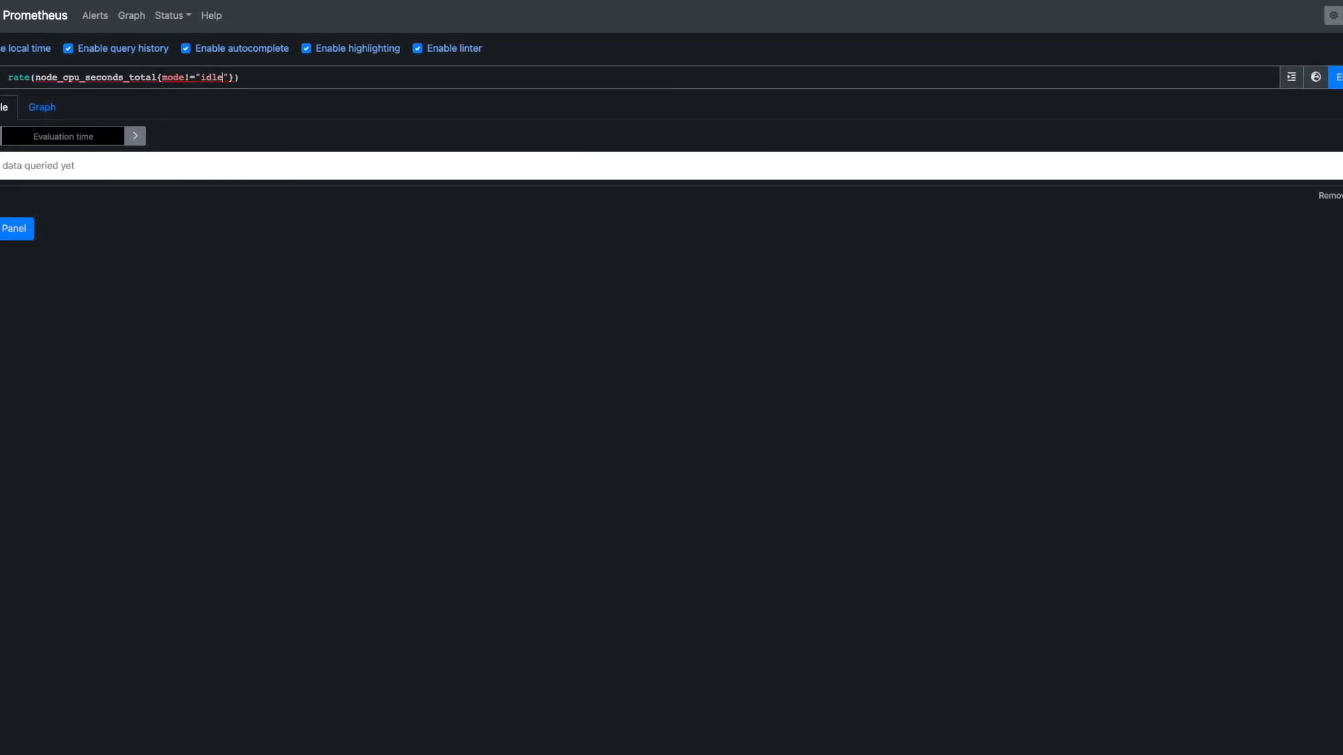
type("m")
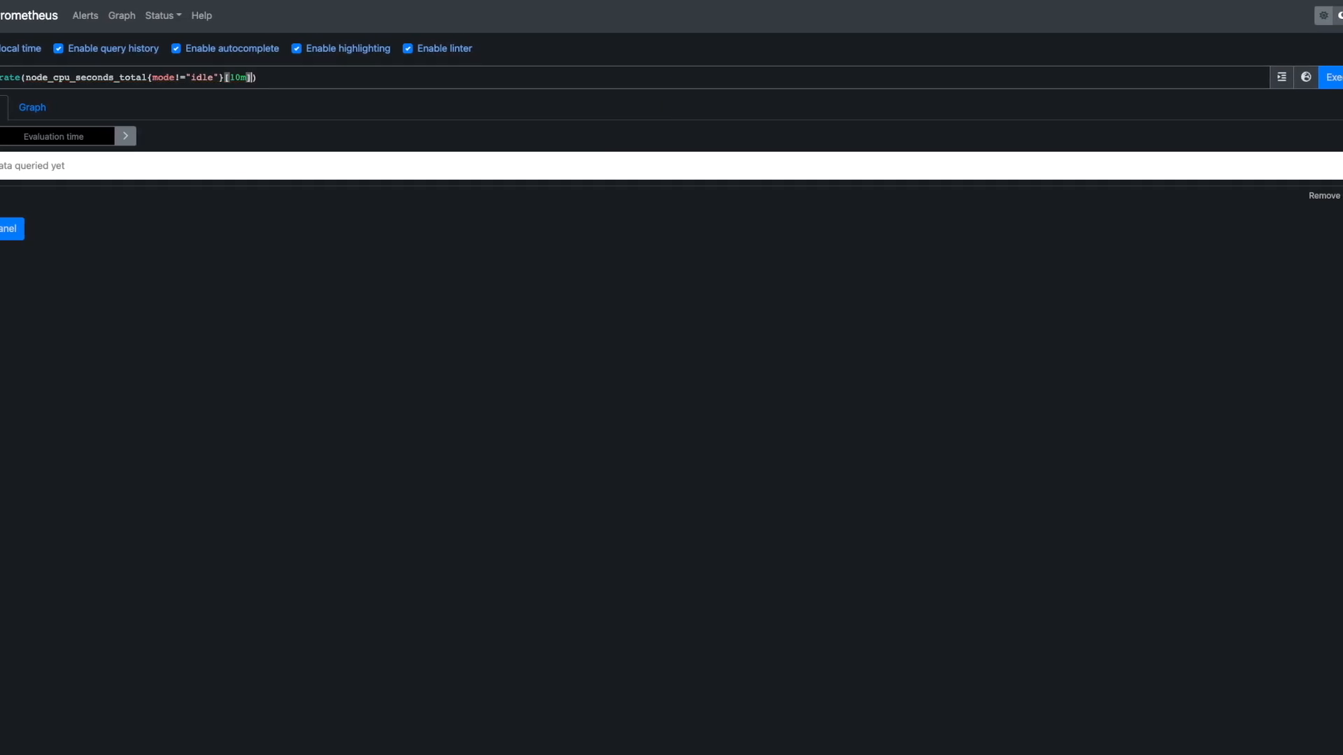
left_click(1337, 77)
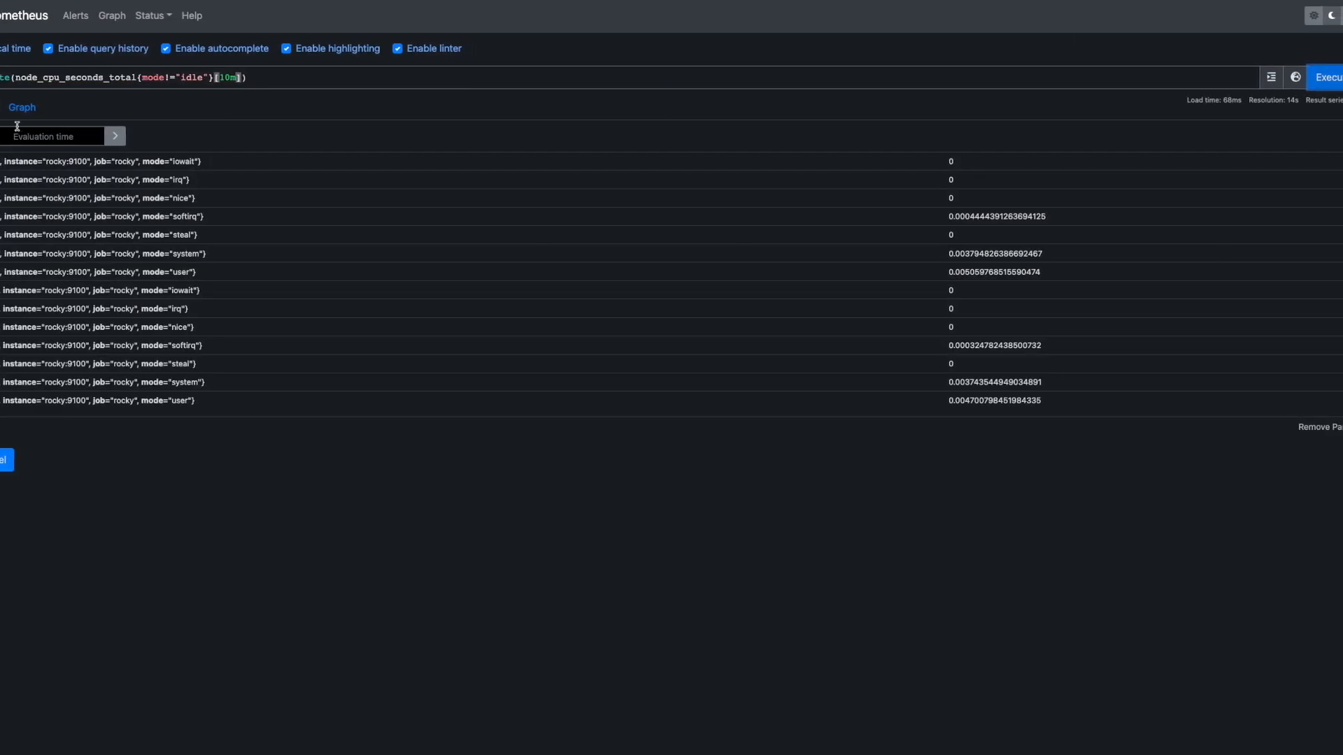
- Show the results as a stacked graph, narrow the range to one minute, then widen it again
left_click(25, 107)
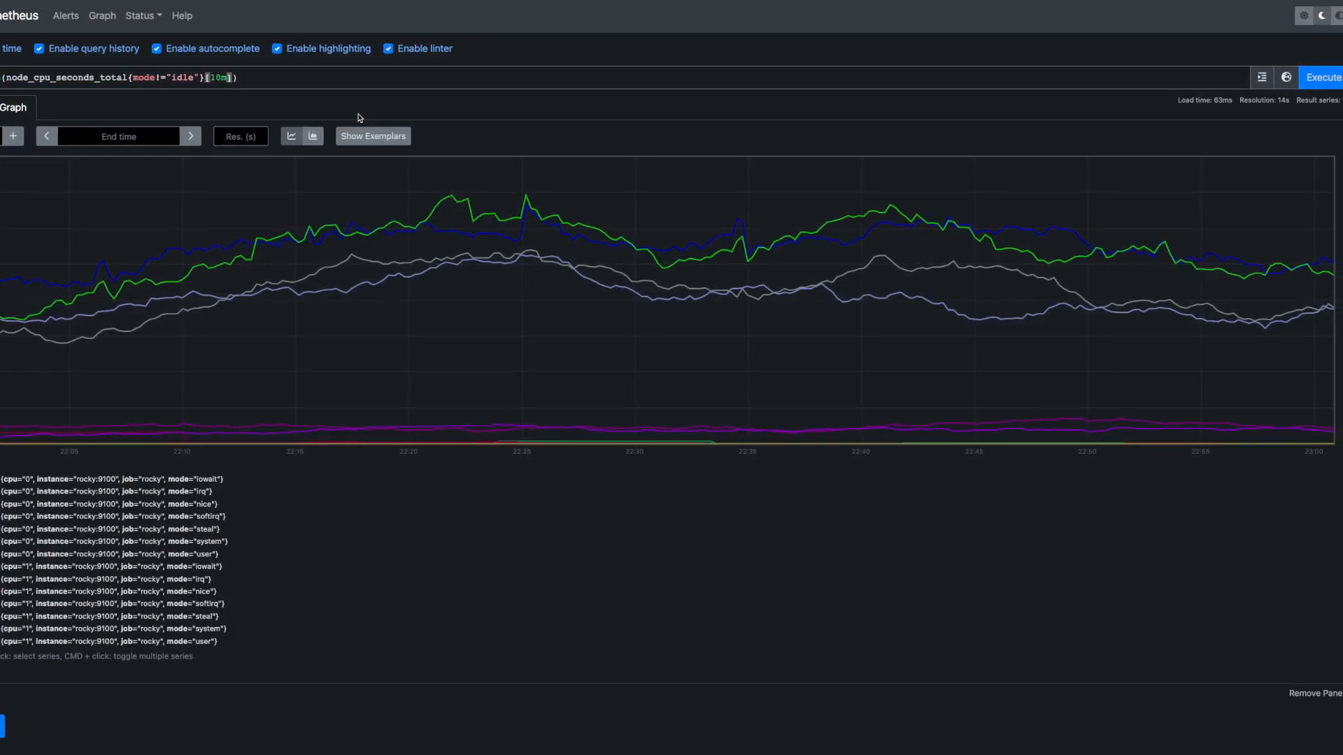
left_click(316, 136)
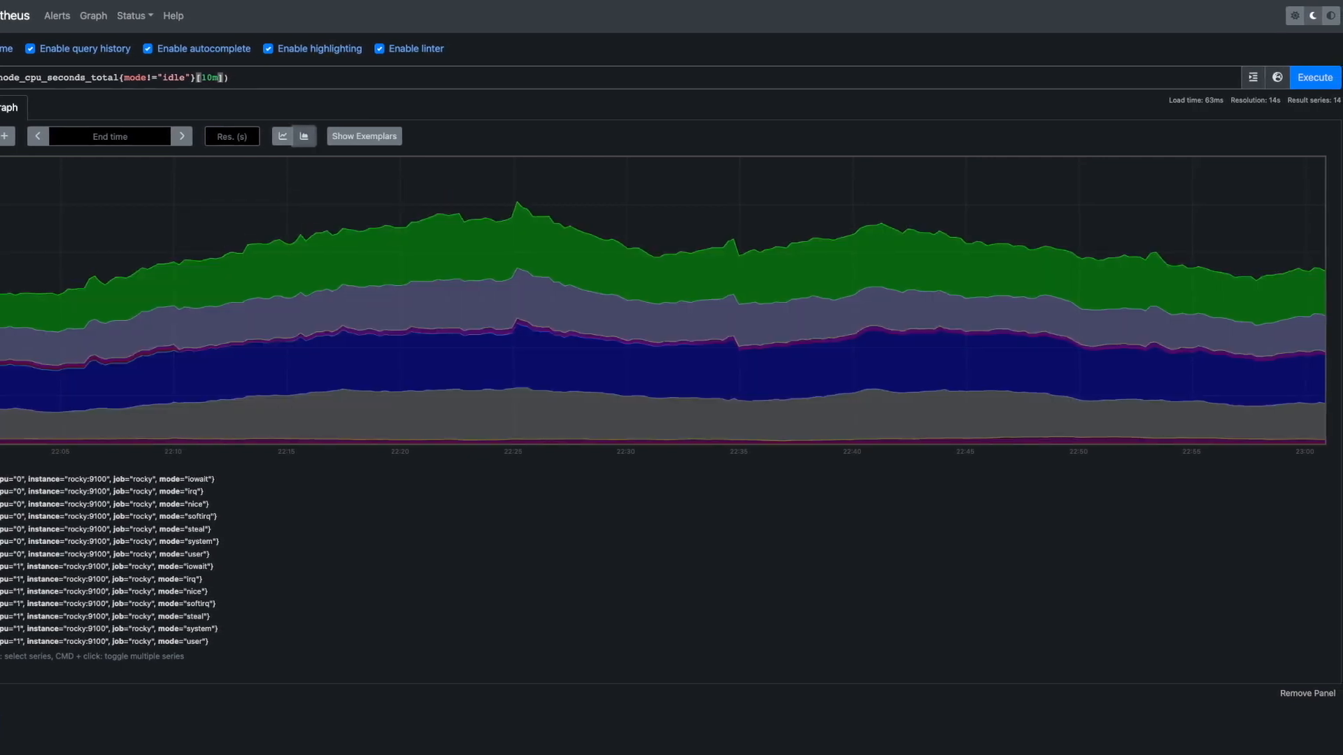
left_click(0, 136)
left_click(0, 137)
left_click(0, 136)
left_click(0, 136)
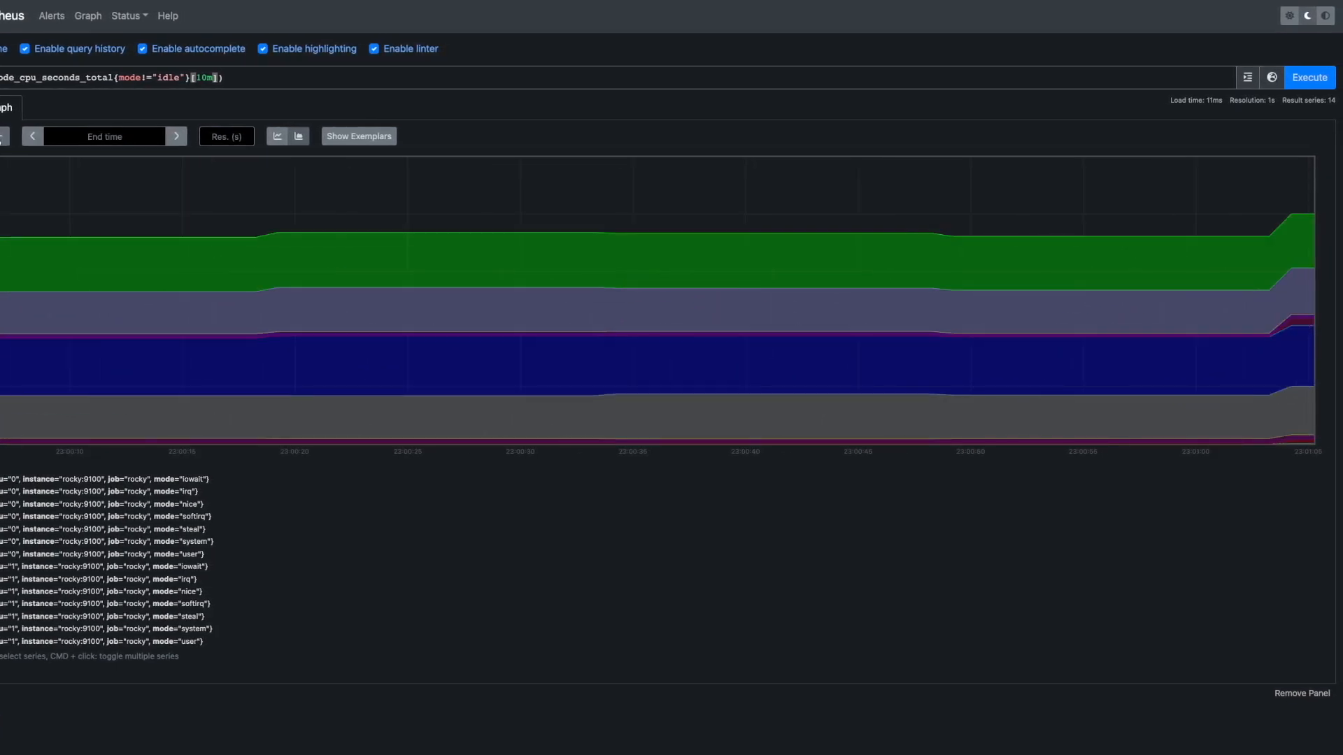
left_click(6, 140)
left_click(6, 139)
left_click(6, 140)
left_click(6, 140)
left_click(6, 140)
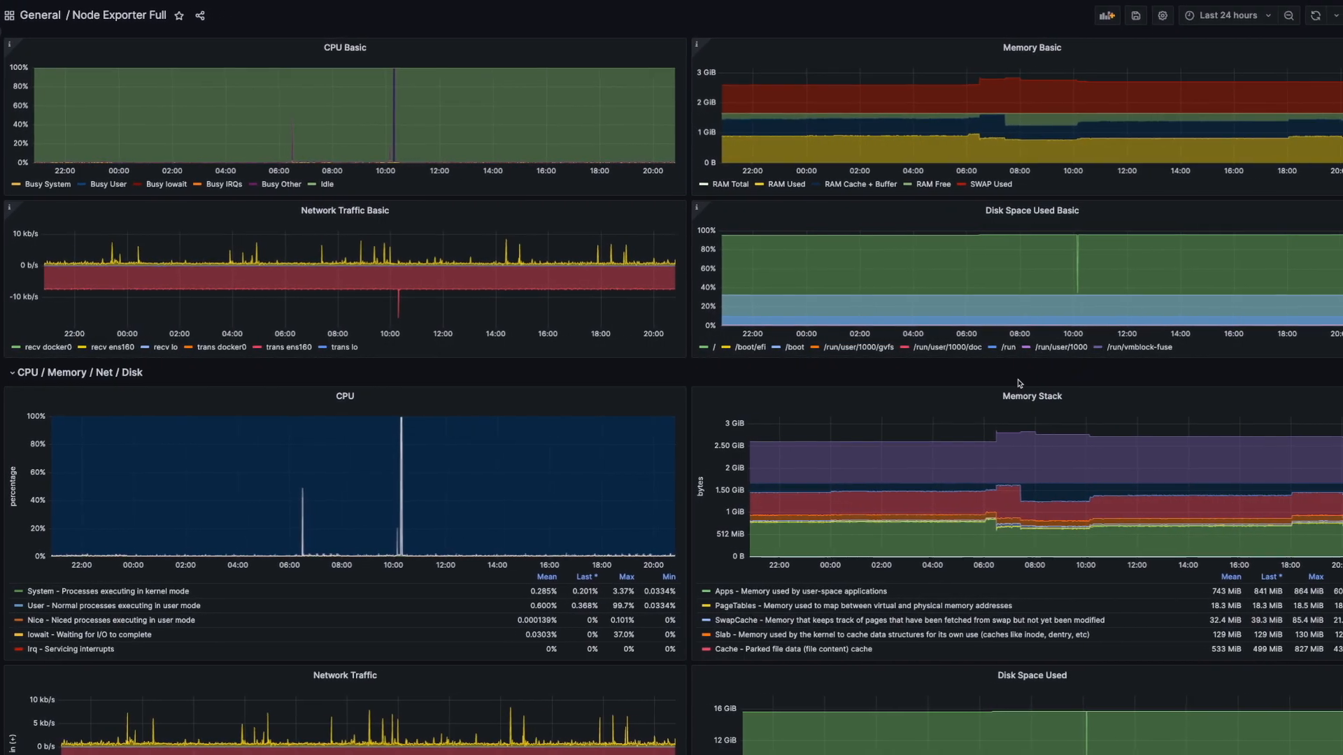
- Add a Memory Basic annotation with description 'Maintenance' and tag 'ops', correcting the misspelling
left_click(1192, 132, "ctrl")
type("Maintanance")
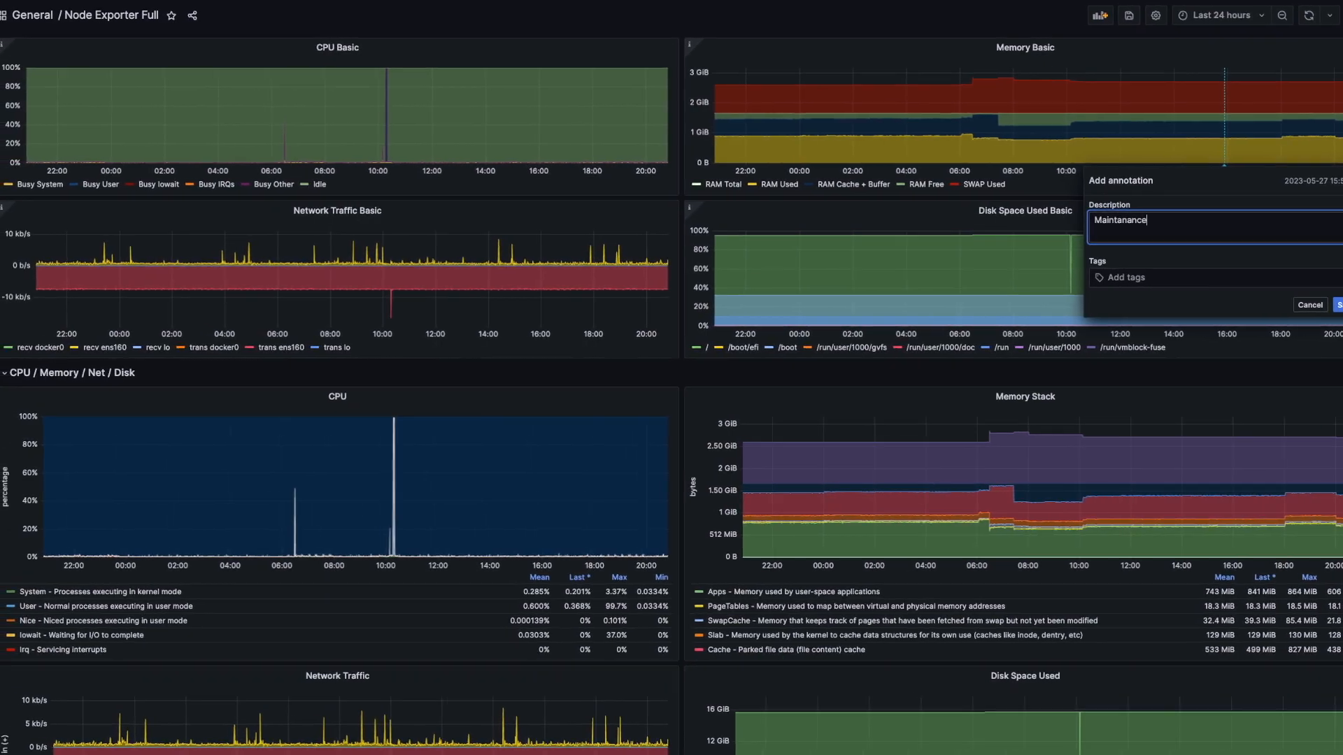
left_click(1120, 278)
type("ops")
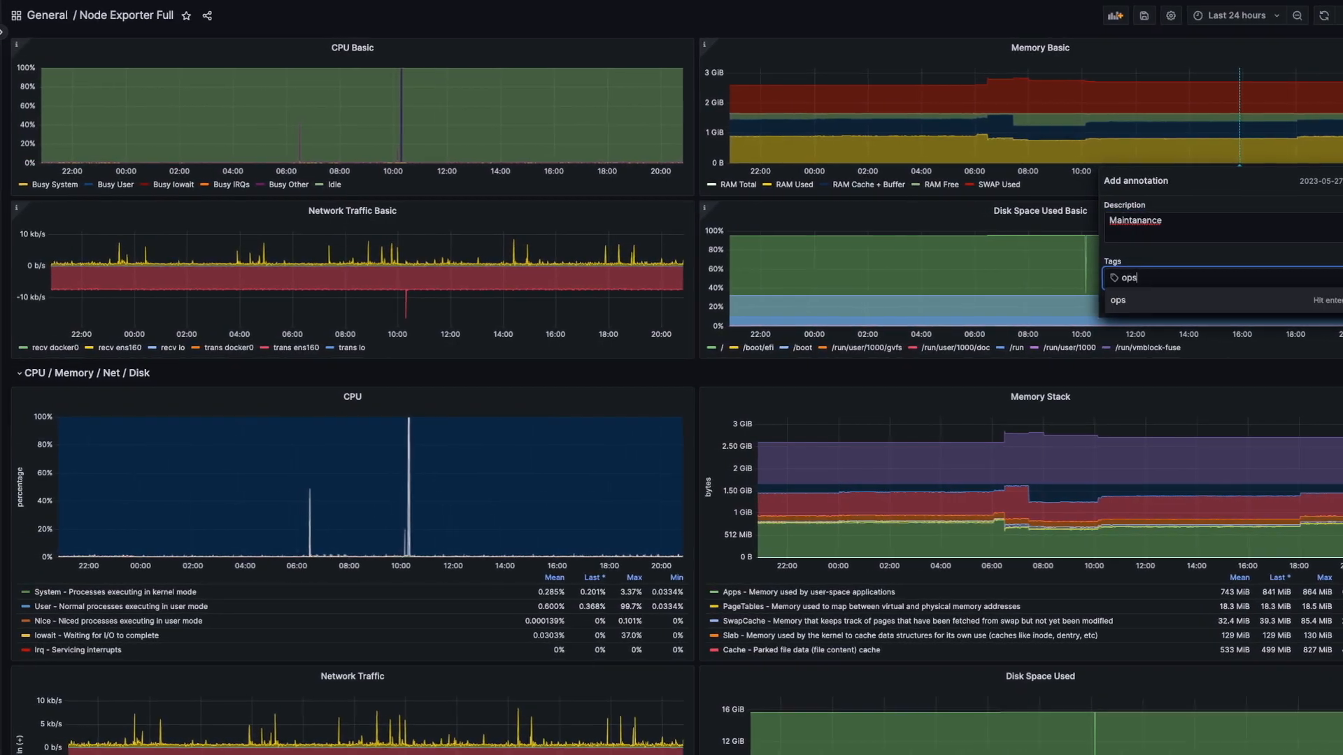
key("Return")
double_click(1122, 222)
type("Maintenance")
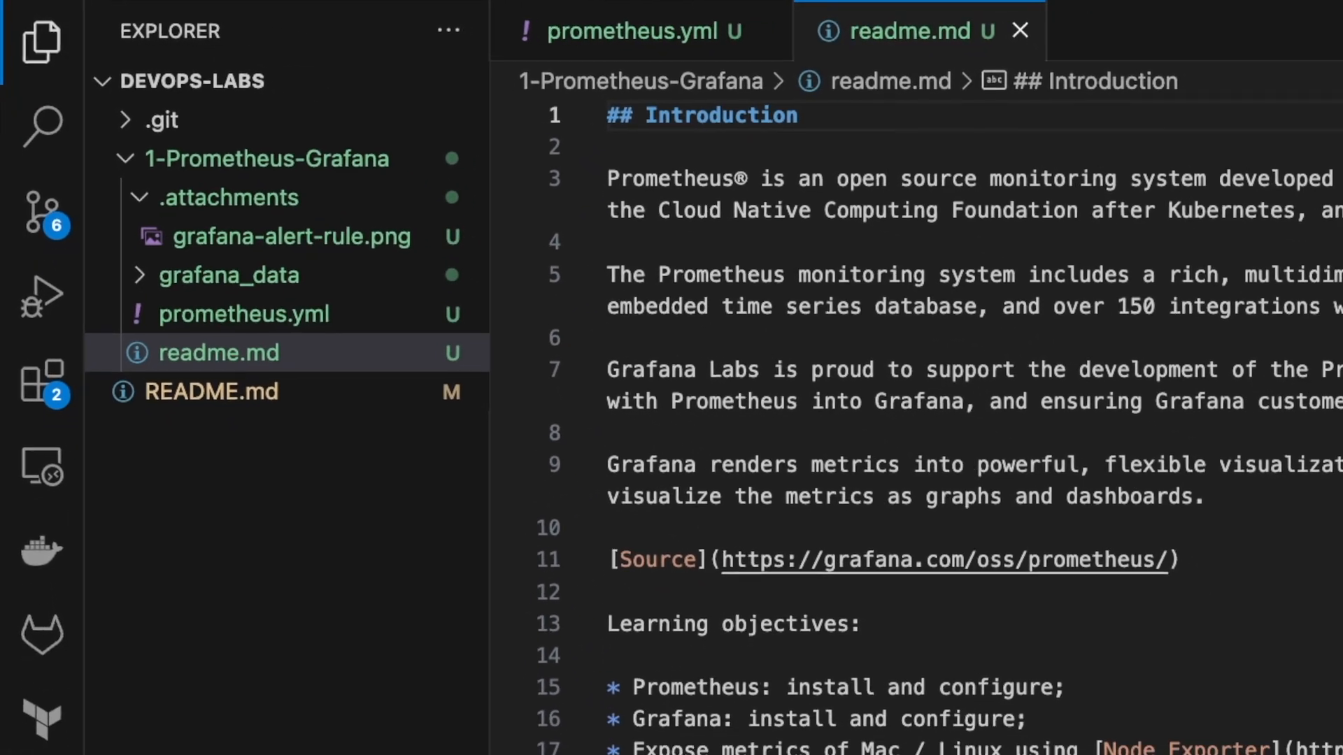
- Scroll readme.md down to the prometheus.yml config block under Install Prometheus
scroll(860, 398, "down", 4)
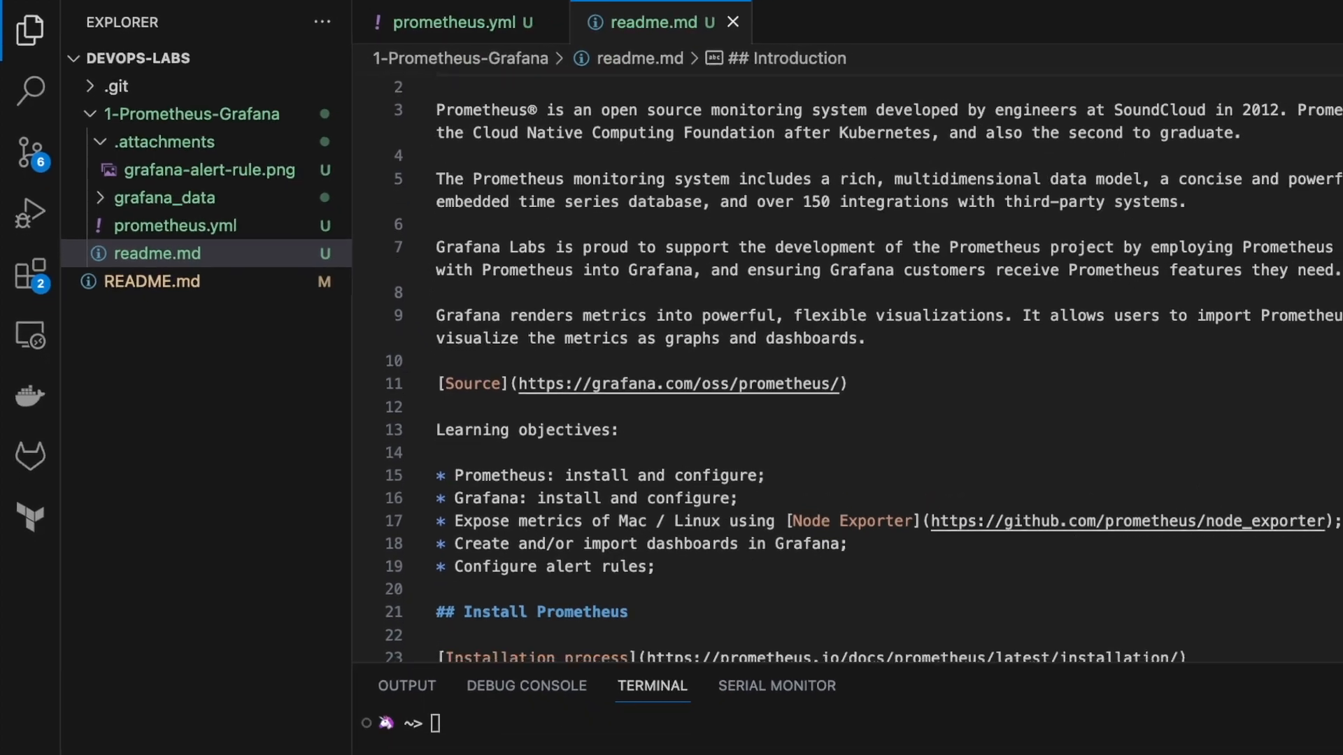
scroll(769, 280, "down", 10)
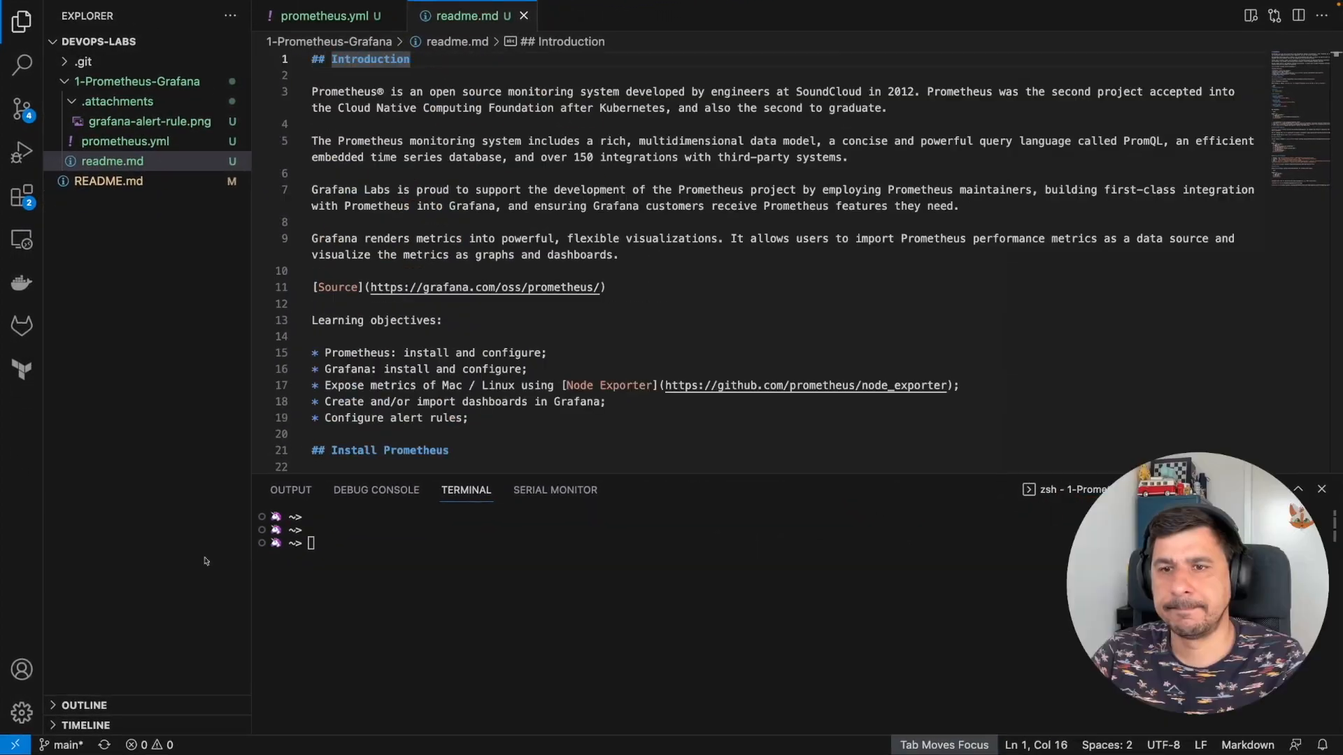
scroll(691, 419, "down", 5)
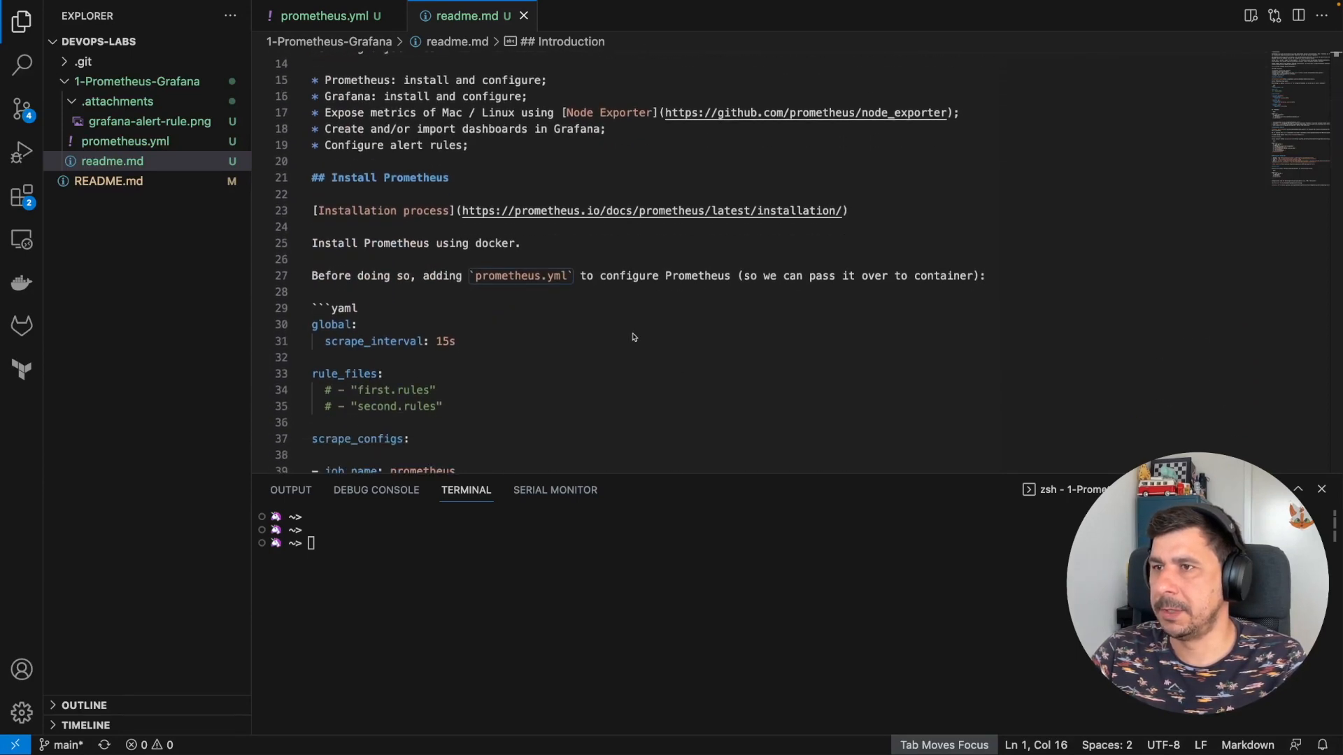
scroll(630, 333, "down", 1)
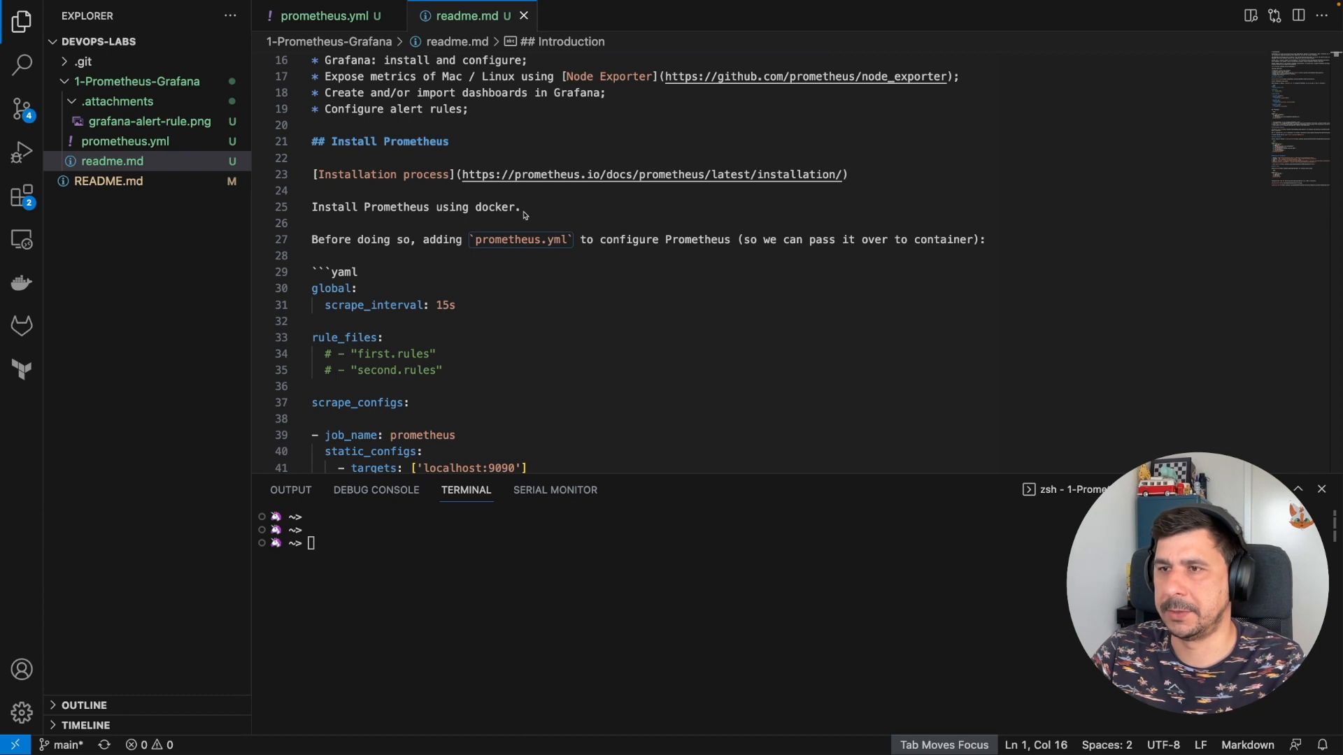
scroll(528, 242, "down", 2)
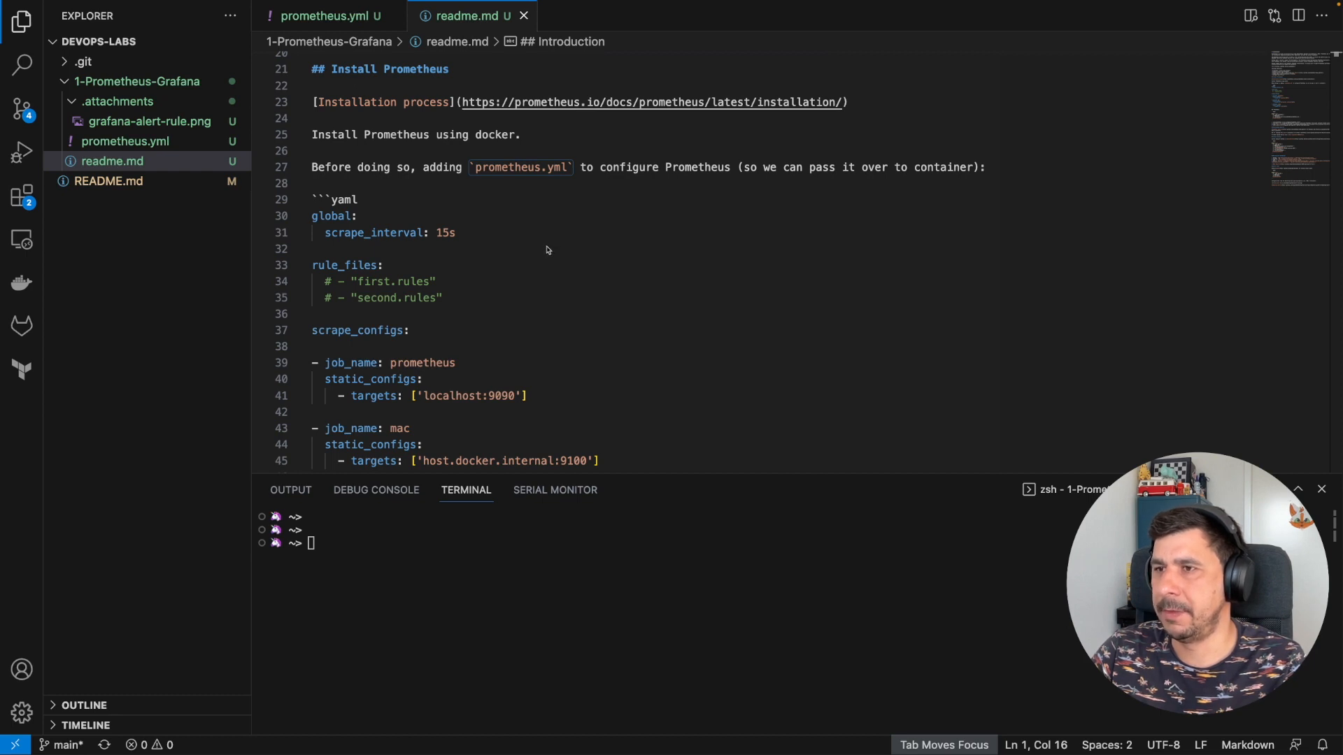
scroll(518, 275, "down", 3)
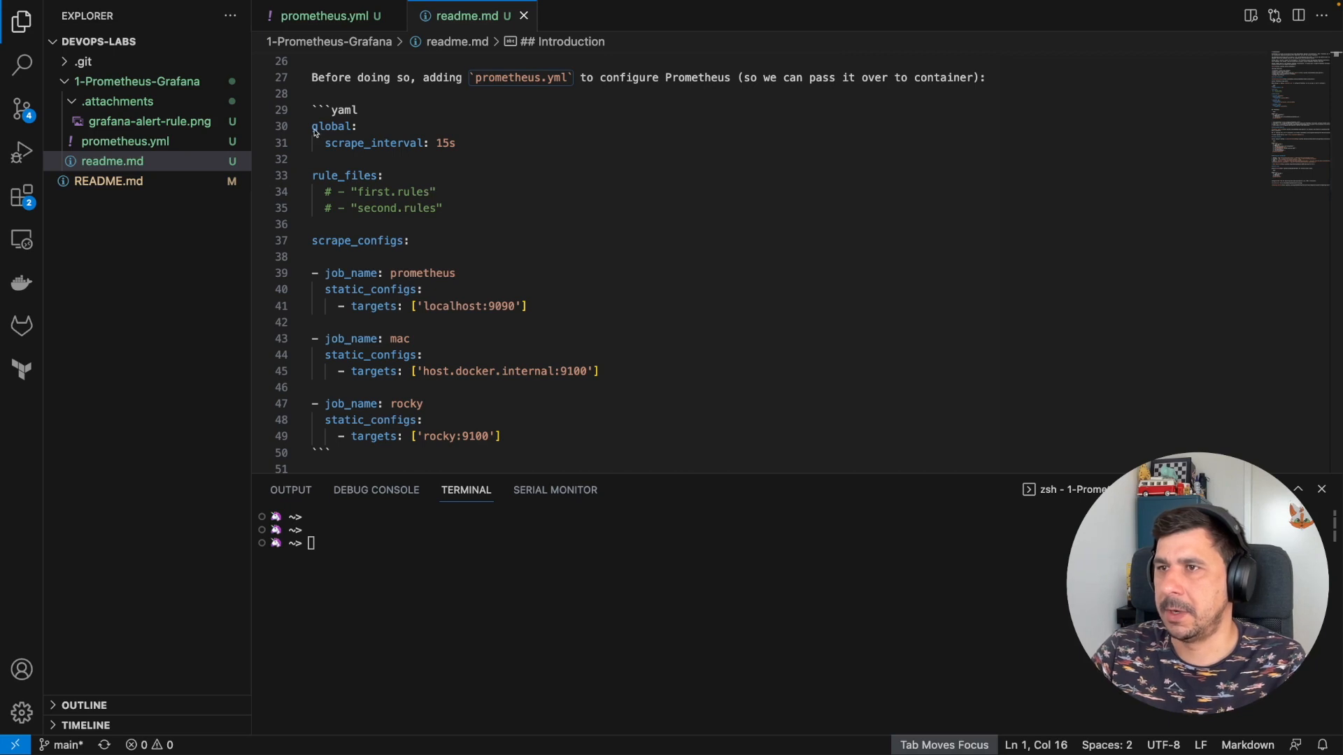
left_click_drag(313, 128, 456, 143)
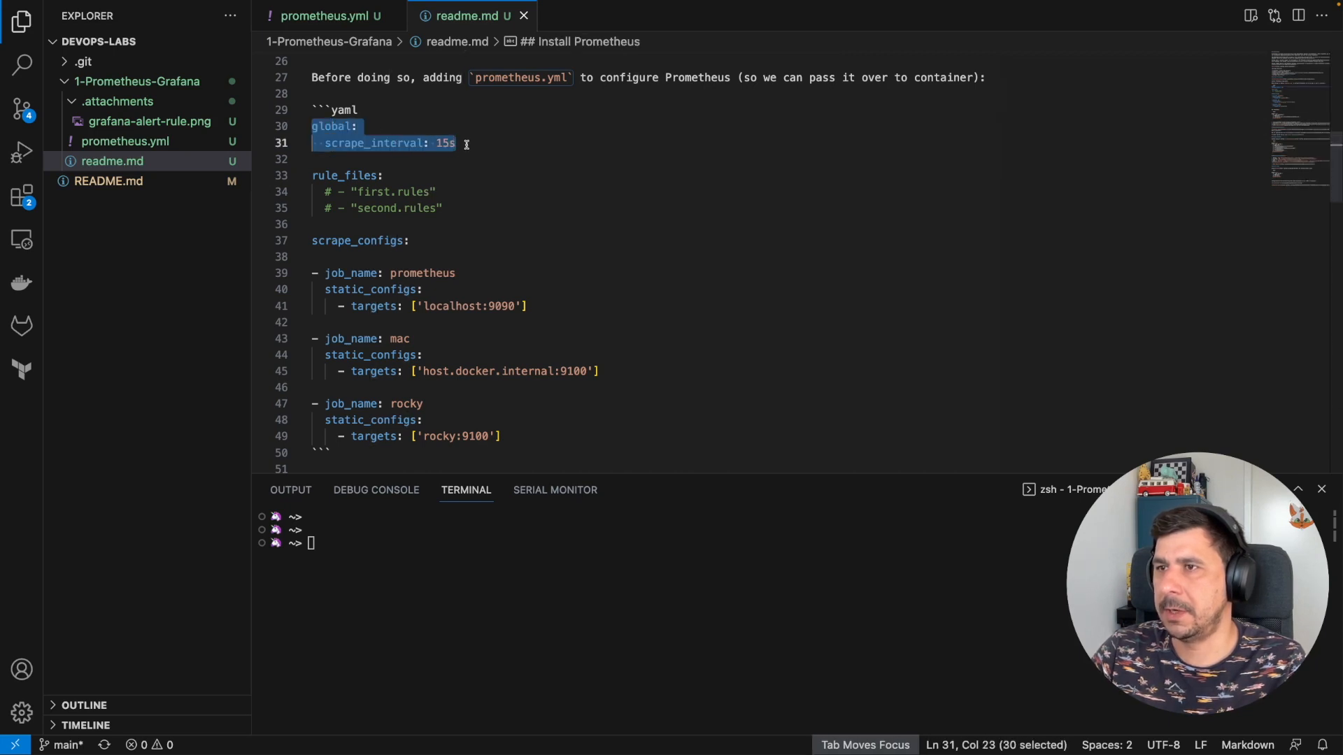
double_click(357, 144)
left_click_drag(474, 147, 333, 144)
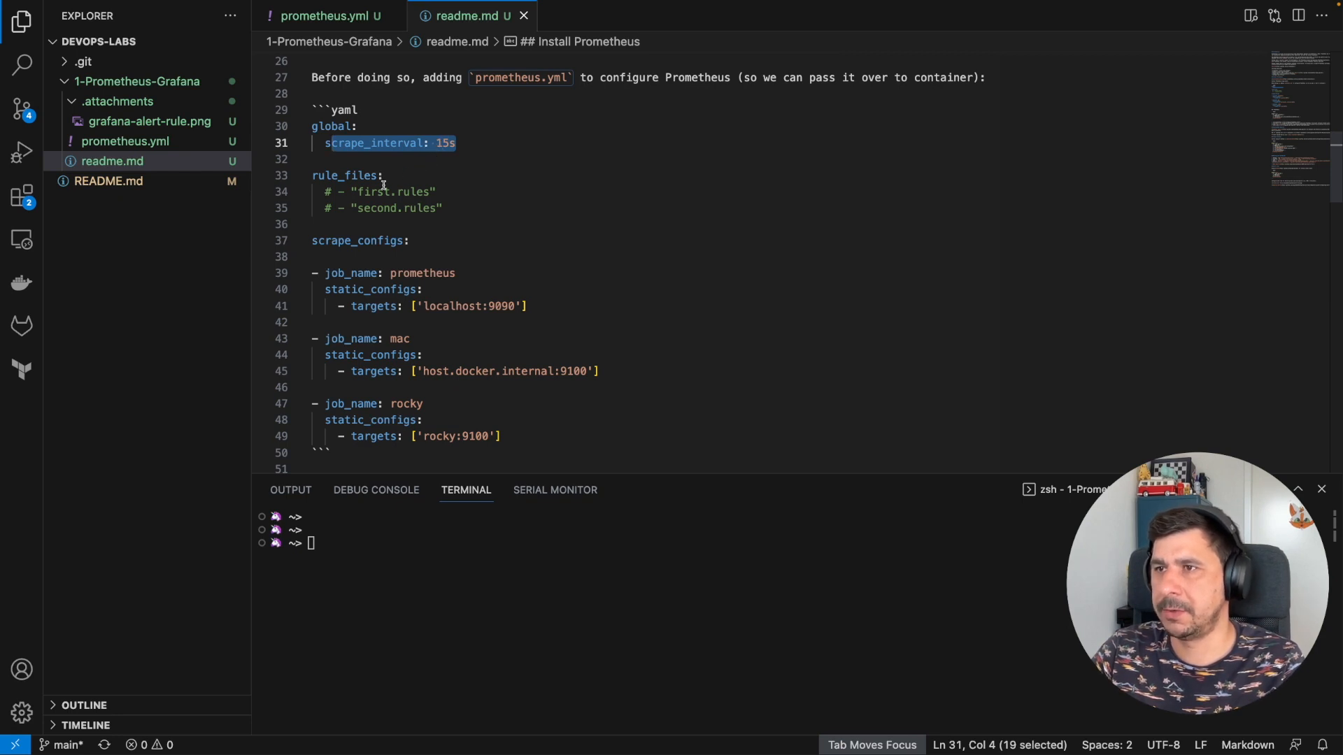
left_click_drag(443, 208, 312, 175)
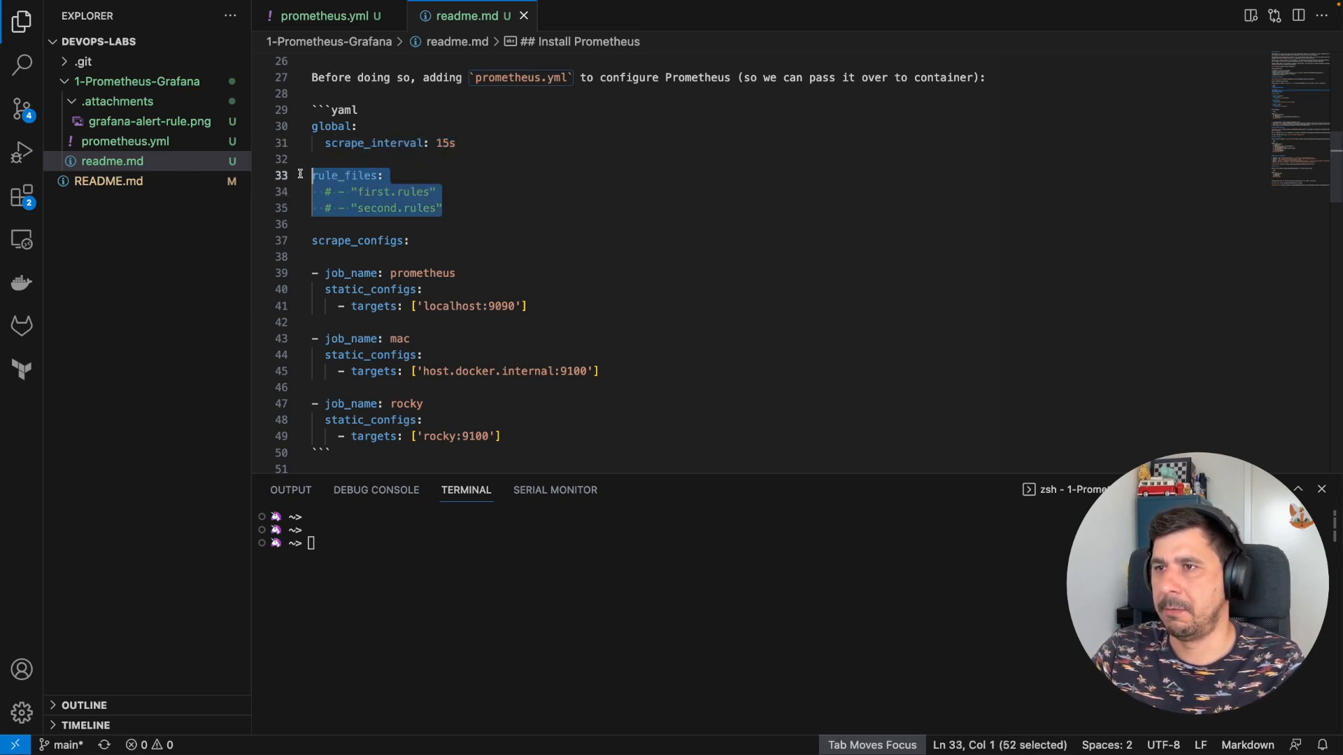
left_click(404, 240)
left_click_drag(404, 240, 312, 241)
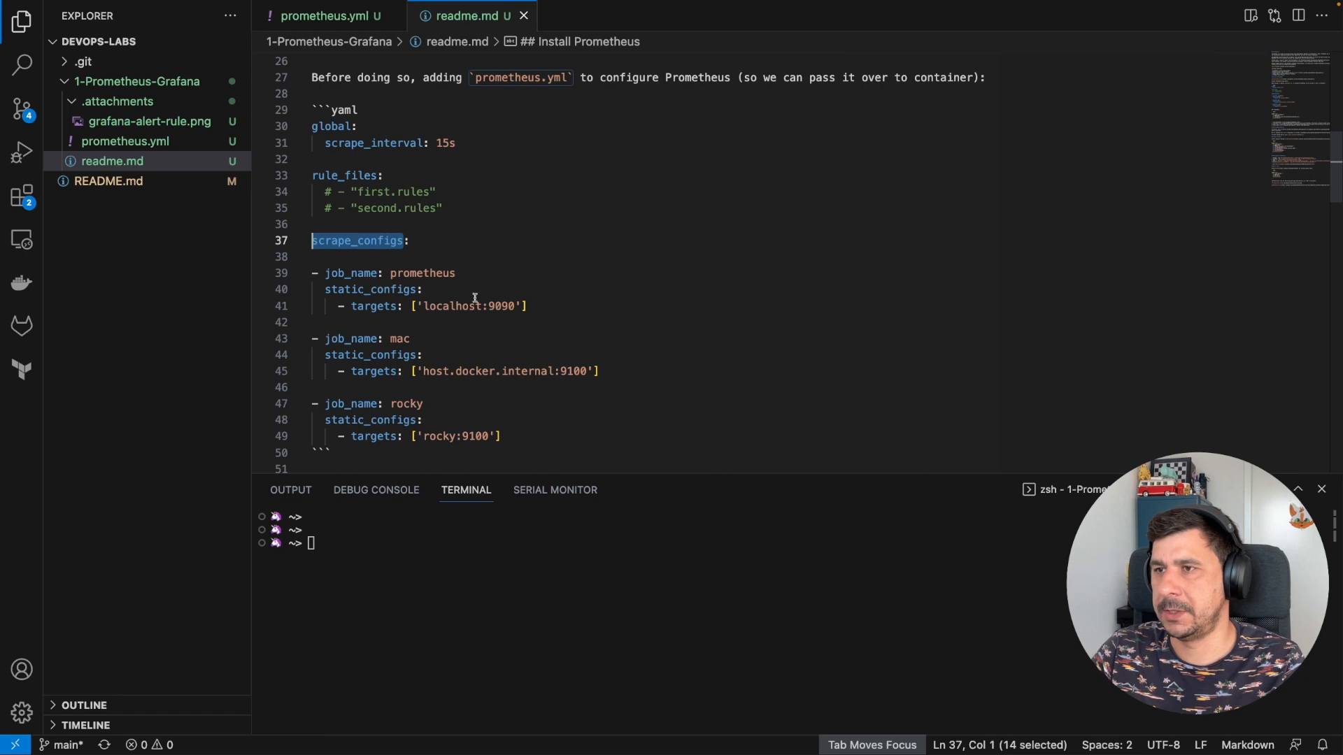
left_click_drag(533, 307, 312, 273)
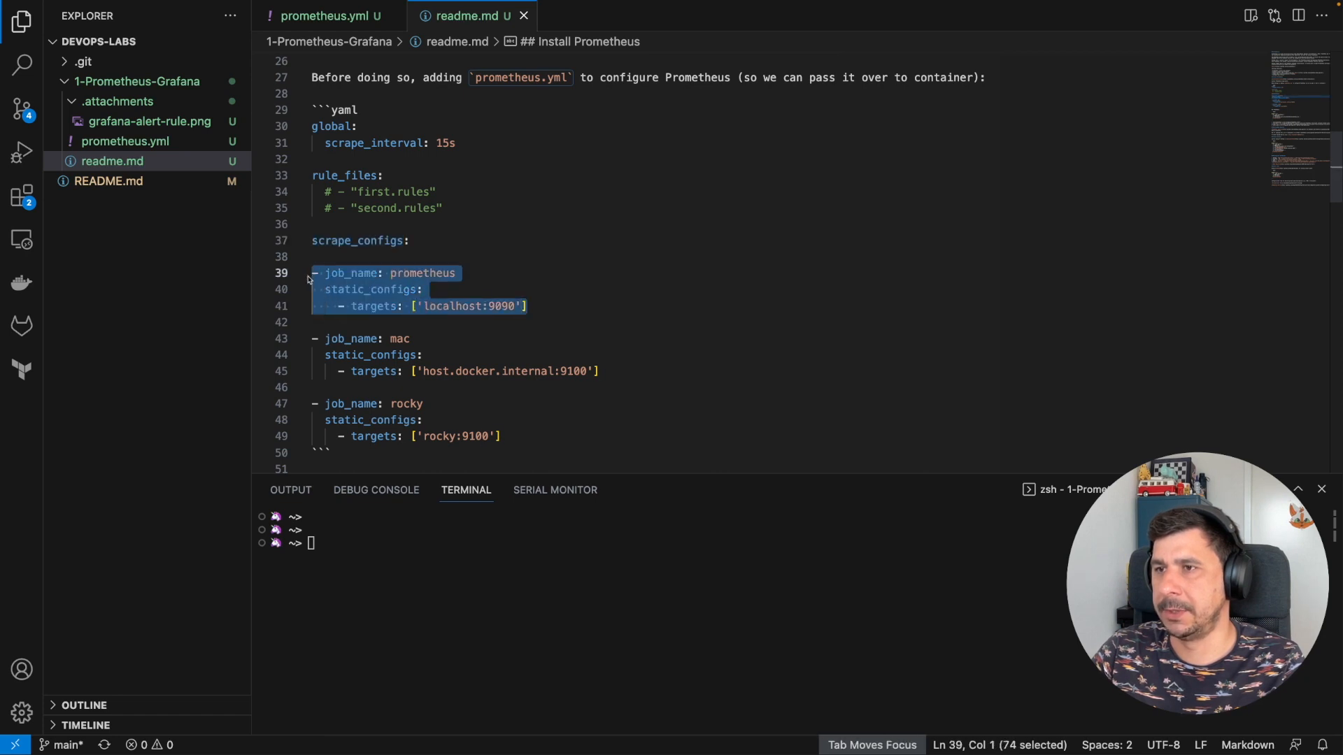
left_click_drag(601, 371, 307, 344)
left_click_drag(502, 437, 309, 405)
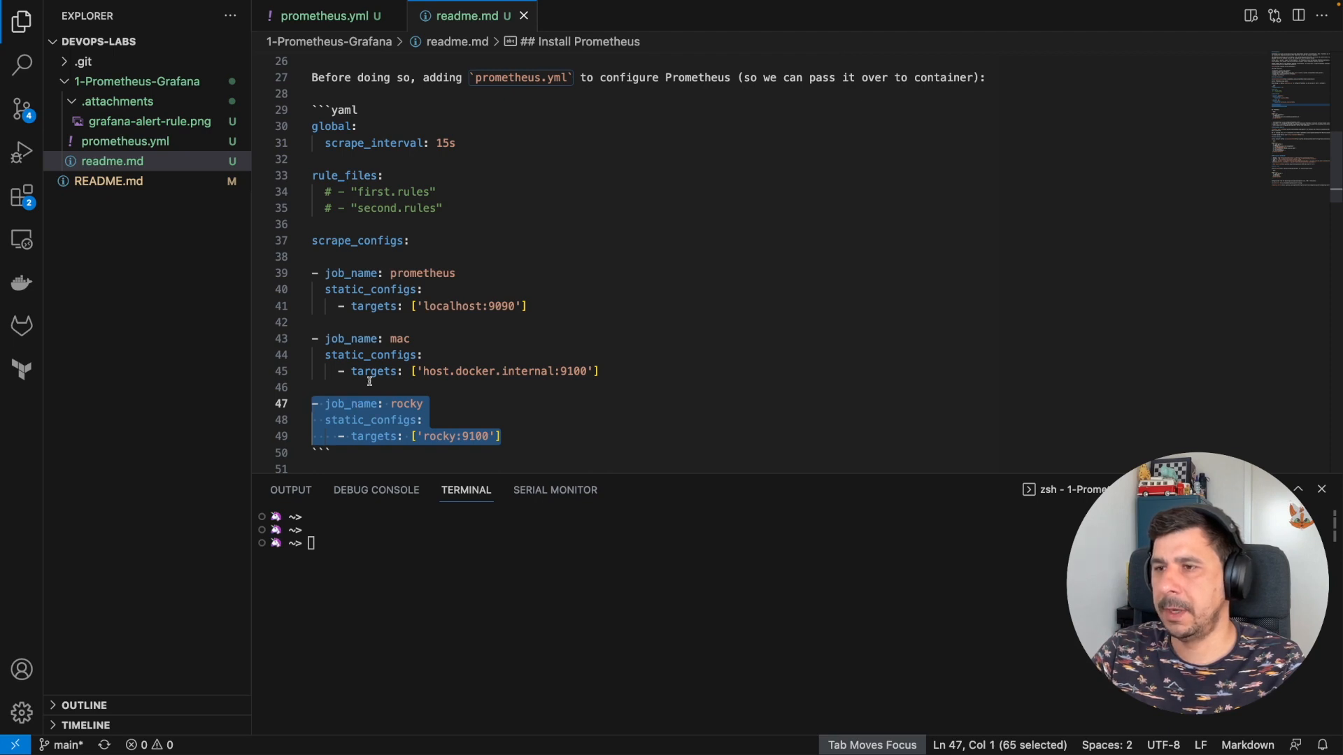
left_click_drag(586, 371, 427, 371)
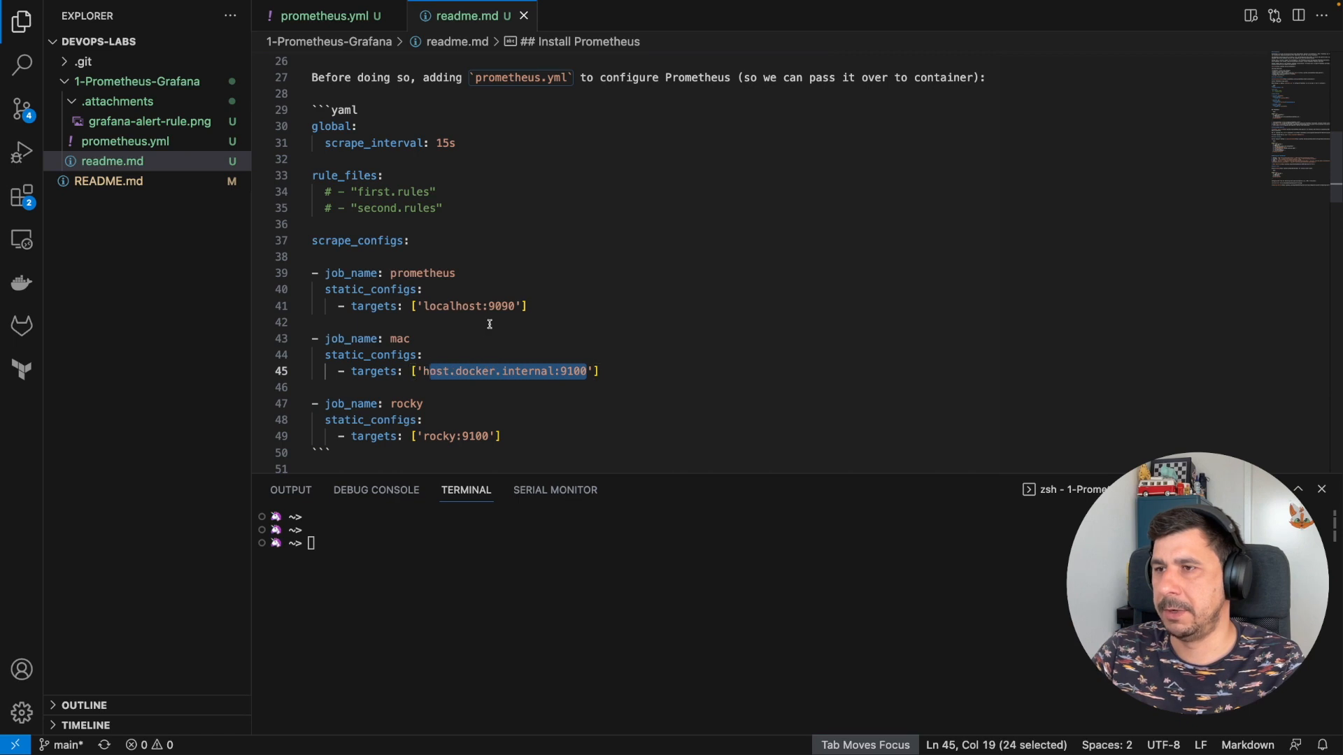
left_click_drag(516, 305, 428, 302)
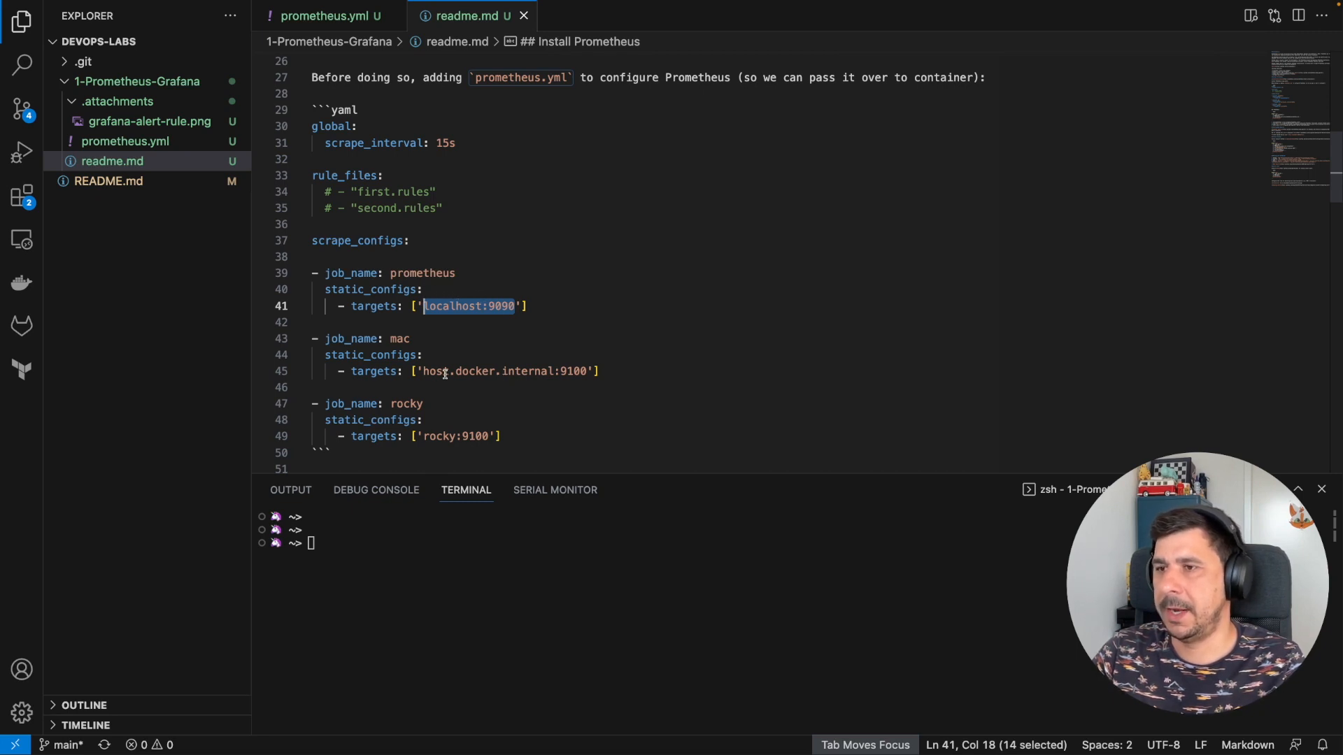
left_click_drag(586, 370, 424, 370)
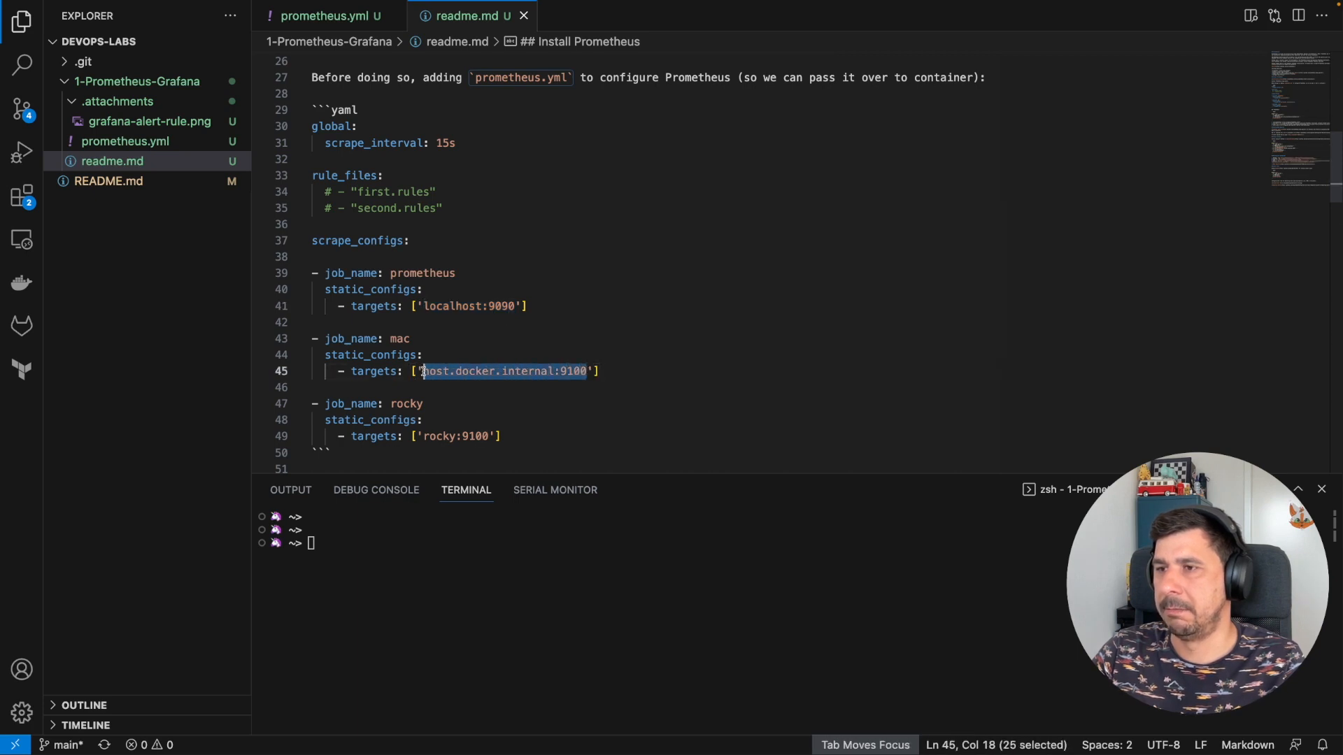
left_click_drag(422, 436, 490, 437)
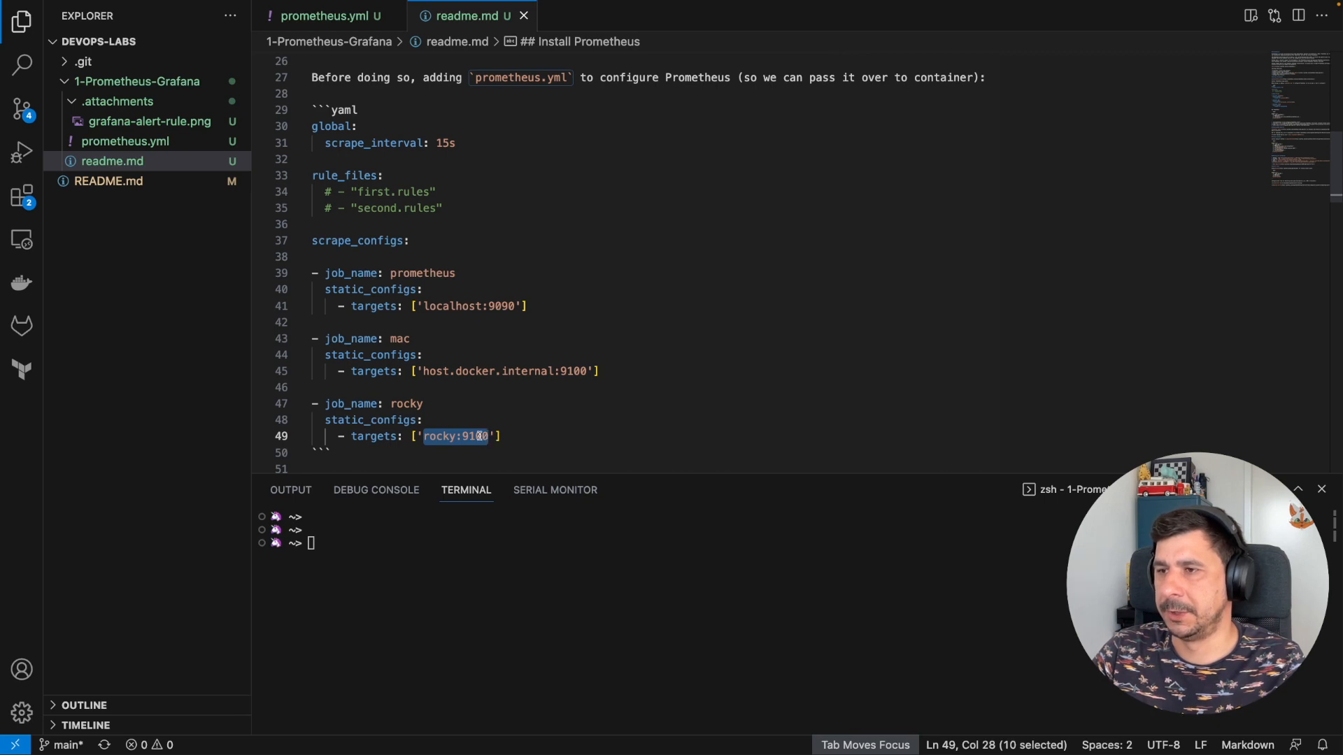
double_click(473, 437)
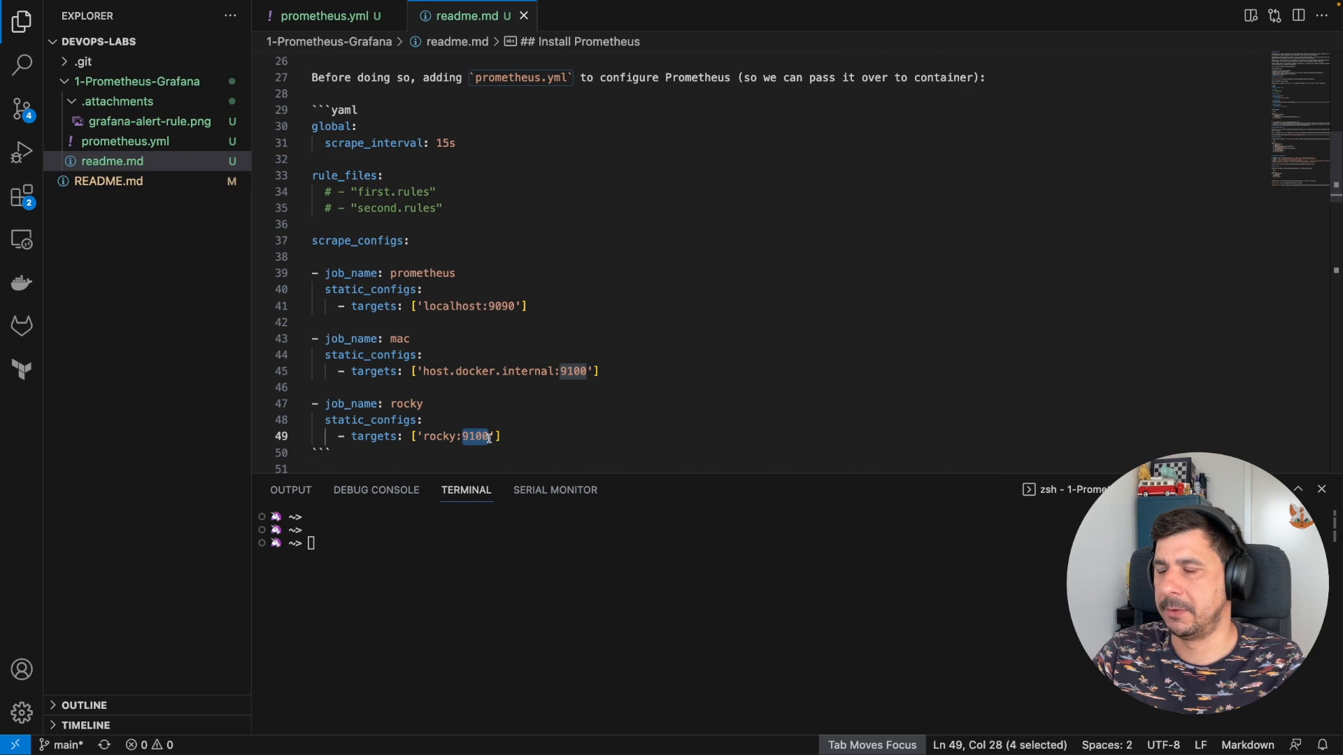
- Go over the docker run options: -d, -p 9090:9090, the prometheus.yml volume and the prom/prometheus image
scroll(490, 417, "down", 5)
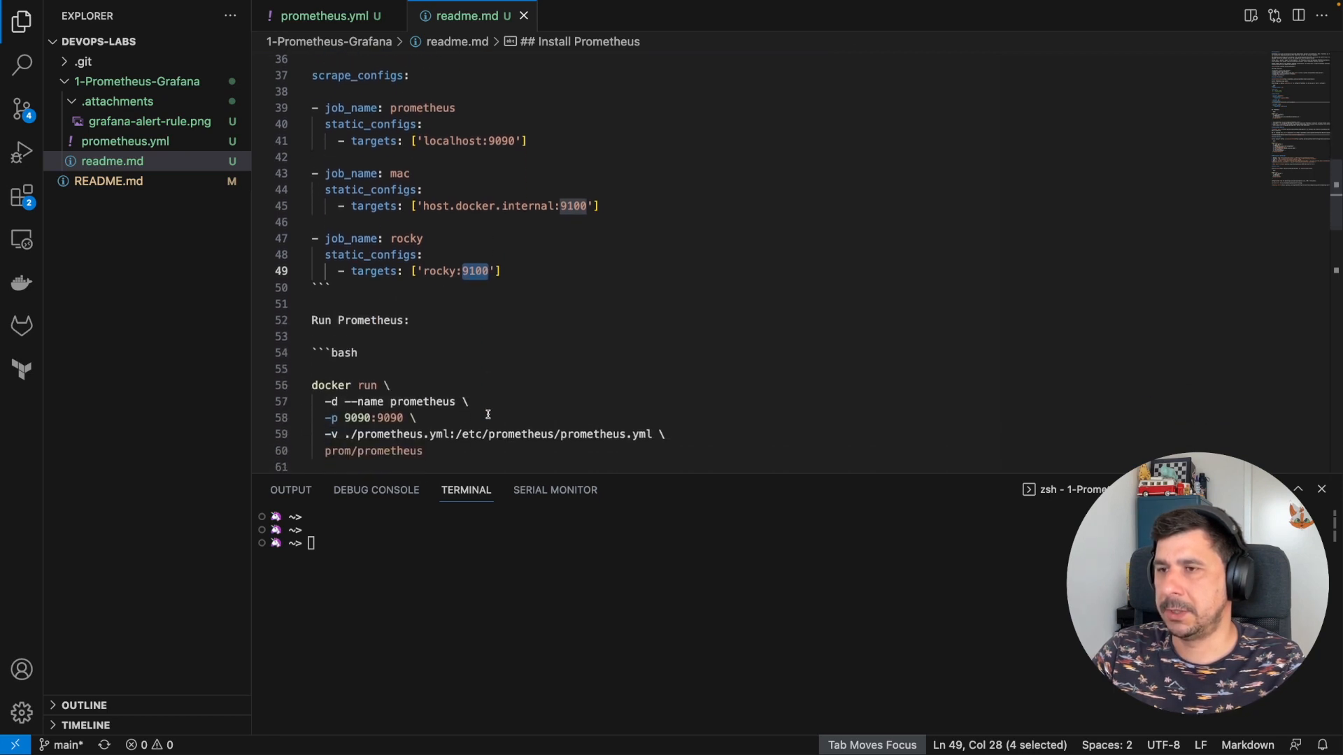
left_click_drag(445, 378, 302, 311)
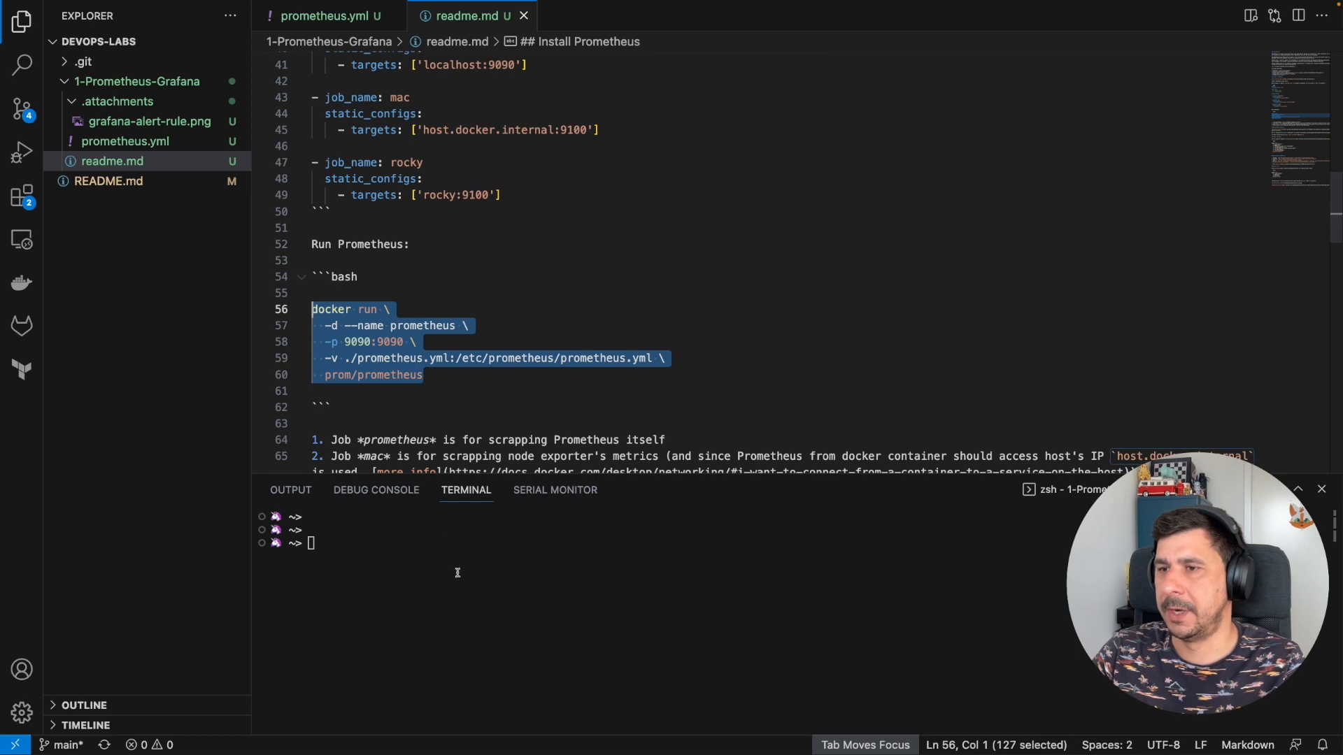
scroll(400, 379, "down", 1)
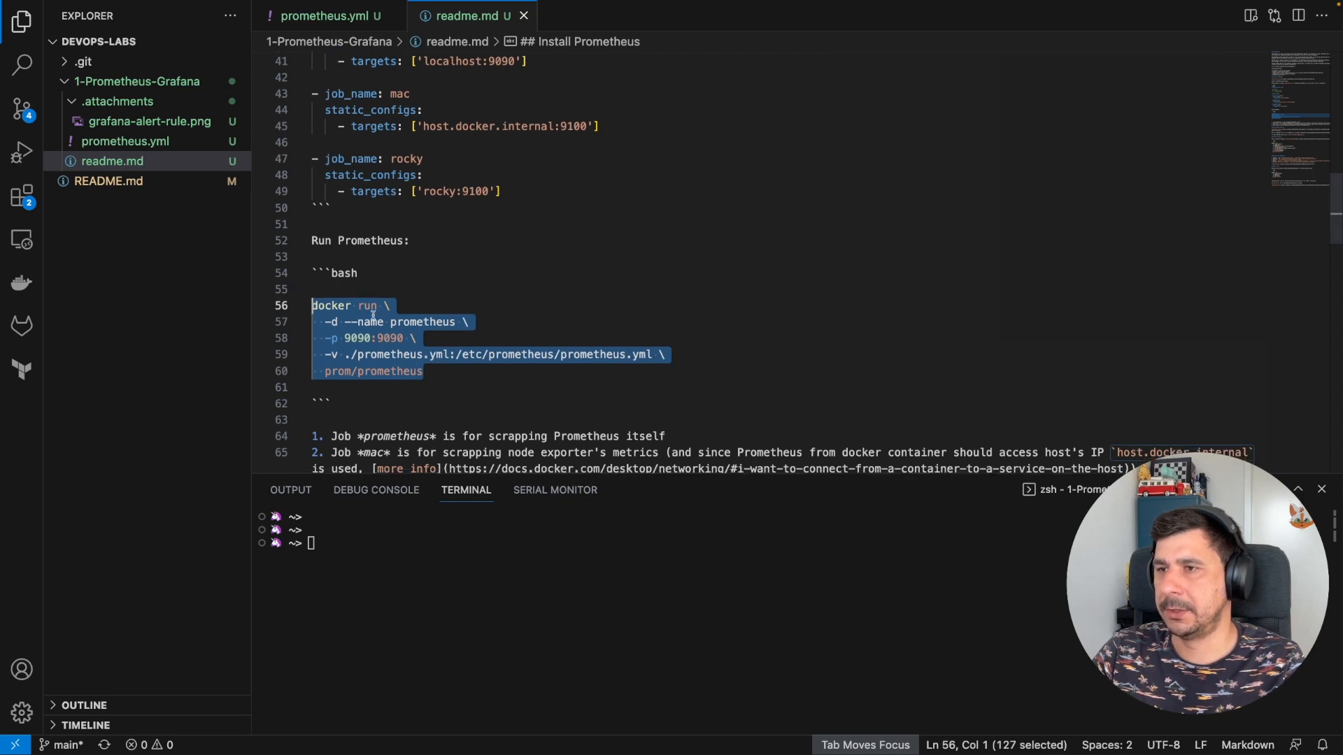
left_click(328, 322)
left_click_drag(326, 322, 334, 322)
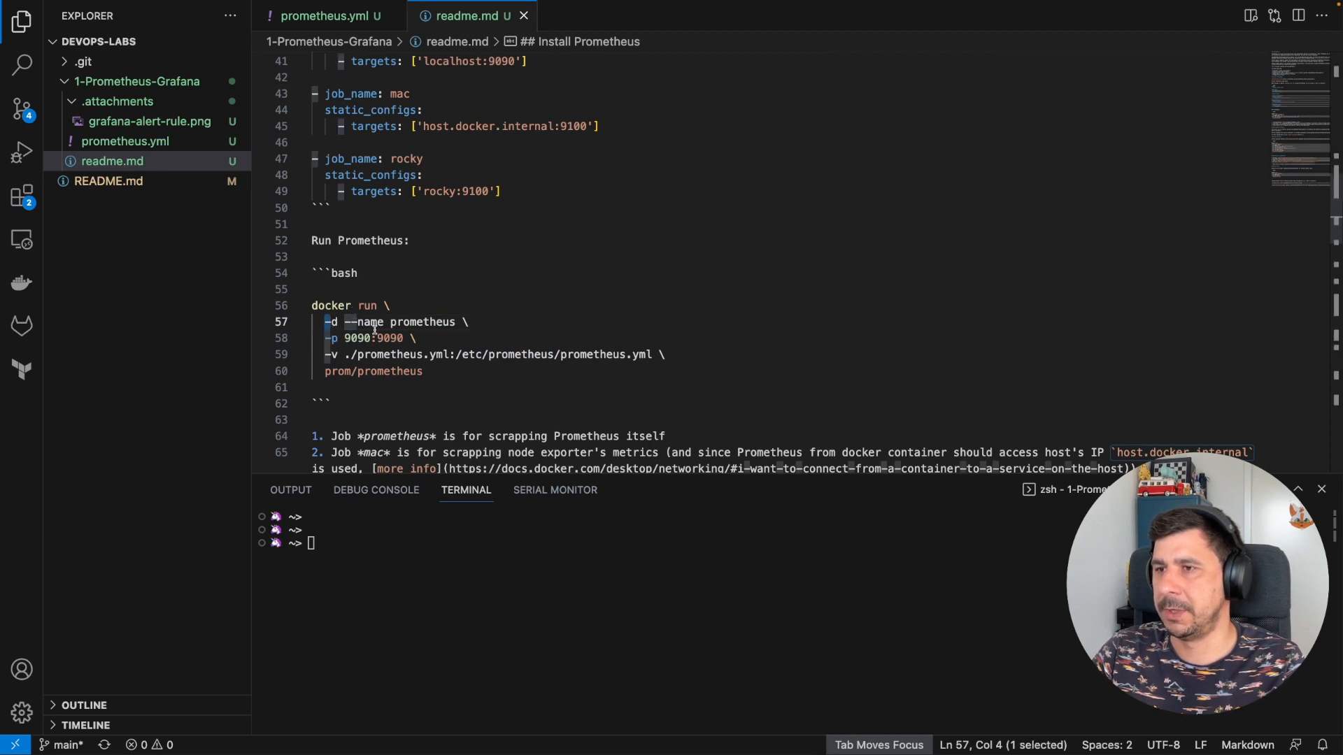
left_click(336, 339)
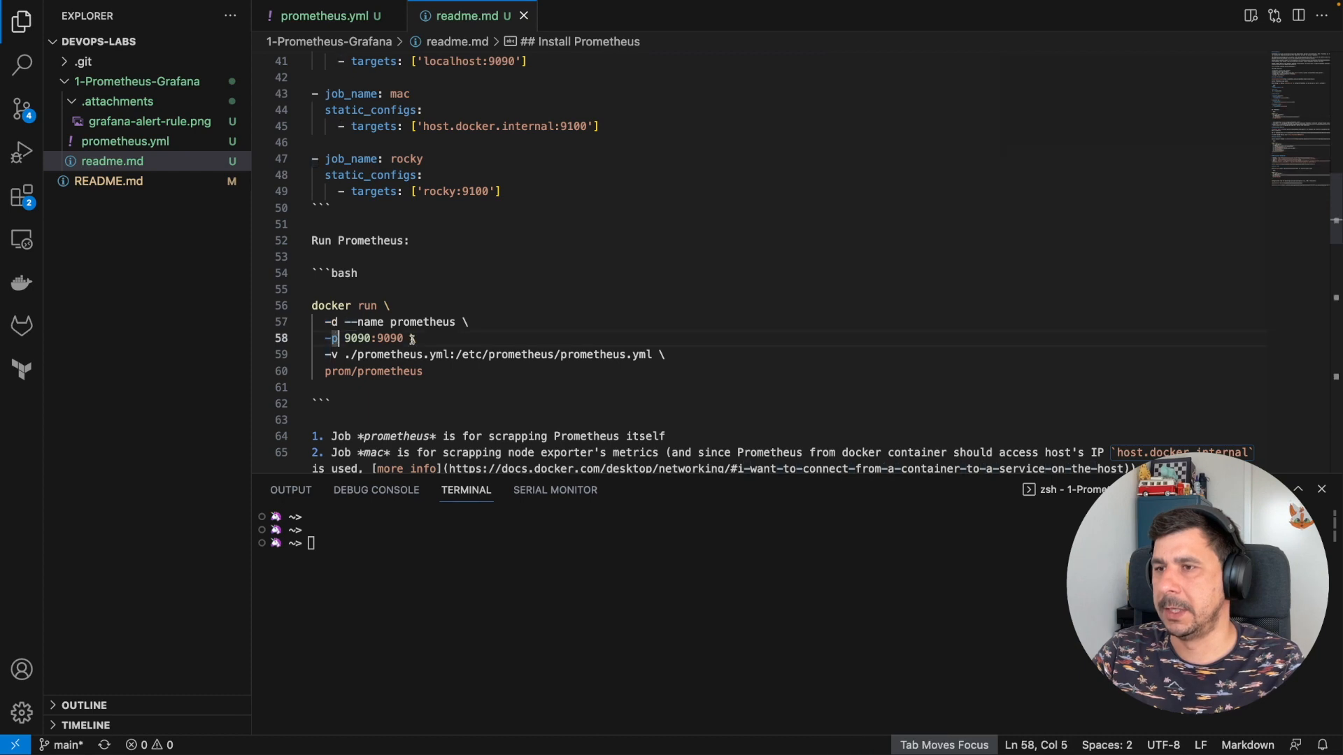
left_click_drag(404, 338, 354, 337)
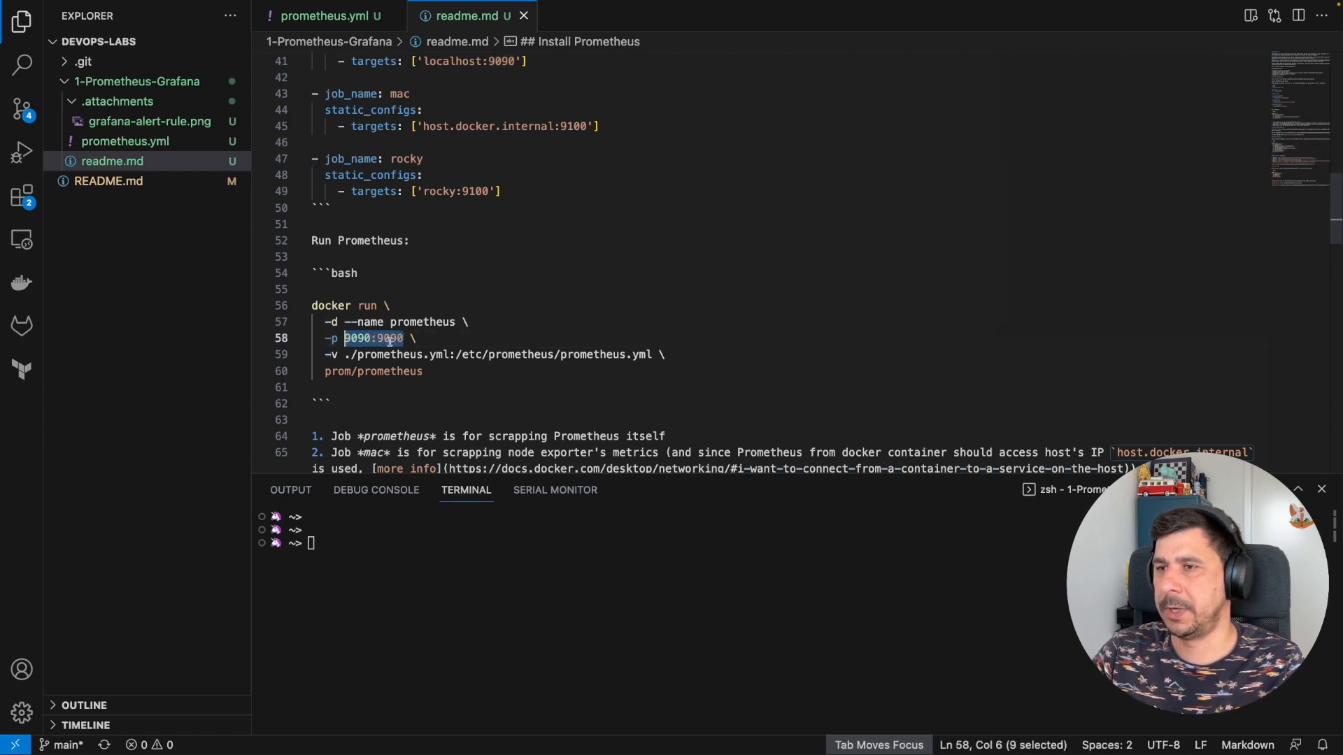
left_click_drag(326, 356, 450, 355)
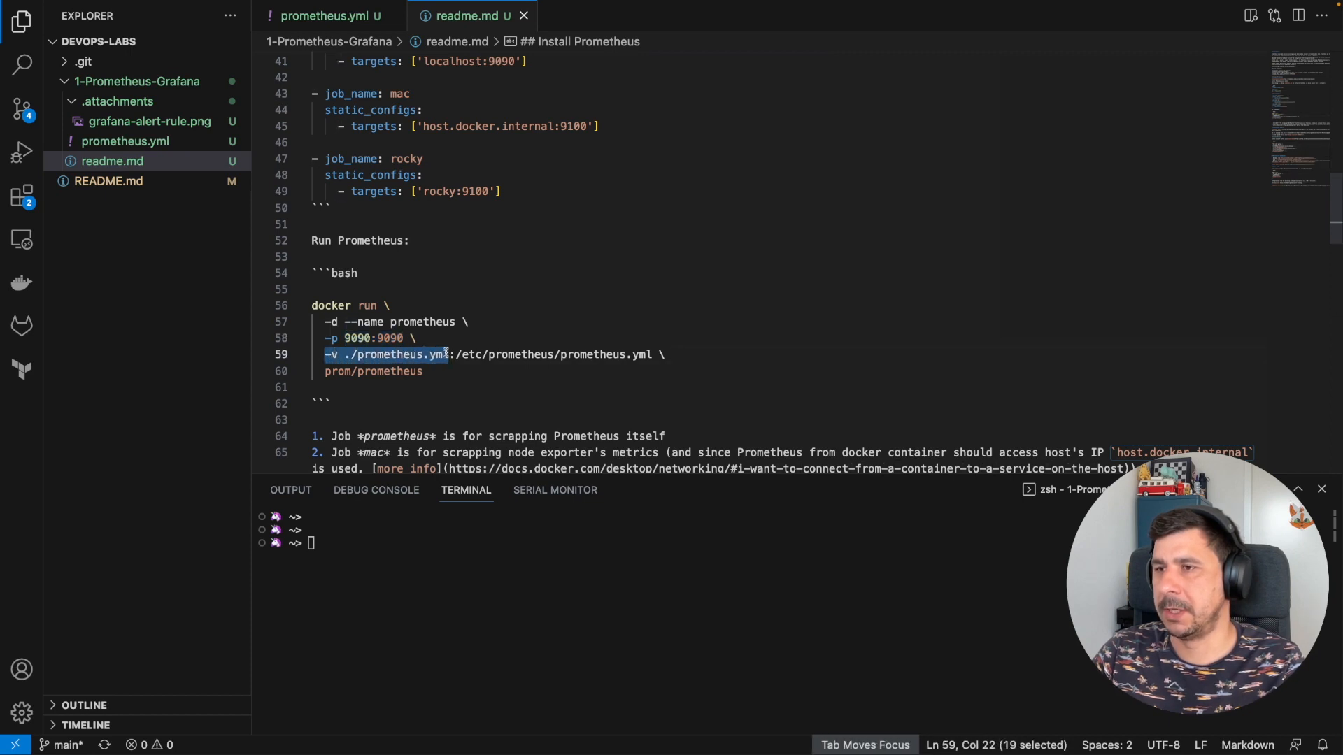
left_click_drag(653, 355, 458, 355)
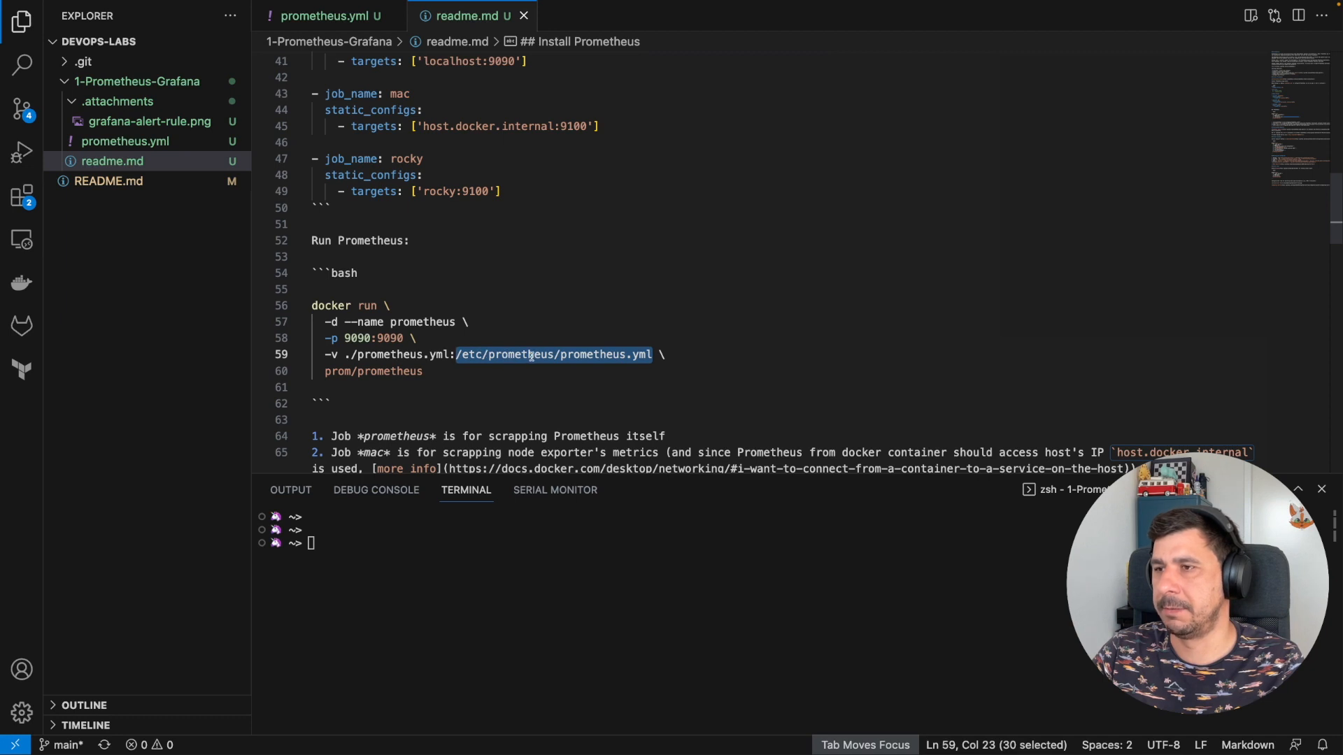
left_click_drag(425, 372, 324, 373)
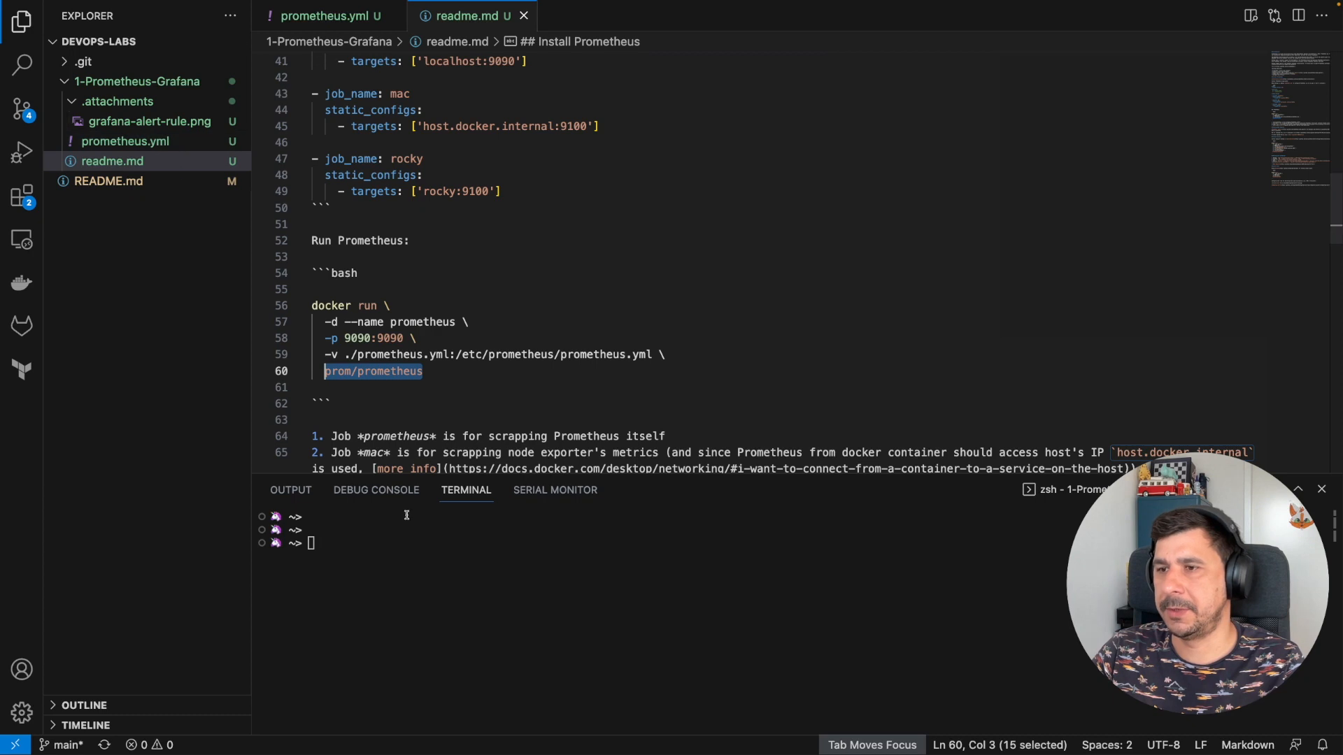
- Check the folder with pwd, then paste and run the docker run command to start Prometheus
left_click(420, 552)
type("pwd")
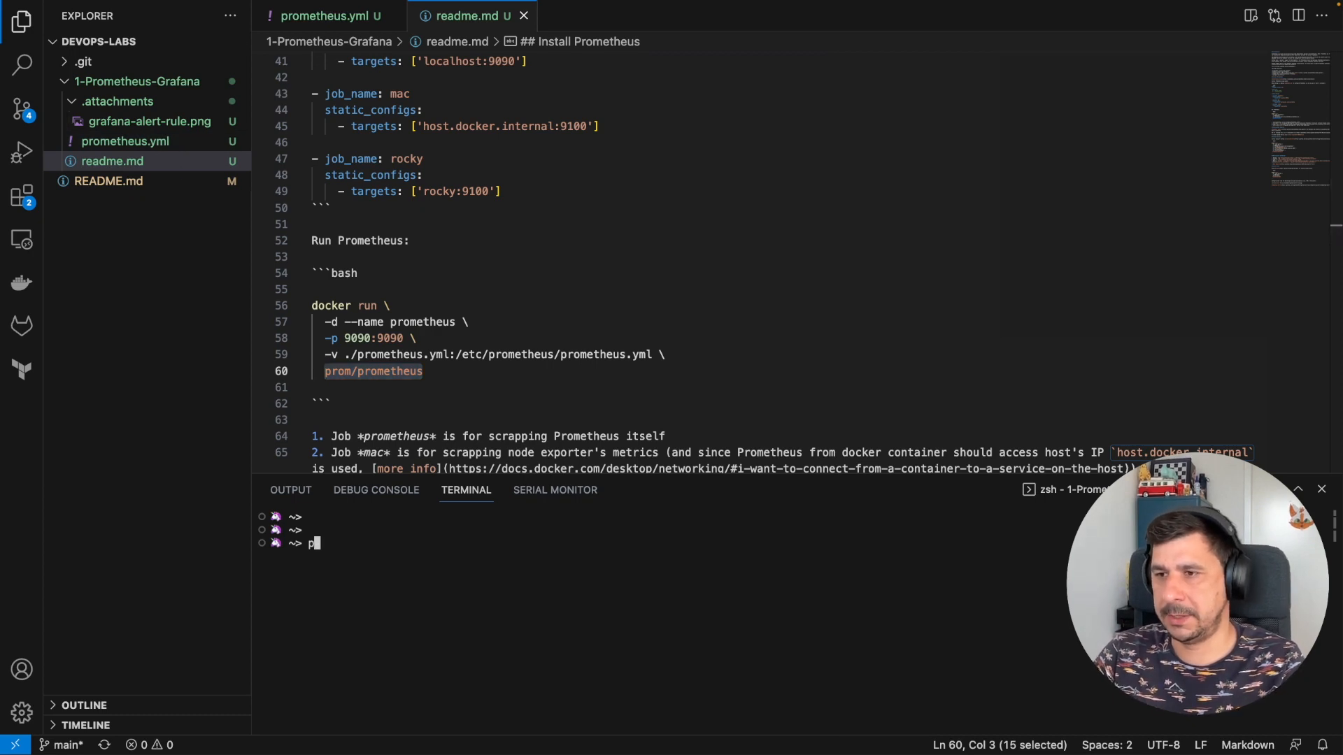
key("Return")
key("super+k")
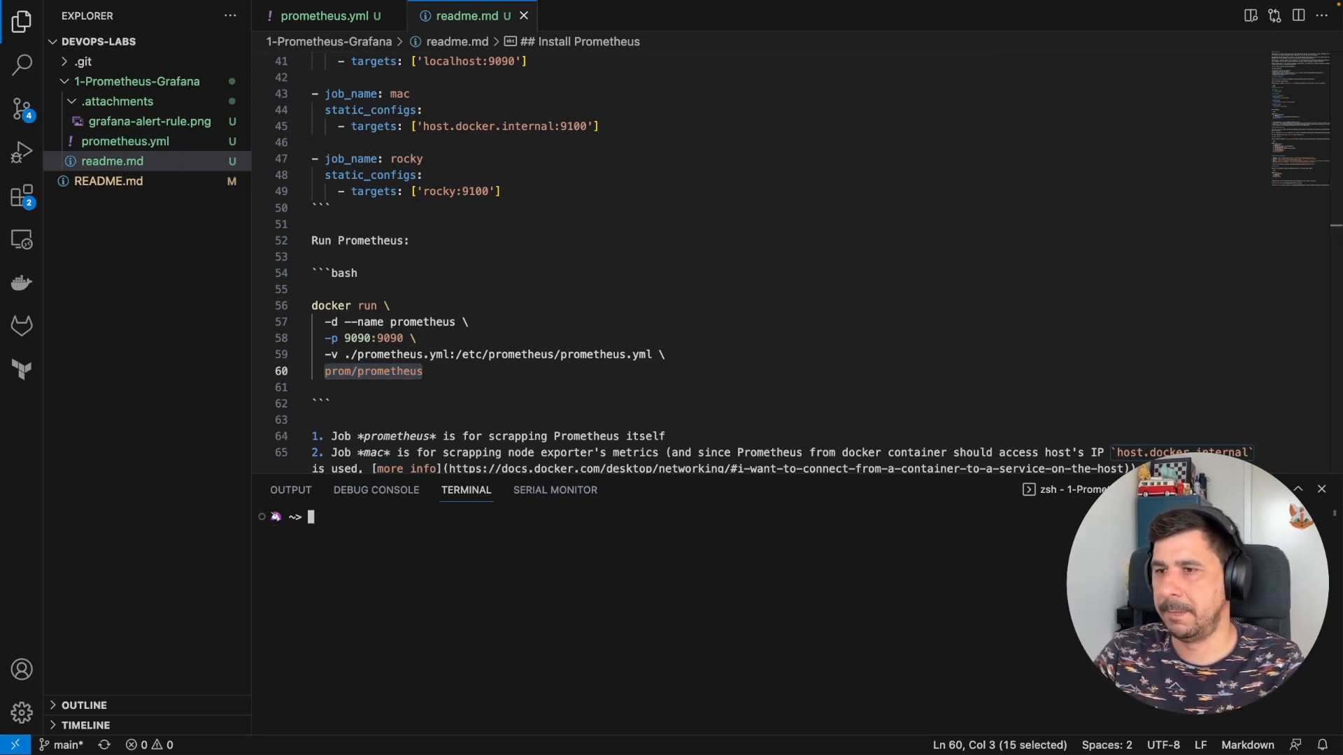
type("docker run \\   -d --name prometheus \\   -p 9090:9090 \\   -v ./prometheus.yml:/etc/prometheus/prometheus.yml \\   prom/prometheus")
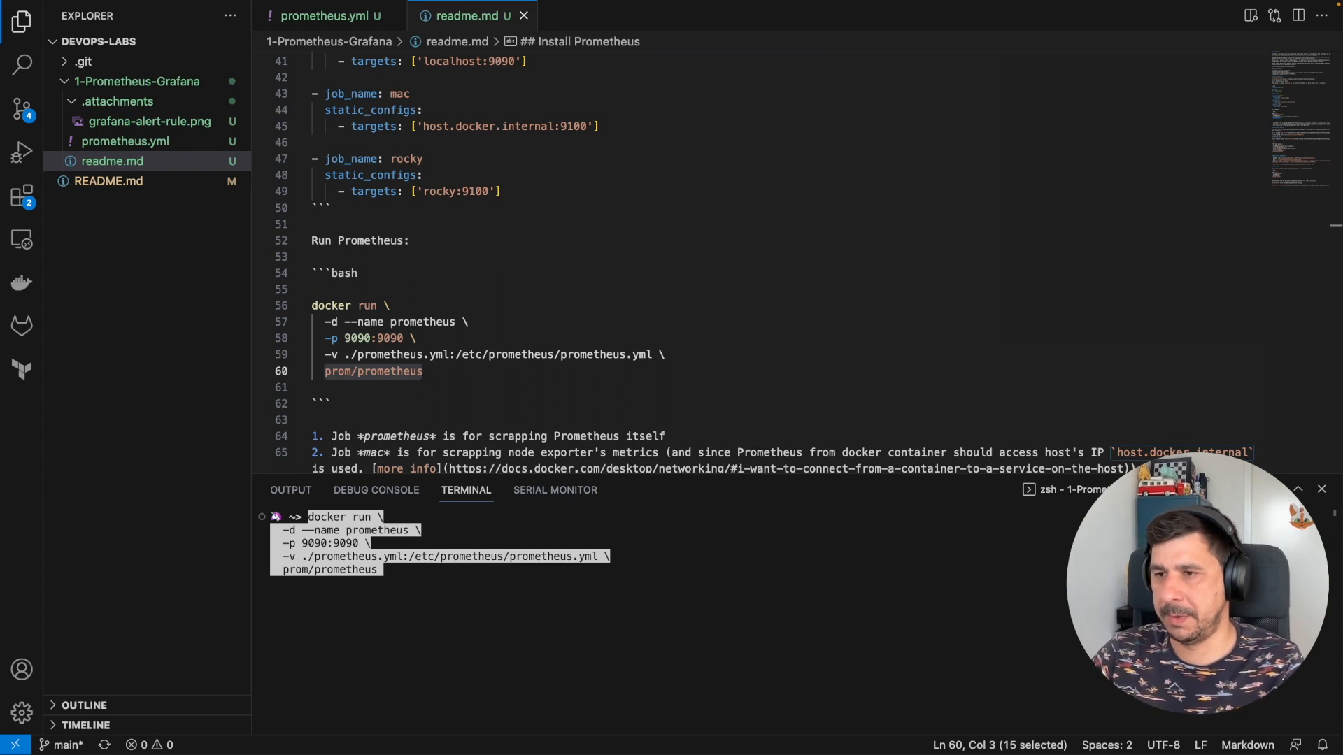
key("Return")
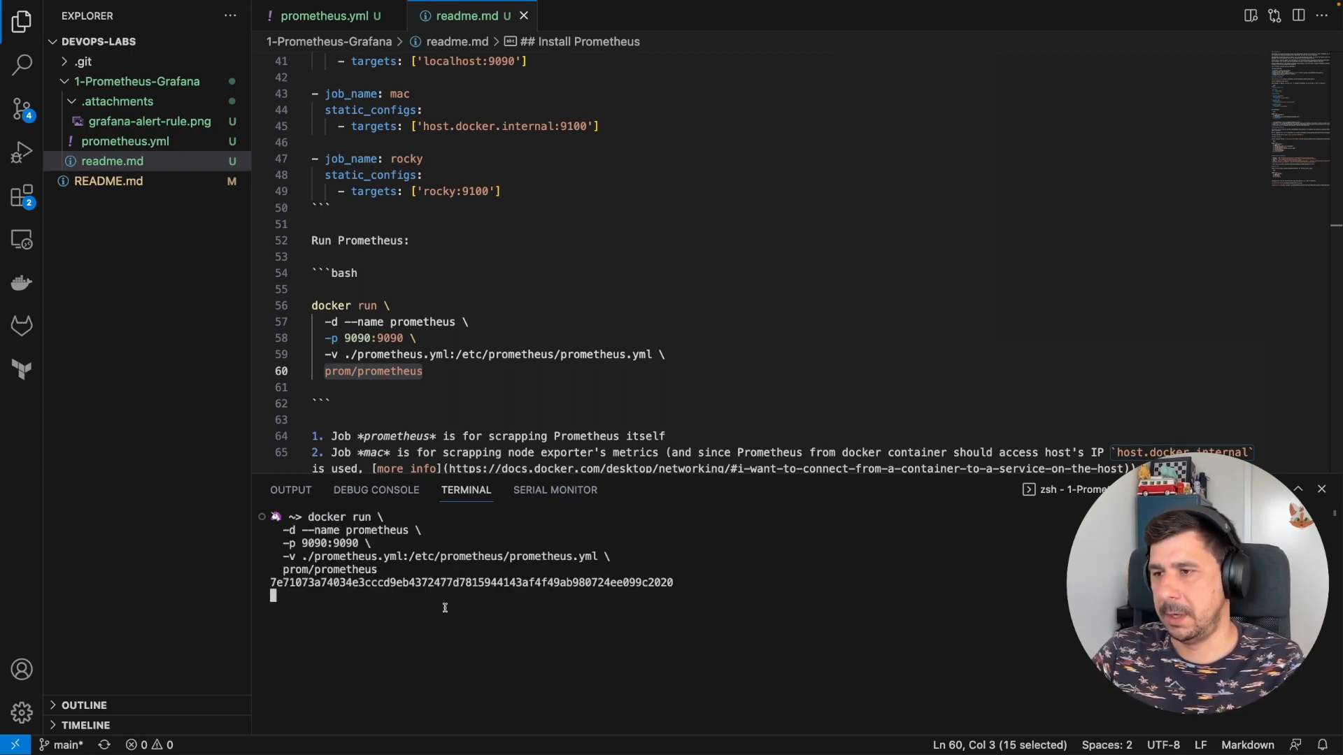
double_click(448, 580)
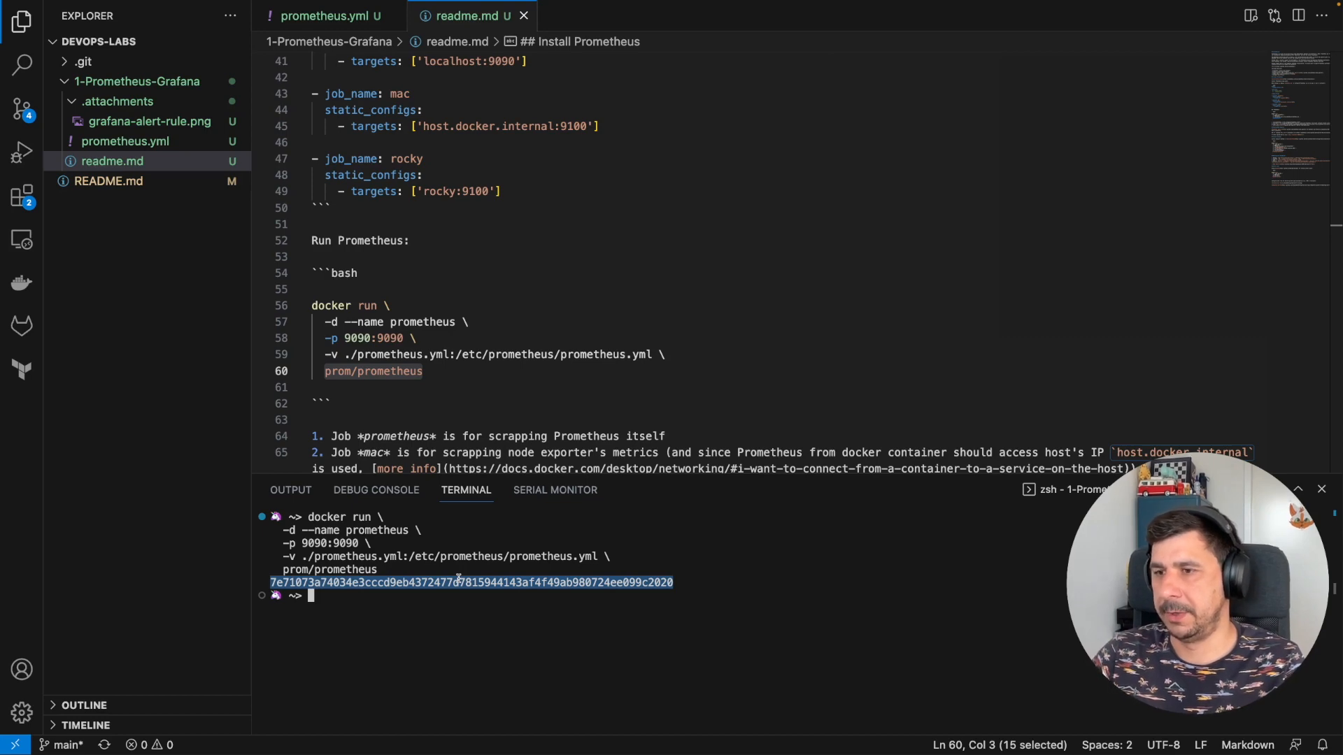
key("ctrl+Right")
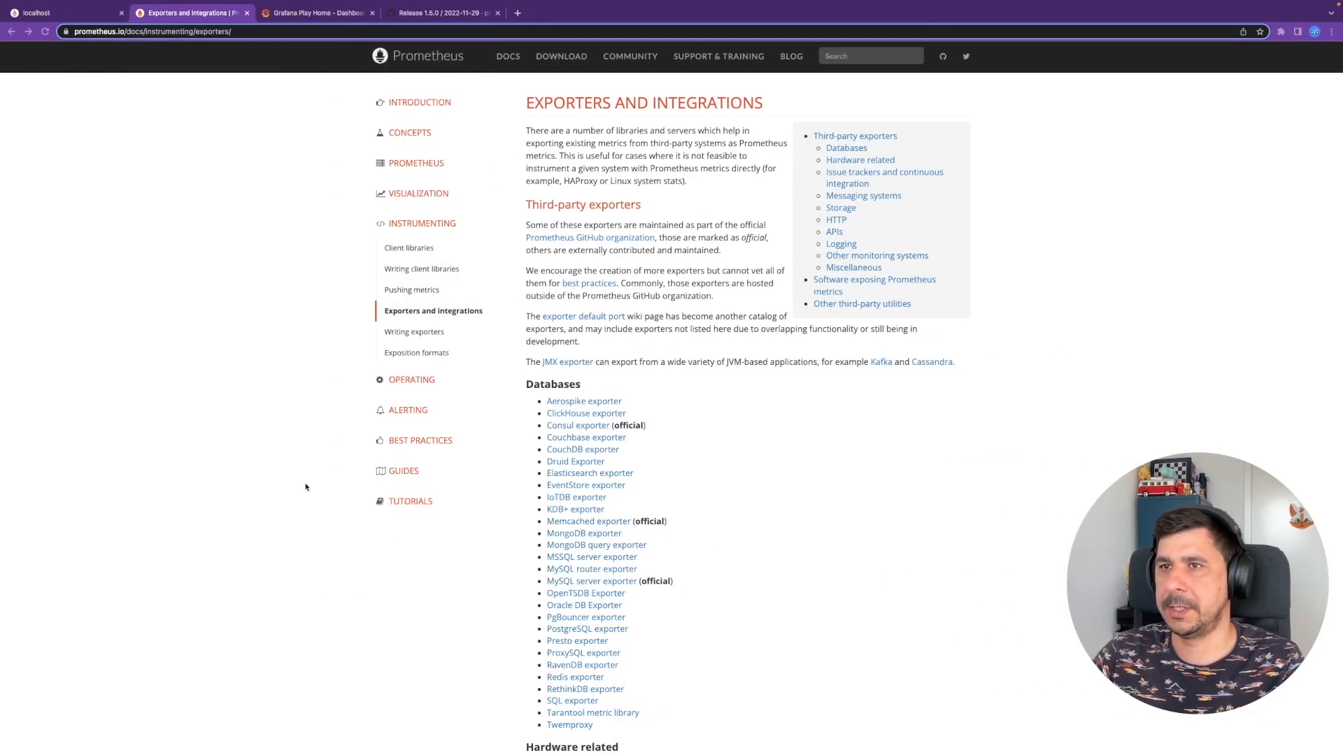
key("ctrl+shift+Tab")
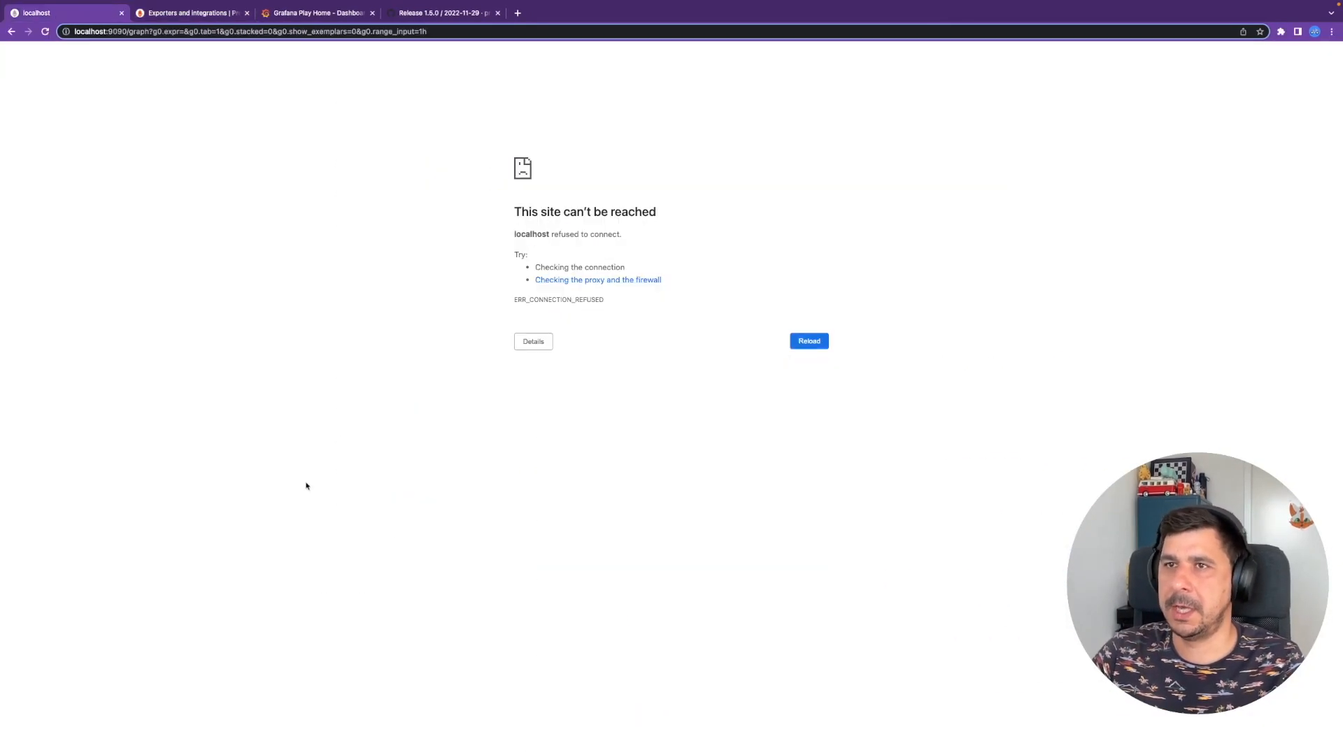
- Reload localhost:9090 and open Status > Targets twice to refresh the target states
left_click(128, 31)
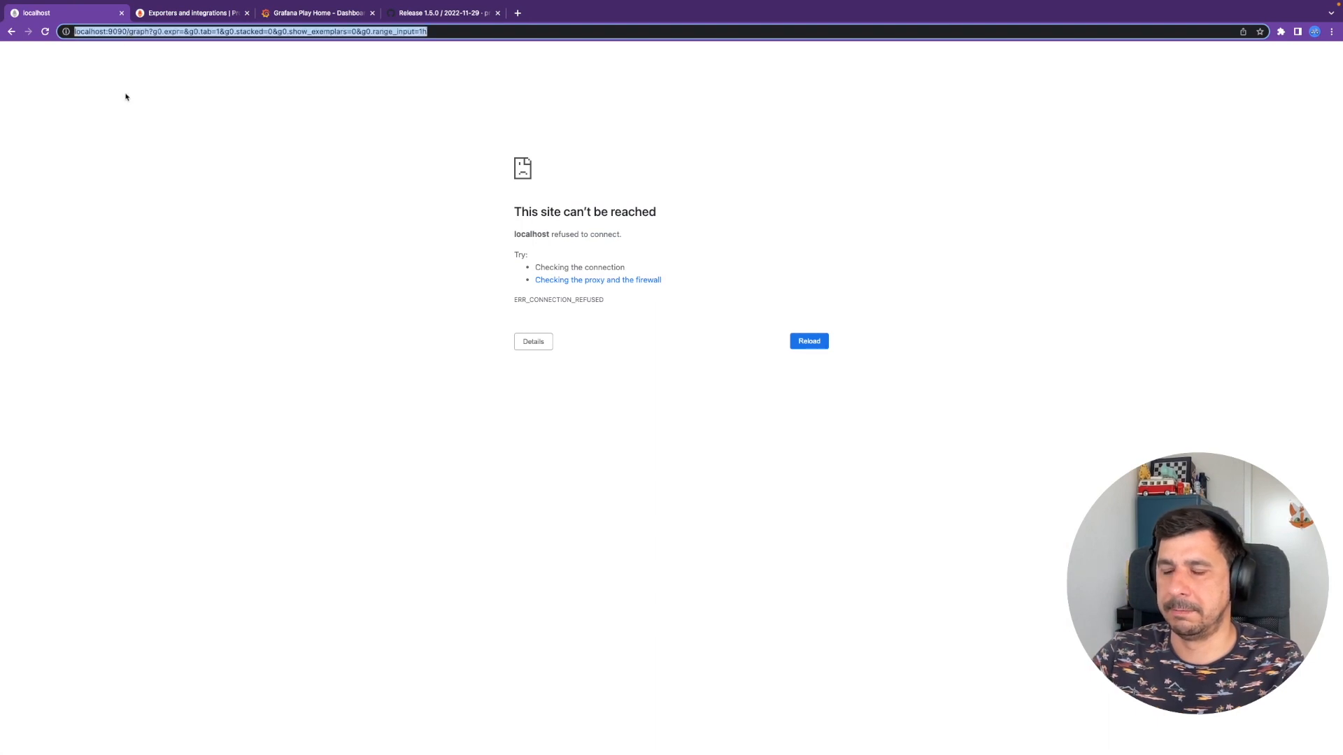
key("Return")
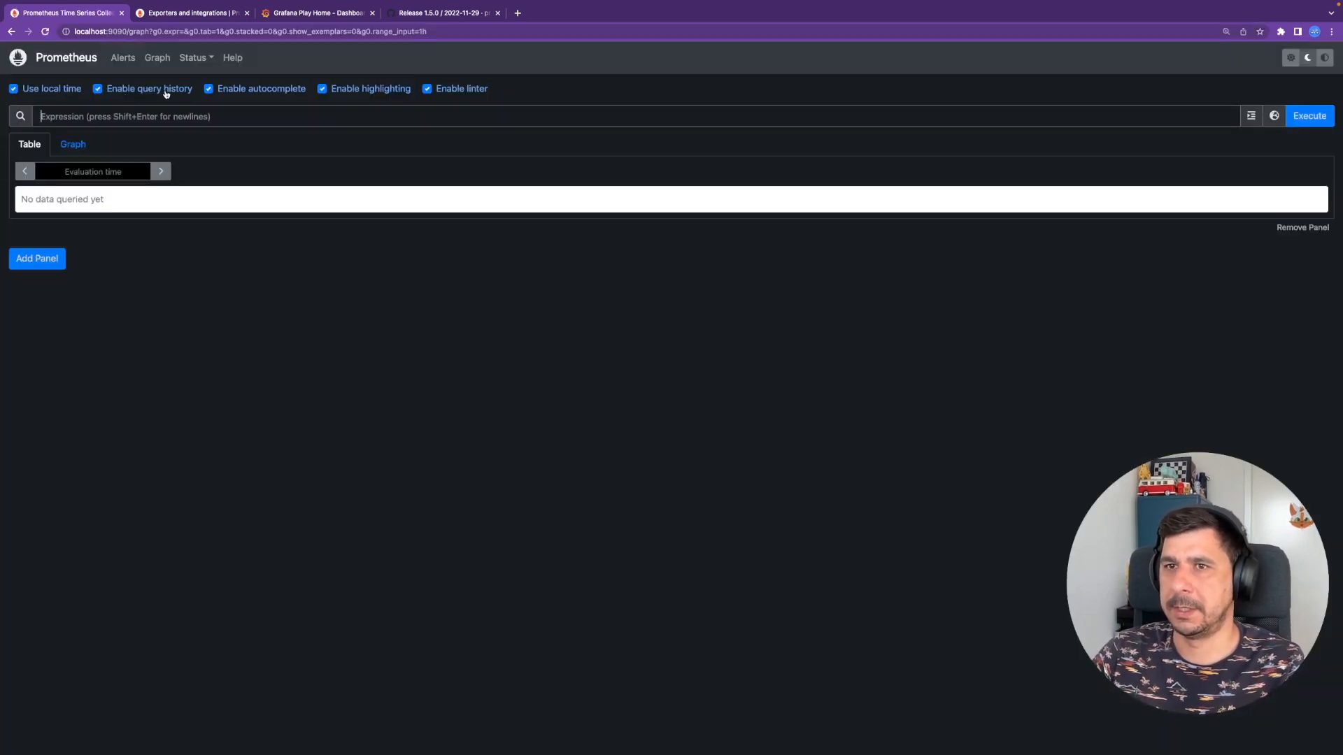
left_click(201, 60)
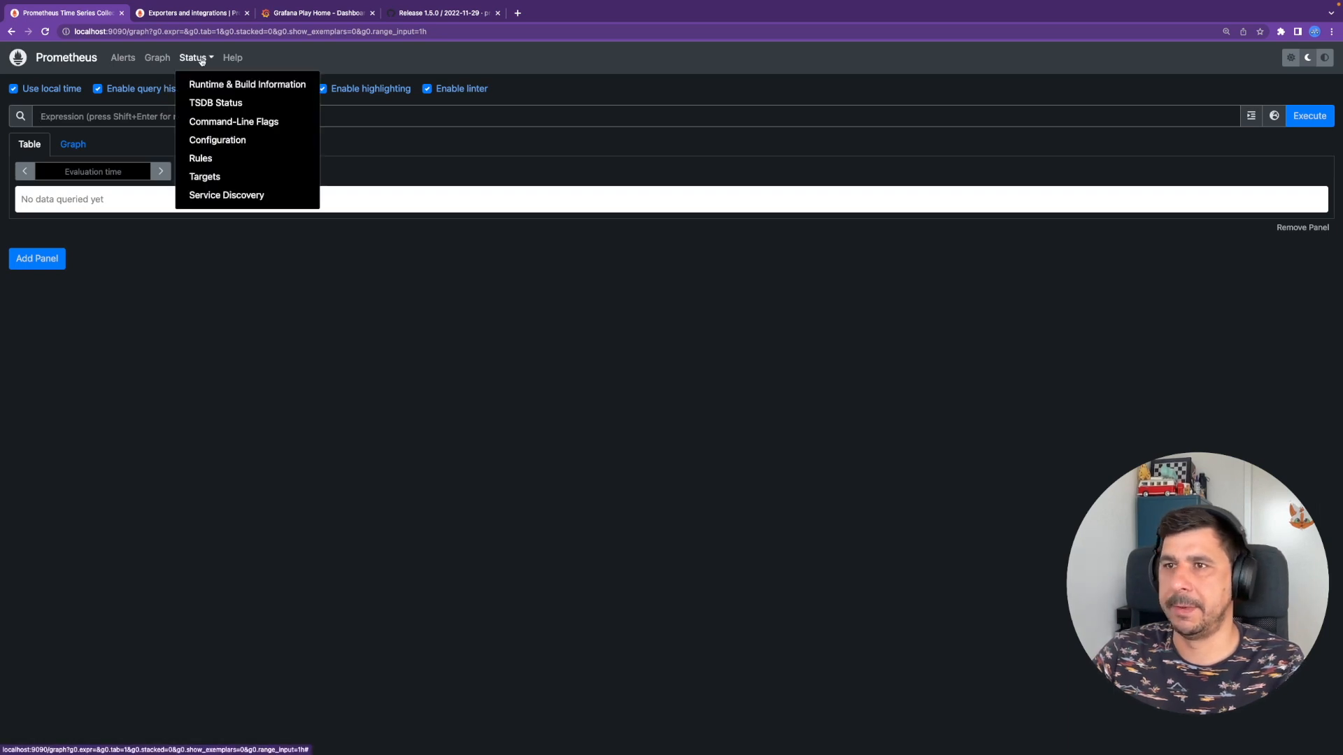
left_click(235, 177)
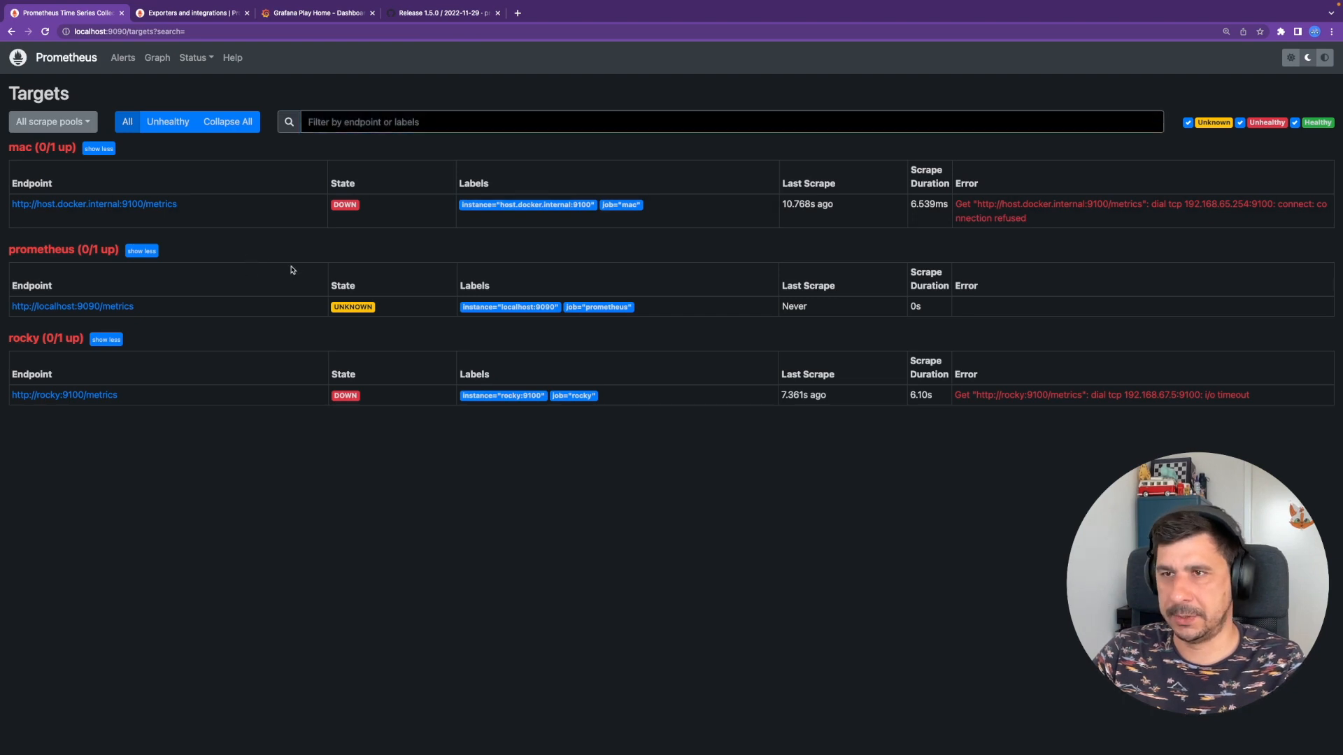
left_click(193, 58)
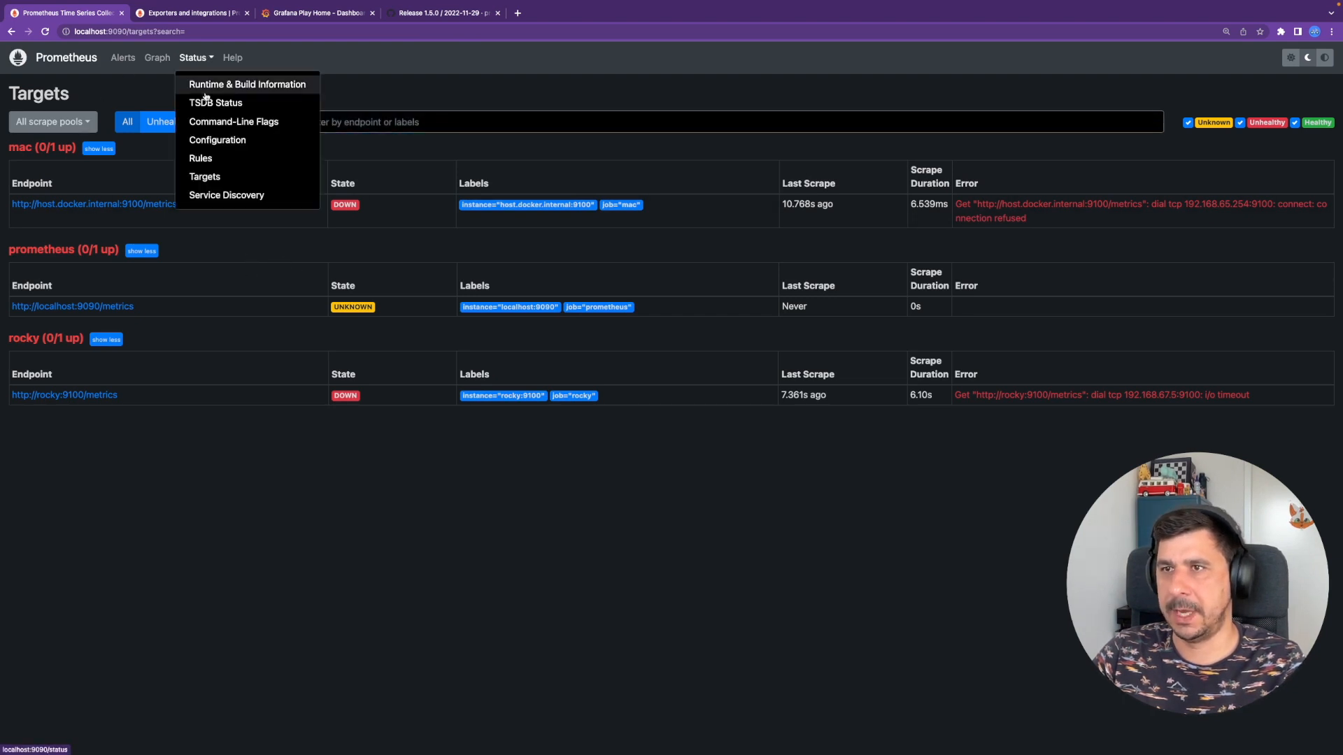
left_click(220, 178)
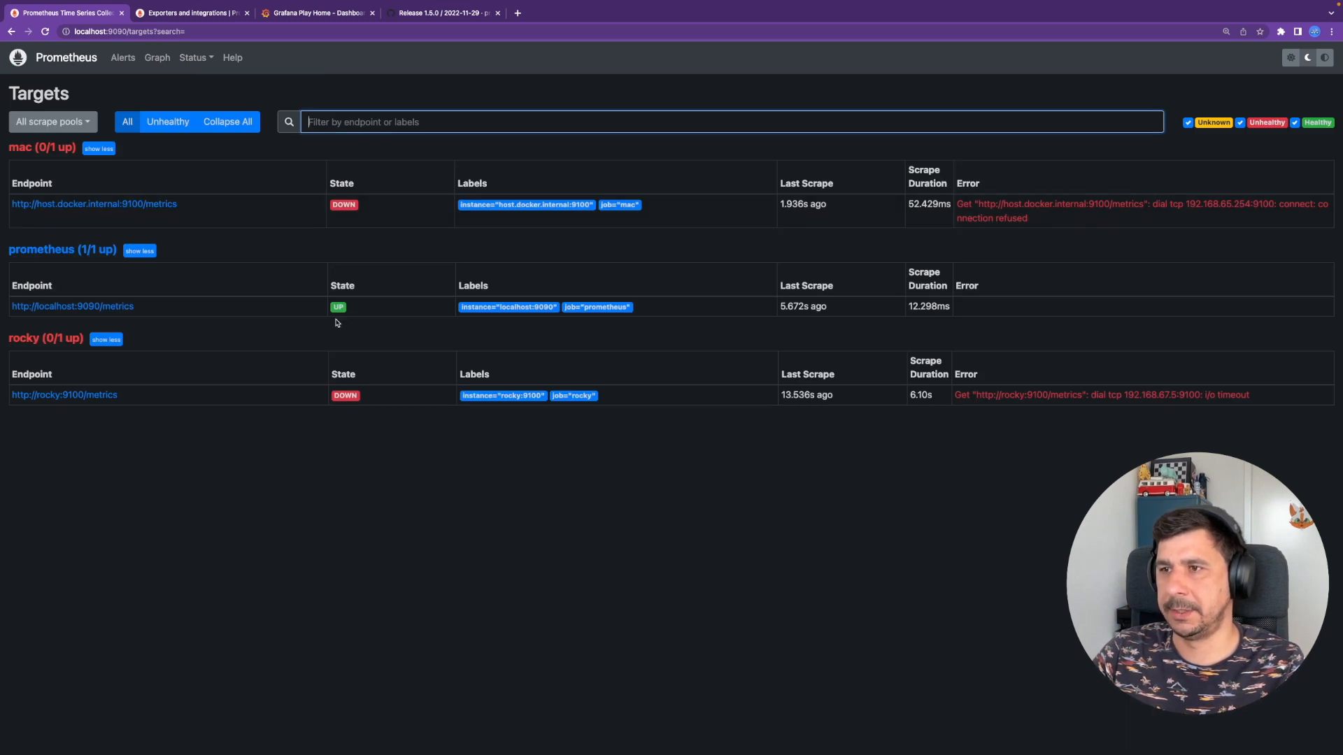
- Open the prometheus endpoint in a new tab as localhost:9090/metrics, then go back to Targets
left_click(123, 308, "super")
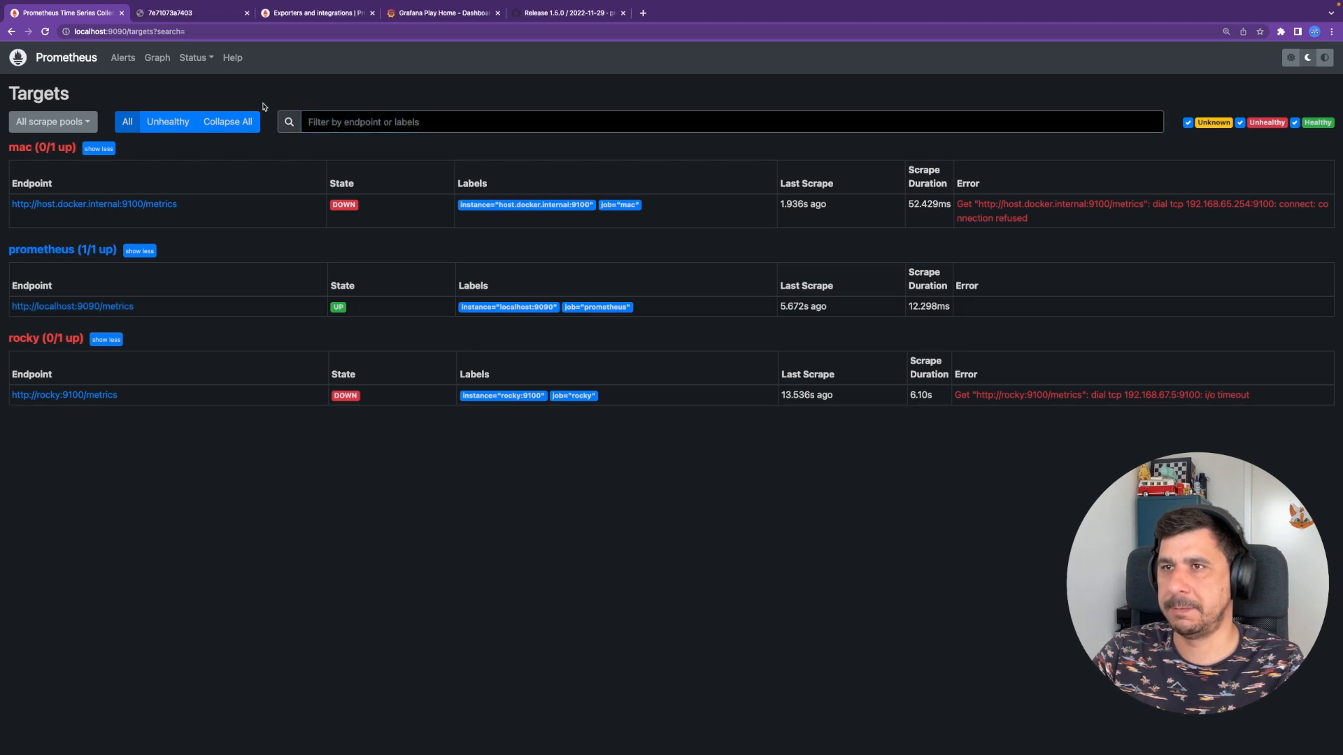
left_click(191, 15)
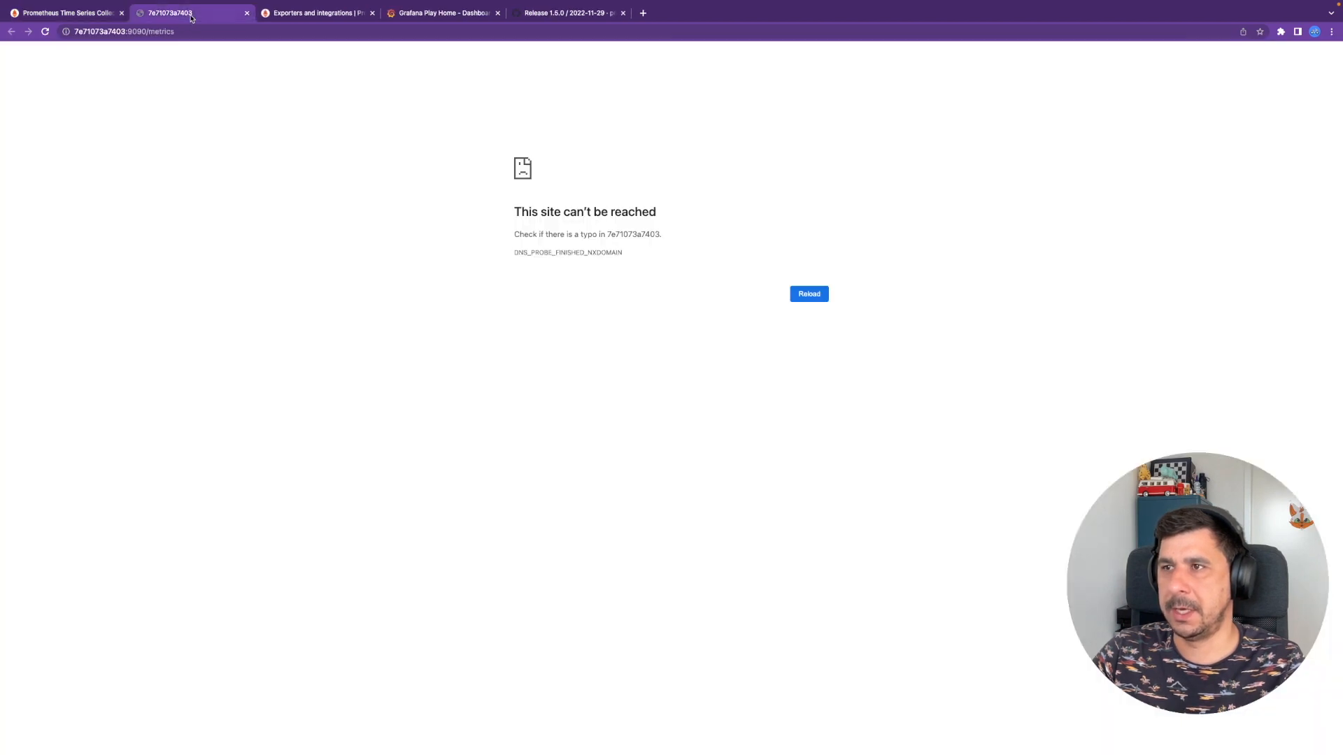
double_click(123, 32)
type("localhost")
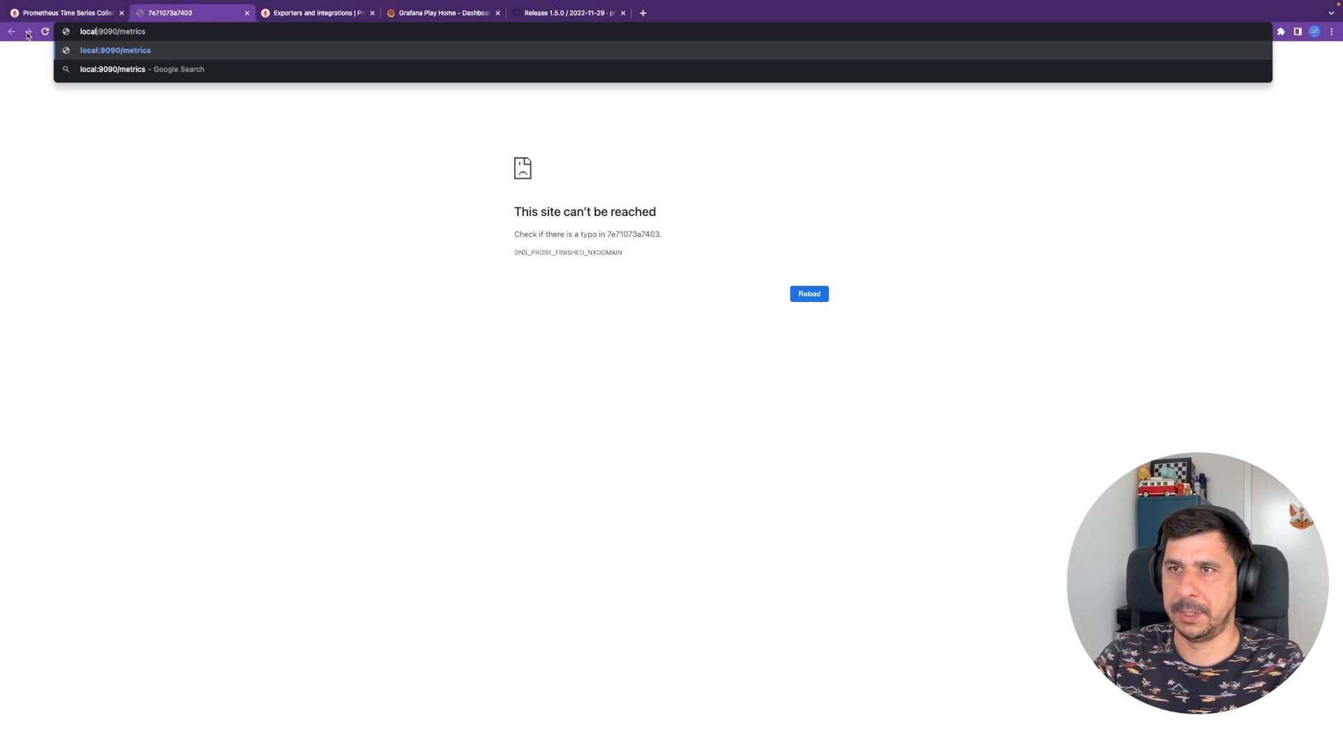
key("Return")
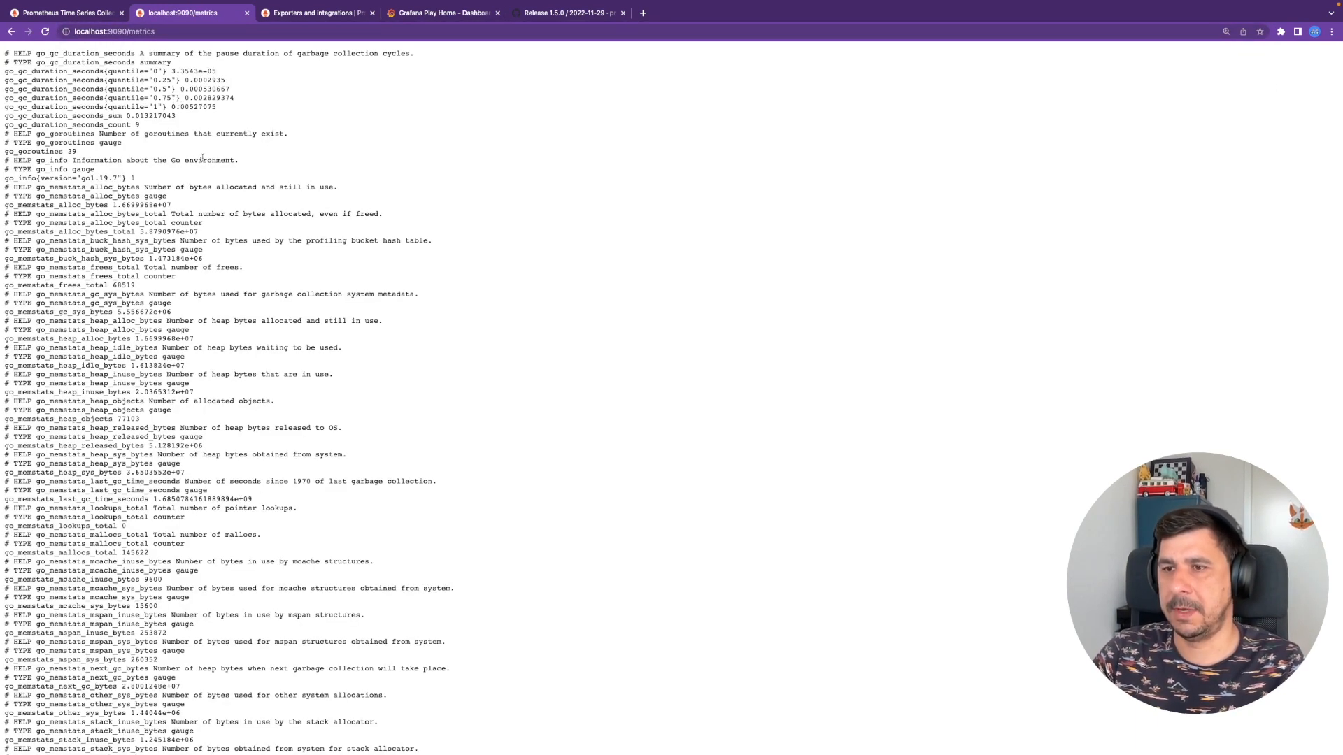
scroll(203, 158, "down", 10)
scroll(203, 158, "up", 15)
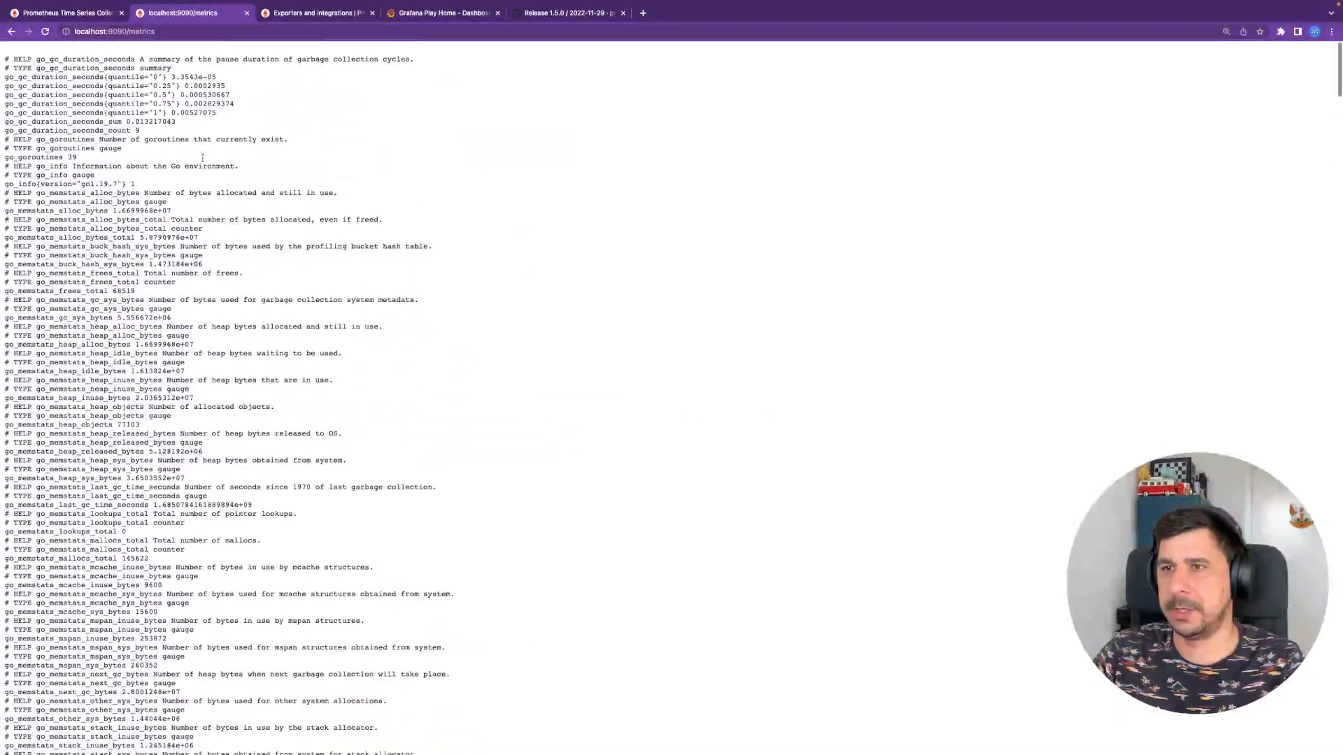
left_click(84, 13)
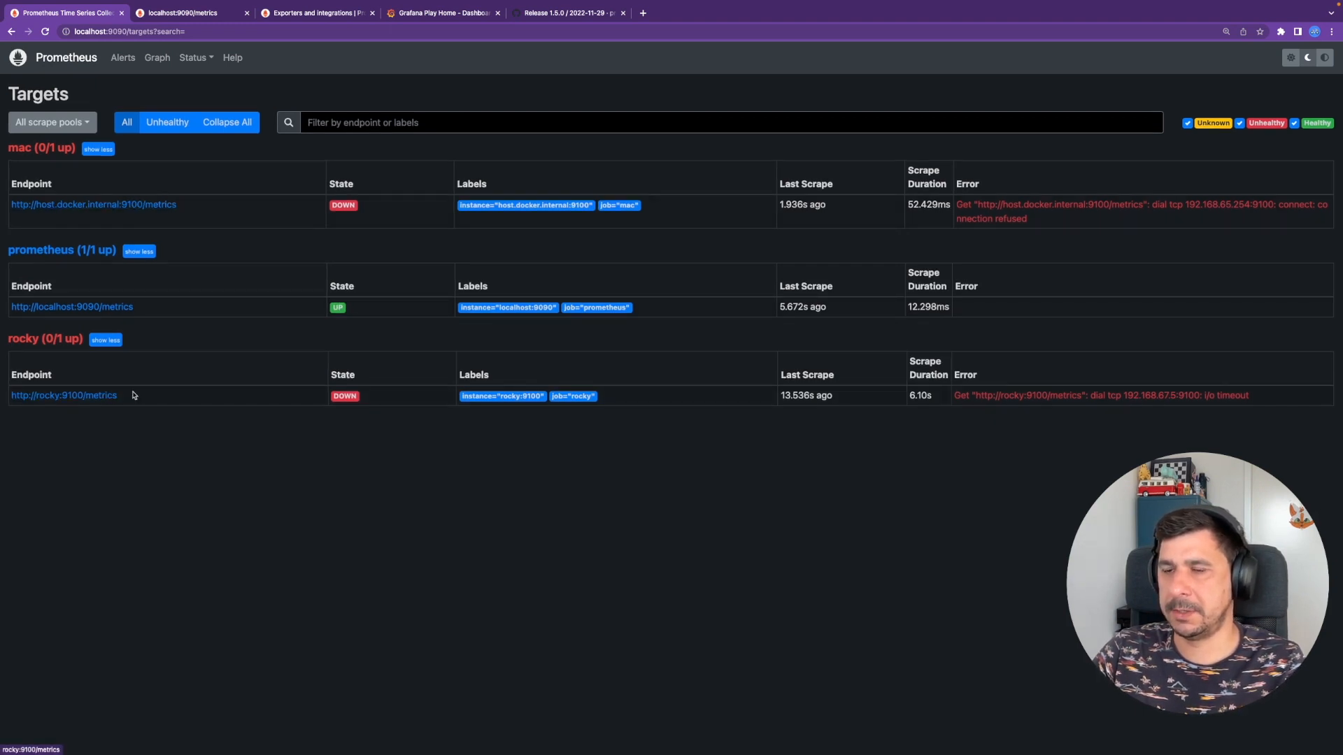
- Highlight the rocky:9100/metrics endpoint, then switch to the Exporters and integrations docs
left_click_drag(122, 396, 10, 389)
left_click(207, 397)
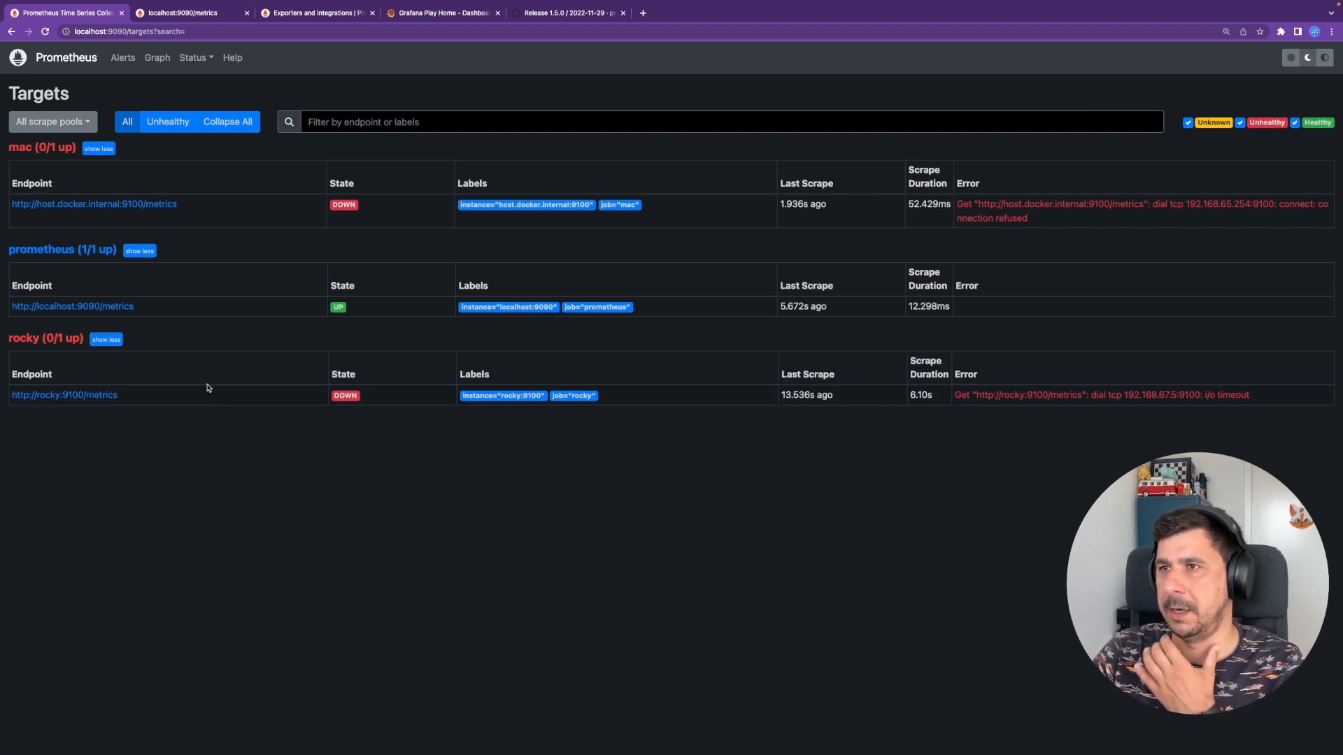
left_click(324, 14)
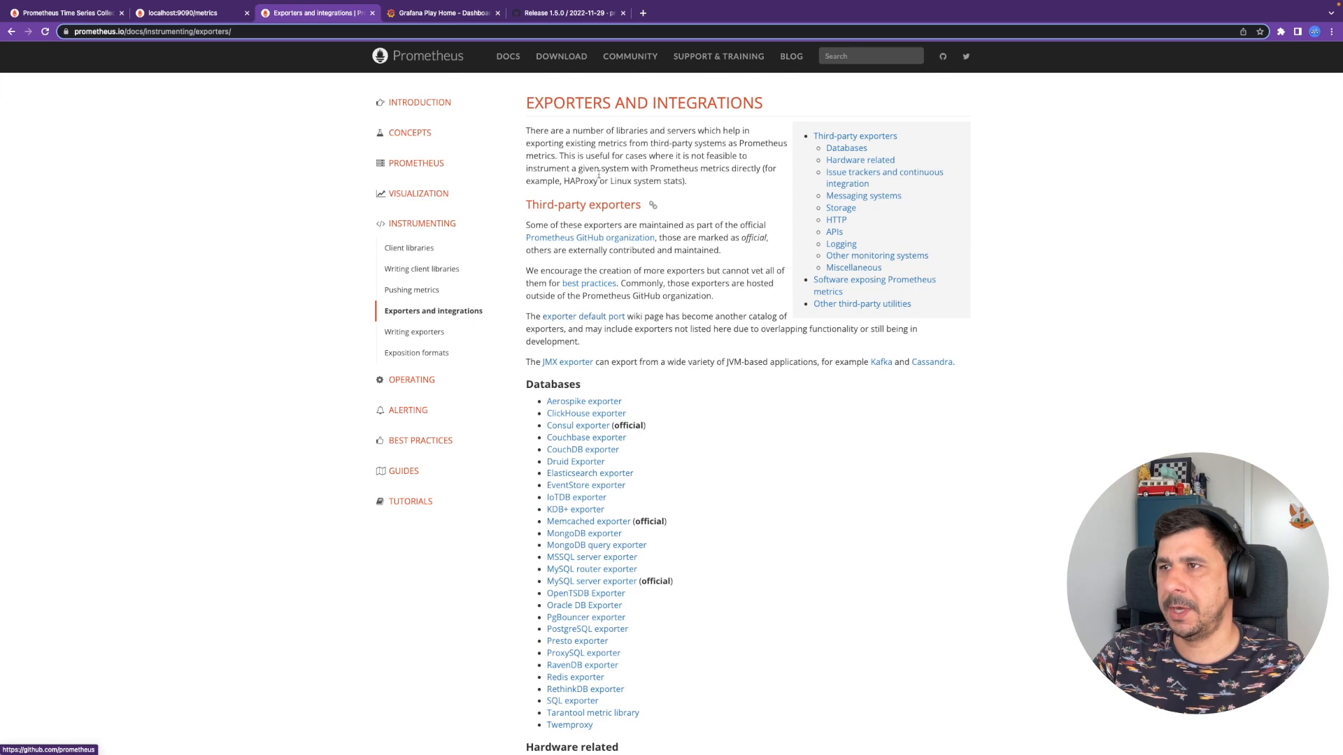
- Scroll down to Hardware related and open the Node/system metrics exporter in a background tab
scroll(658, 354, "down", 3)
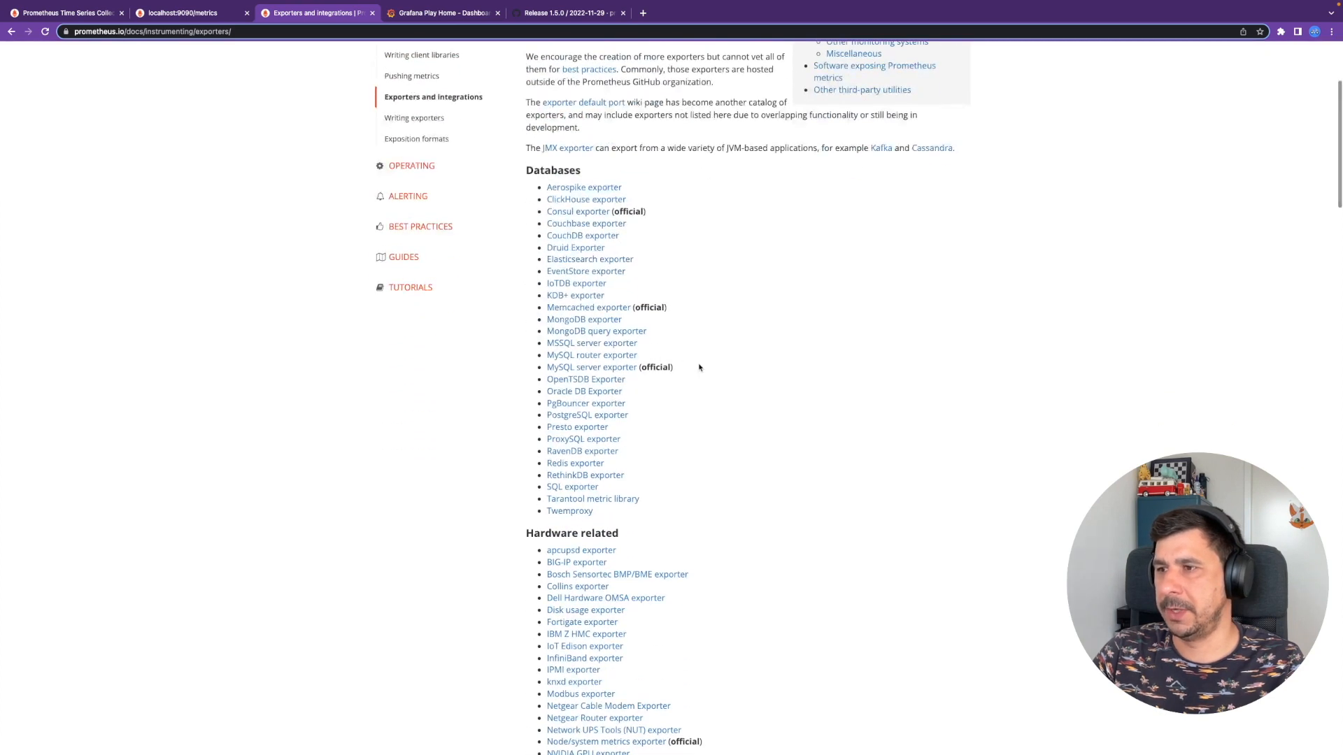
scroll(699, 366, "down", 2)
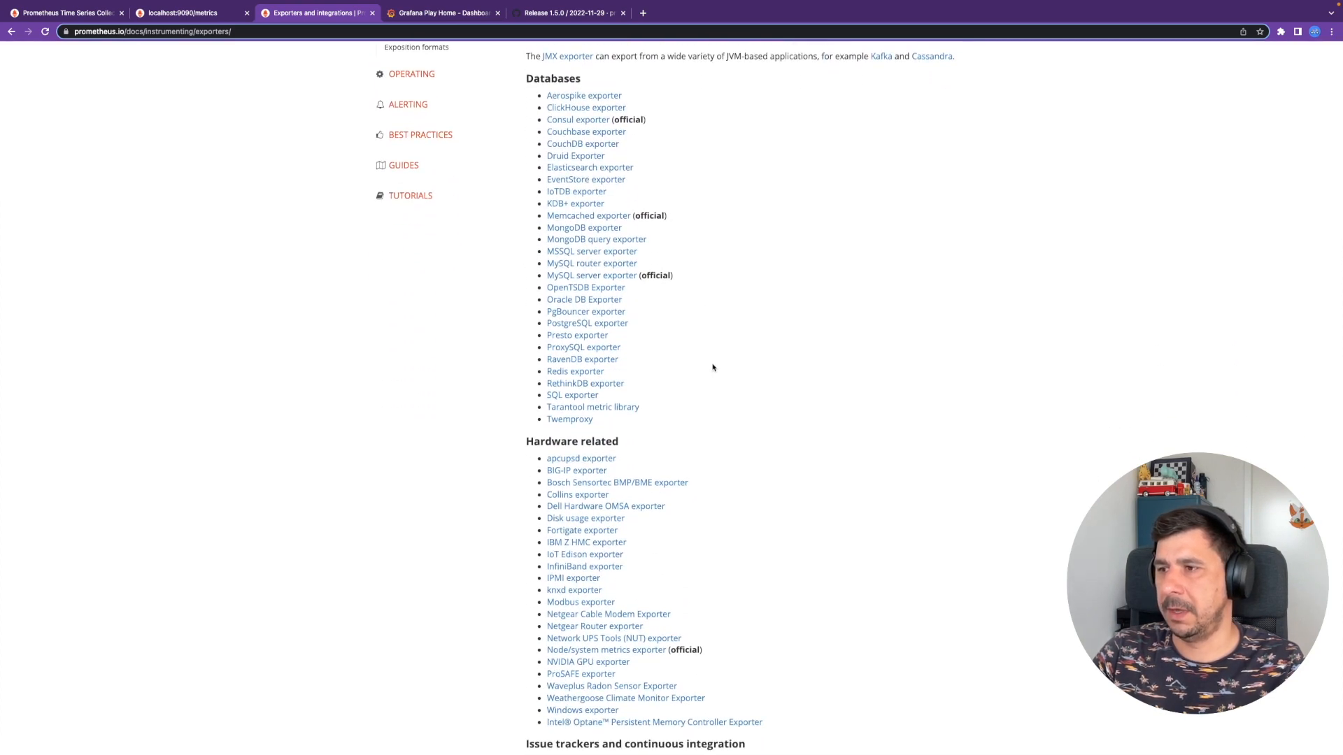
scroll(726, 371, "down", 2)
scroll(728, 372, "down", 2)
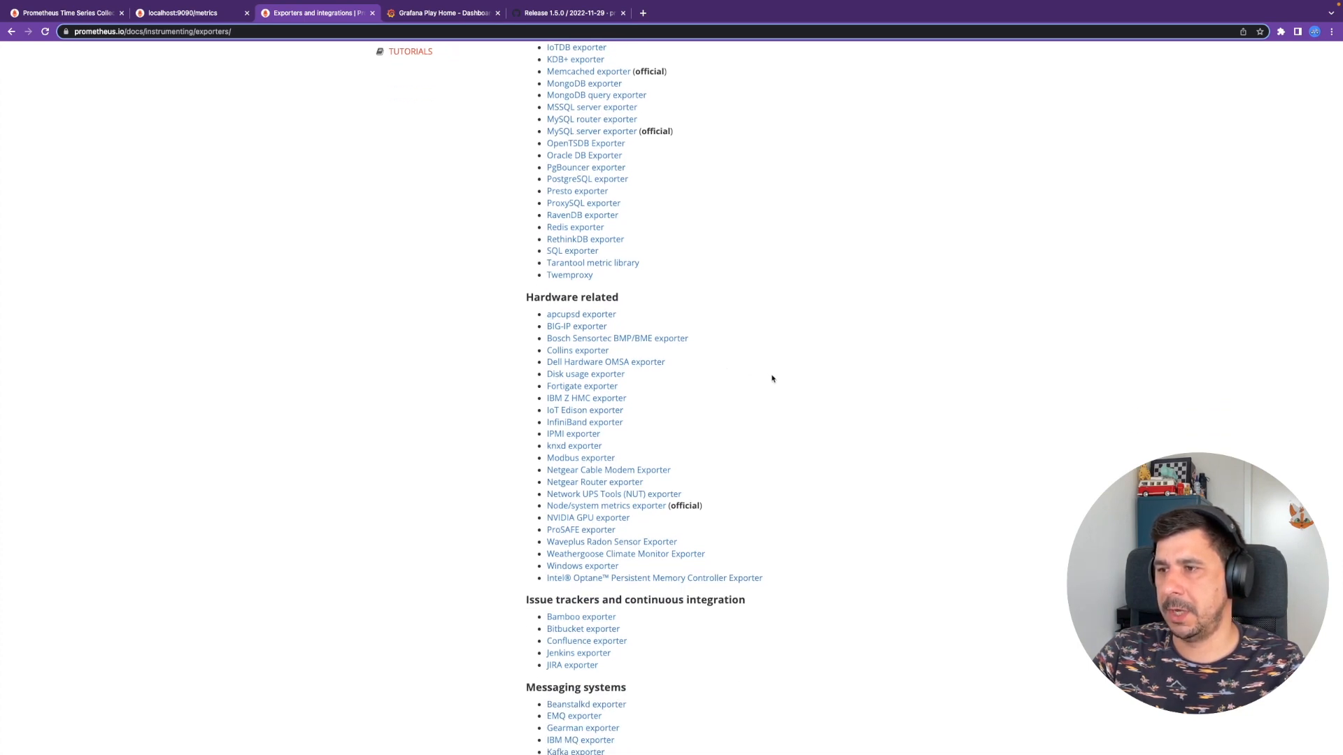
scroll(777, 392, "down", 1)
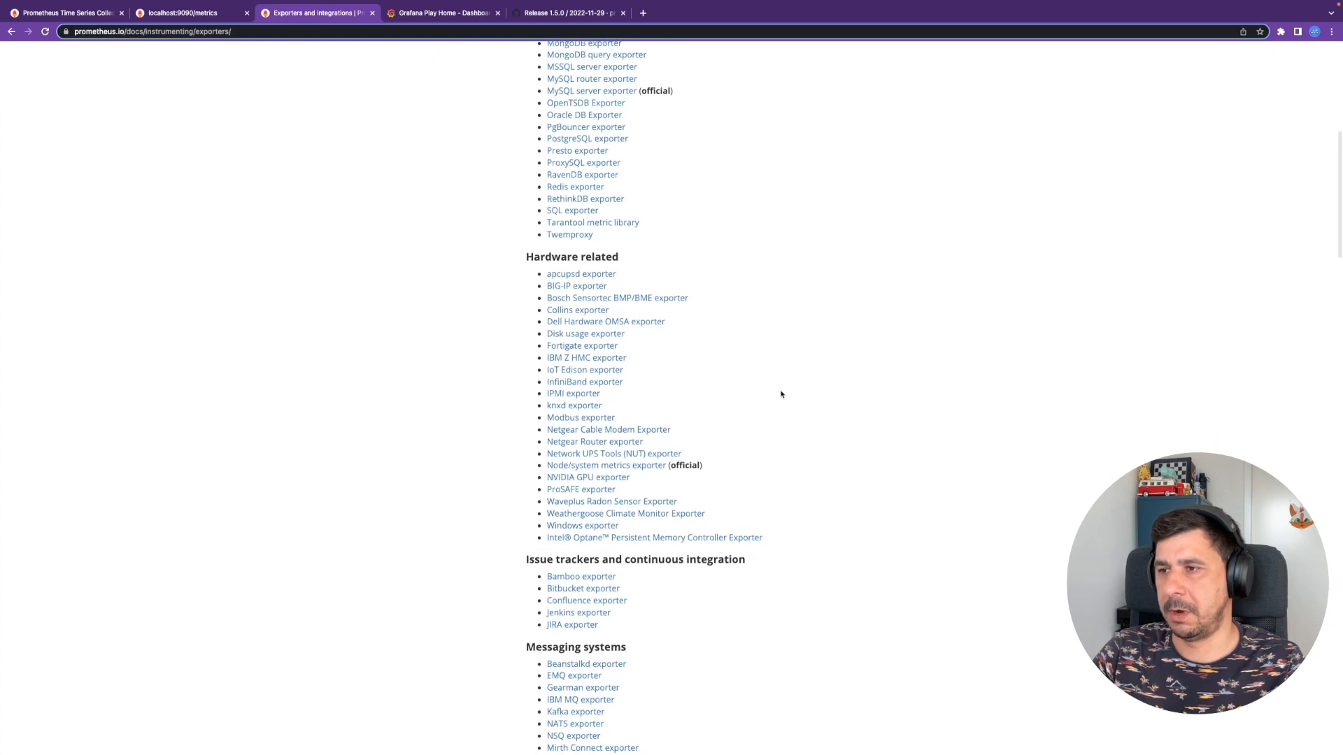
left_click(577, 472, "super")
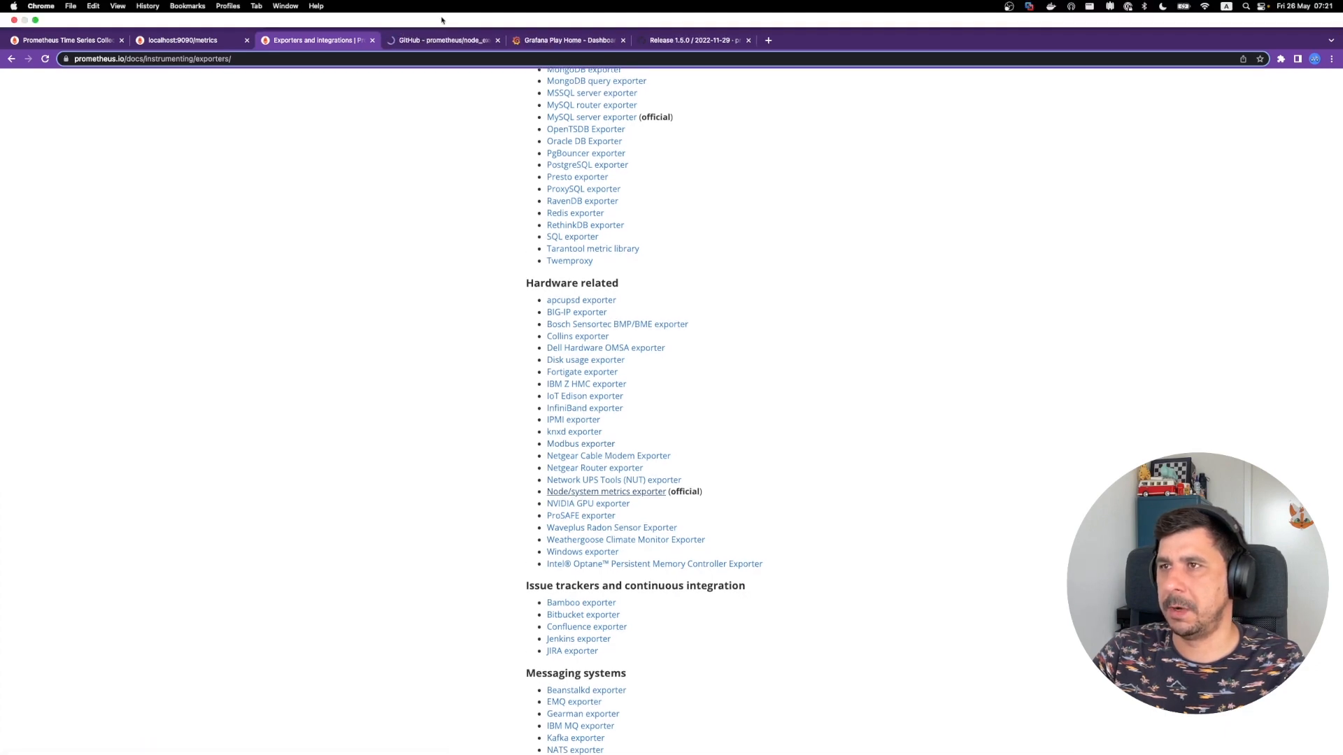
- Skim the node_exporter GitHub README and open the 1.5.0 release with its assets
left_click(451, 42)
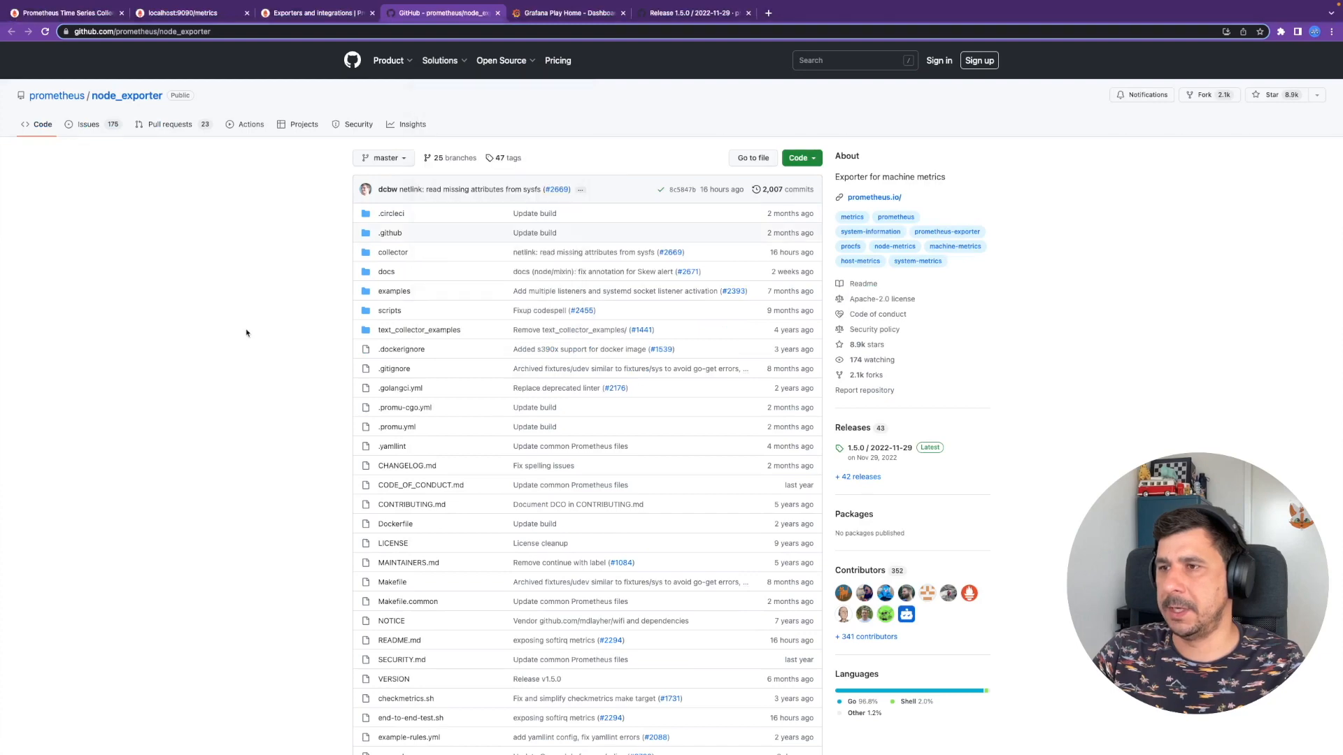
scroll(609, 423, "down", 6)
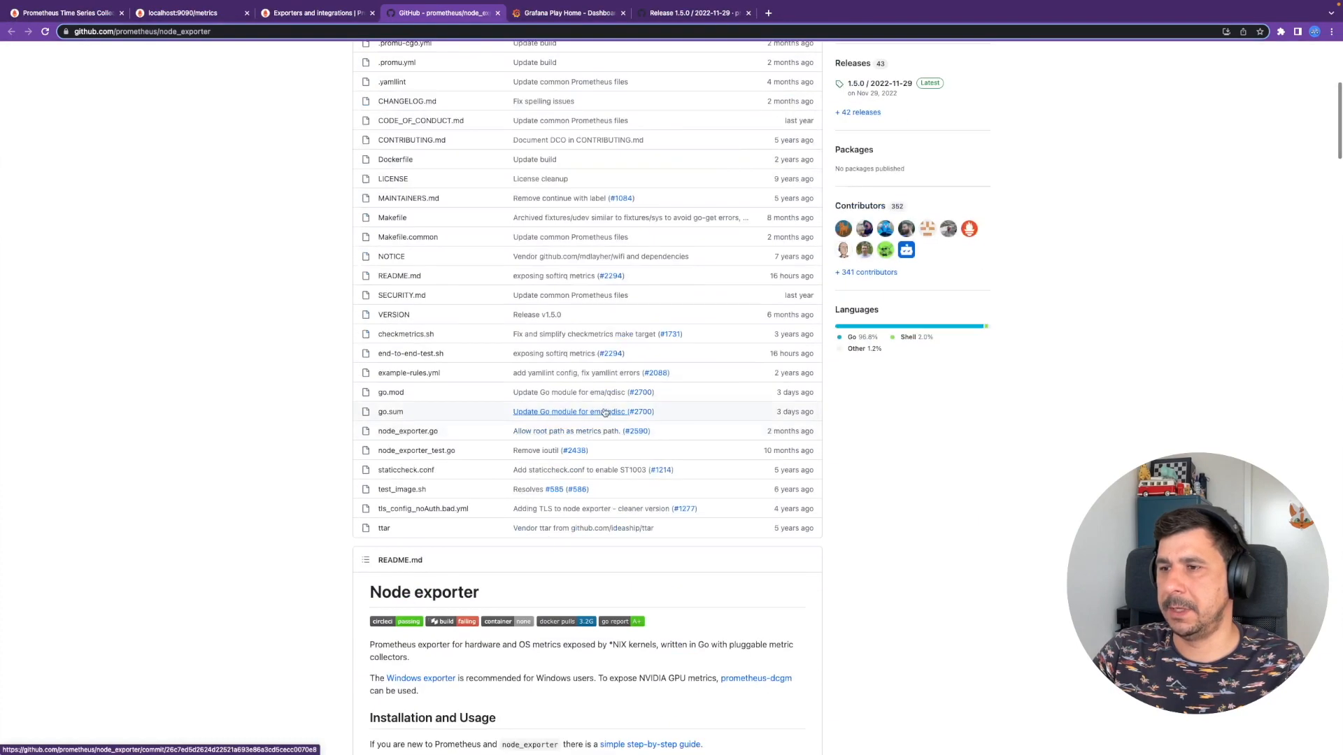
scroll(606, 415, "down", 3)
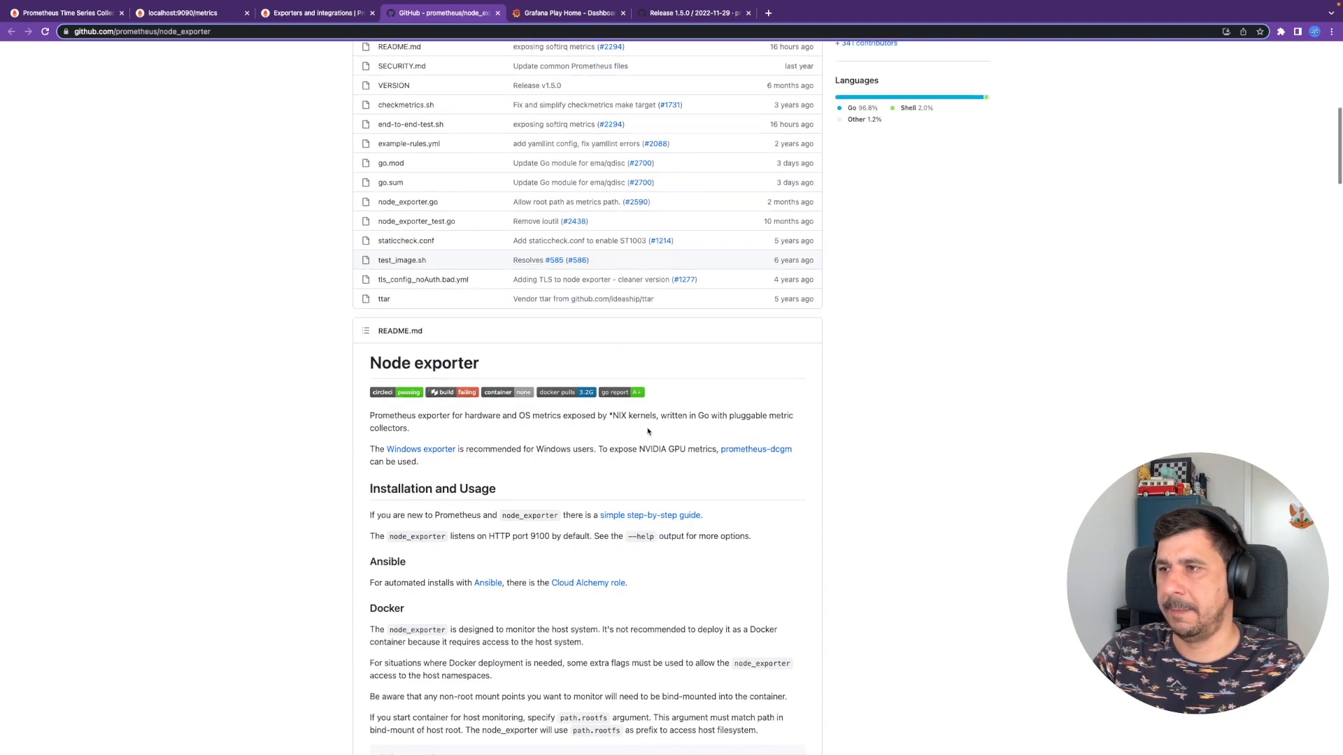
scroll(648, 432, "up", 9)
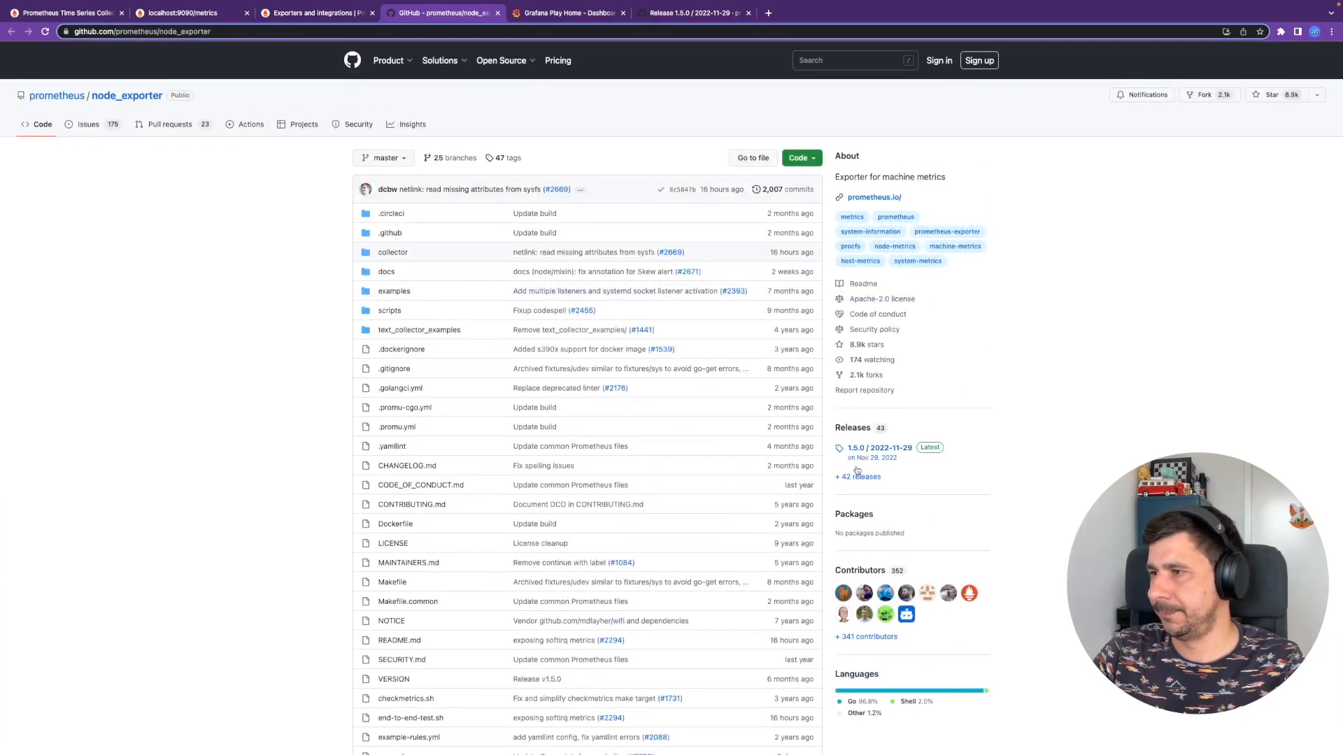
left_click(858, 476)
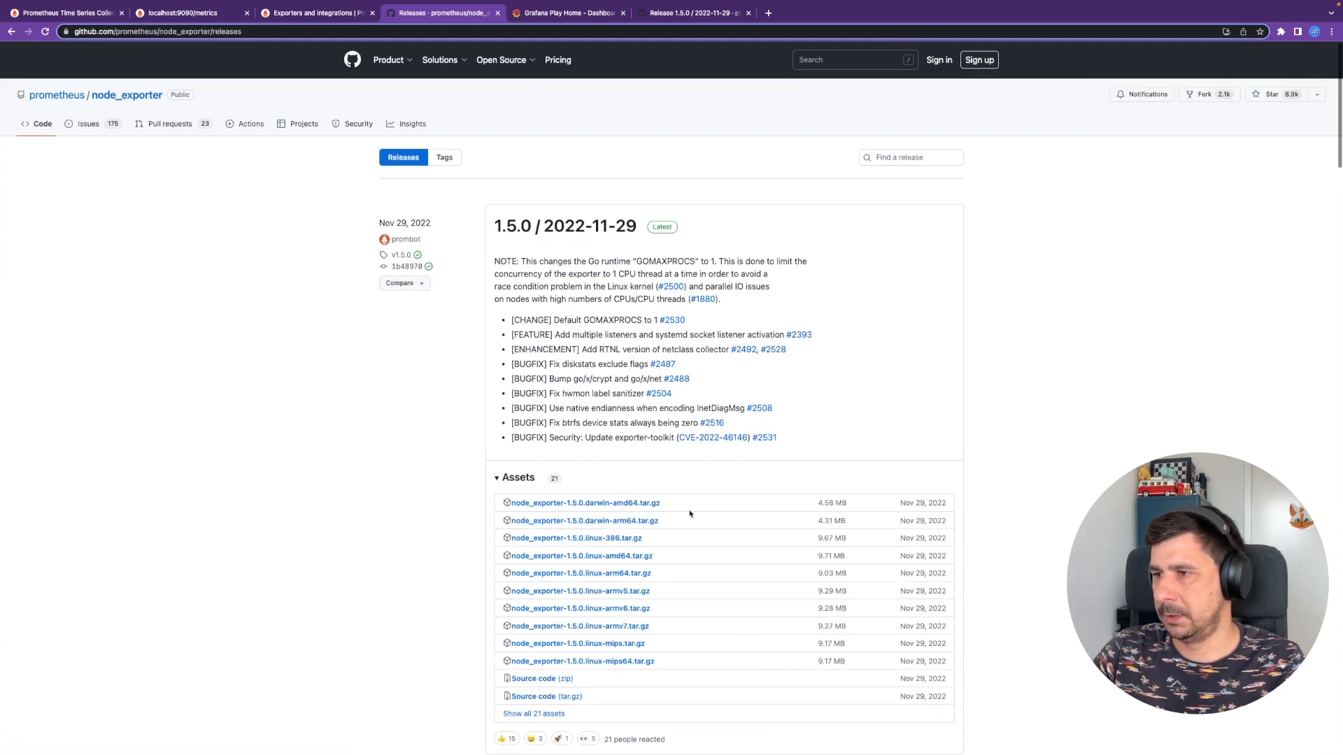
scroll(689, 514, "down", 1)
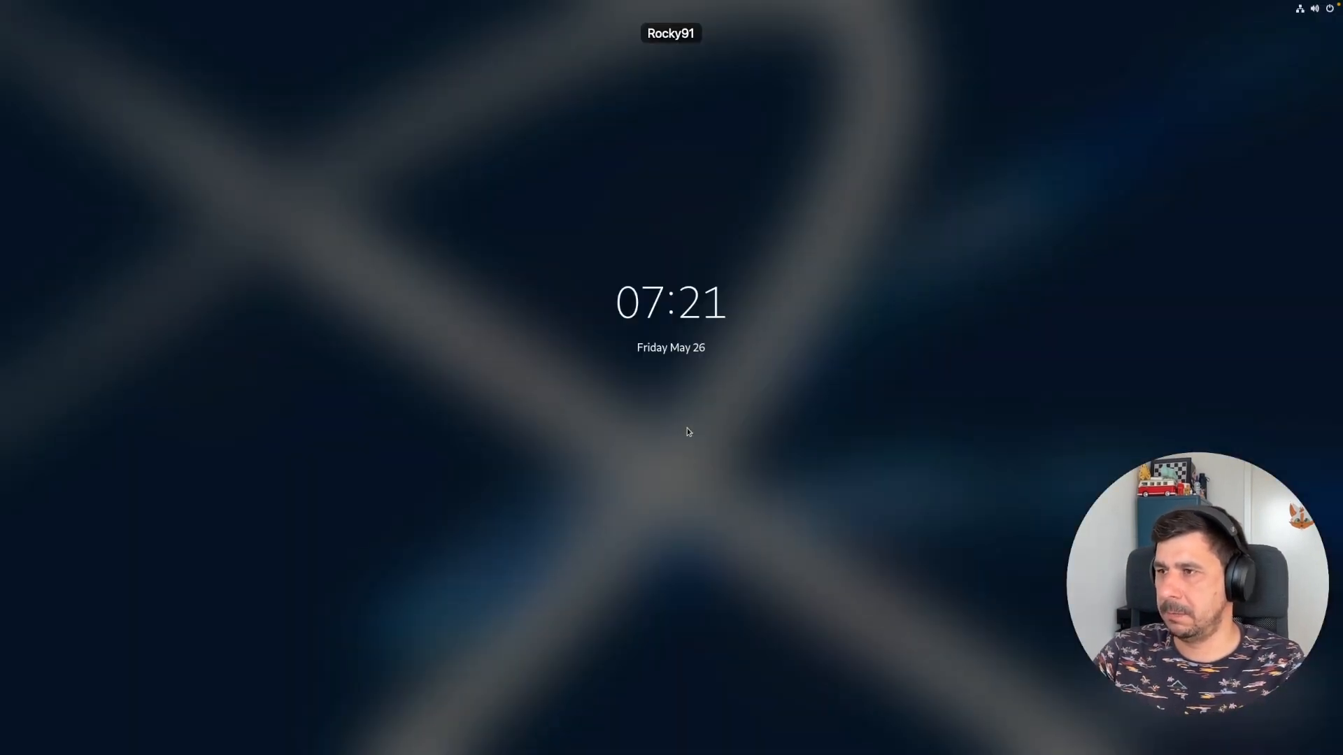
- Unlock the Rocky VM by entering the account password
key("Escape")
type("•••••••")
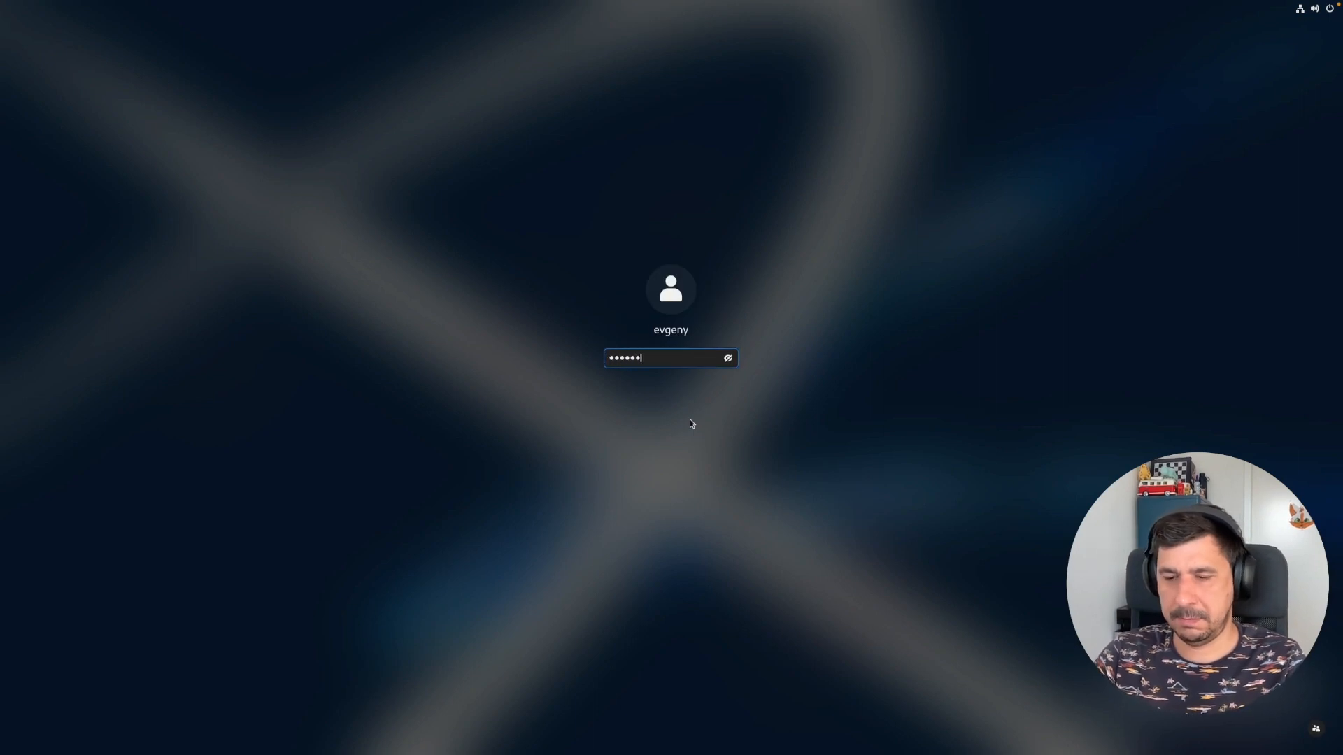
key("Return")
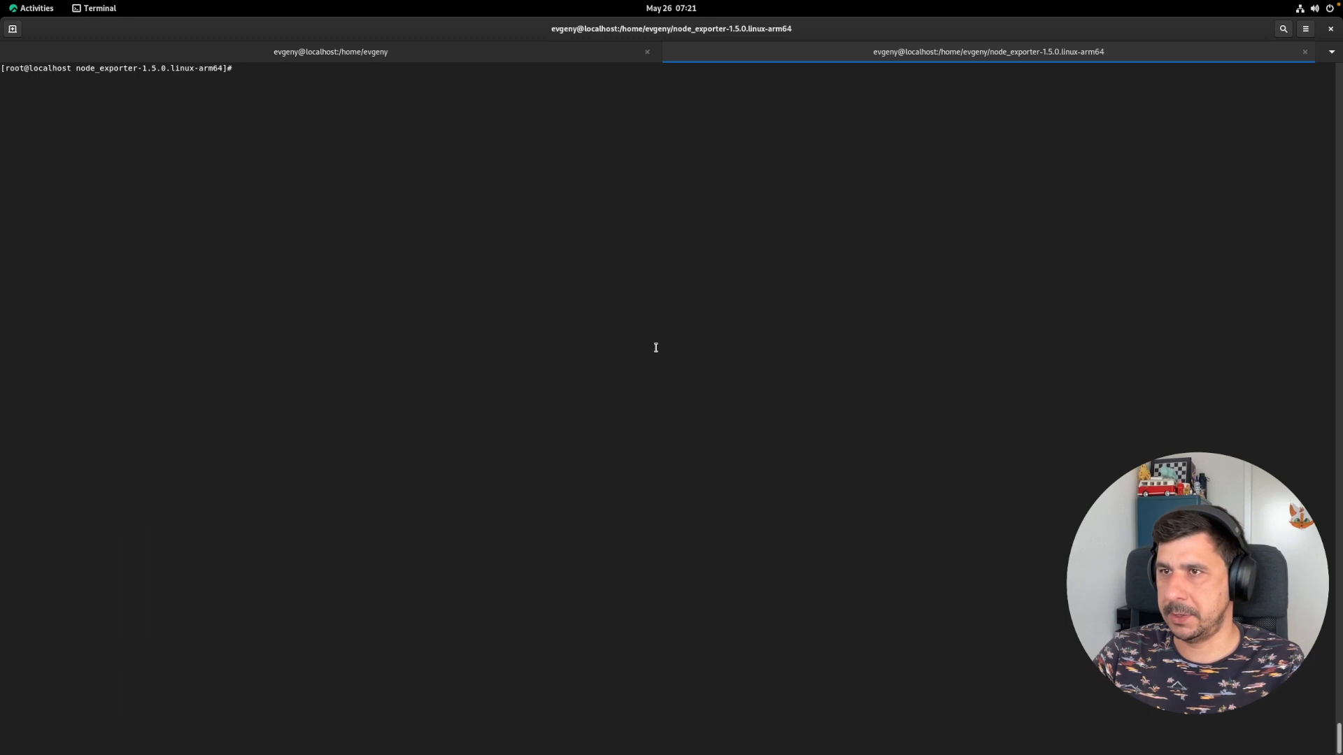
- Confirm the node_exporter-1.5.0.linux-arm64 folder with pwd and launch ./node_exporter
type("pwd")
key("Return")
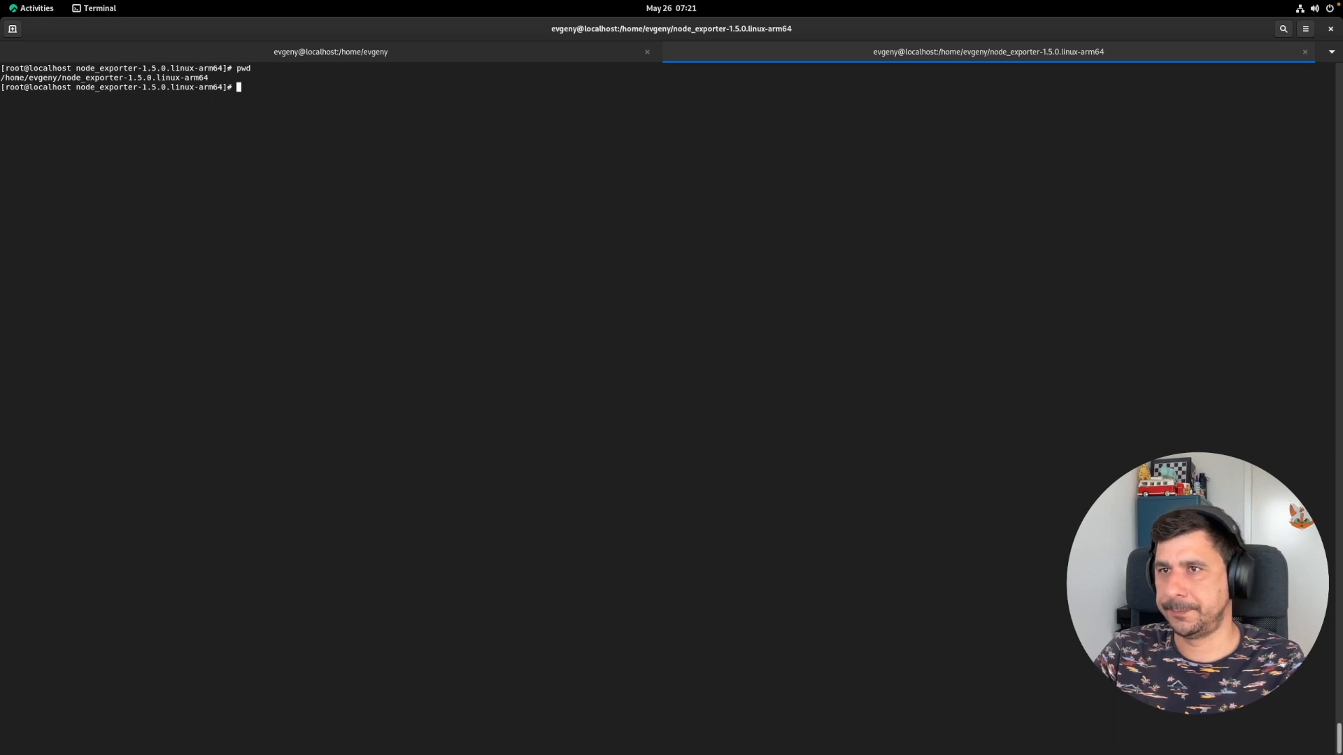
type("./no")
key("Tab")
key("Return")
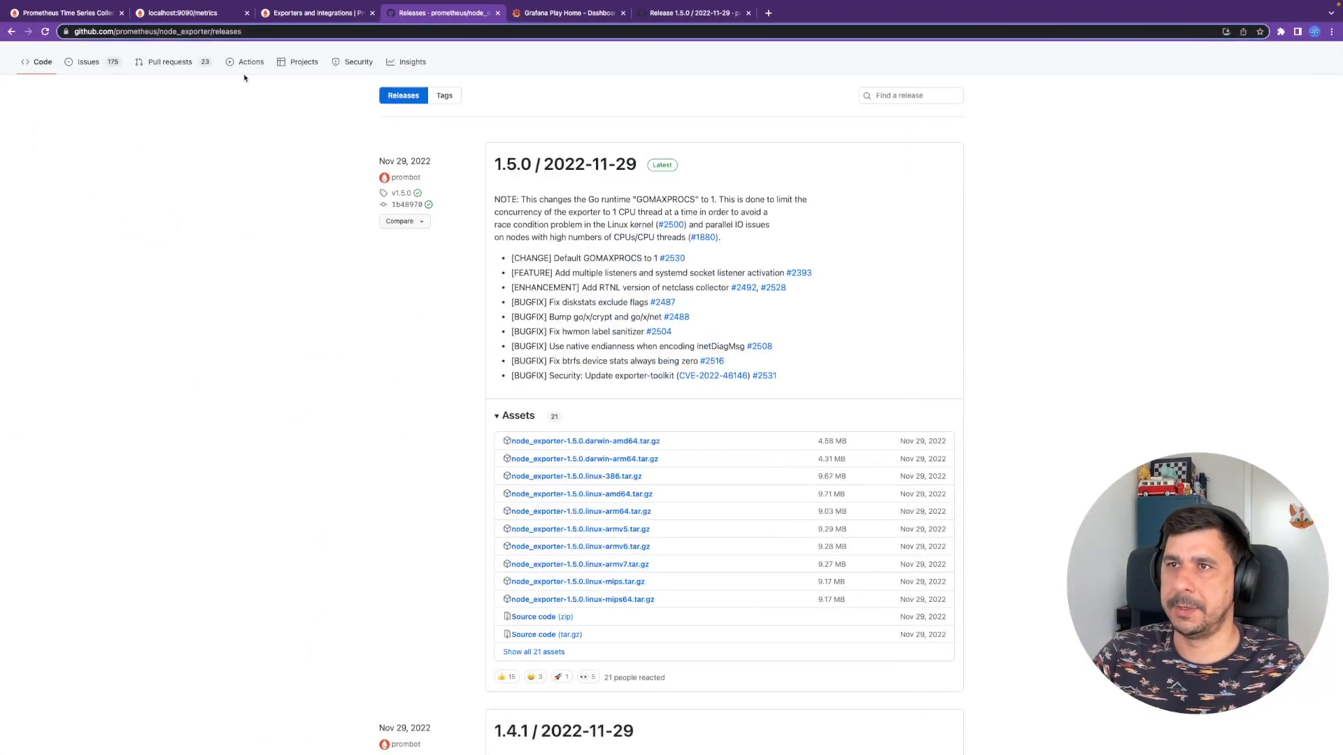
- Reload Prometheus Targets to confirm rocky is up (1/1), then bring up the empty Graph query page
left_click(204, 20)
left_click(100, 14)
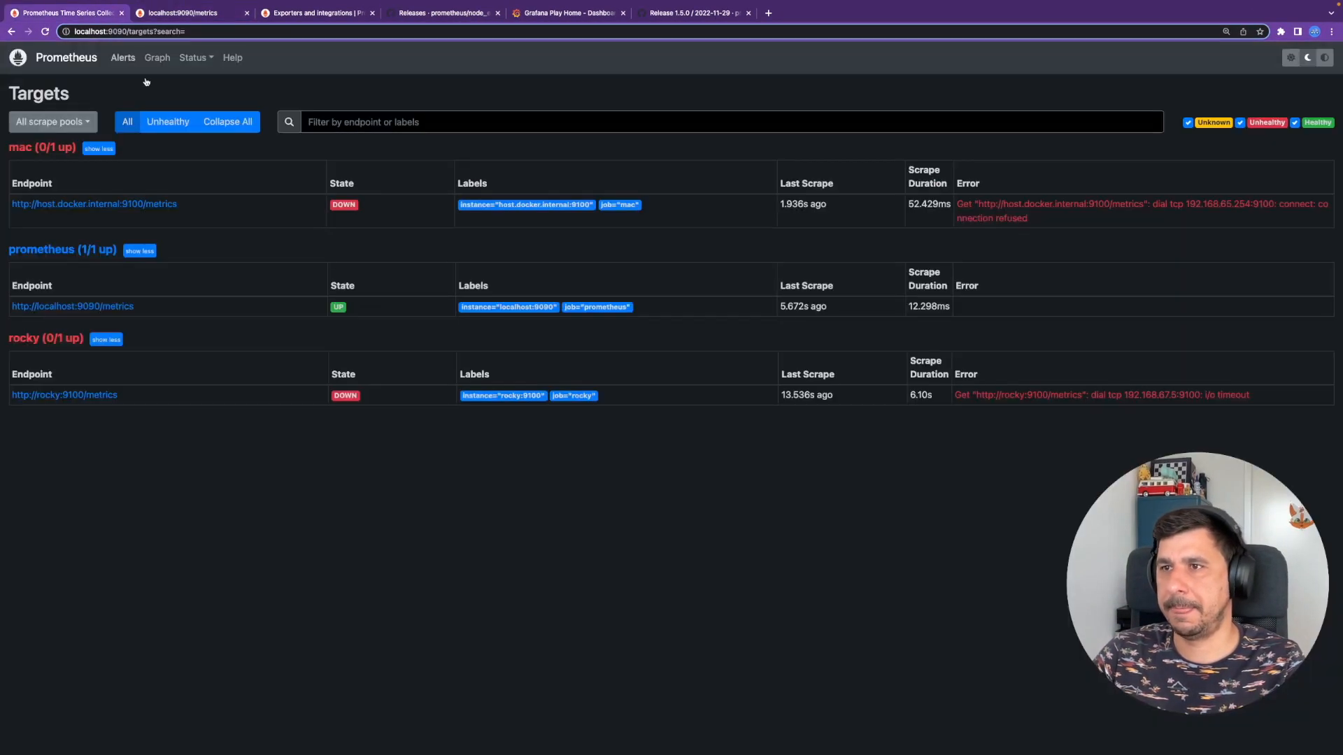
key("super+r")
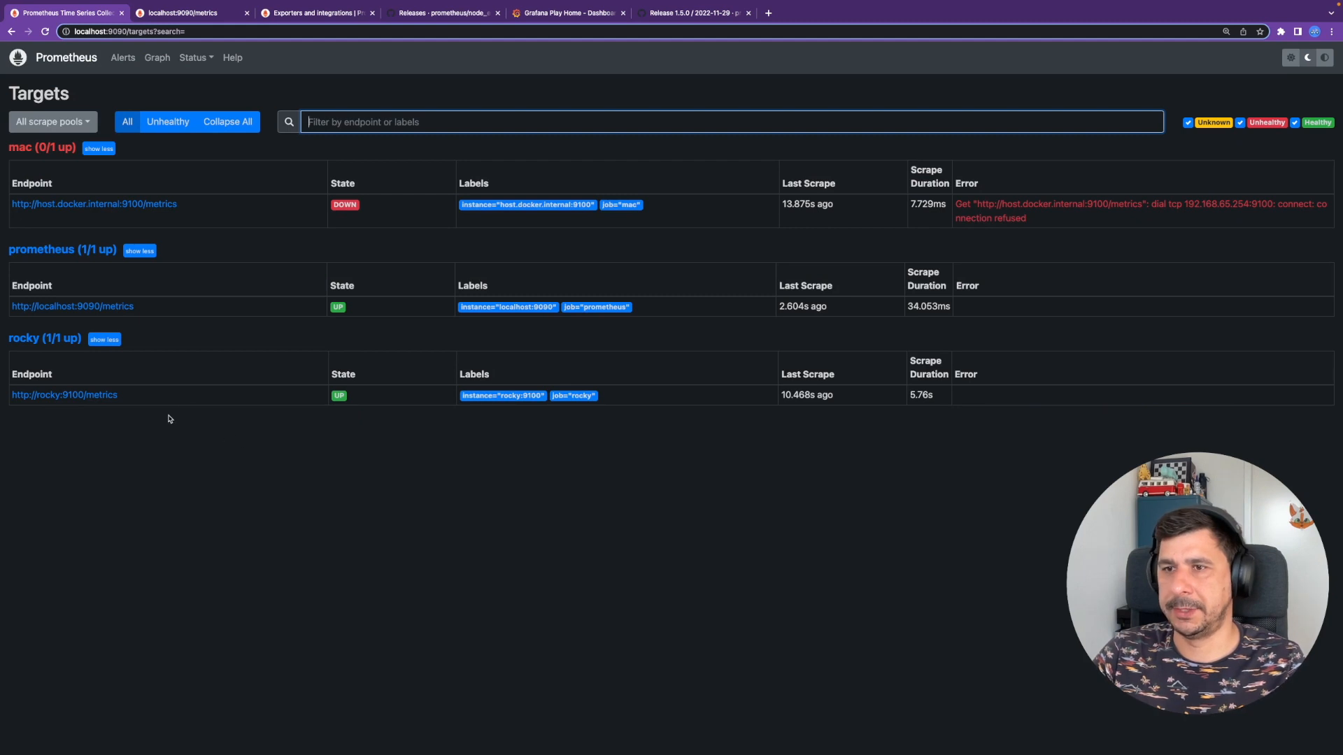
left_click_drag(369, 397, 306, 396)
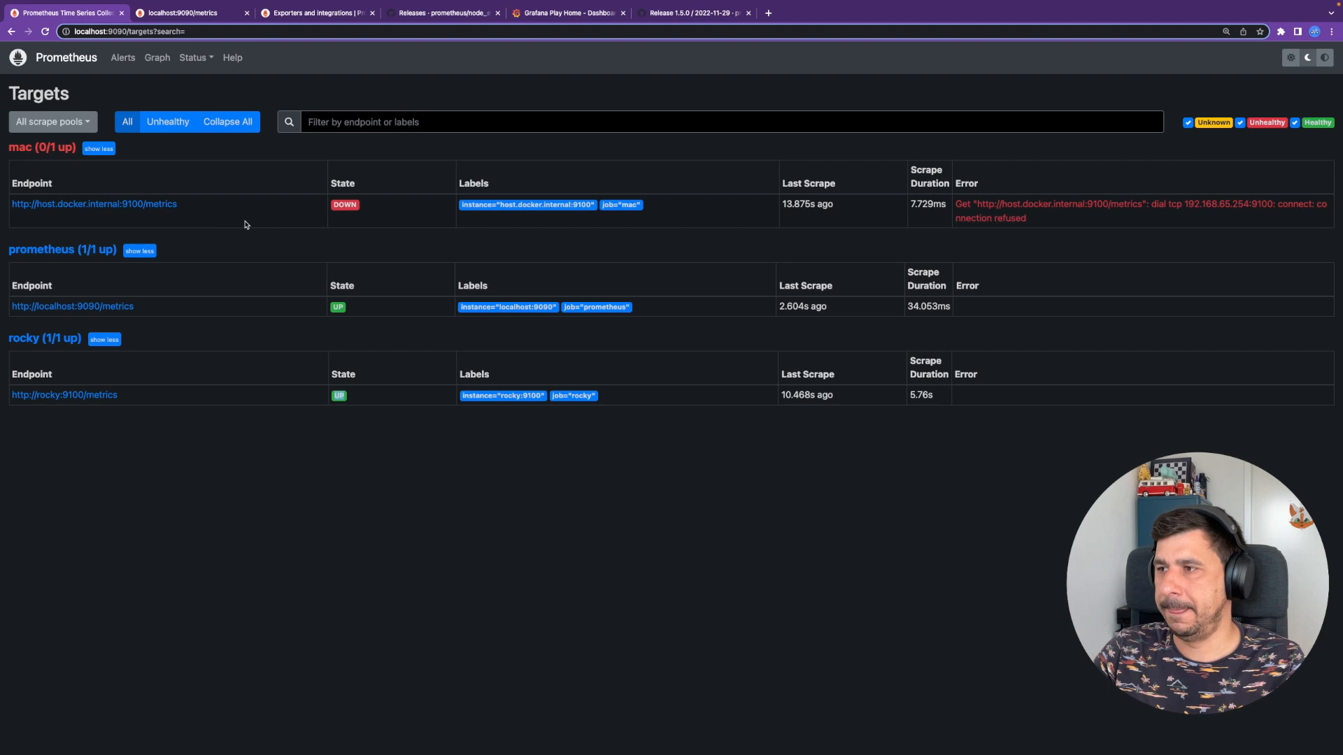
left_click(157, 61)
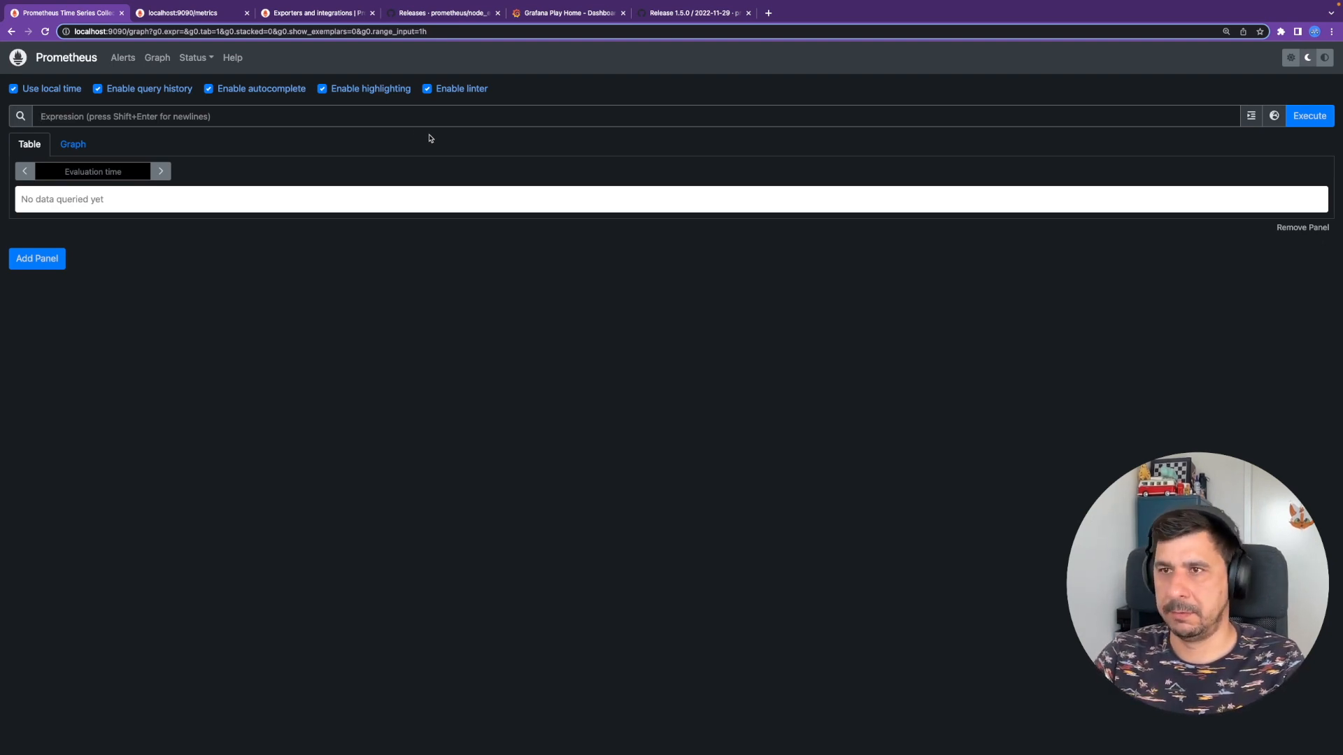
- Query node_cpu_seconds_total from the autocomplete list and execute it
type("node_")
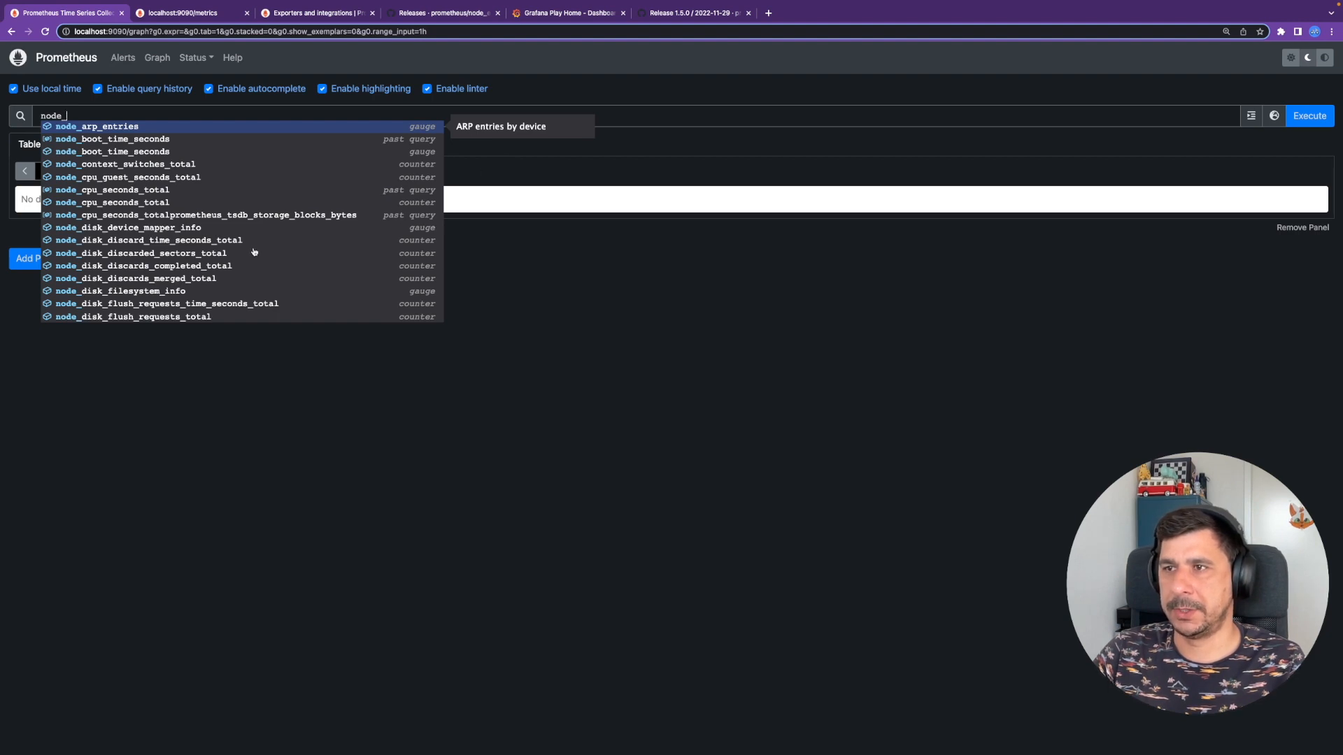
scroll(255, 251, "down", 5)
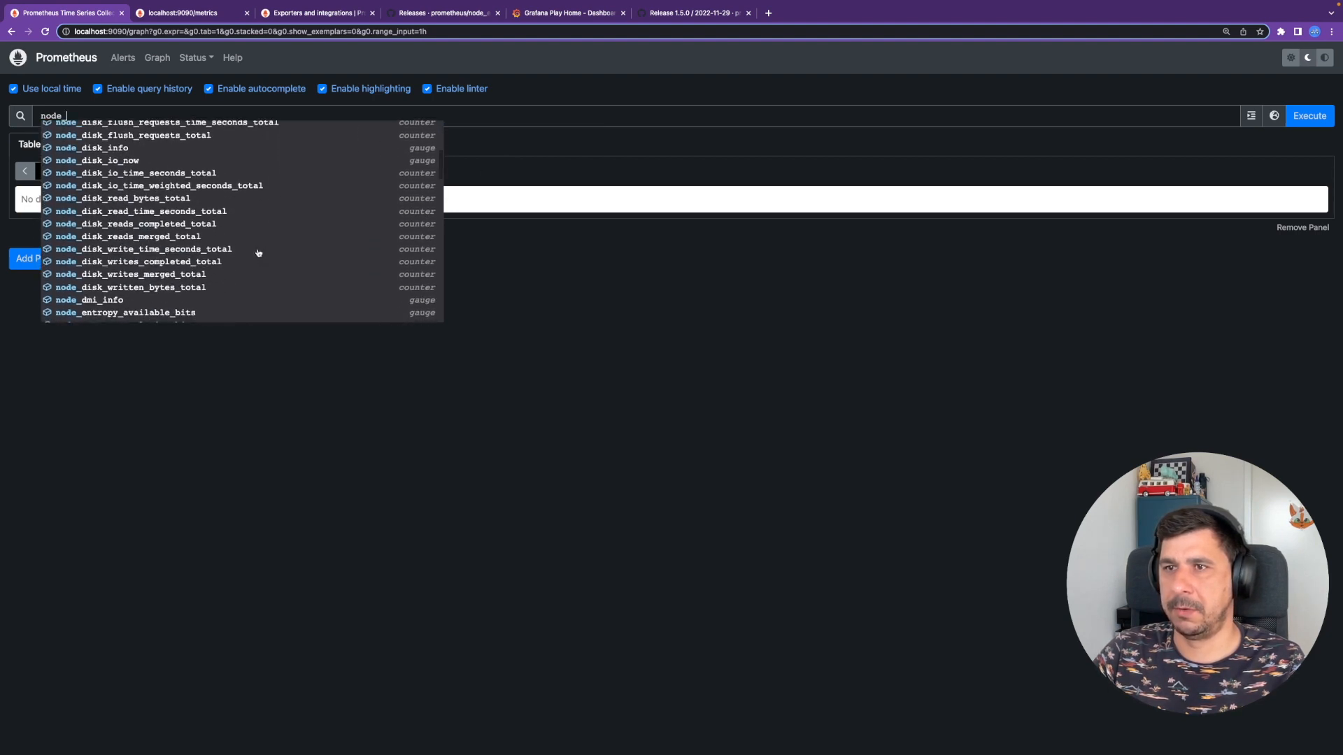
scroll(175, 218, "up", 2)
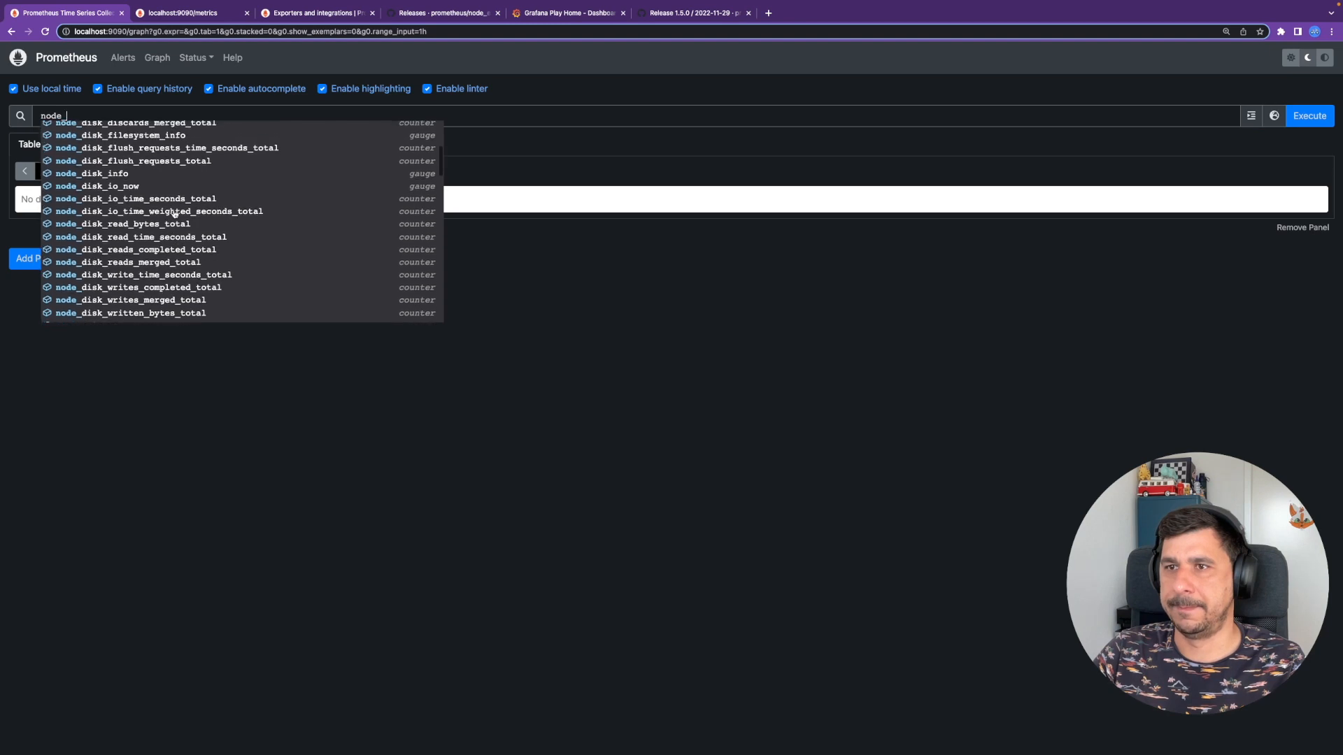
scroll(159, 201, "up", 5)
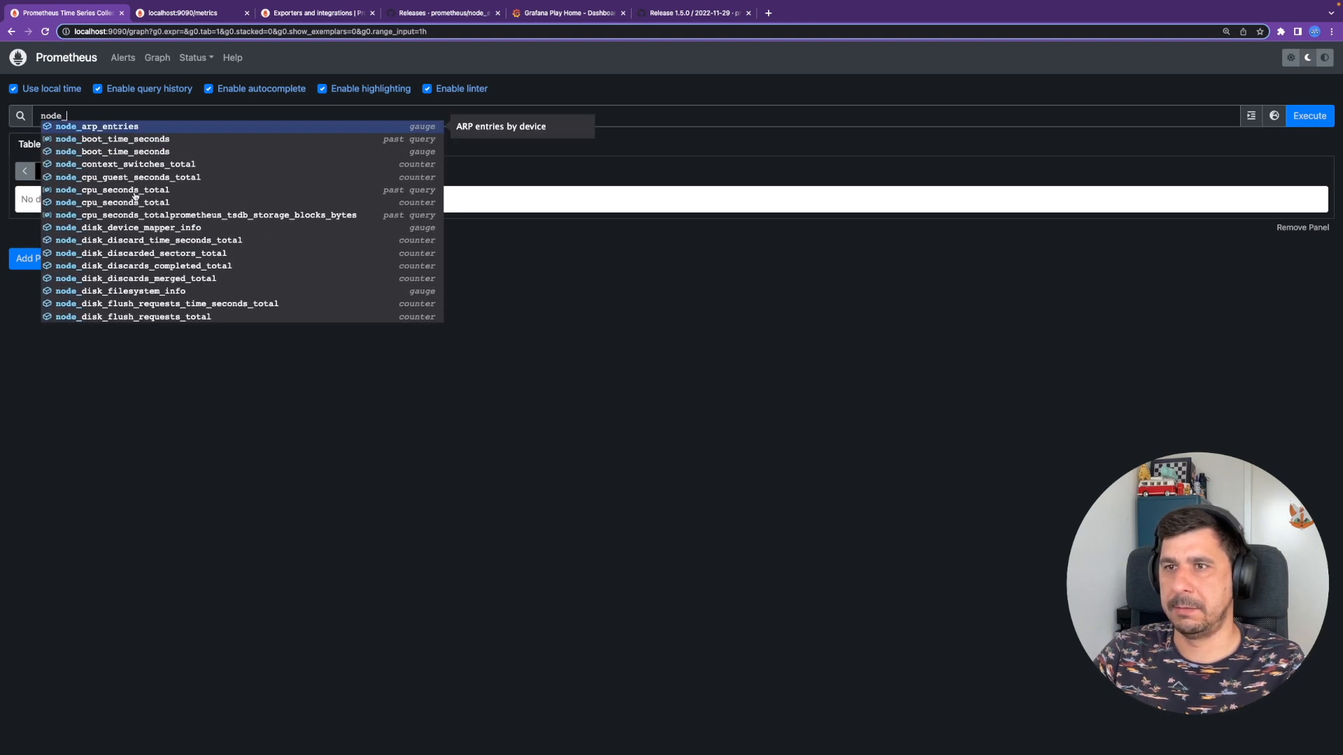
left_click(135, 196)
left_click(1318, 122)
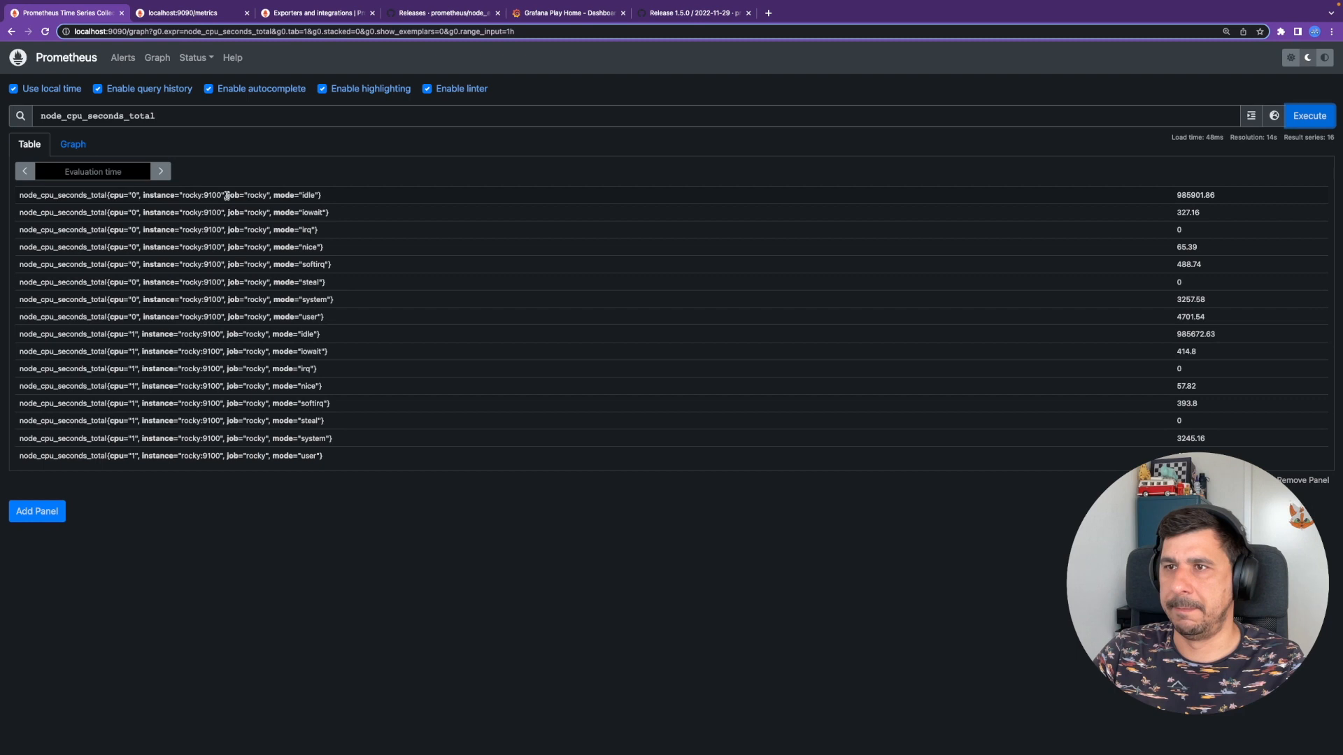
- Chart the results as a stacked graph over the last 5 minutes
left_click(73, 144)
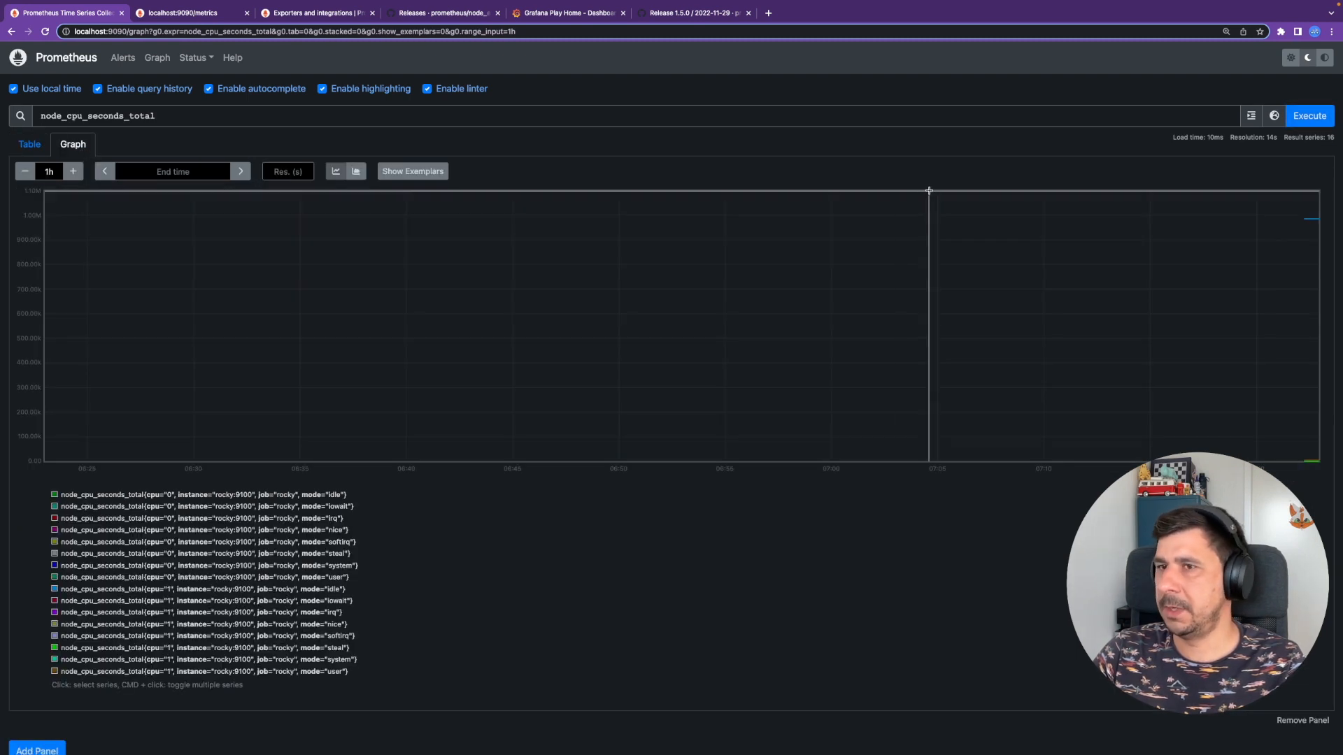
left_click(24, 171)
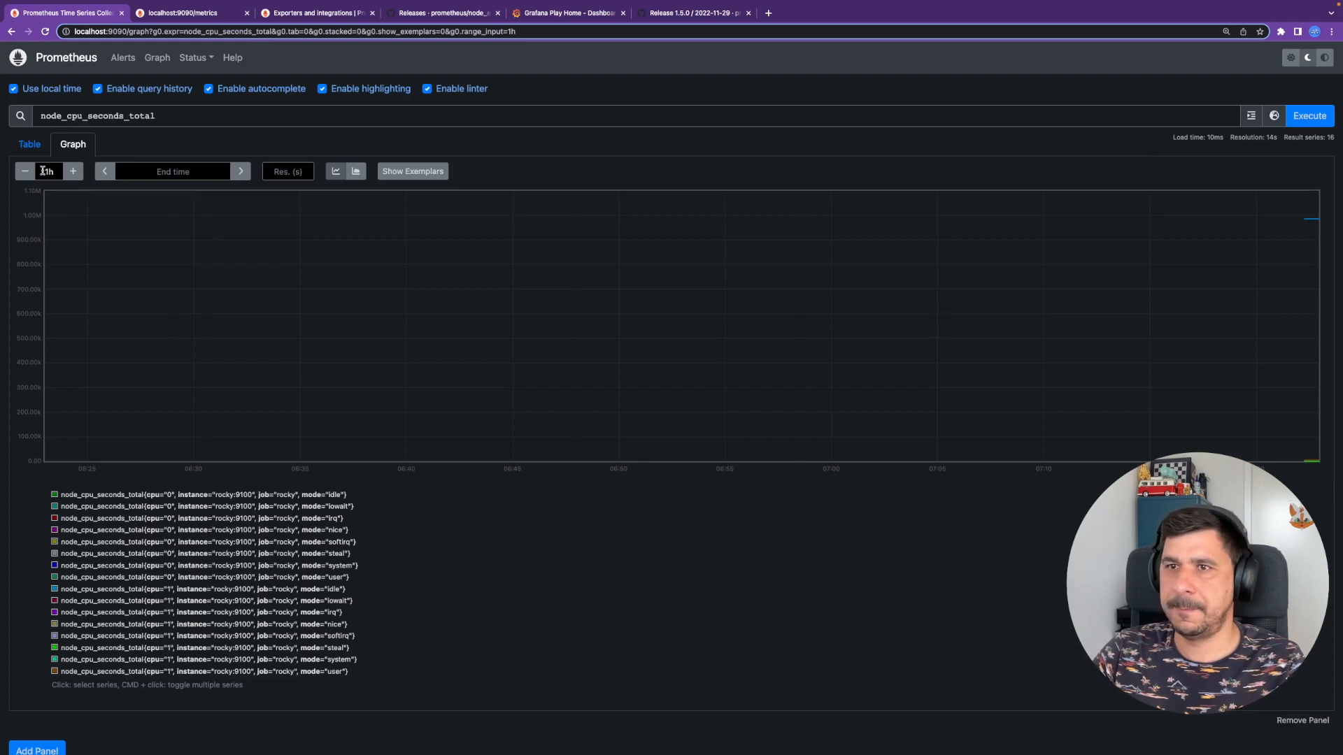
left_click(23, 172)
left_click(21, 173)
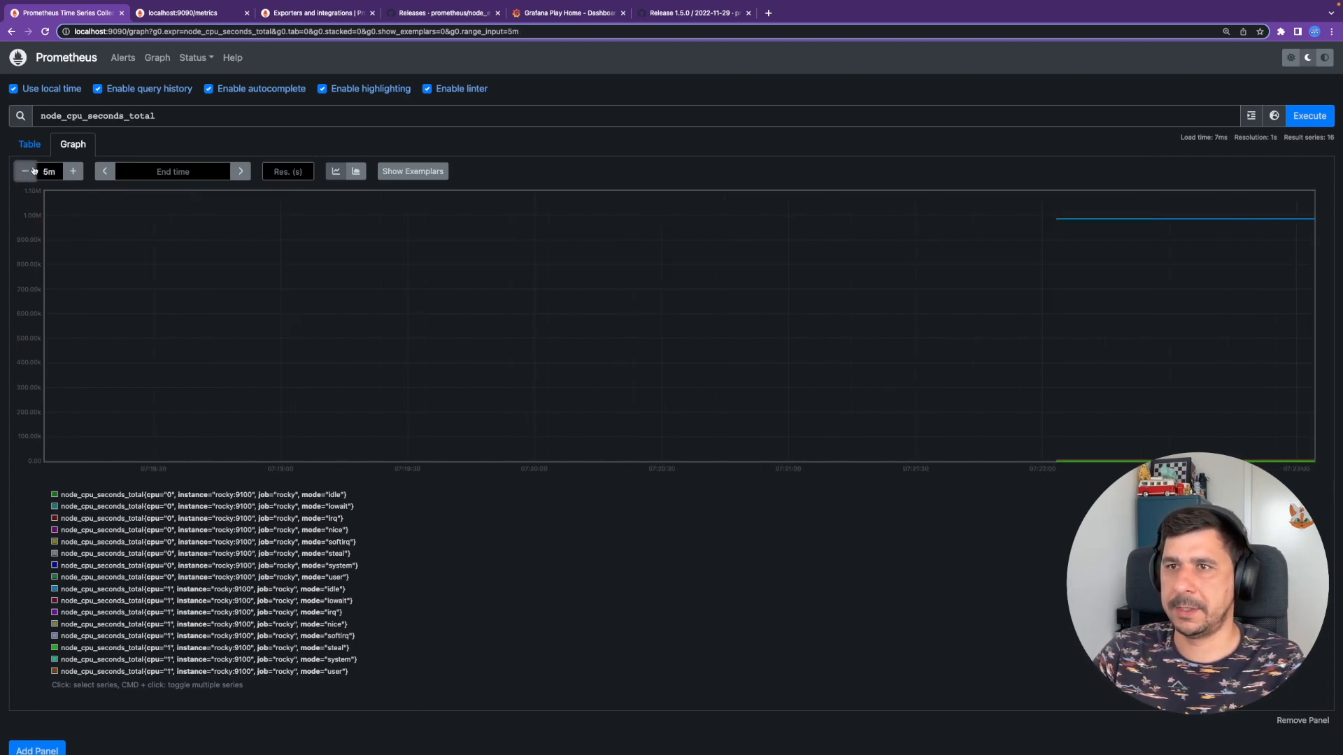
left_click(356, 171)
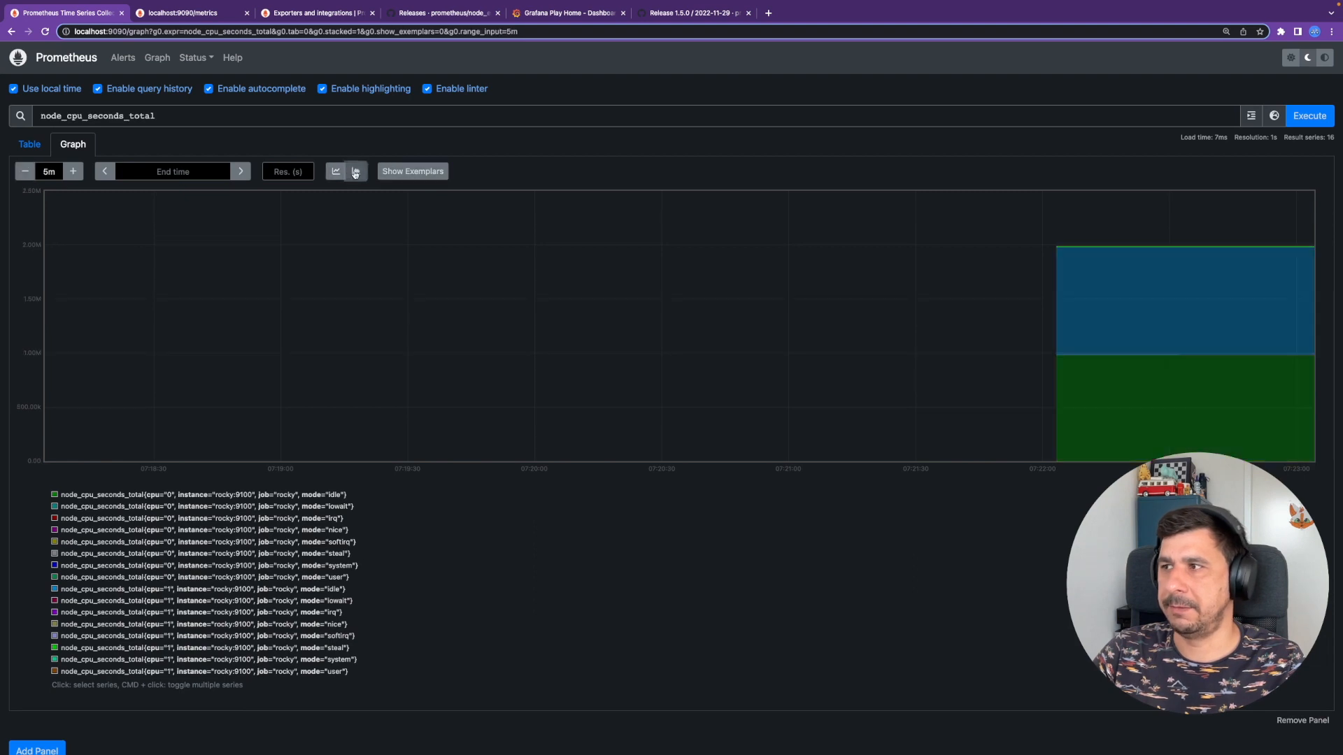
mouse_move(1126, 264)
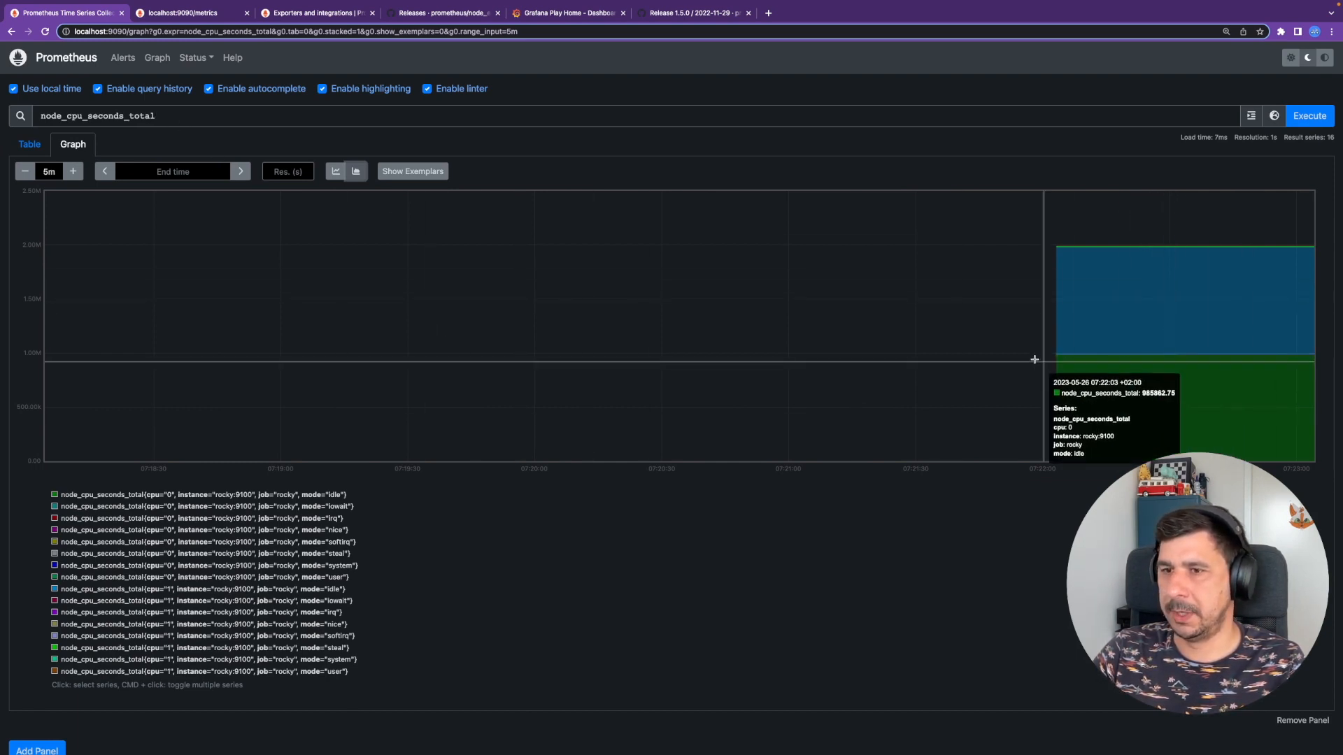
left_click_drag(297, 591, 178, 567)
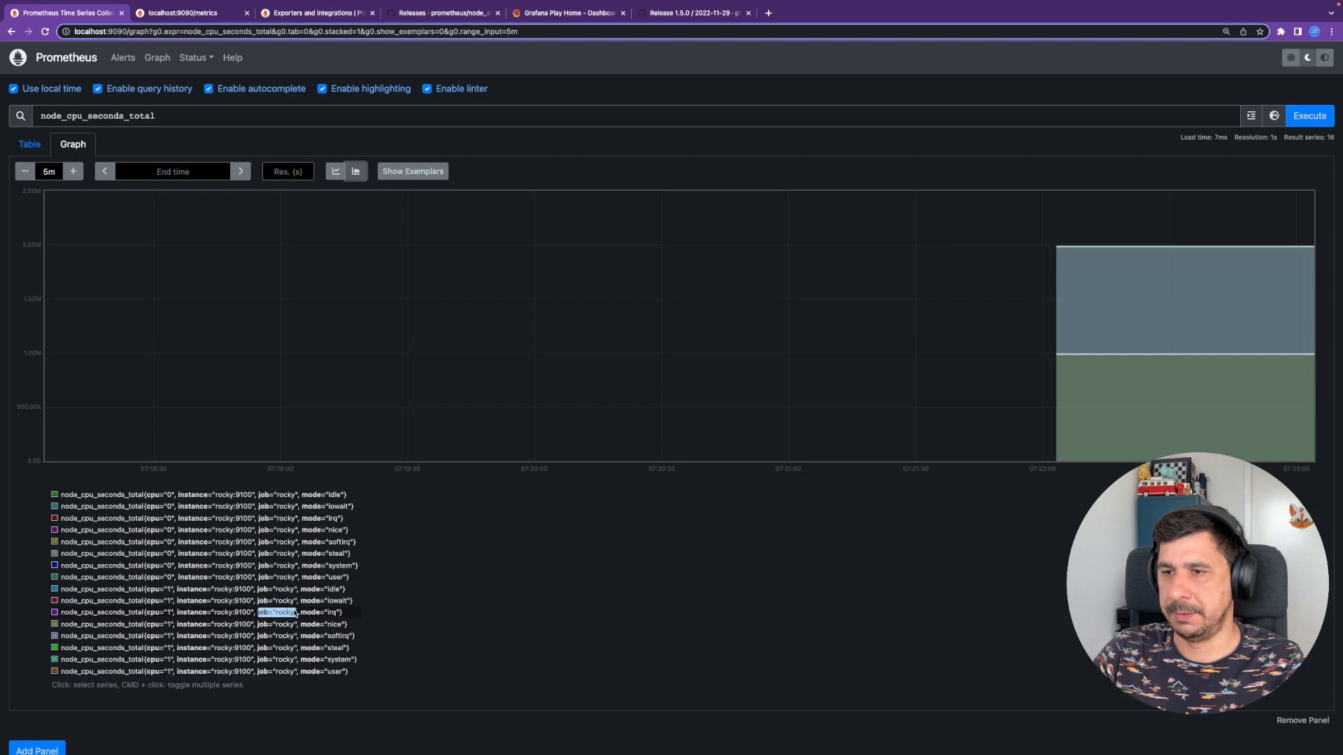
- Search the metrics list for 'node_' and insert node_filesystem_avail_bytes into the expression
left_click(1275, 121)
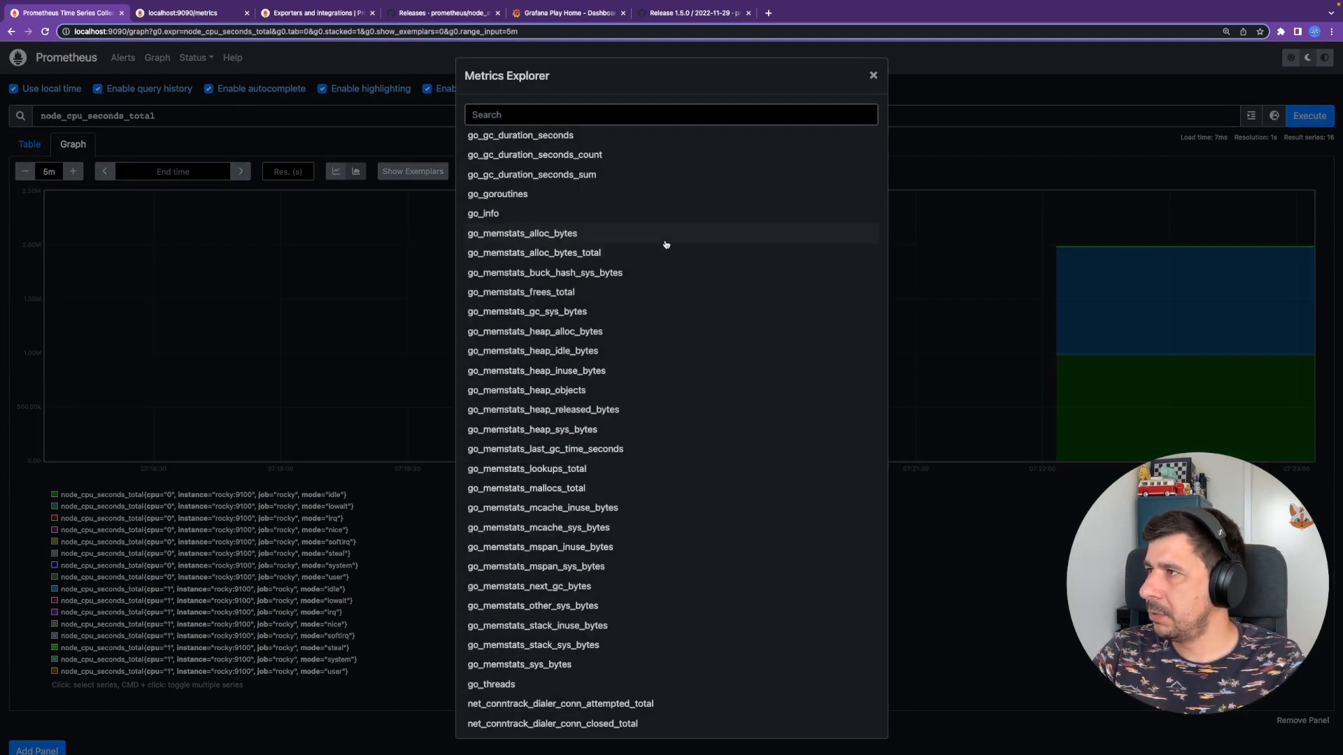
left_click(544, 117)
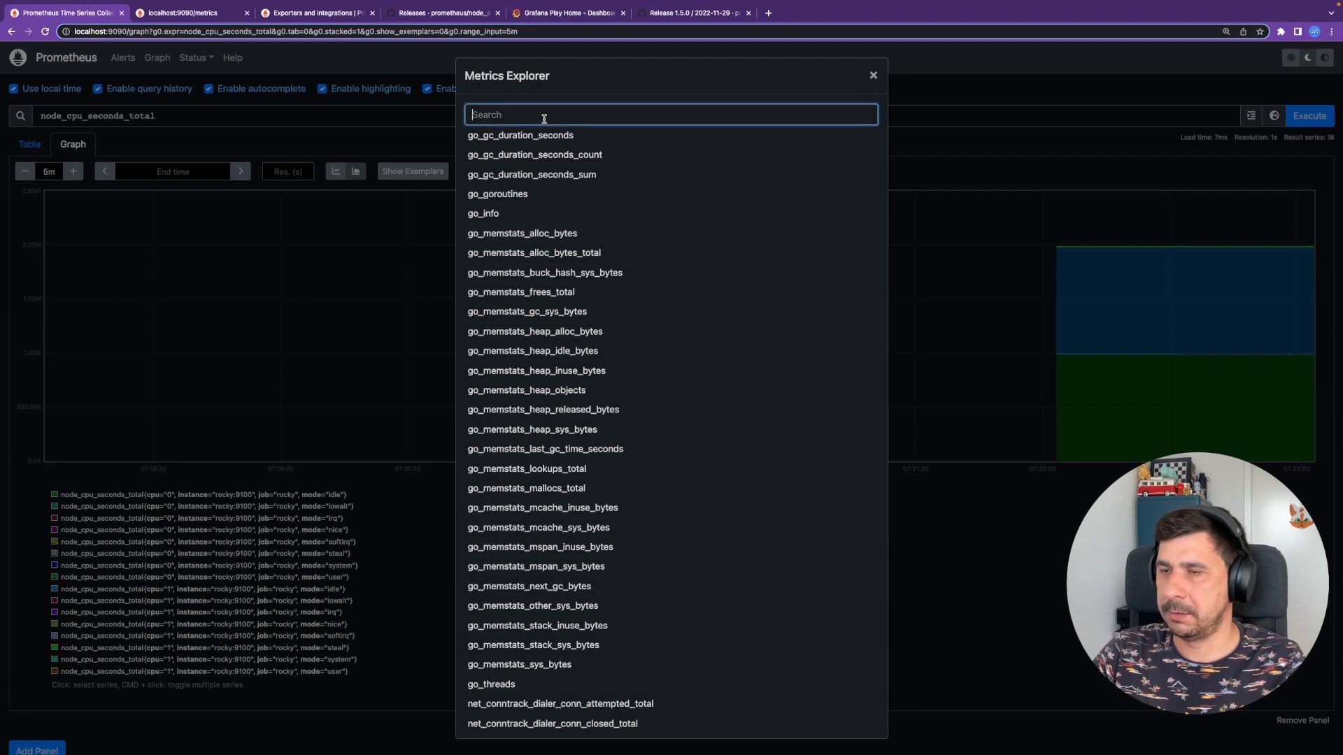
type("node_")
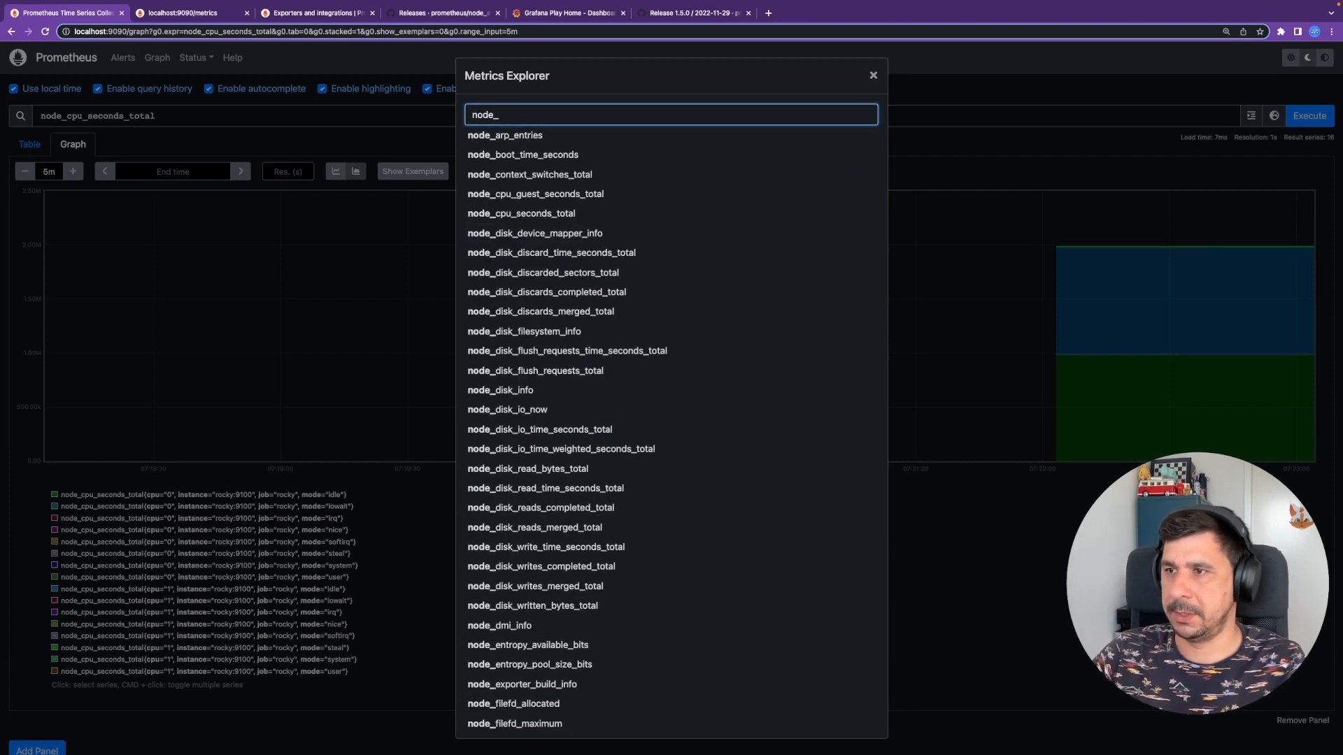
scroll(550, 364, "down", 1)
scroll(550, 363, "down", 20)
scroll(554, 386, "down", 20)
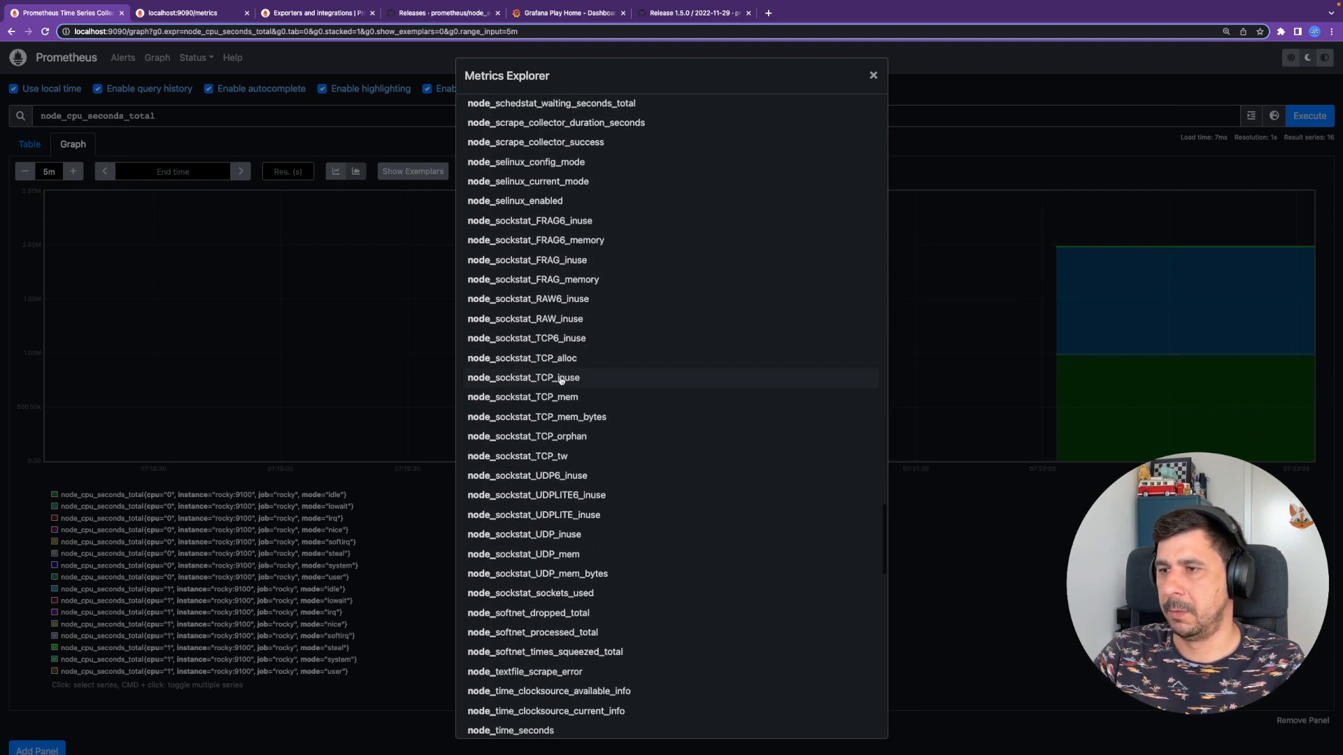
scroll(572, 392, "up", 5)
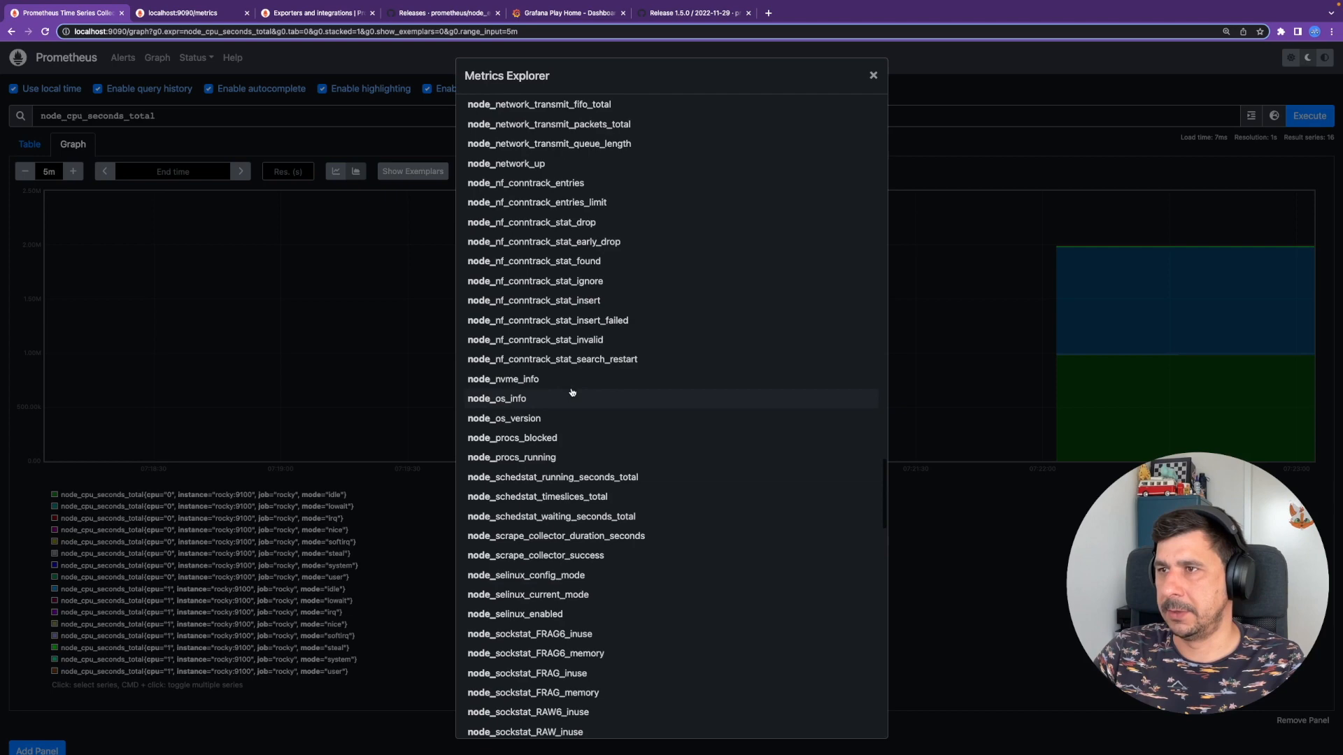
scroll(572, 392, "up", 15)
scroll(572, 393, "up", 20)
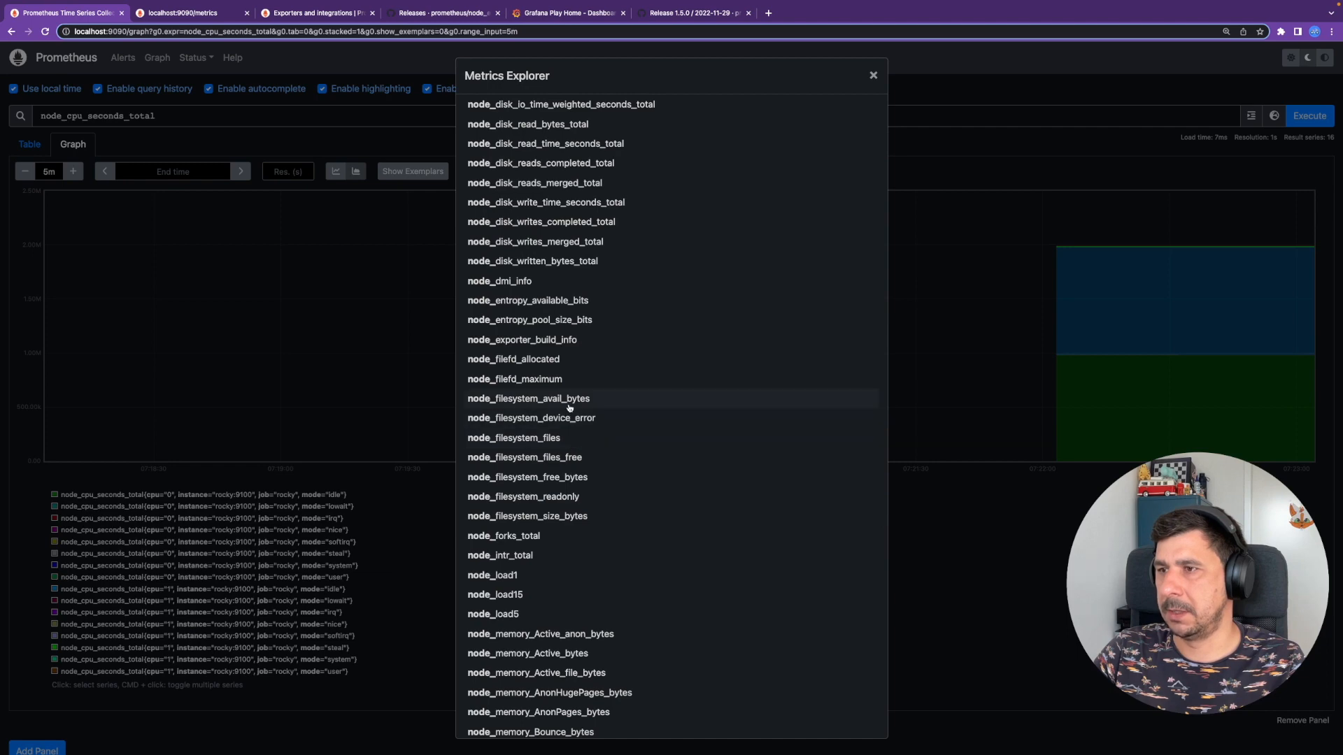
left_click(546, 399)
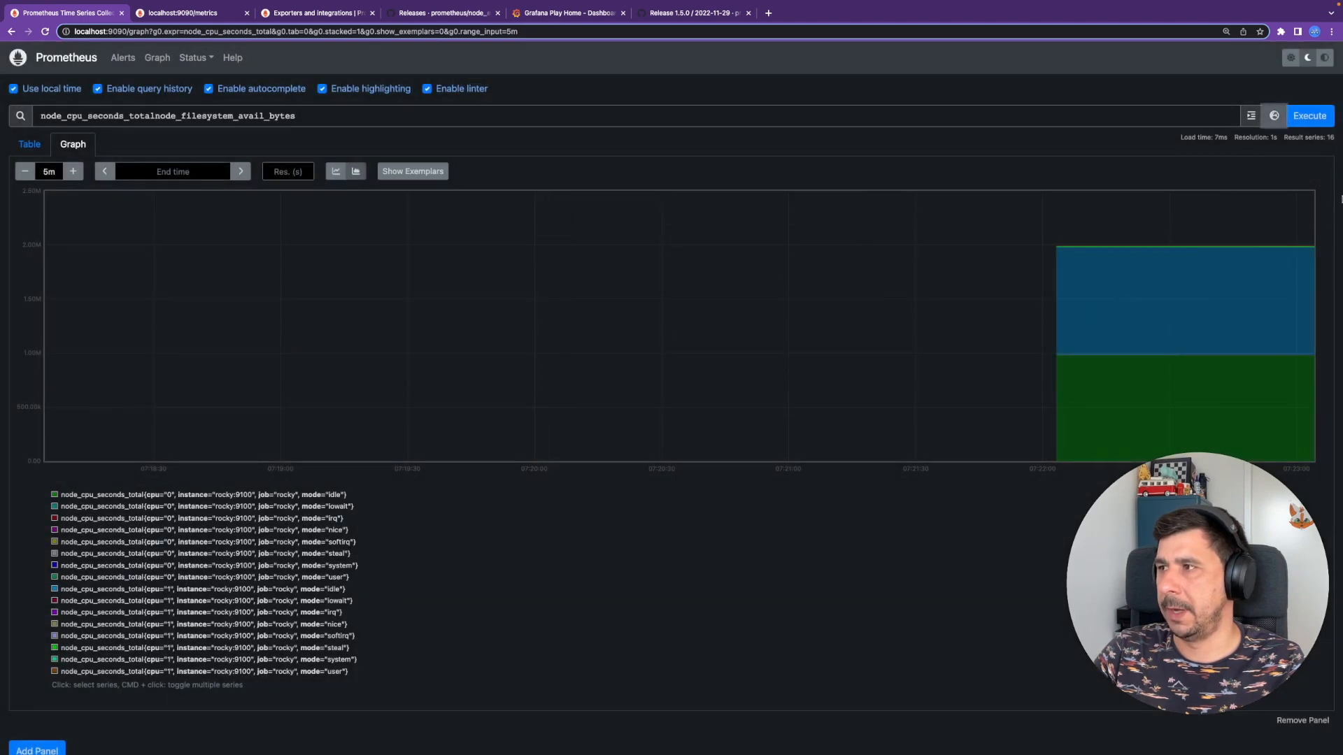
- Delete node_cpu_seconds_total from the expression and re-execute to chart only node_filesystem_avail_bytes
left_click(1313, 122)
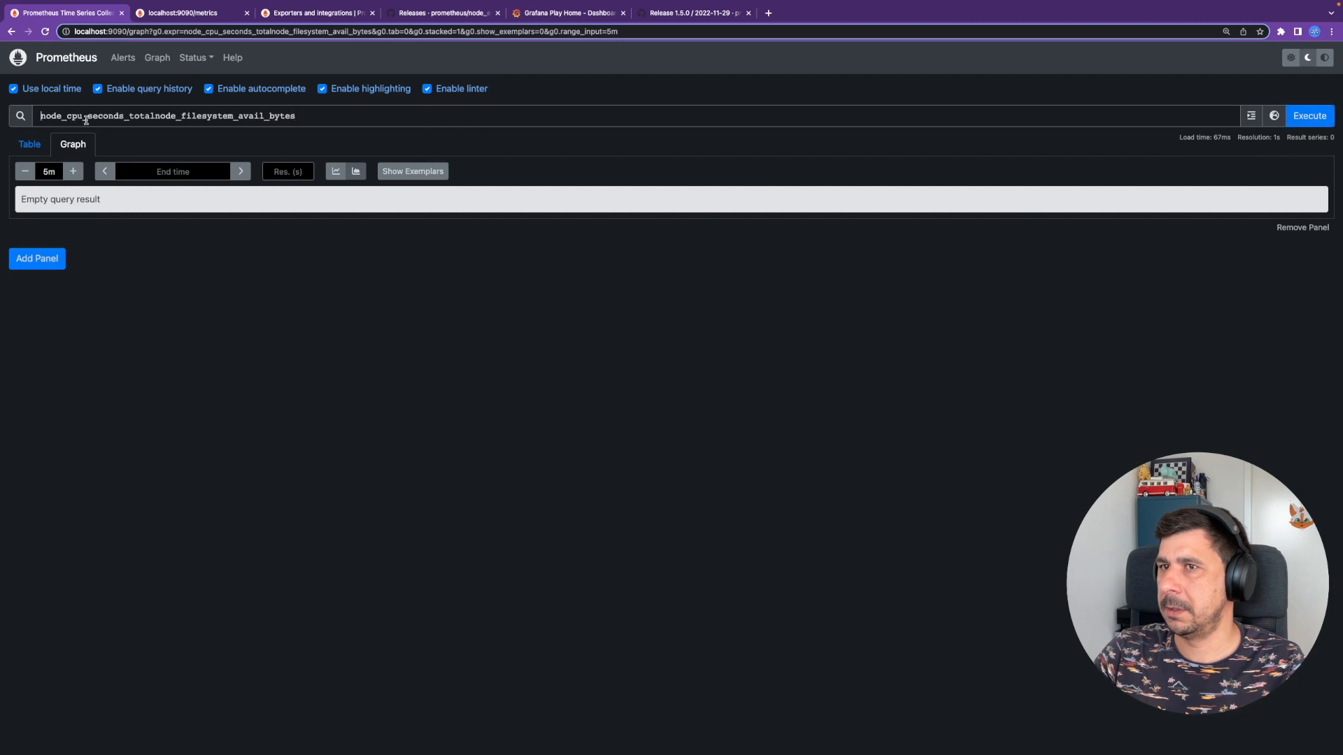
left_click_drag(151, 116, 14, 119)
key("BackSpace")
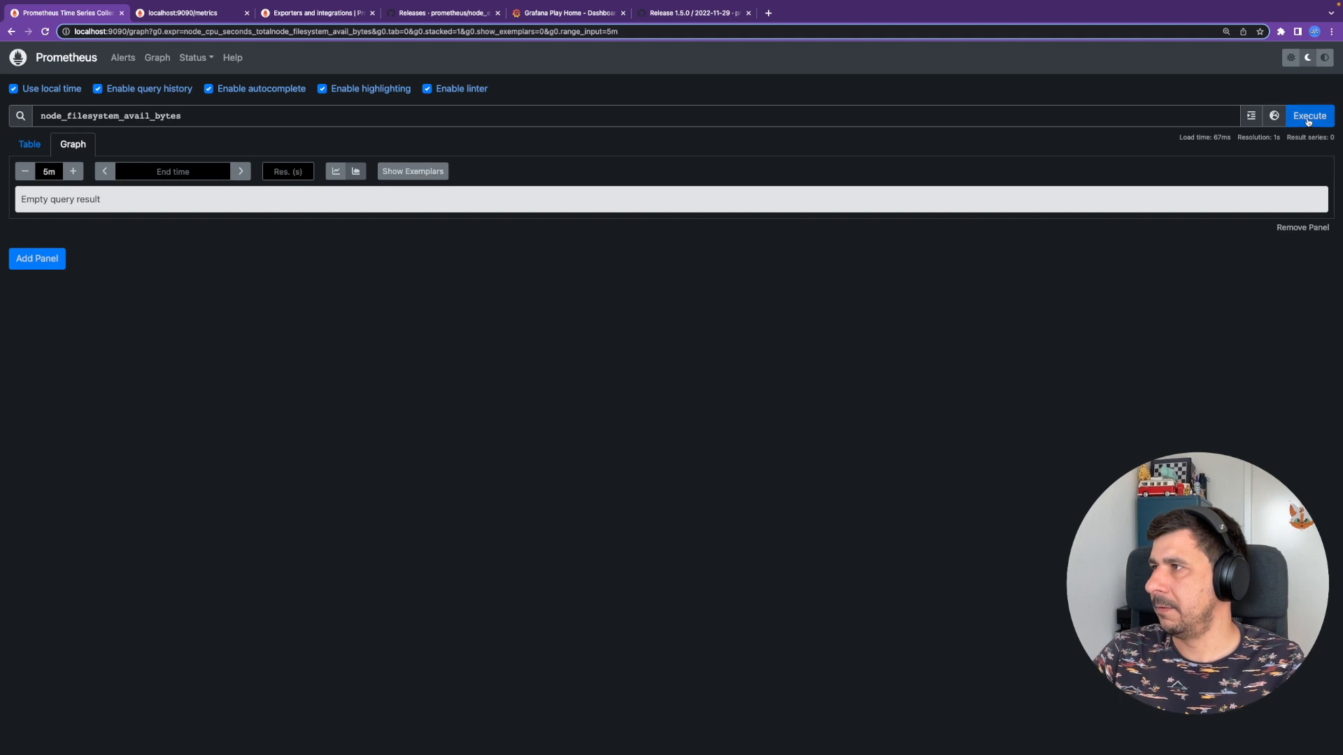
left_click(1309, 117)
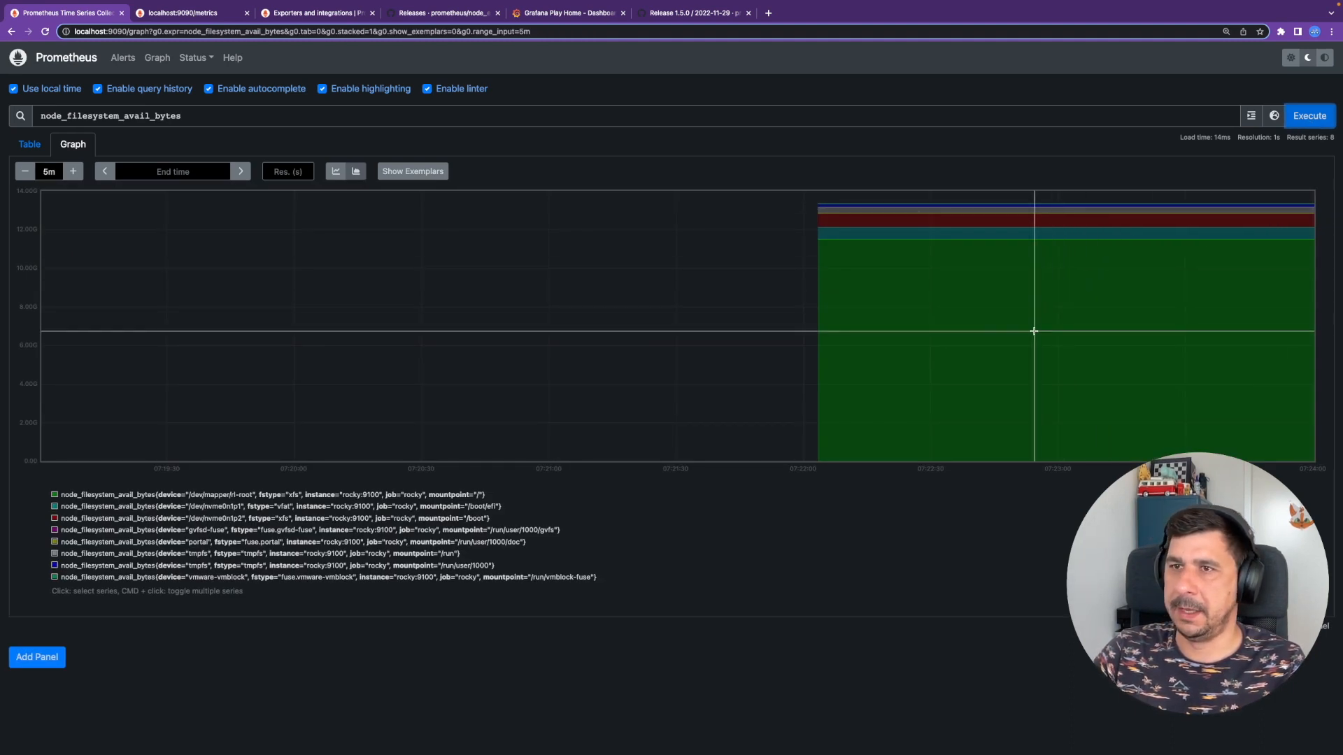
mouse_move(1036, 297)
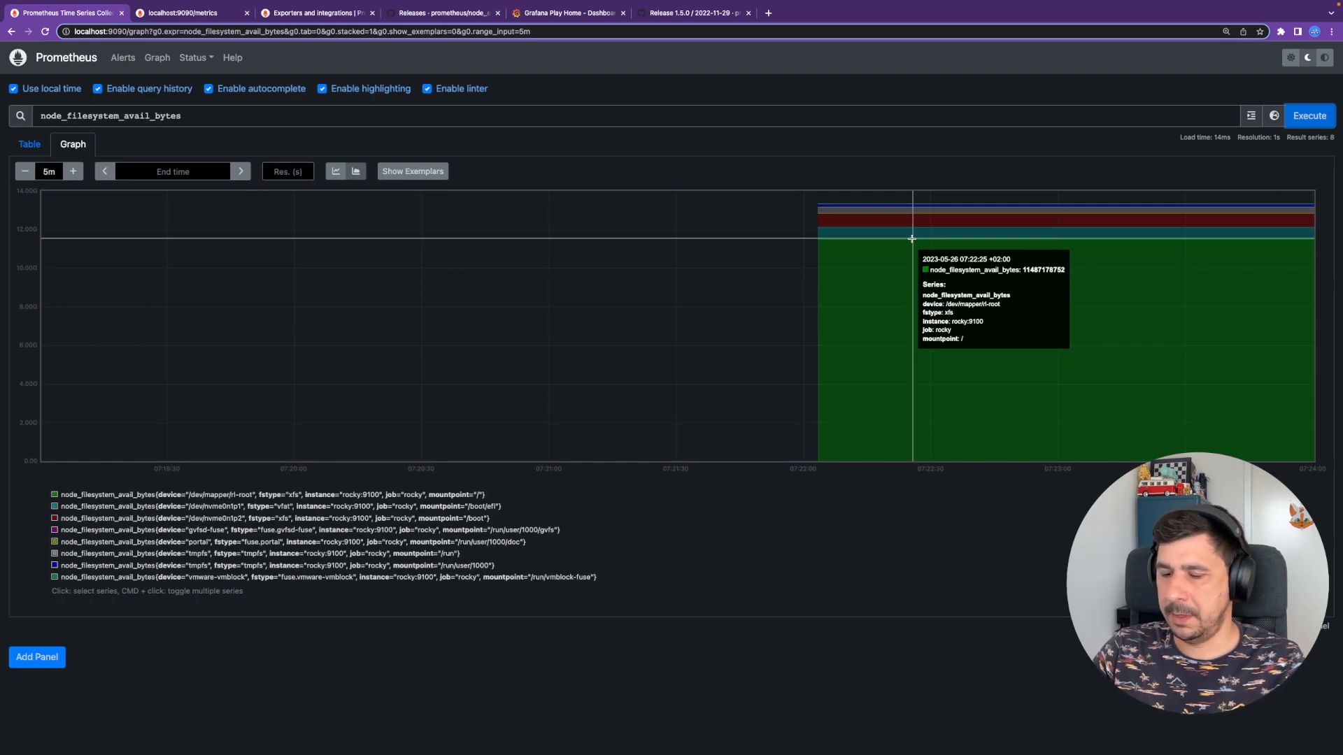
- Copy the readme's docker run Grafana command into the VS Code terminal and run it
key("ctrl+Left")
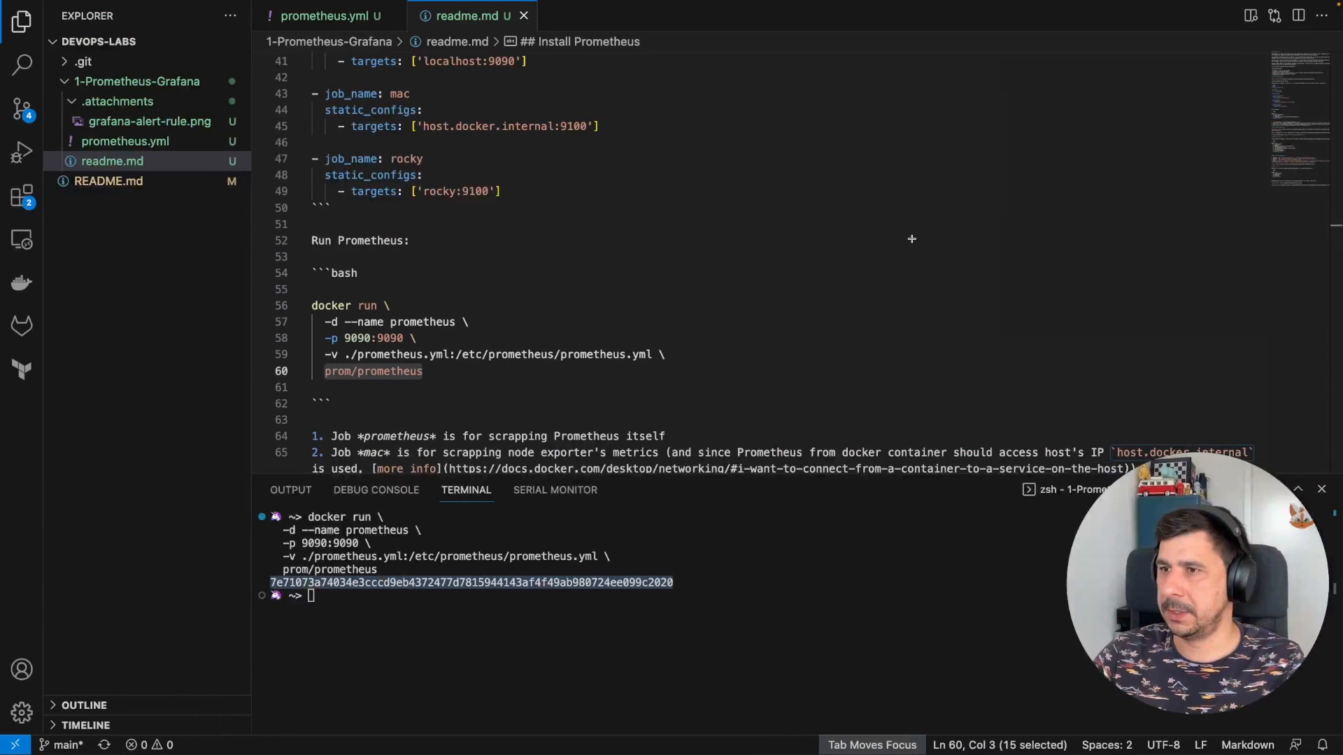
scroll(710, 285, "down", 3)
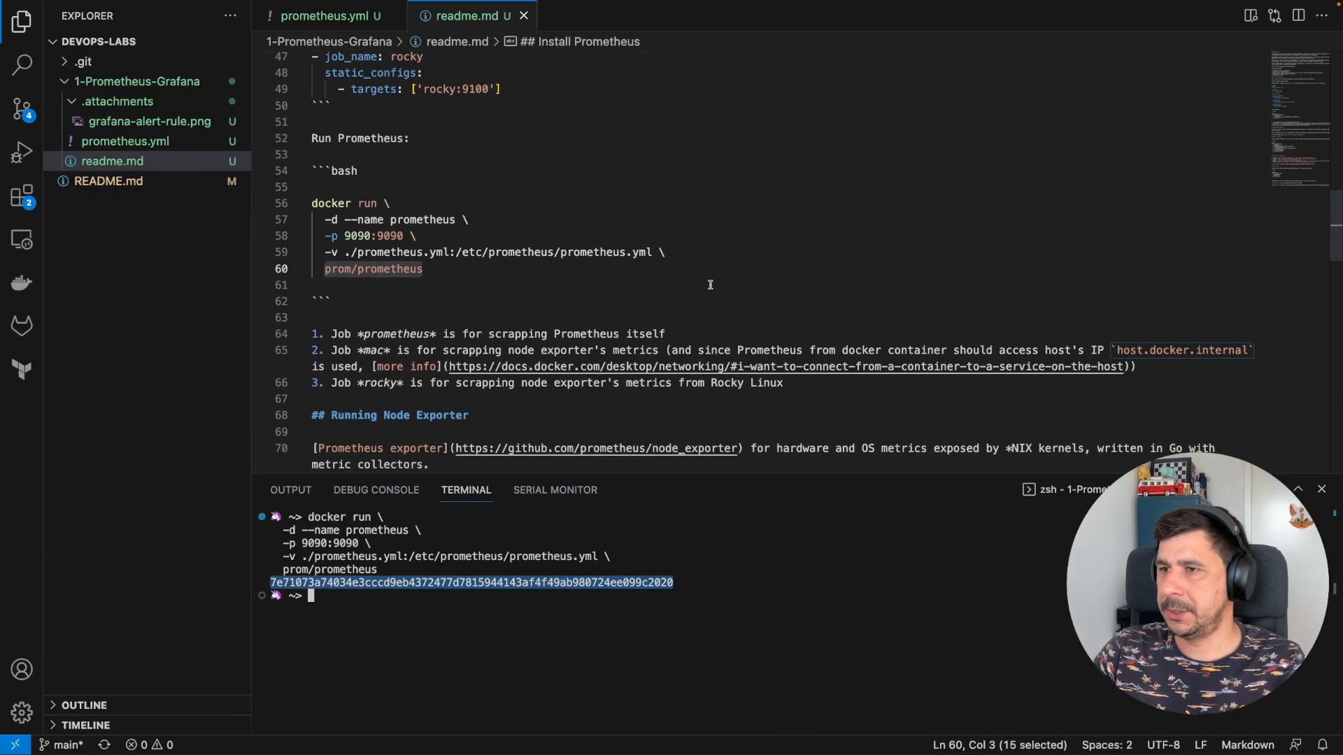
scroll(711, 284, "down", 7)
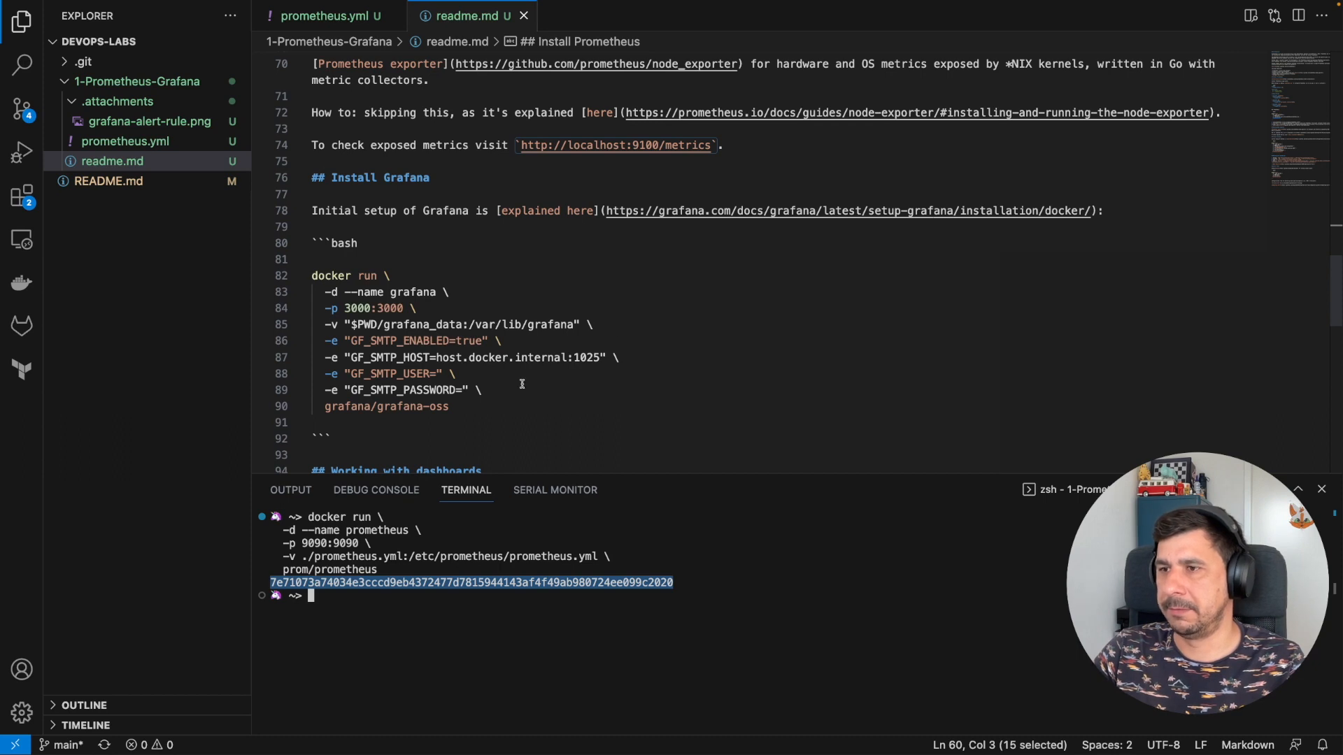
left_click_drag(500, 403, 302, 282)
key("super+c")
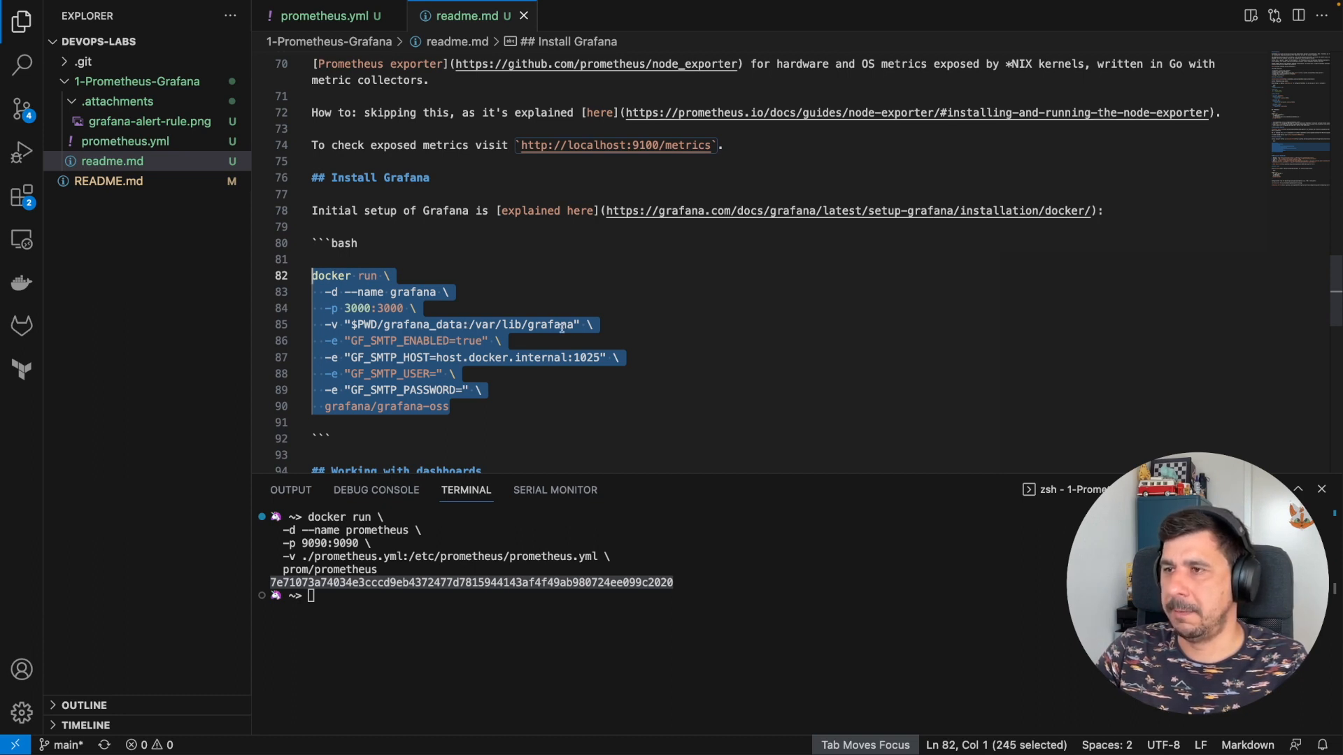
scroll(453, 325, "down", 1)
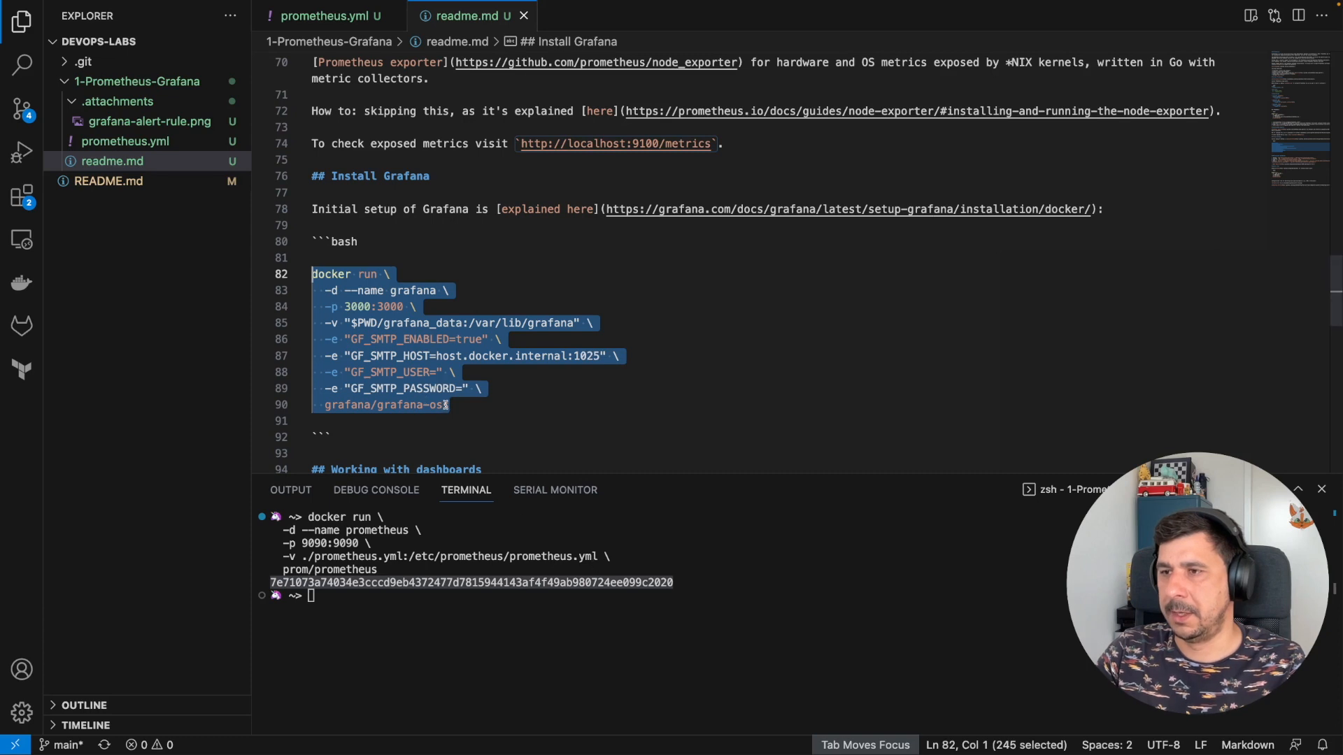
left_click(552, 614)
key("super+v")
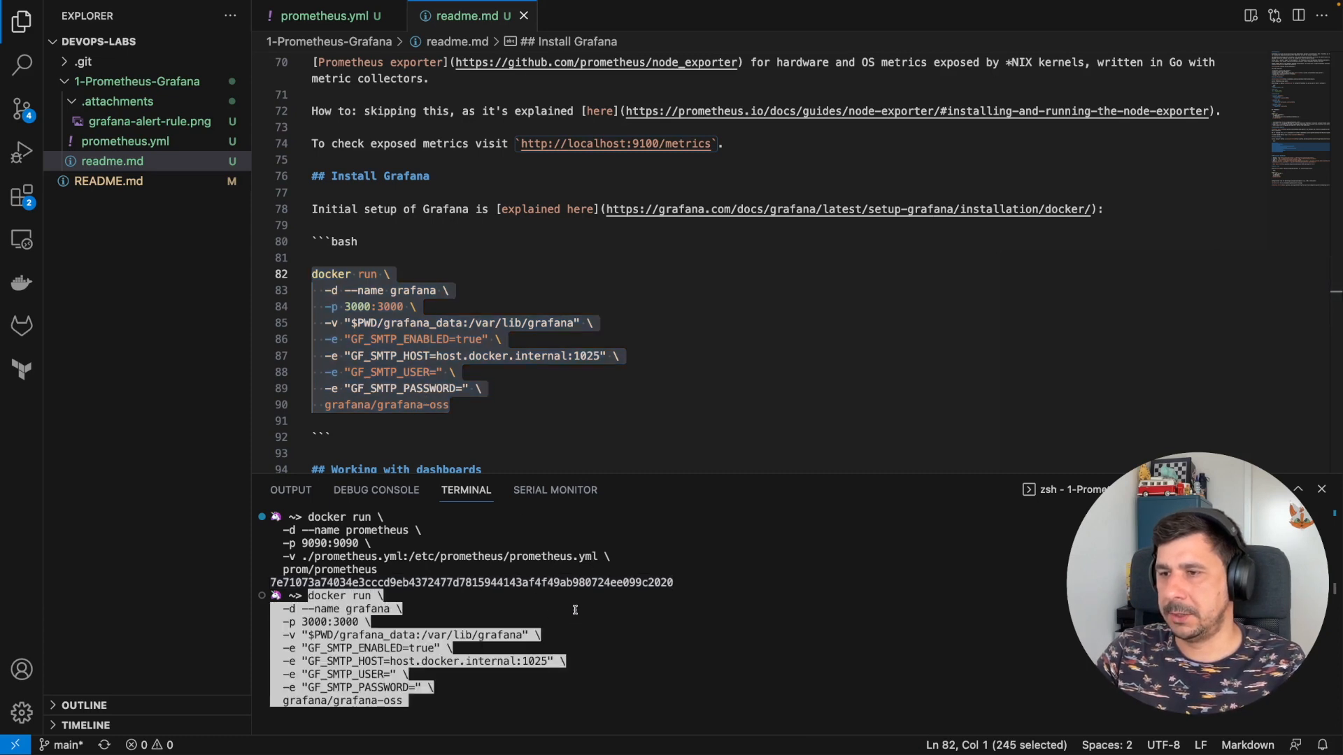
key("Return")
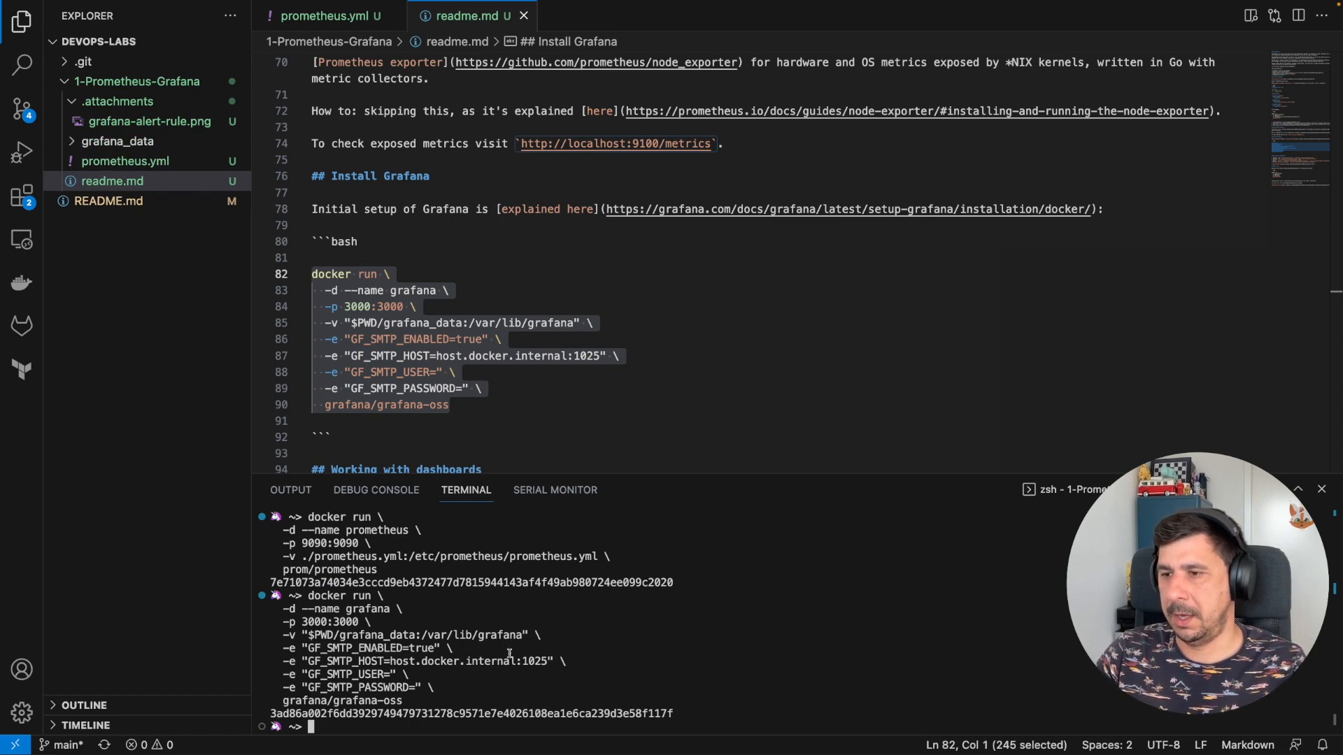
key("ctrl+Right")
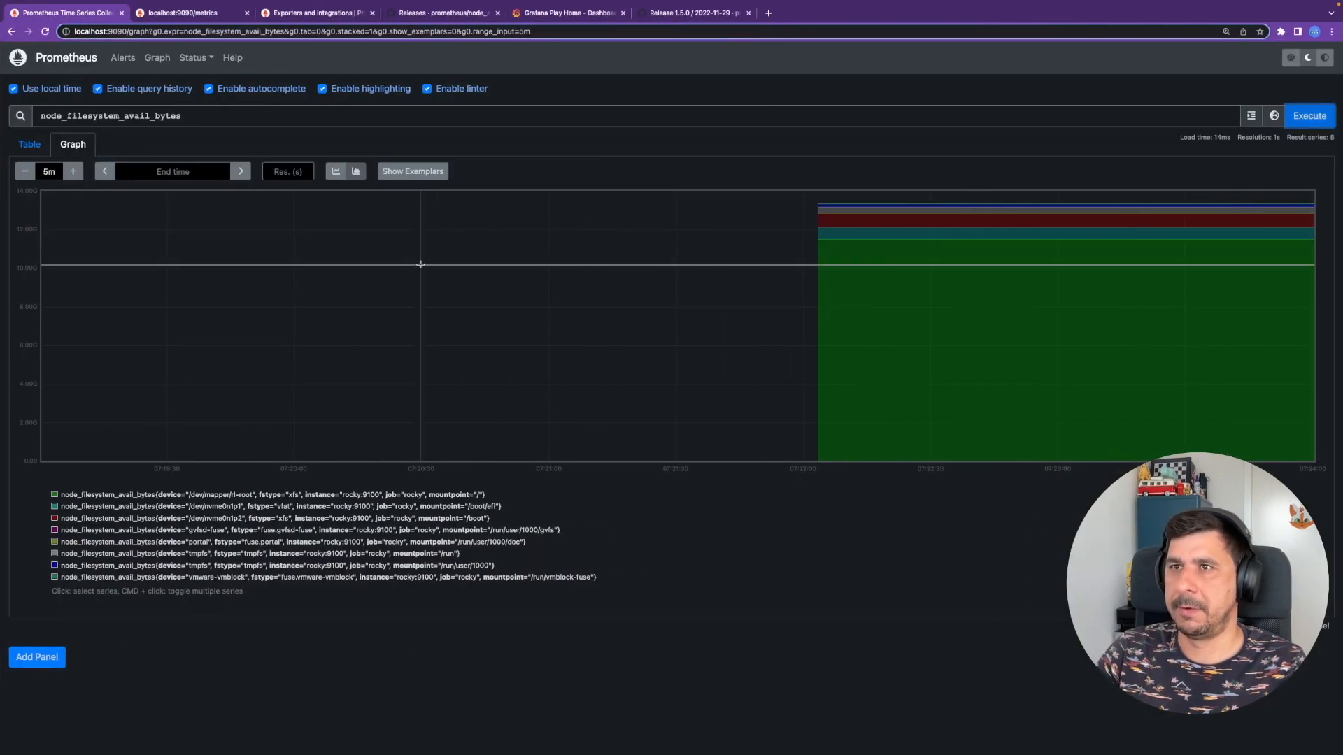
- Open localhost:3000 in a new tab to the right
right_click(73, 17)
left_click(90, 20)
type("localhost:9090")
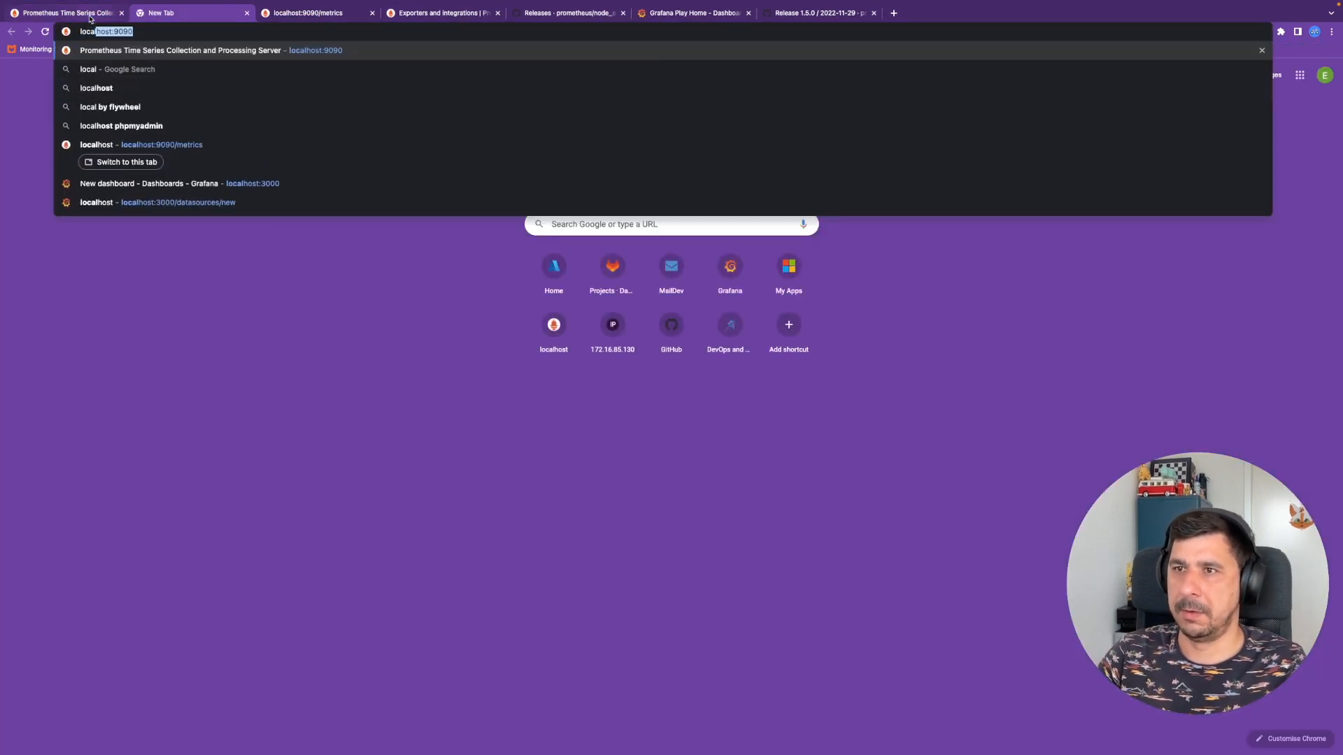
key("Down")
key("Down")
key("Down")
key("Down")
key("Down")
key("Down")
key("Down")
key("Up")
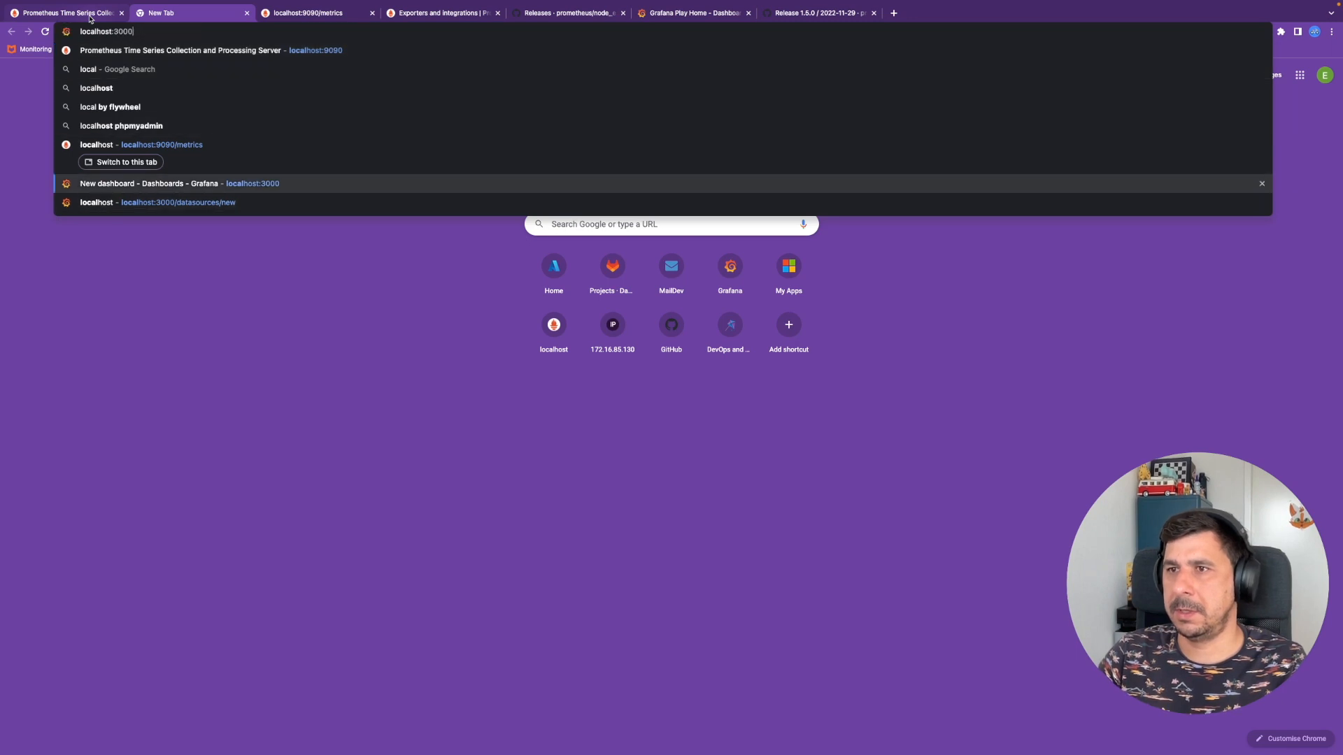
key("Return")
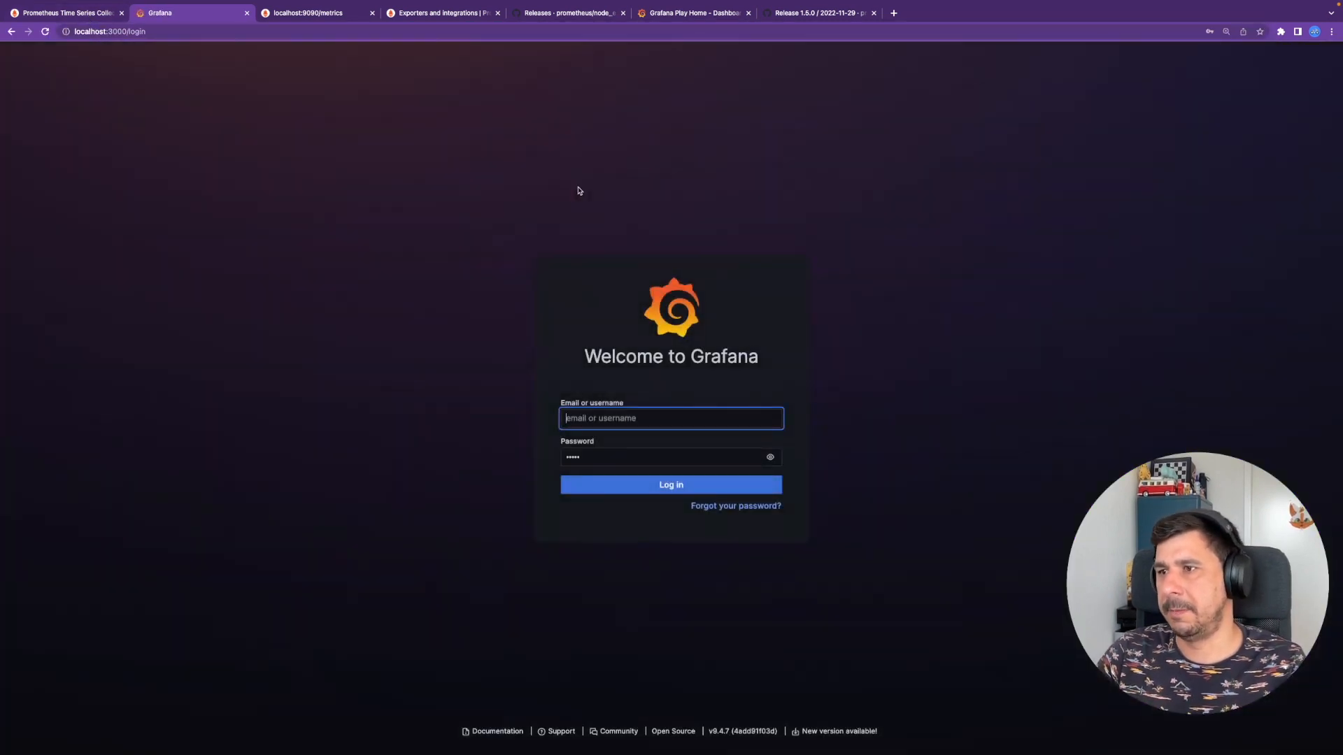
- Log in to Grafana with the default admin username and password
type("admin")
key("Tab")
type("admi")
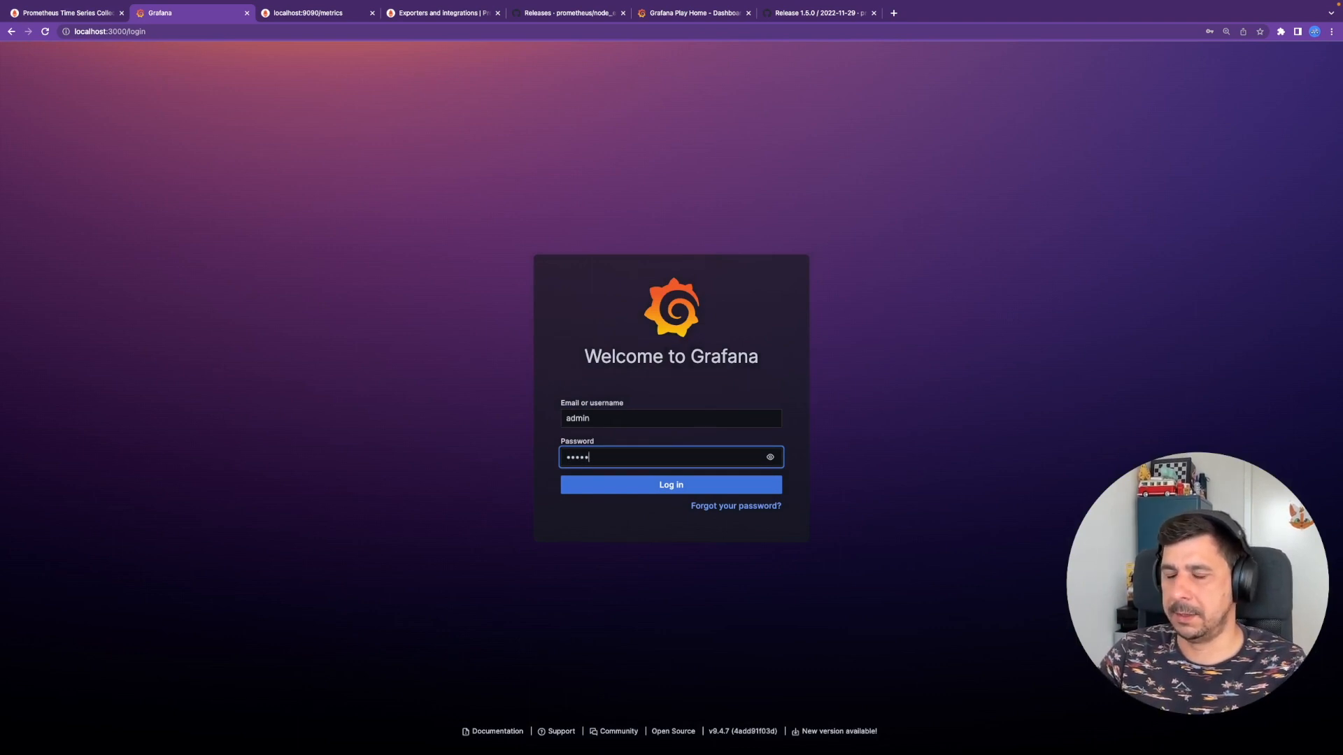
key("Return")
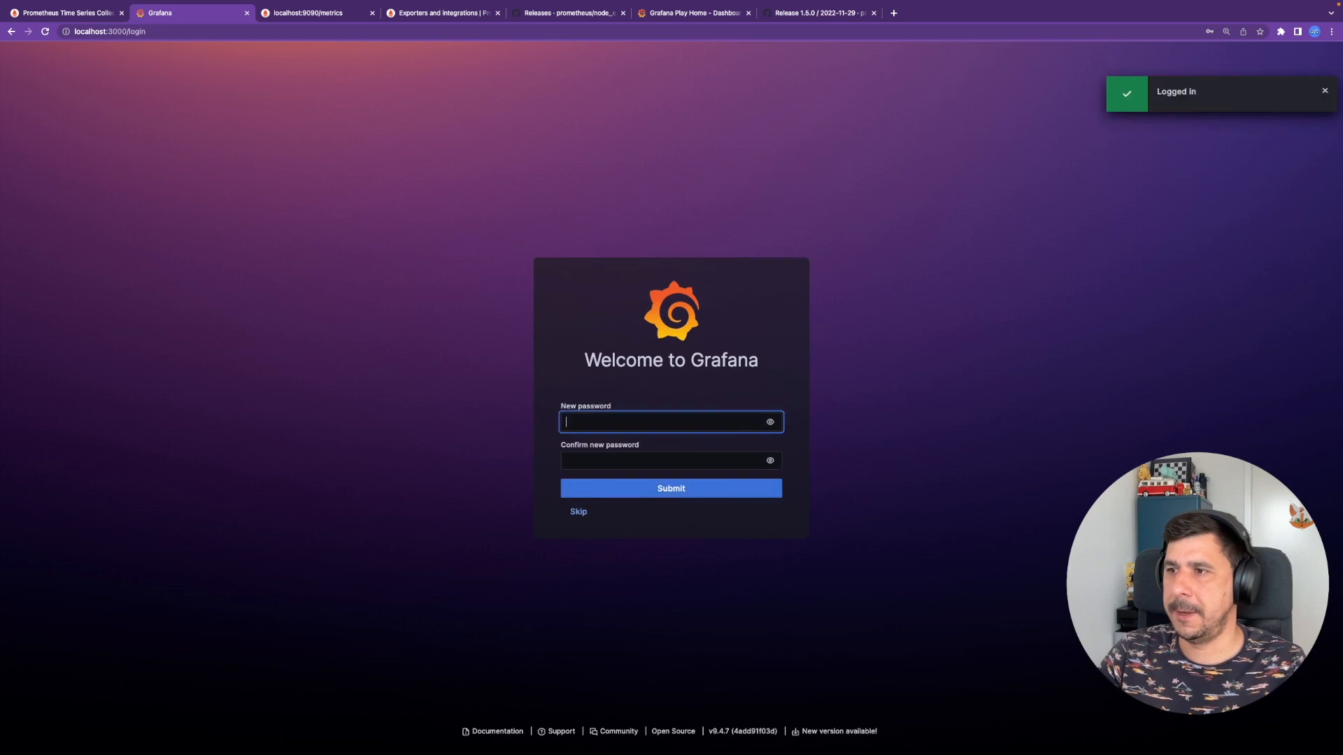
- Enter and confirm a new account password and submit it
key("Escape")
type("admin")
key("Tab")
key("Tab")
type("adm")
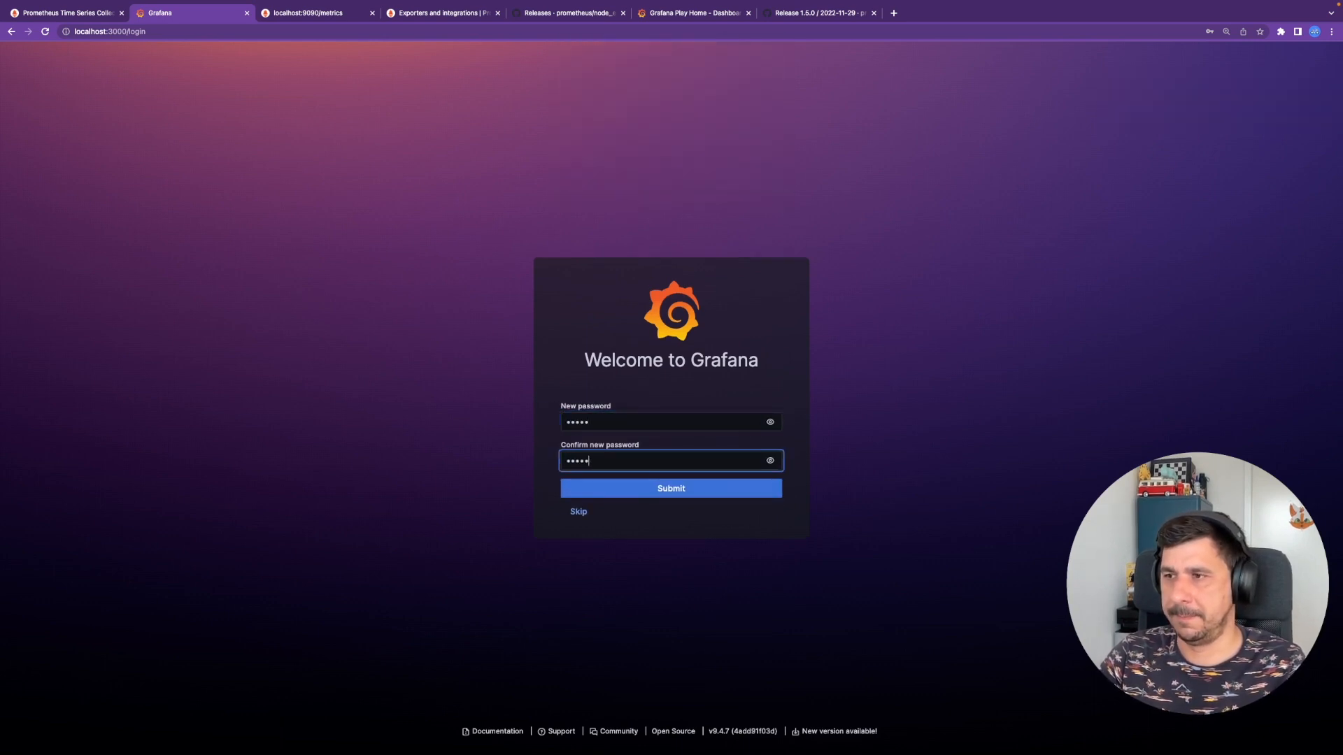
type("in")
key("Return")
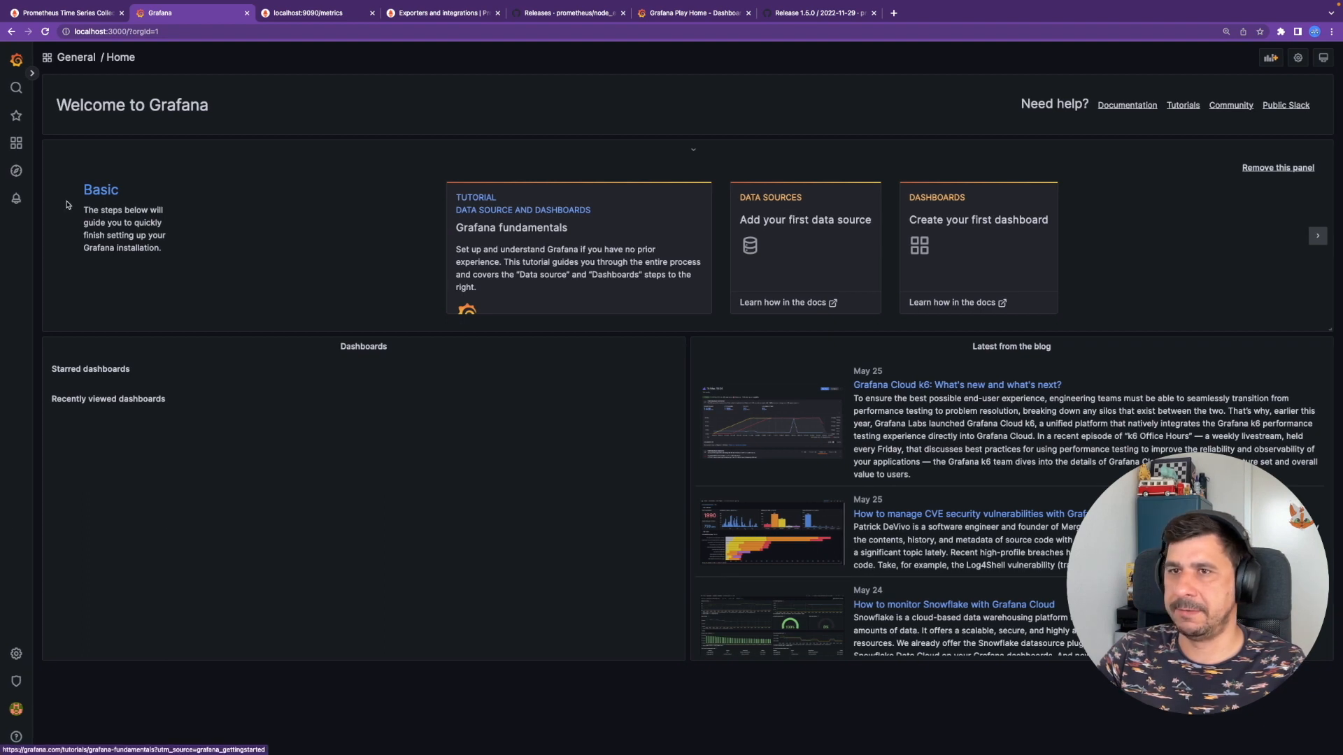
- Go to Data sources, add a new data source and pick Prometheus from the list
mouse_move(22, 652)
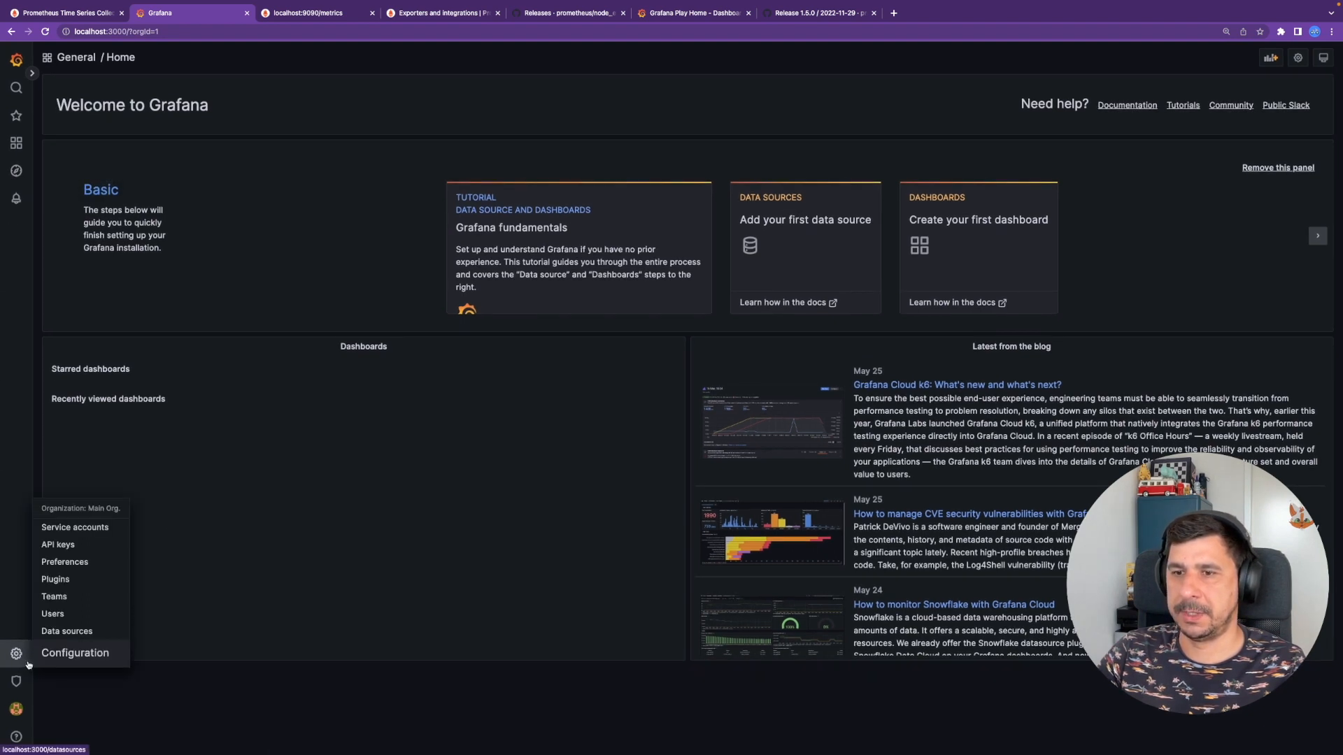
left_click(99, 631)
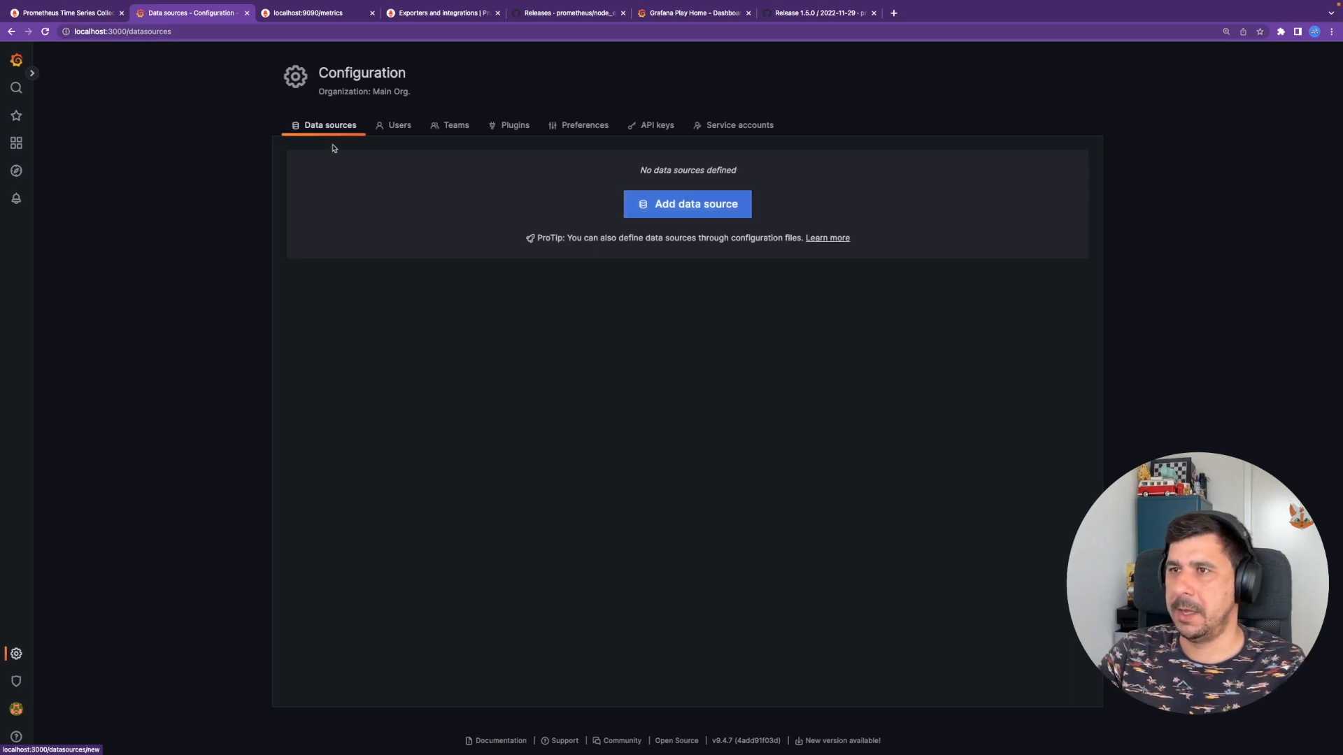
left_click(666, 204)
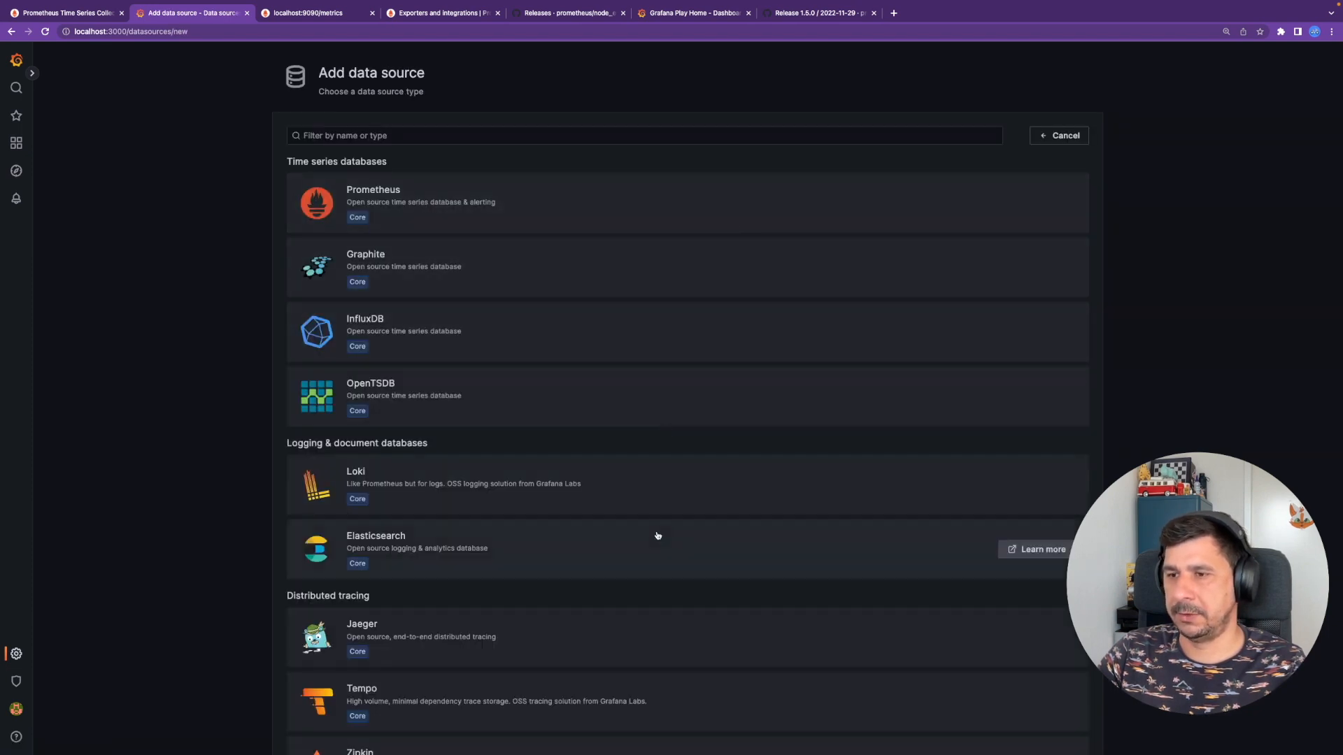
scroll(687, 570, "down", 3)
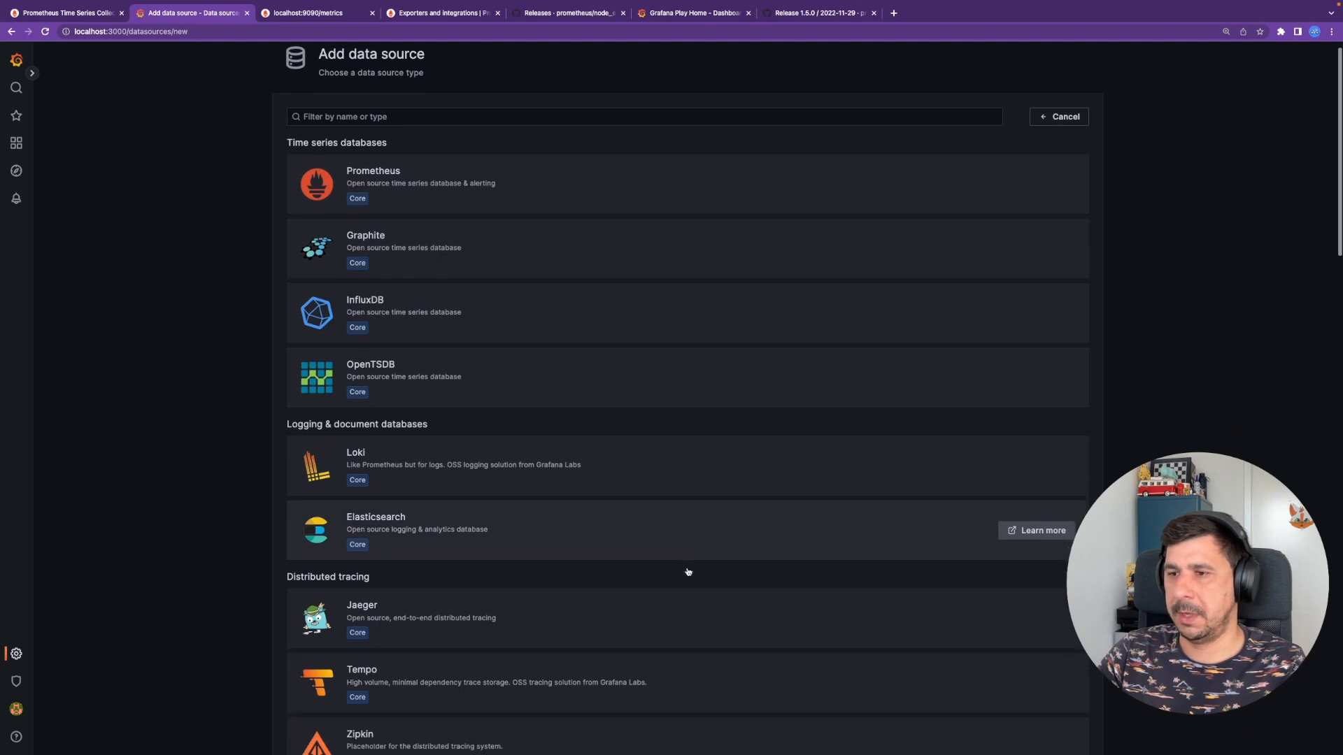
scroll(687, 571, "down", 2)
scroll(688, 570, "up", 5)
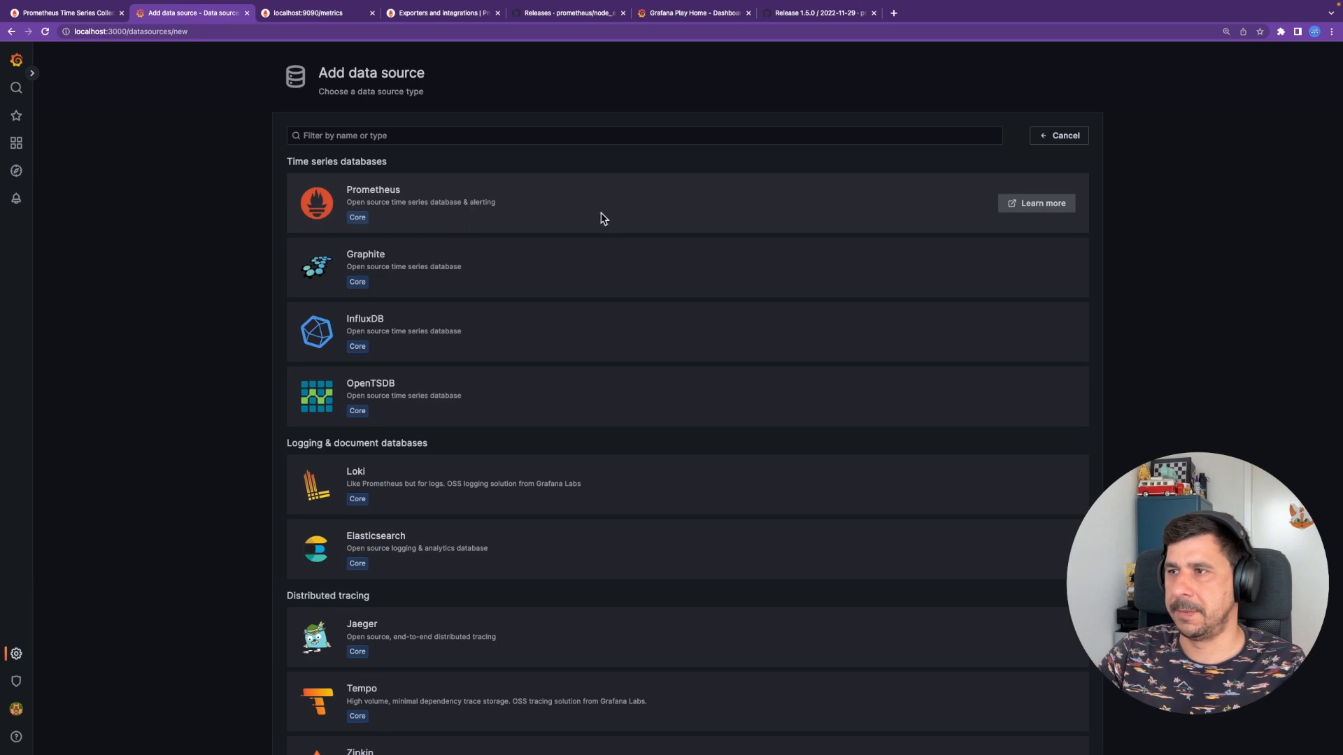
left_click(640, 201)
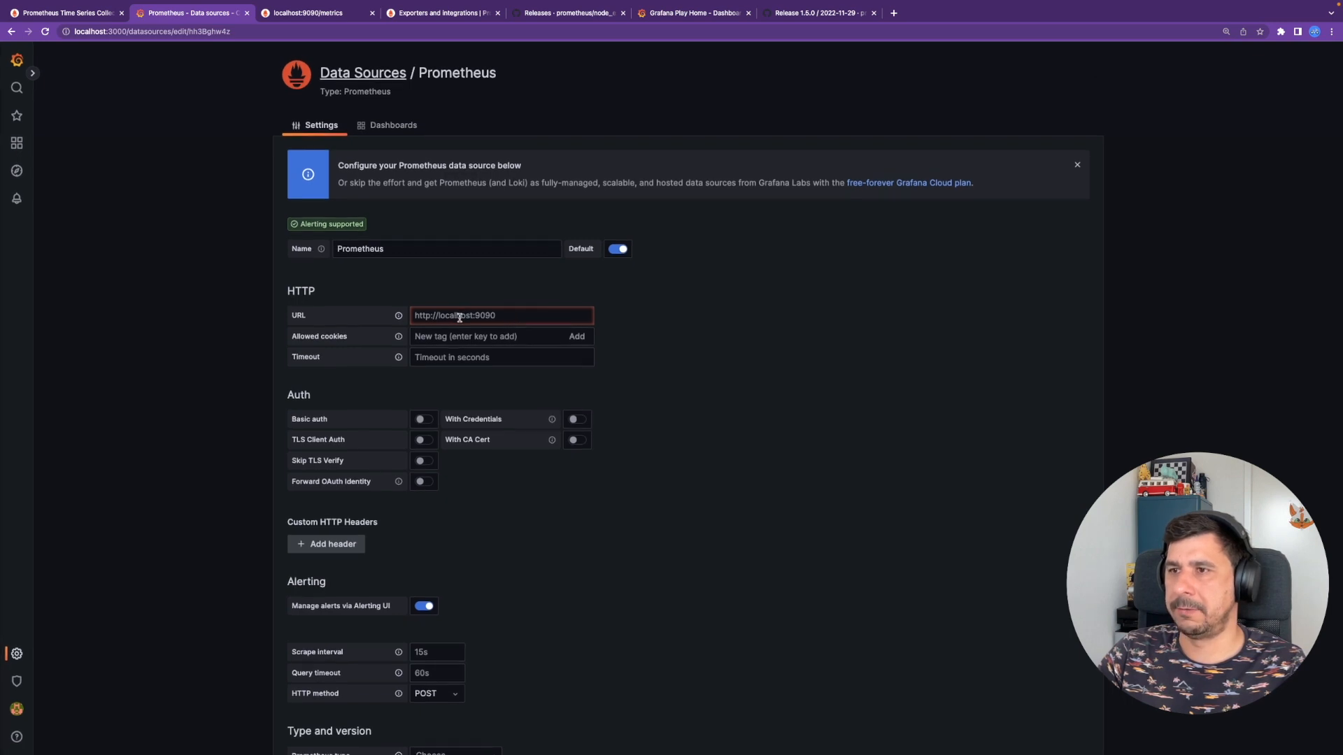
scroll(608, 514, "down", 1)
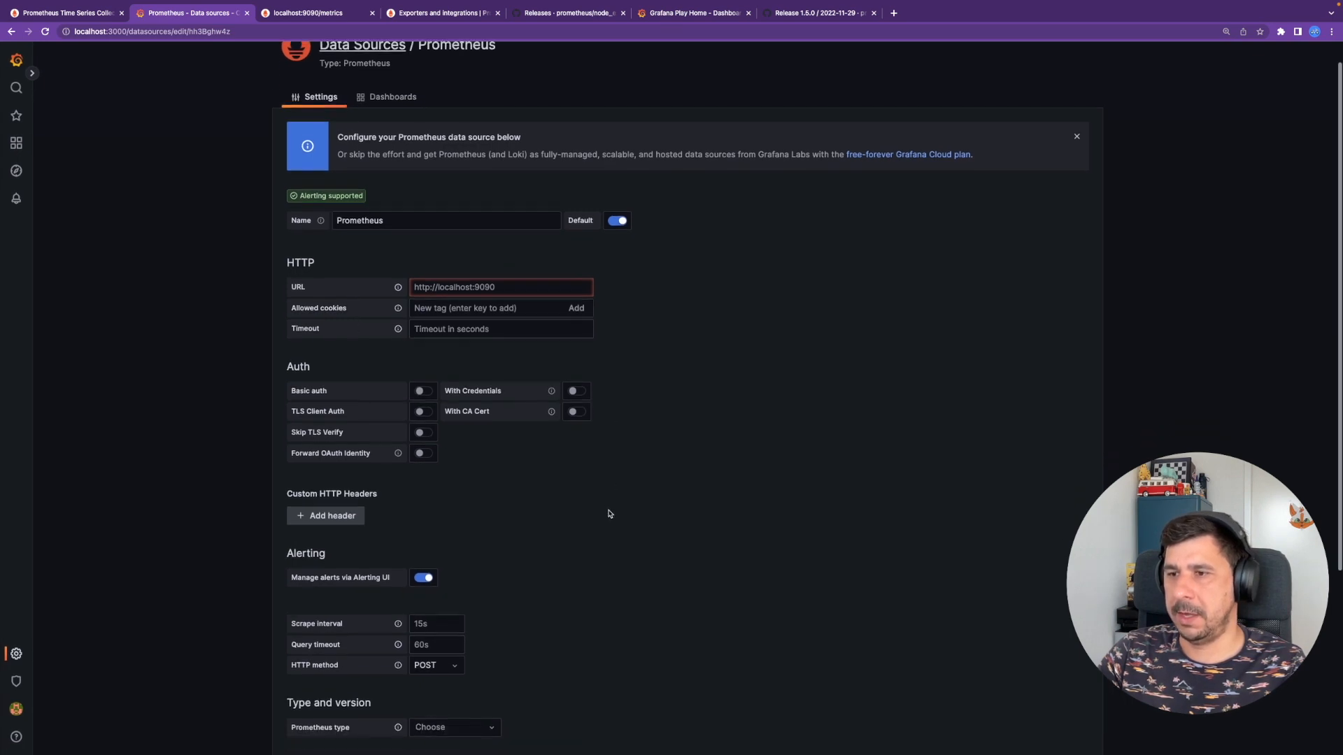
scroll(609, 514, "down", 1)
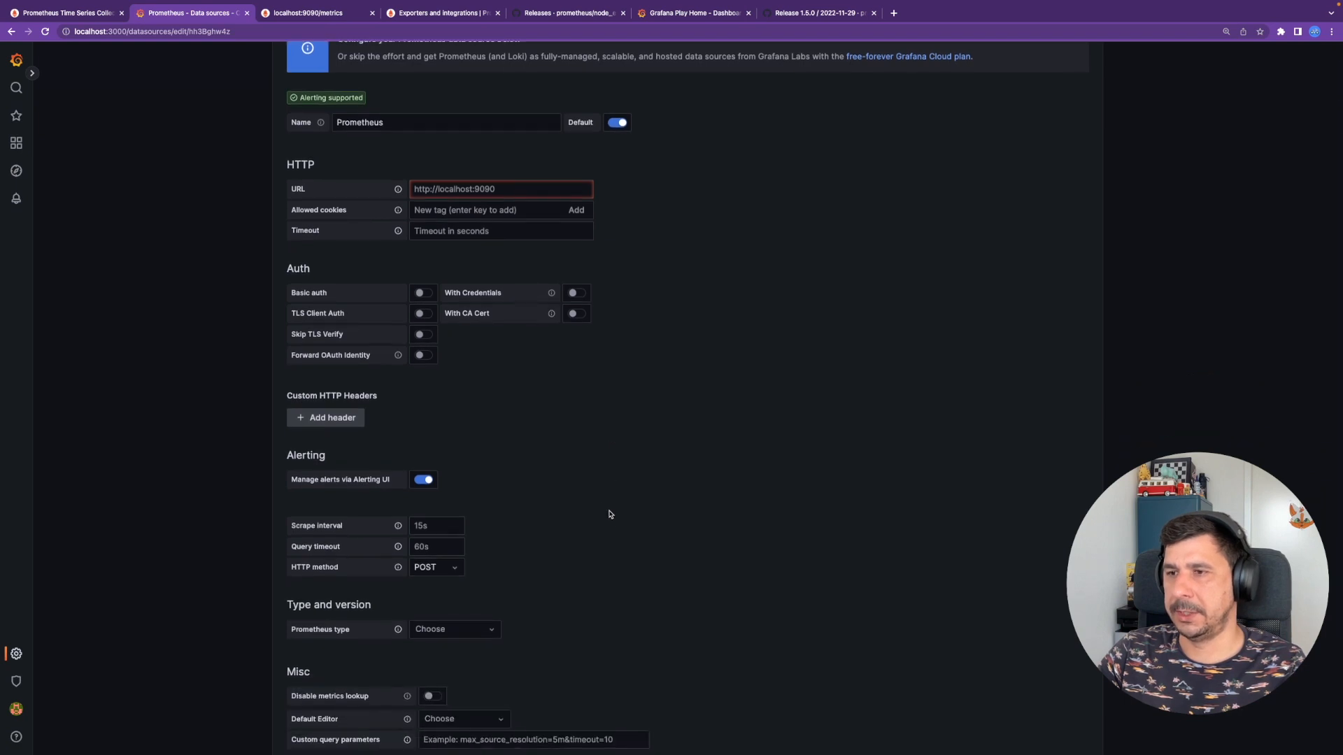
scroll(629, 516, "down", 2)
scroll(630, 509, "up", 5)
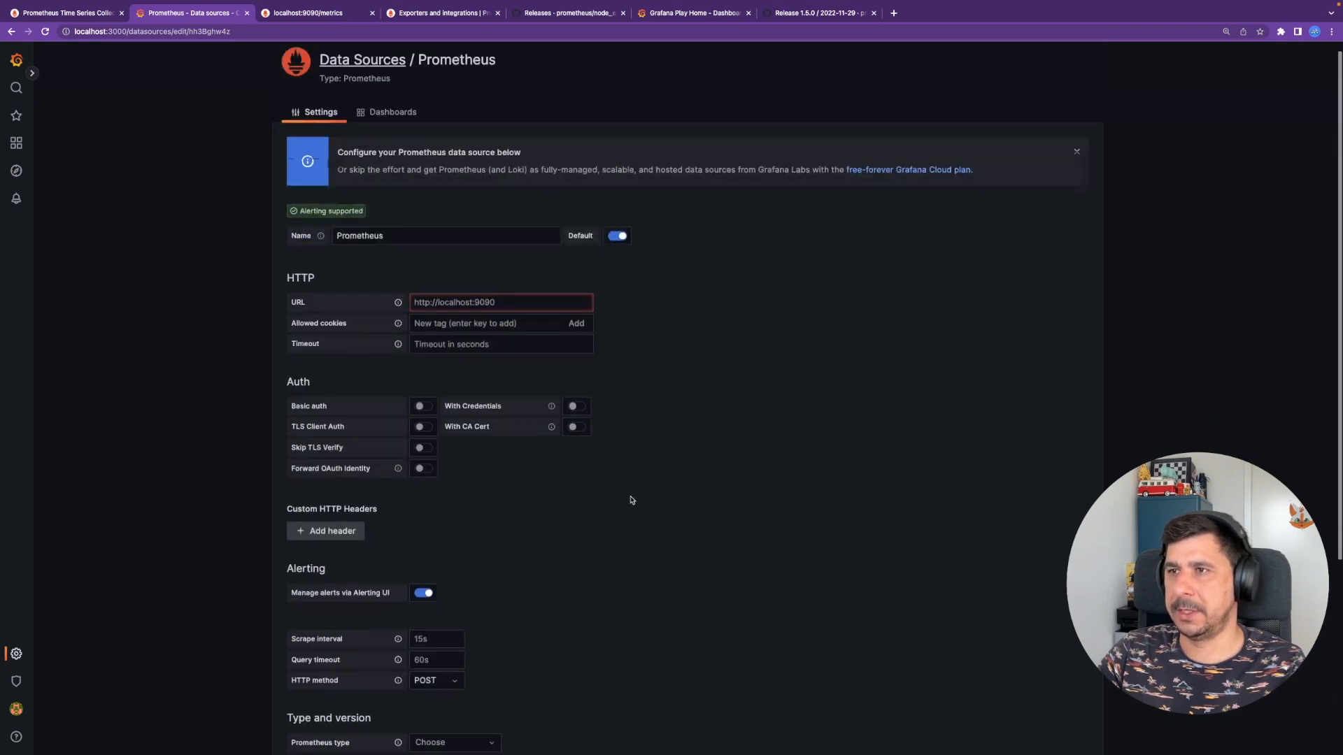
left_click(442, 315)
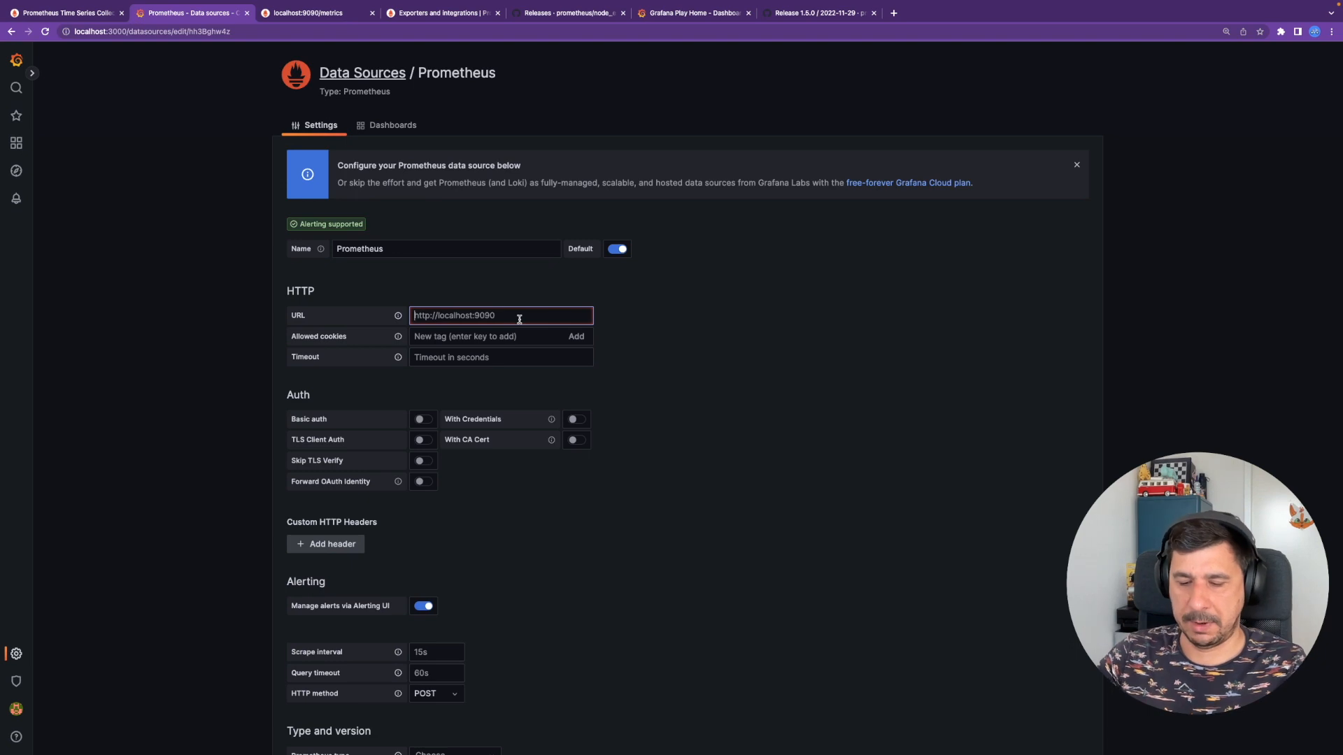
type("http://")
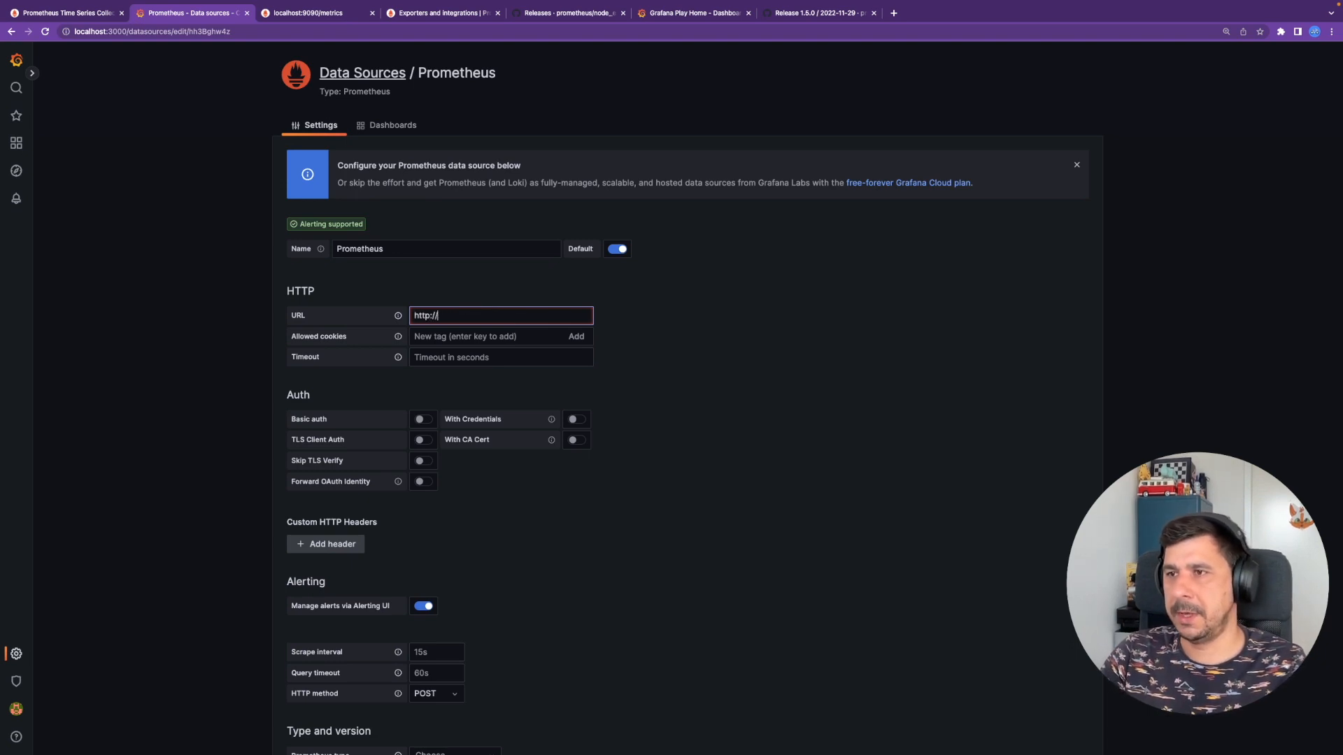
type("host.docker")
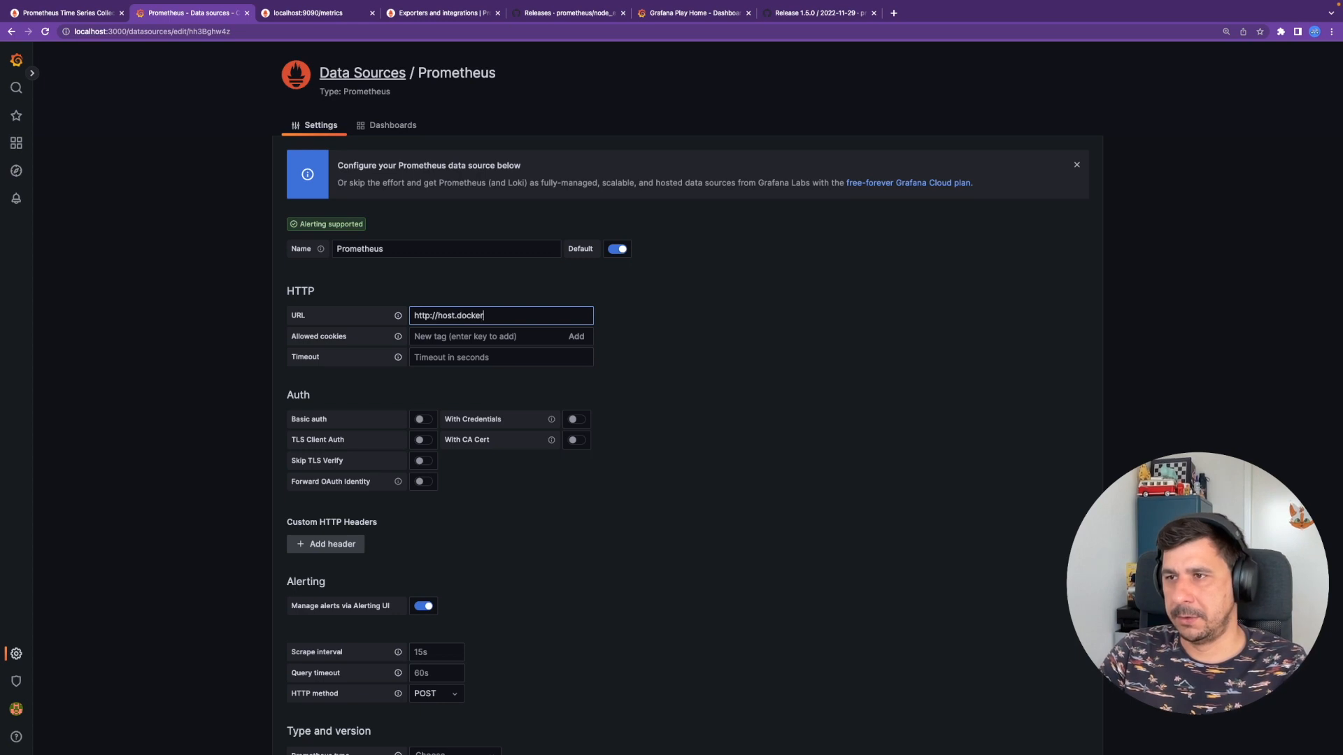
type(".io")
type("ternal")
type(":90")
type("90")
key("ctrl+Left")
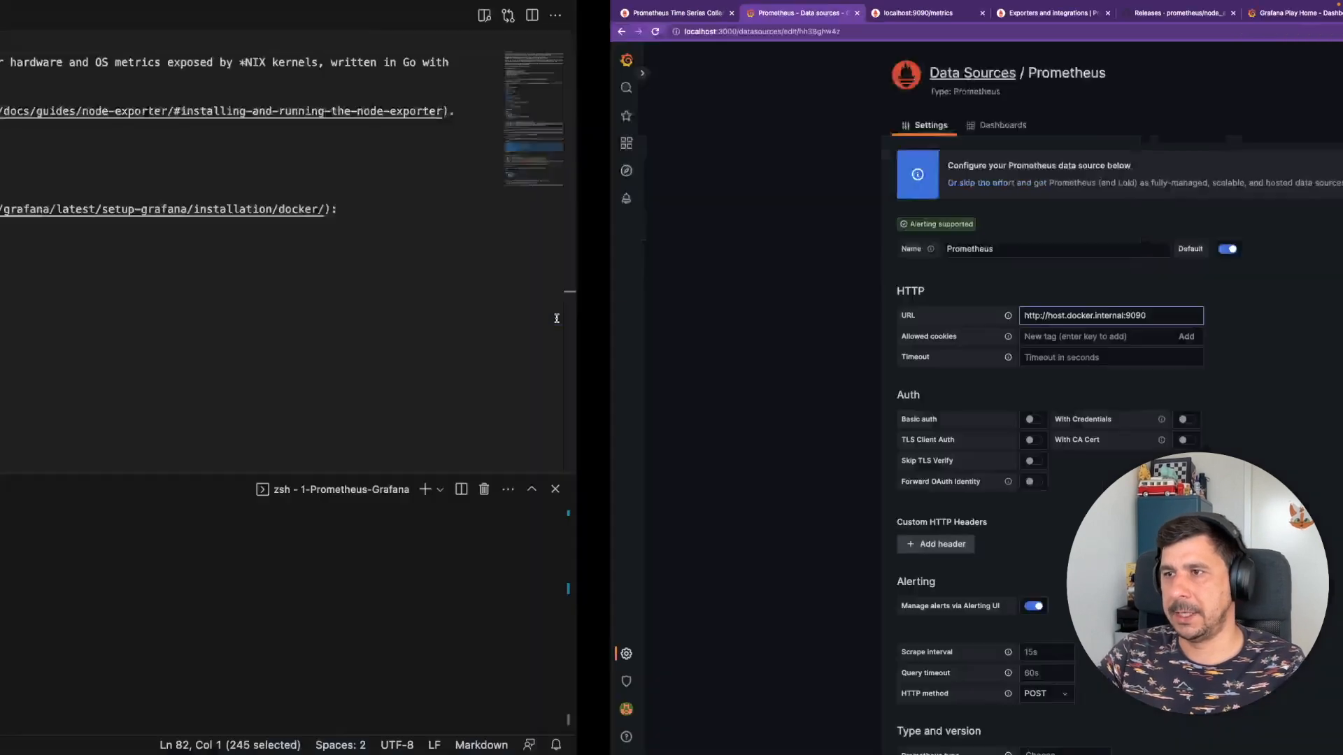
key("ctrl+Right")
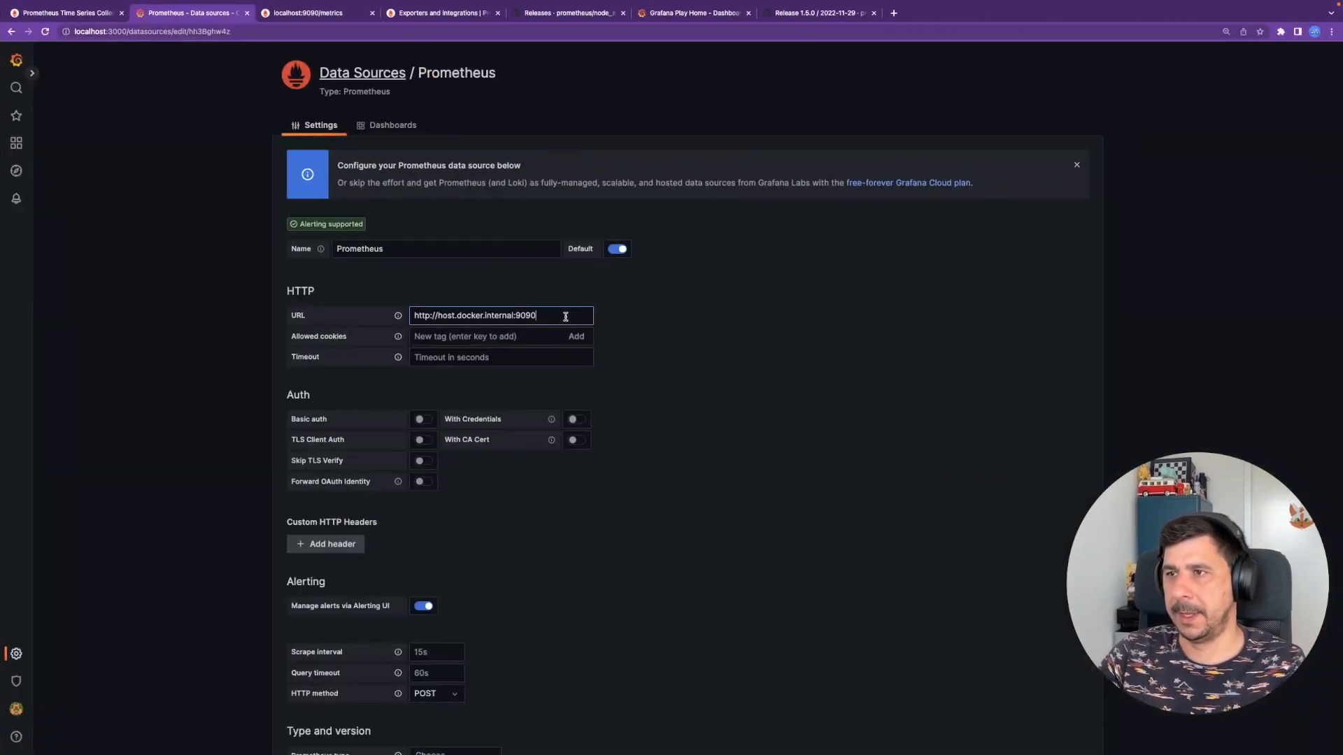
left_click_drag(515, 315, 436, 316)
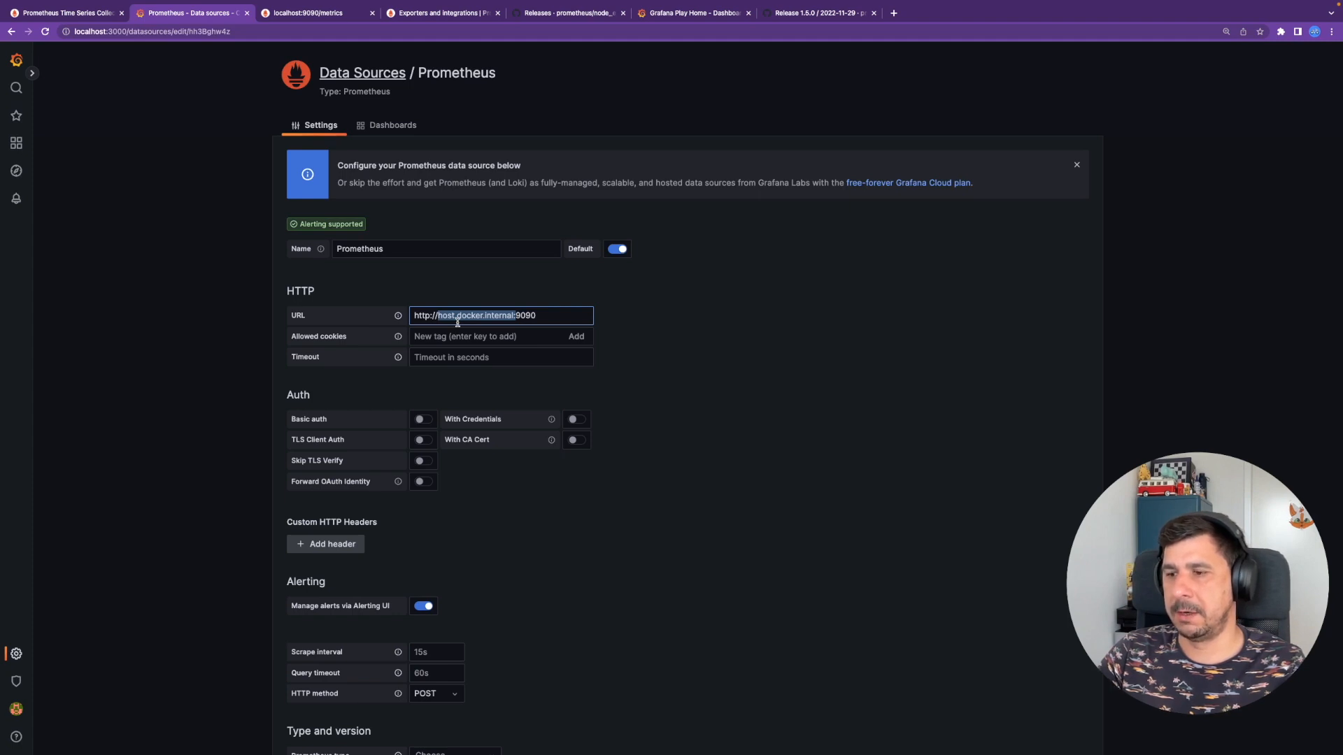
left_click(514, 316)
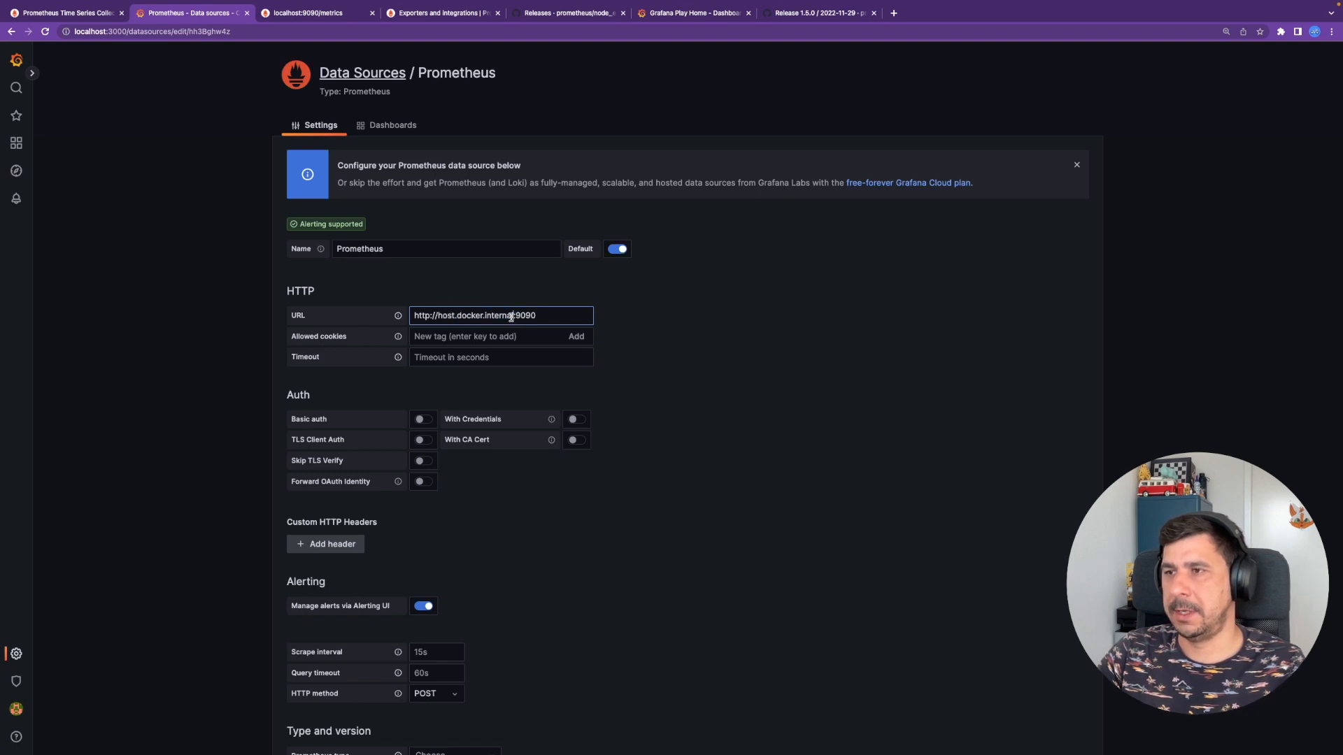
double_click(438, 316)
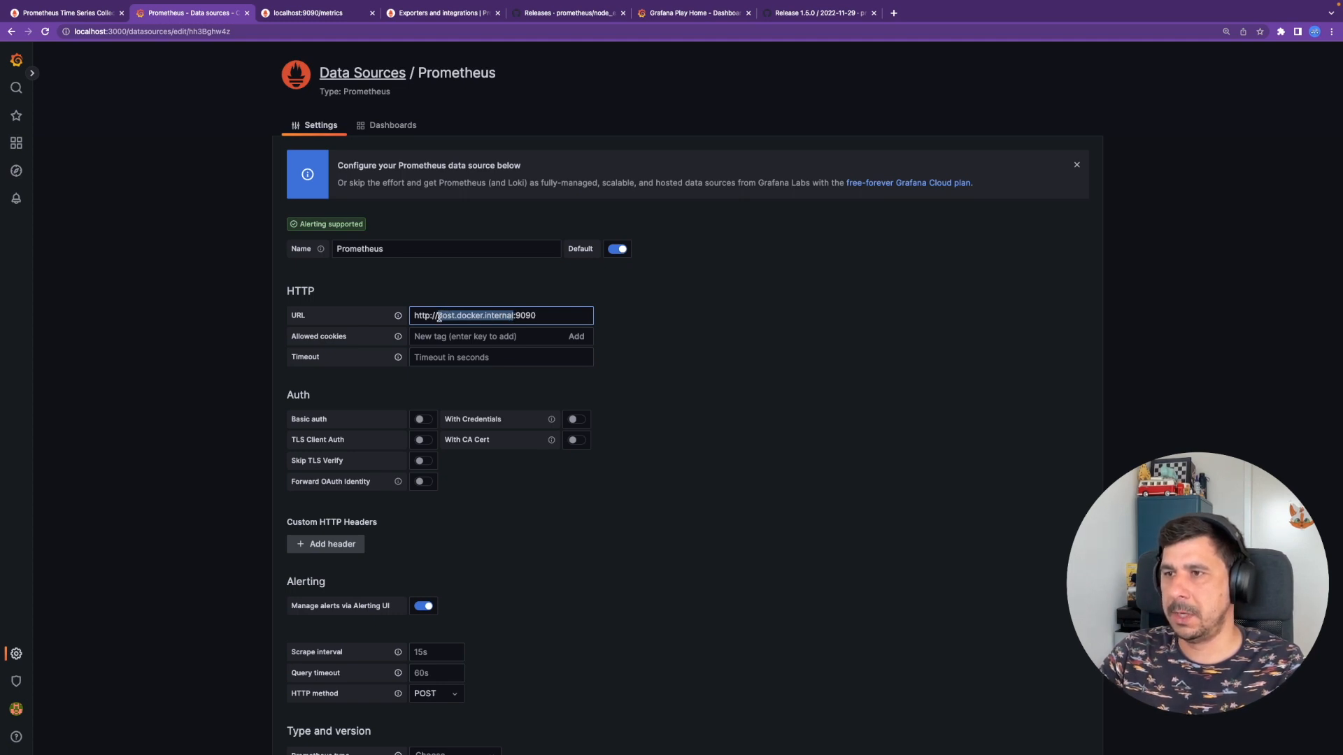
double_click(521, 316)
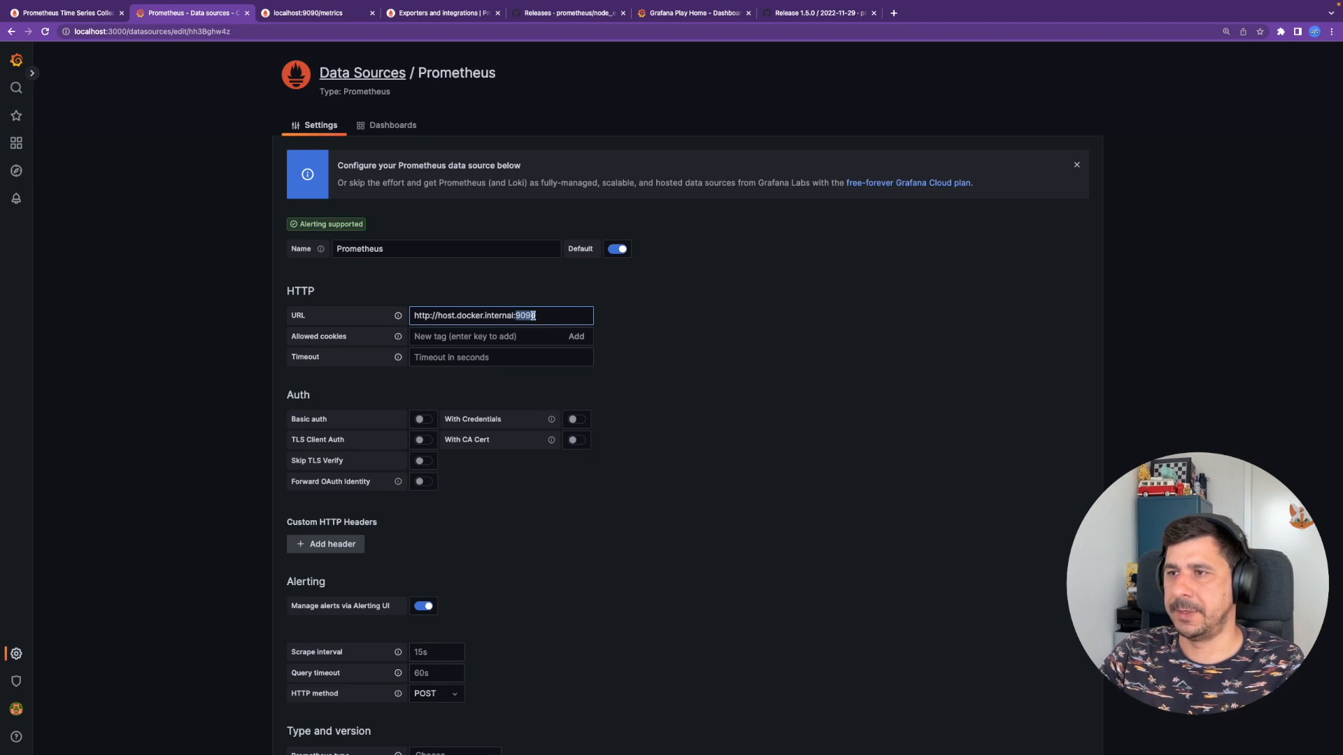
left_click(543, 317)
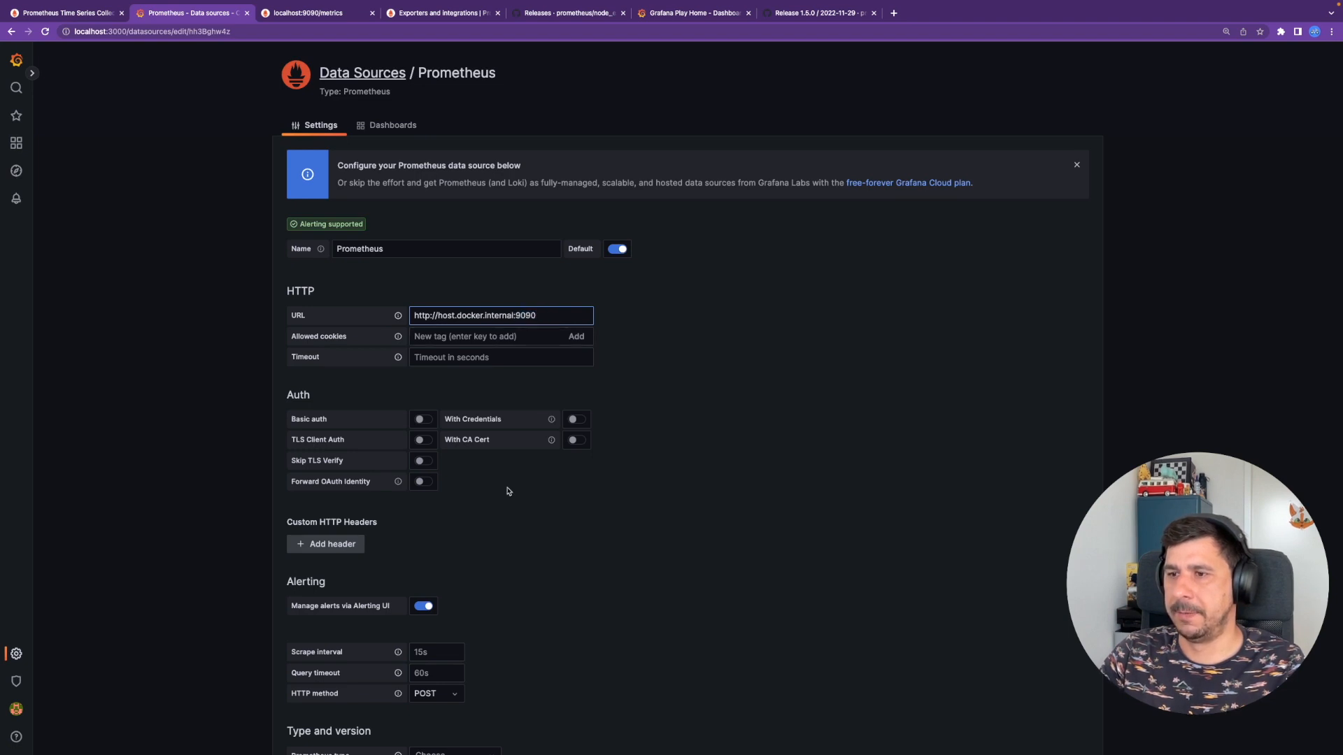
- Save and test the data source, confirming the connection succeeds
scroll(514, 504, "down", 3)
scroll(527, 526, "down", 5)
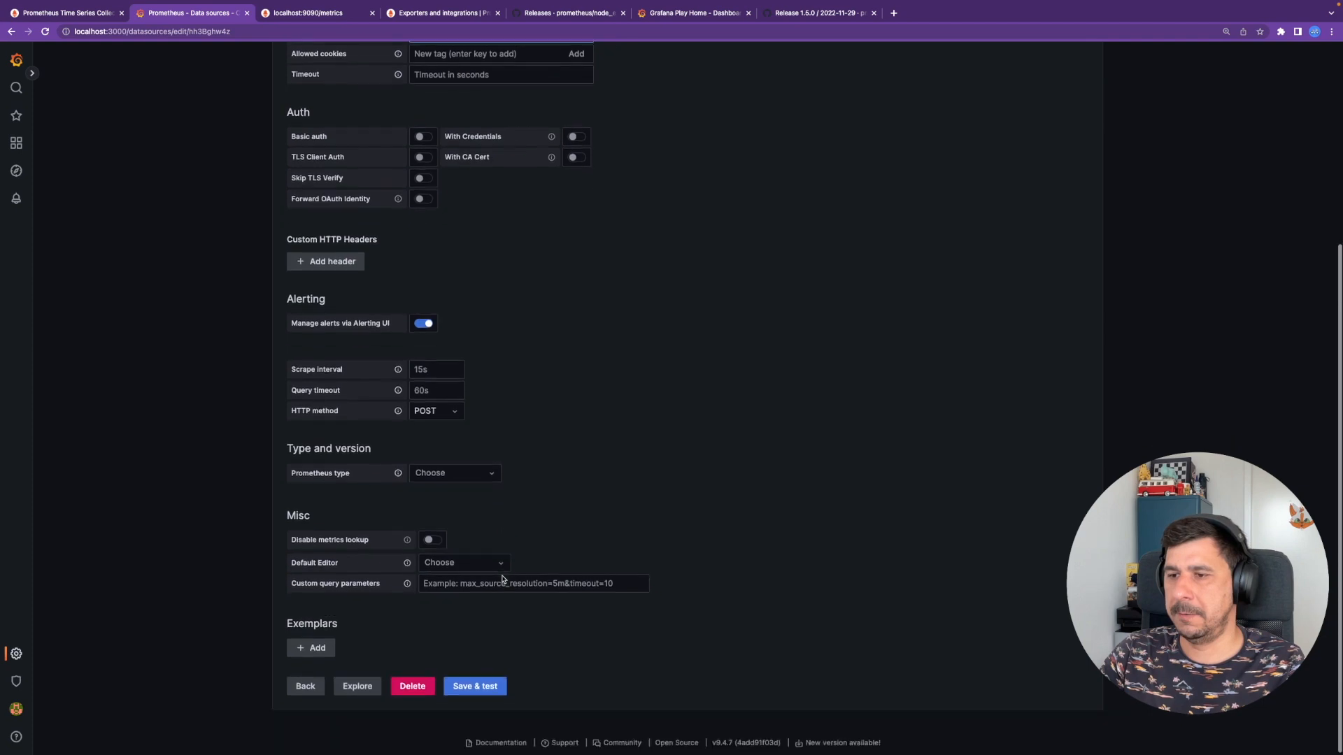
left_click(485, 687)
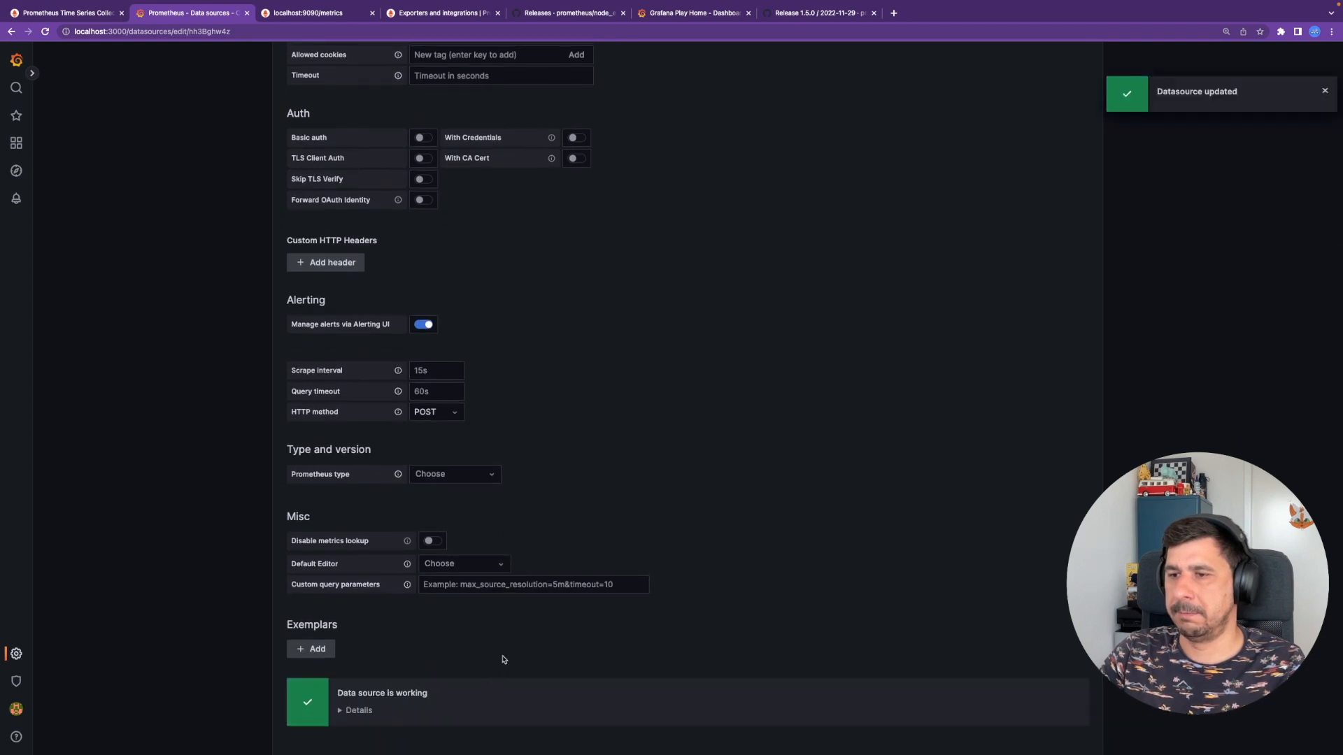
scroll(472, 607, "down", 2)
left_click(361, 622)
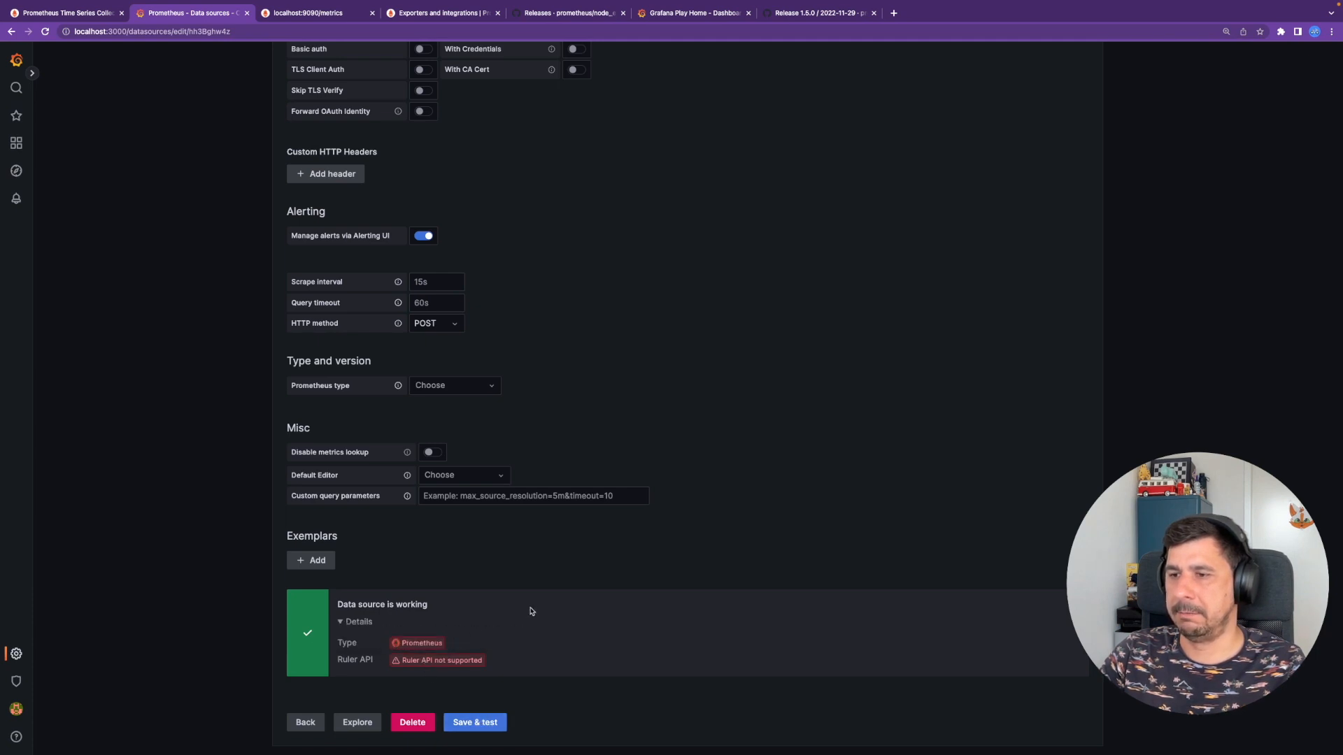
scroll(531, 612, "up", 5)
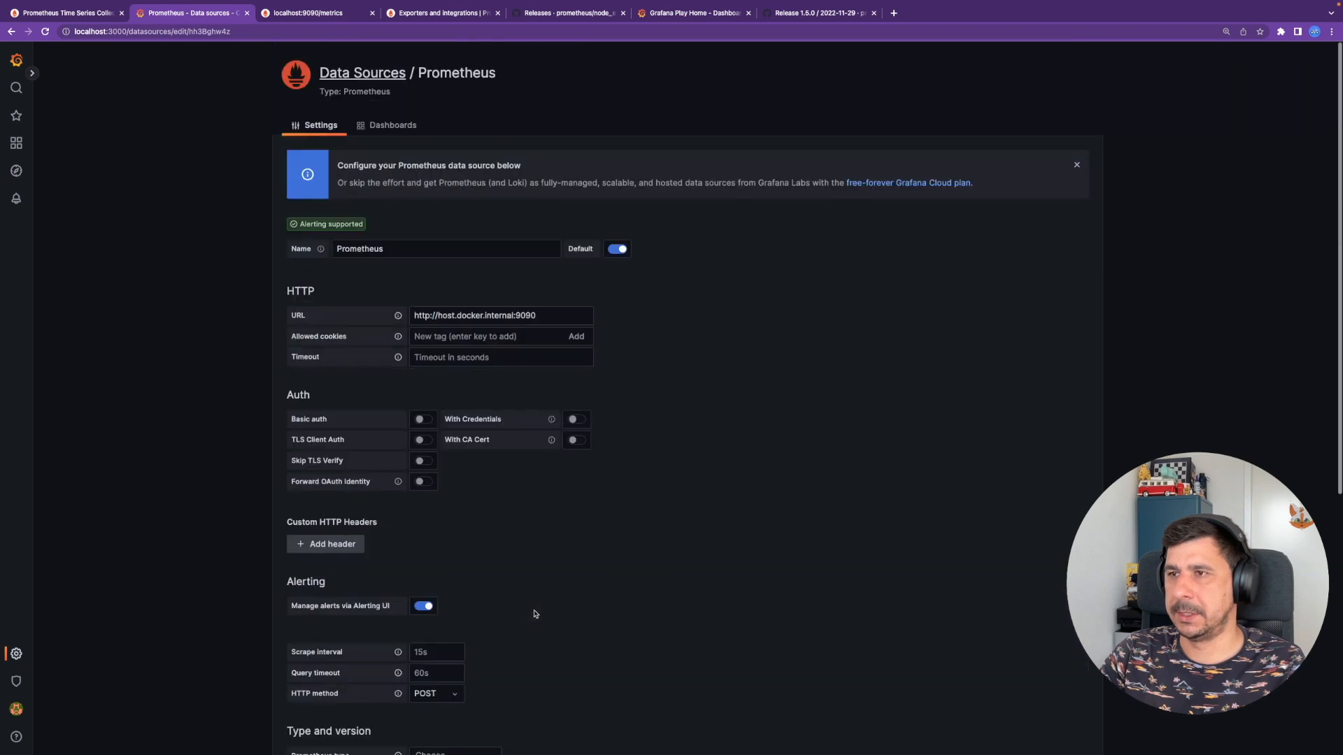
left_click(363, 76)
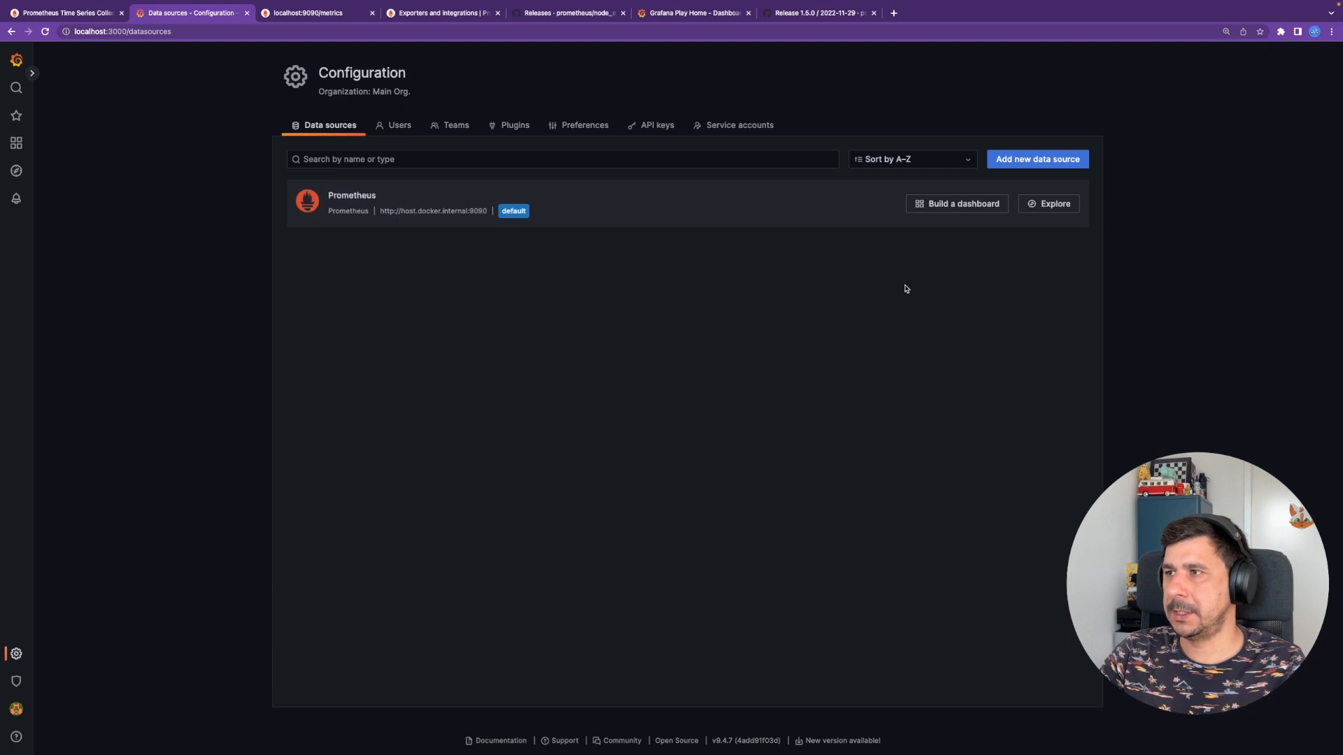
- Build a new dashboard panel querying node_cpu_seconds_total, found by searching 'node_cpu' in the metrics browser
left_click(988, 204)
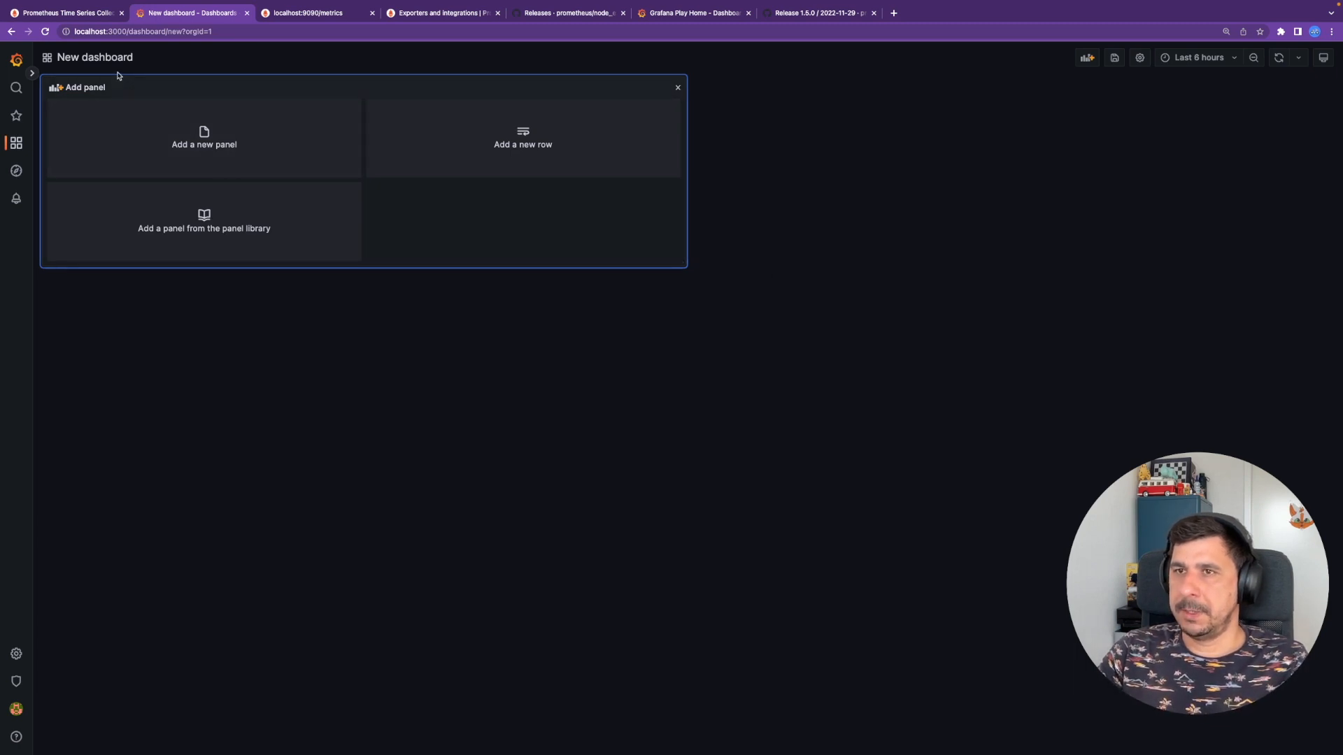
left_click(179, 136)
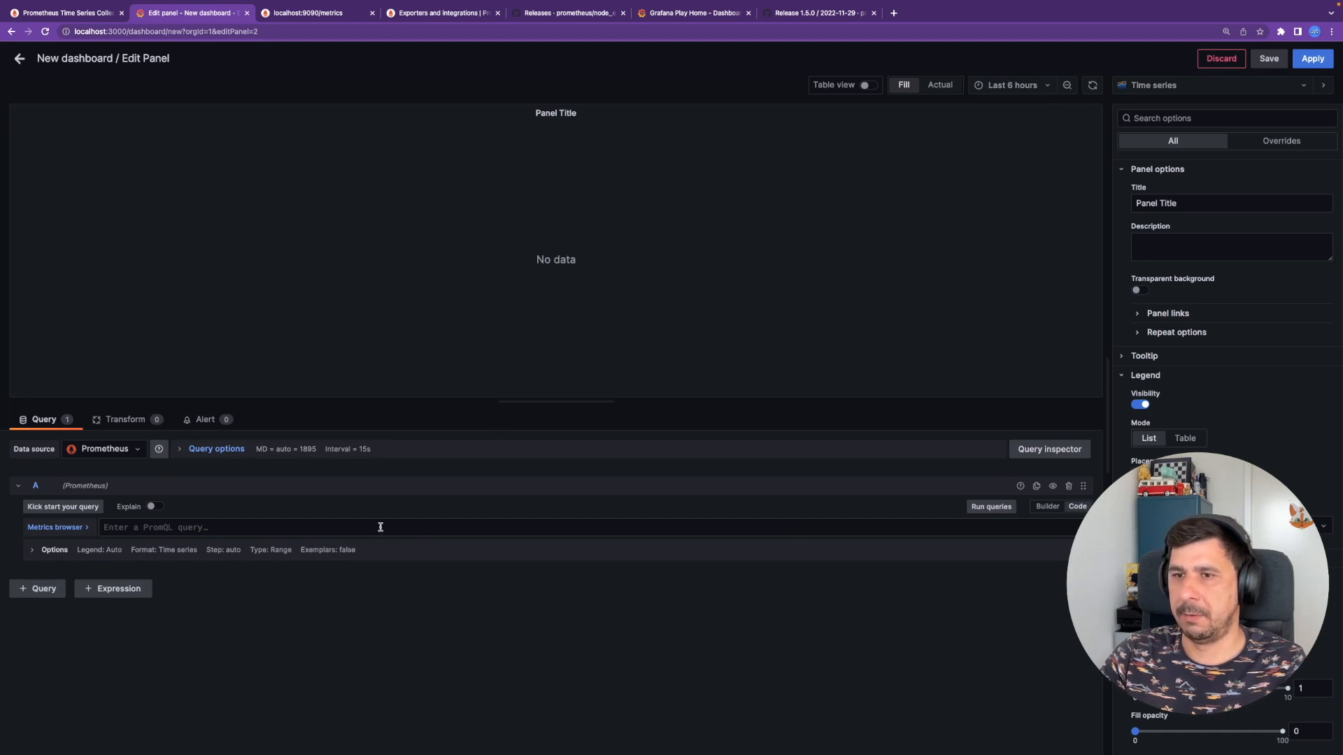
left_click(50, 530)
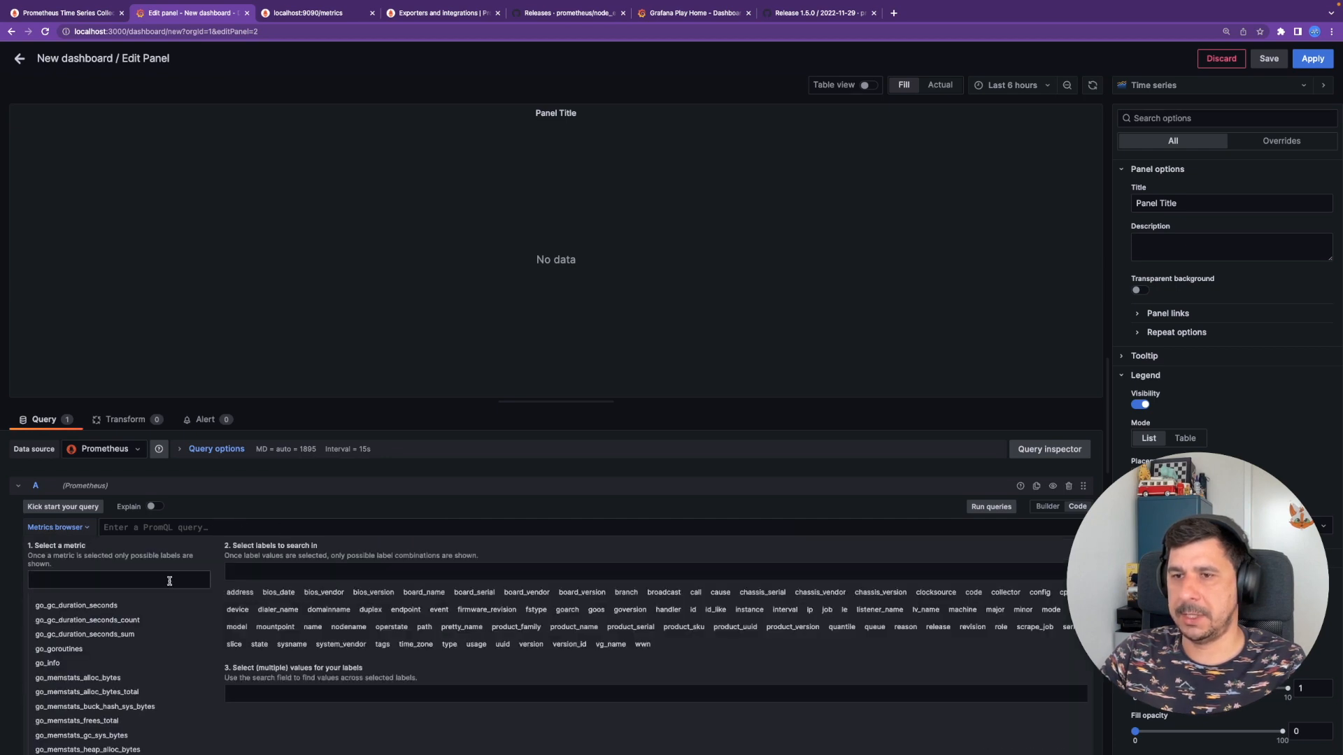
left_click(170, 579)
type("node_")
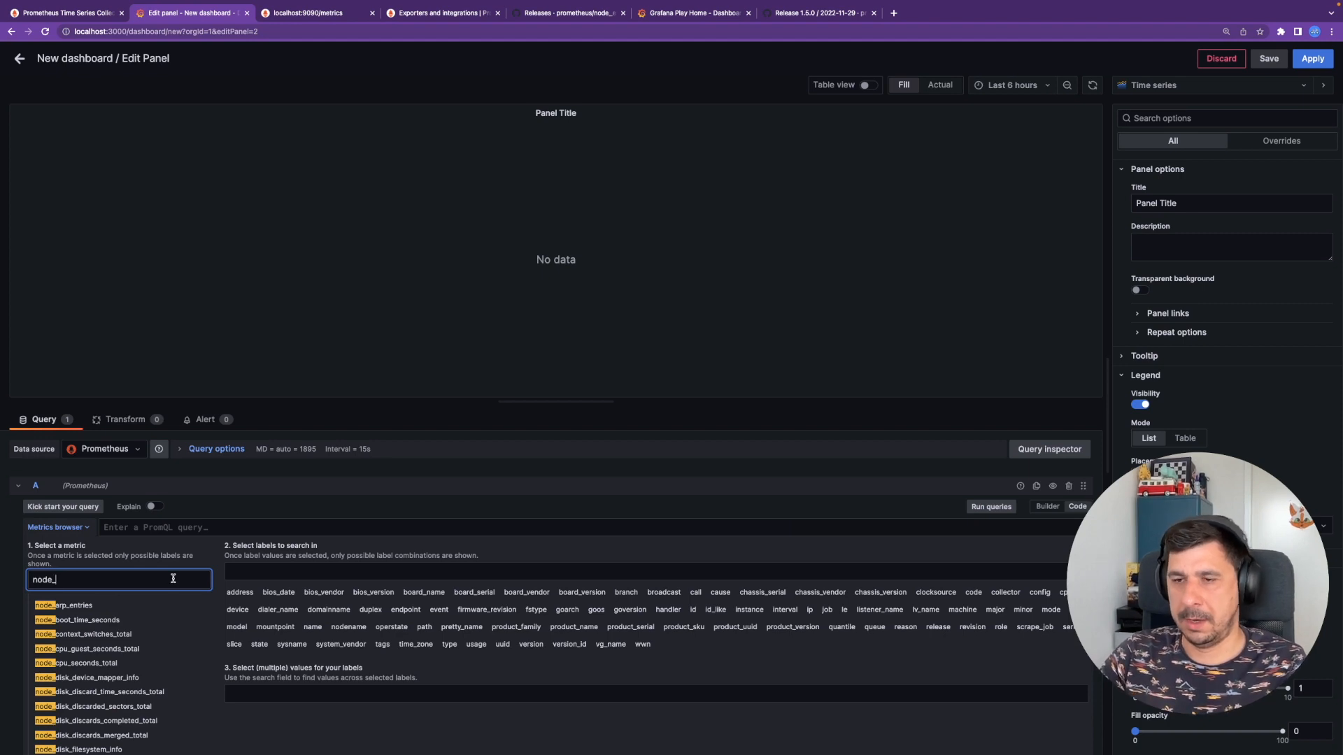
type("cpu")
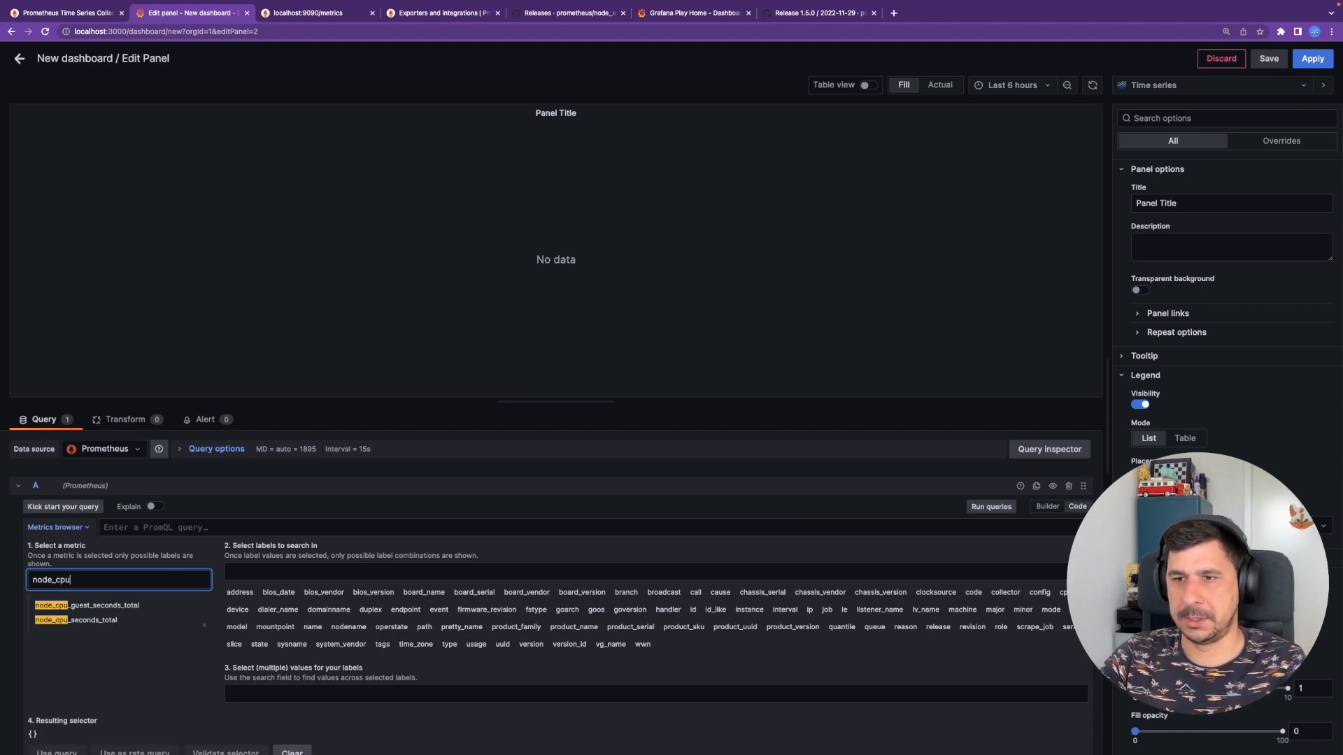
left_click(100, 622)
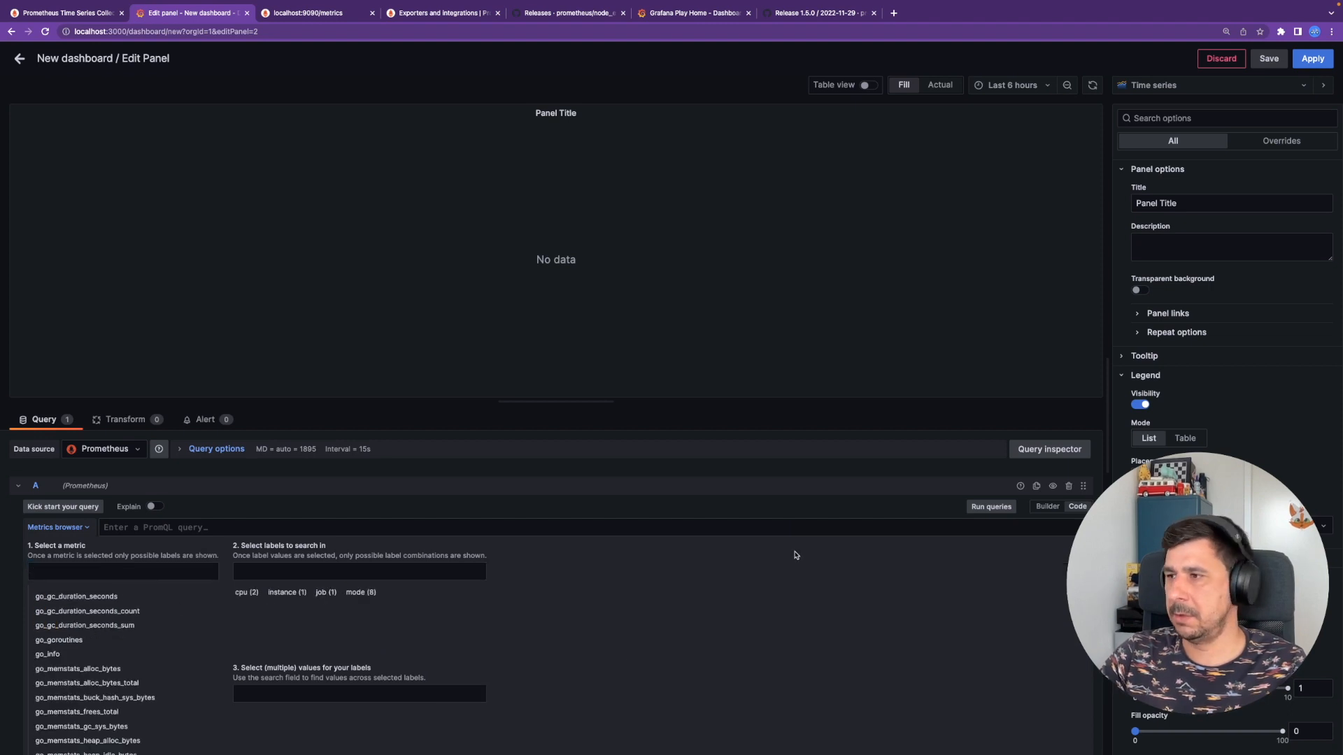
scroll(794, 580, "down", 3)
left_click(57, 670)
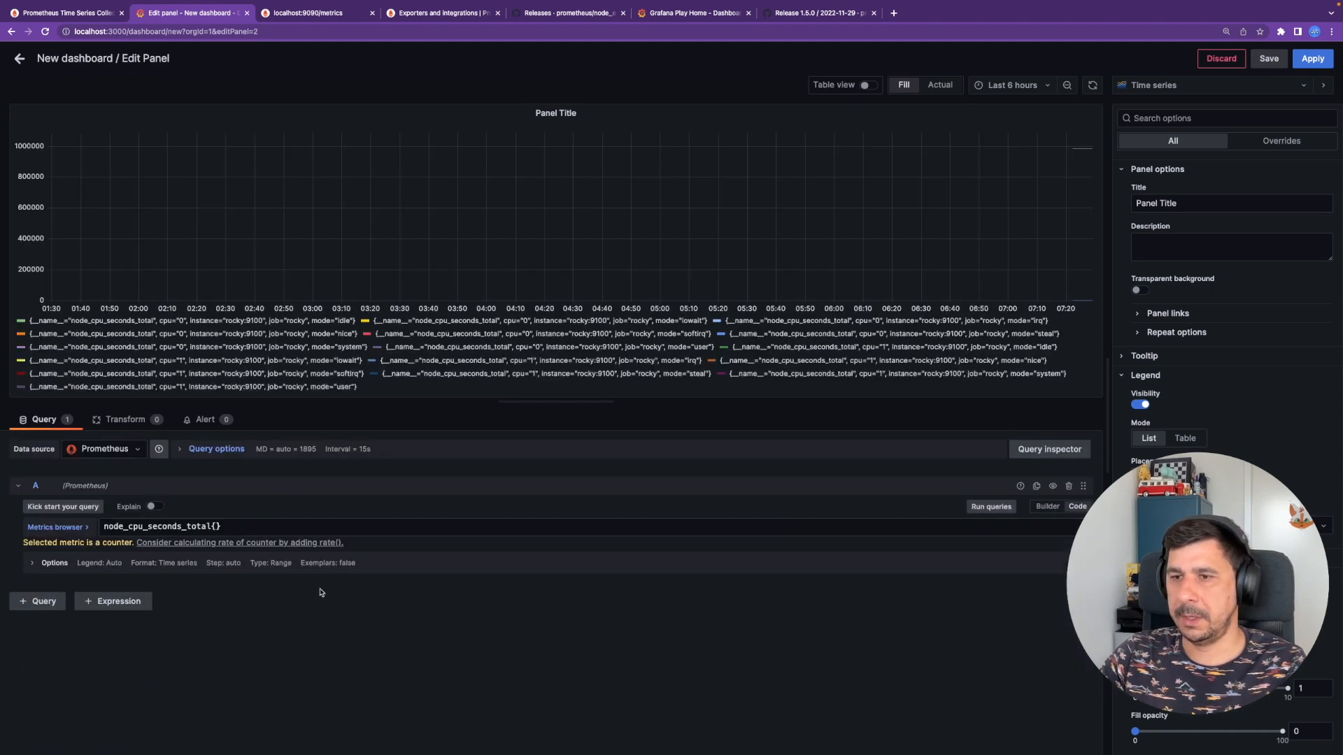
- Set the panel's range to Last 5 minutes and wrap the query in rate()
left_click(1014, 87)
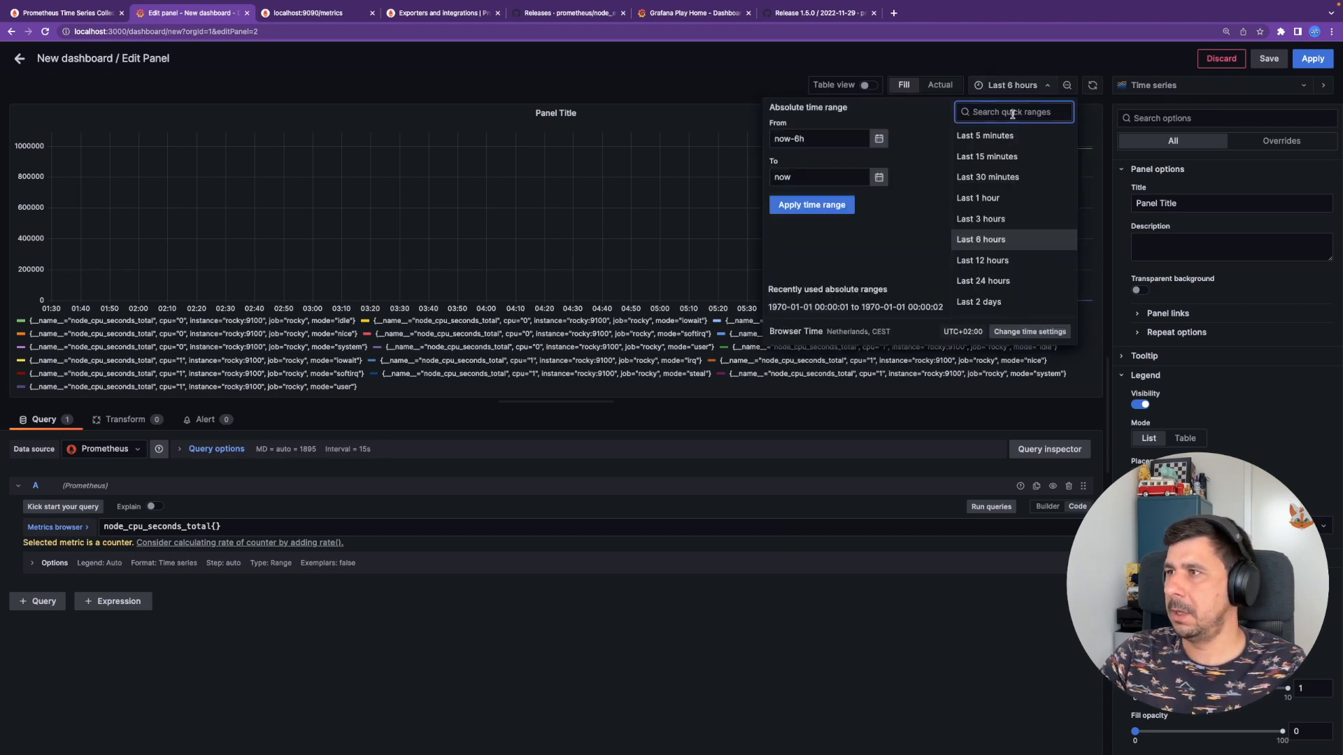
left_click(1010, 132)
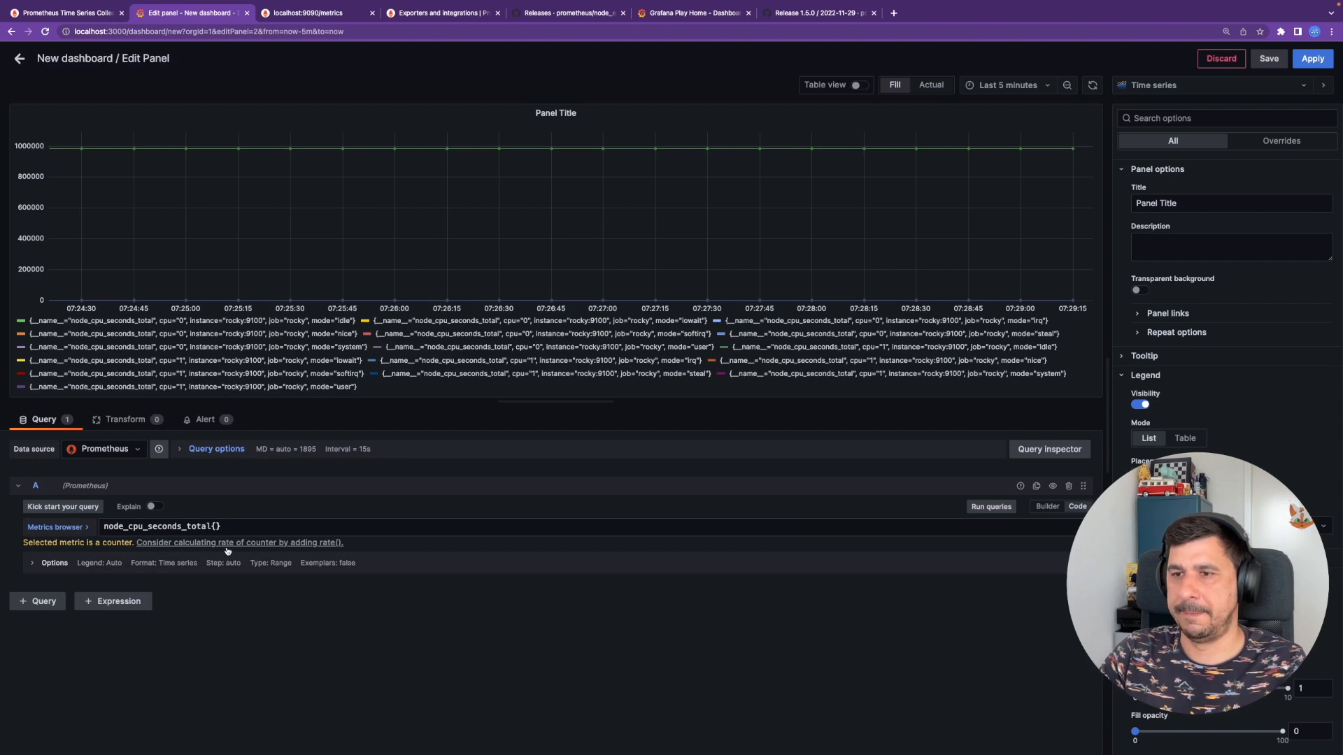
left_click(322, 544)
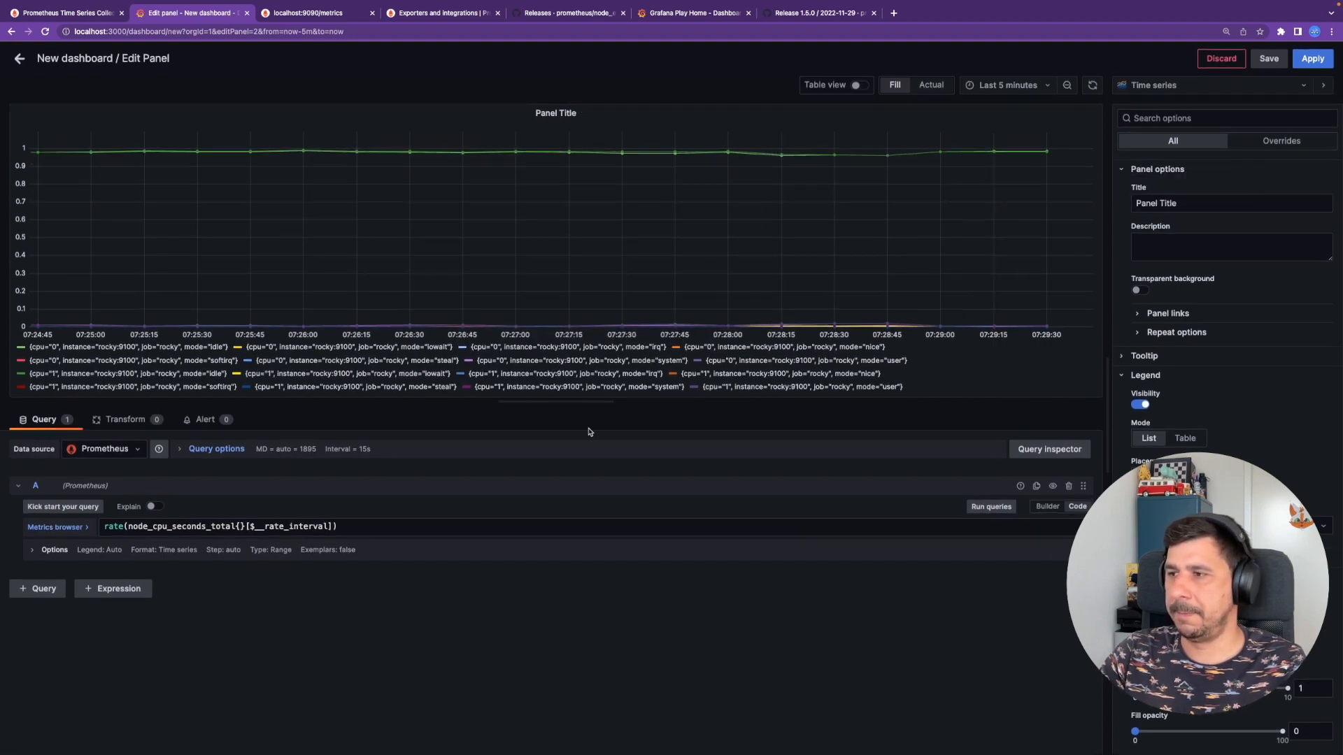
key("ctrl+Left")
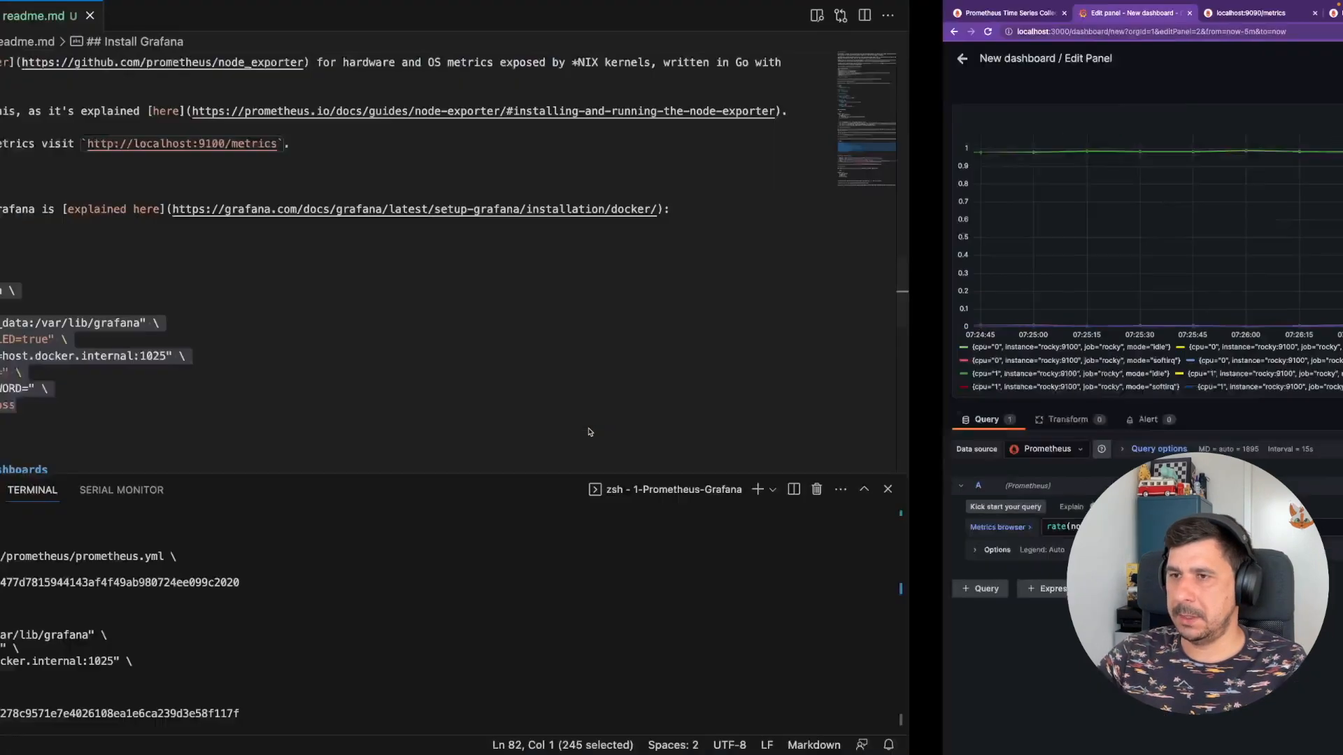
- Copy the Uptime expression on line 96 of readme.md and return to Grafana
scroll(598, 399, "down", 4)
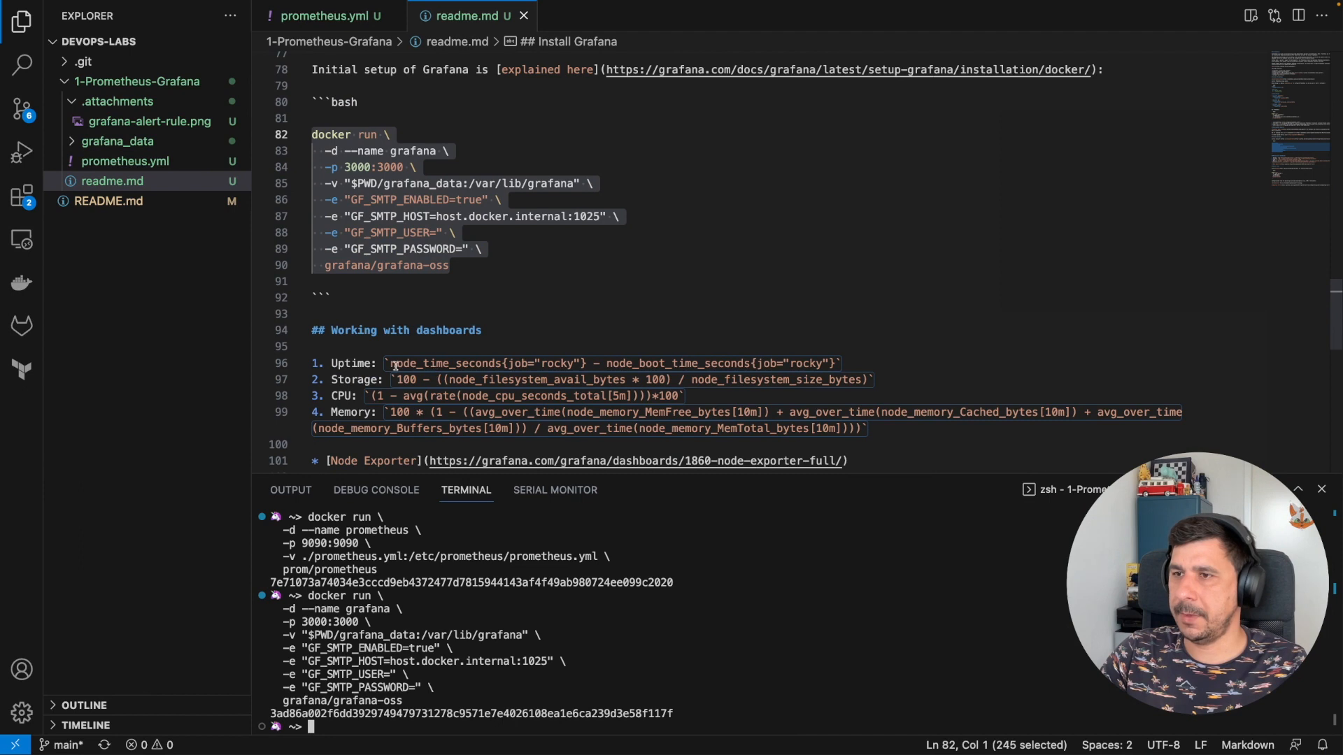
left_click_drag(389, 363, 836, 363)
key("ctrl+c")
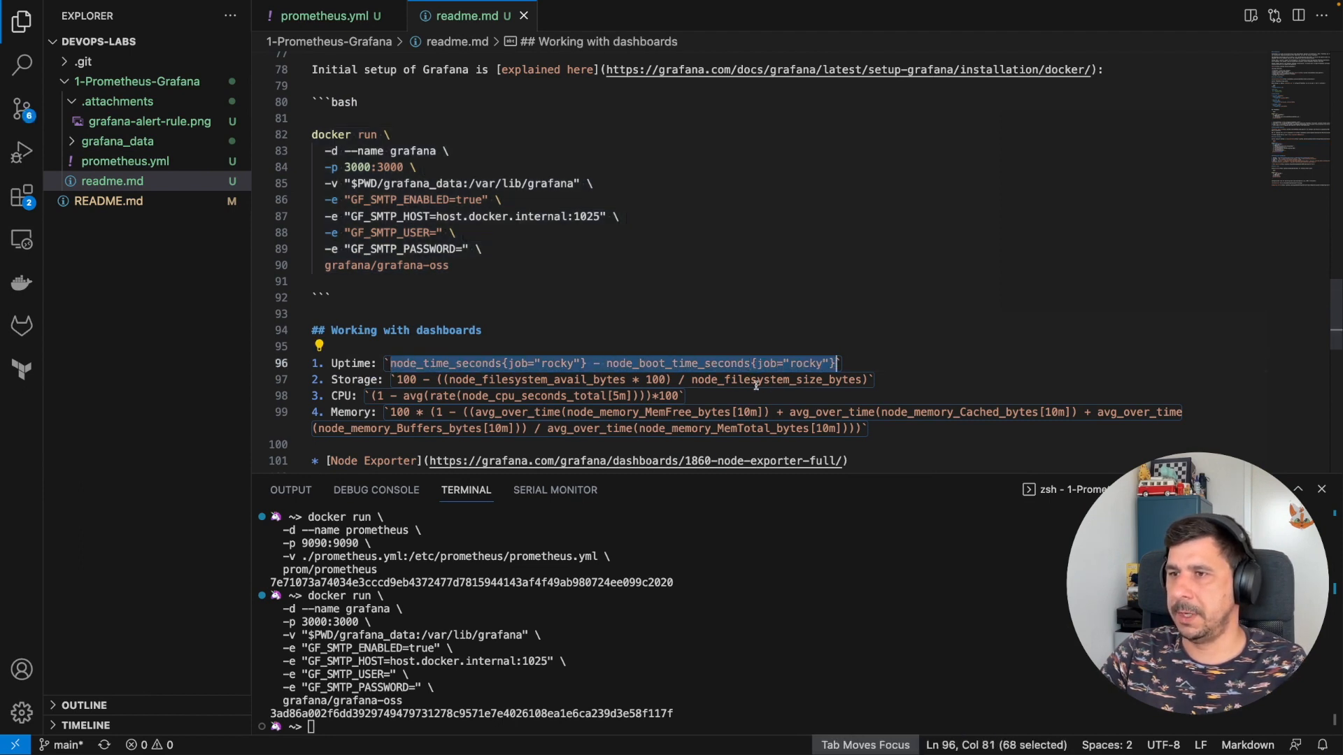
scroll(521, 371, "down", 1)
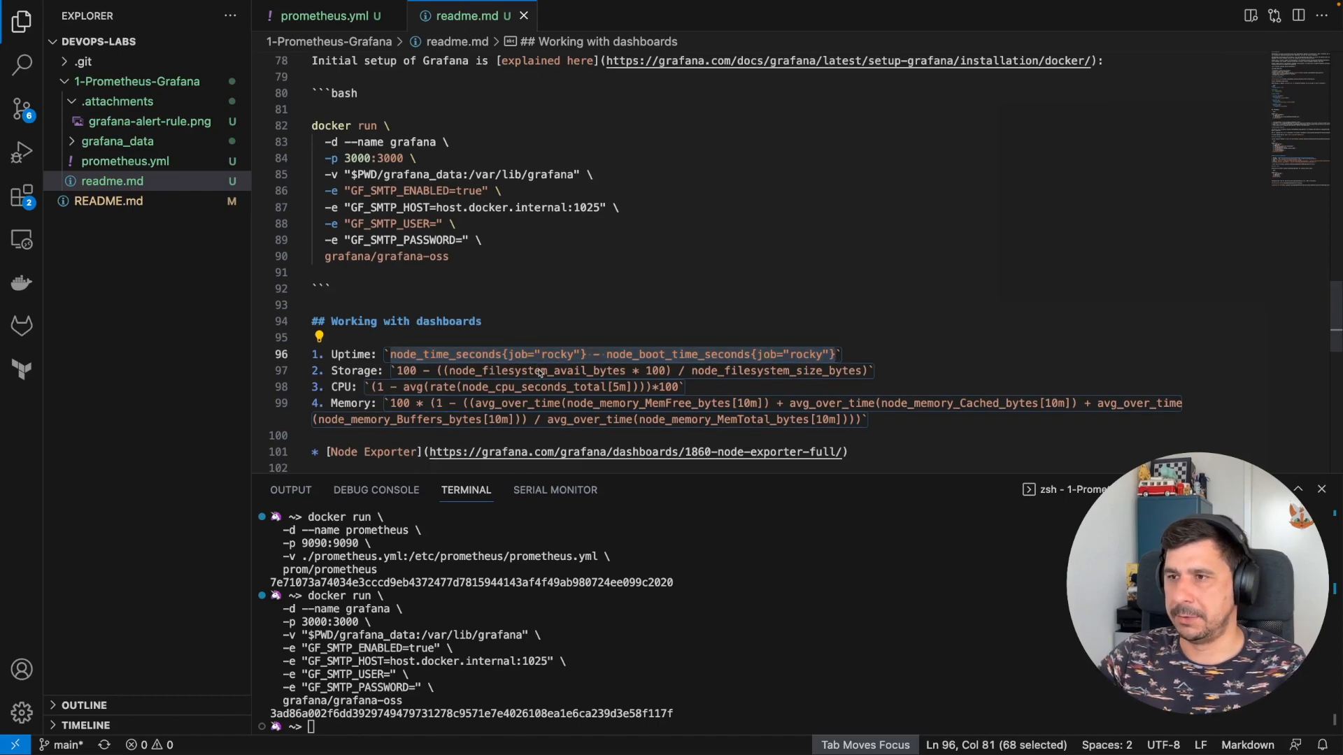
key("ctrl+Right")
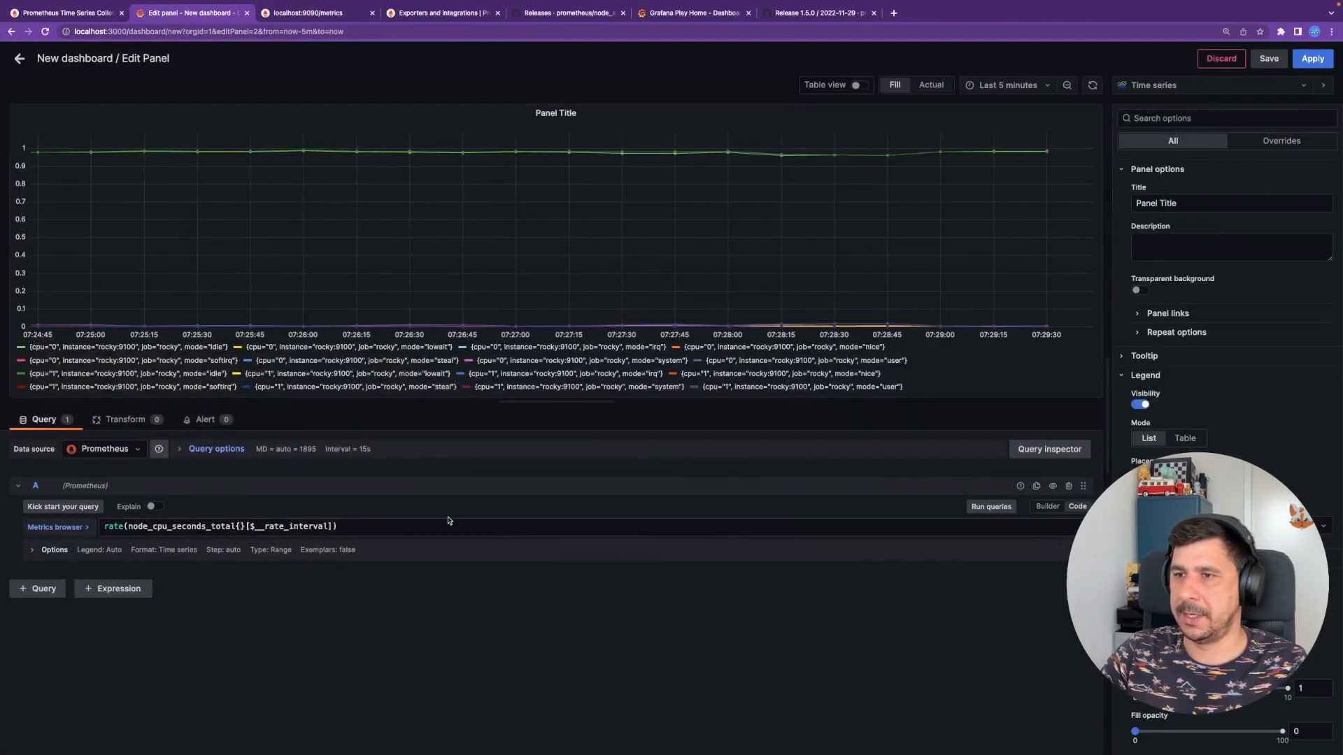
- Replace the panel query with the pasted uptime expression for job rocky and run it
key("ctrl+a")
key("ctrl+v")
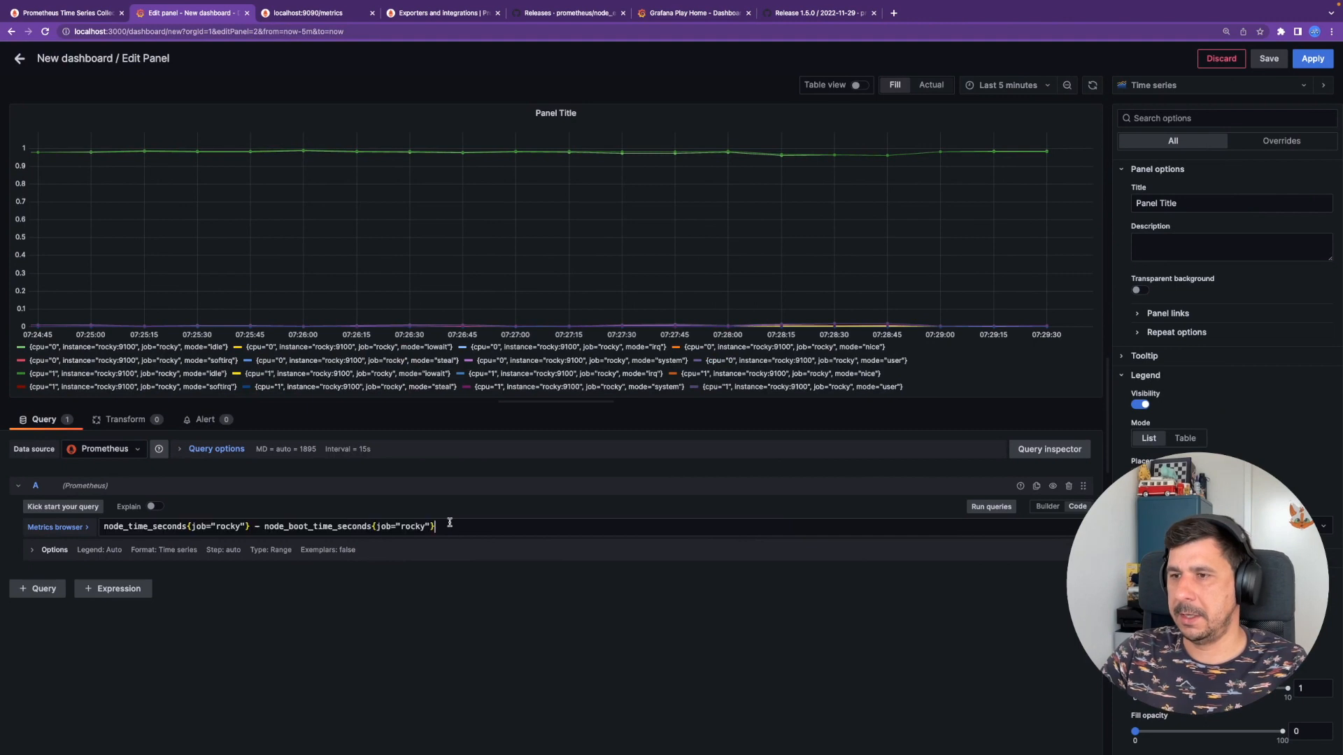
left_click(1005, 508)
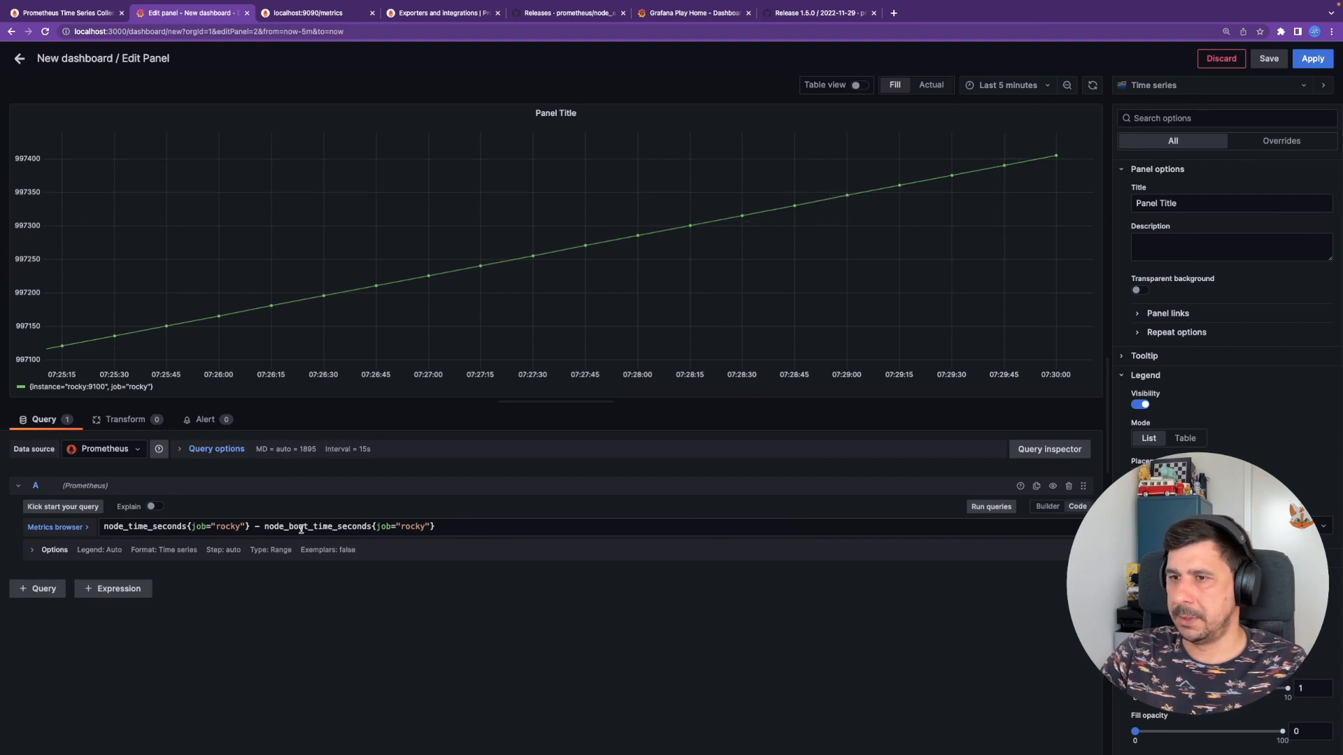
double_click(235, 527)
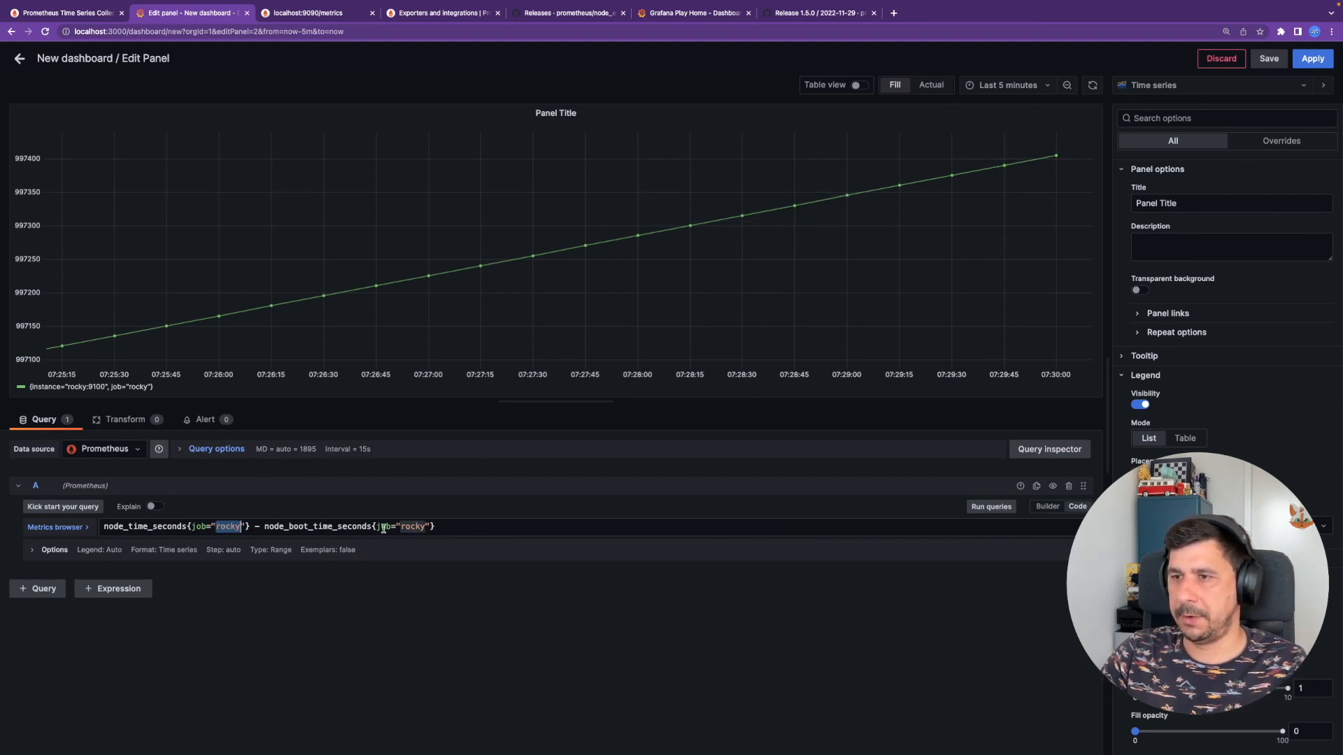
left_click(1232, 526)
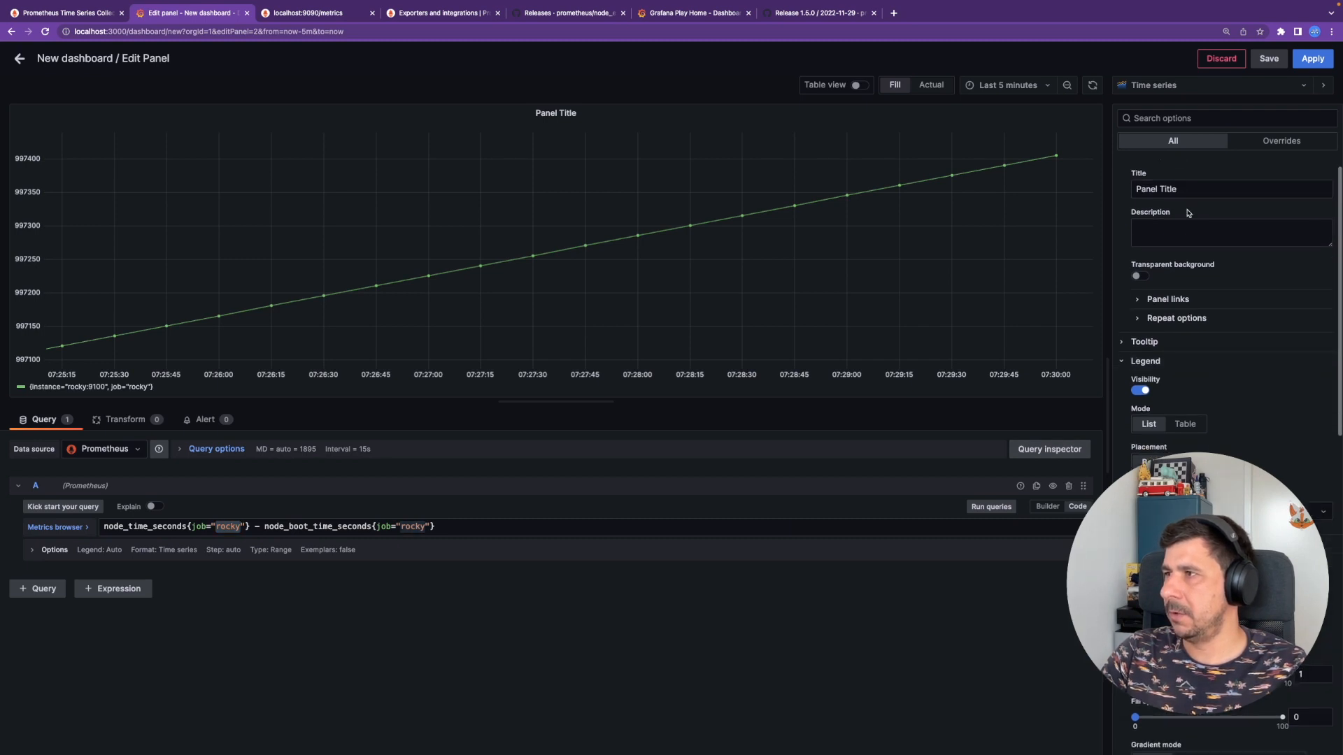
- Retitle the panel 'Node uptime'
double_click(1197, 203)
triple_click(1197, 204)
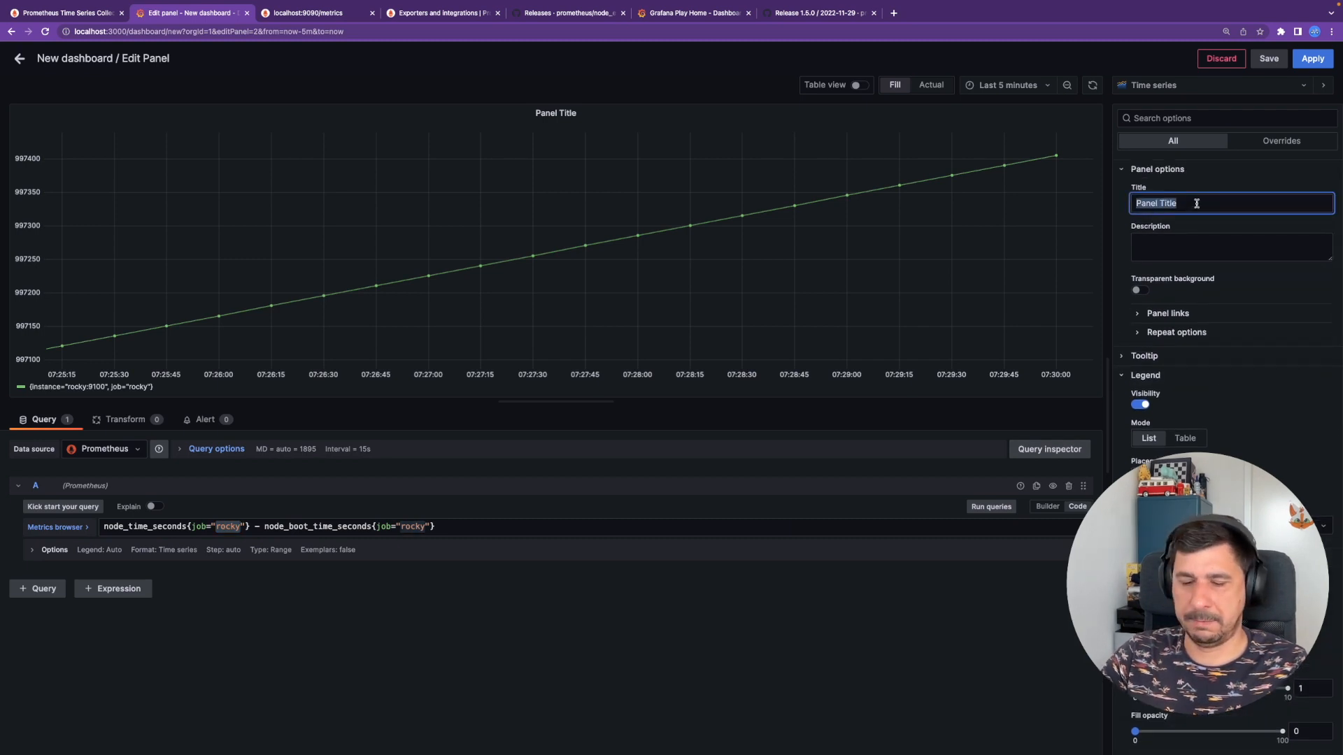
type("Upt")
key("BackSpace")
type("t")
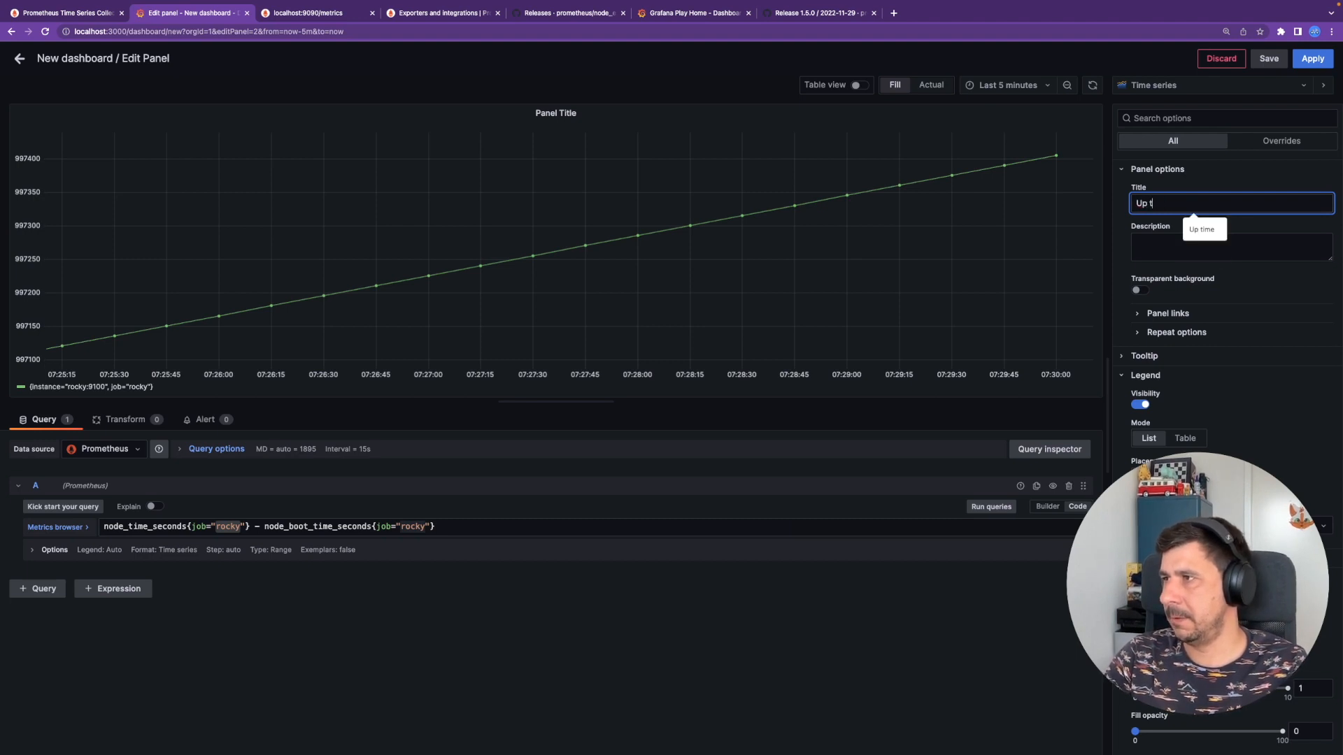
key("BackSpace")
key("BackSpace")
key("BackSpace")
key("BackSpace")
type("Node upt")
key("BackSpace")
type("uptime")
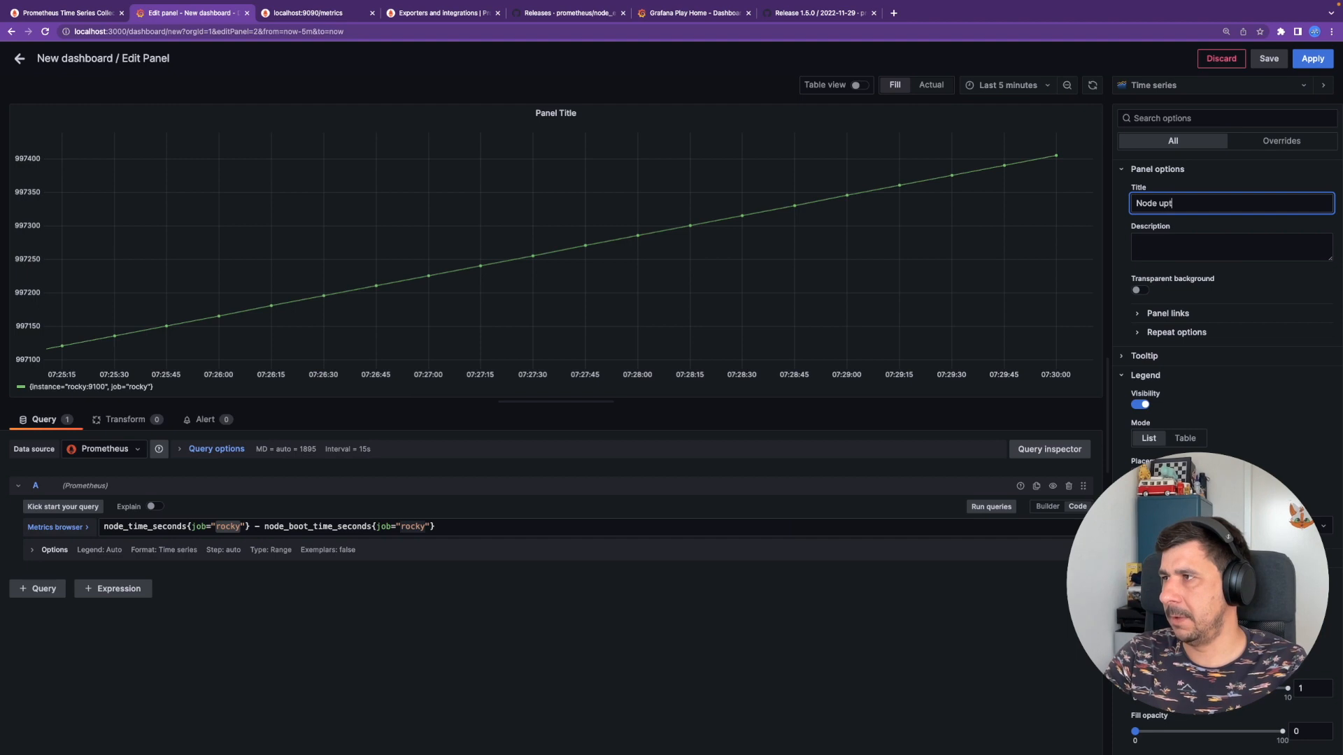
key("BackSpace")
key("BackSpace")
type("me")
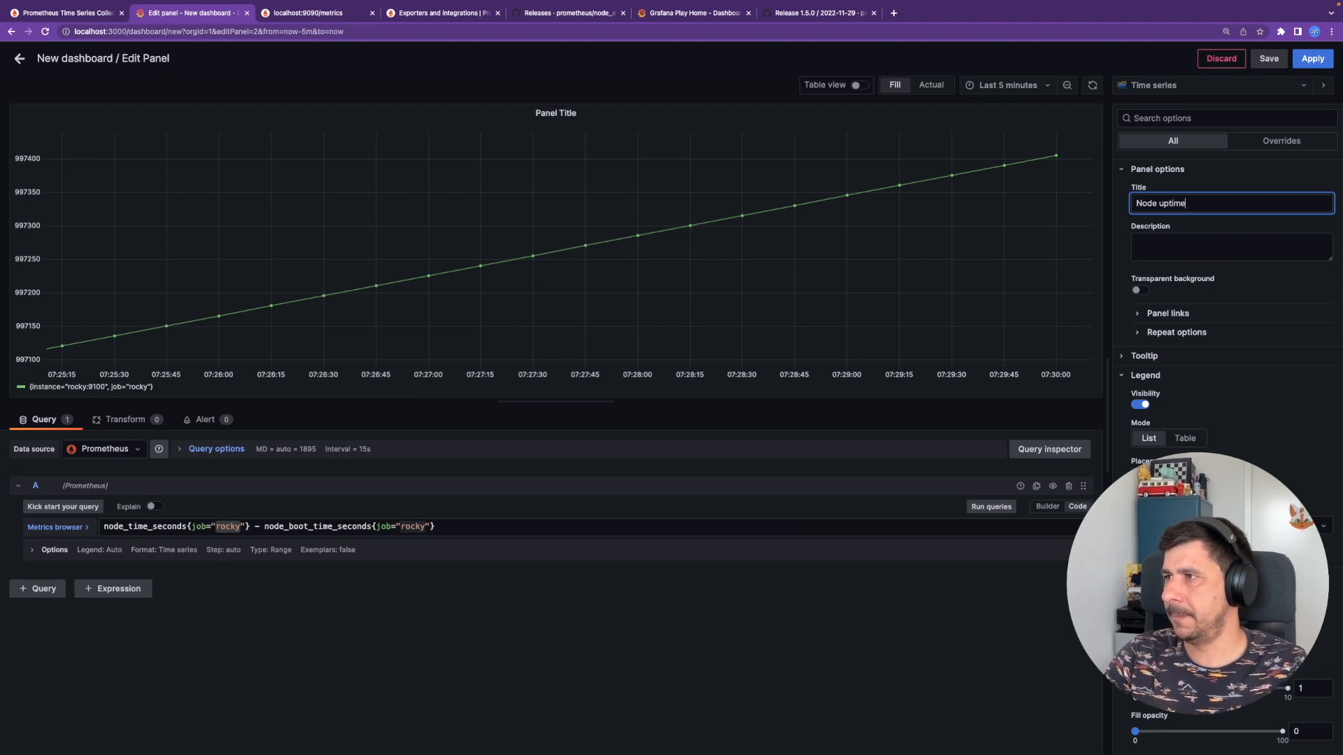
key("Tab")
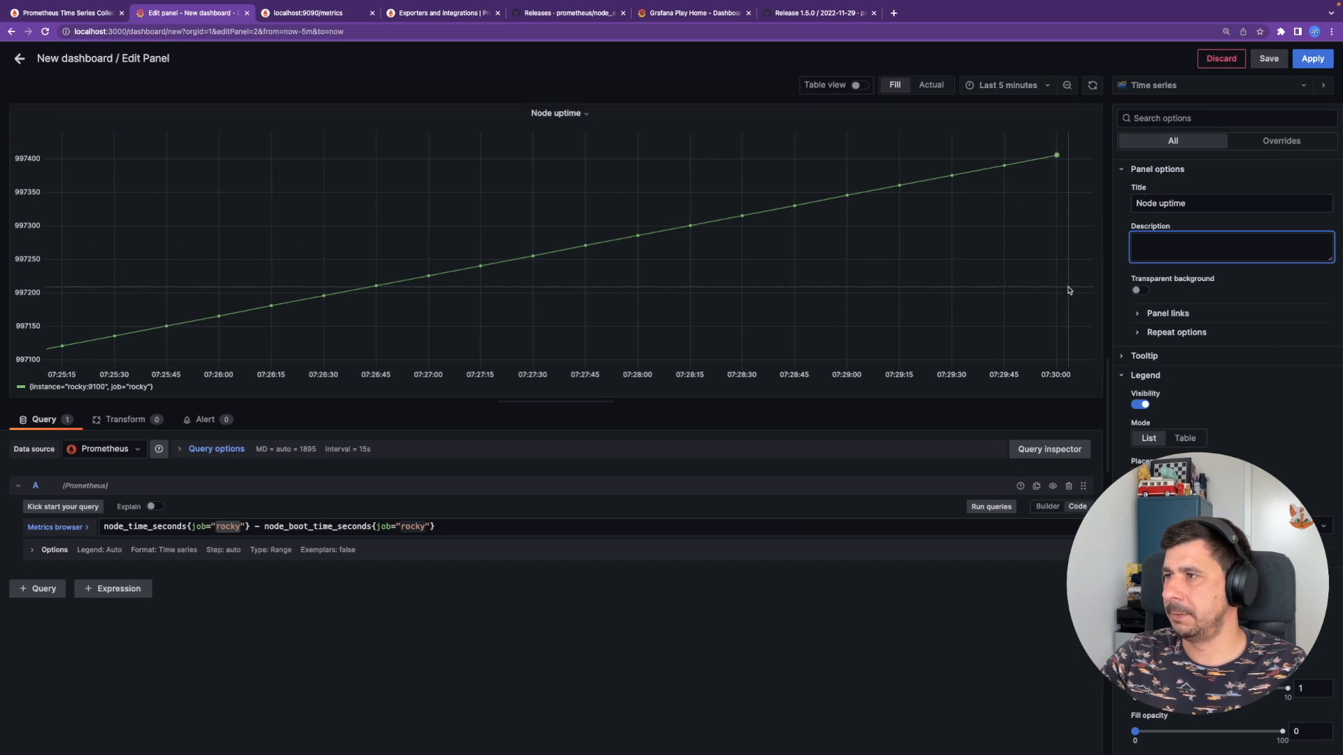
- Set the Node uptime unit to seconds (s), reading about 1.65 week, and open the visualization picker
left_click(1123, 175)
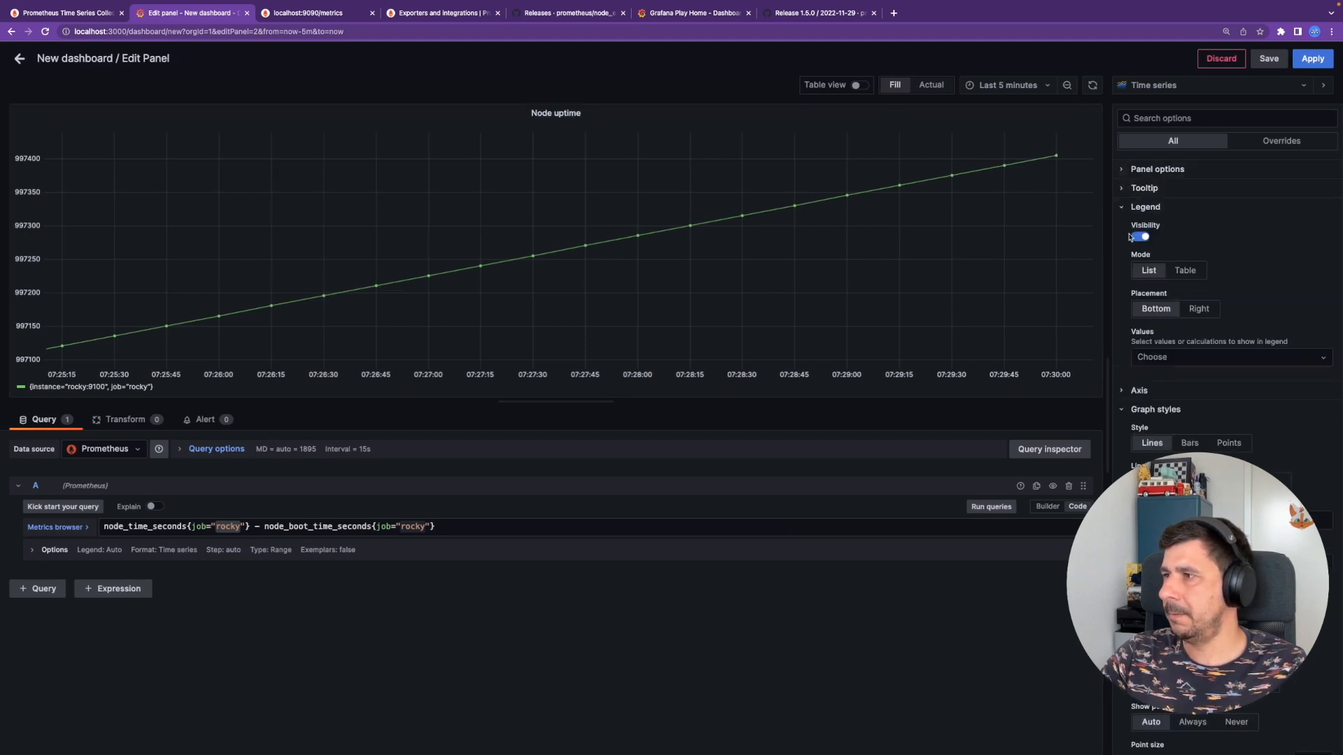
scroll(1152, 383, "down", 5)
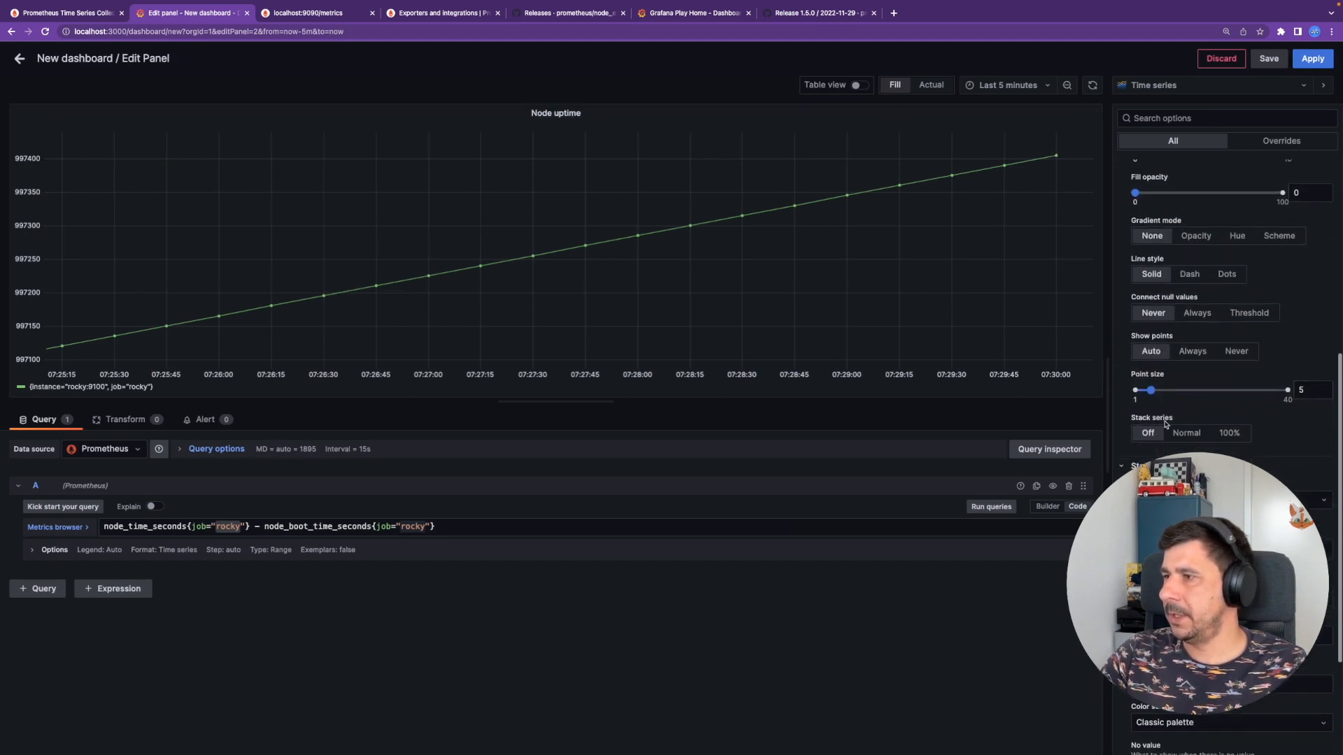
left_click(1213, 499)
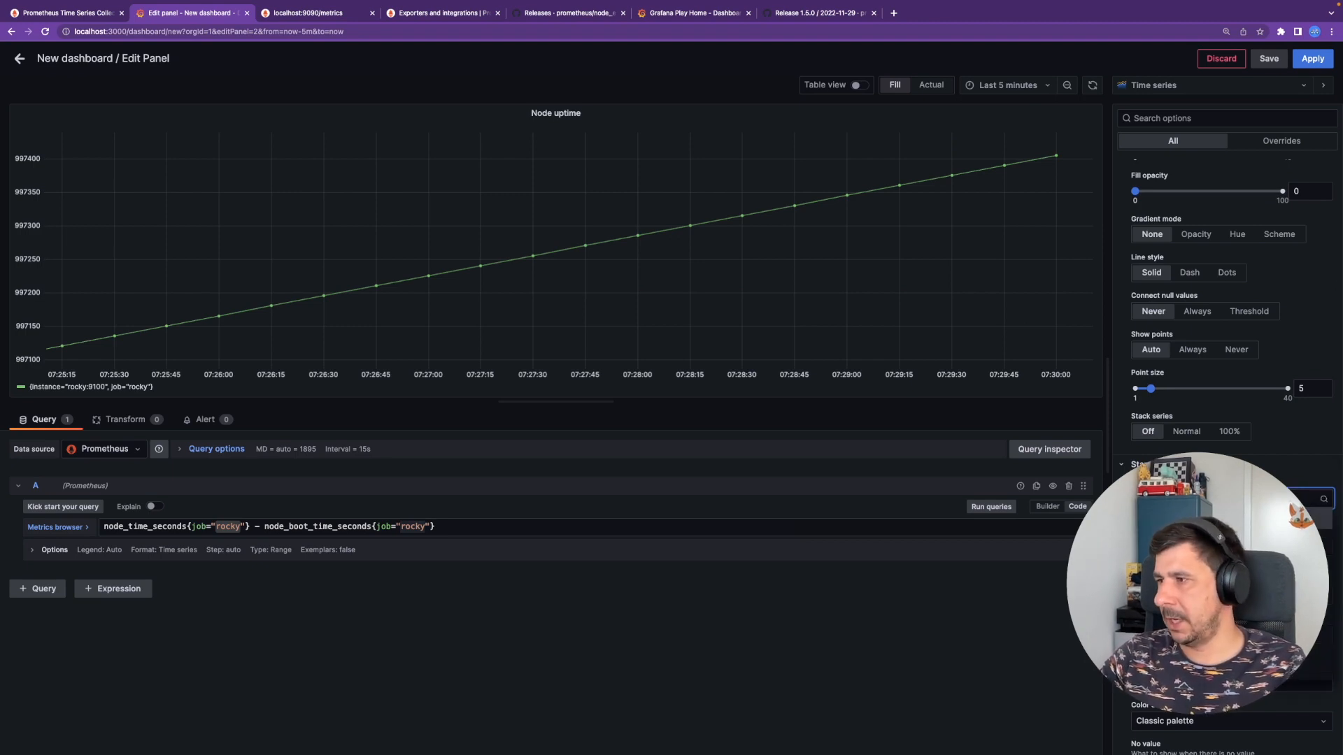
left_click(1214, 634)
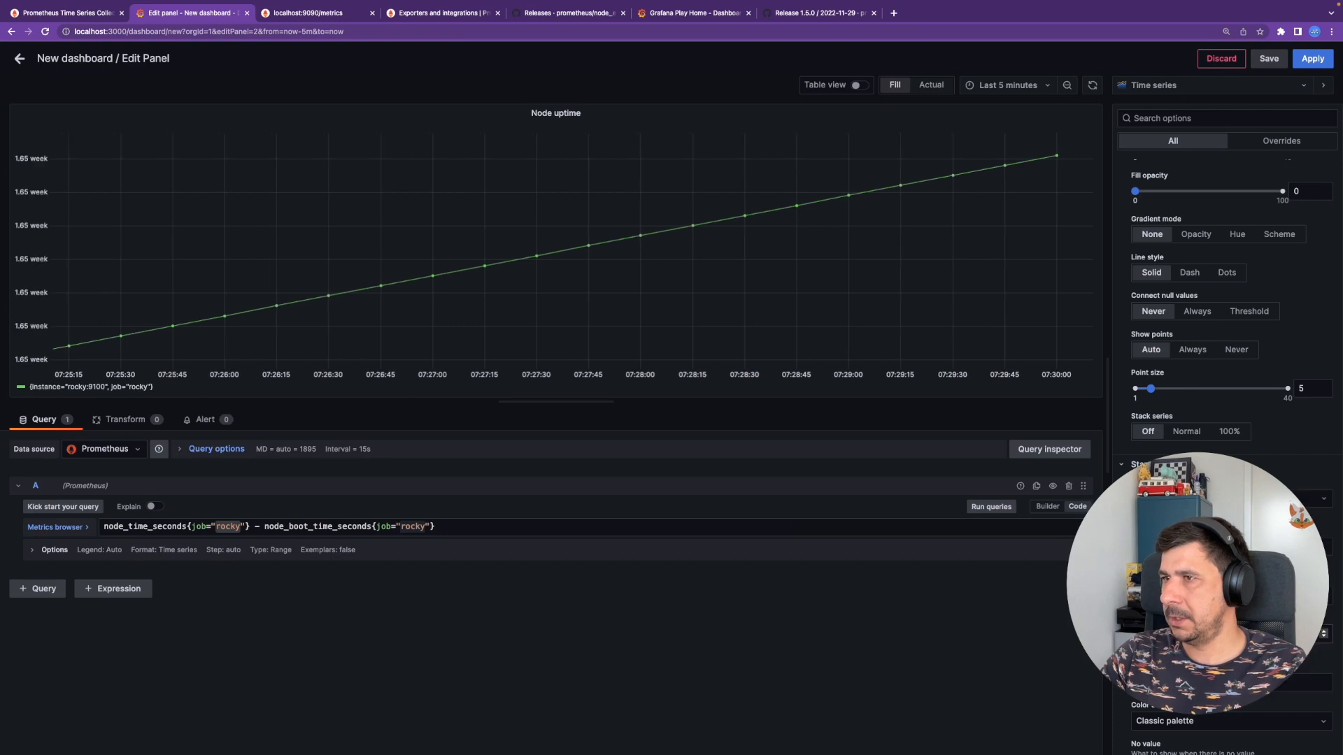
scroll(1131, 383, "down", 2)
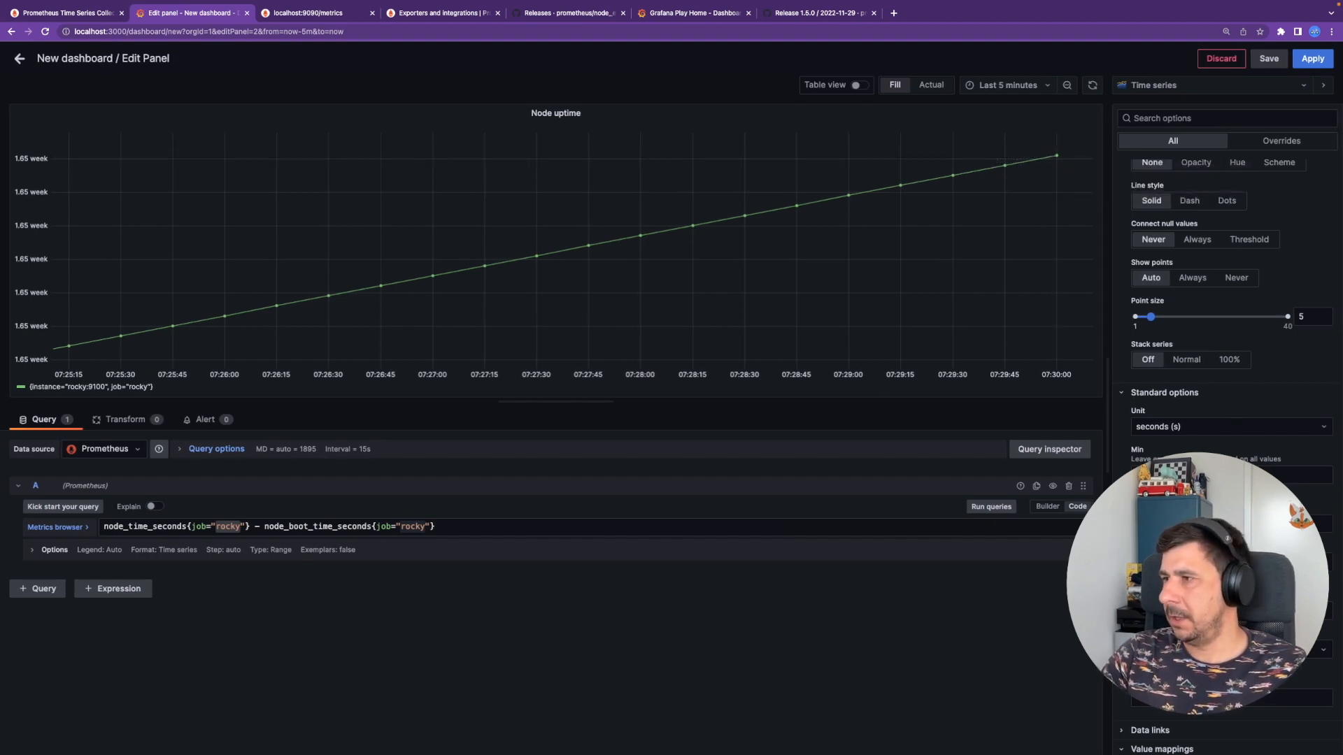
scroll(1224, 349, "up", 6)
left_click(1180, 89)
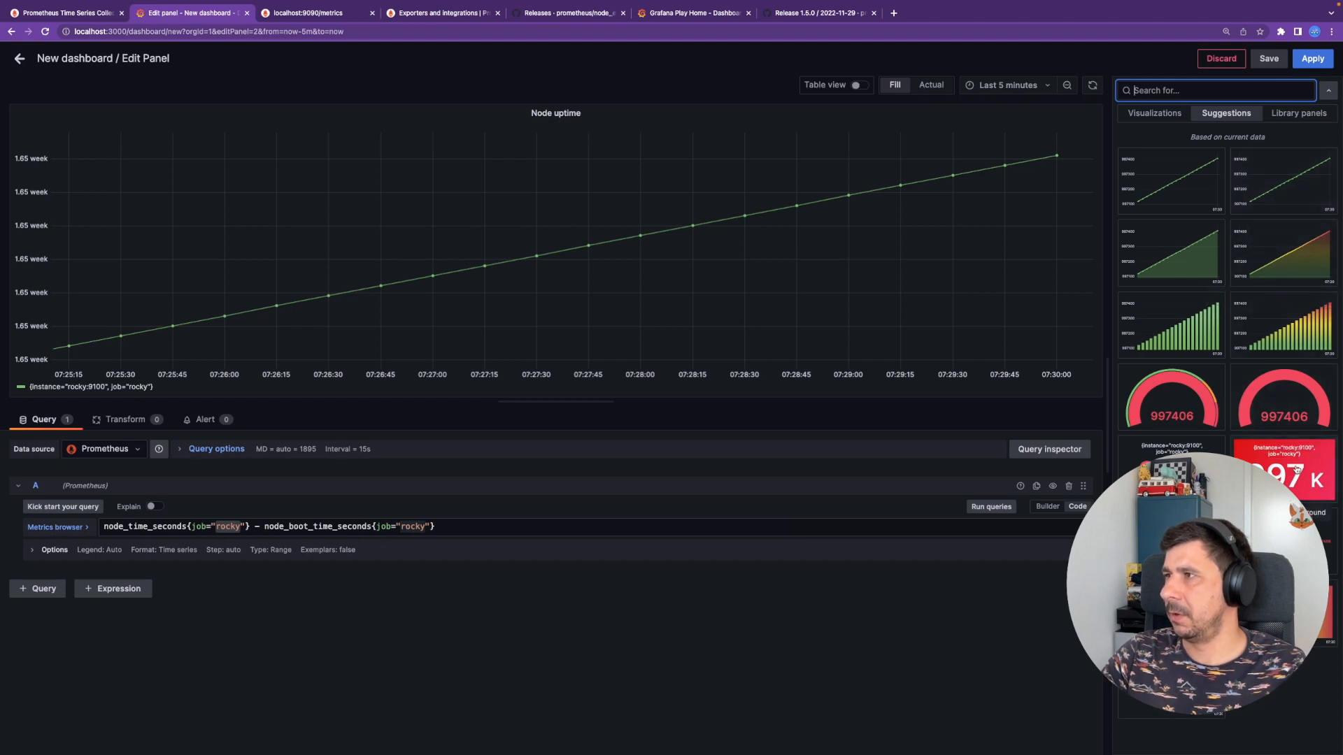
- Make the uptime panel a Stat with Graph mode None and apply it to the dashboard
left_click(1147, 114)
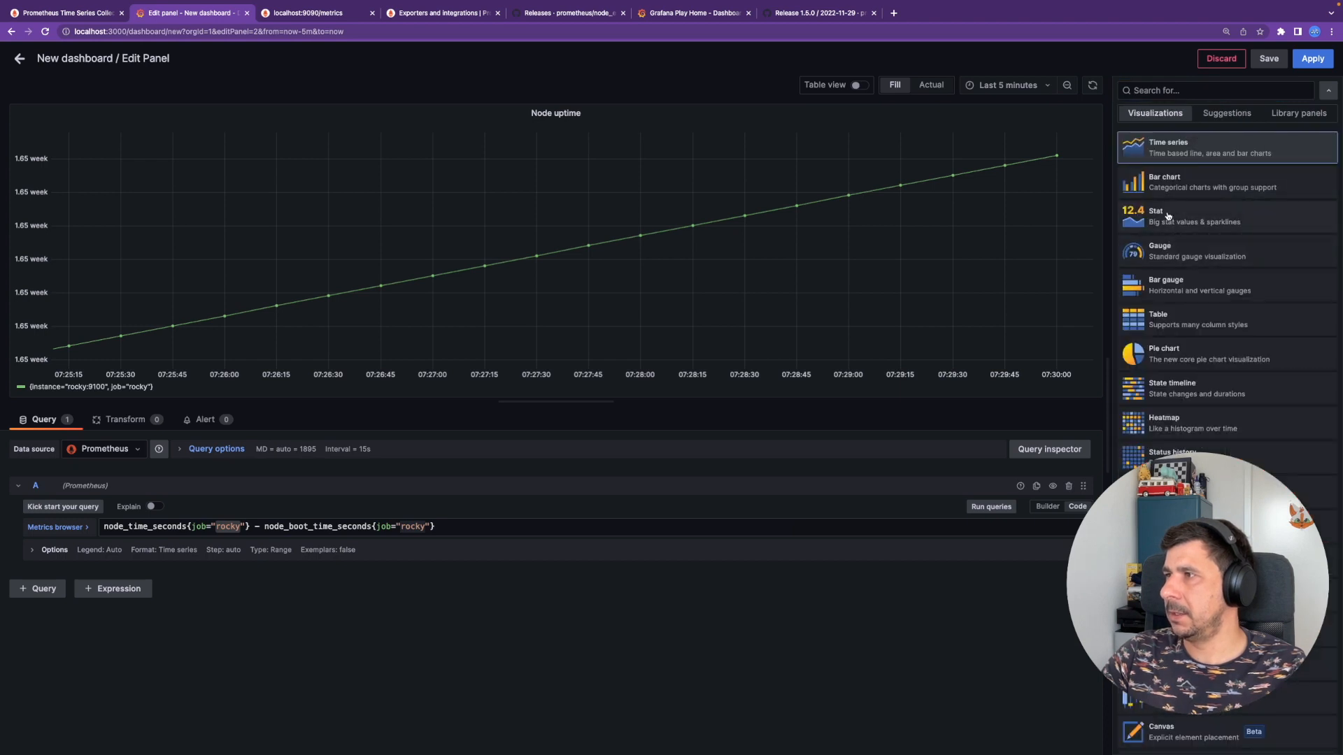
left_click(1167, 216)
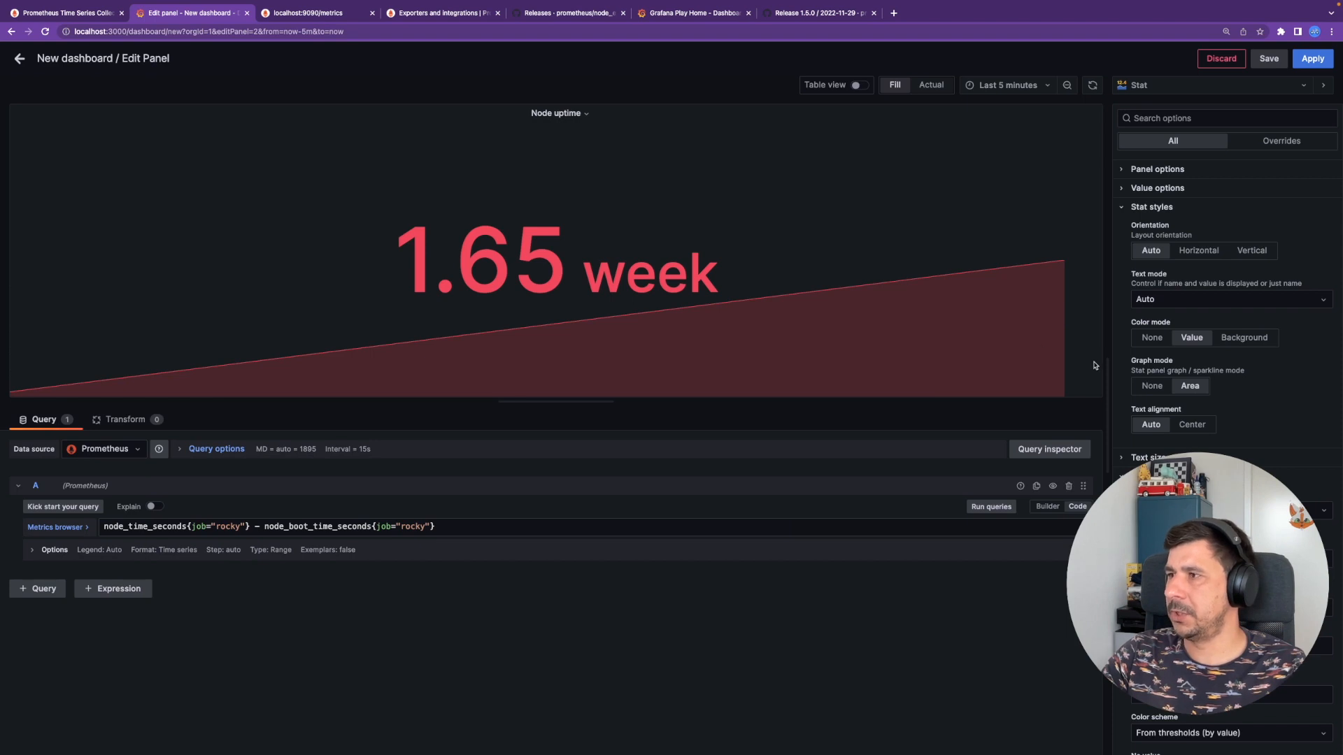
left_click(1151, 387)
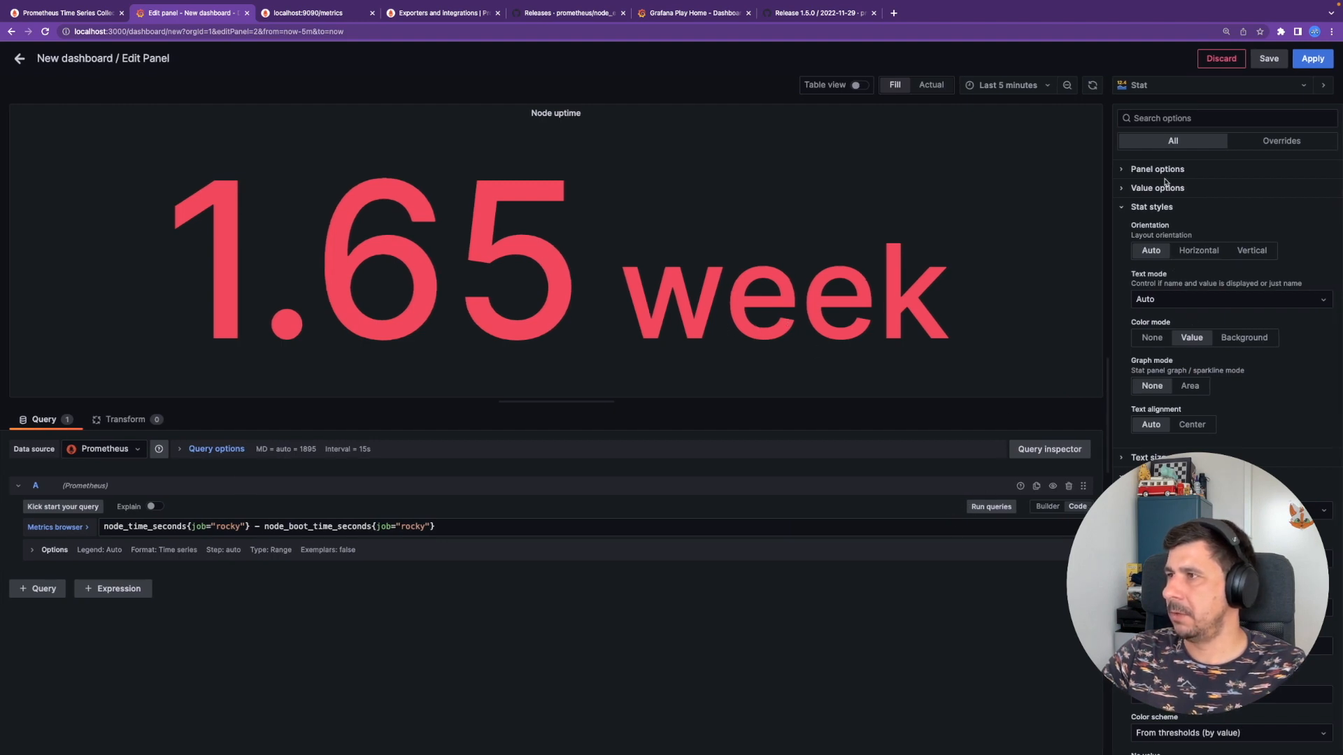
left_click(1122, 207)
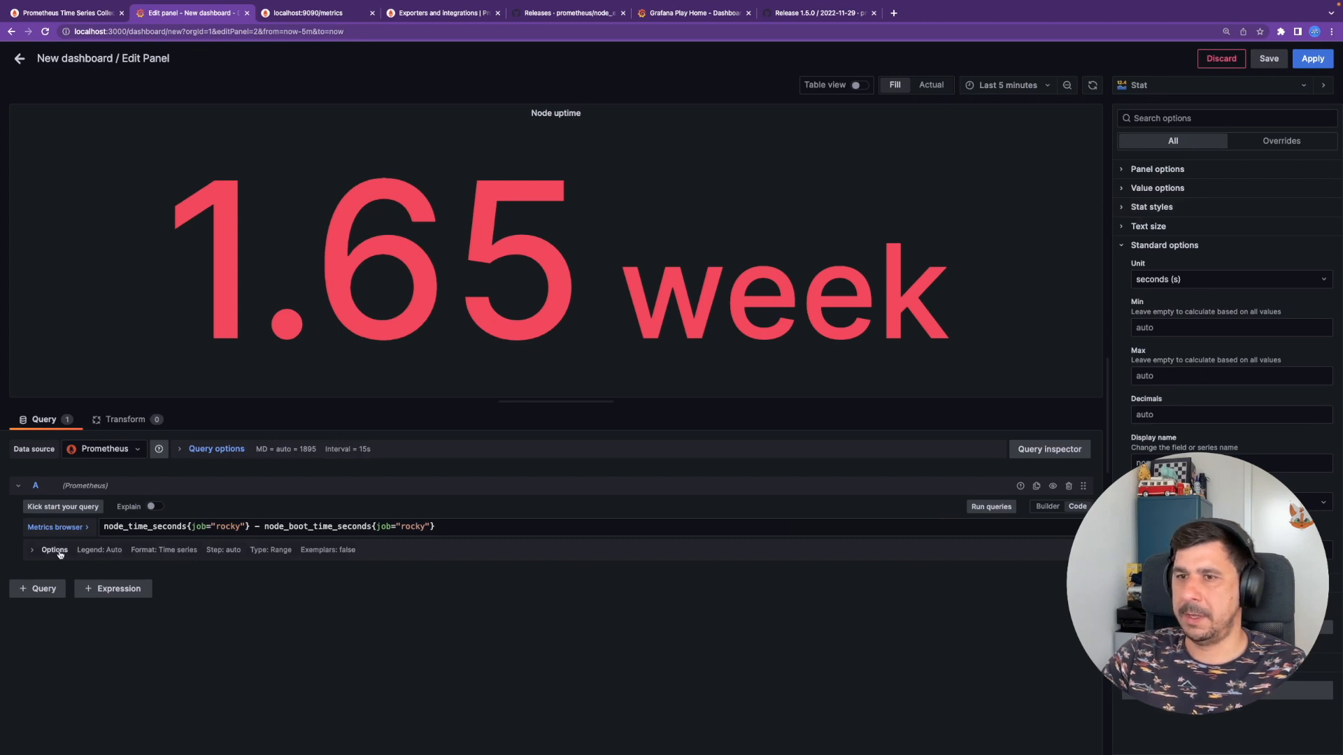
left_click(34, 552)
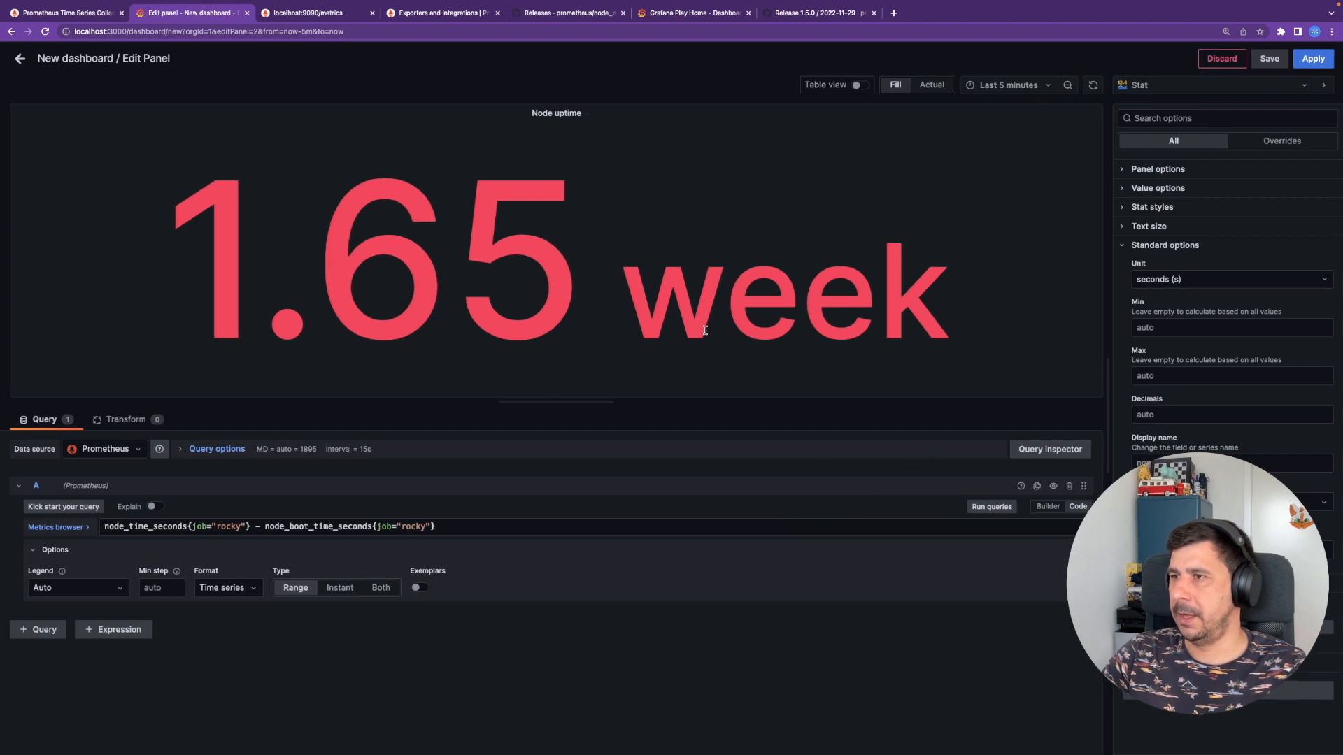
left_click(1312, 59)
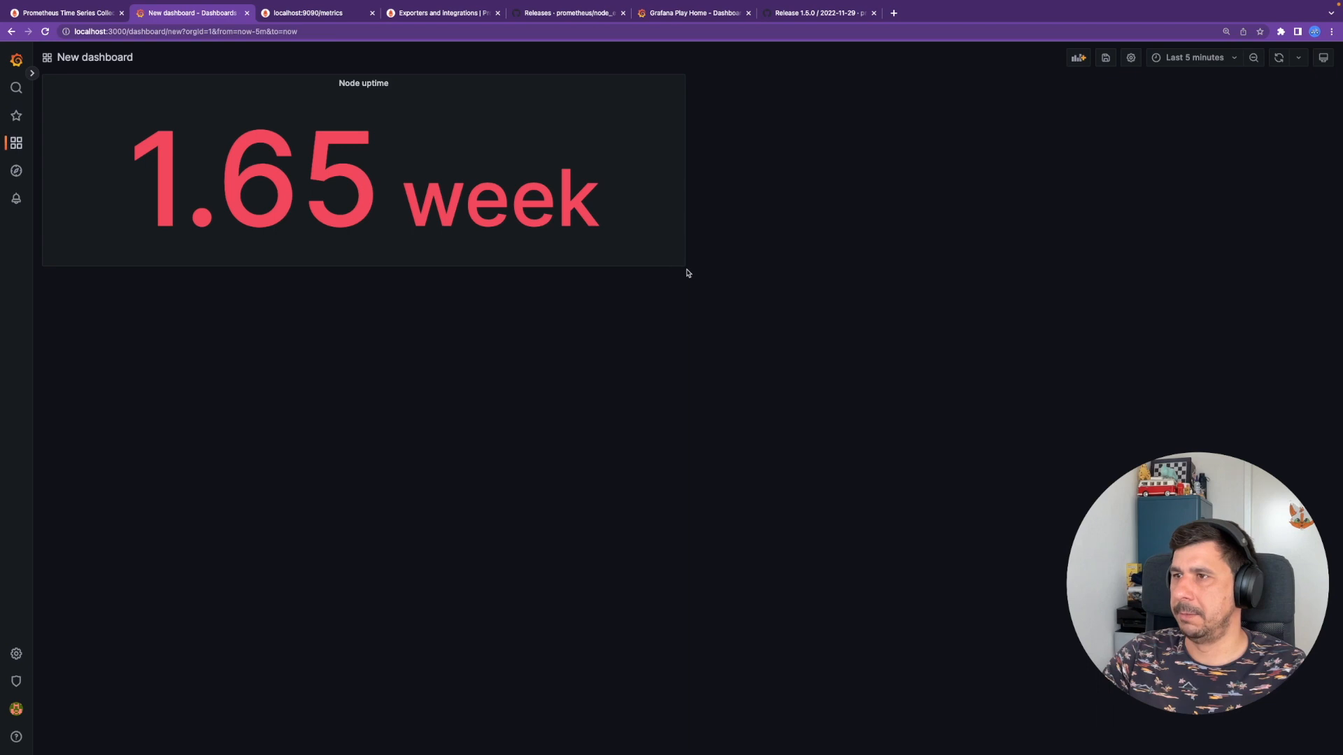
- Shrink the Node uptime tile and add a new empty panel to the dashboard
left_click_drag(685, 267, 180, 144)
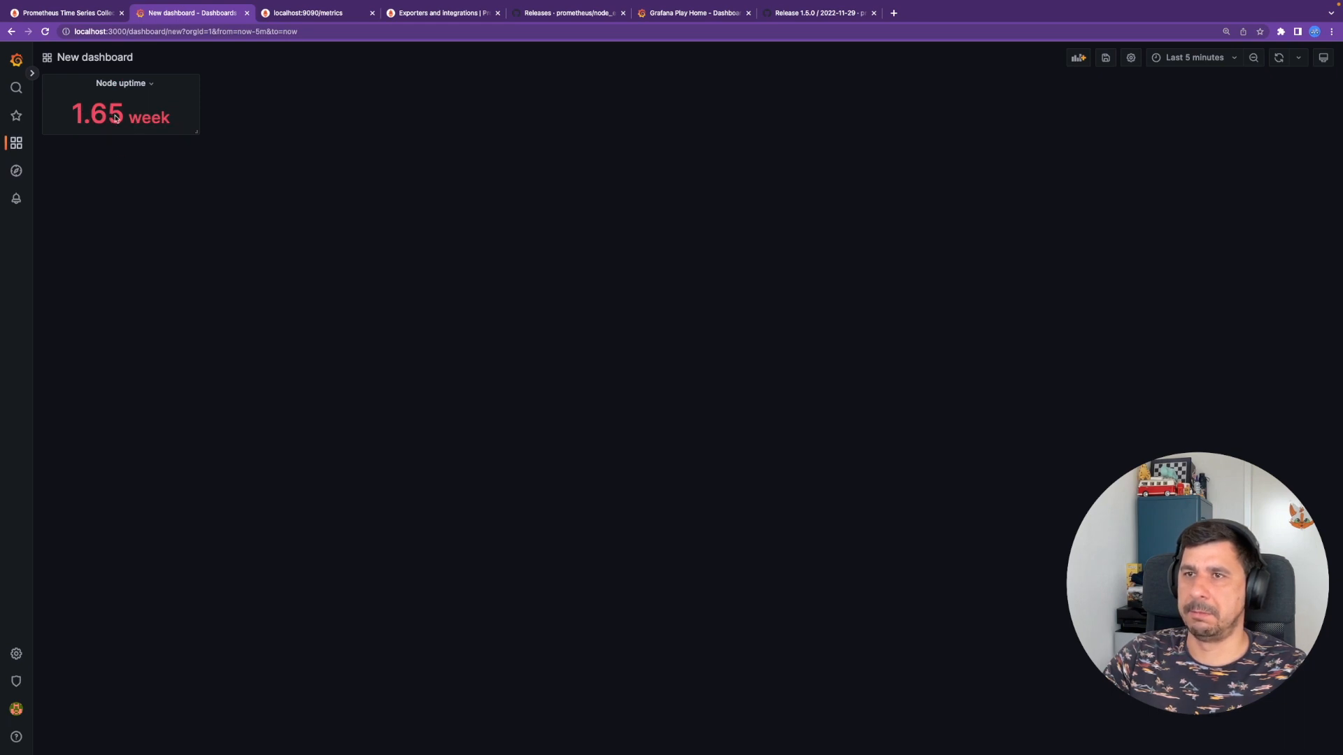
left_click(1078, 58)
left_click(225, 138)
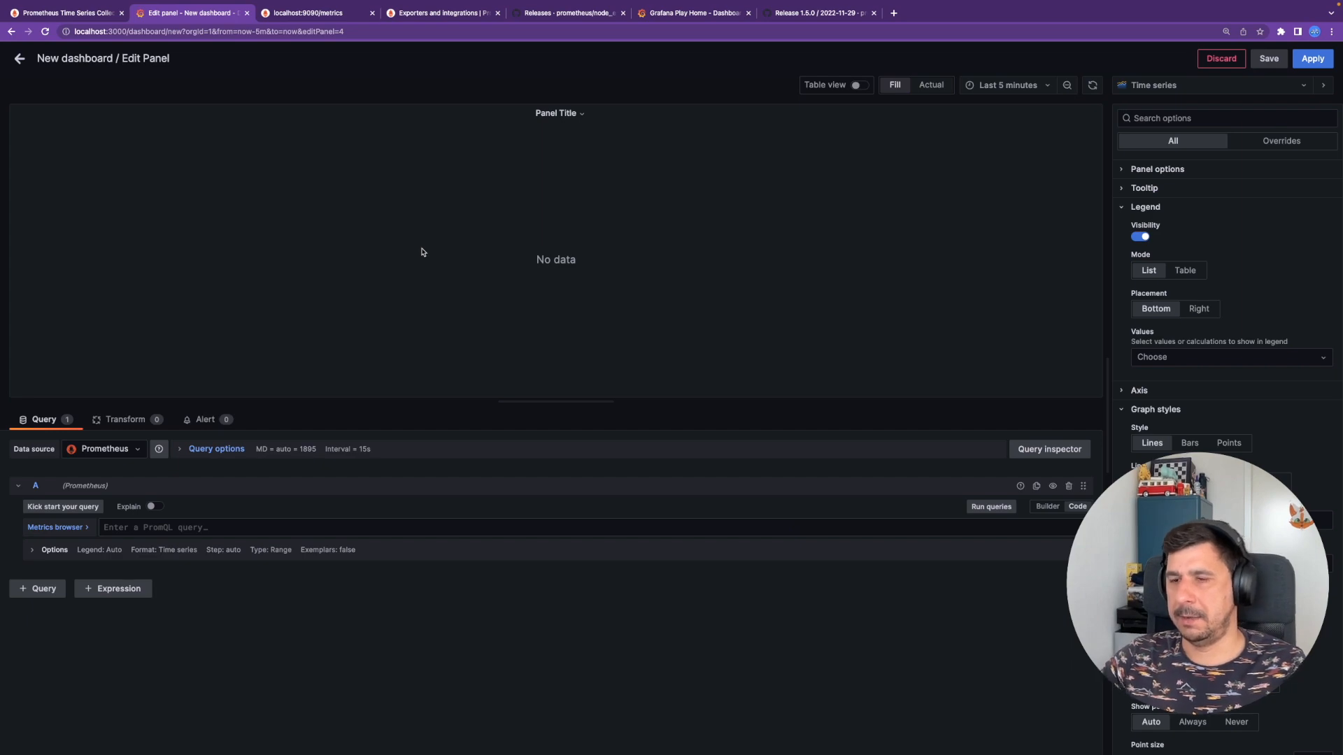
- Paste the storage expression from readme.md line 97 into the new panel's query and run it
key("super+Tab")
left_click_drag(397, 371, 867, 373)
key("super+c")
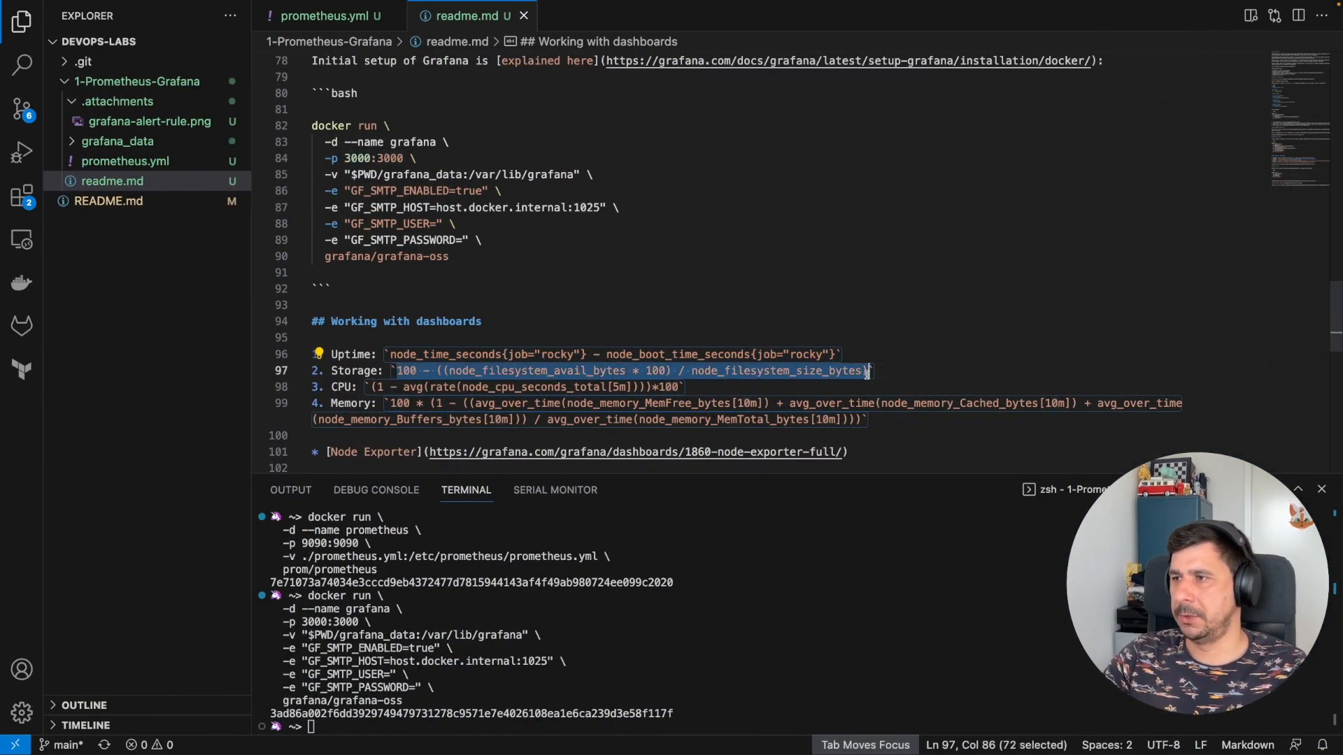
key("super+Tab")
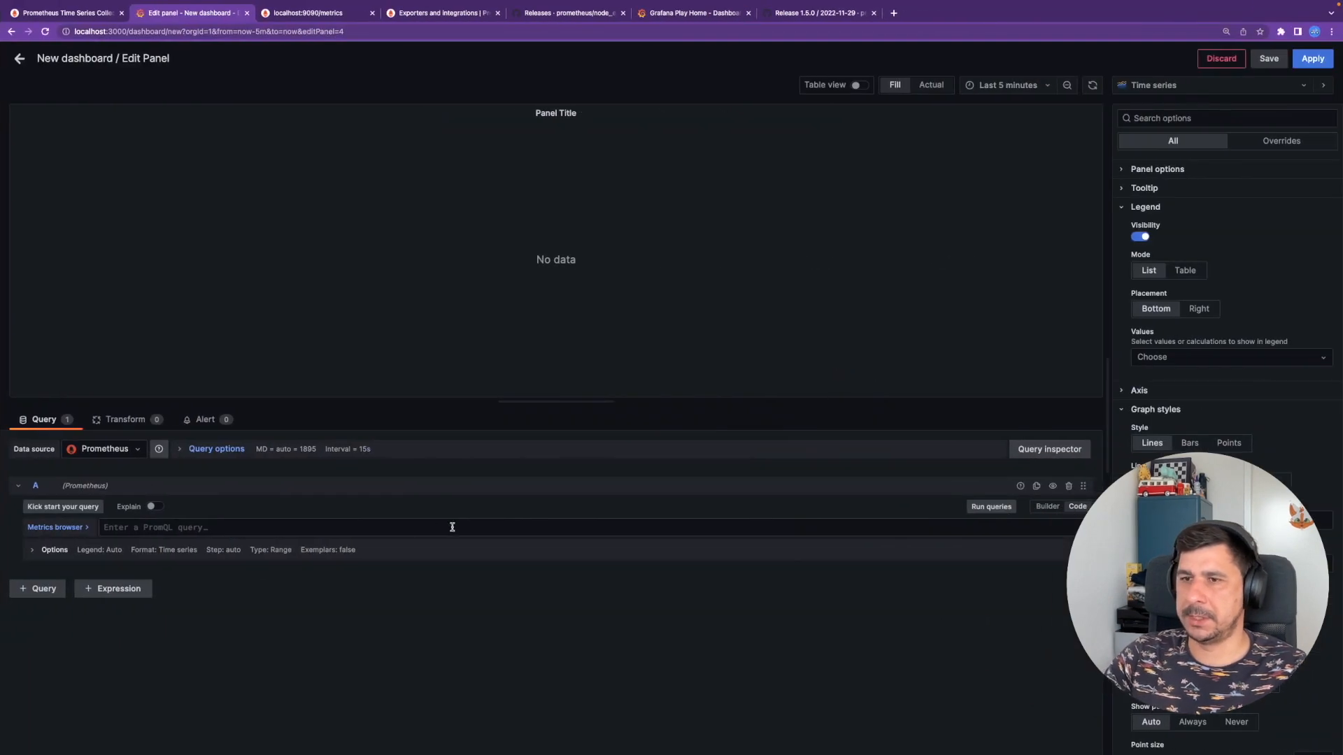
key("super+v")
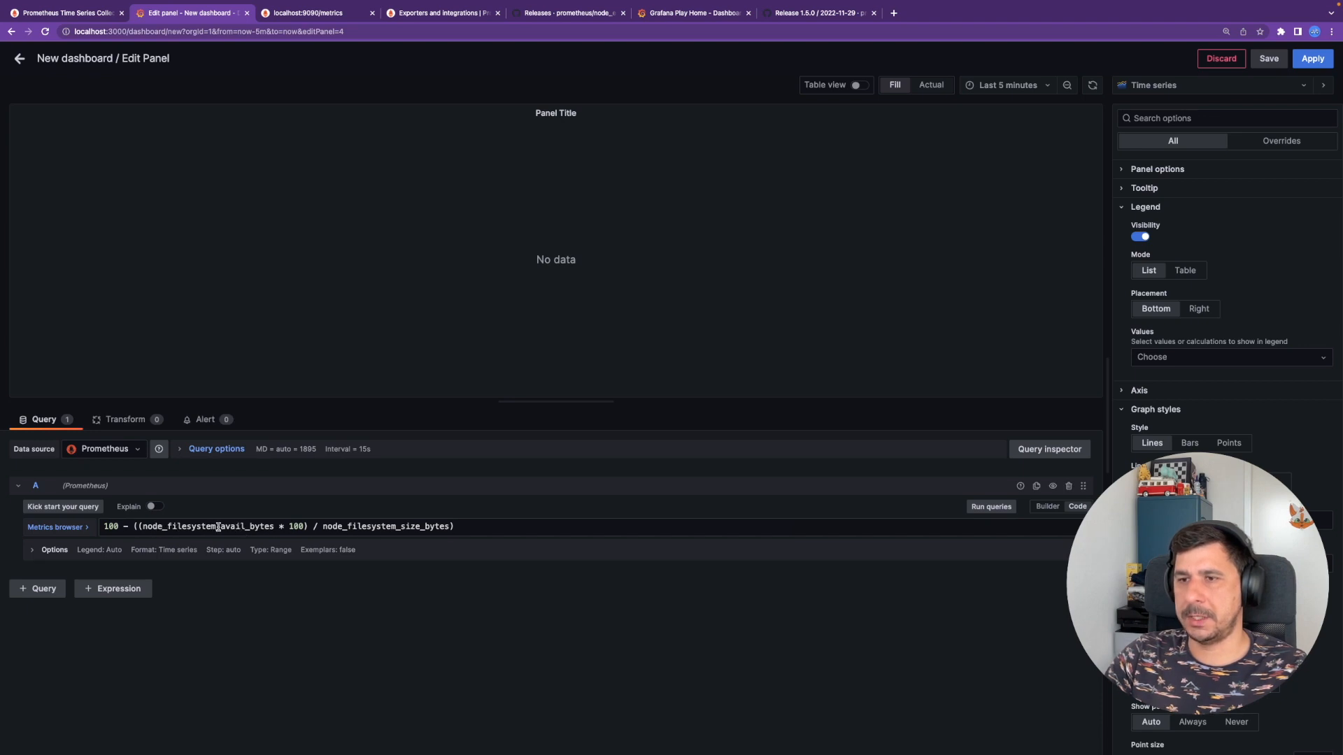
double_click(166, 527)
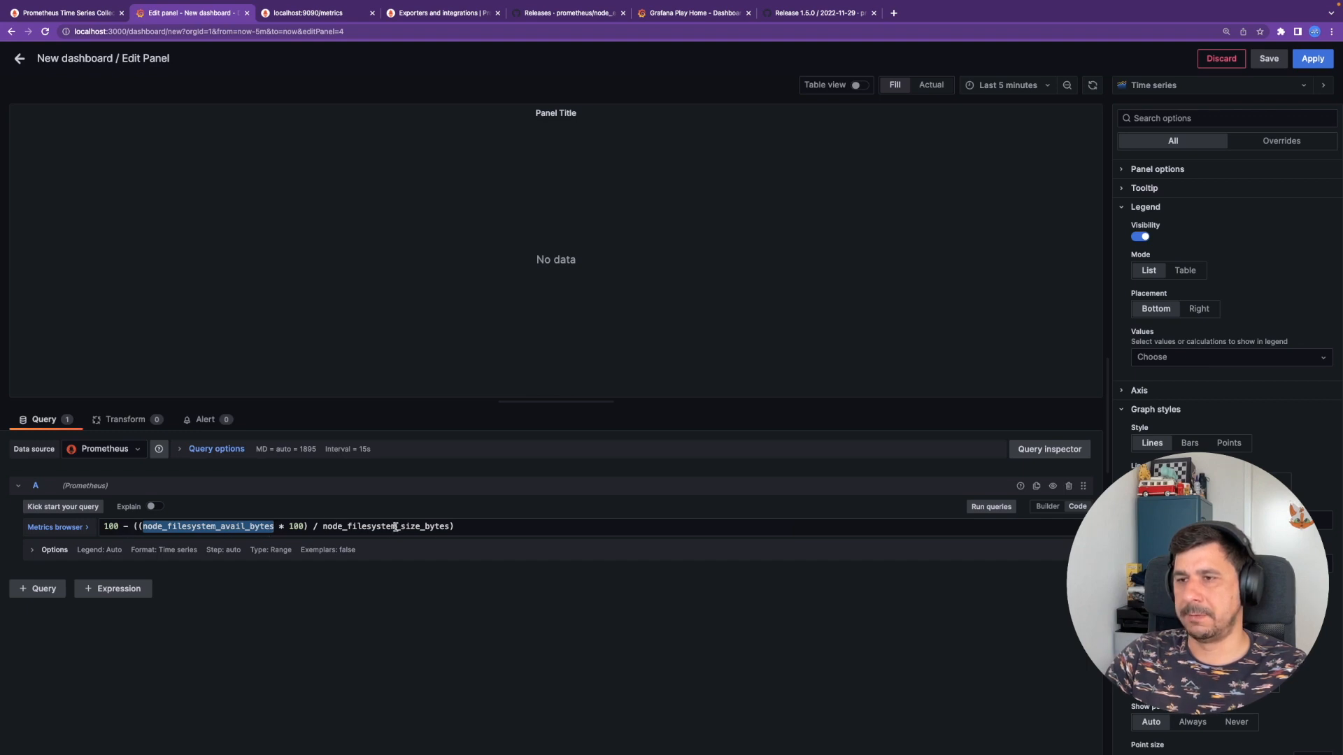
left_click(981, 508)
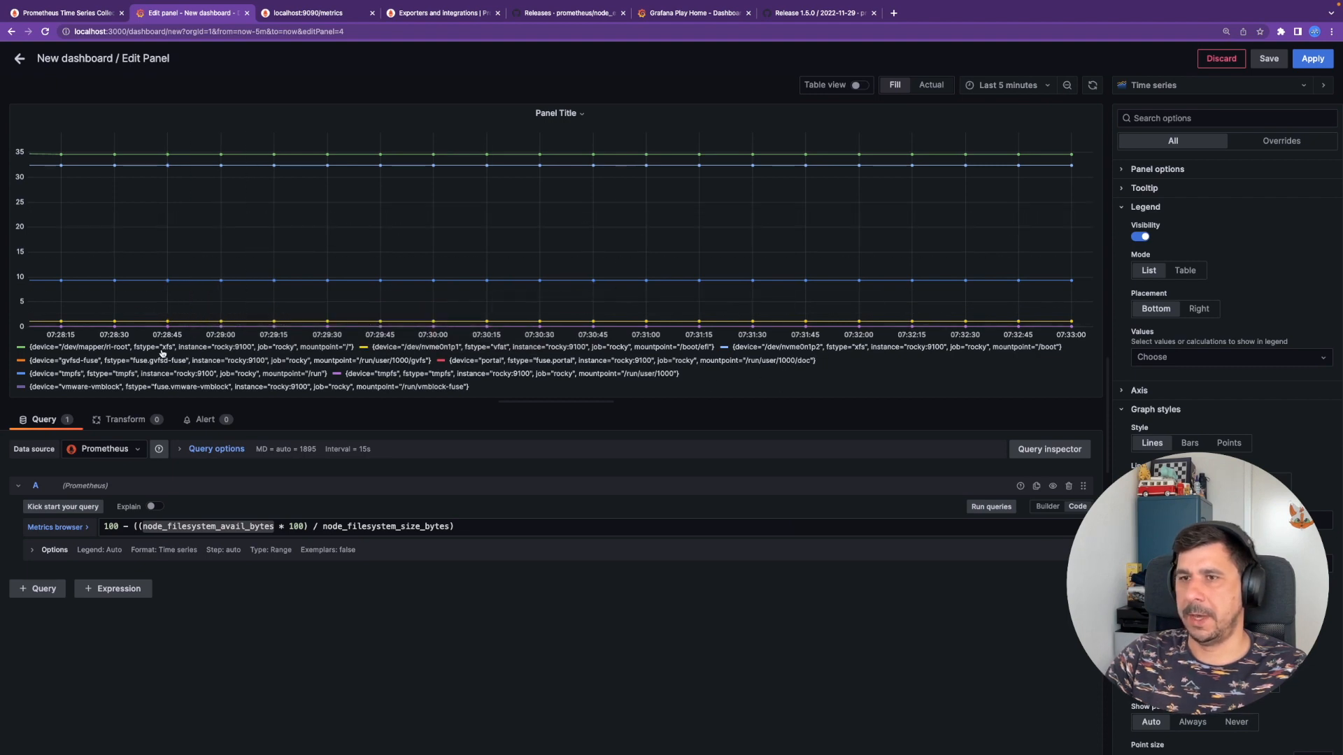
- Set the query legend to Custom {{mountpoint}} so series read /, /boot and /run
left_click(34, 551)
left_click(85, 589)
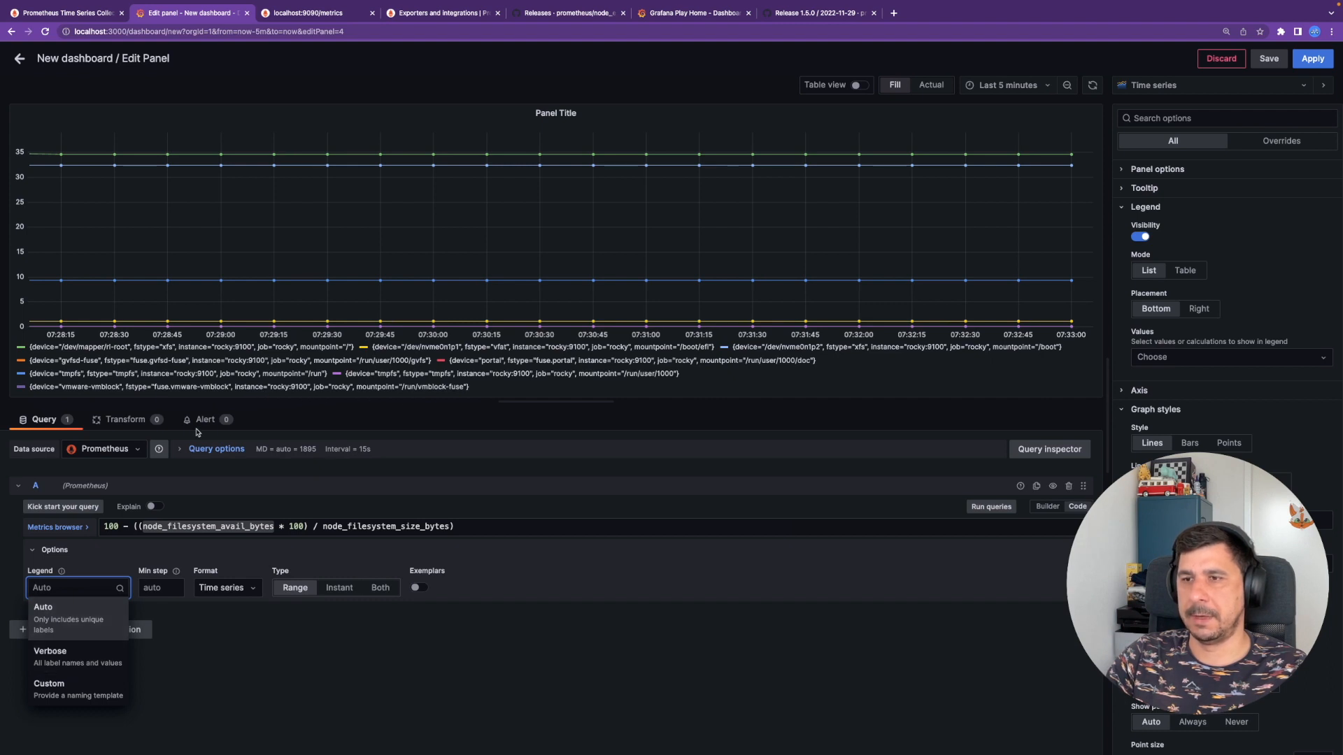
left_click(49, 685)
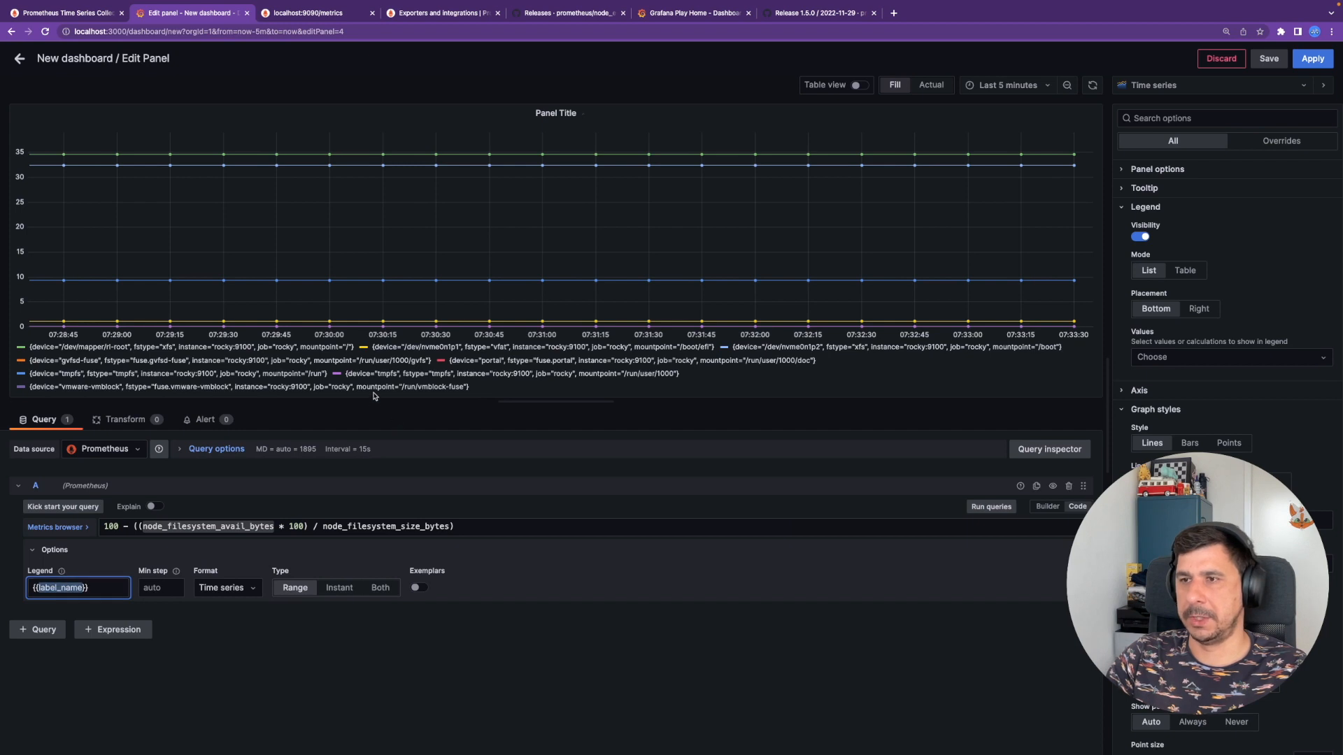
type("mount")
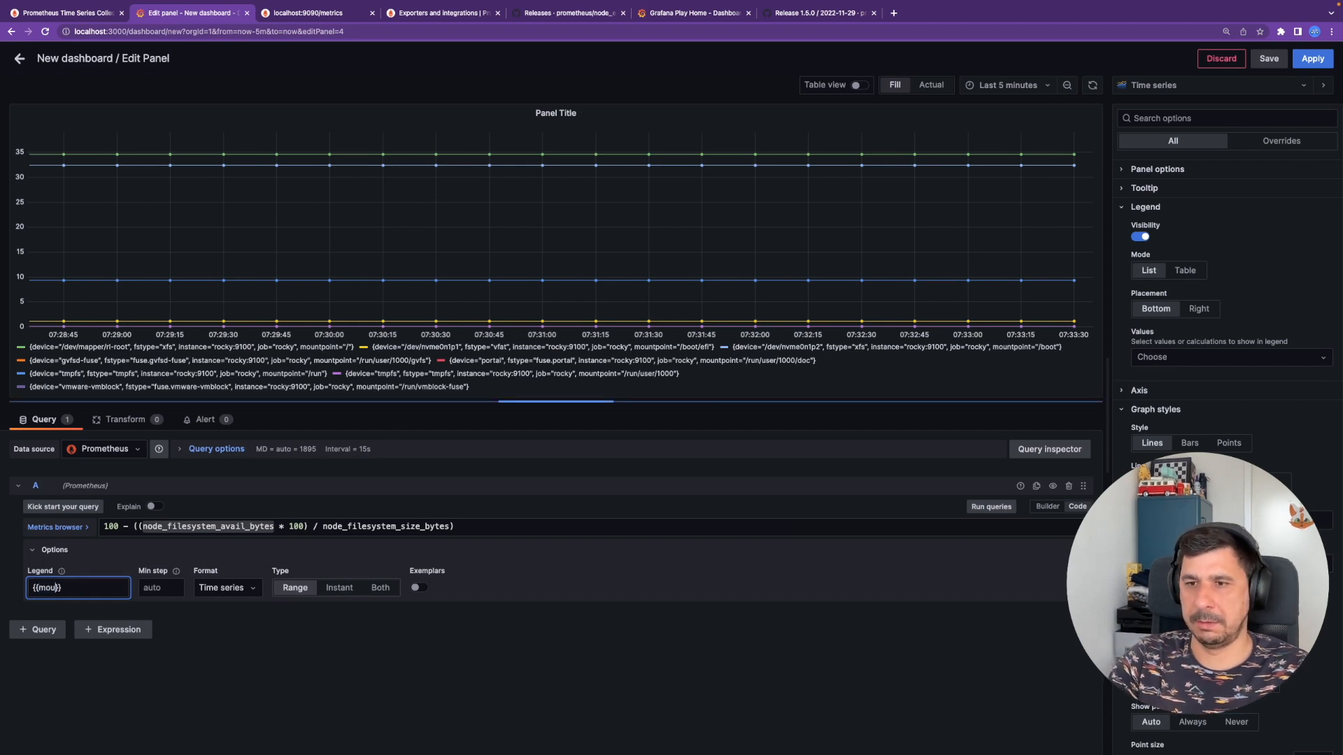
type("point")
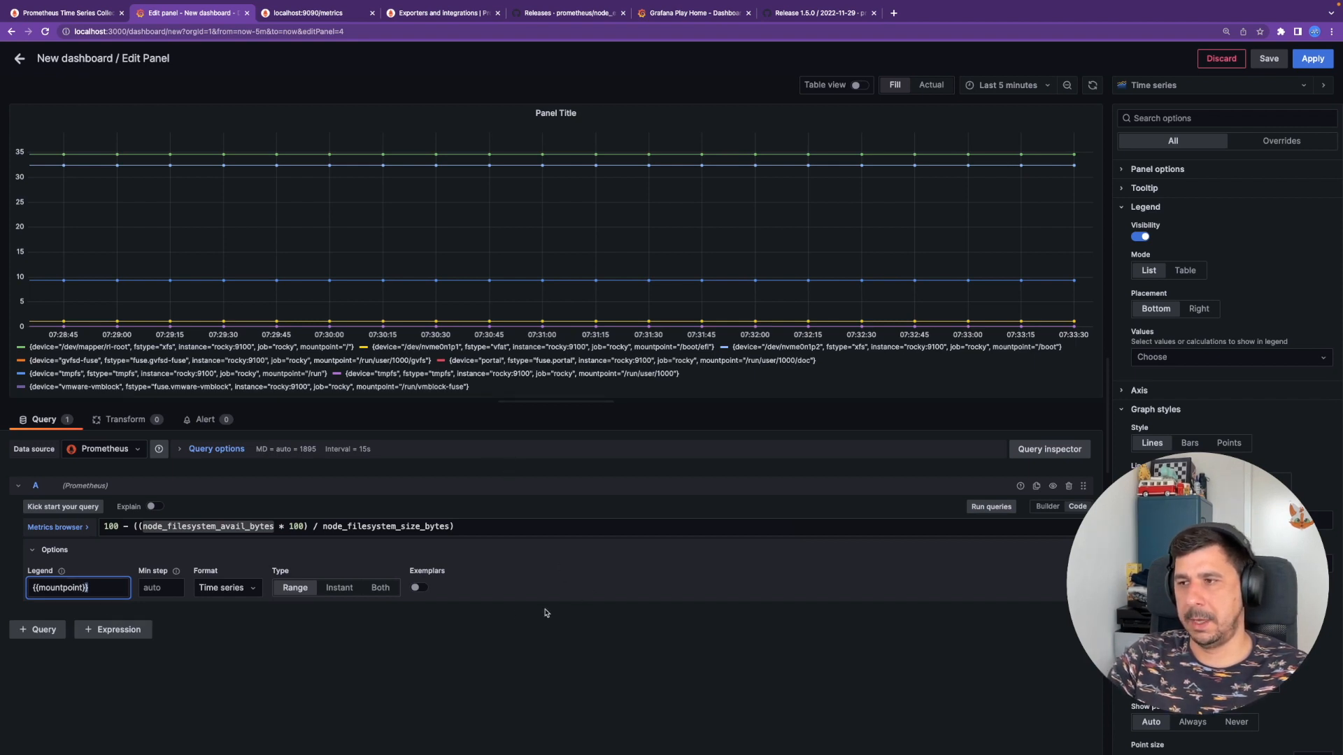
left_click(985, 508)
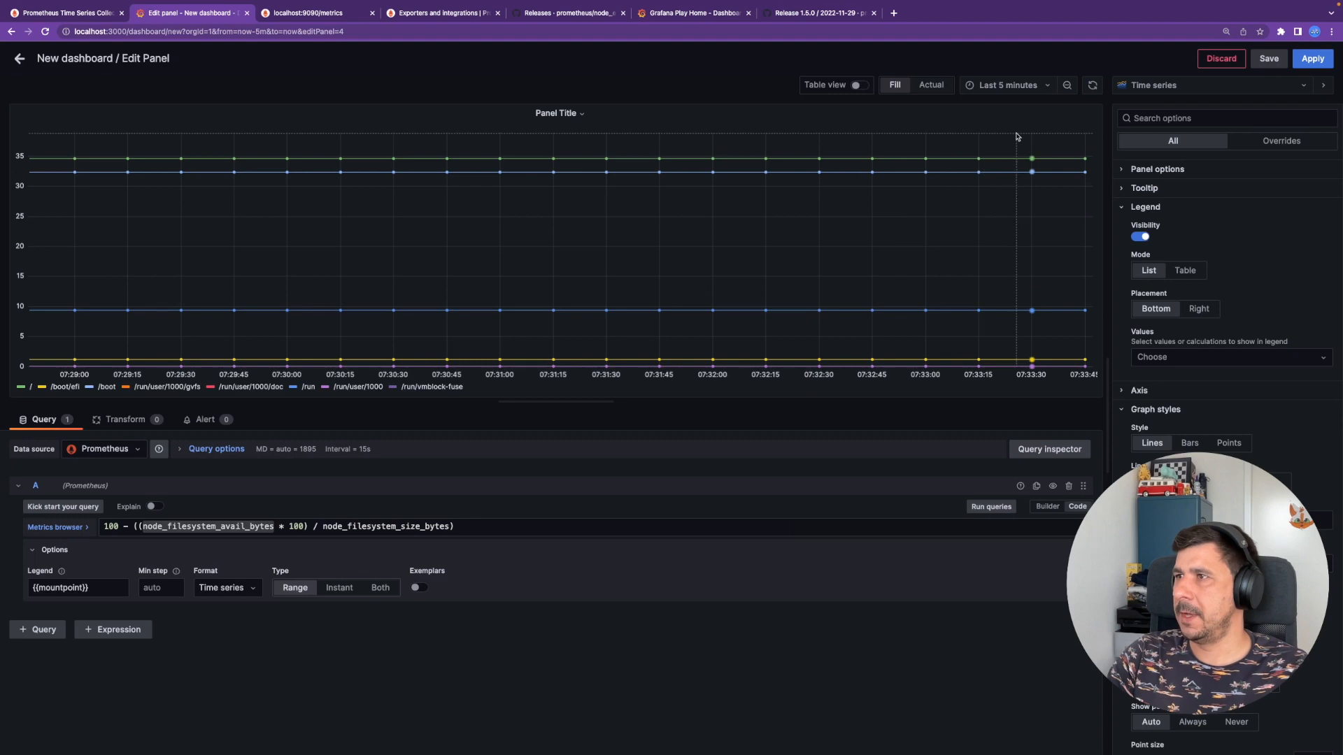
- Turn the graph into a stacked area chart titled 'Storage space'
left_click(1194, 86)
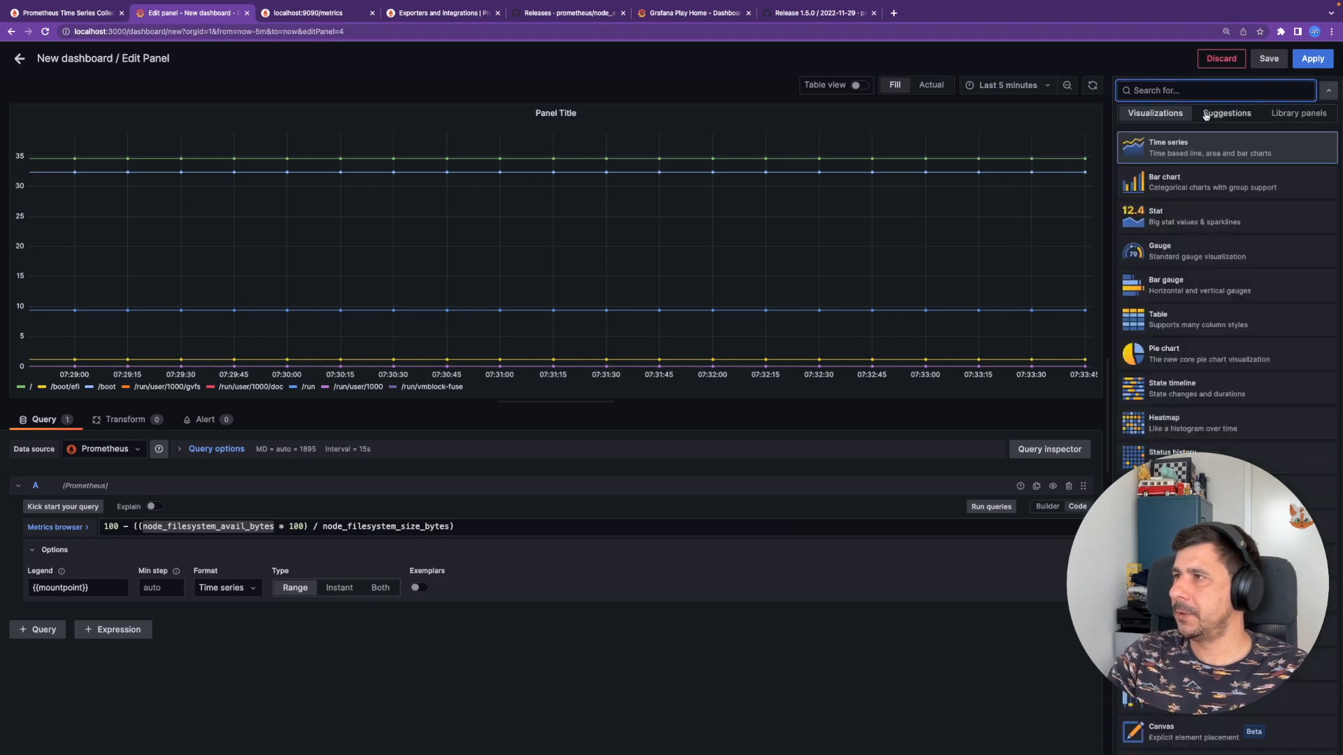
left_click(1203, 114)
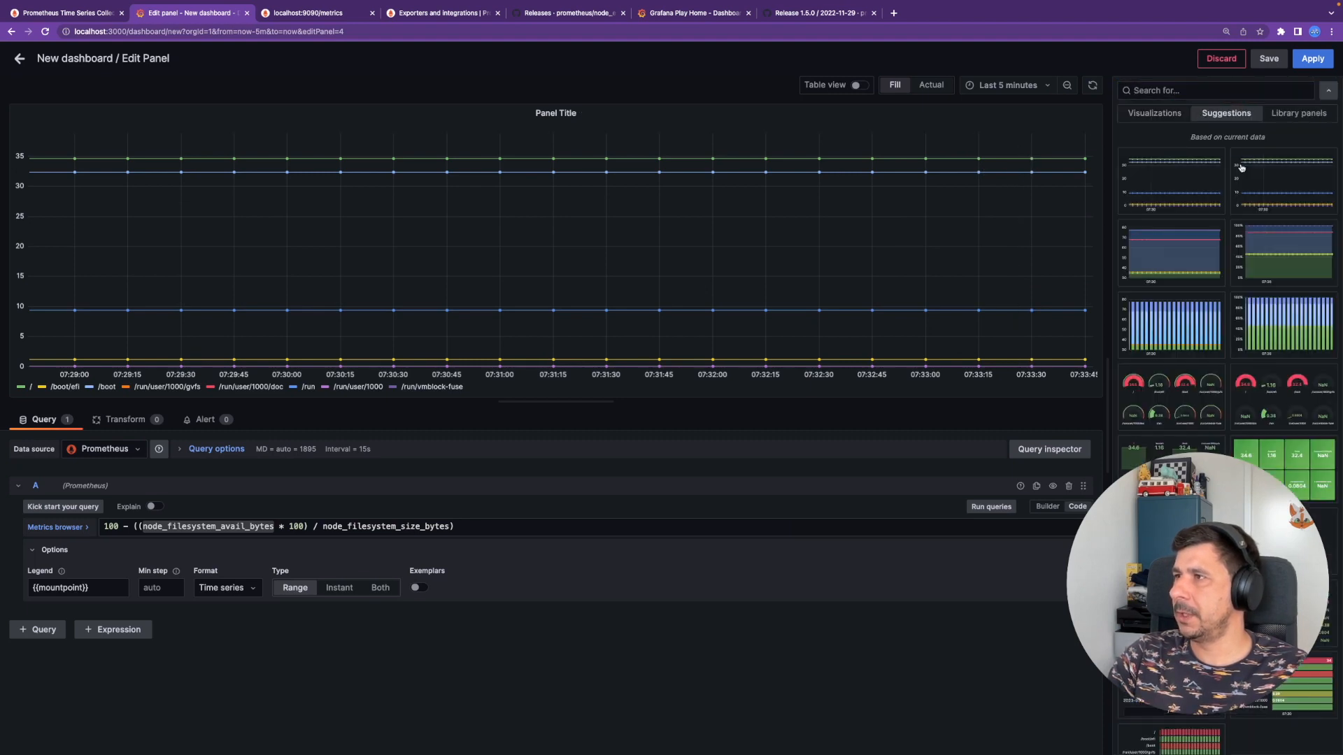
left_click(1194, 263)
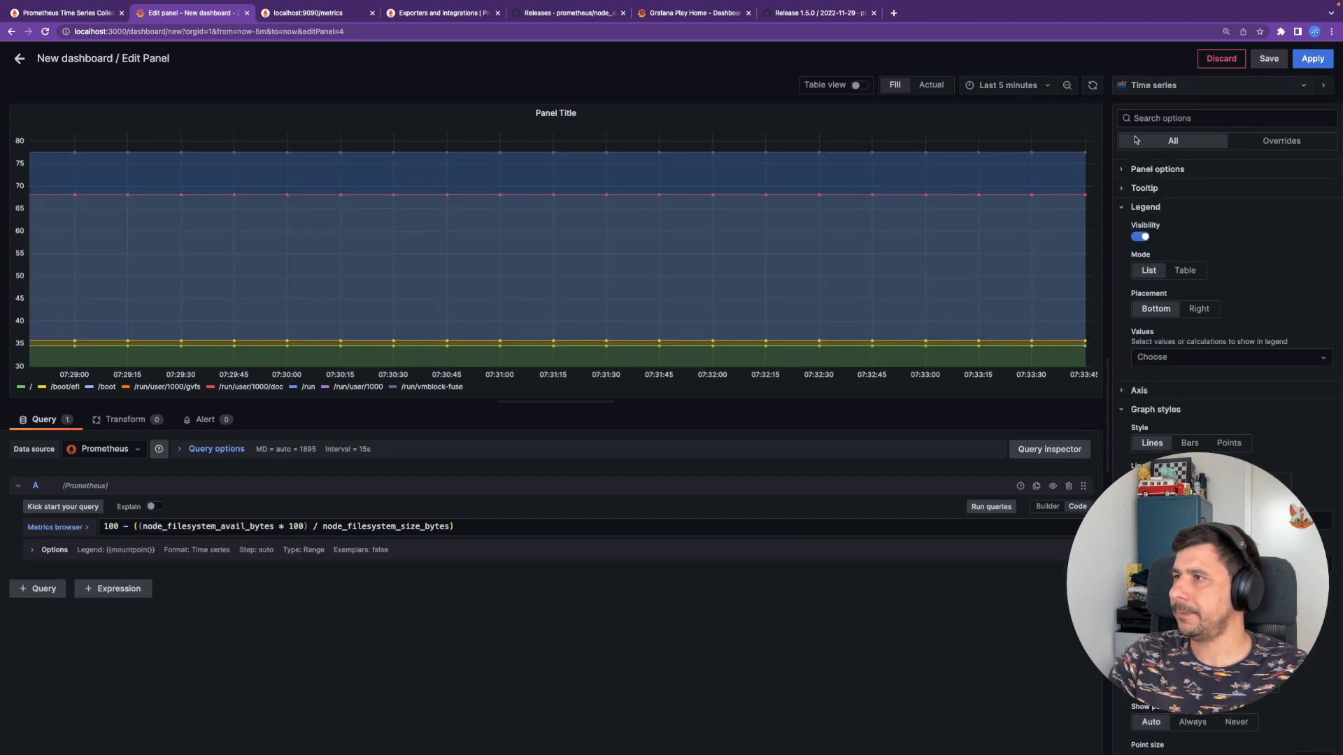
left_click(1126, 171)
triple_click(1169, 202)
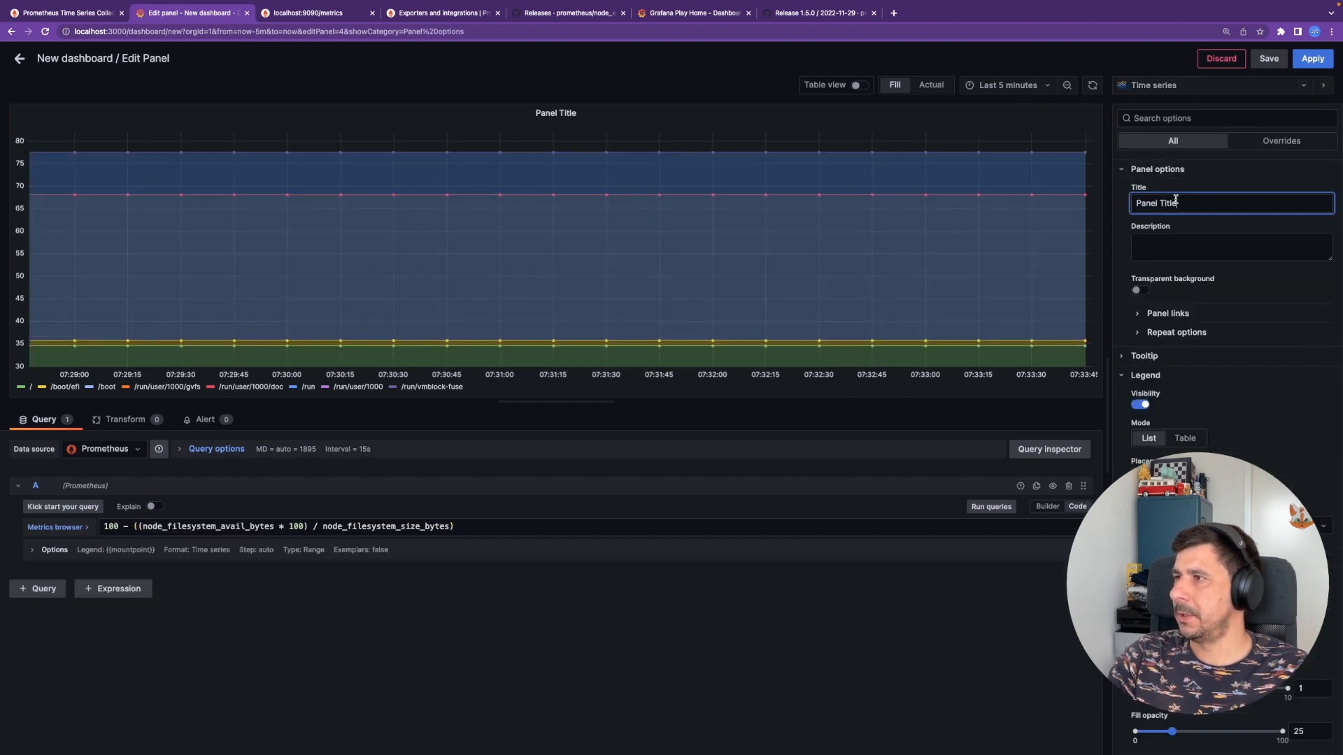
type("Storage spac")
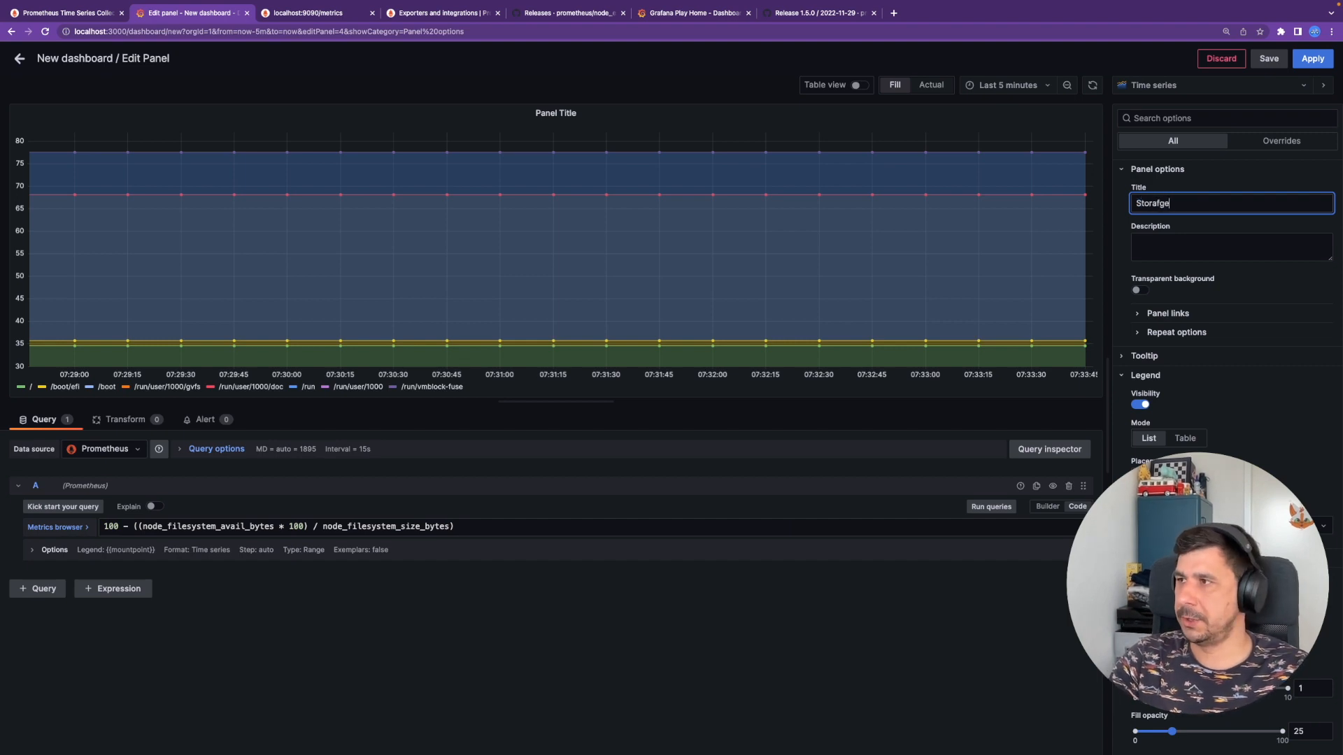
type("e")
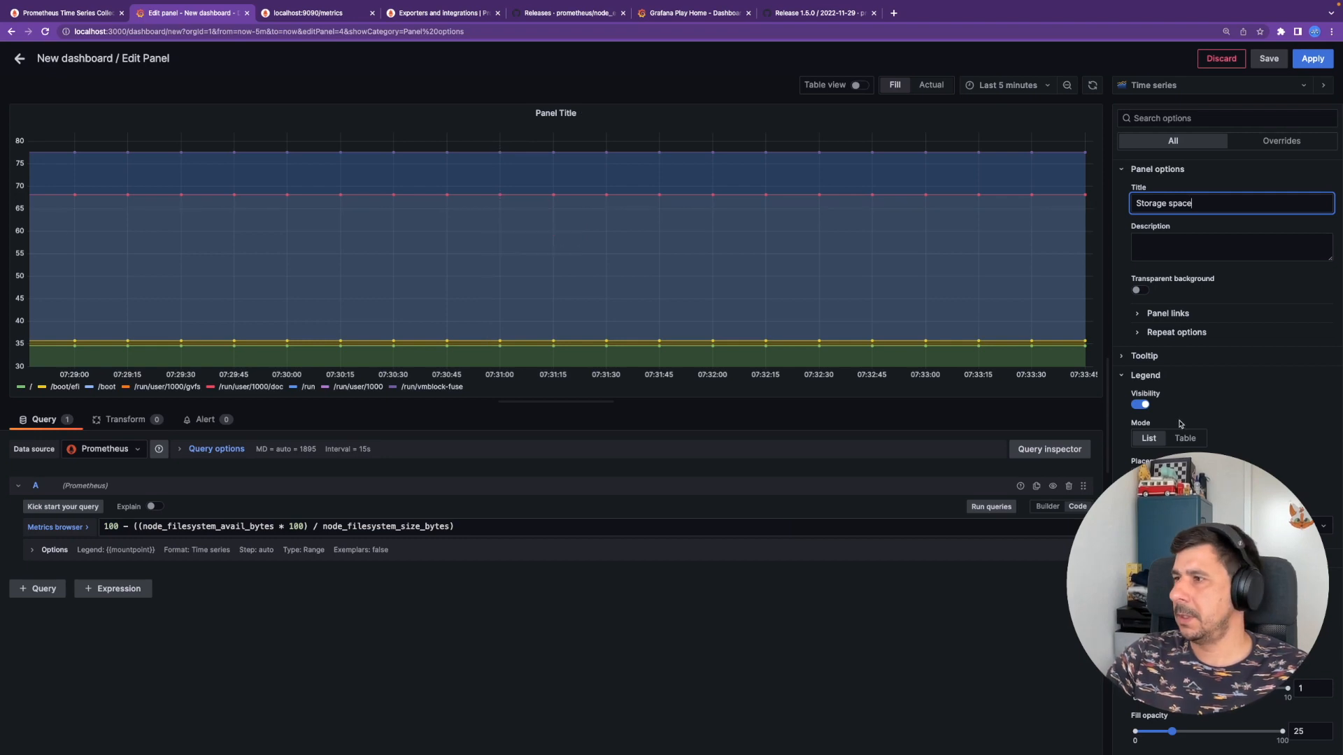
- Set the unit to Percent and the line interpolation to step
scroll(1231, 419, "down", 5)
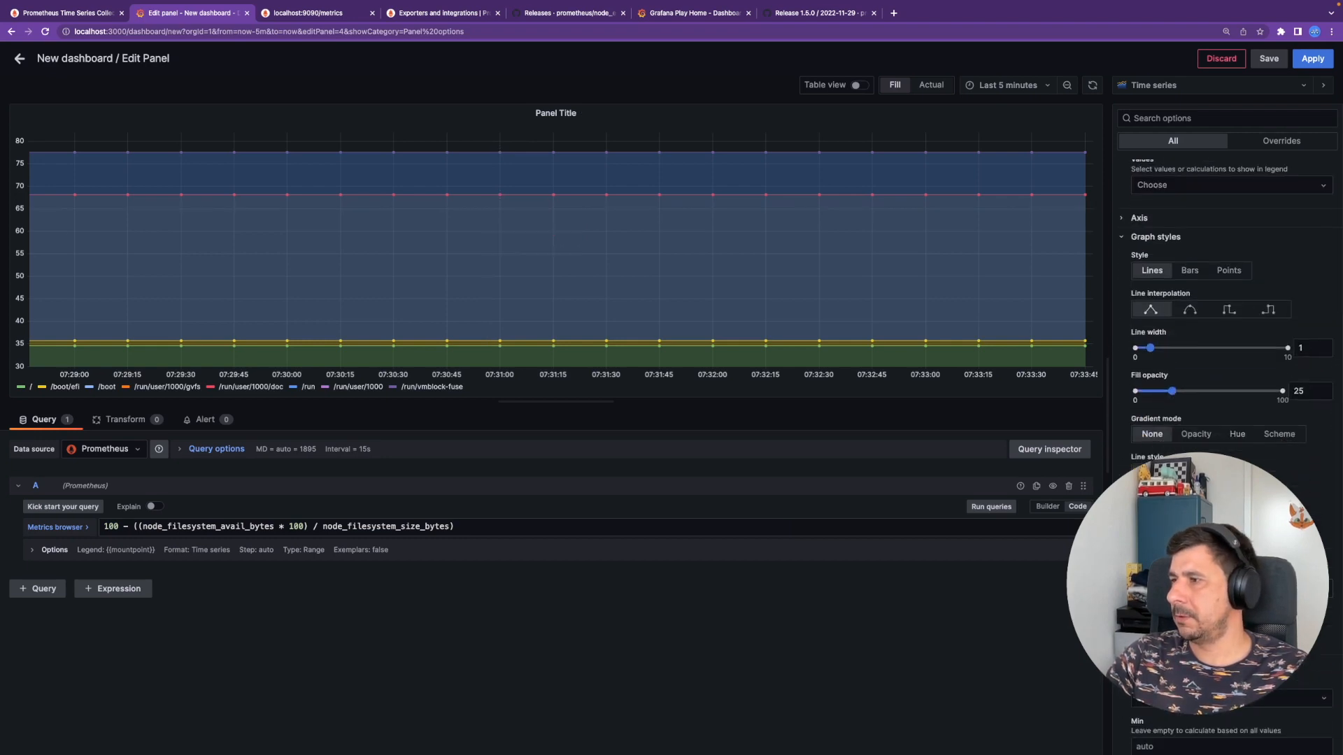
scroll(1230, 559, "down", 1)
left_click(1231, 620)
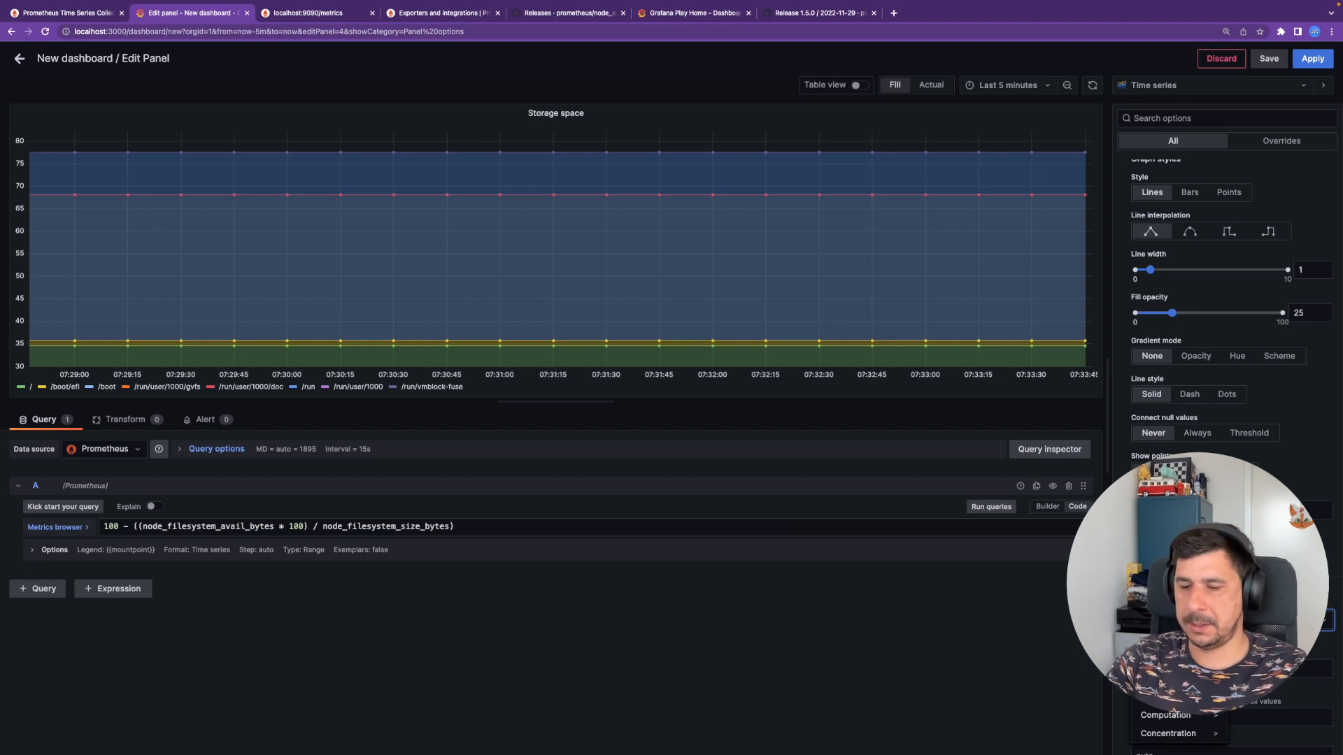
type("percent")
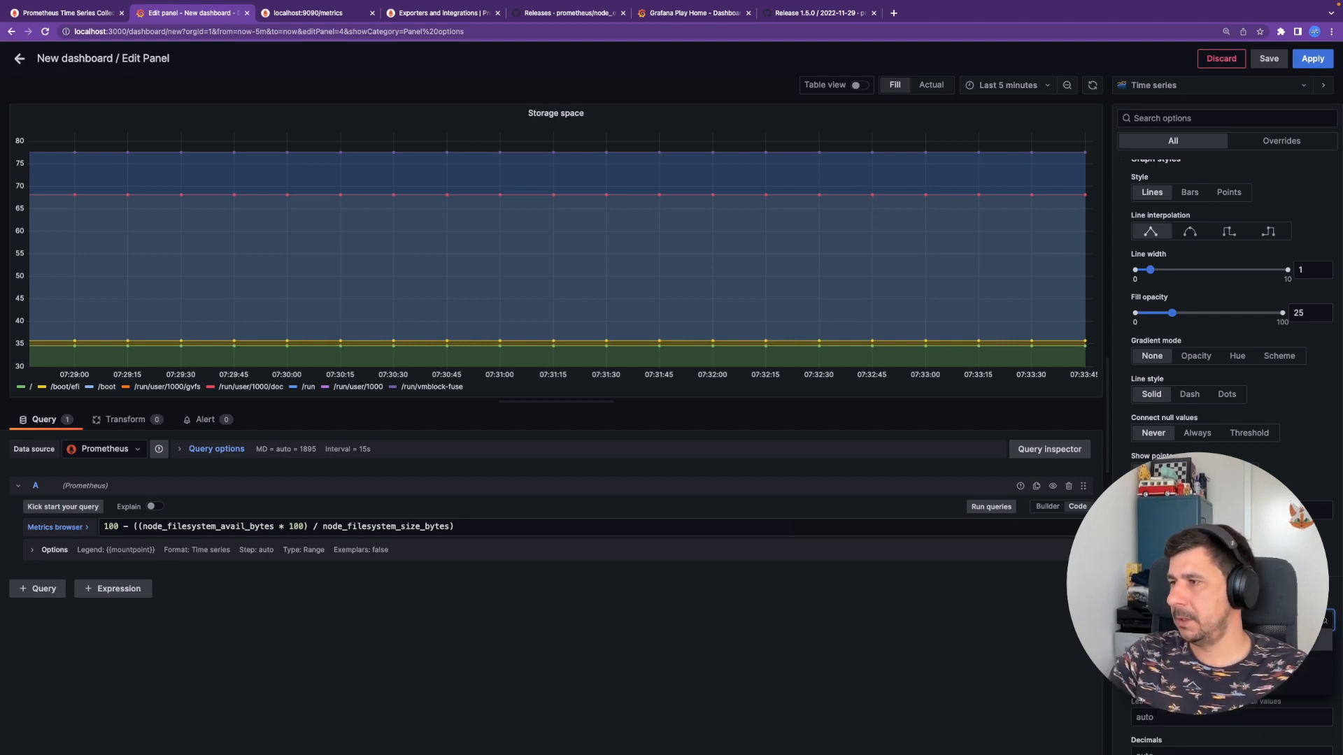
key("Return")
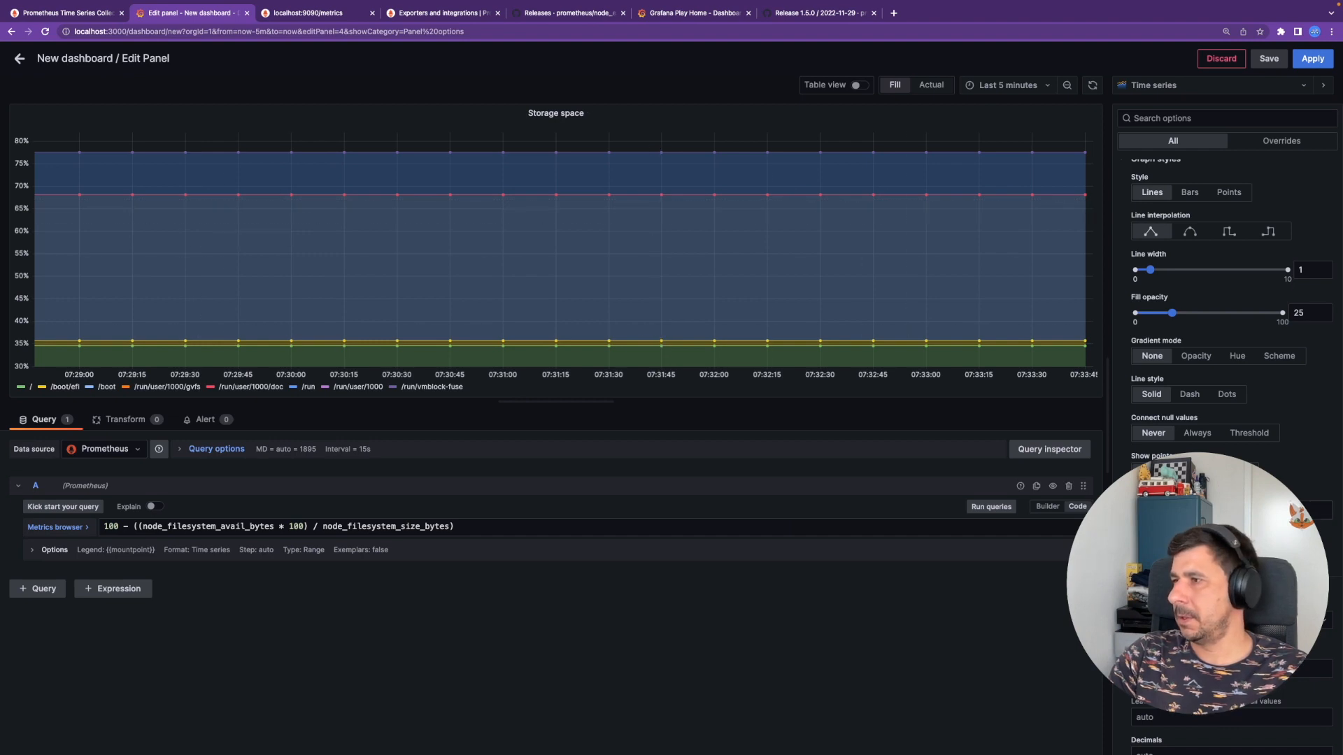
left_click(1303, 511)
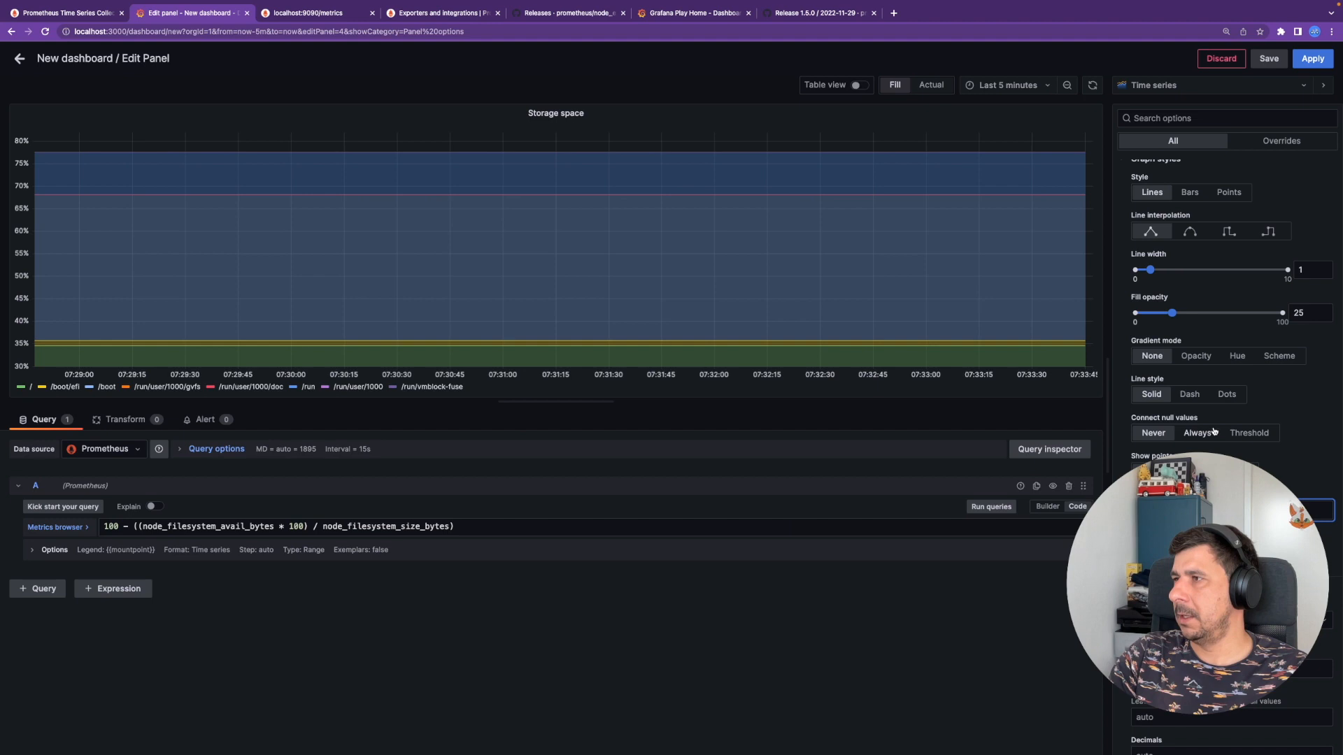
left_click(1200, 234)
left_click(1228, 233)
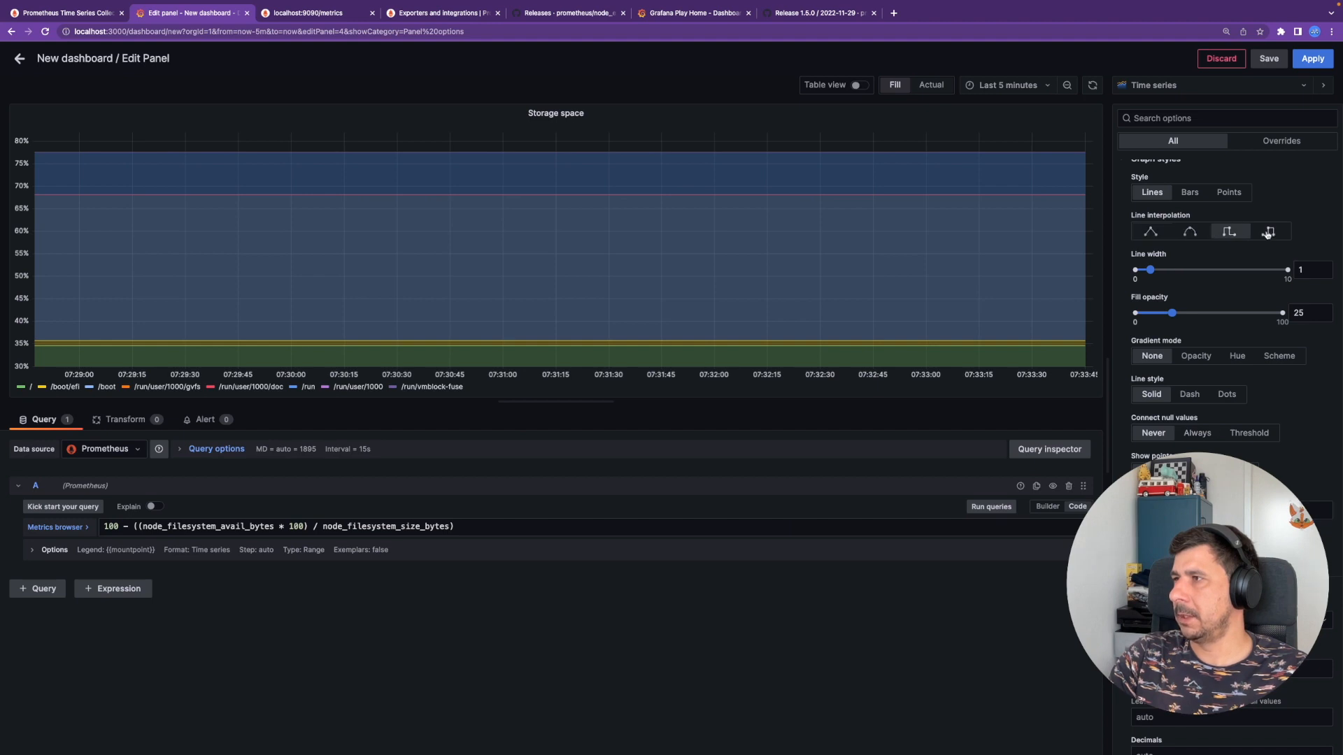
scroll(1225, 375, "up", 5)
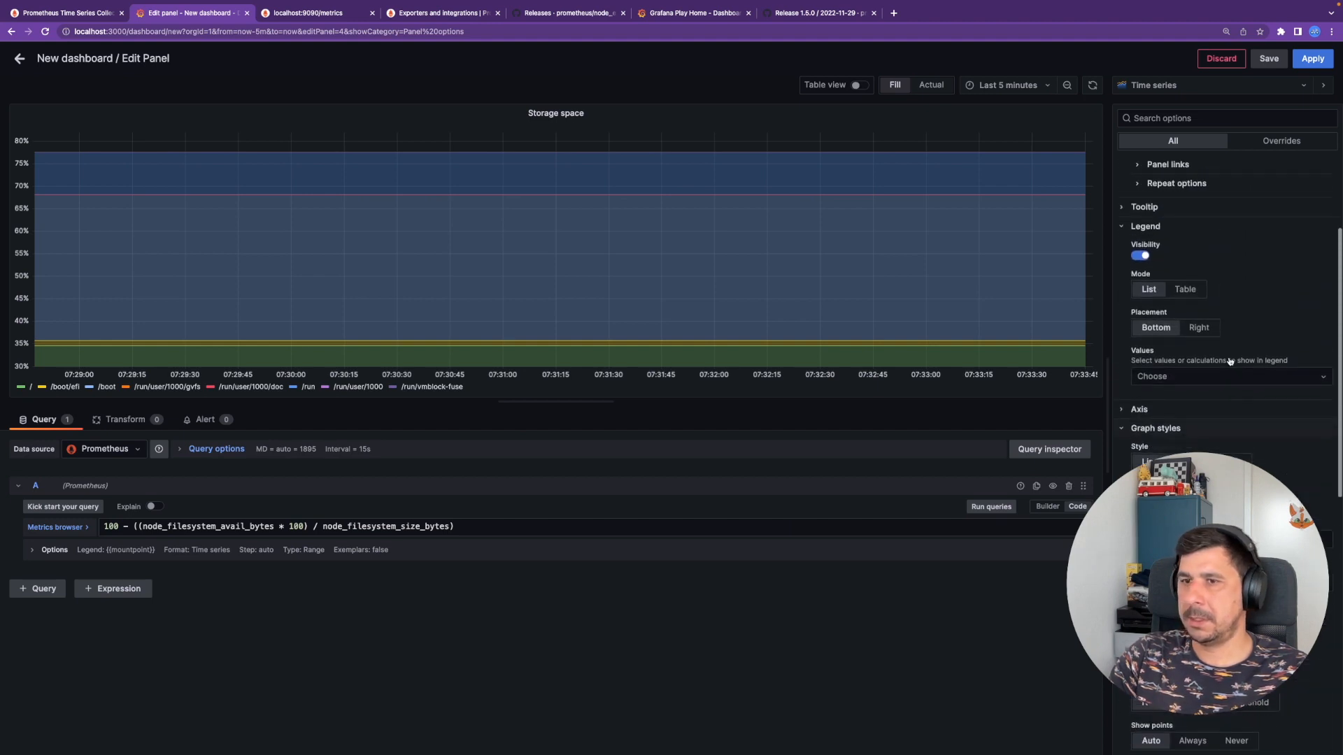
left_click(1141, 255)
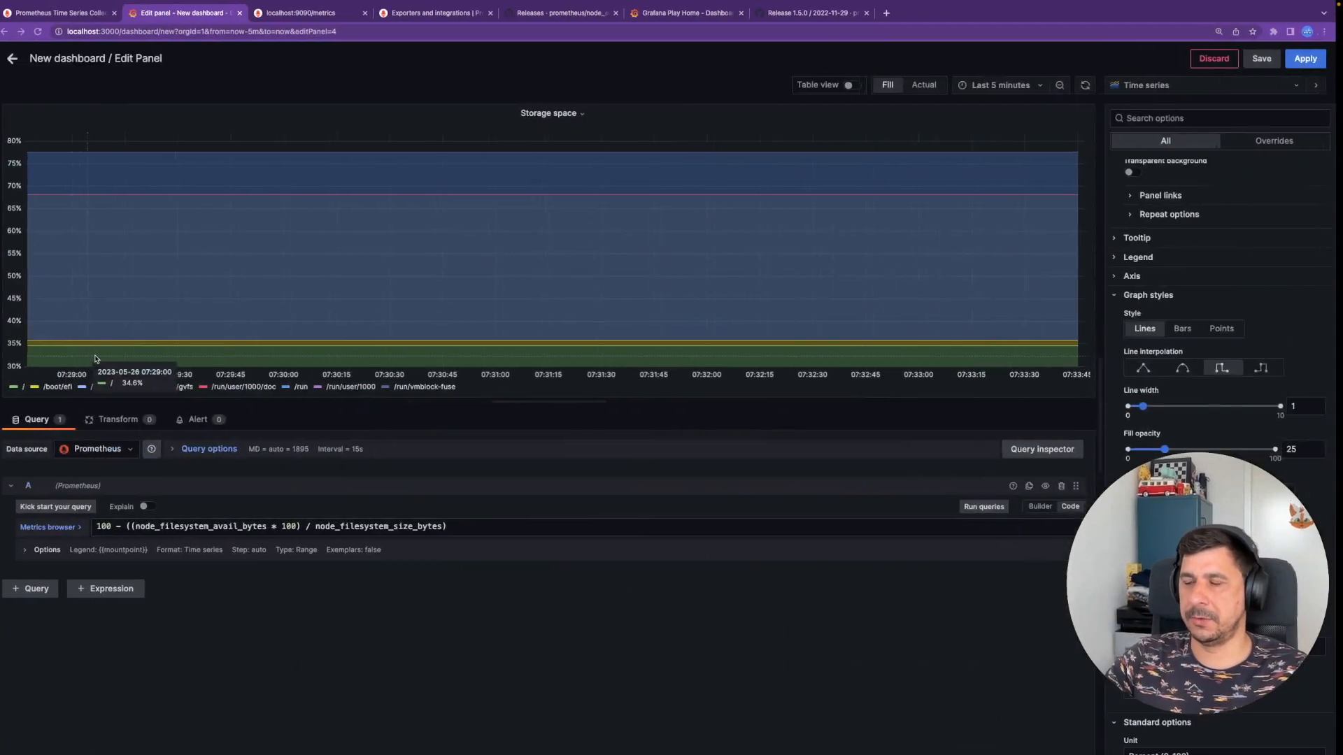
- Unlock the Rocky Linux virtual machine with the account password and go to the first terminal tab
key("ctrl+Right")
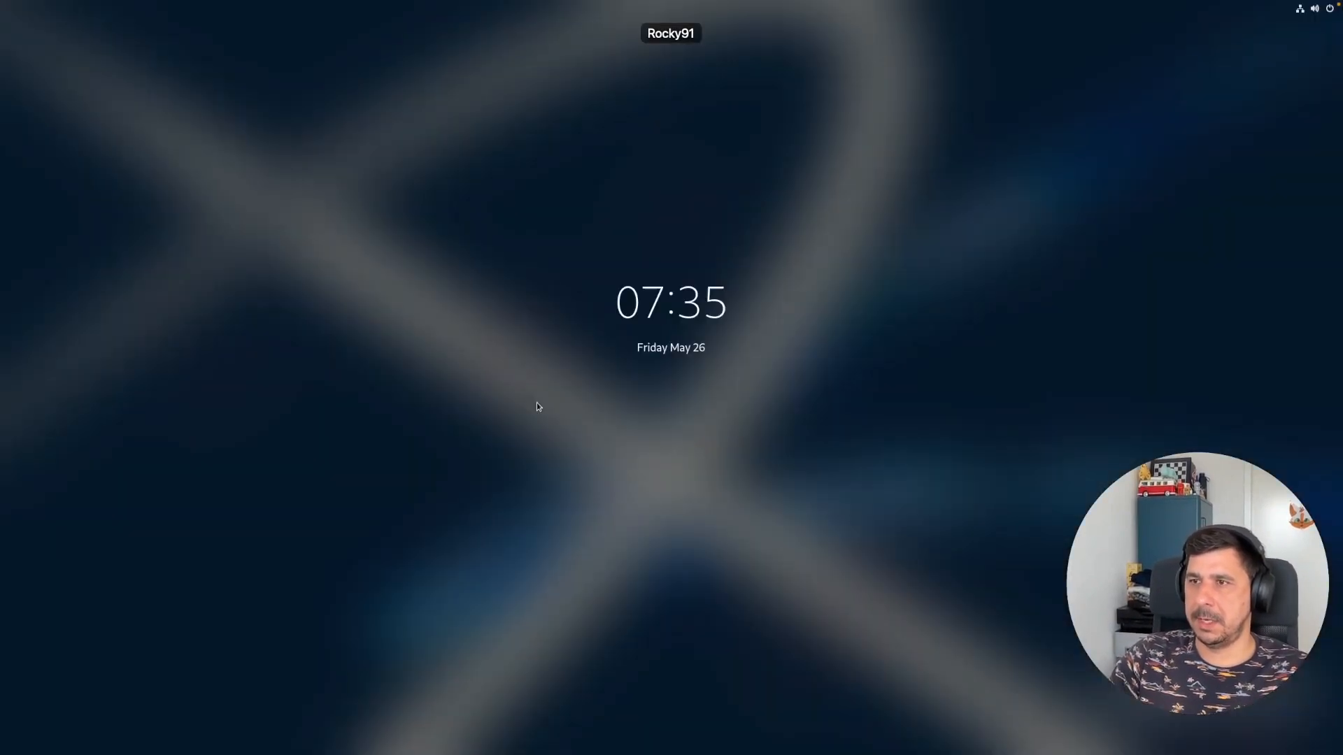
left_click(567, 379)
type("•••••••")
key("Return")
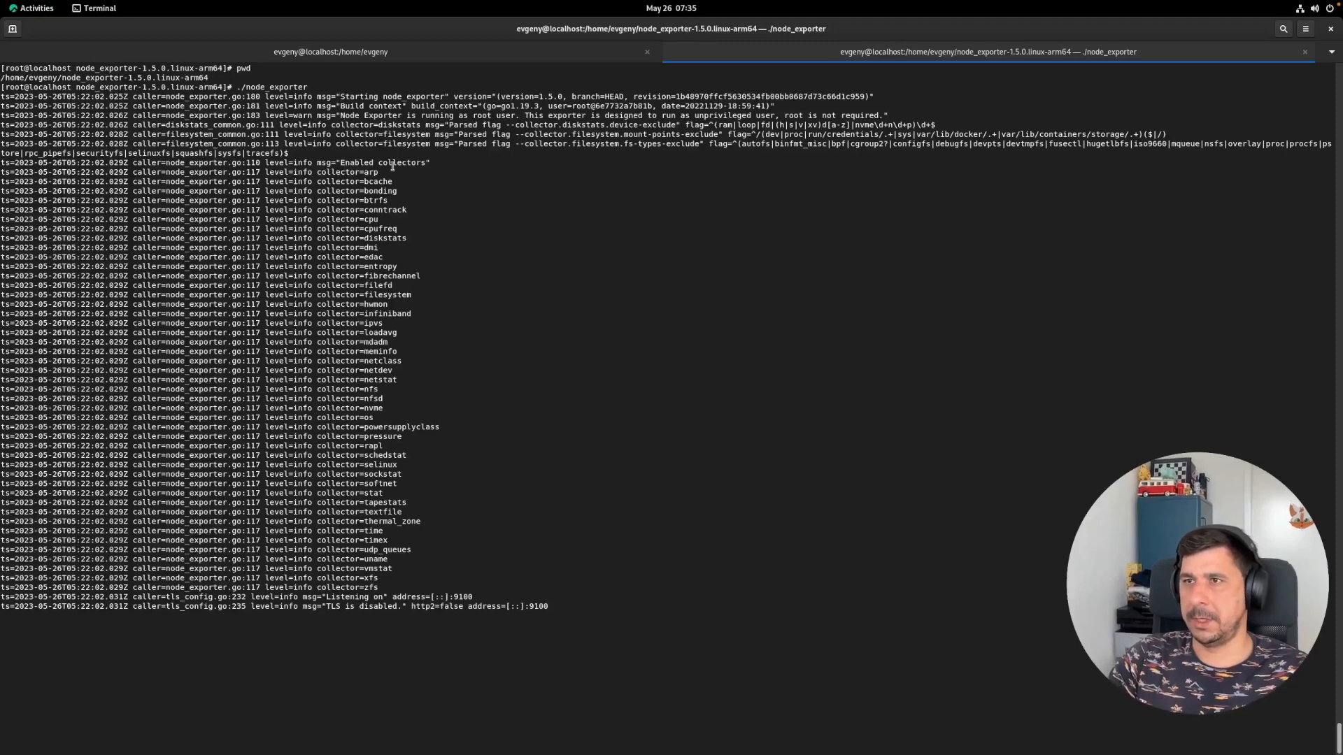
left_click(370, 53)
- Run df -h and check that the root filesystem is 35% used
triple_click(375, 292)
type("cd pr")
key("BackSpace")
key("BackSpace")
key("BackSpace")
key("BackSpace")
key("BackSpace")
type("df -h")
key("Return")
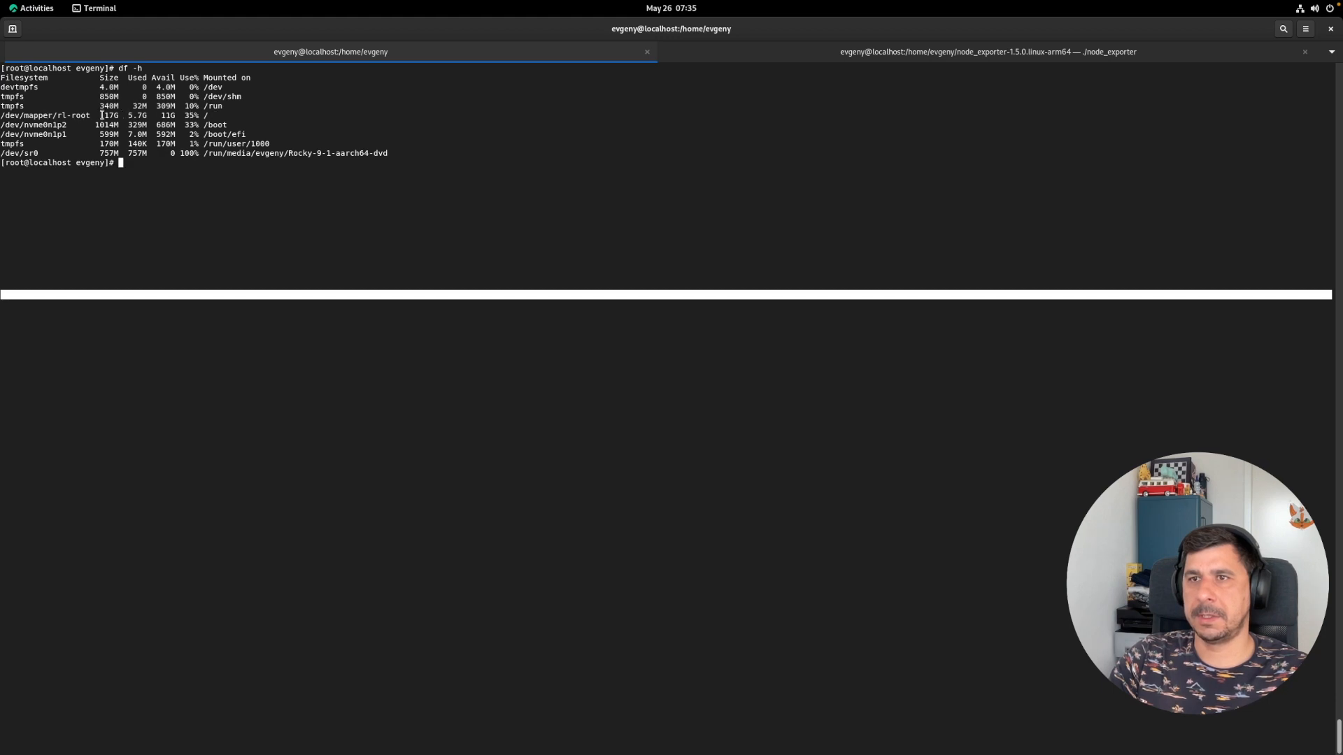
left_click_drag(212, 116, 203, 117)
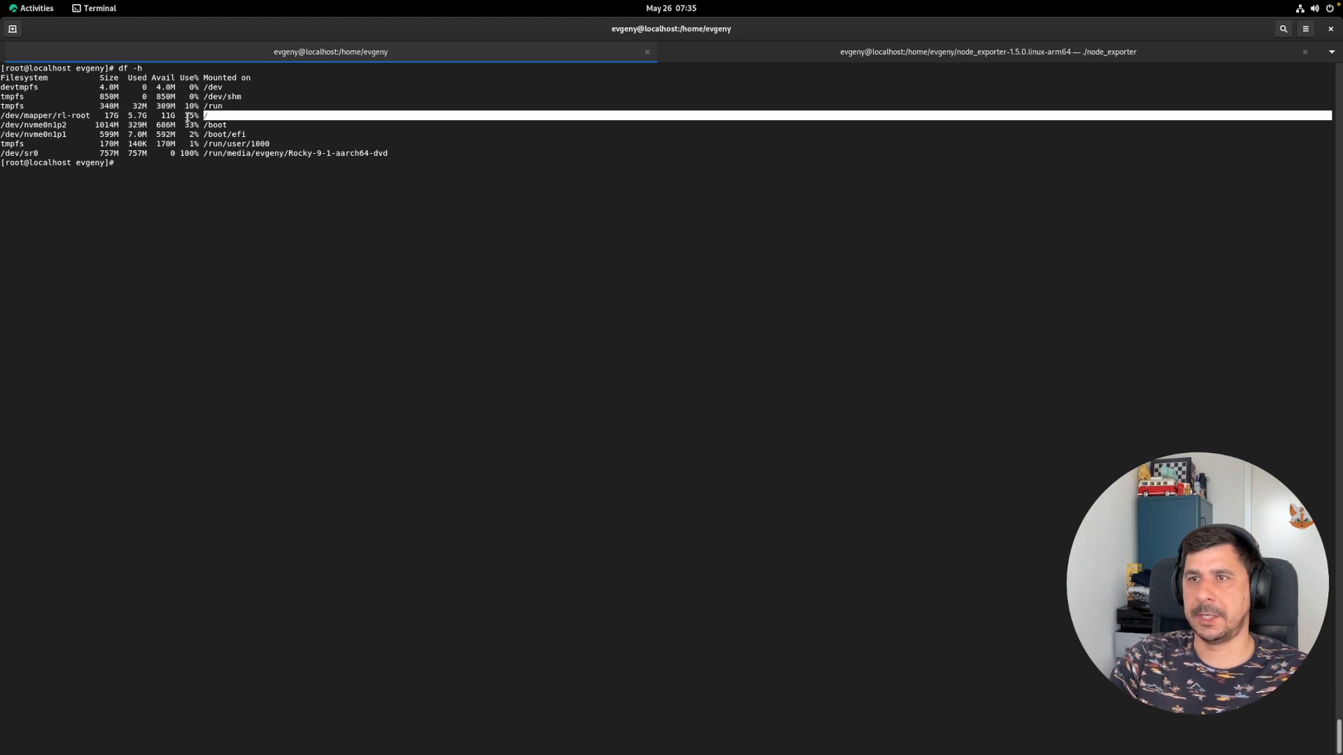
double_click(188, 117)
left_click(228, 117)
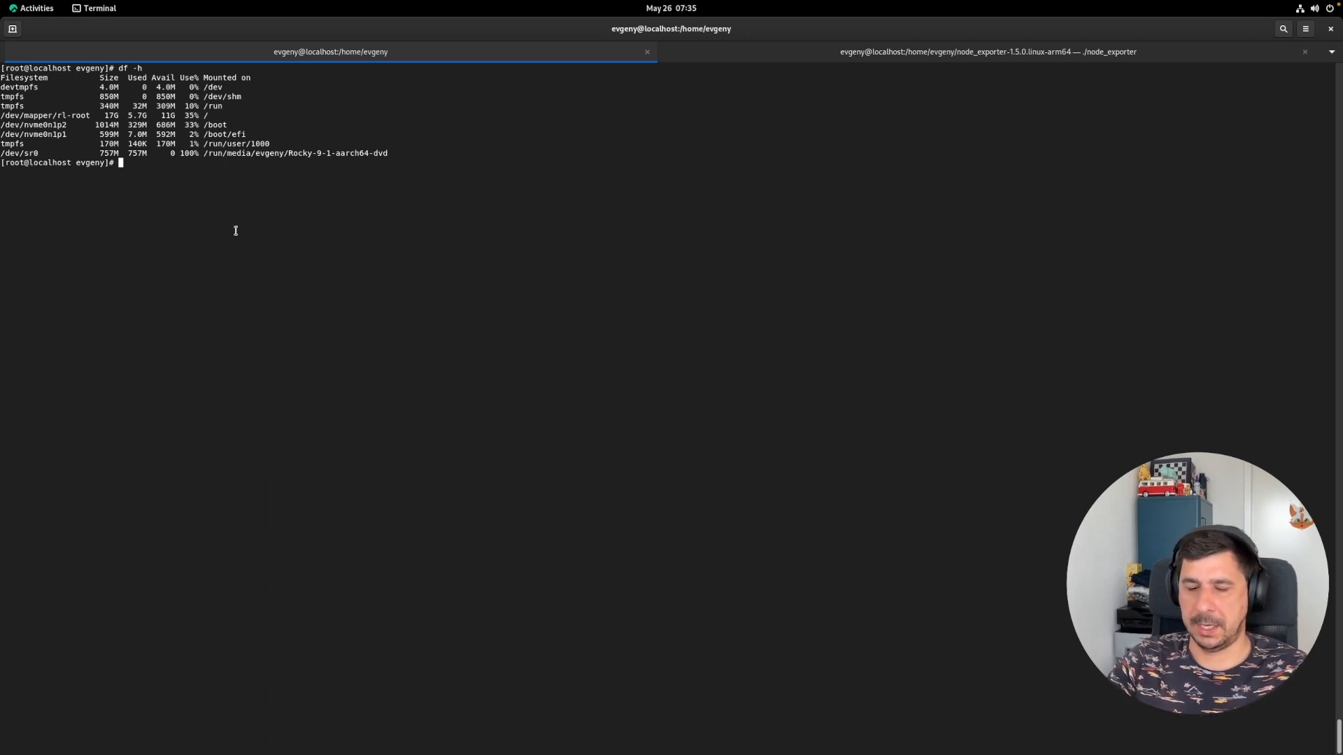
- Create a 10G file named file with fallocate -l 10G file, then return to Grafana
type("fallocate -l 10G file")
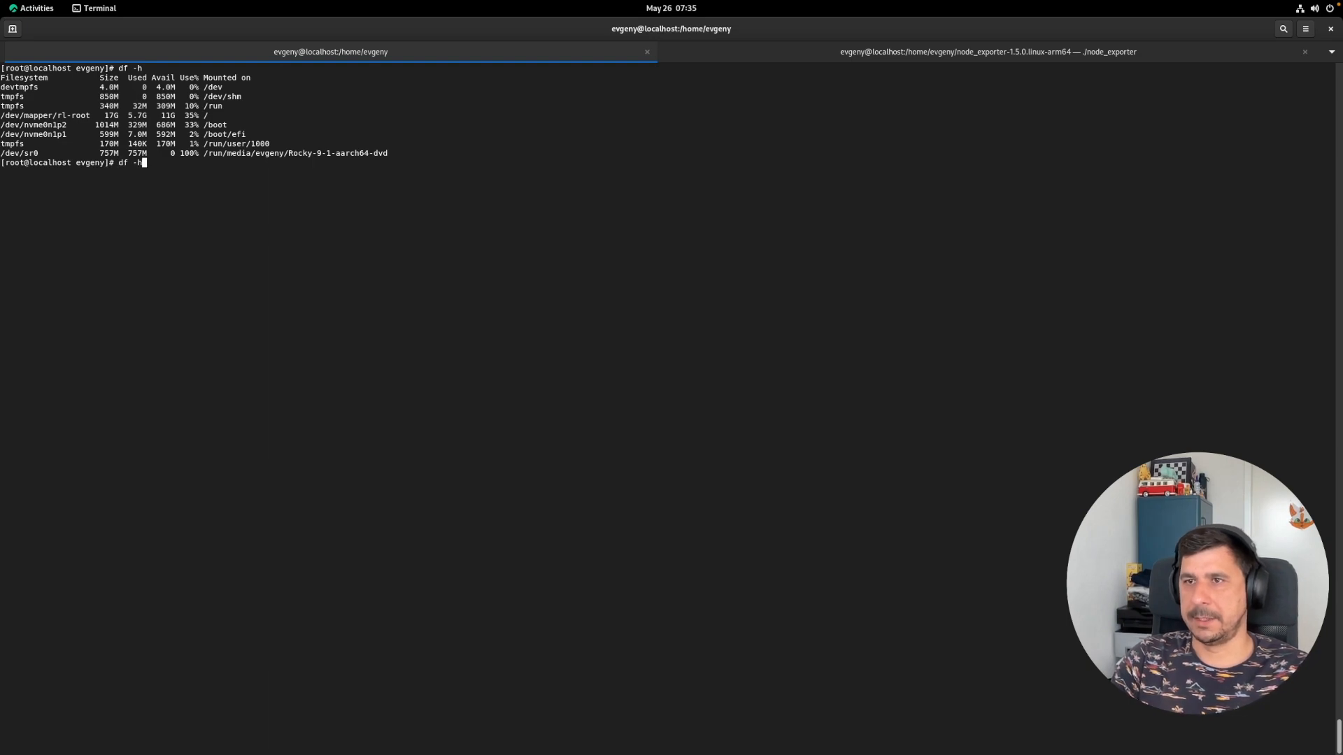
key("Return")
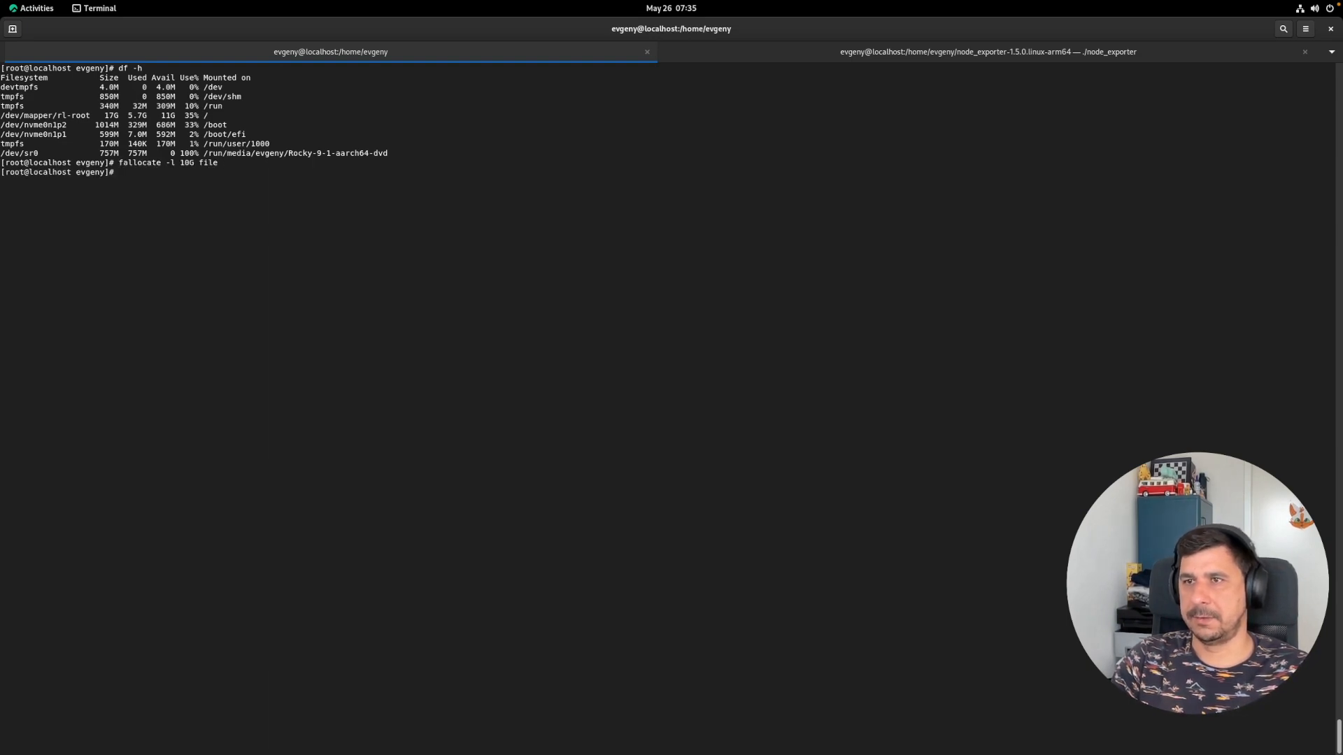
key("ctrl+Left")
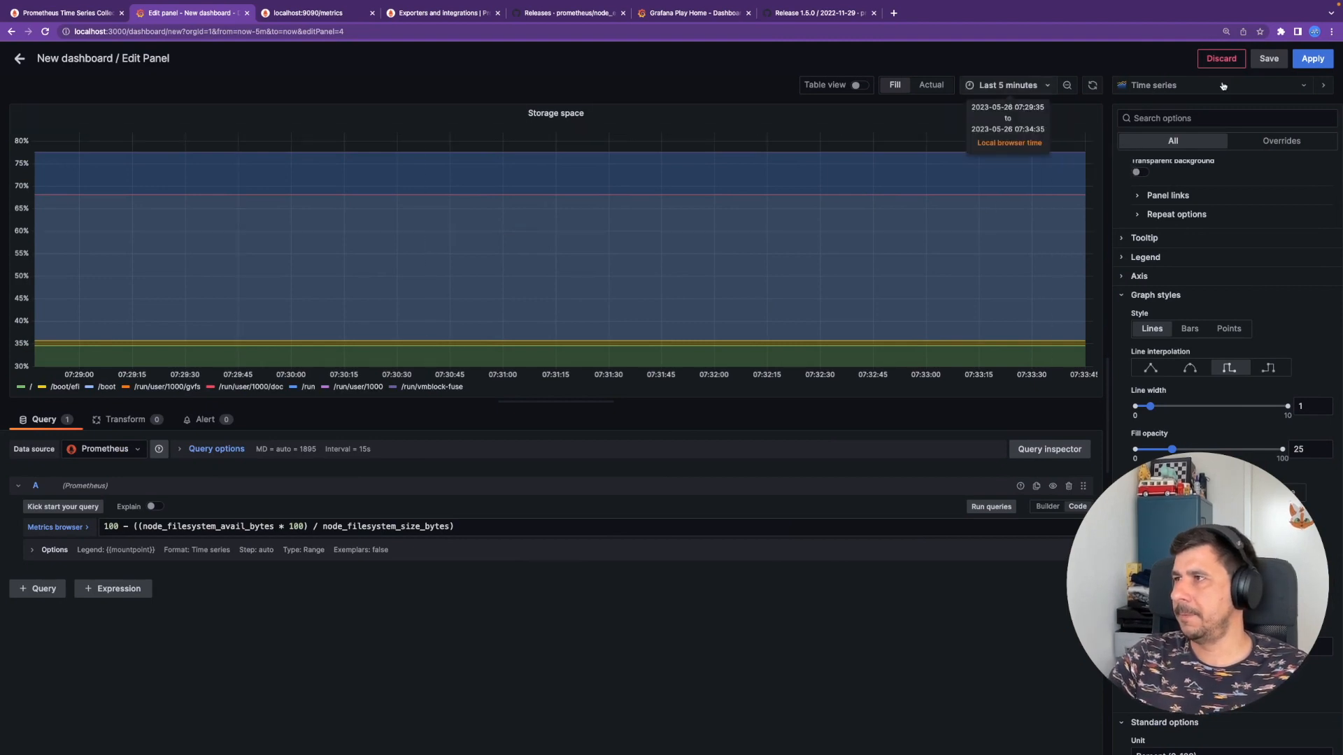
- Apply the Storage space panel and set the dashboard auto-refresh to 5s
left_click(1299, 63)
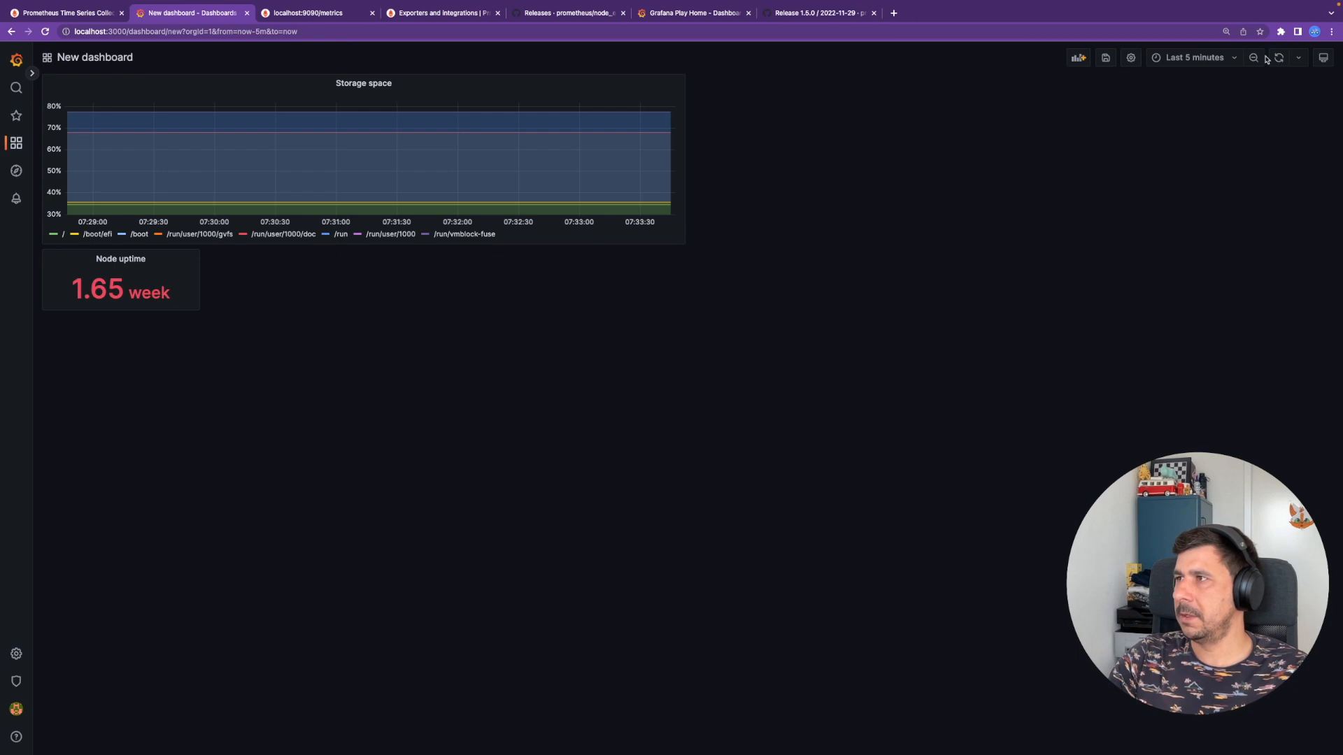
left_click(1298, 58)
left_click(1297, 99)
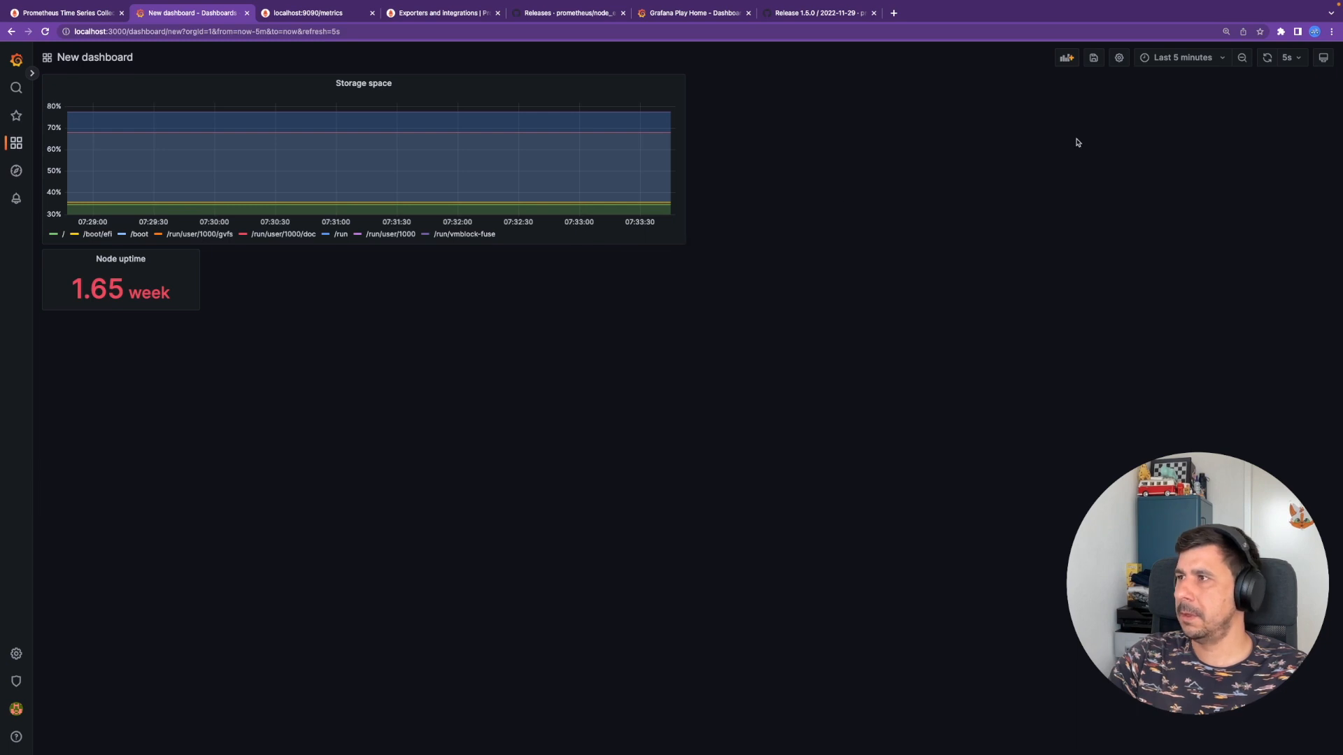
left_click(1180, 60)
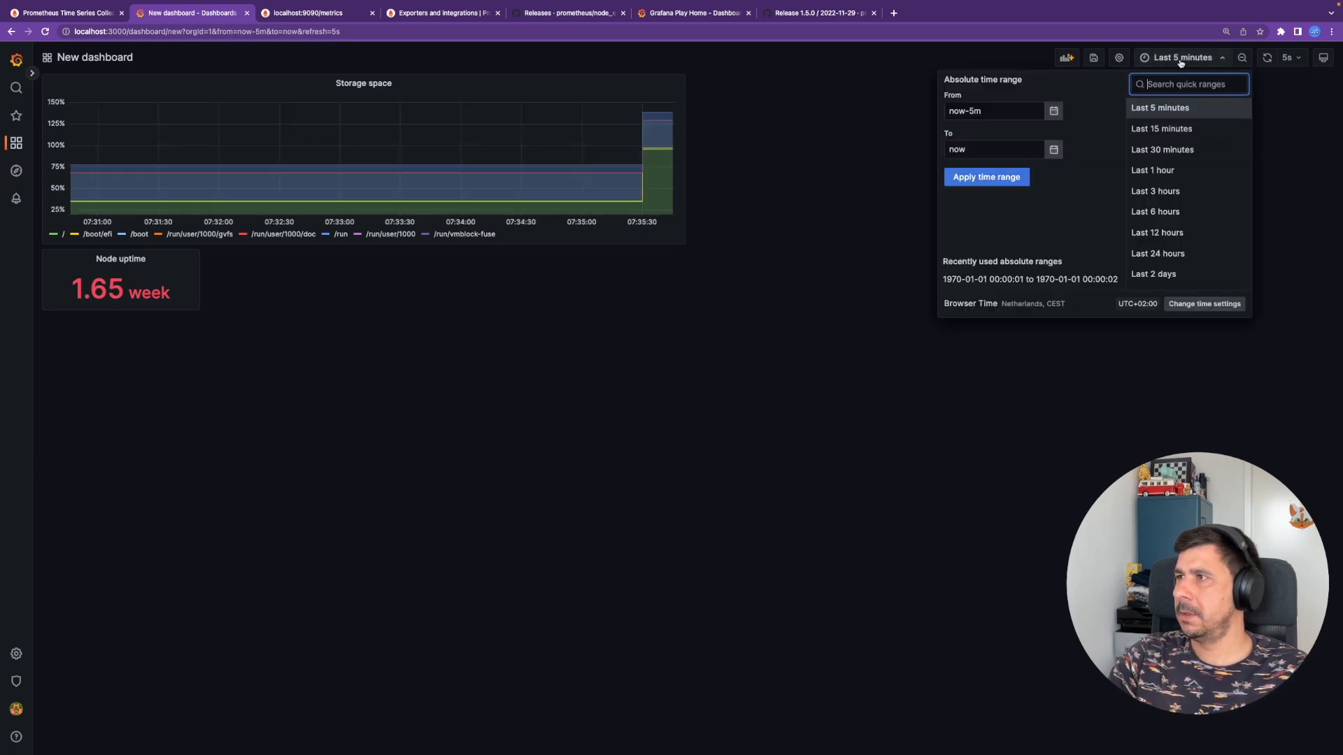
left_click(770, 175)
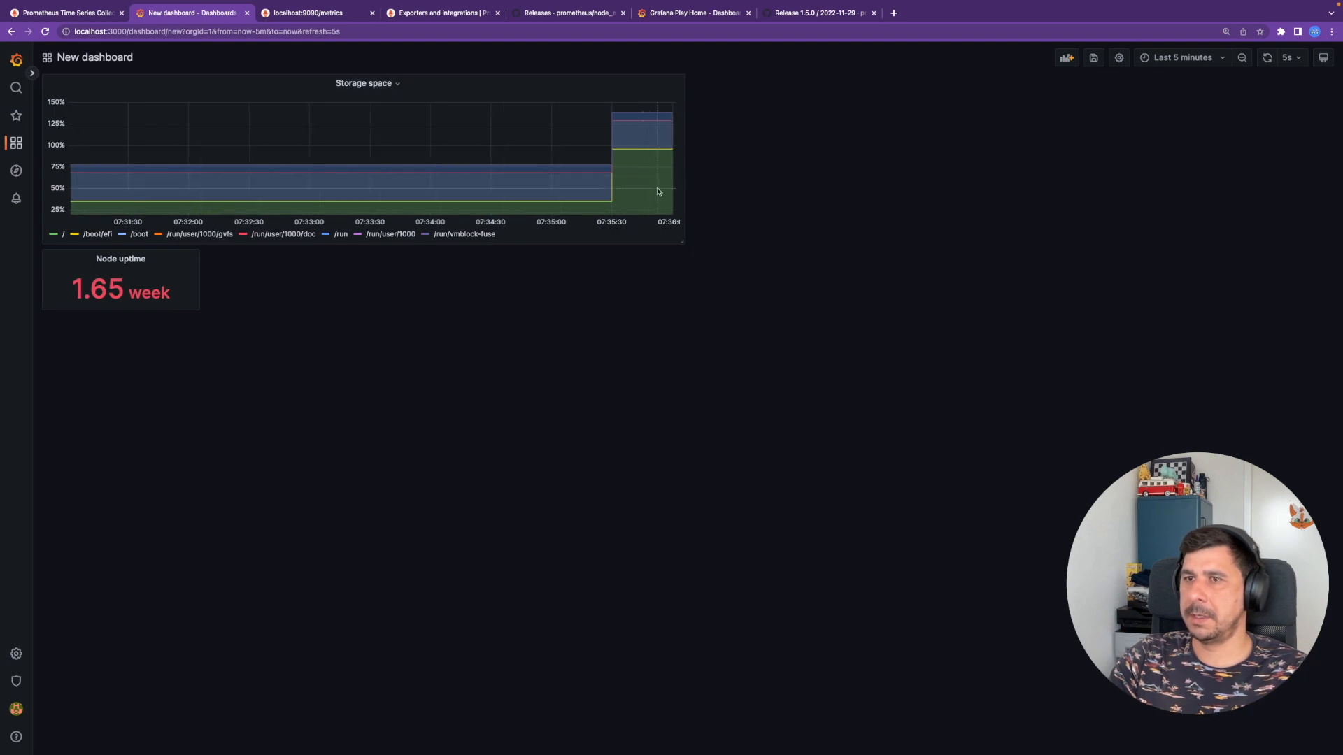
- Resize the Storage space panel into a compact tile beside Node uptime
left_click_drag(682, 242, 579, 418)
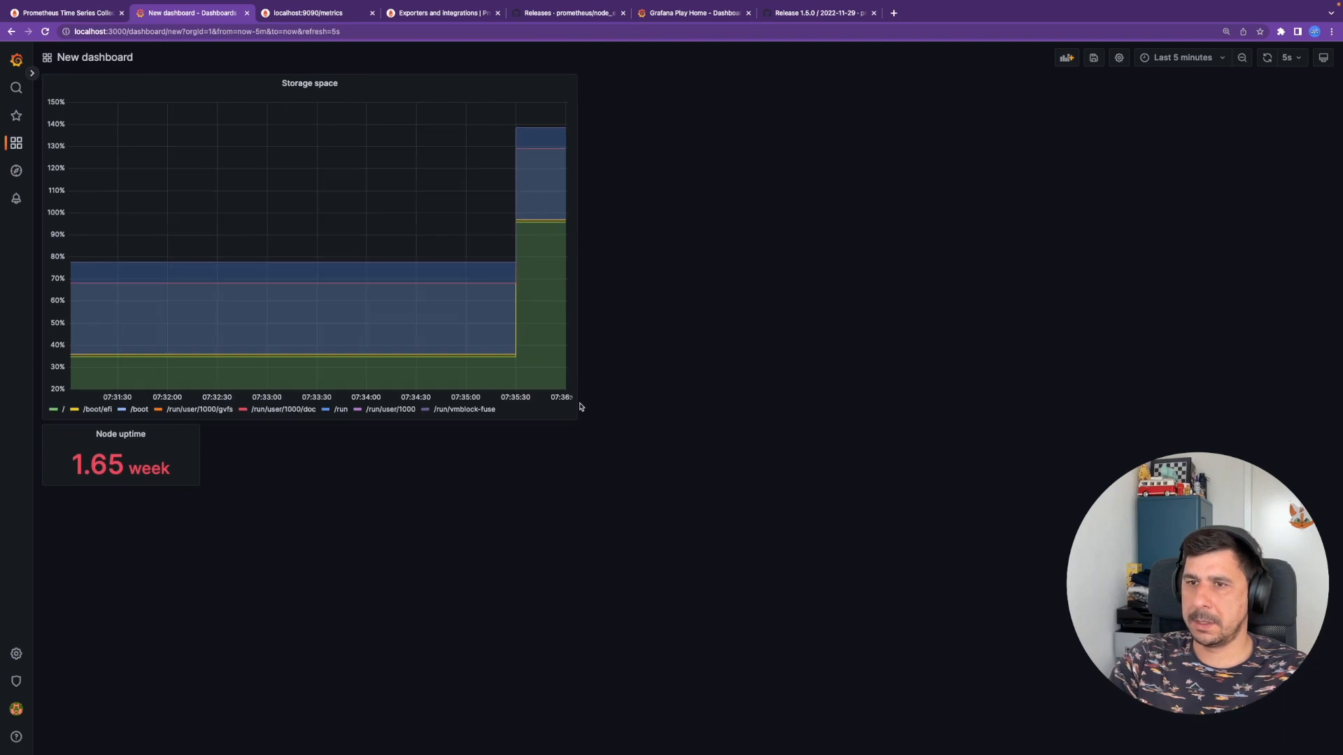
left_click(55, 411)
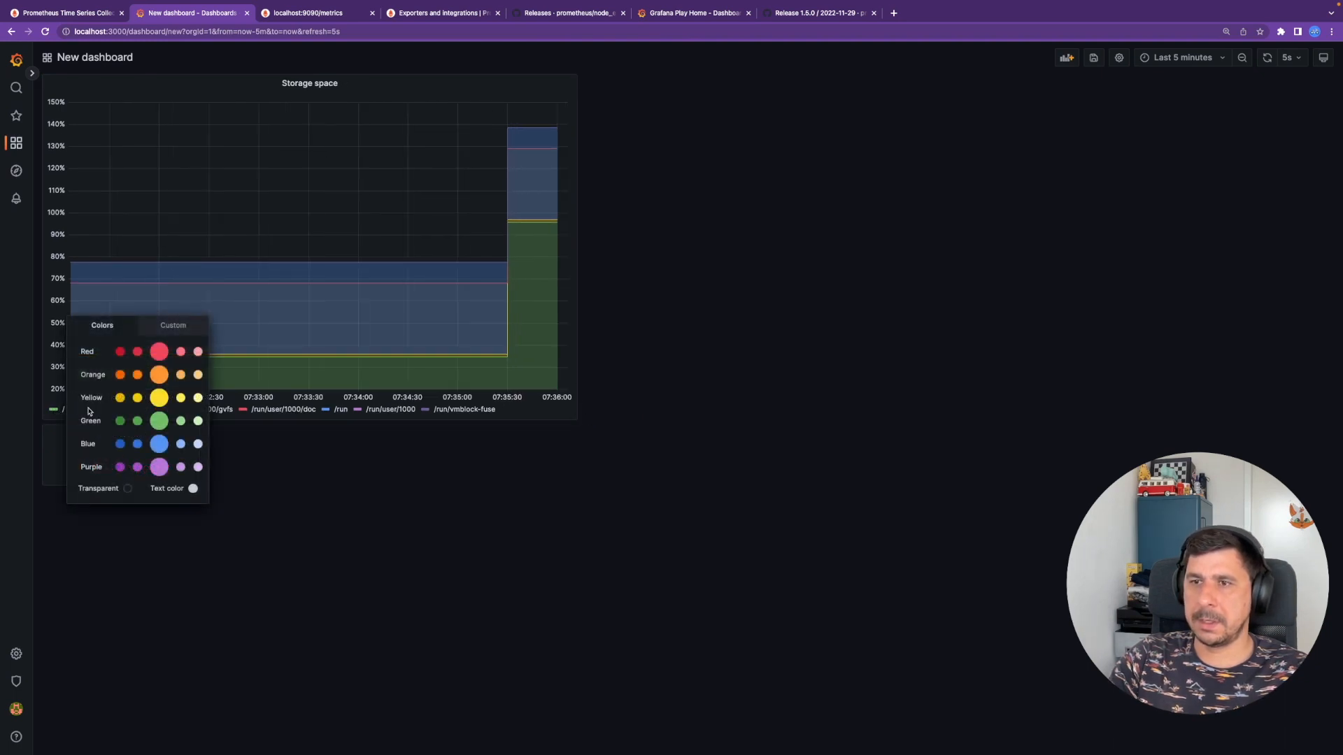
left_click(465, 469)
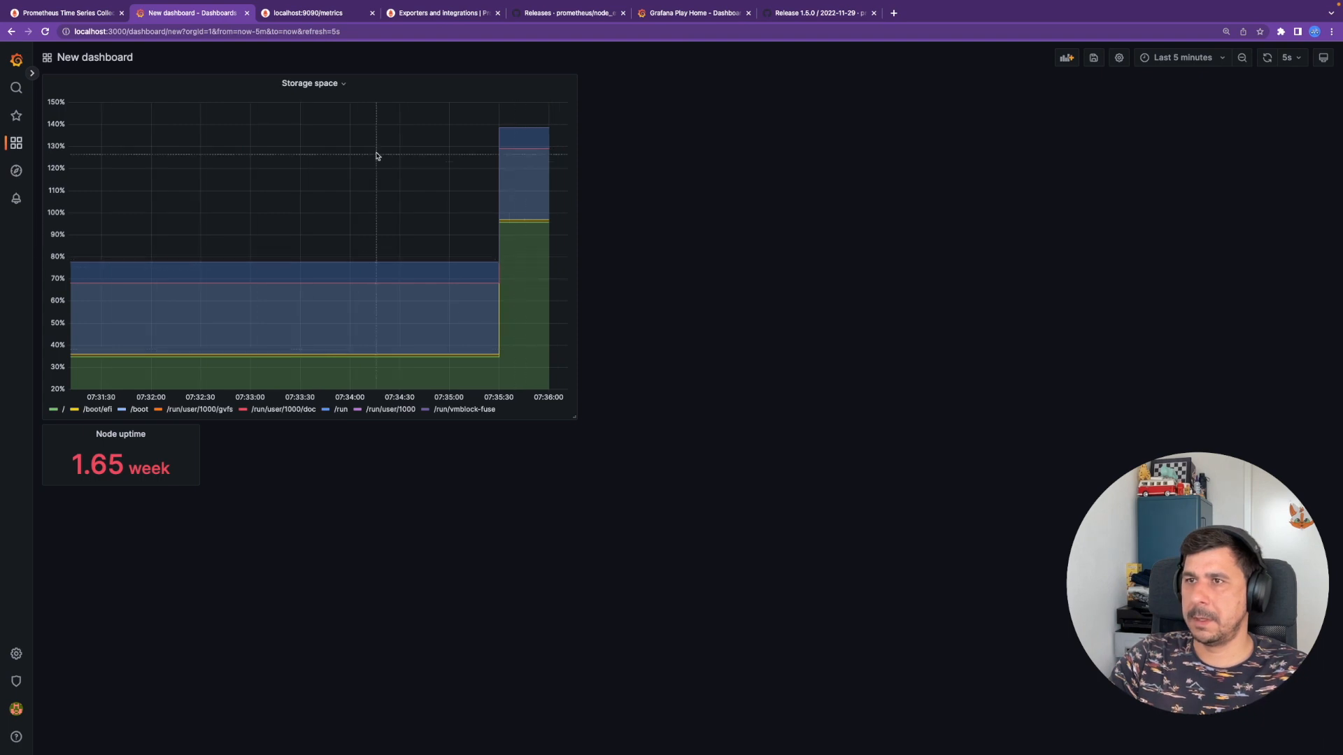
left_click(336, 84)
left_click(315, 100)
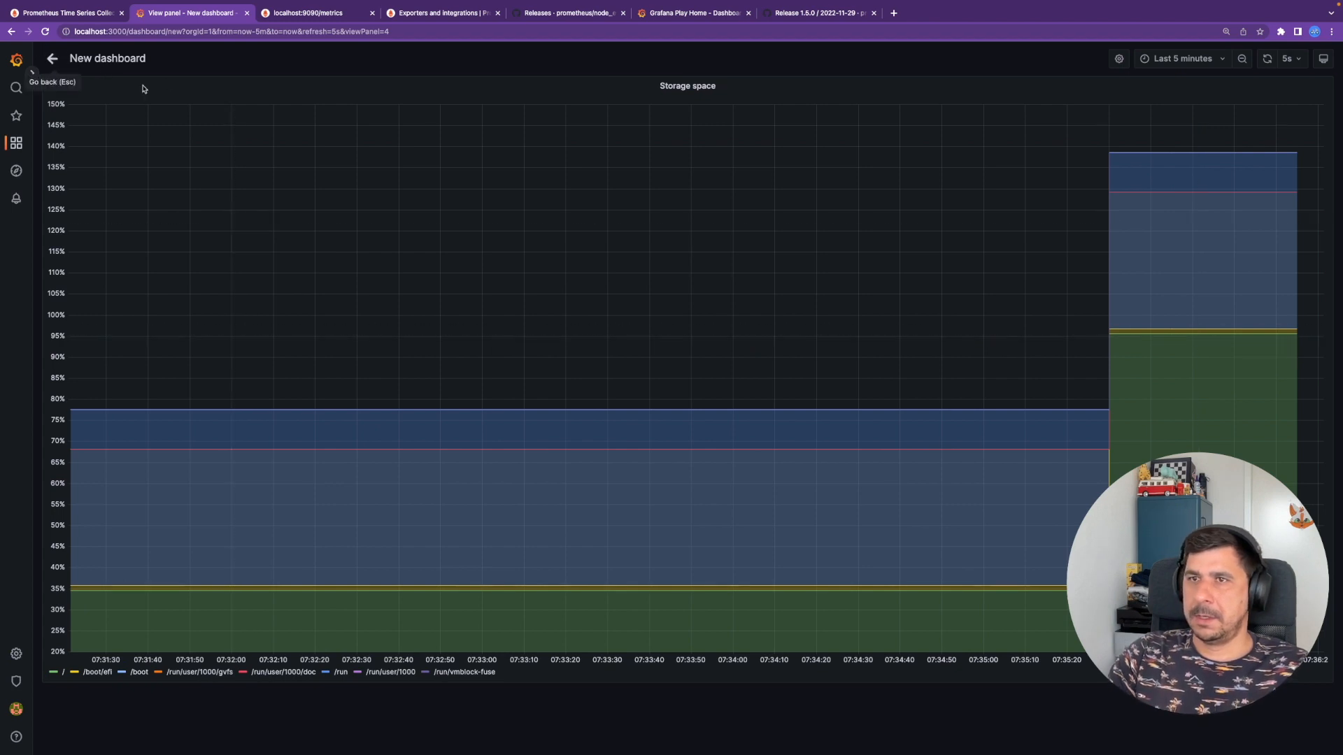
left_click(52, 58)
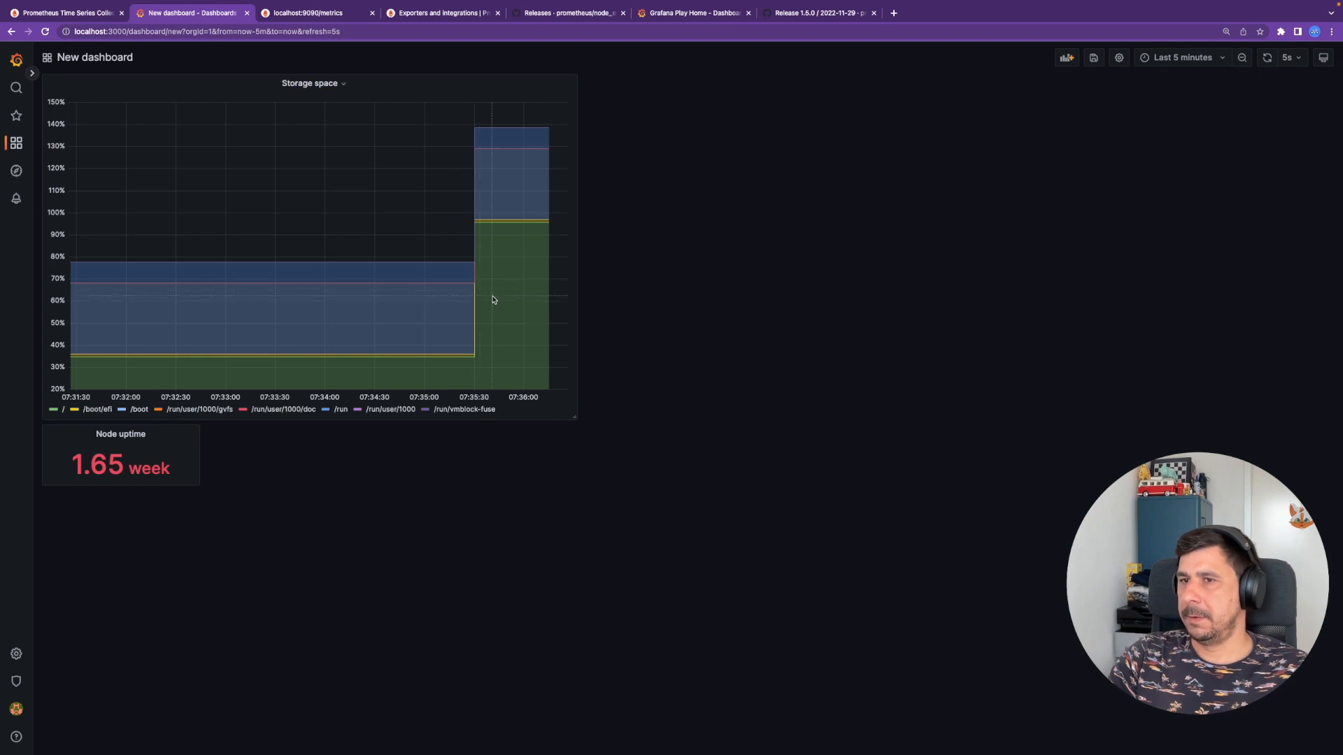
left_click_drag(572, 417, 562, 274)
left_click_drag(533, 271, 489, 272)
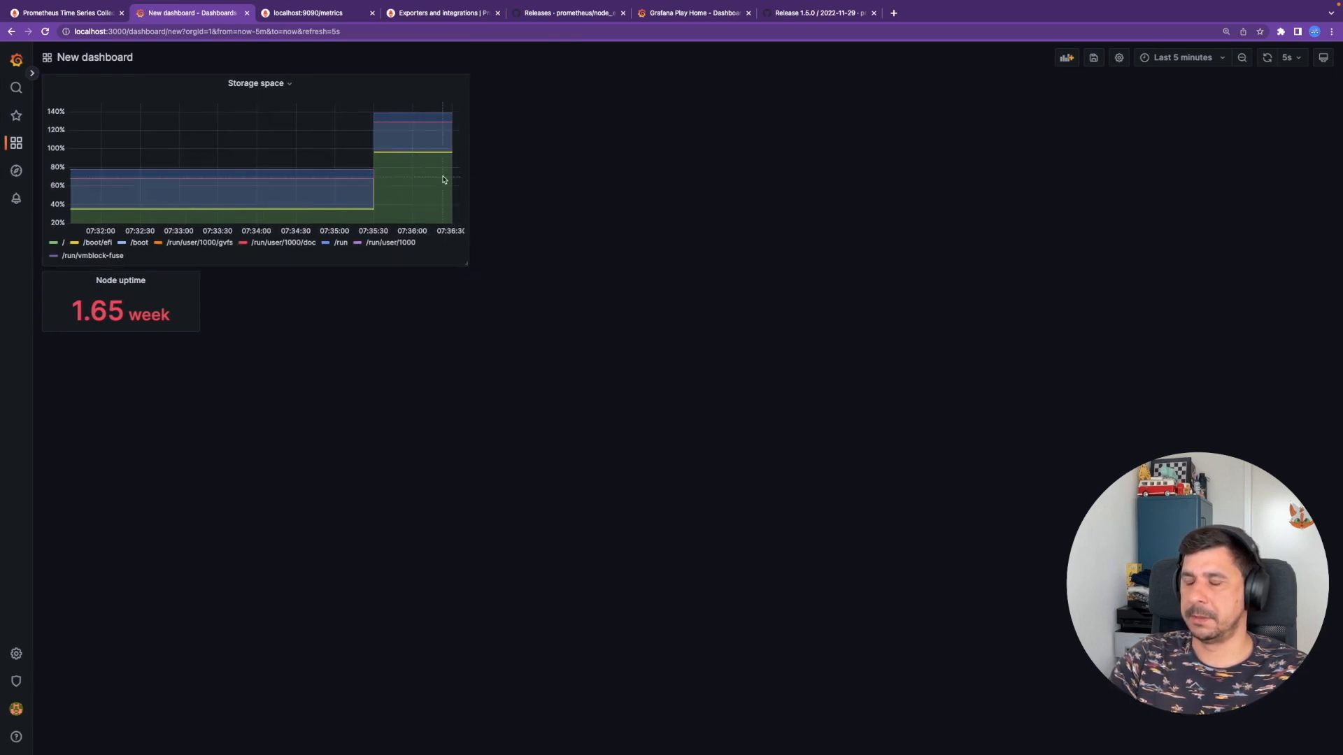
- Copy the CPU query from line 98 of readme.md and return to Grafana
key("super+Tab")
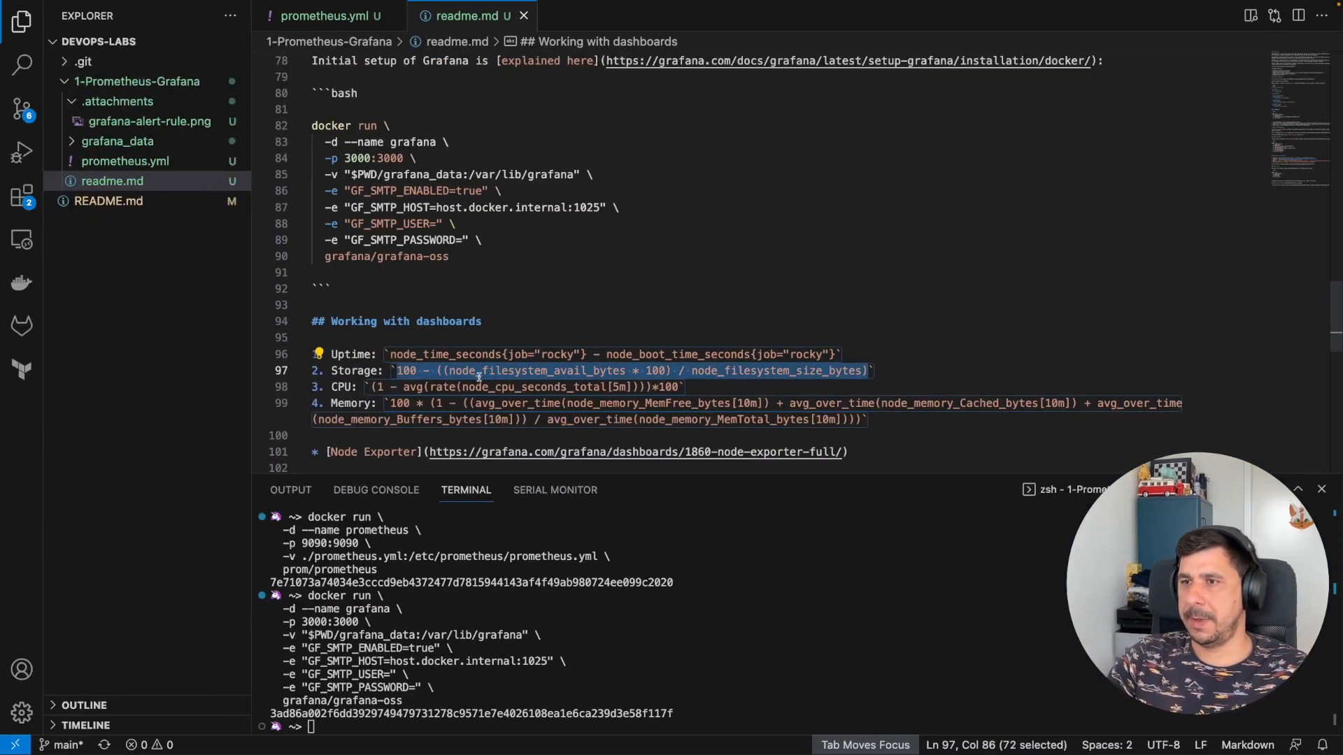
left_click_drag(371, 386, 678, 387)
key("super+c")
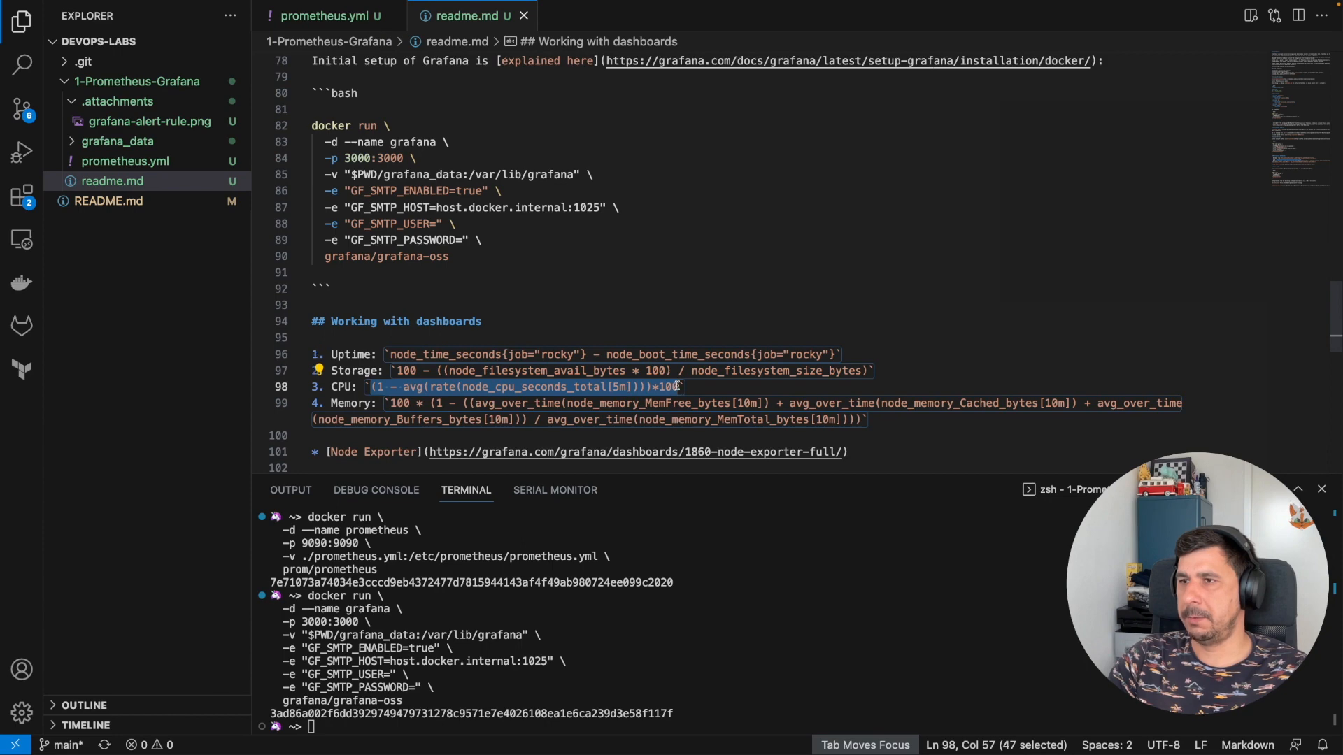
key("super+Tab")
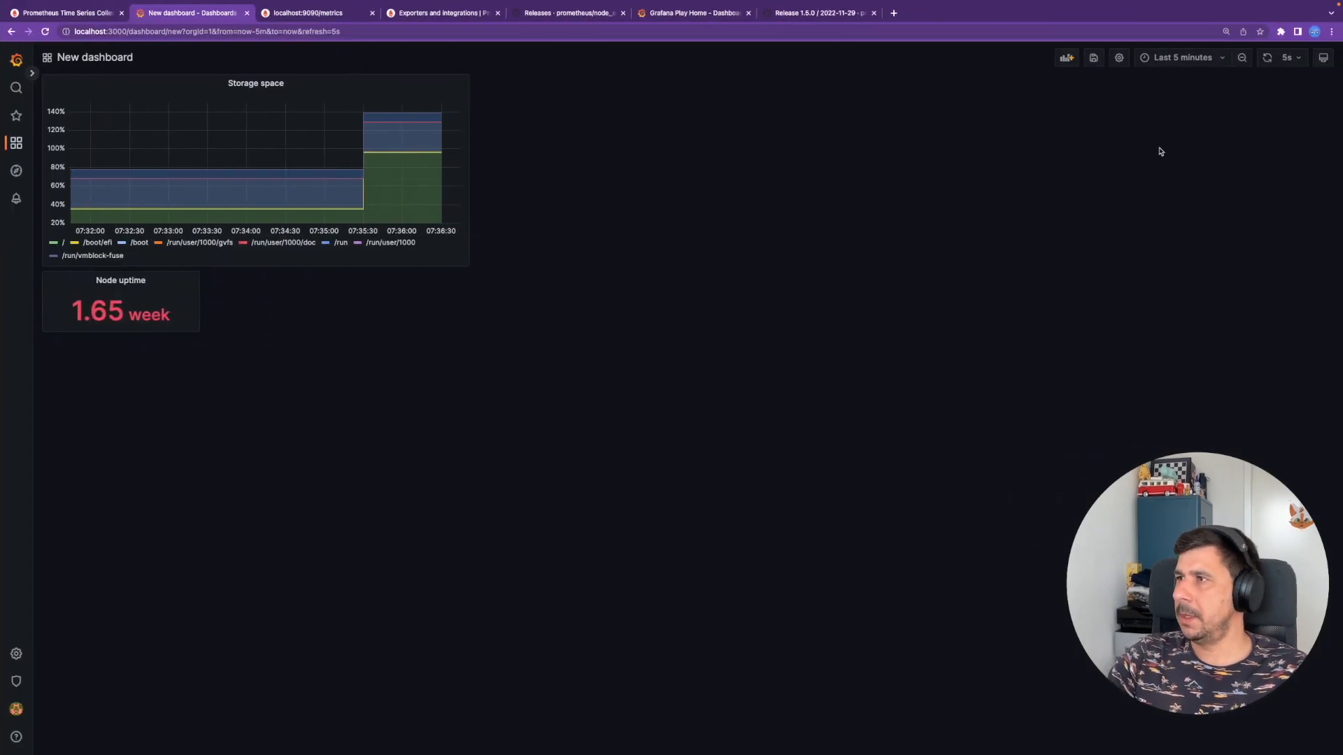
- Add a new panel charting (1 - avg(rate(node_cpu_seconds_total[5m])))*100 and run the query
left_click(1066, 59)
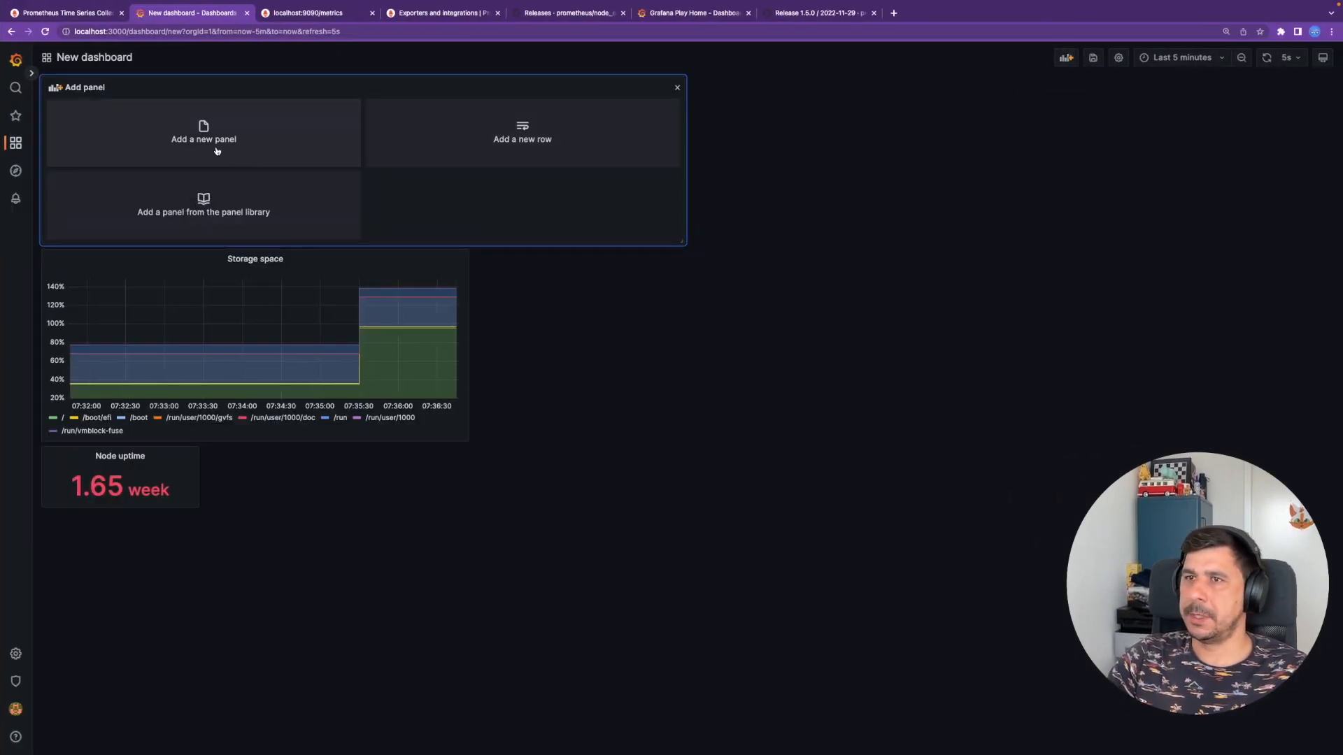
left_click(276, 140)
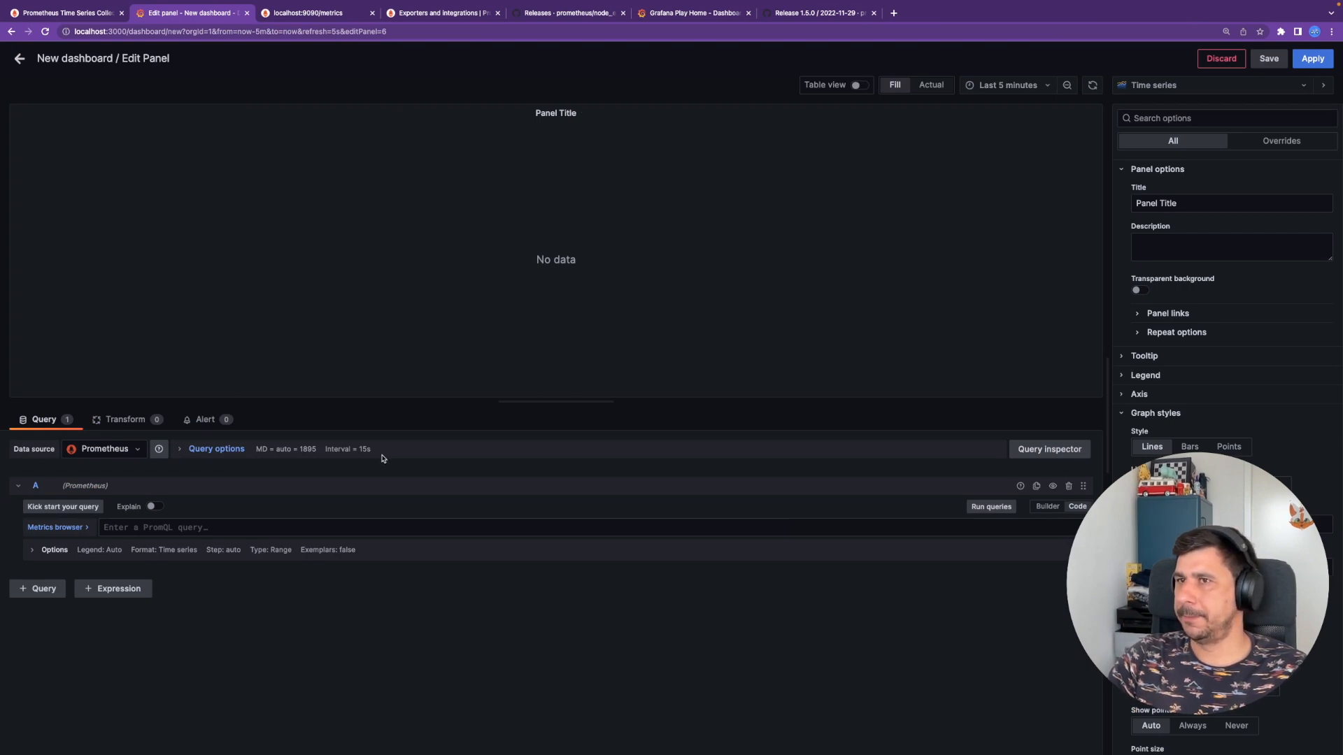
key("super+v")
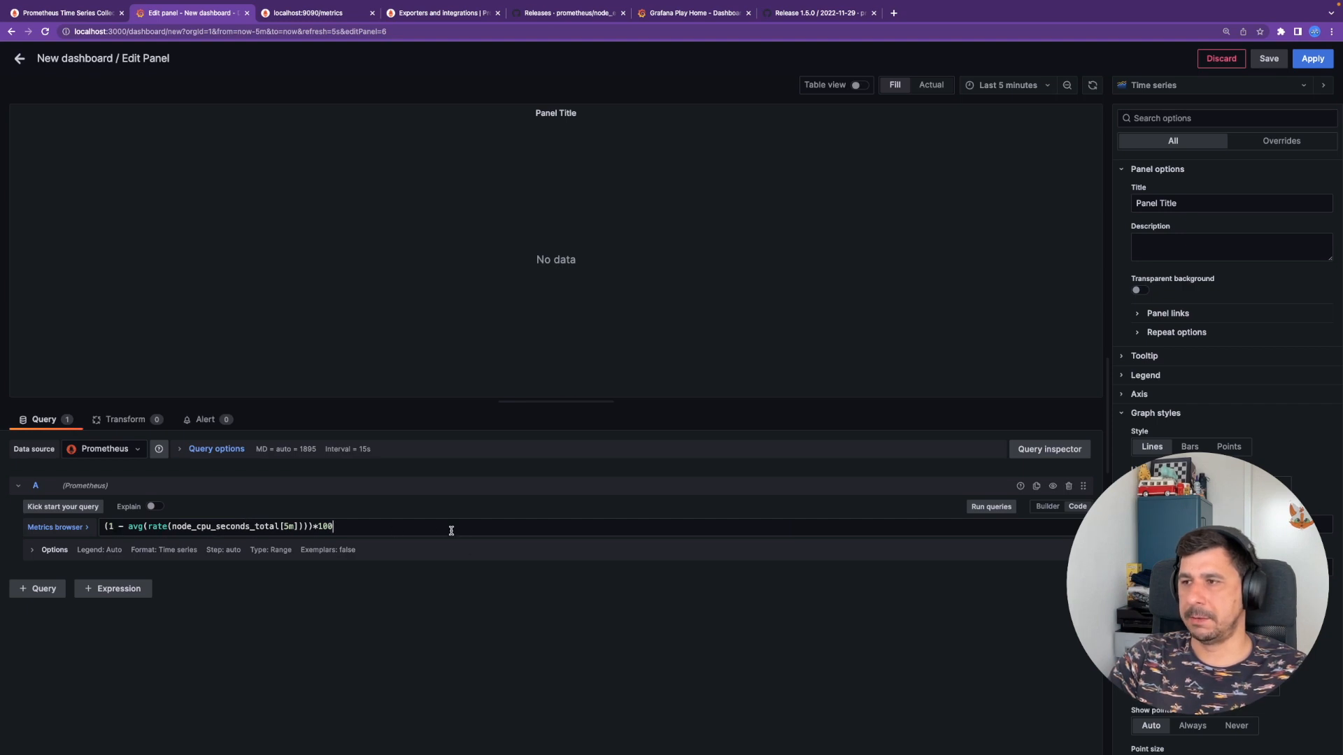
left_click_drag(317, 526, 364, 530)
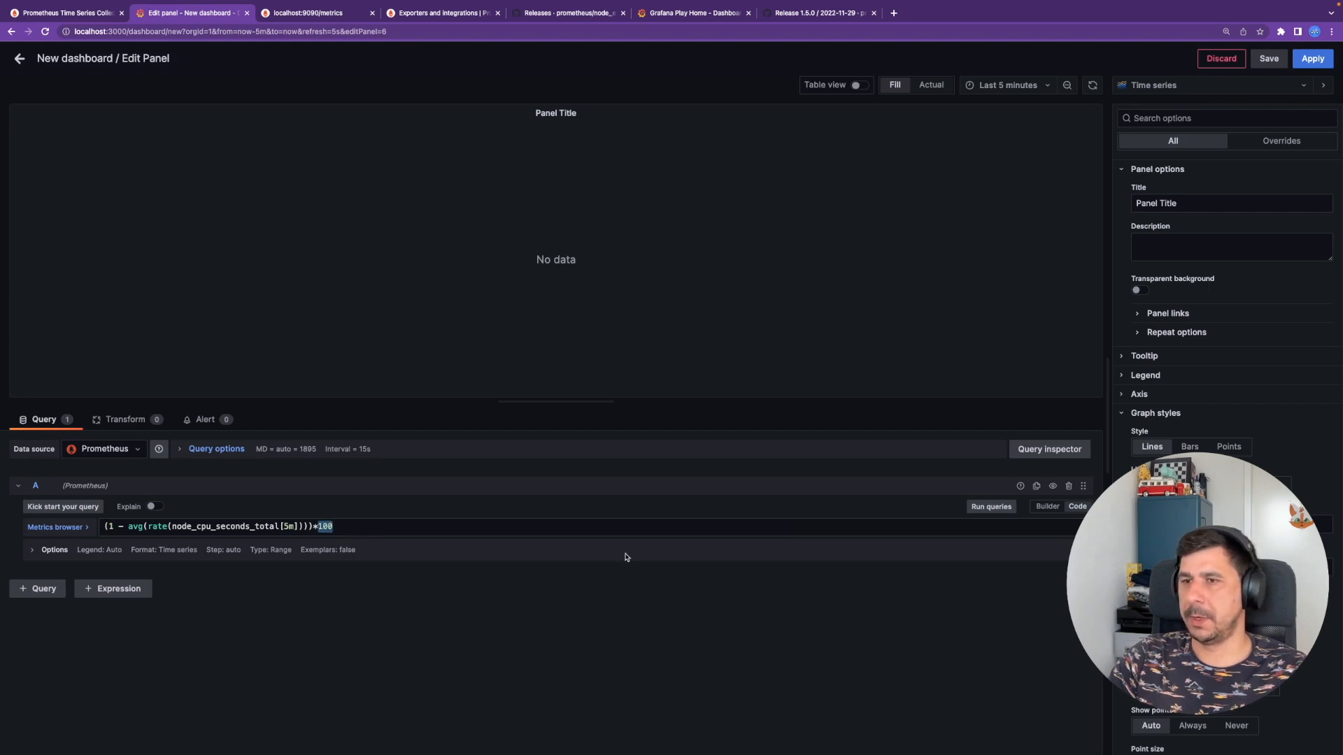
left_click(990, 511)
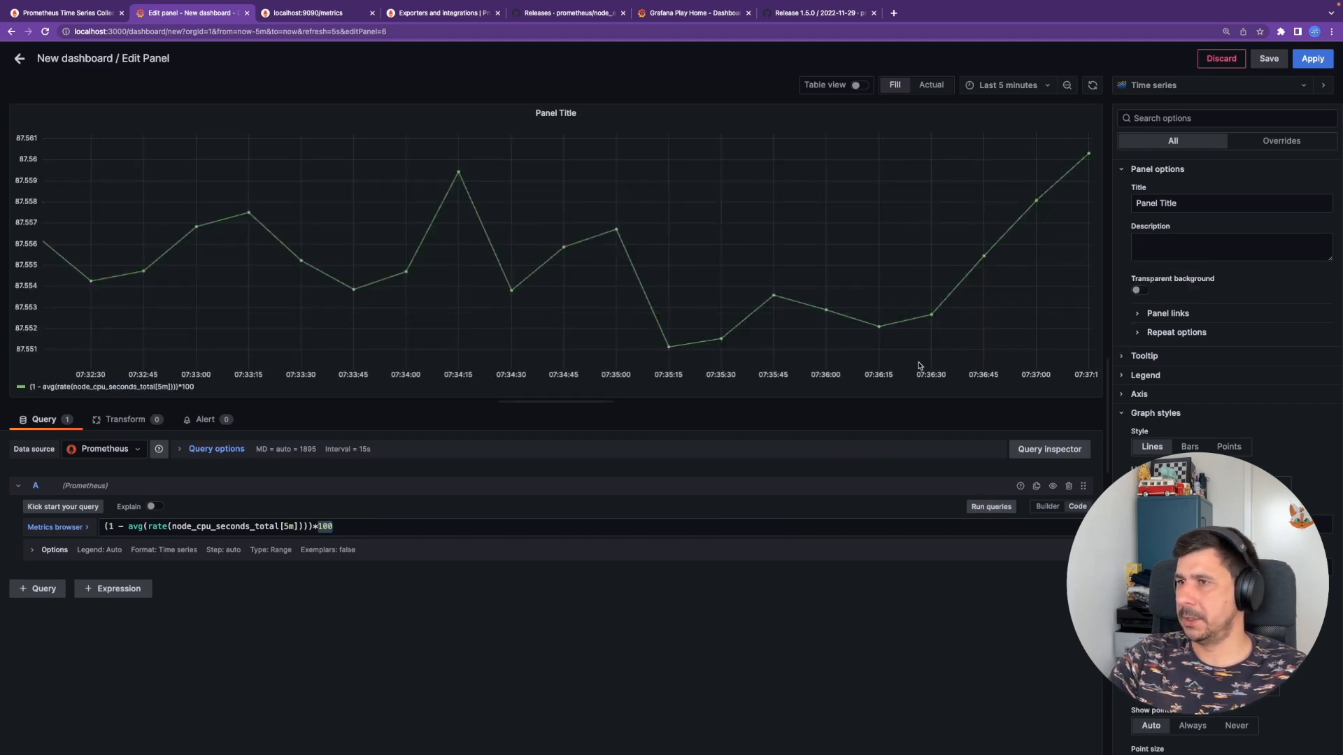
- Set the CPU graph's unit to Percent (0-100)
scroll(1205, 317, "down", 8)
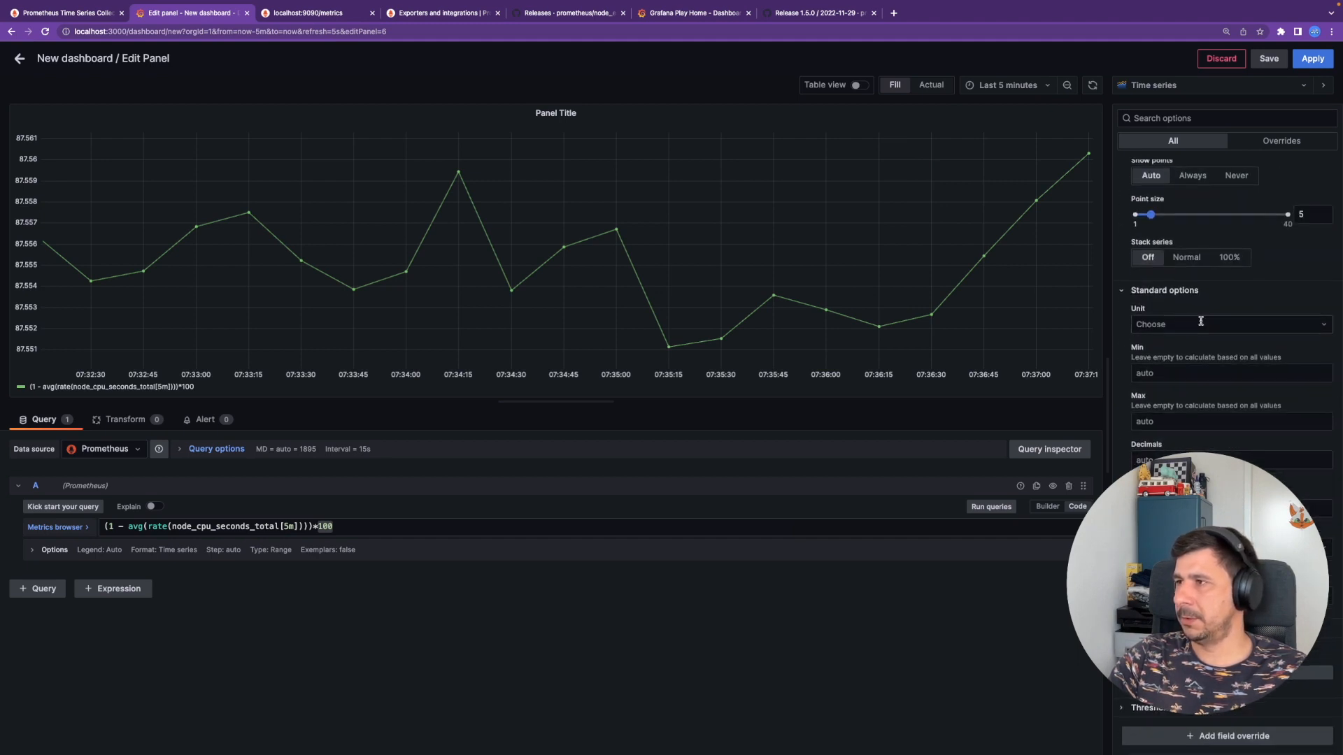
left_click(1205, 320)
type("percent")
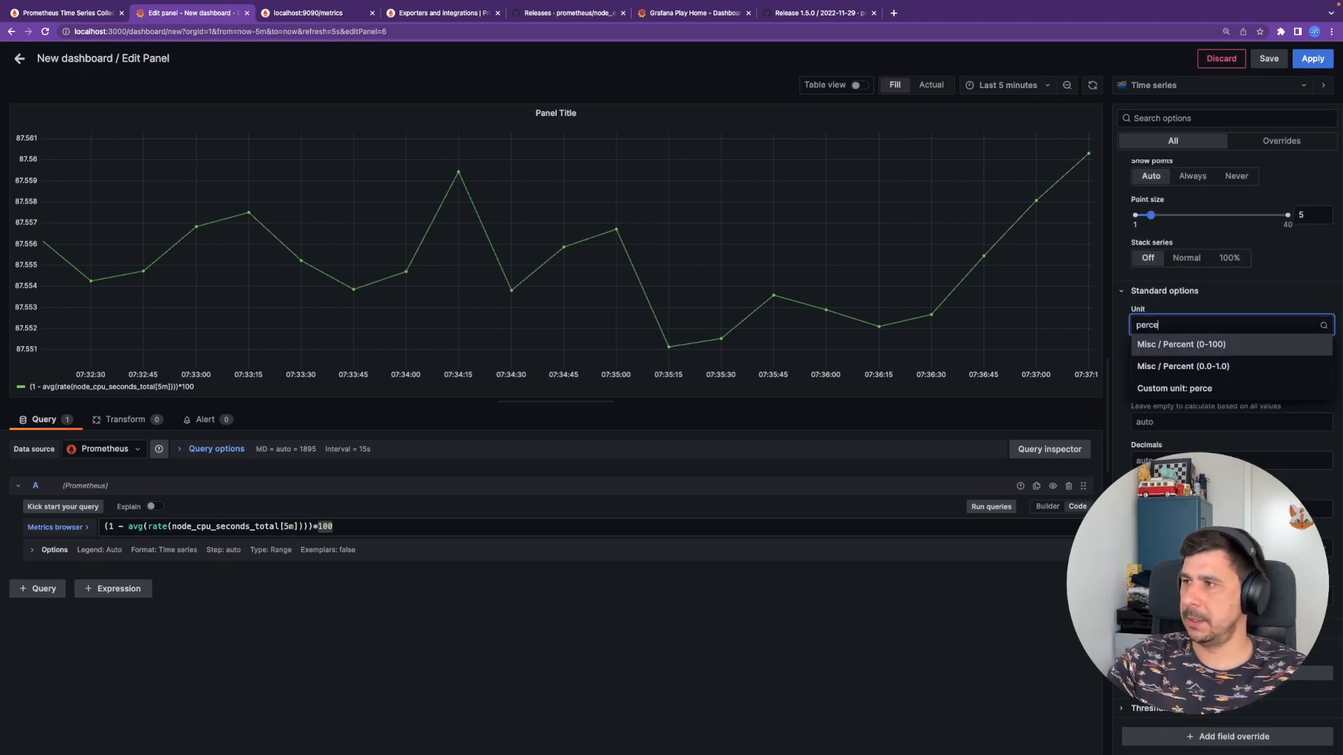
key("Return")
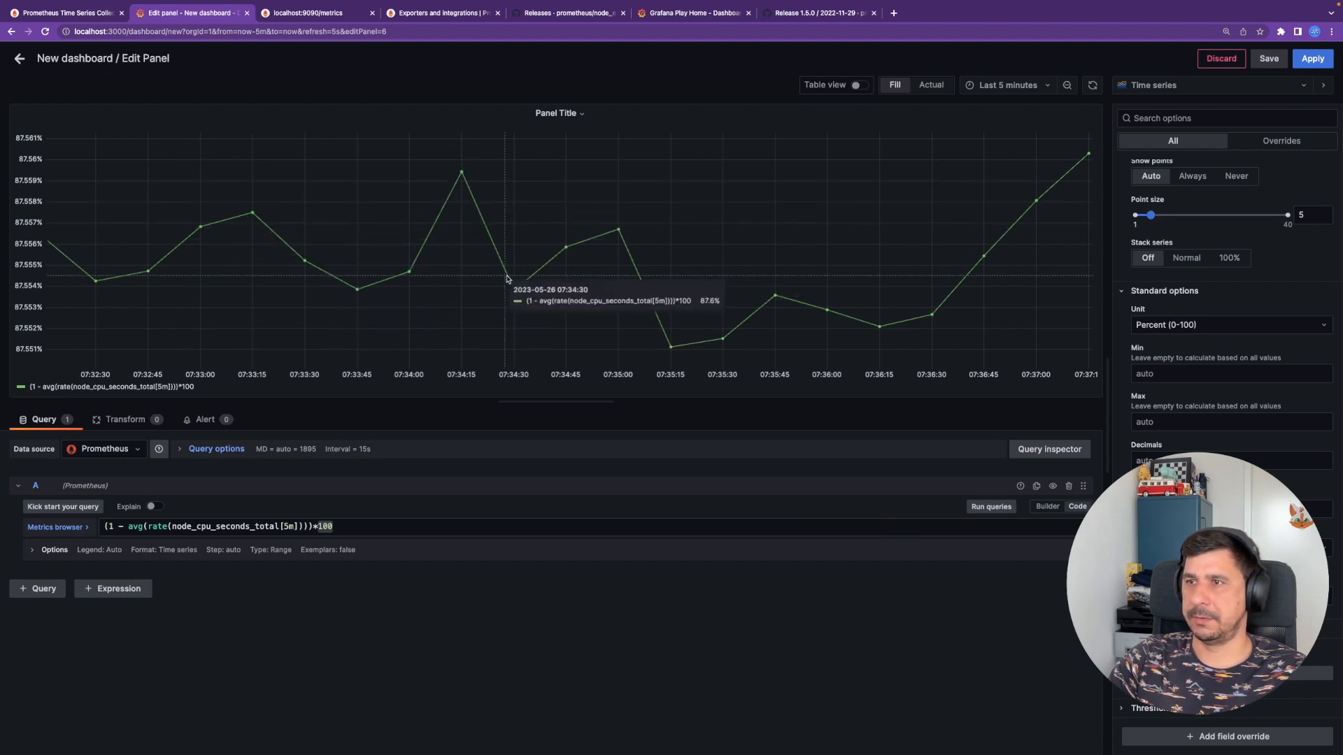
- Try the Last 15 minutes range, return to Last 5 minutes, and show visualization suggestions
left_click(1009, 85)
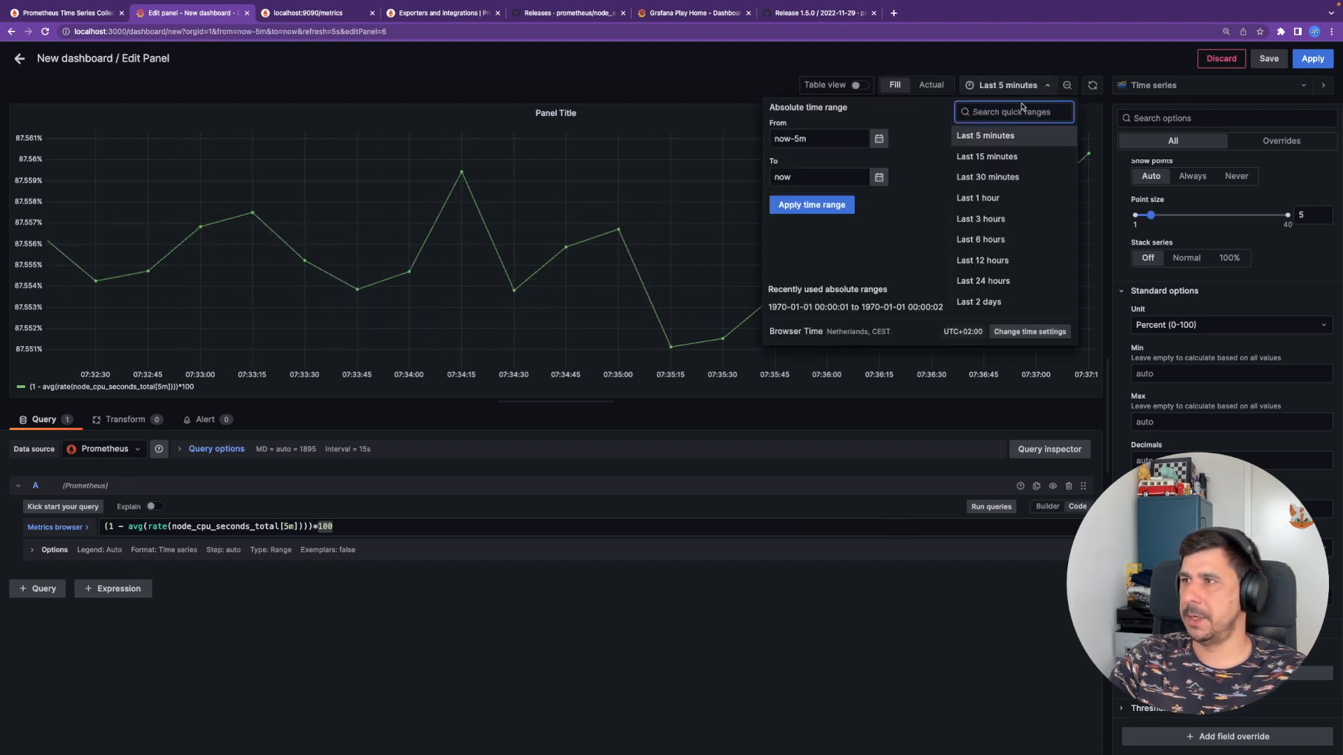
left_click(1017, 157)
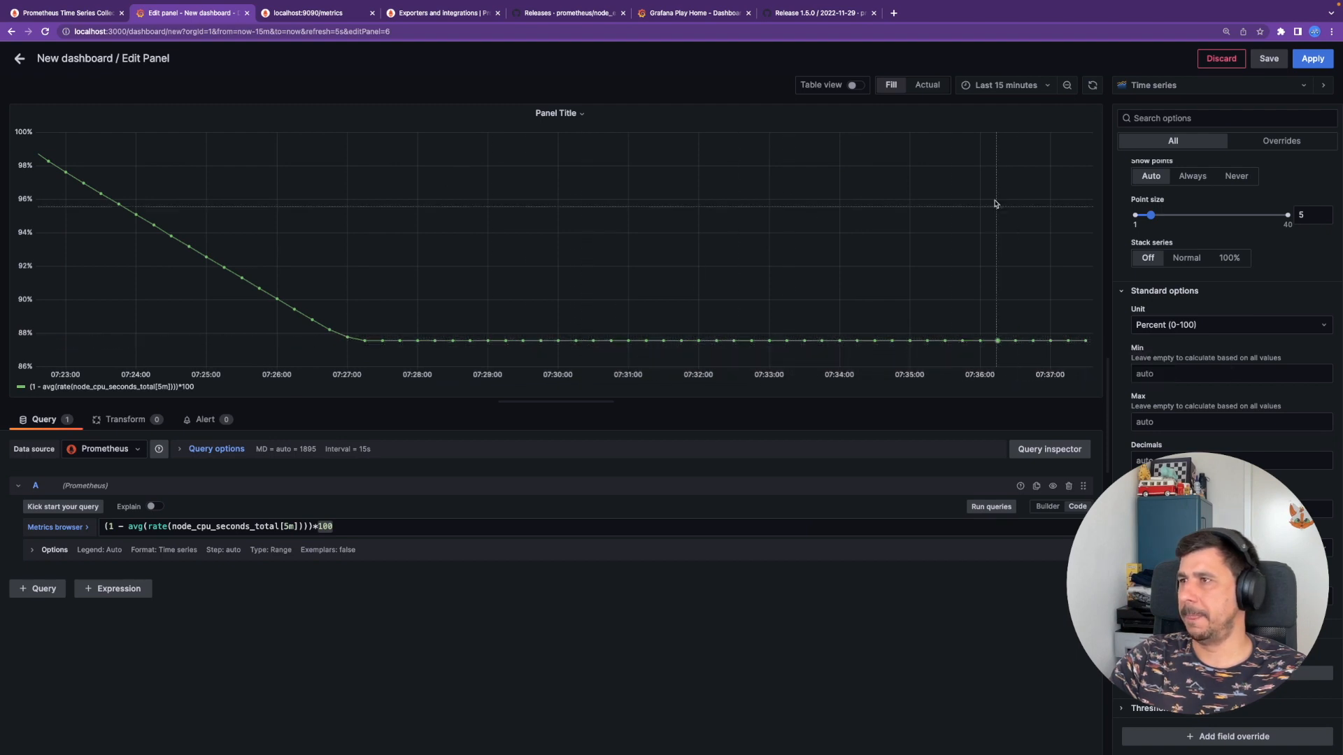
left_click(1020, 87)
left_click(1008, 132)
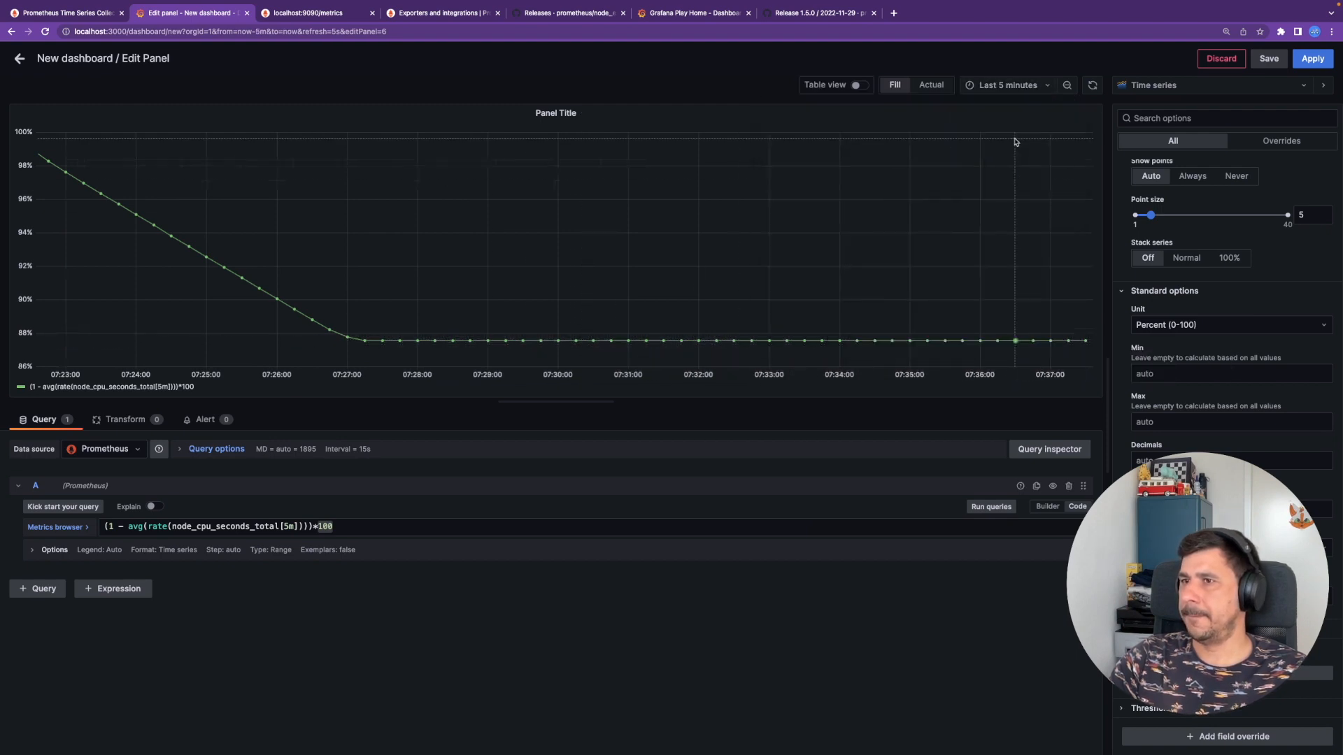
left_click(1203, 86)
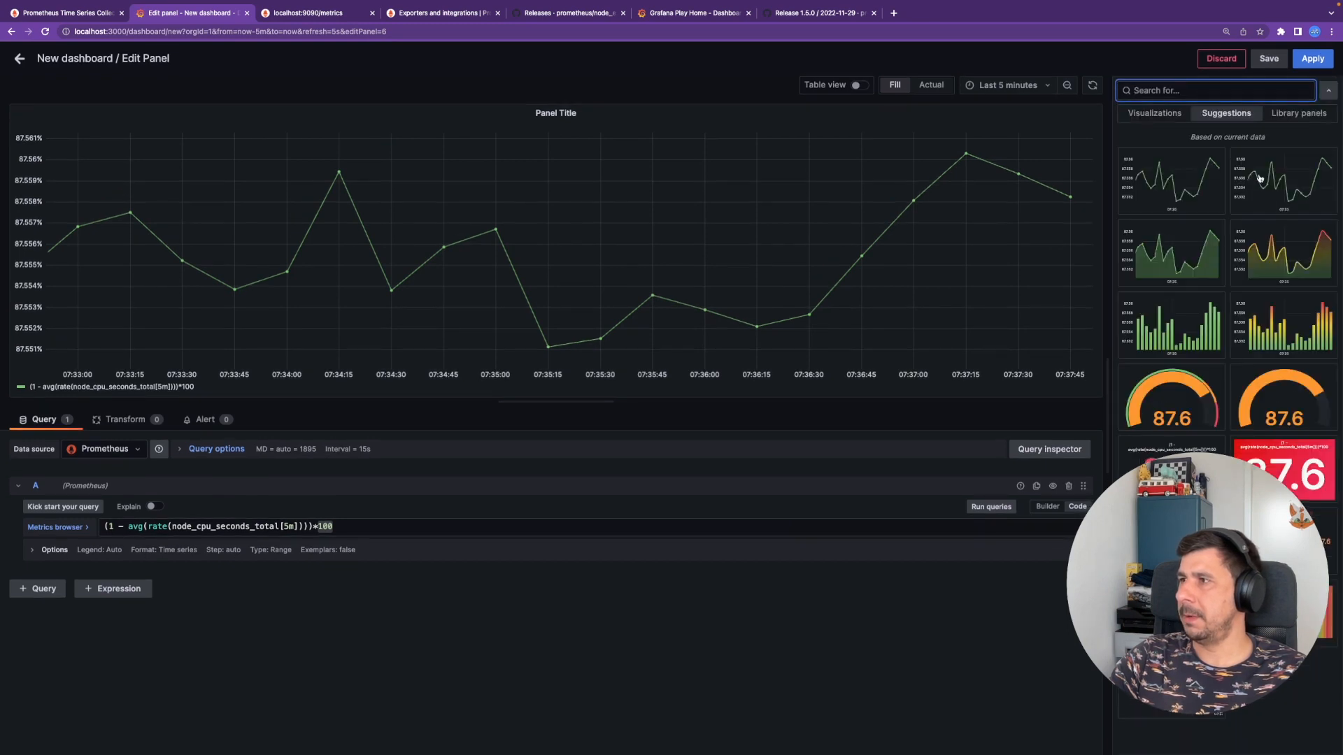
- Use the gradient line chart suggestion, set a custom legend 'CPU Rocky', and apply the panel
left_click(1286, 257)
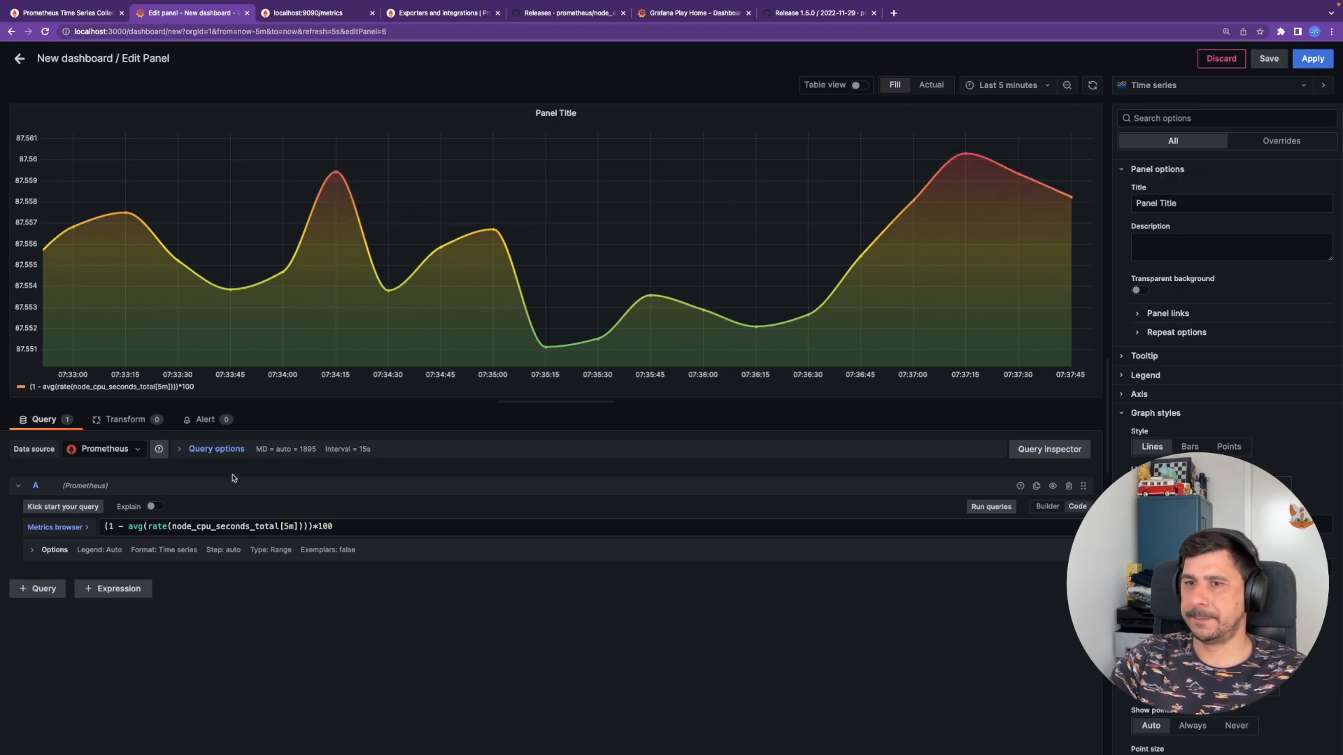
left_click(39, 550)
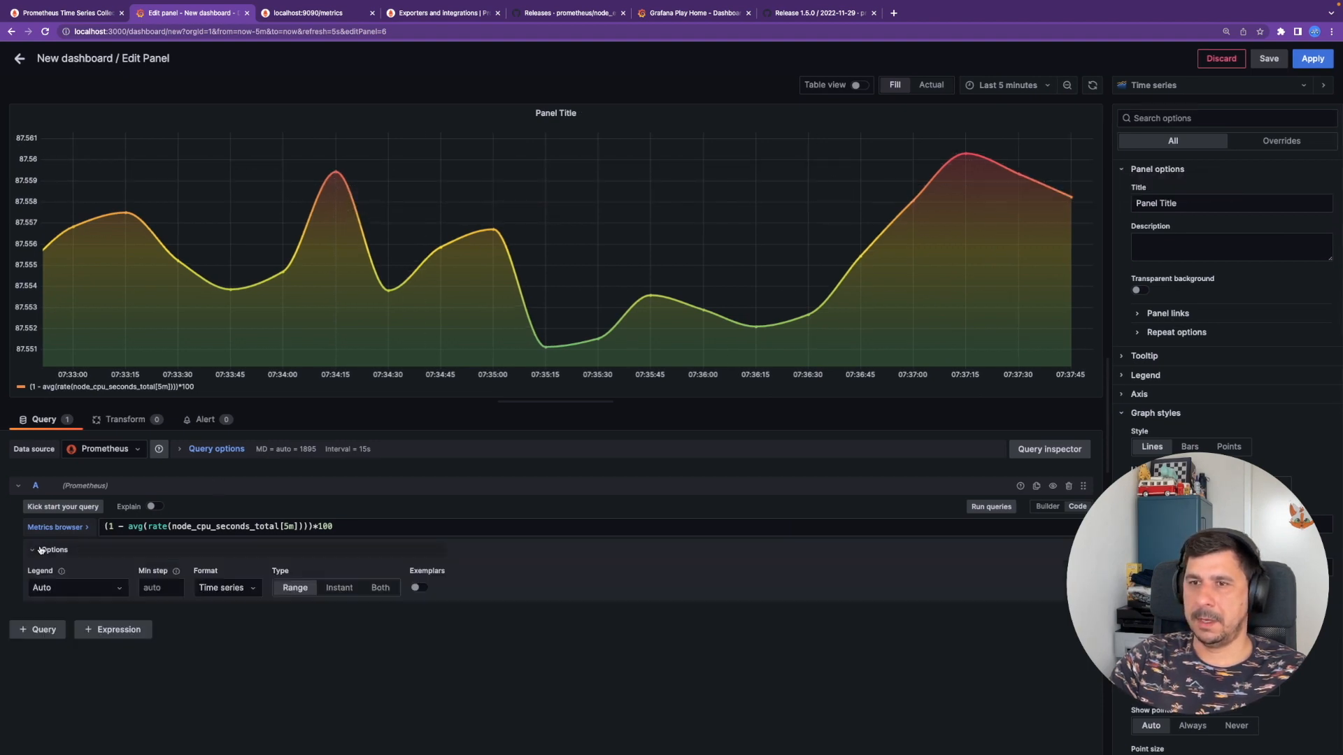
left_click(73, 592)
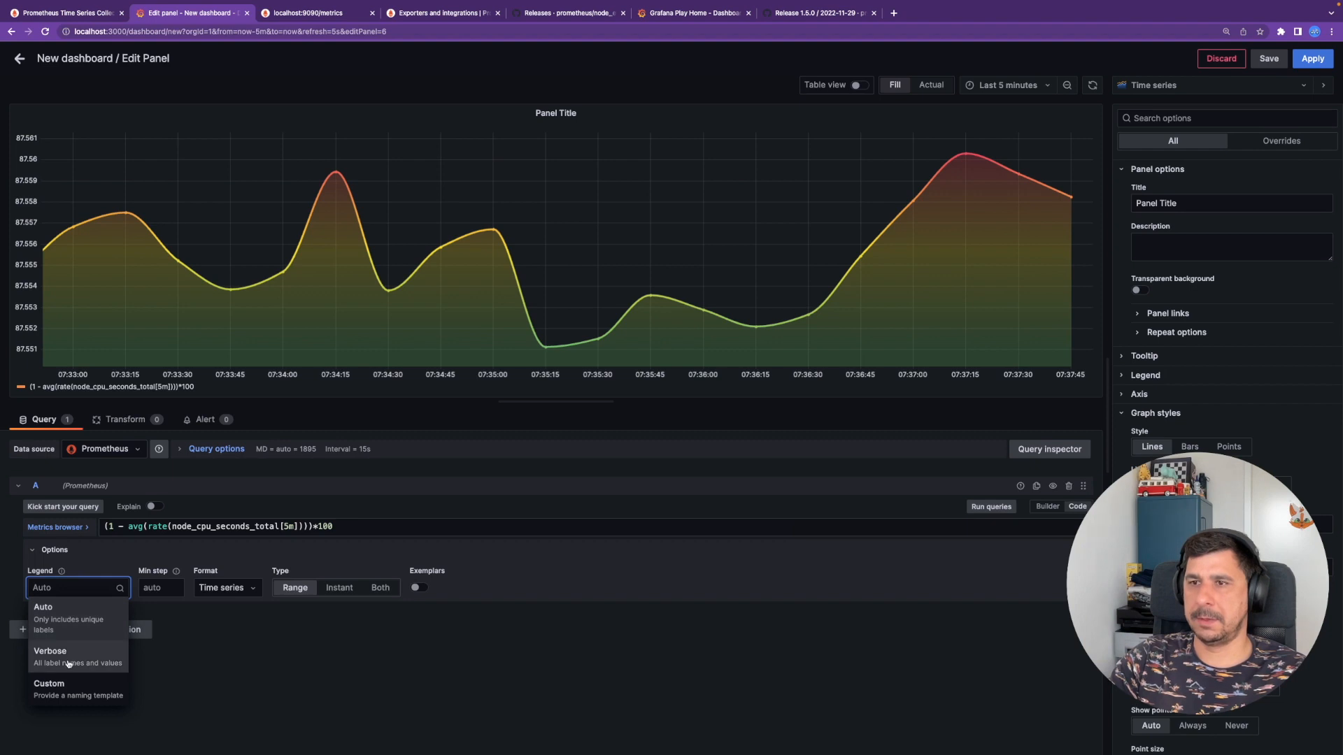
left_click(43, 587)
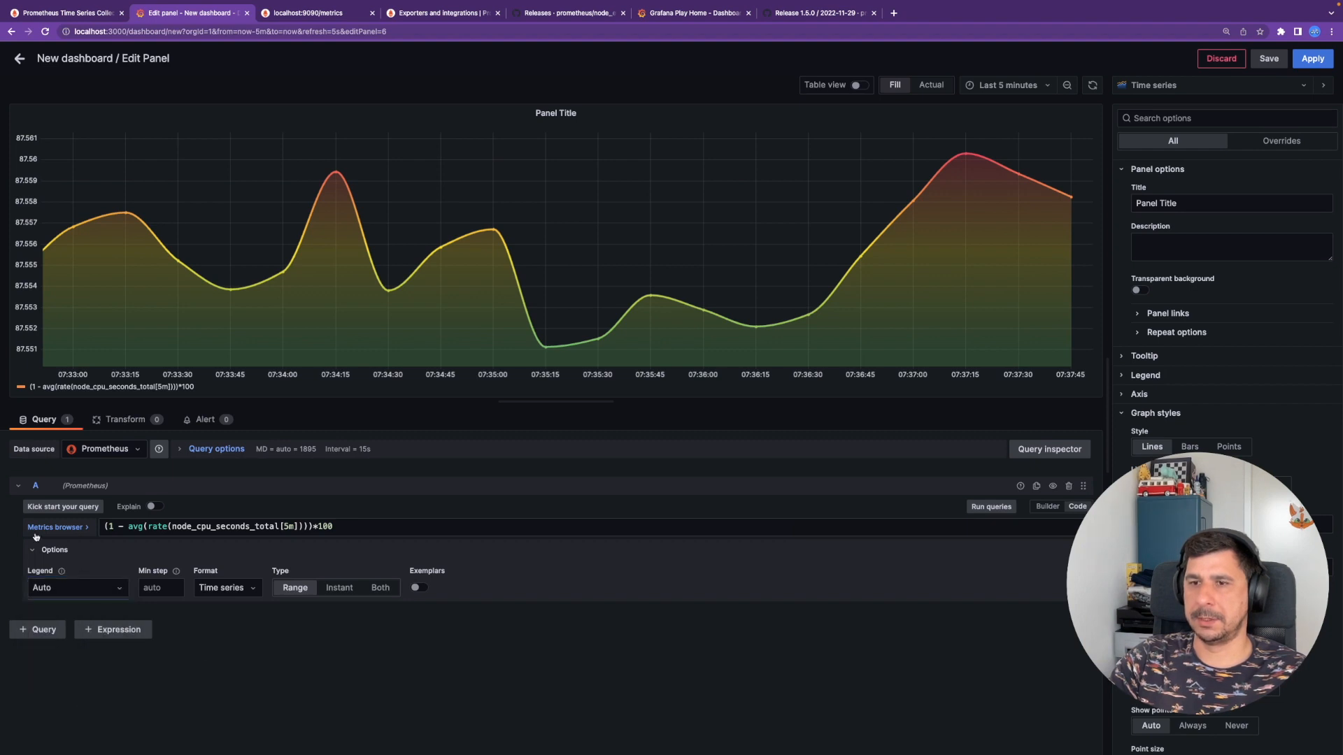
left_click(63, 593)
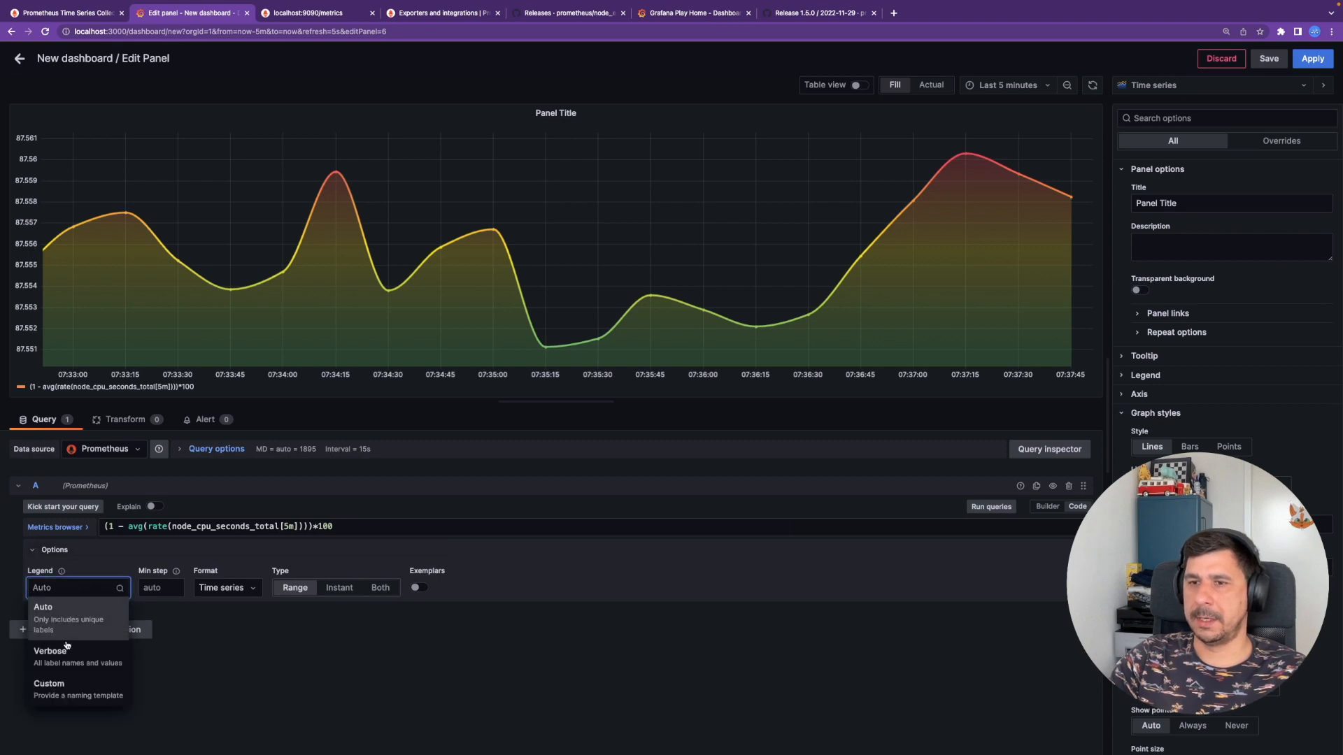
left_click(52, 708)
triple_click(106, 592)
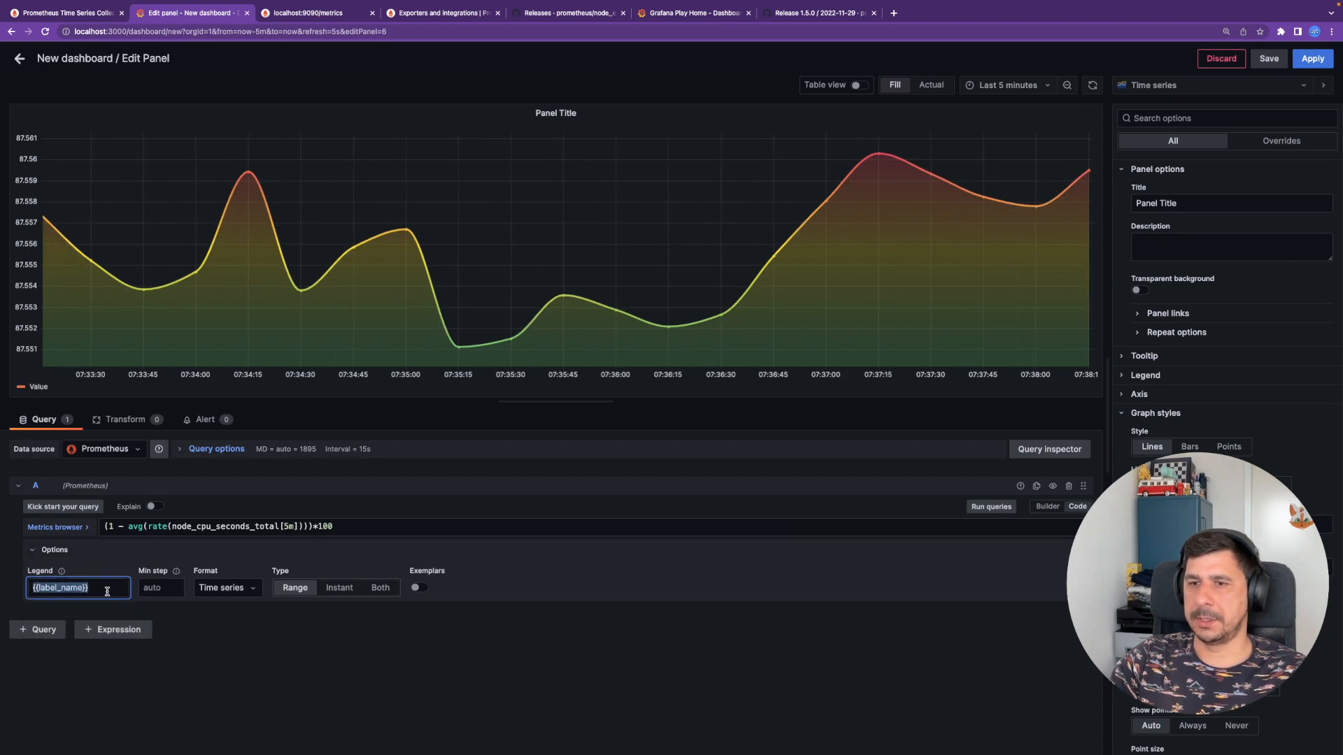
type("CPU ")
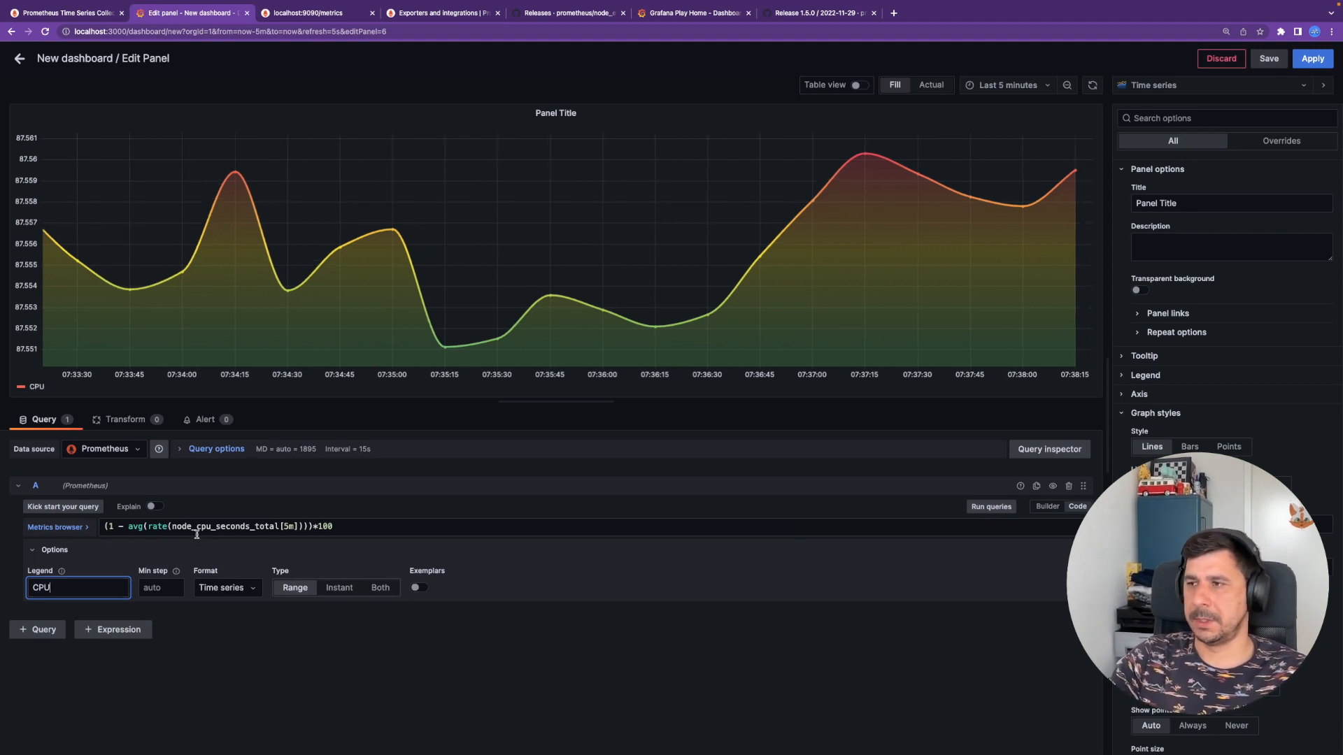
type("Rocky")
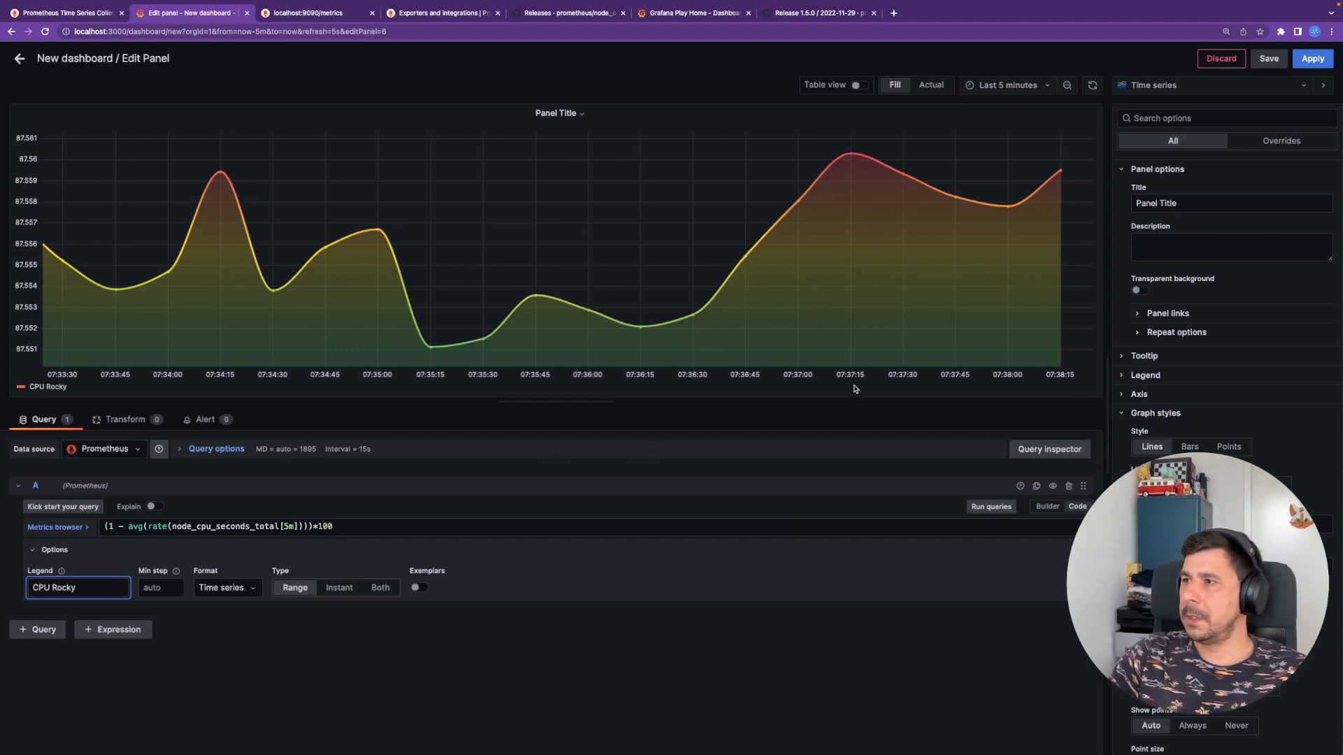
left_click(1312, 58)
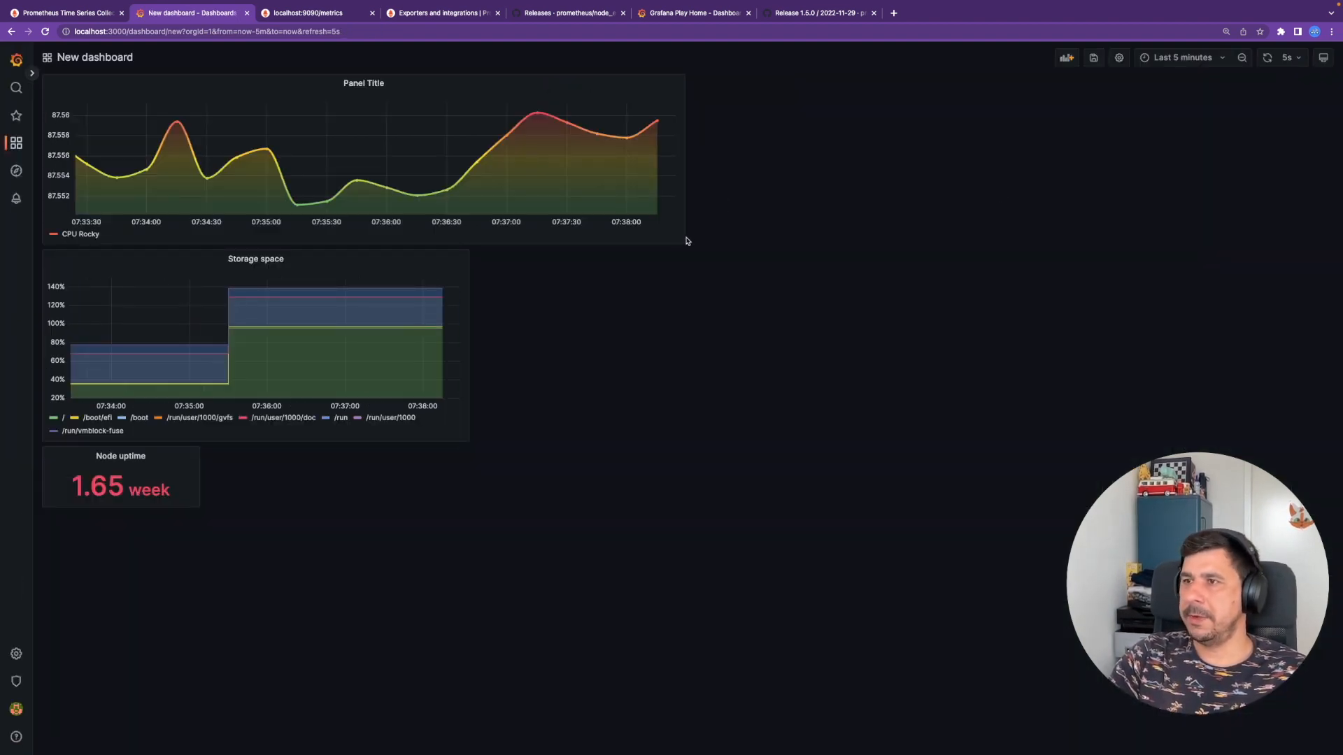
- Shrink the CPU panel to the storage panel's width, title it 'CPU Utilization', and save the dashboard
left_click_drag(683, 240, 546, 221)
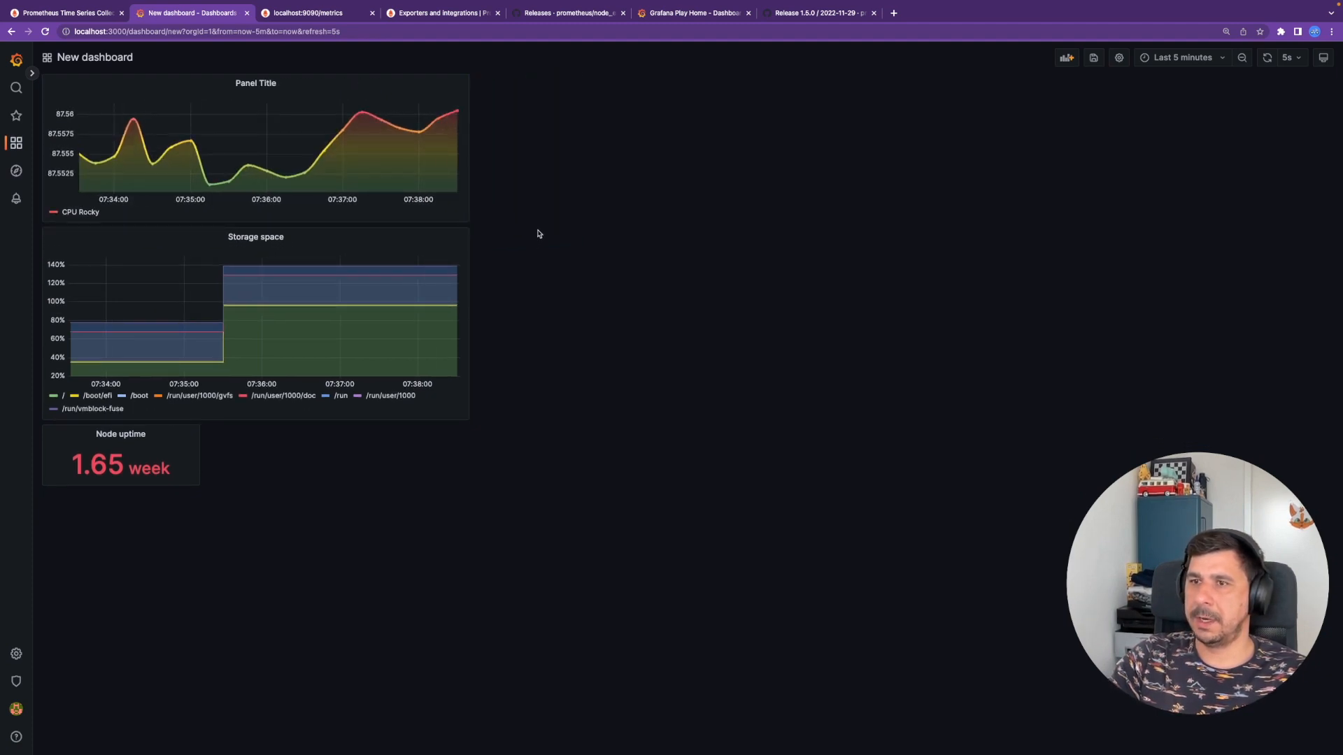
left_click(257, 82)
left_click(261, 118)
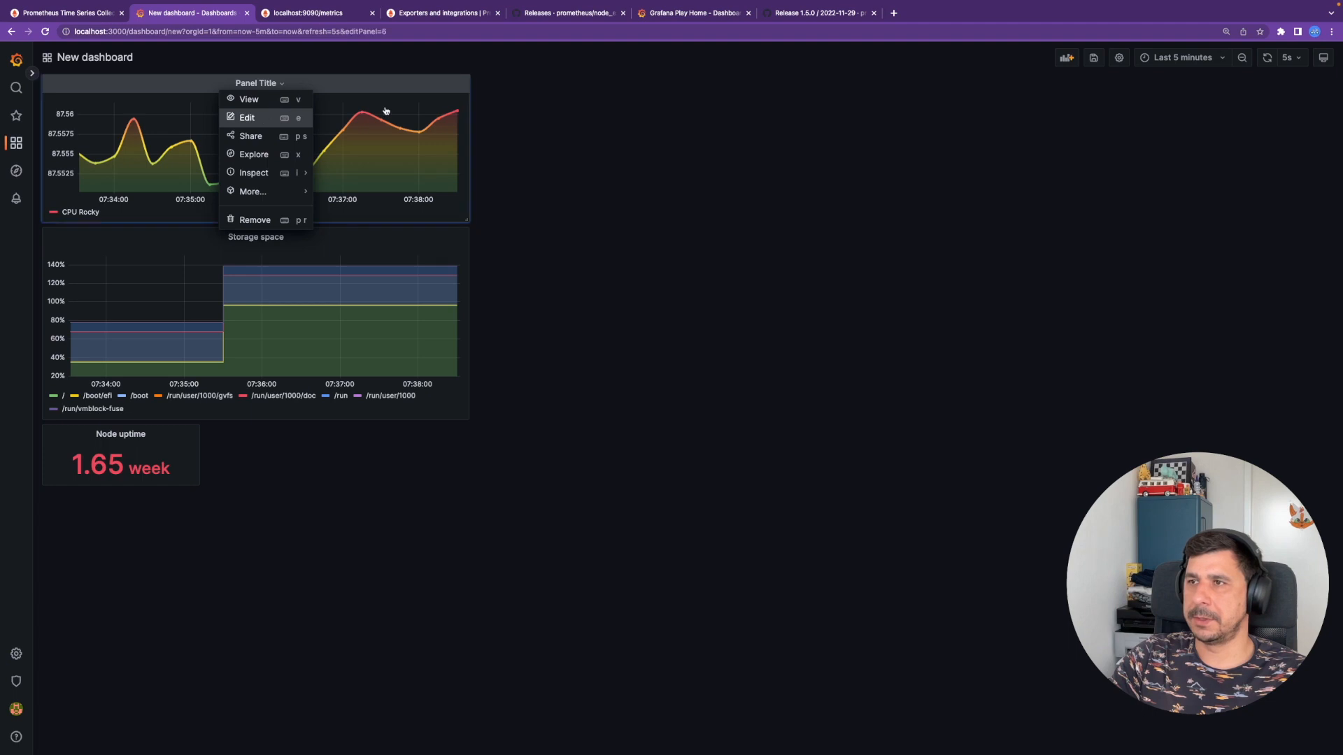
triple_click(1188, 197)
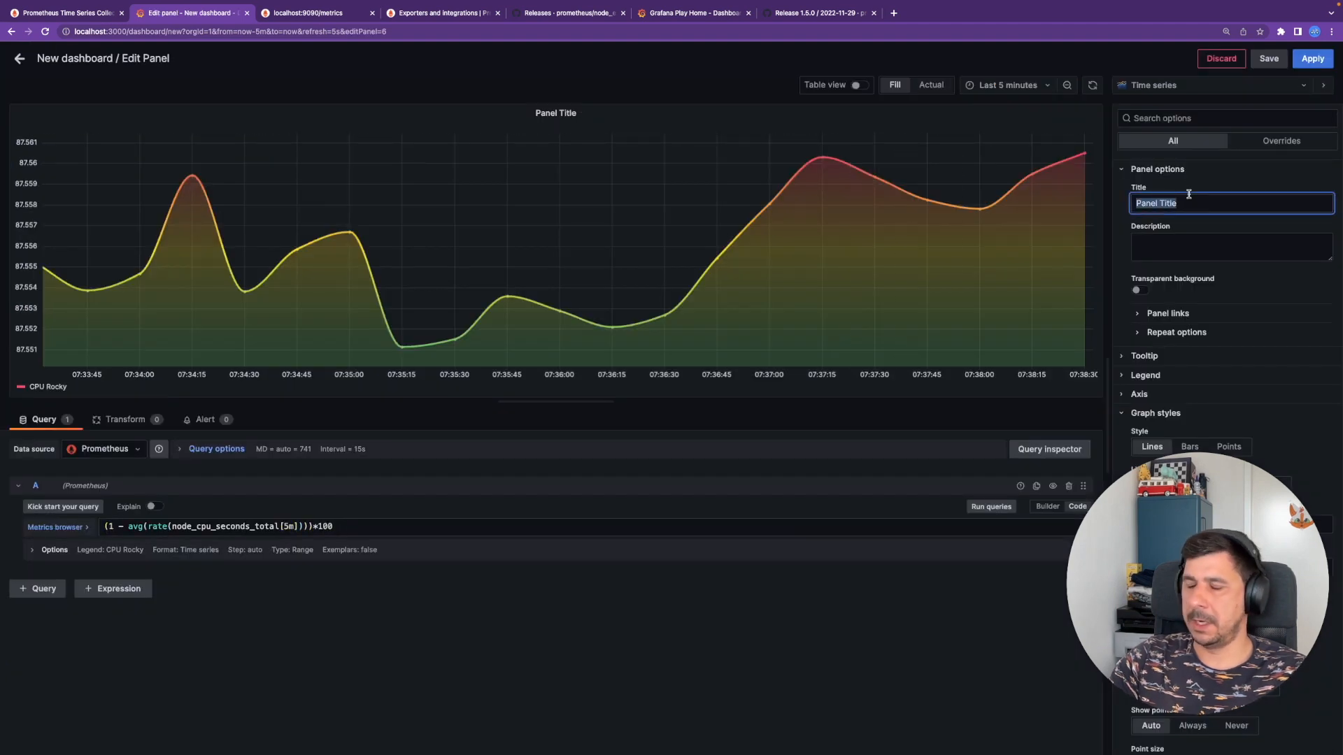
type("CPU")
key("Down")
key("Down")
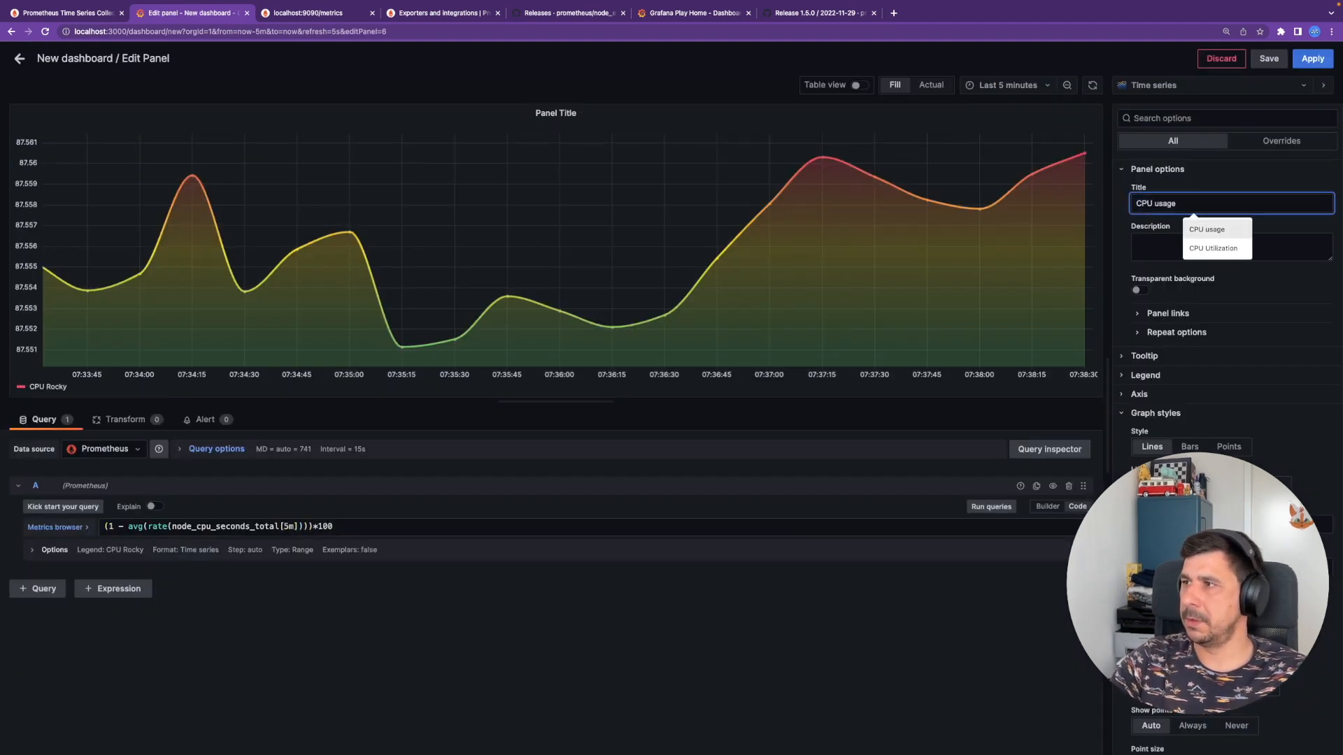
key("Return")
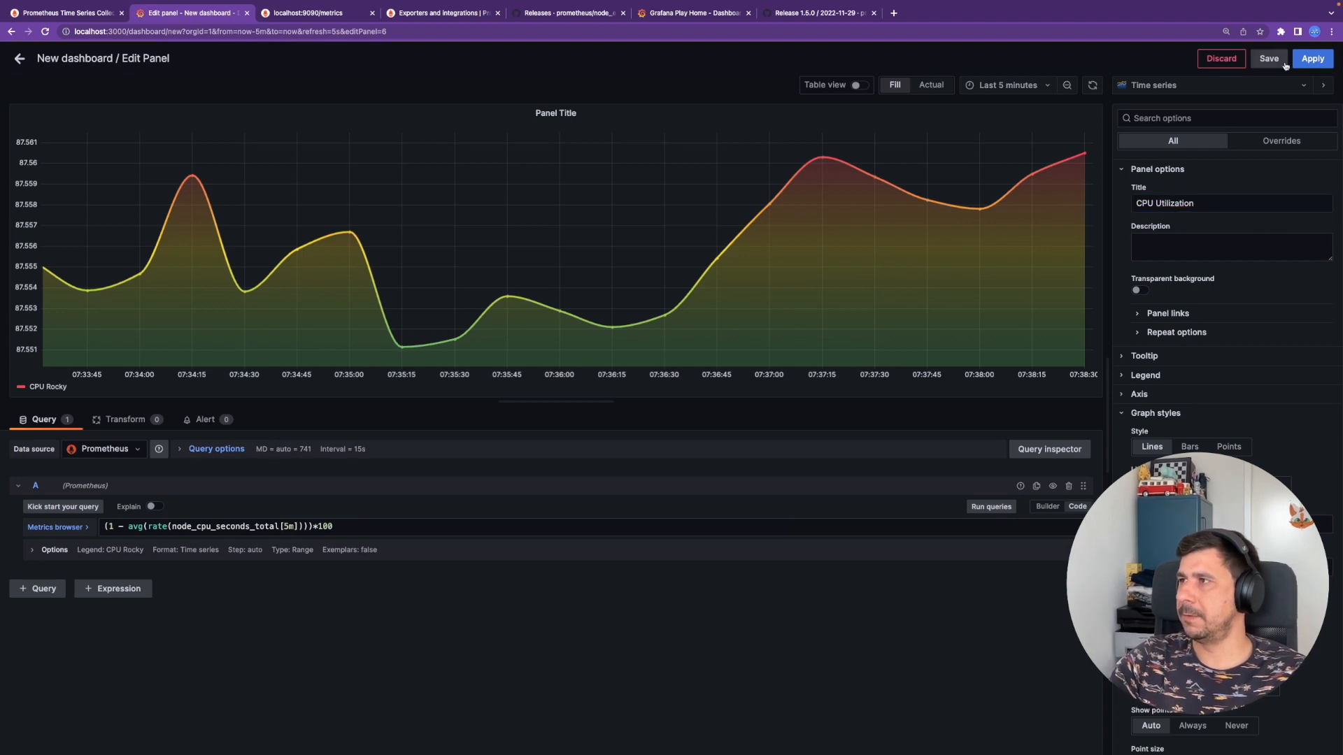
left_click(1281, 61)
left_click(873, 224)
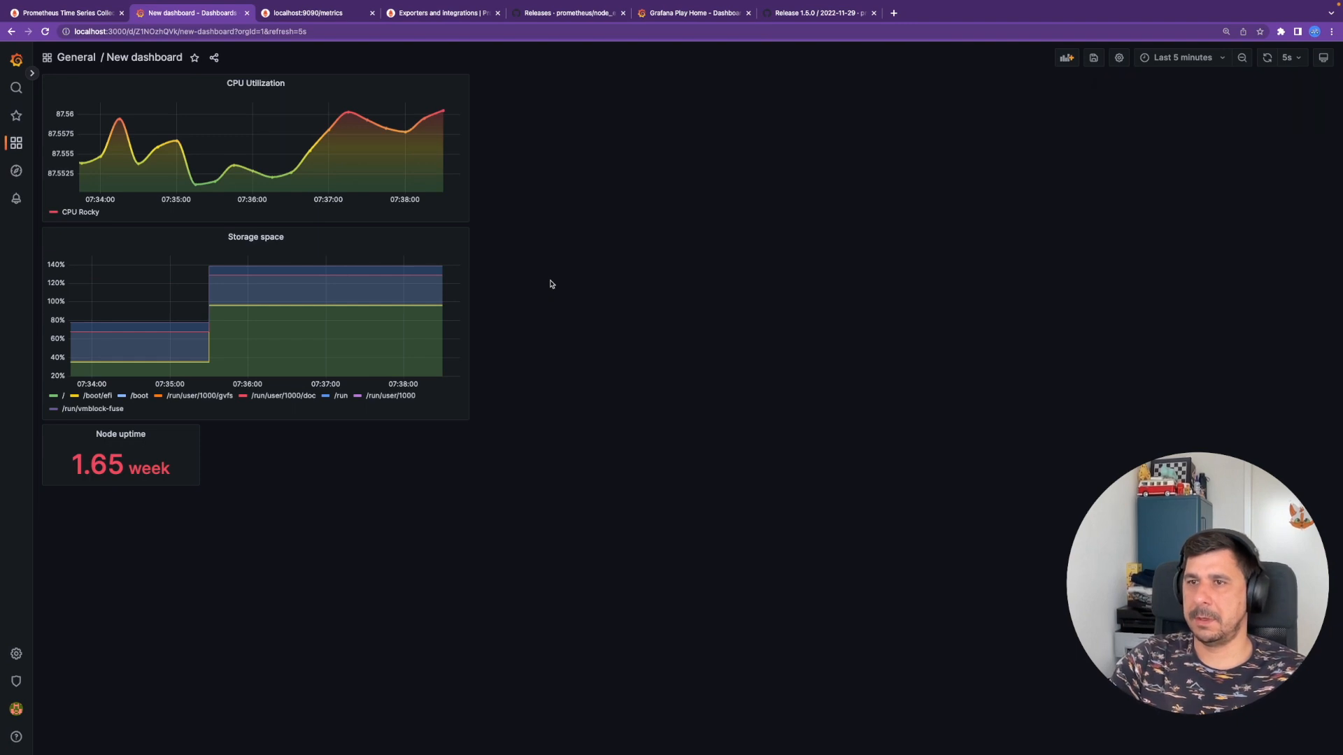
left_click(281, 238)
left_click(262, 267)
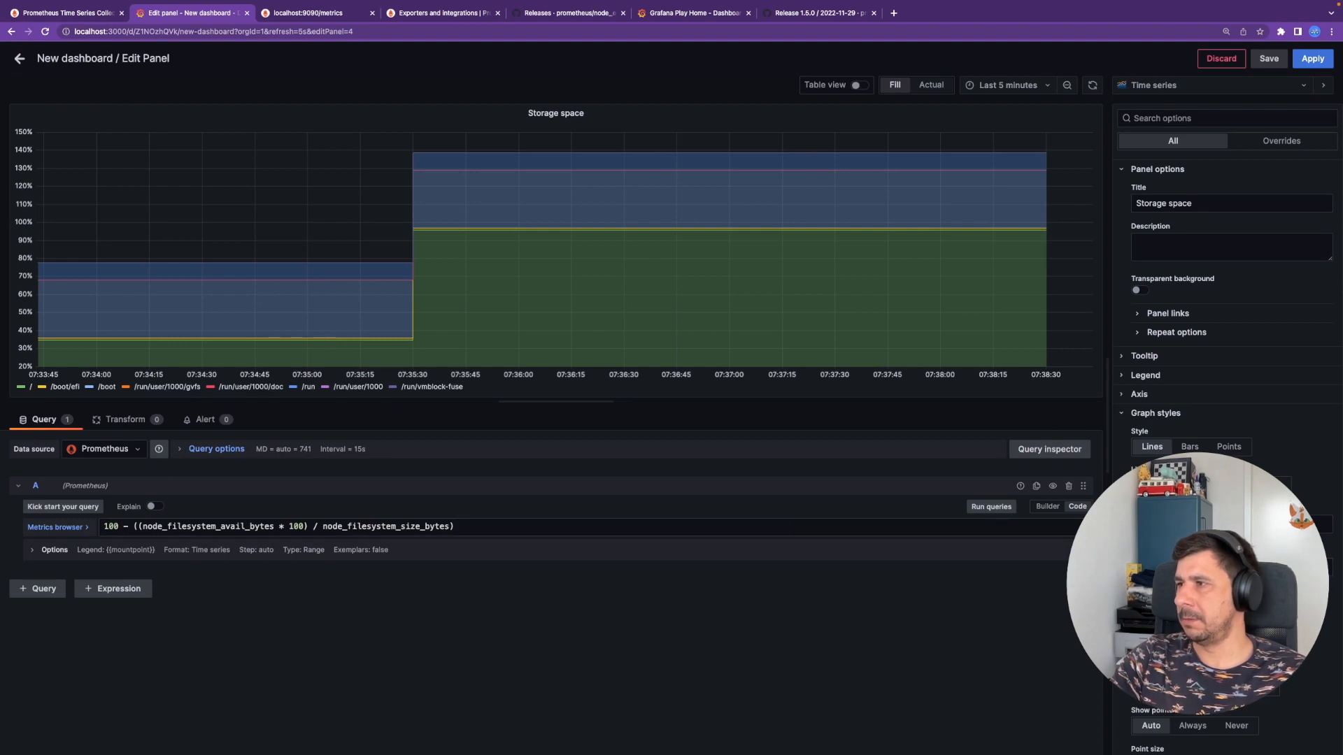
scroll(1230, 419, "down", 1)
scroll(1230, 420, "up", 1)
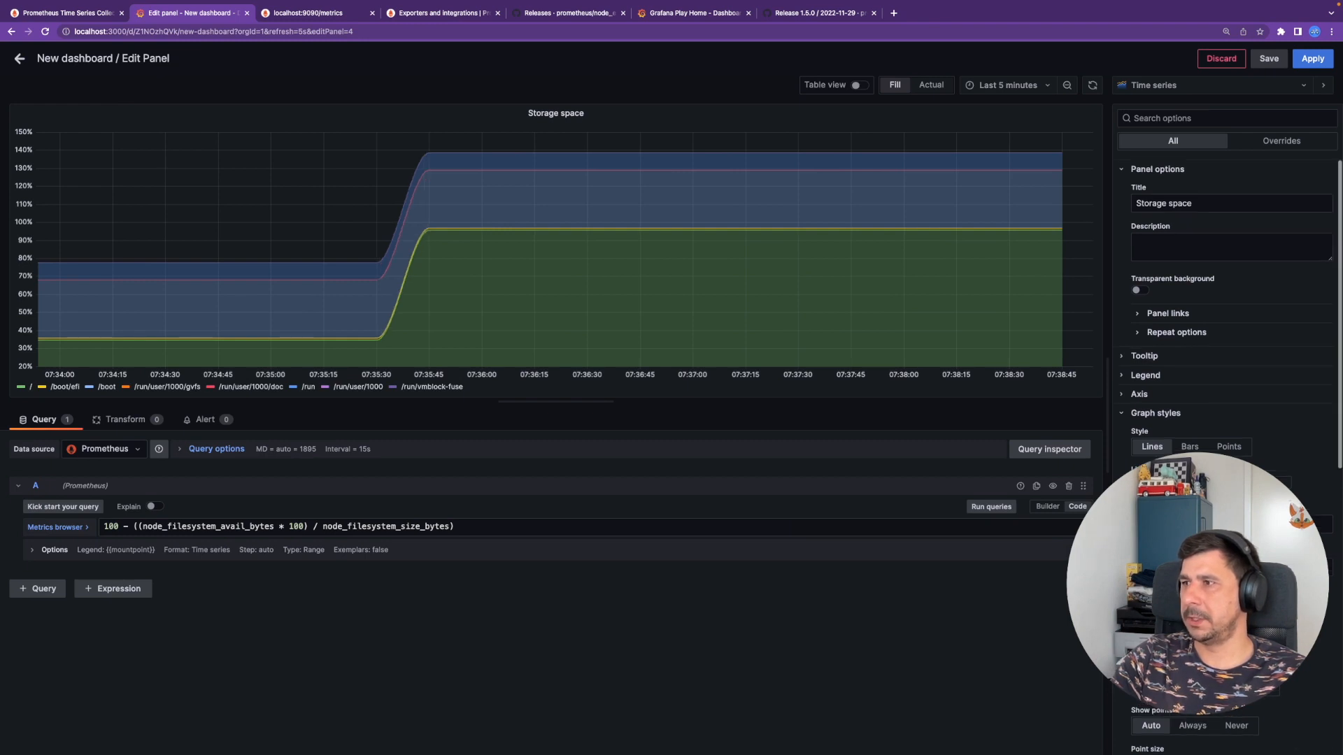
scroll(1231, 350, "down", 3)
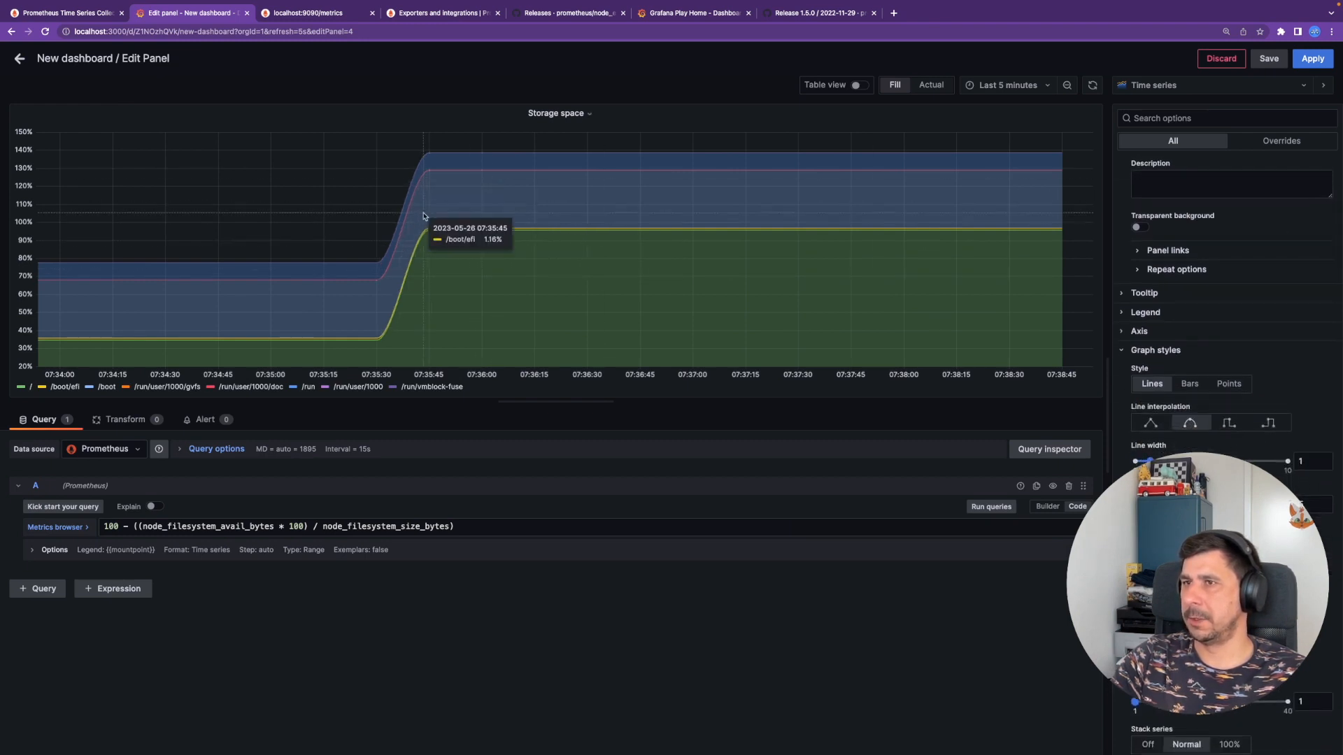
left_click(1311, 59)
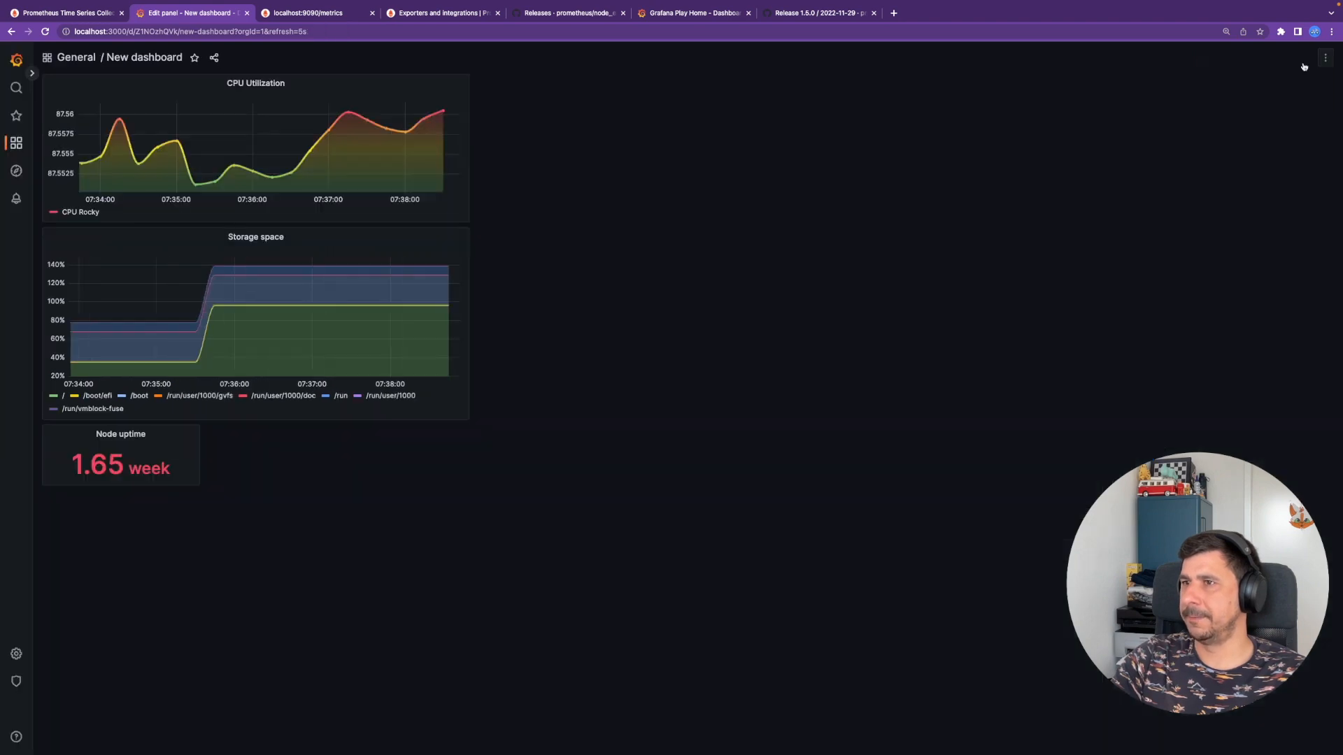
- Copy the Memory query from line 99 of readme.md and return to the Grafana dashboard
key("super+Tab")
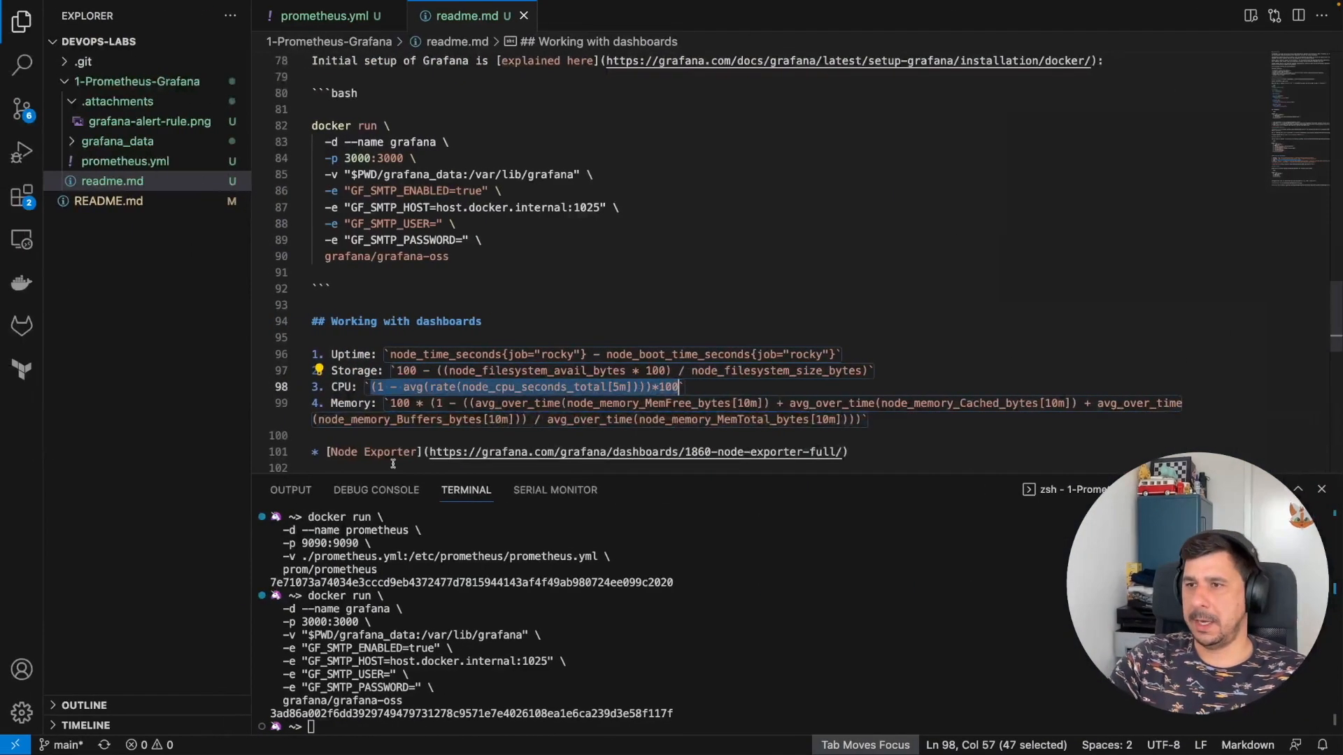
scroll(440, 388, "down", 4)
scroll(440, 388, "up", 4)
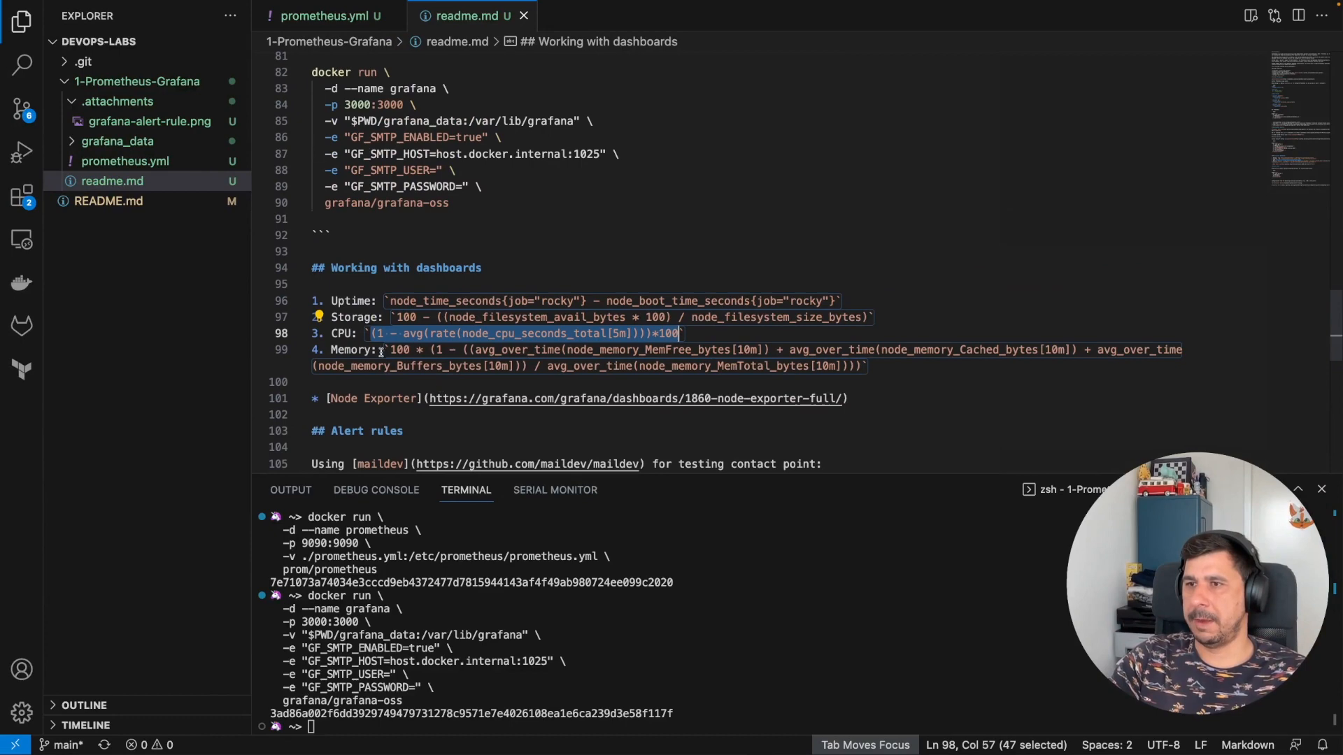
left_click_drag(389, 350, 860, 359)
key("ctrl+c")
key("super+Tab")
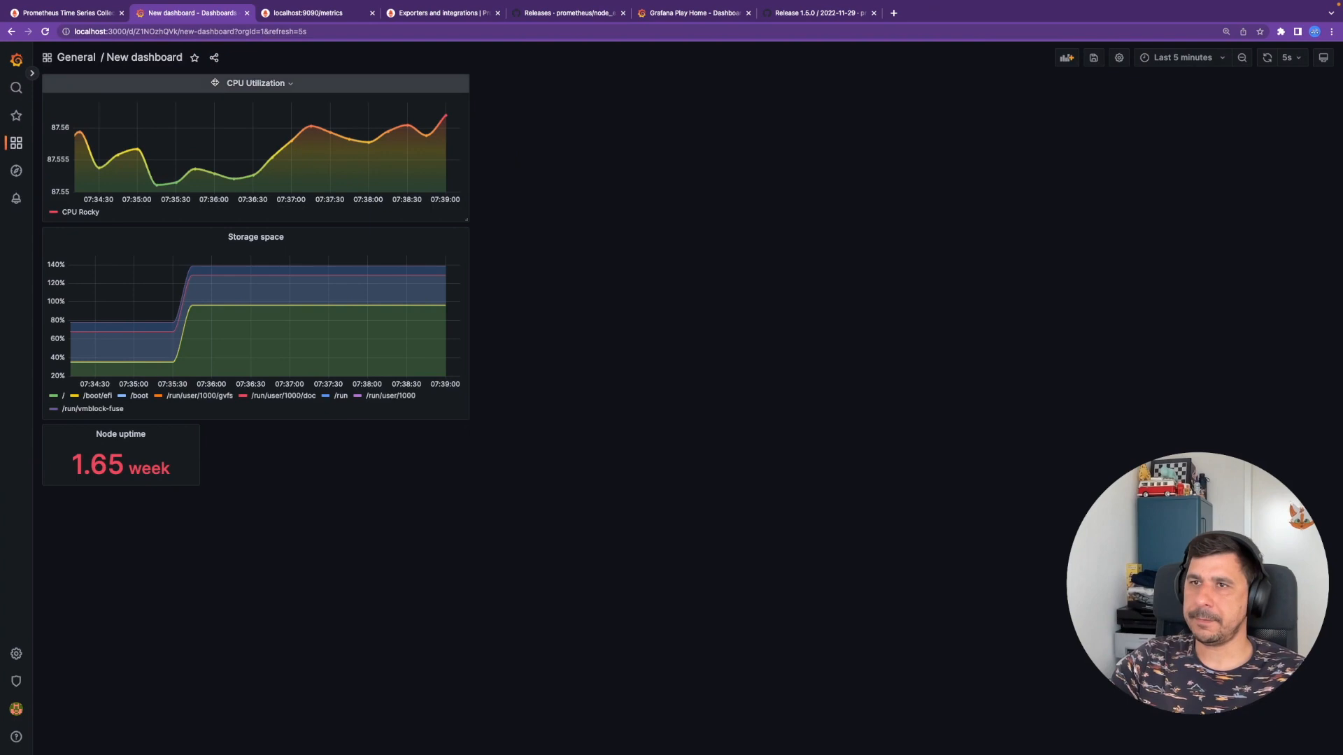
- Create a new empty panel and paste the memory-usage query into its PromQL field
left_click(1066, 58)
left_click(295, 150)
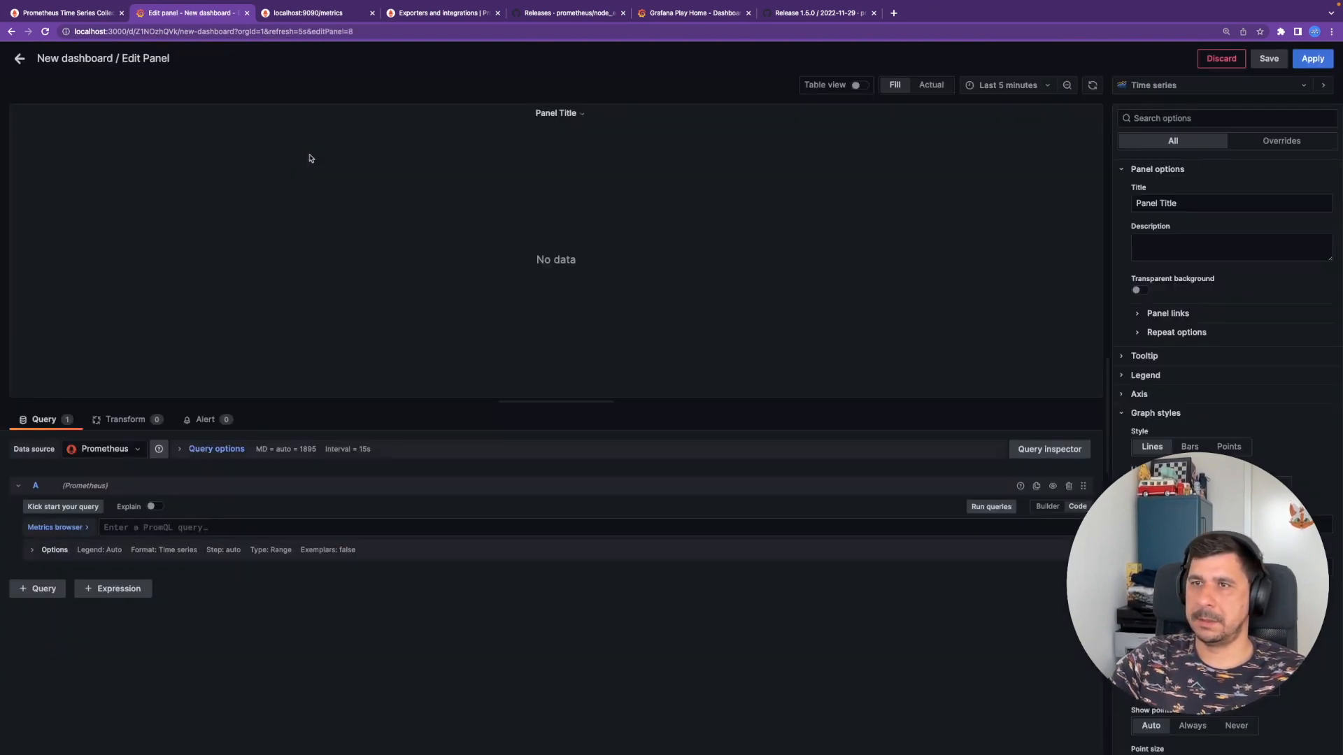
left_click(243, 528)
key("ctrl+v")
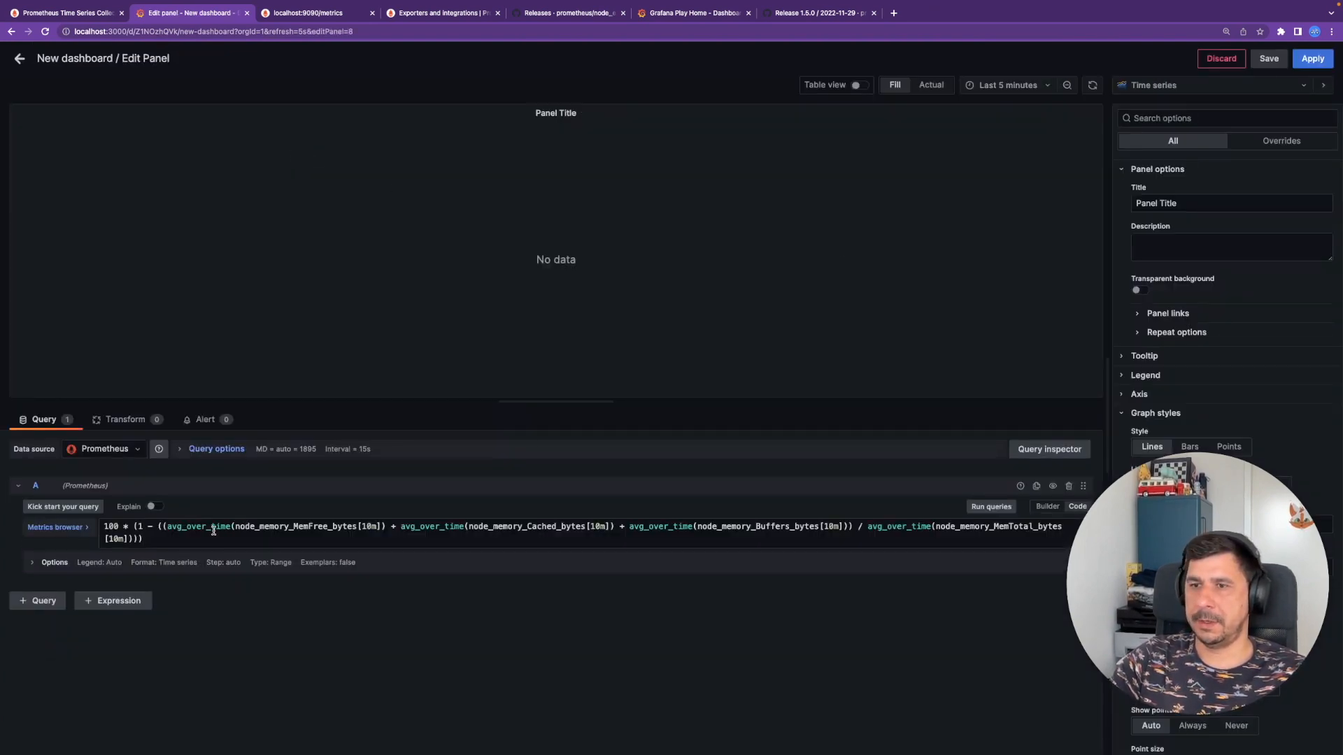
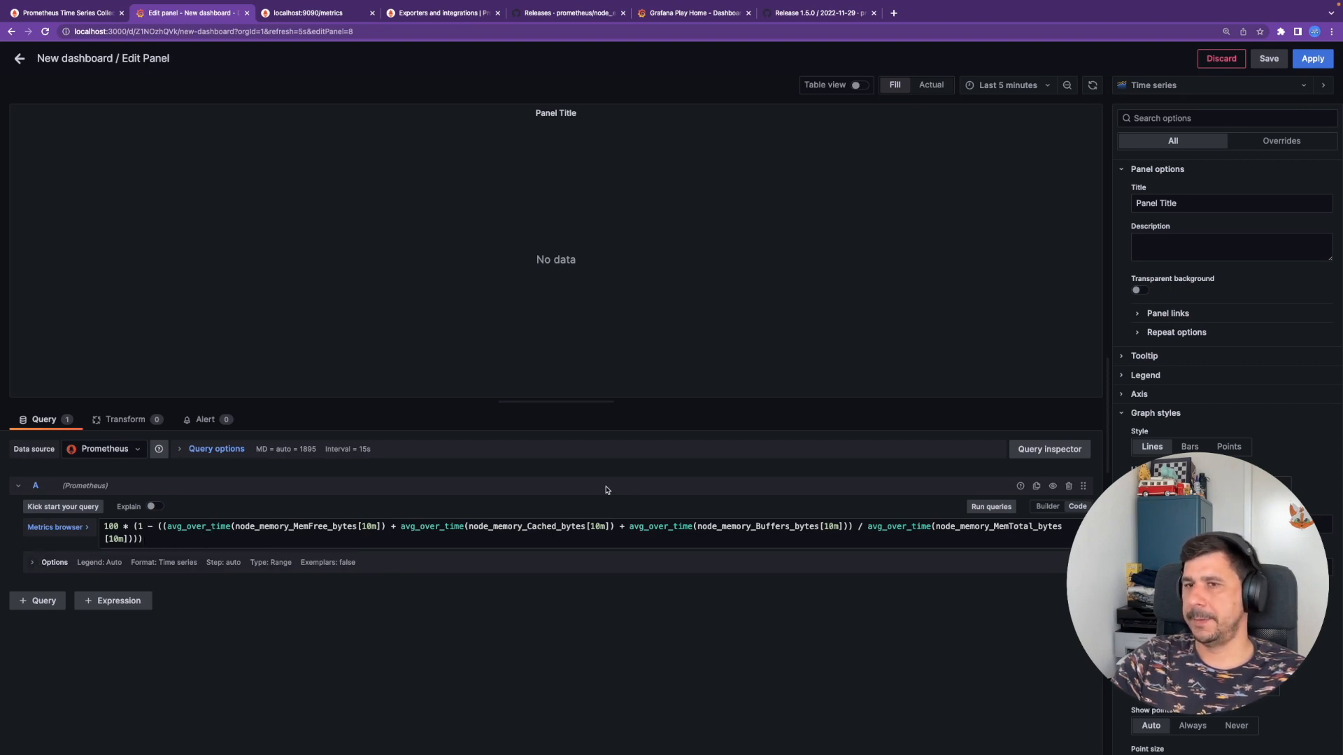
- Run the memory usage query and set the panel unit to Misc / Percent (0-100)
left_click(991, 507)
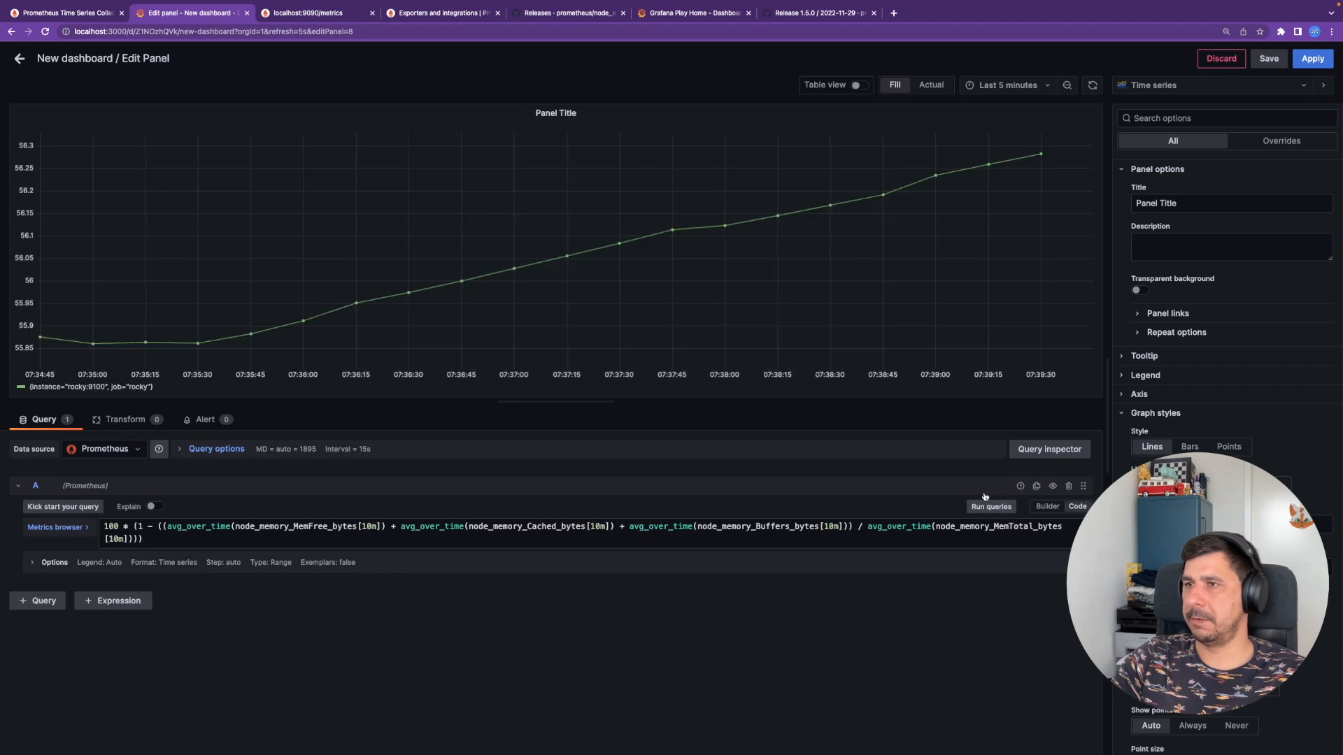
mouse_move(1041, 155)
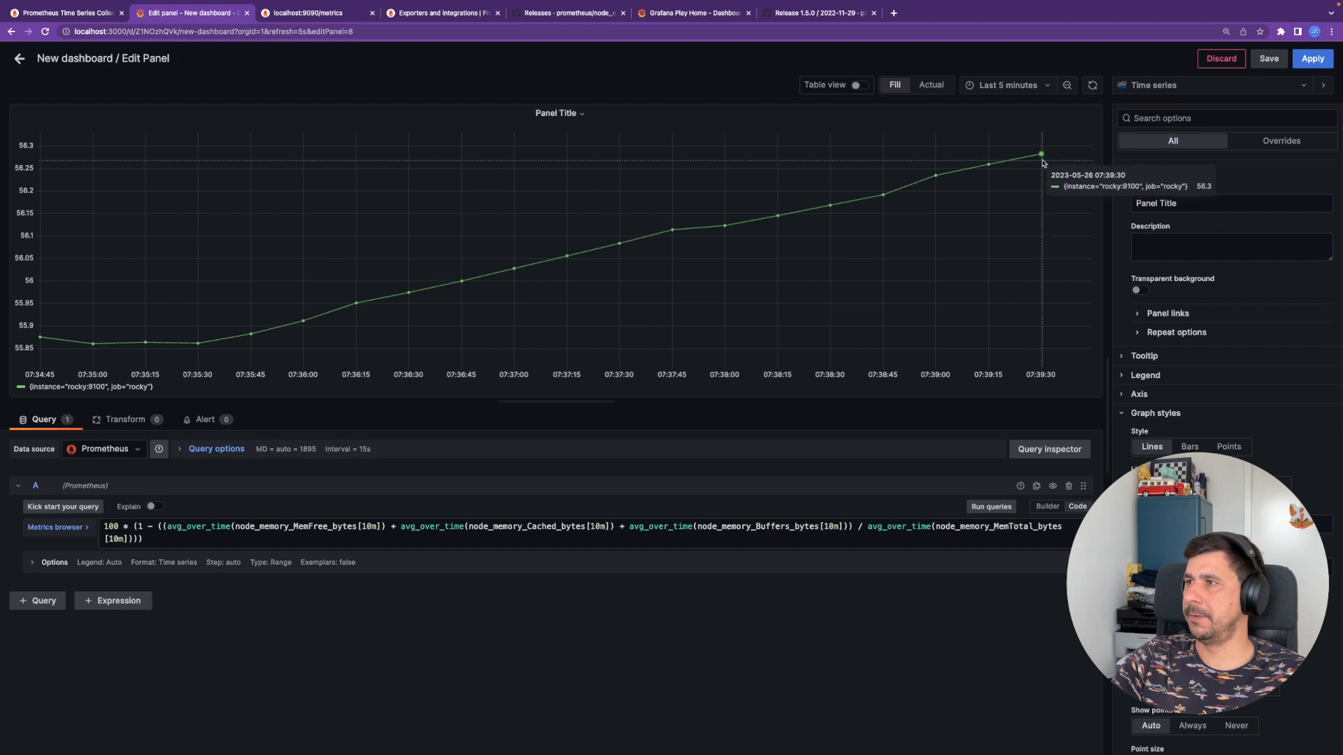
scroll(1224, 349, "down", 8)
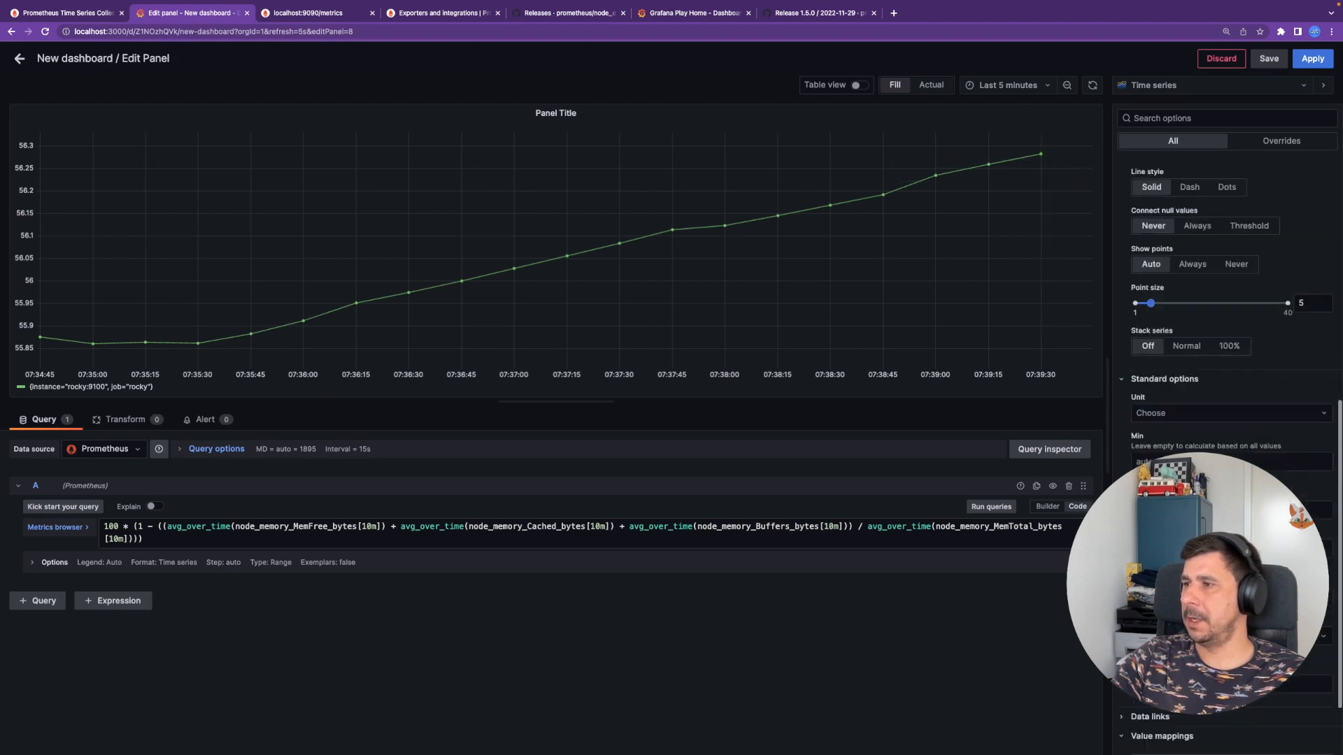
left_click(1189, 327)
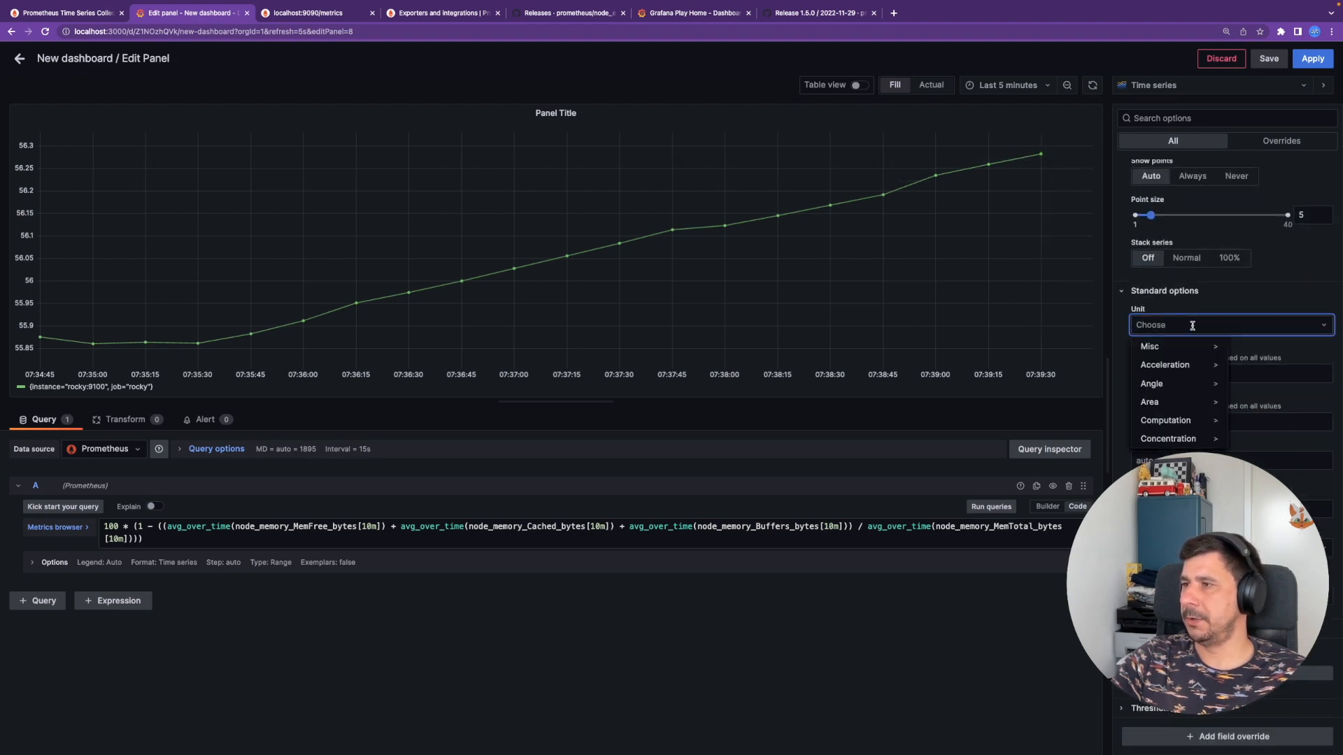
type("perce")
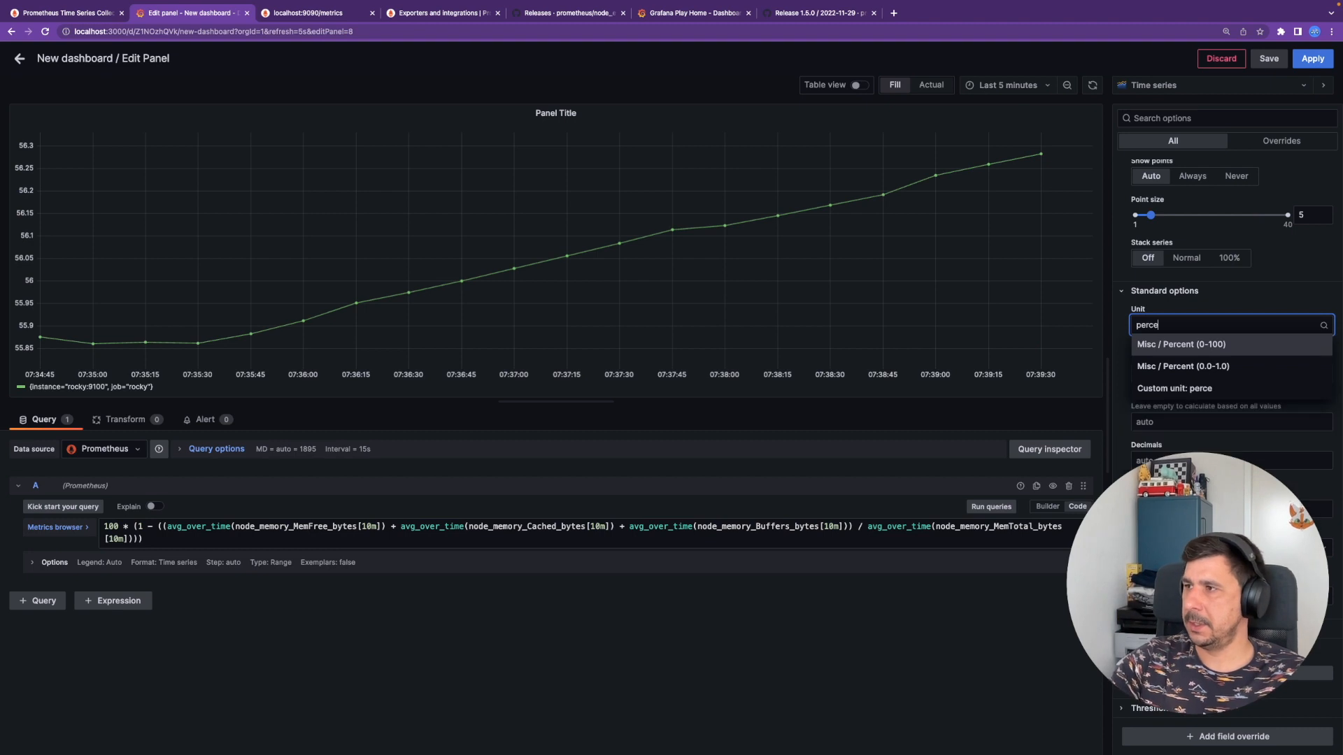
left_click(1195, 344)
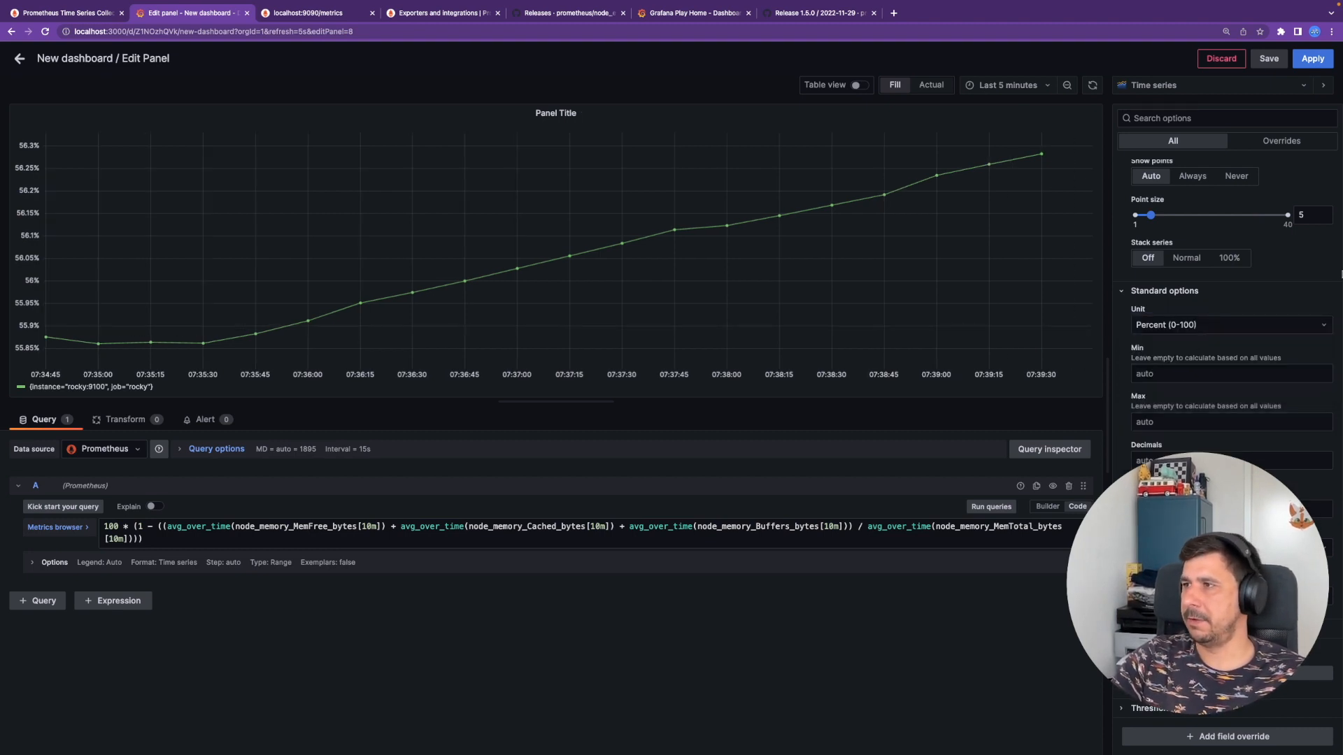
scroll(1223, 279, "up", 10)
- Rename the panel title to 'Memory usage'
left_click(1195, 204)
triple_click(1195, 205)
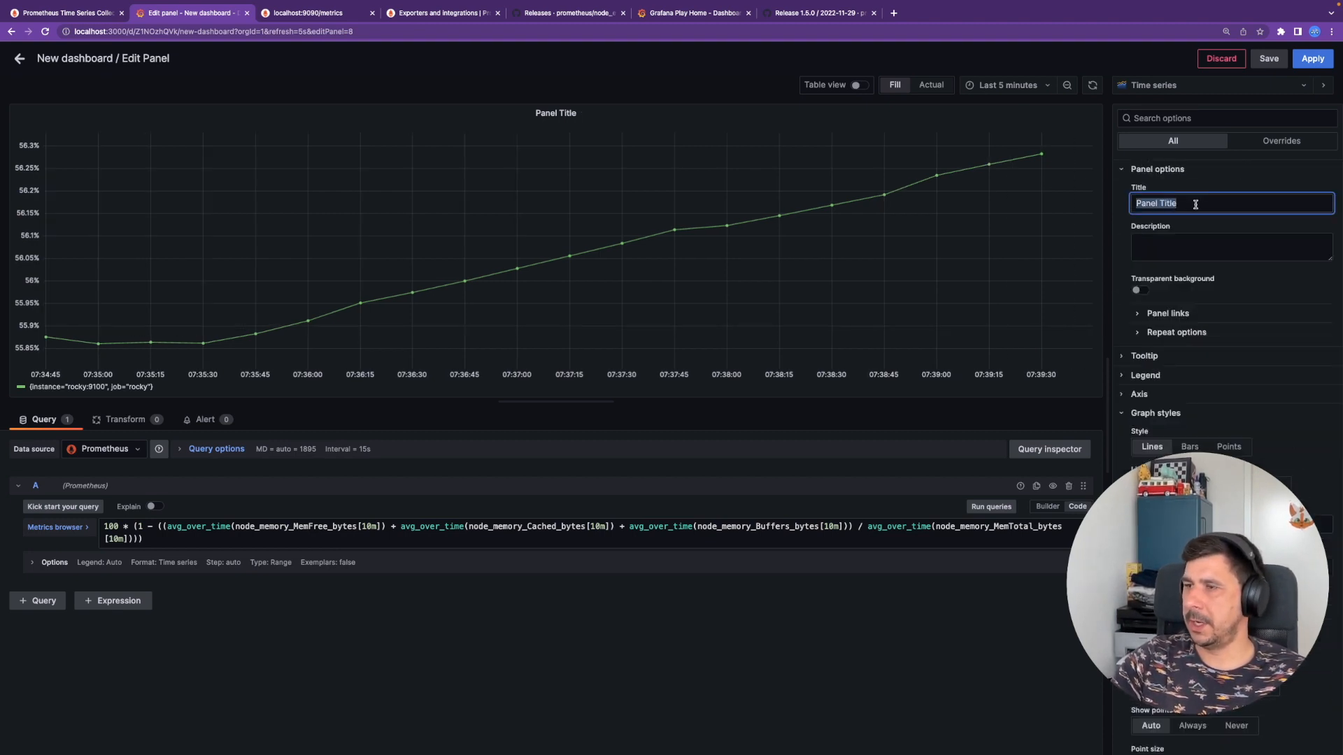
type("Memory usage")
key("Down")
key("Return")
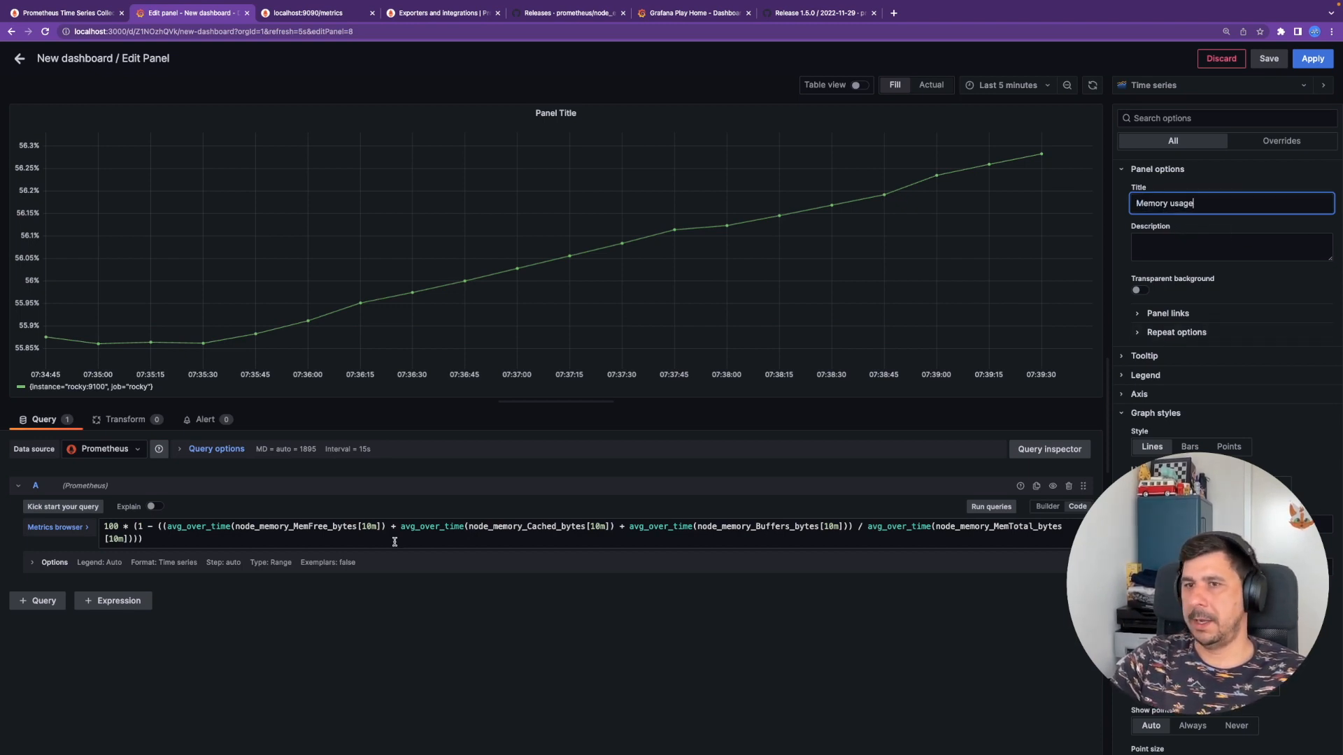
- Set the query legend to Custom with template {{job}} so it reads rocky
left_click(44, 564)
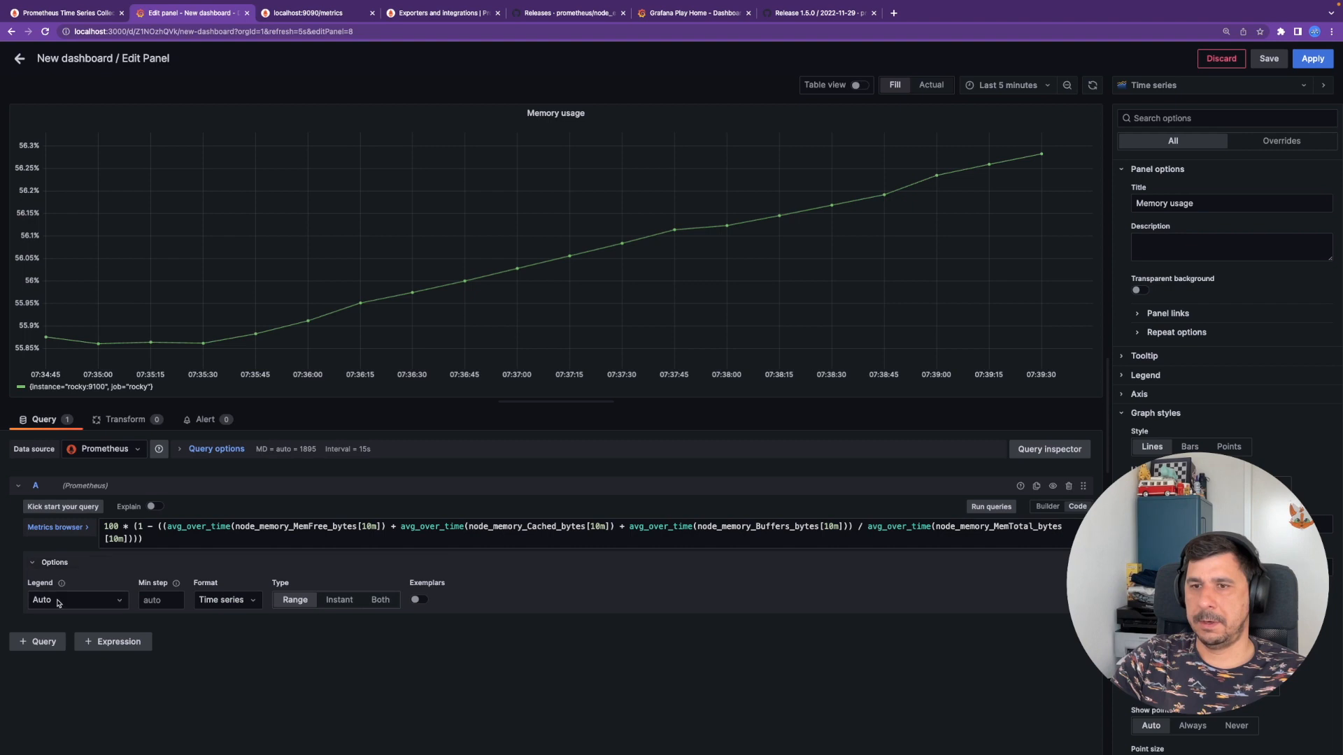
left_click(59, 602)
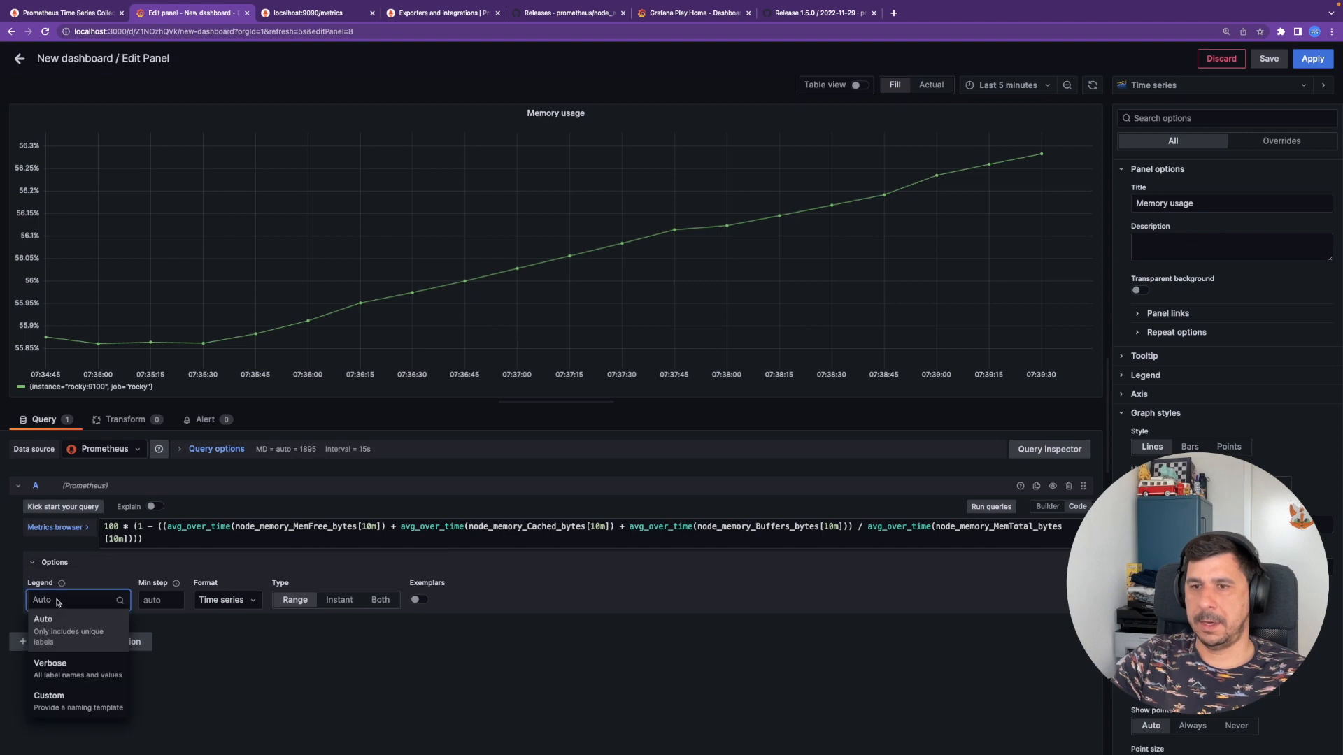
left_click(67, 696)
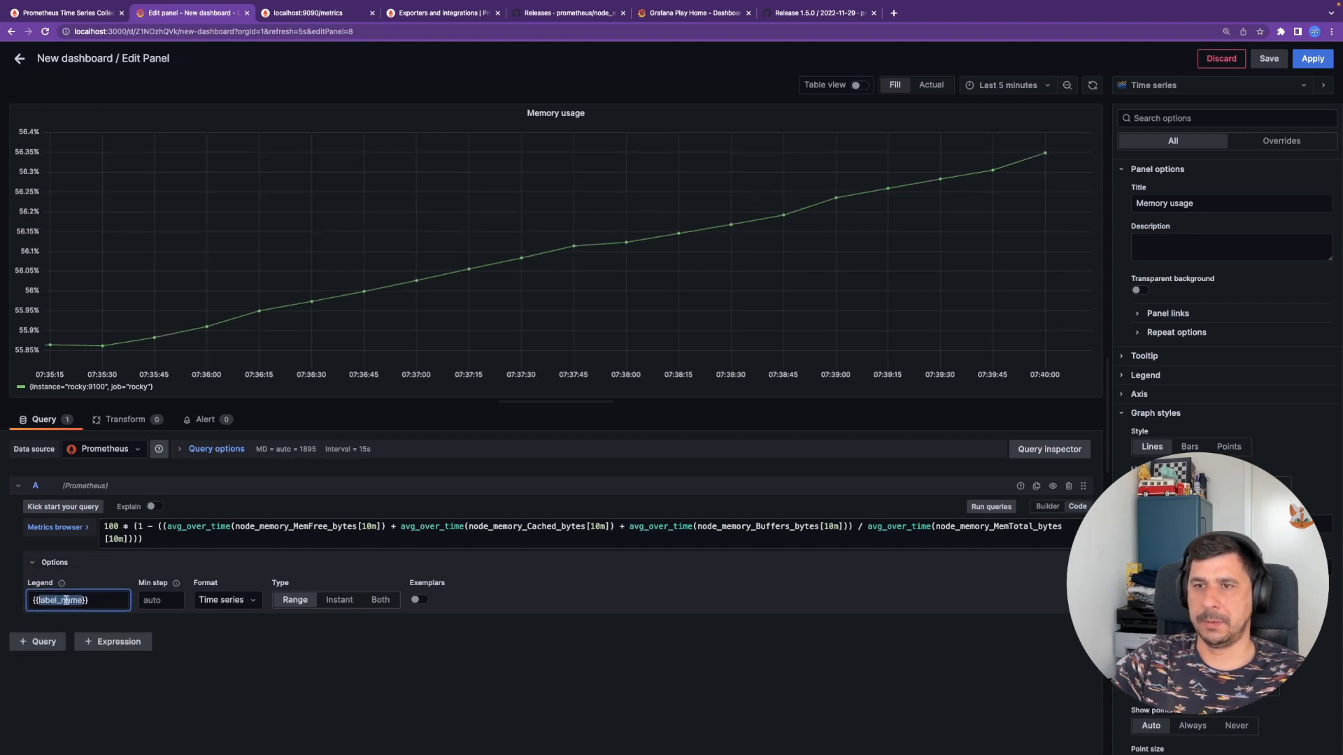
type("job")
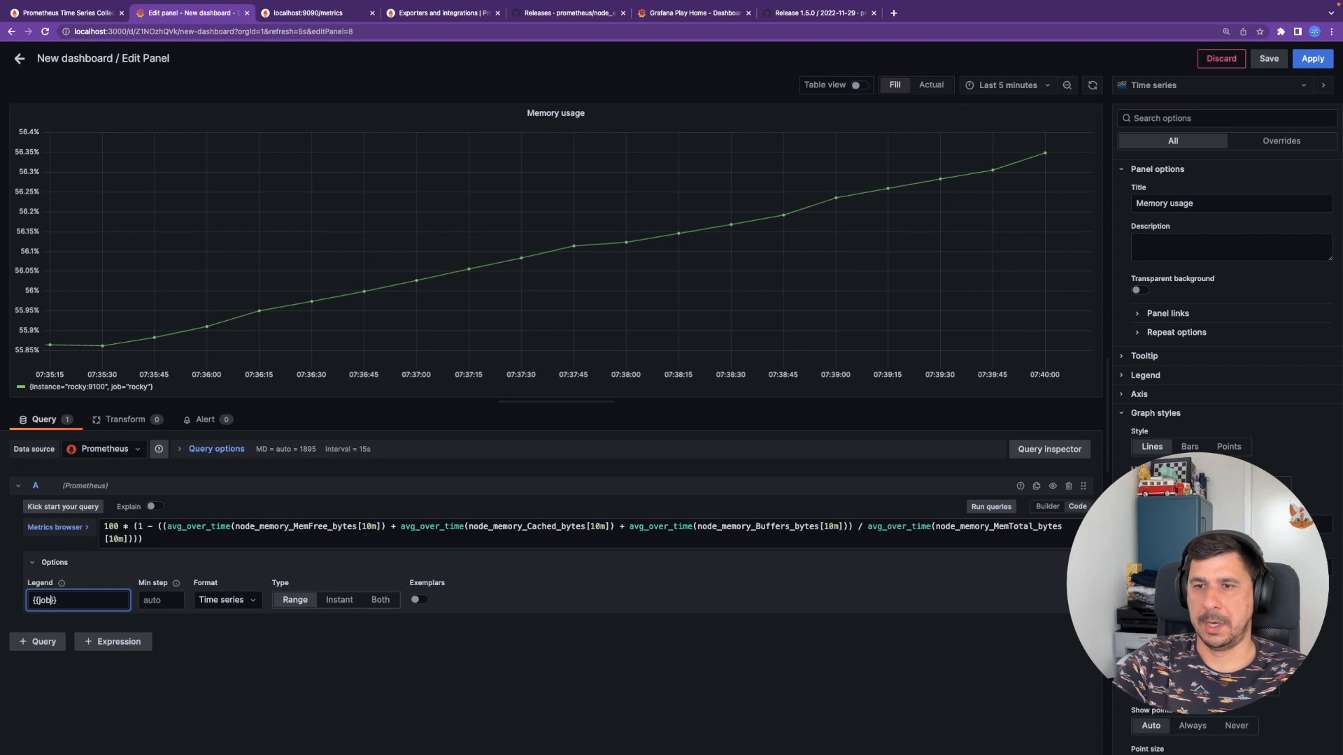
left_click(328, 679)
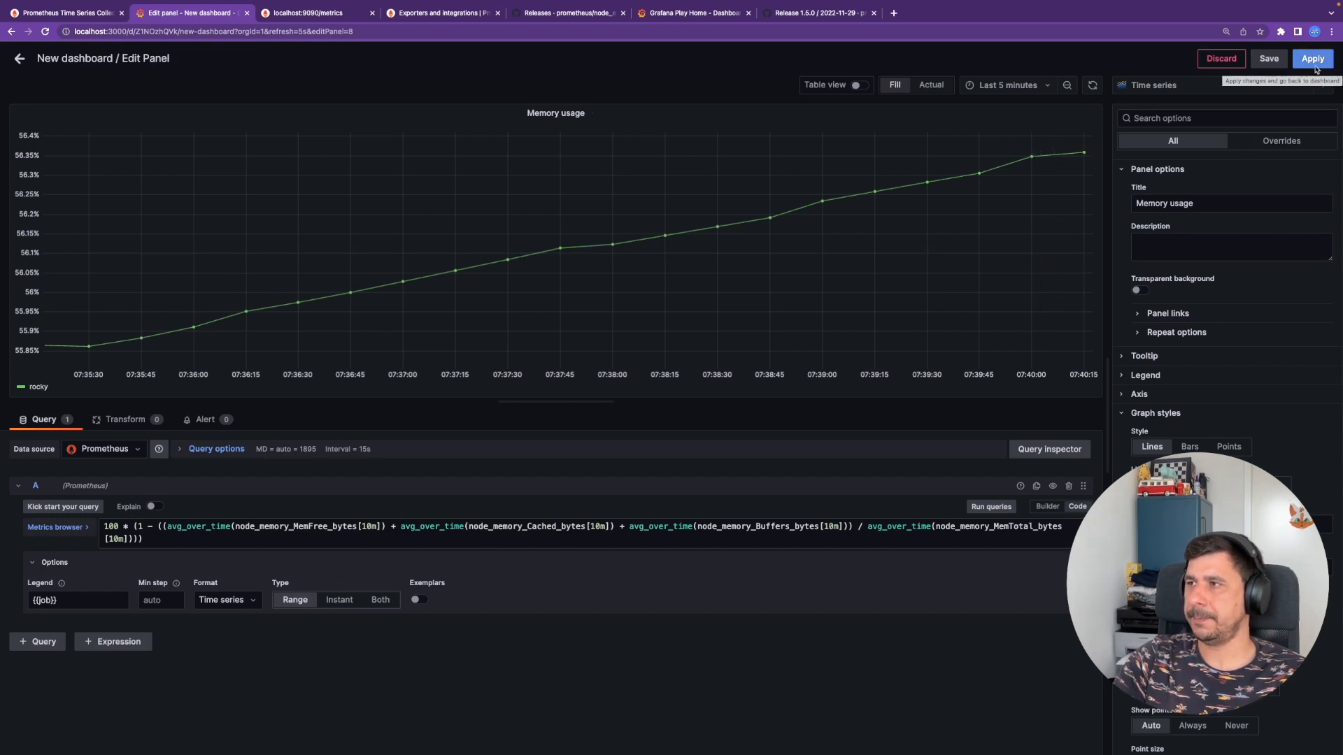
- Preview bar and gradient styles, keep the plain line chart, and apply the panel
left_click(1169, 86)
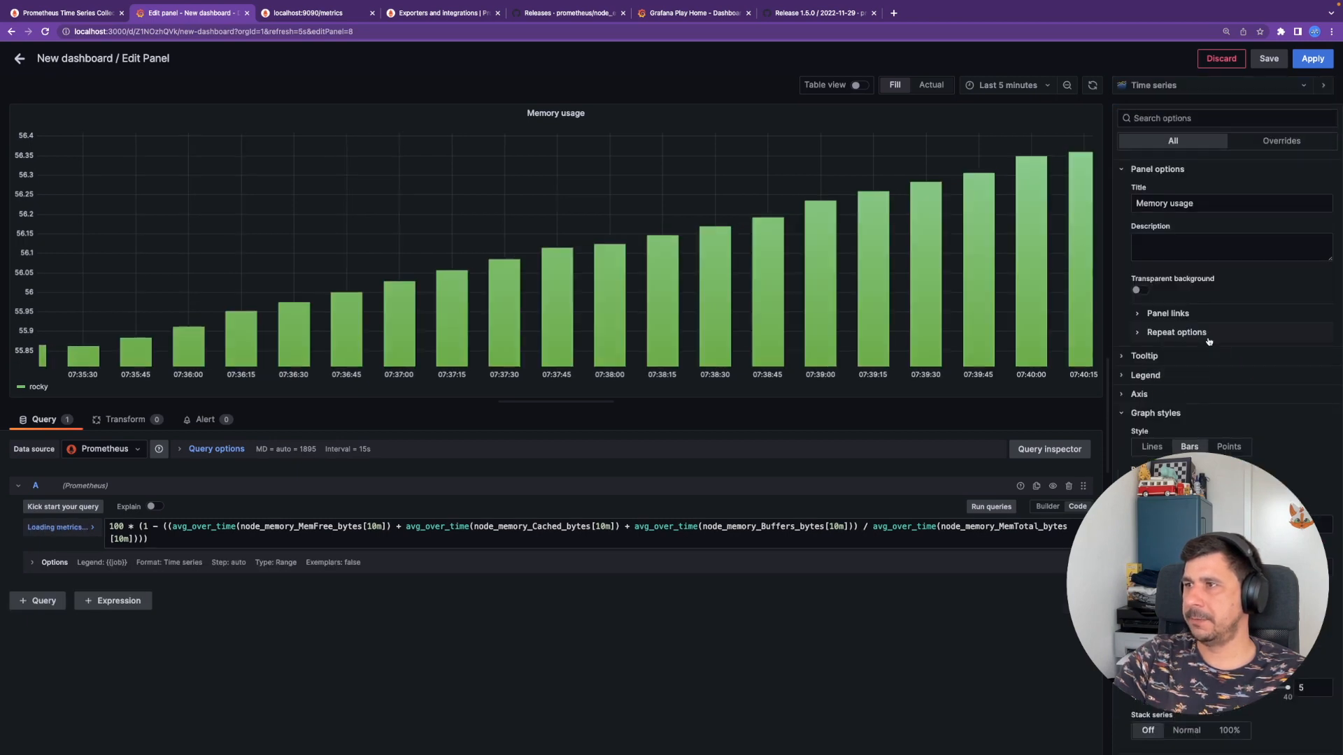
left_click(1189, 326)
left_click(1172, 87)
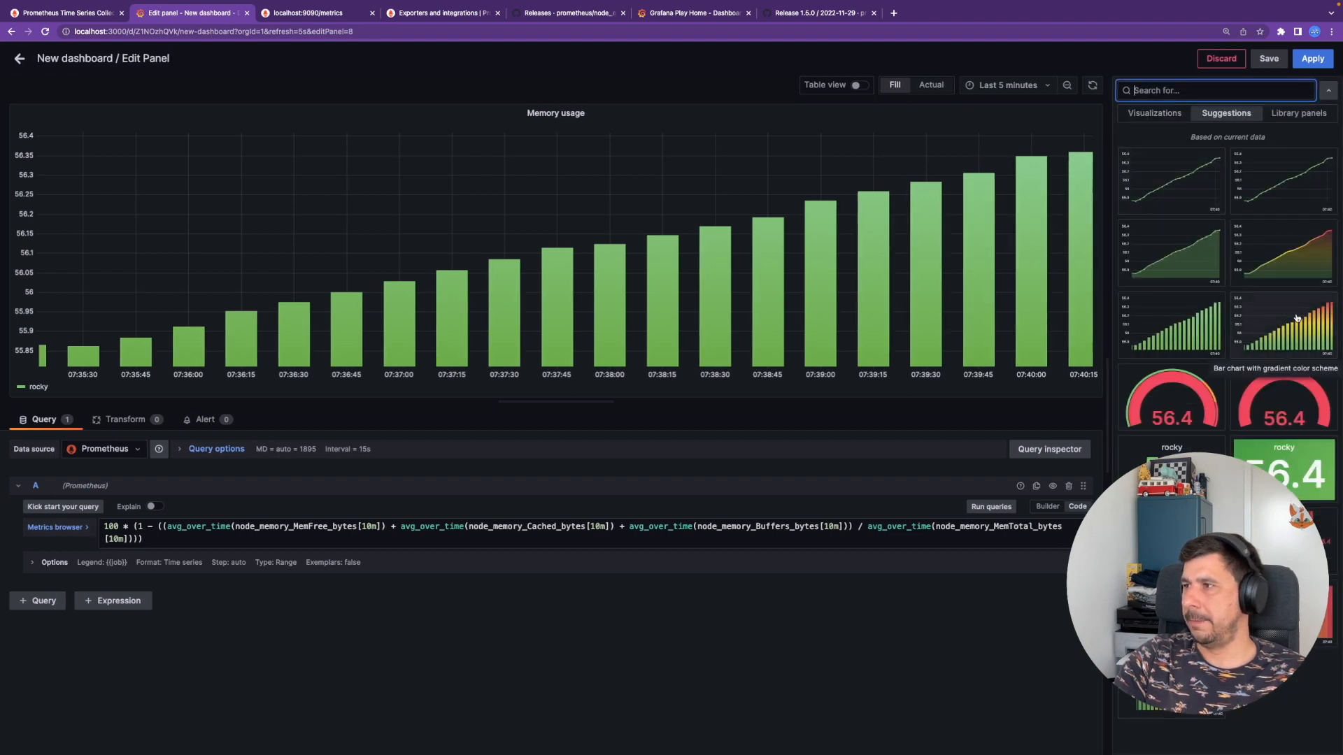
left_click(1272, 277)
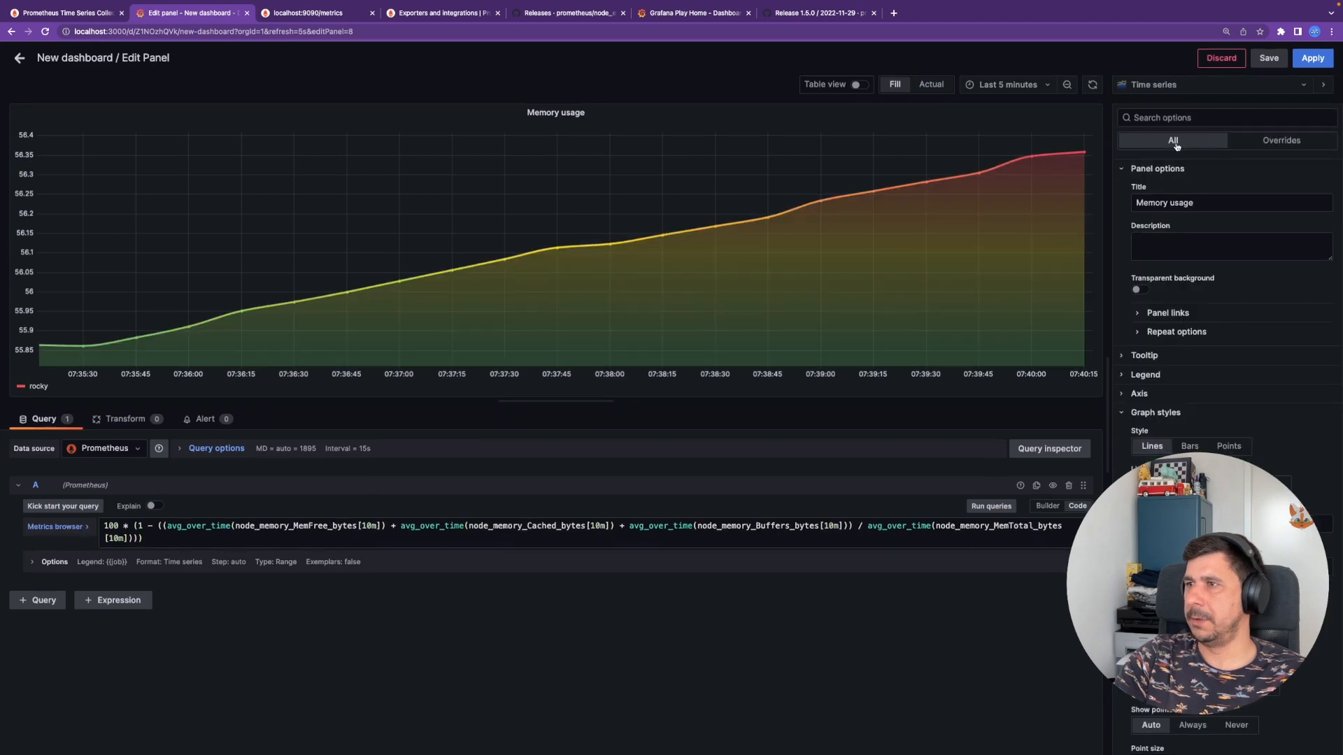
left_click(1164, 86)
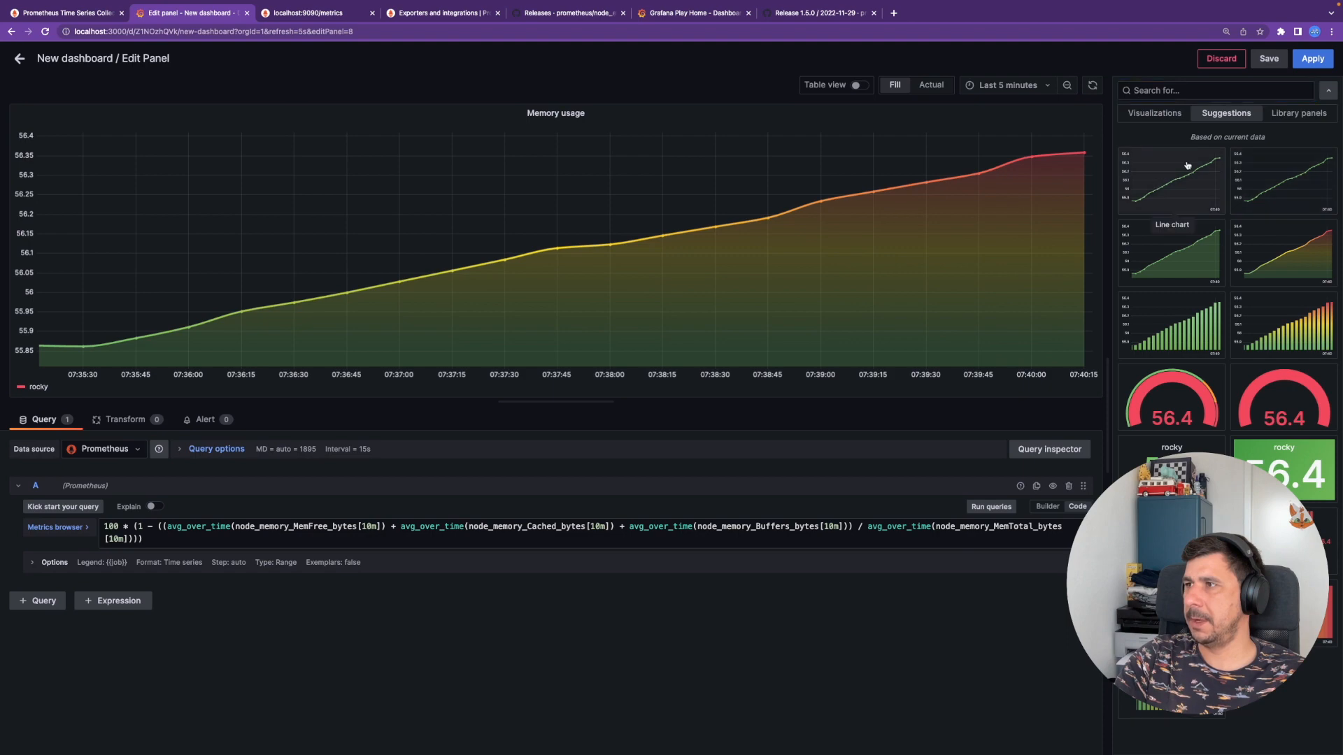
left_click(1188, 165)
left_click(1313, 60)
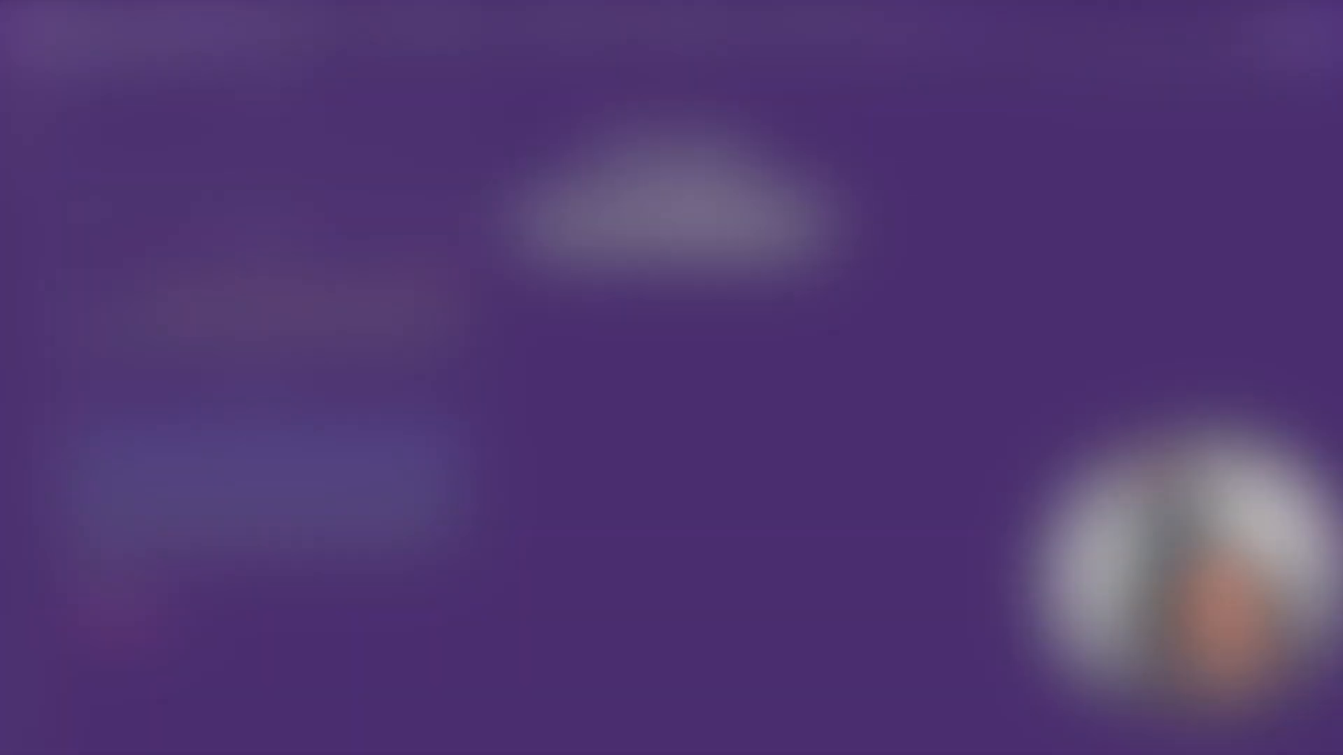
- Open grafana.com's full community dashboard library and search for 'node exporter'
type("gr")
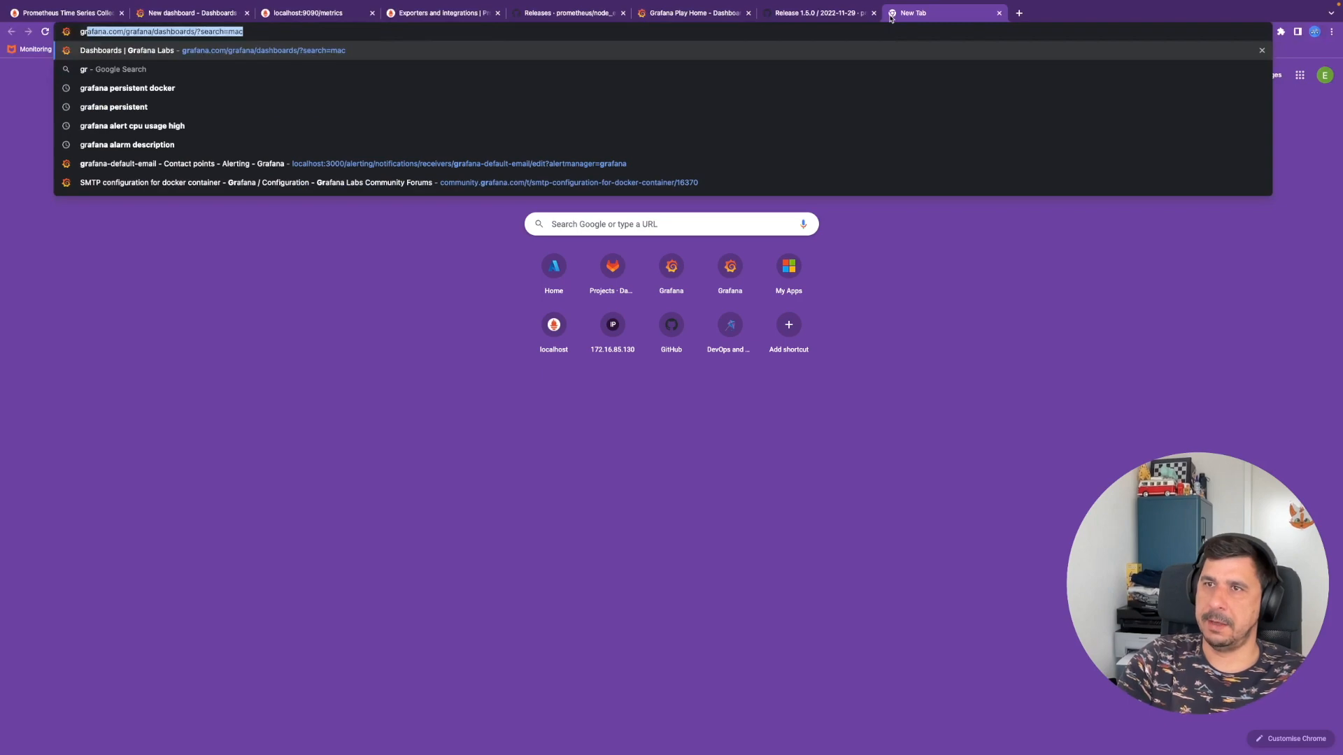
key("Return")
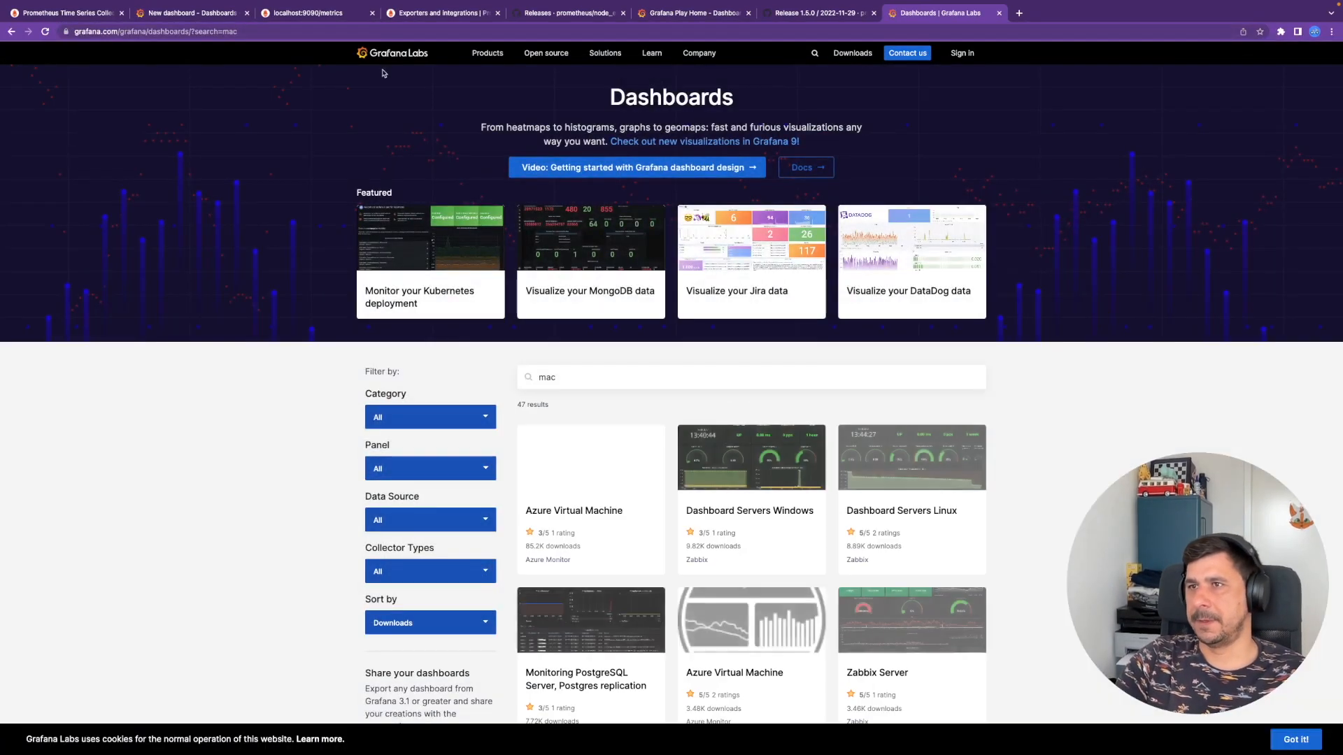
left_click(381, 57)
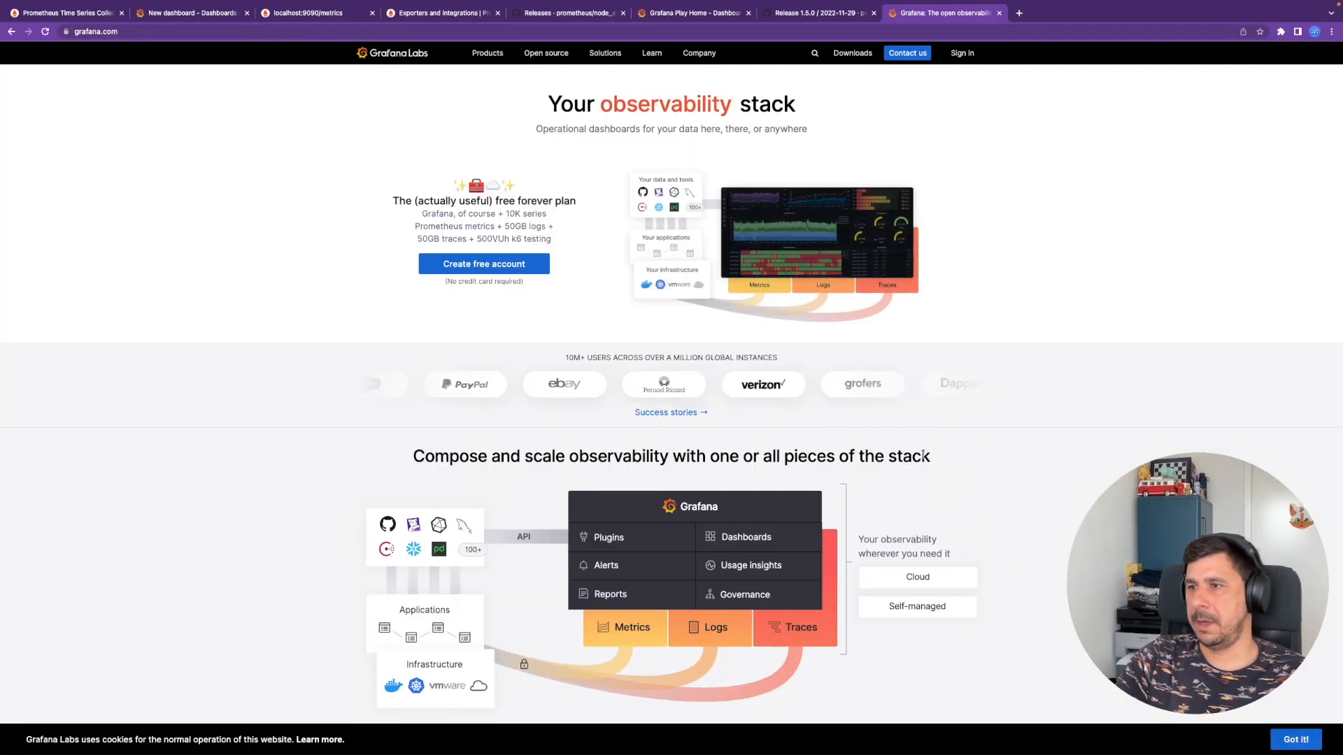
scroll(874, 454, "down", 1)
left_click(762, 531)
key("Escape")
left_click(750, 530)
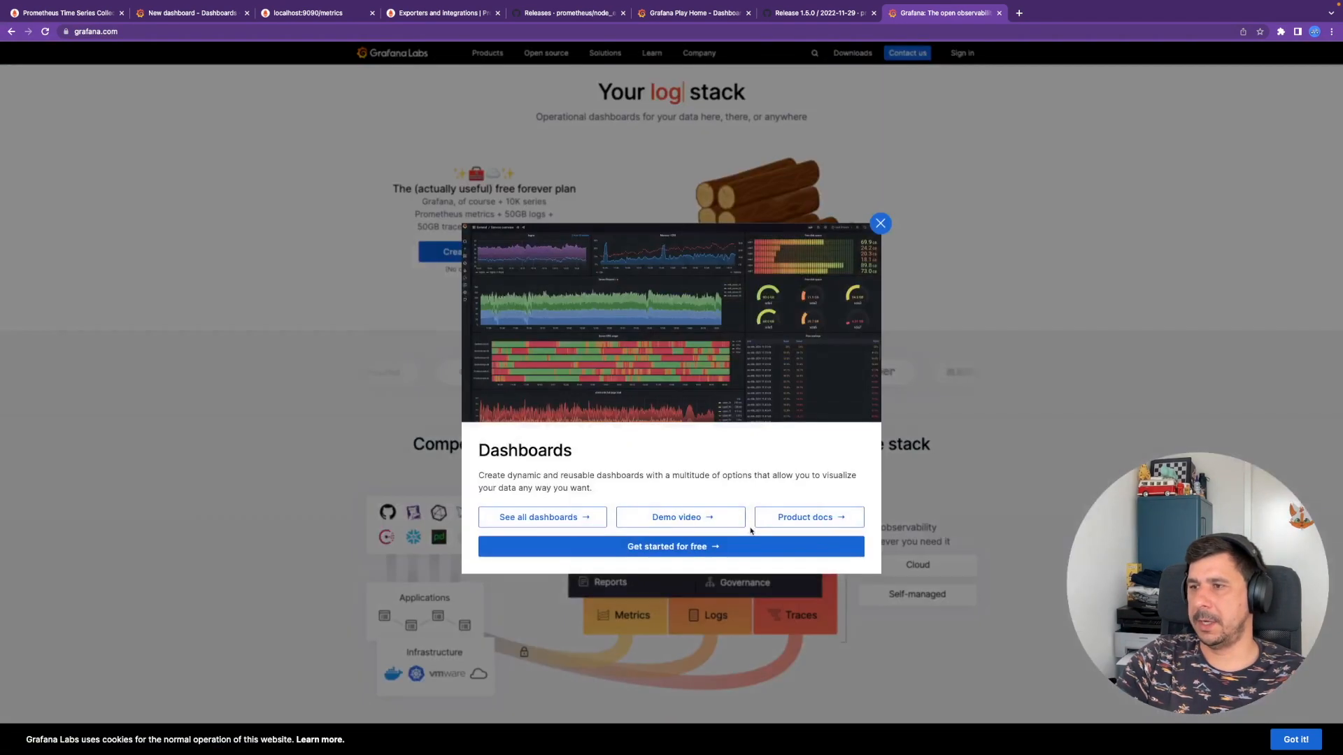
left_click(600, 524)
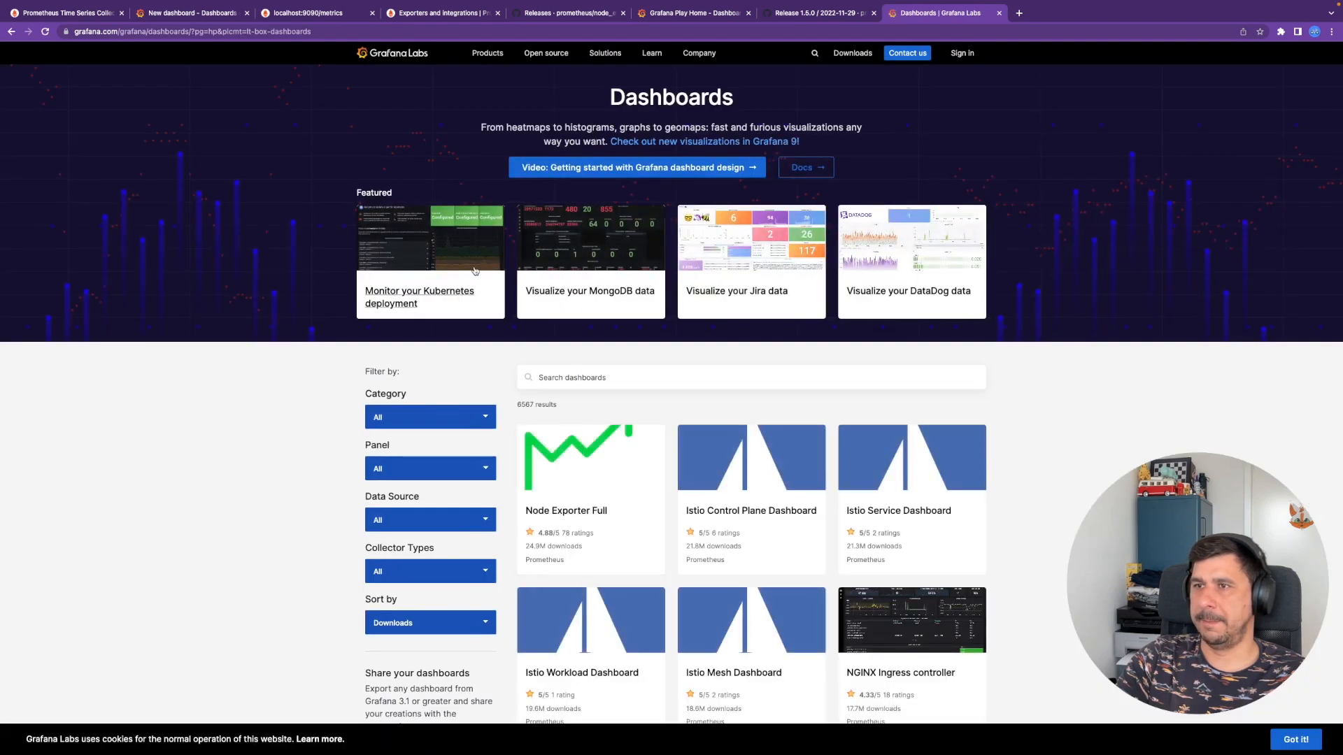
left_click(595, 379)
type("node ex")
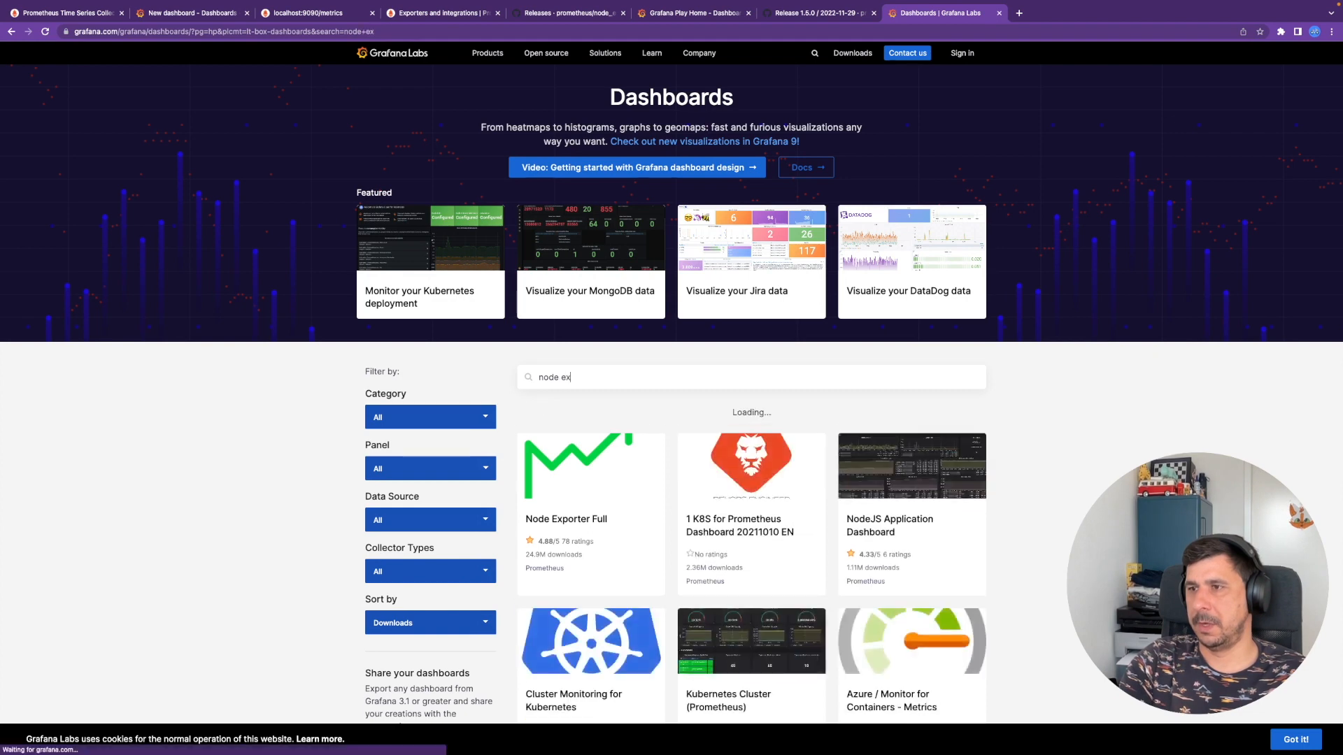
type("porter")
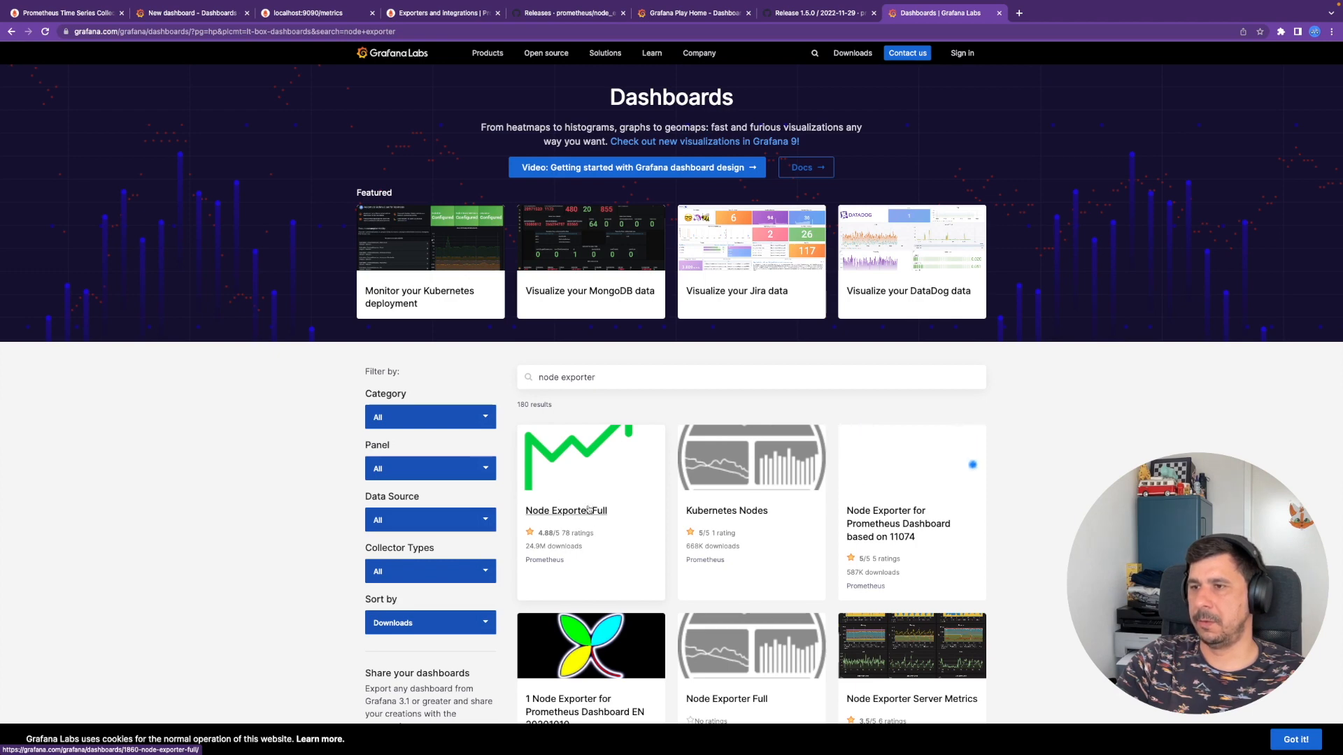
- Open the Node Exporter Full page, copy its ID 1860, and return to the Grafana tab
left_click(581, 532)
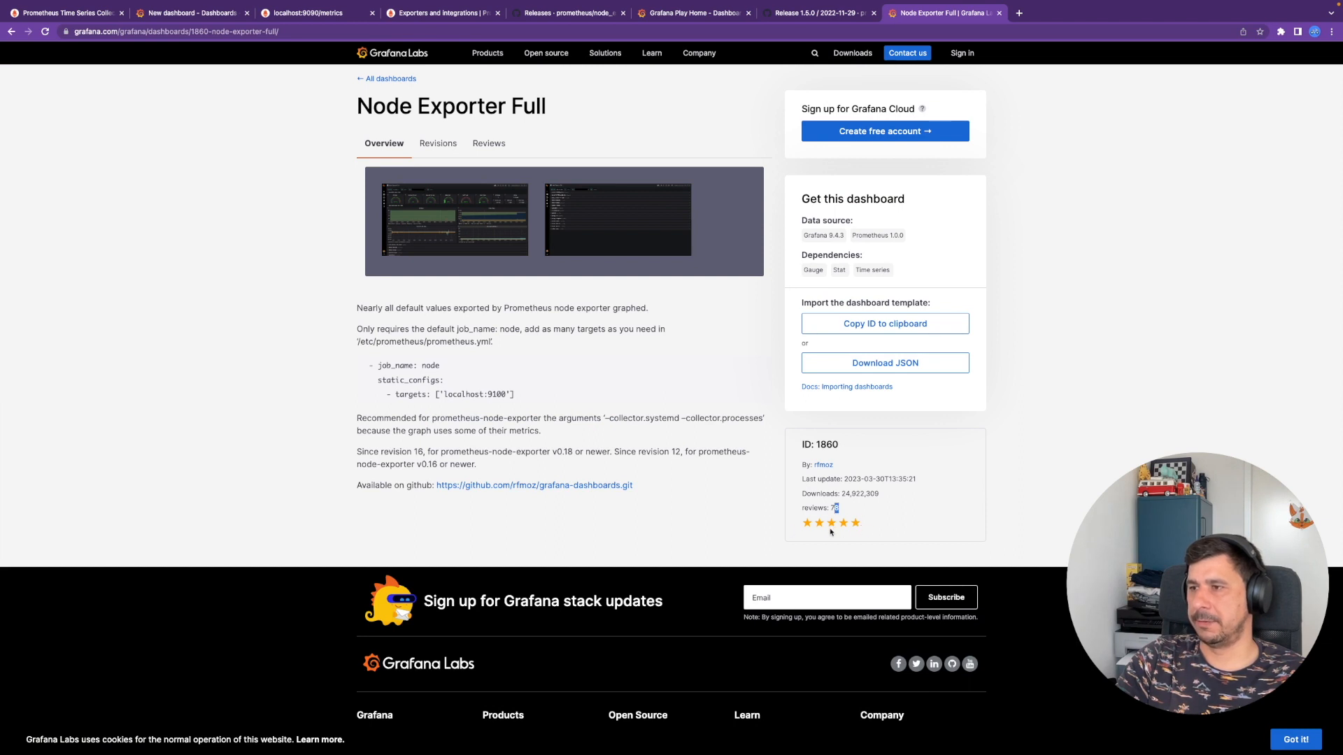
left_click_drag(521, 397, 357, 364)
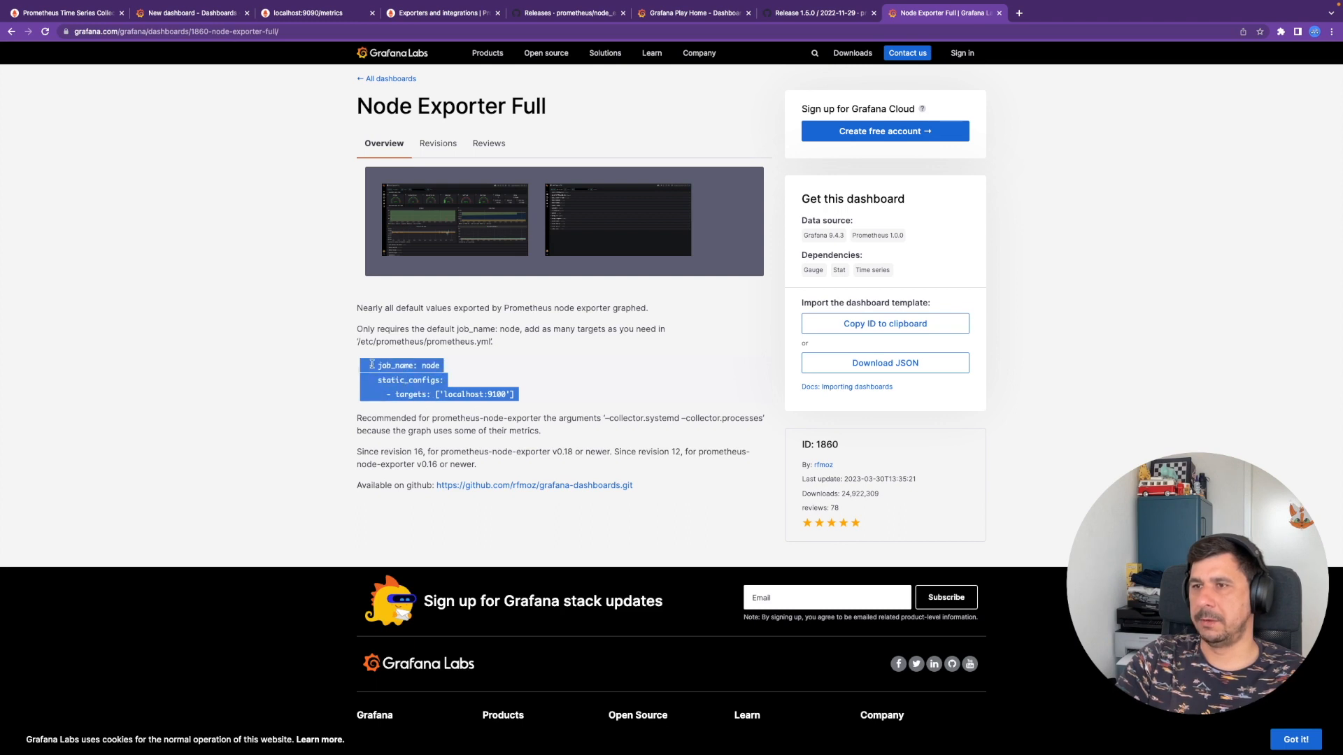
left_click(361, 366)
left_click_drag(358, 367, 549, 401)
left_click_drag(803, 236, 911, 236)
left_click(922, 237)
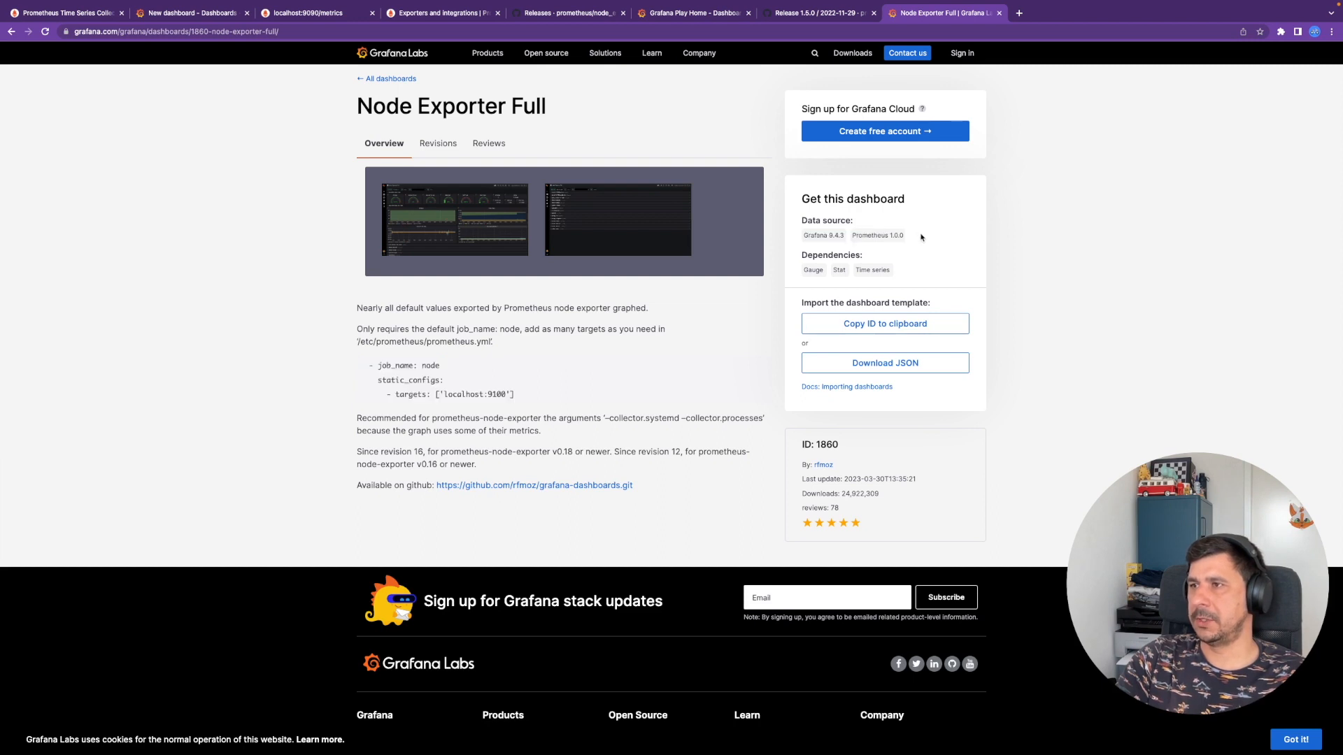
left_click(904, 330)
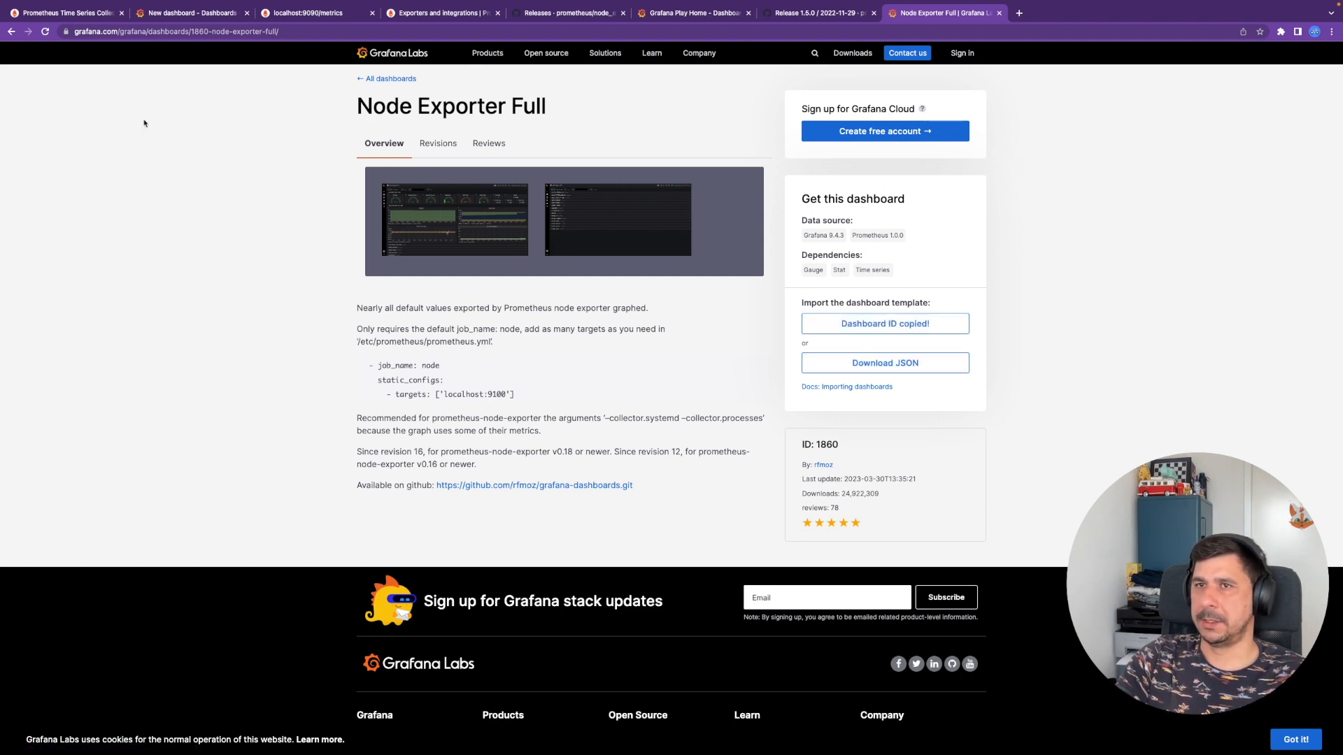
left_click(194, 13)
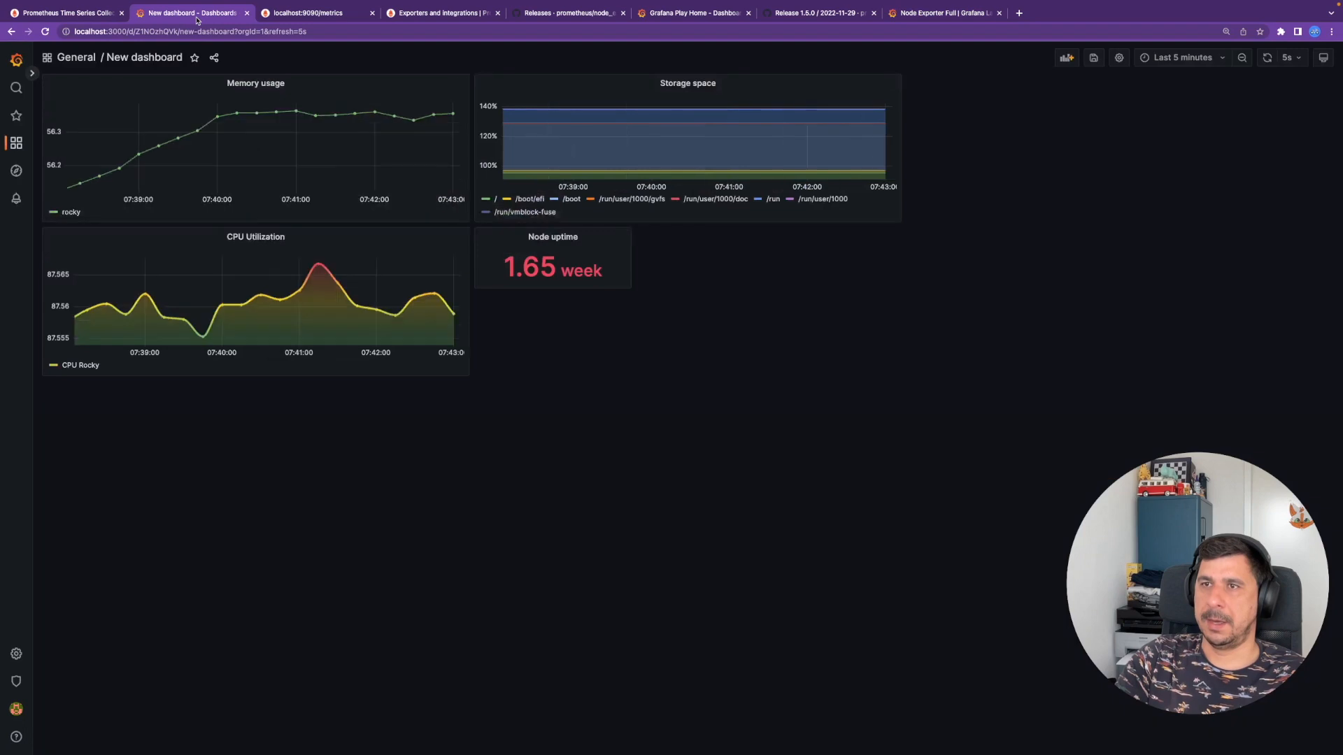
- Save the unsaved dashboard when starting an import, then enter Grafana.com ID 1860
left_click(79, 58)
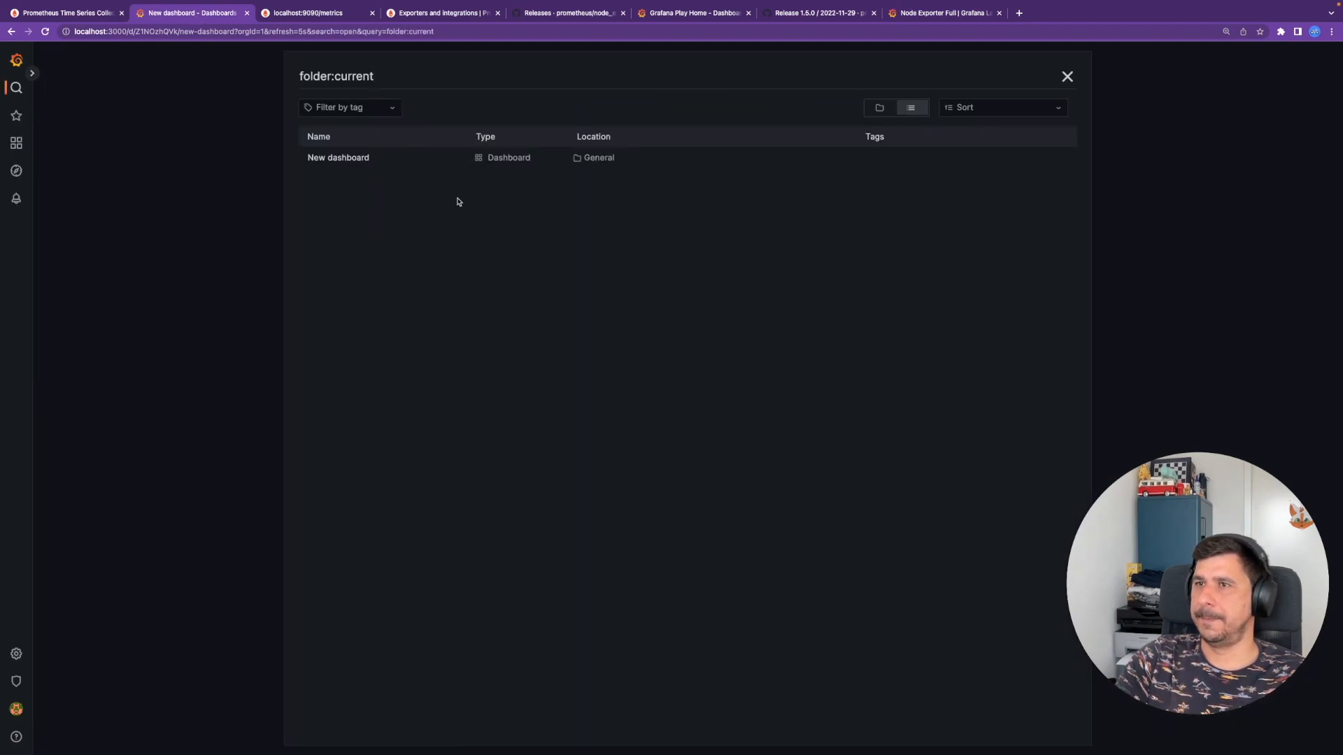
mouse_move(17, 143)
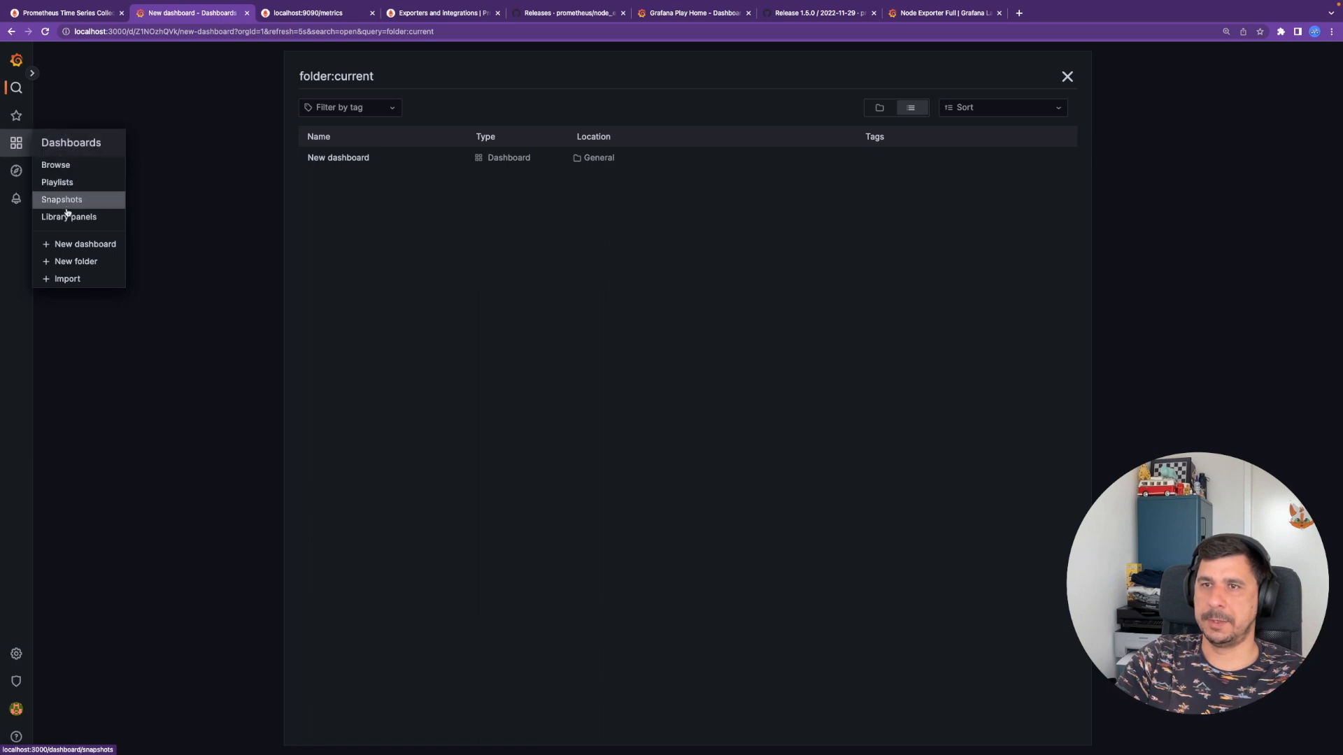
left_click(85, 279)
left_click(781, 202)
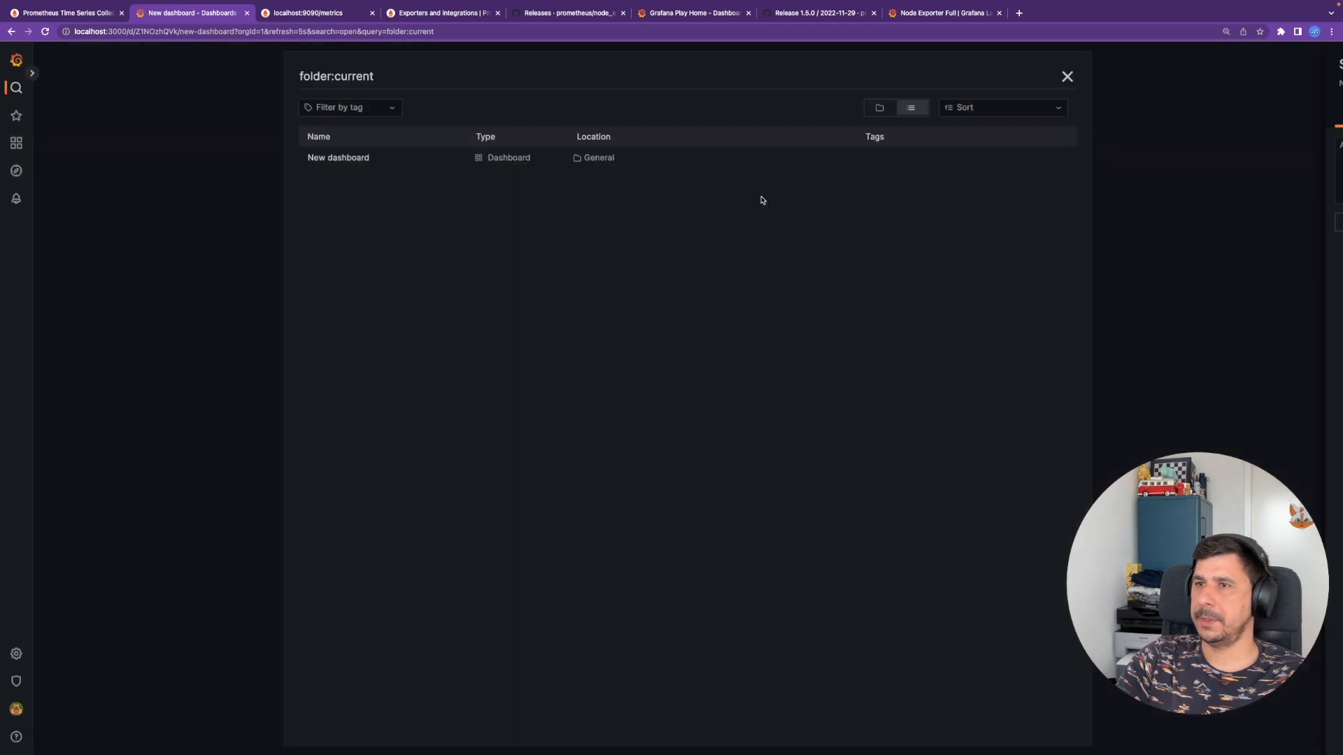
left_click(906, 157)
left_click(900, 221)
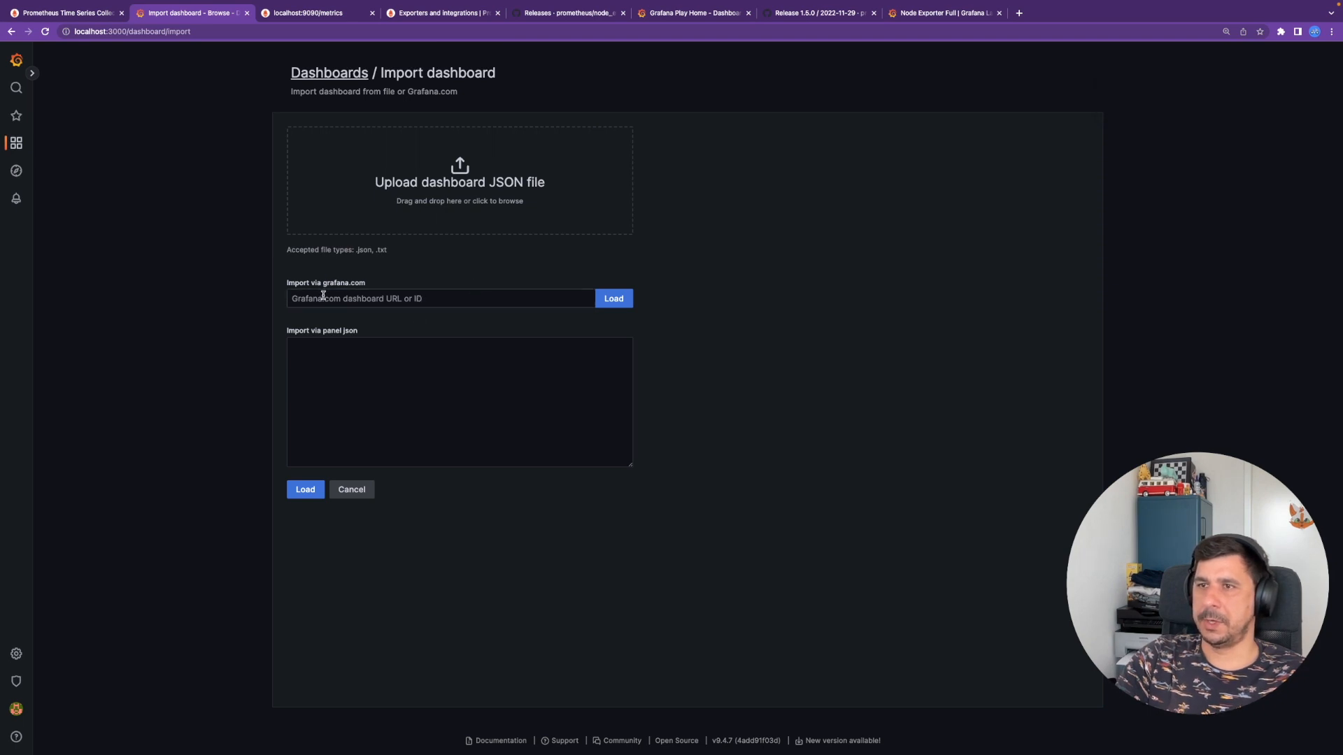
left_click(398, 295)
type("1860")
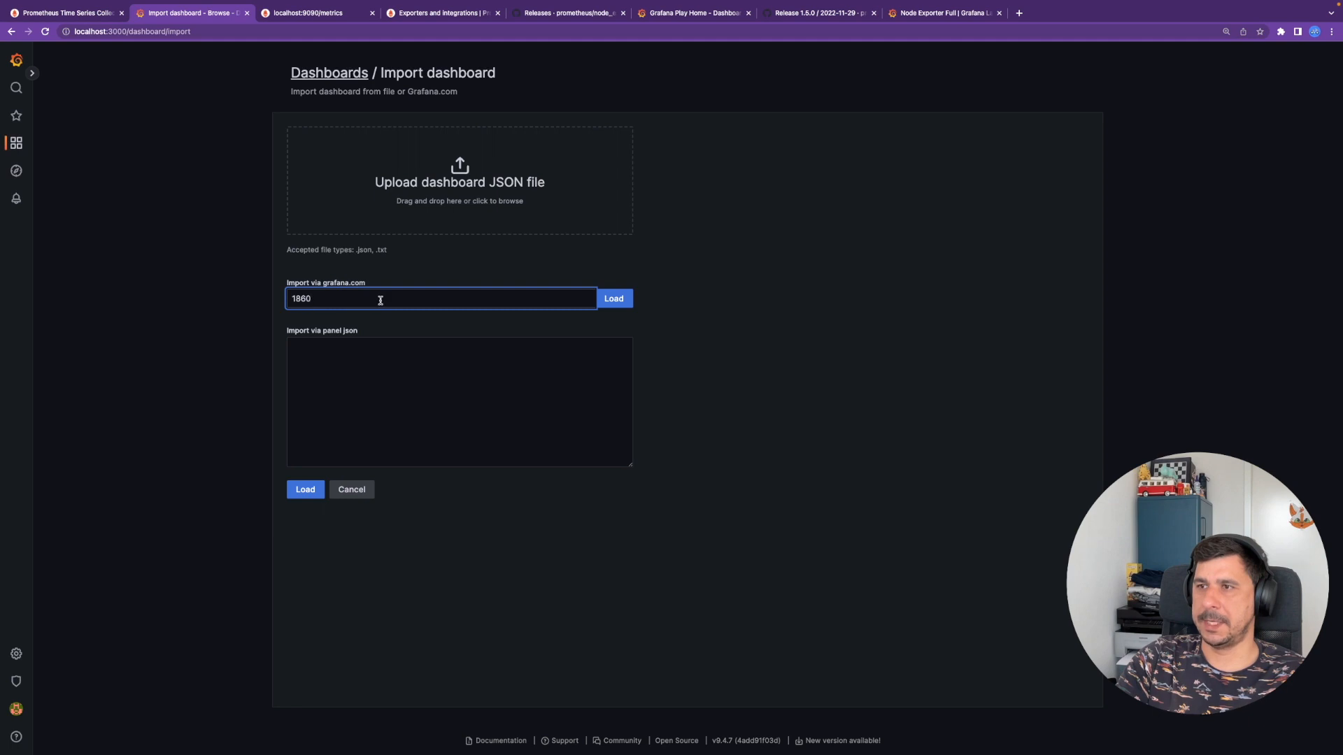
- Load dashboard 1860 and import it using the default Prometheus data source
left_click(619, 302)
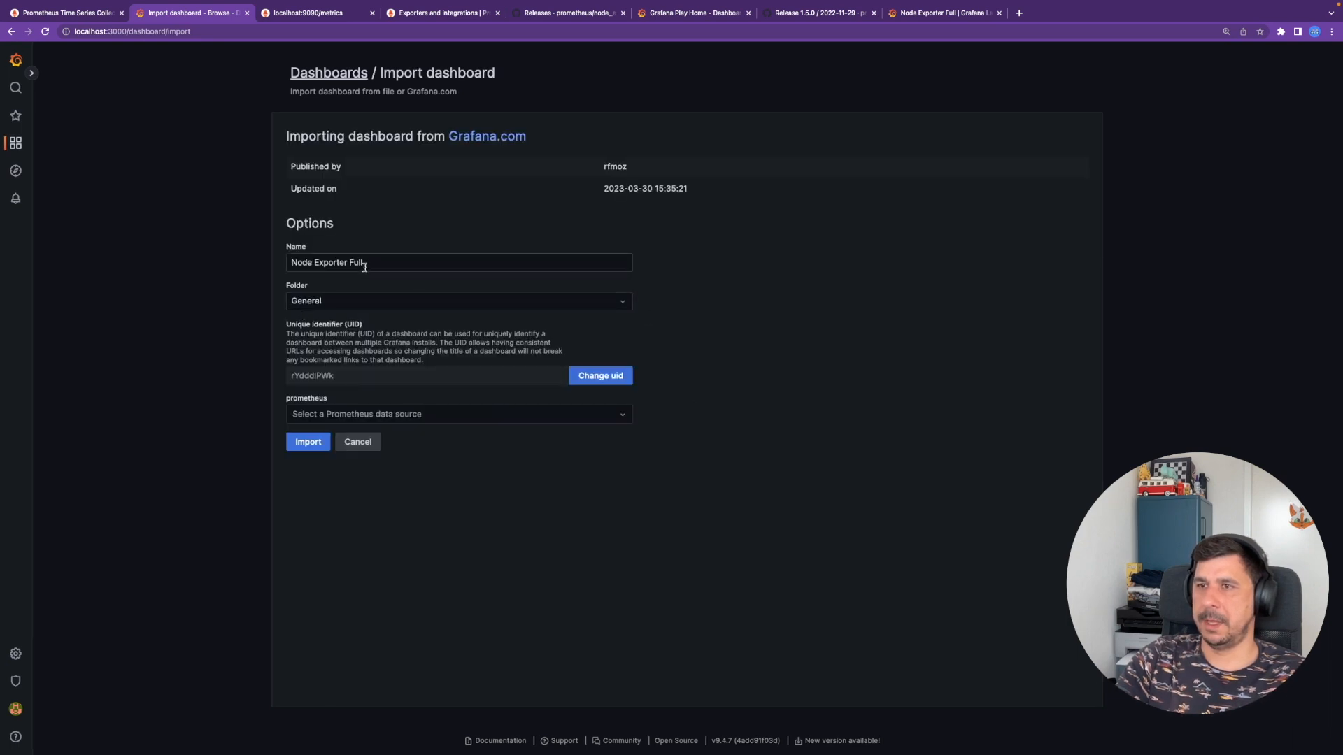
left_click(540, 415)
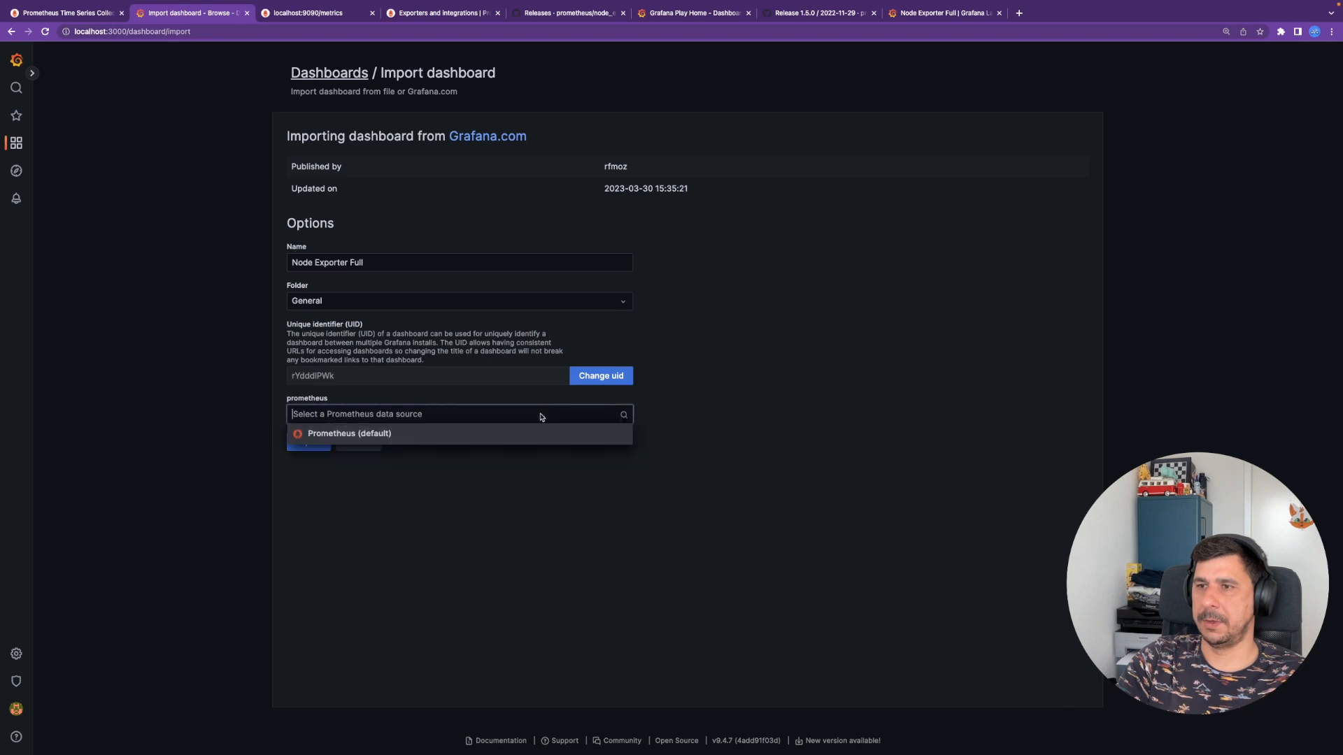
left_click(368, 435)
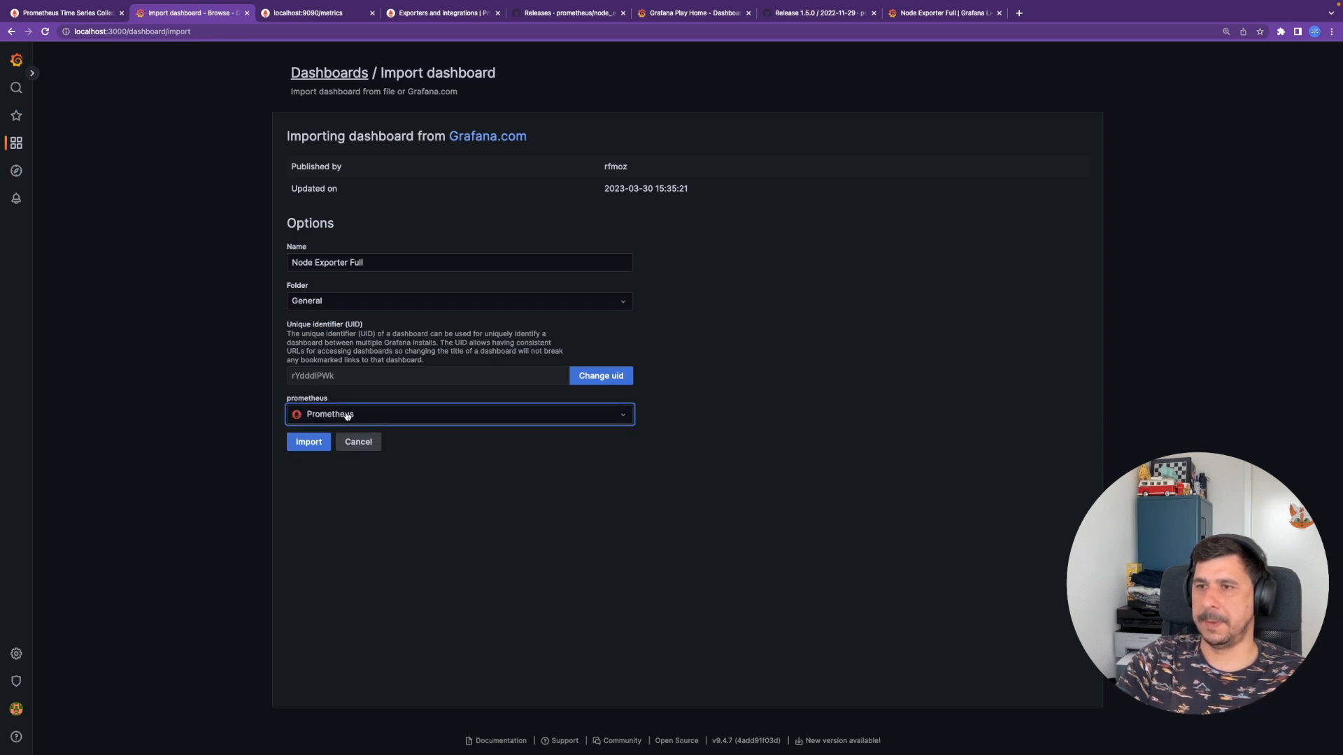
left_click(296, 448)
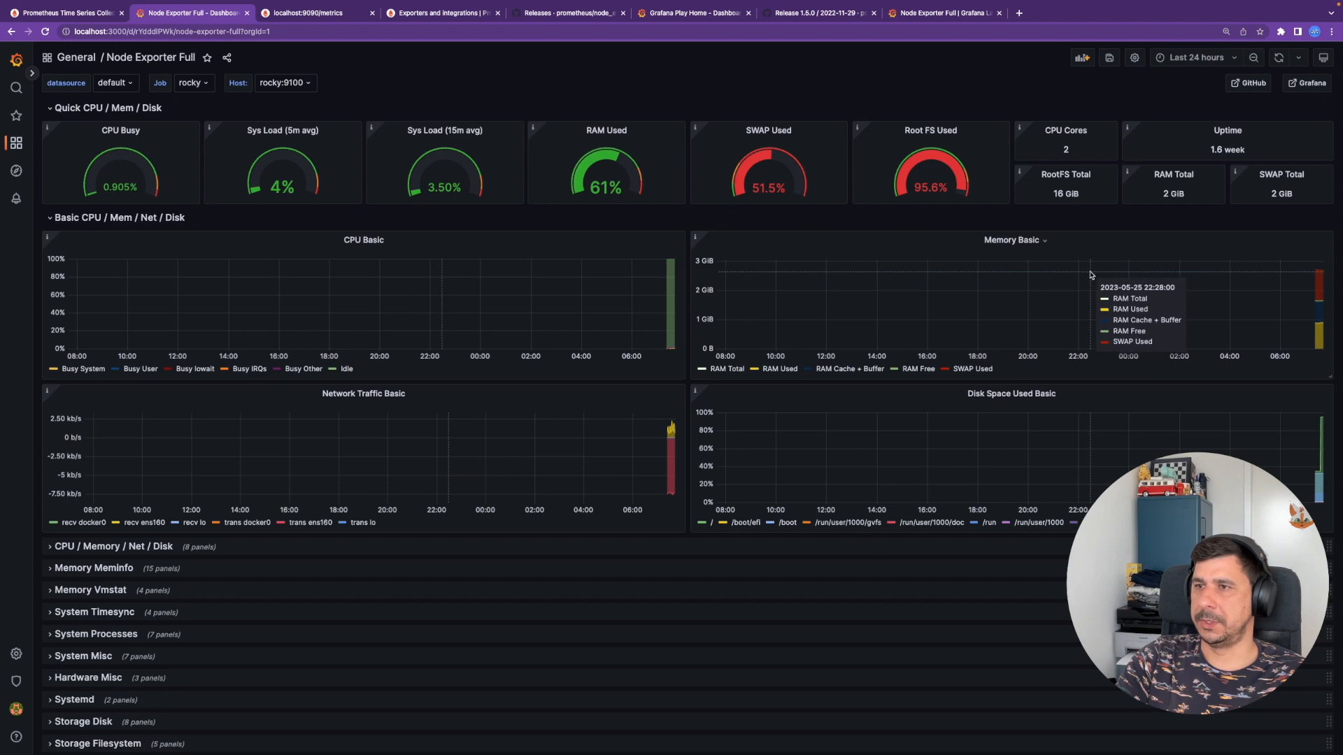
- Set the Node Exporter Full dashboard time range to Last 15 minutes
left_click(1208, 61)
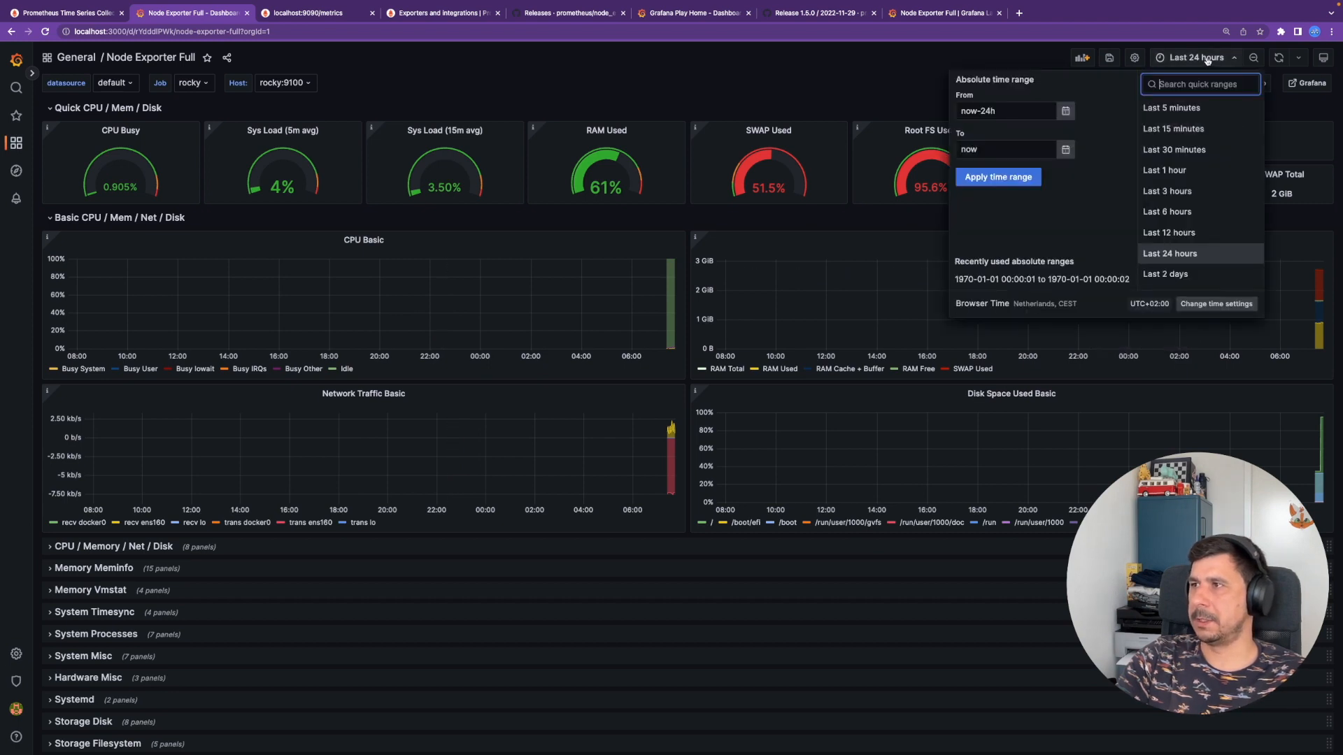
left_click(1198, 133)
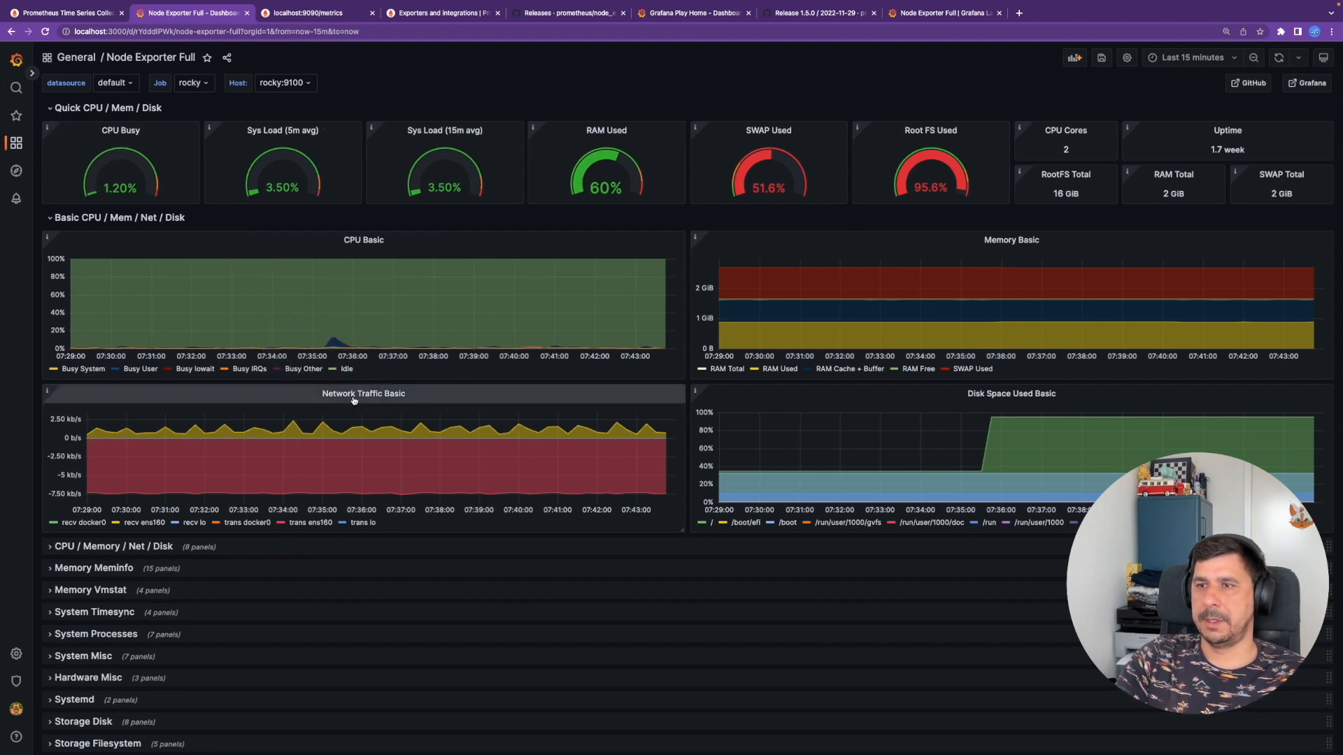
scroll(72, 501, "down", 1)
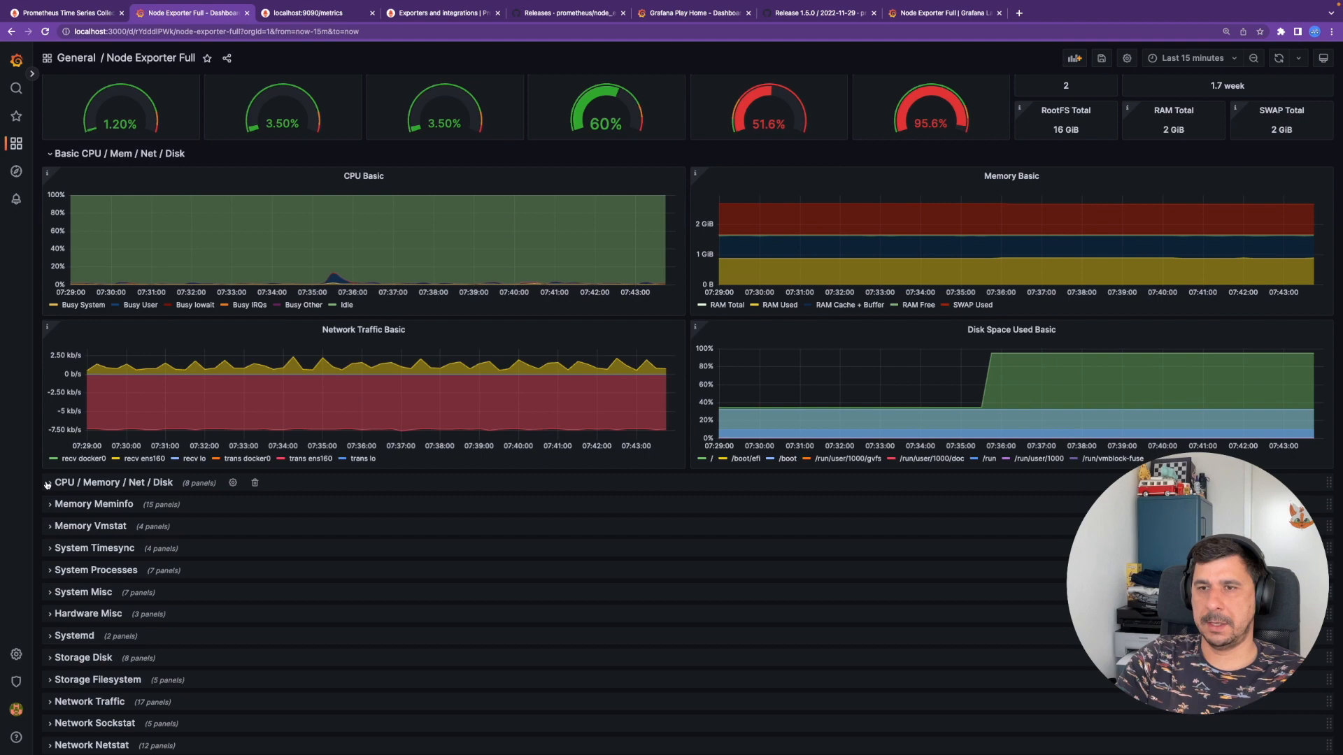
- Expand the CPU / Memory / Net / Disk row and scroll through its detailed panels
left_click(47, 484)
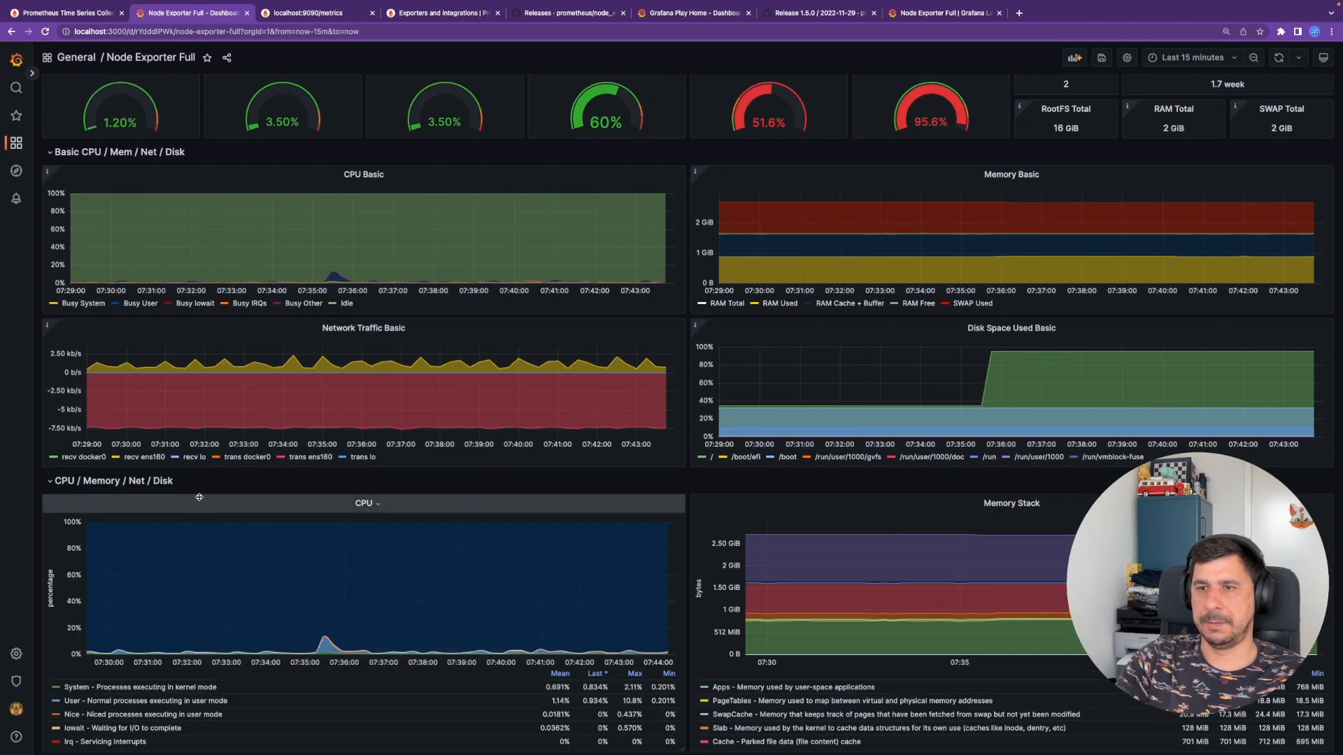
scroll(280, 580, "down", 2)
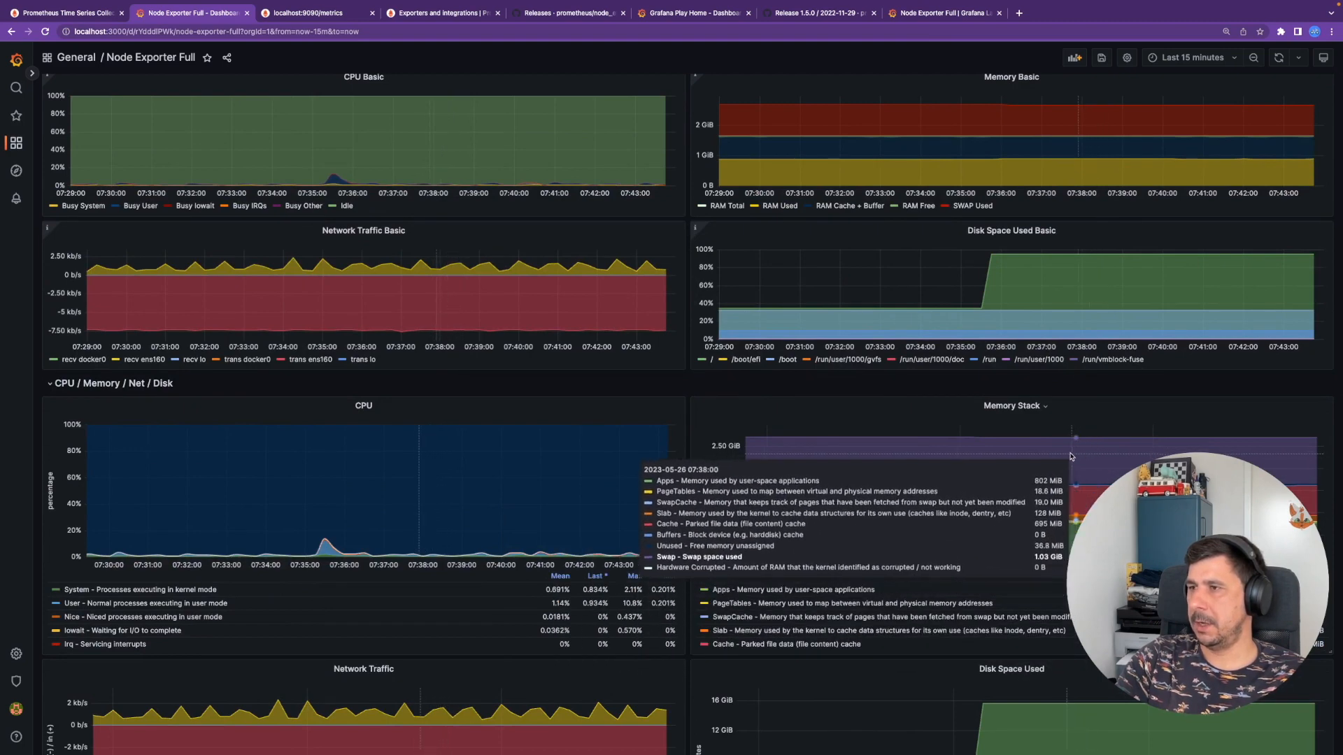
scroll(936, 482, "down", 2)
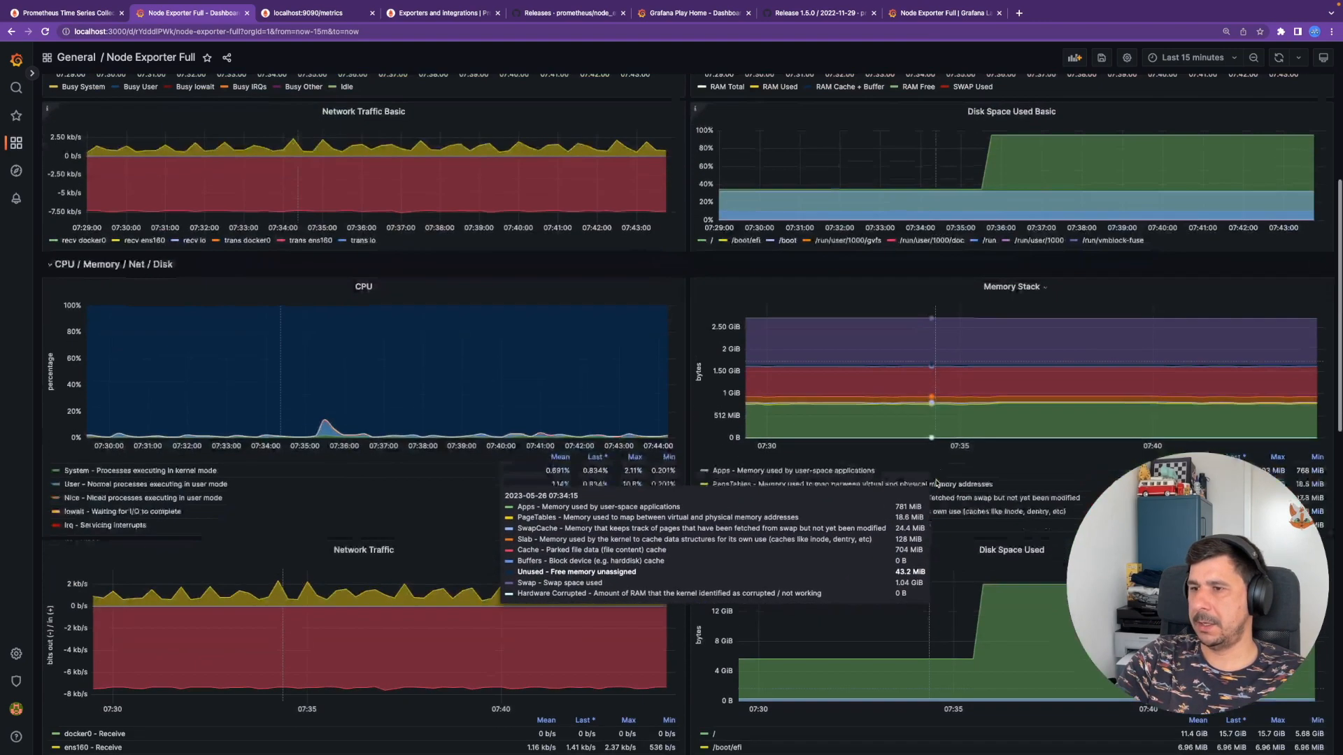
scroll(1077, 630, "down", 2)
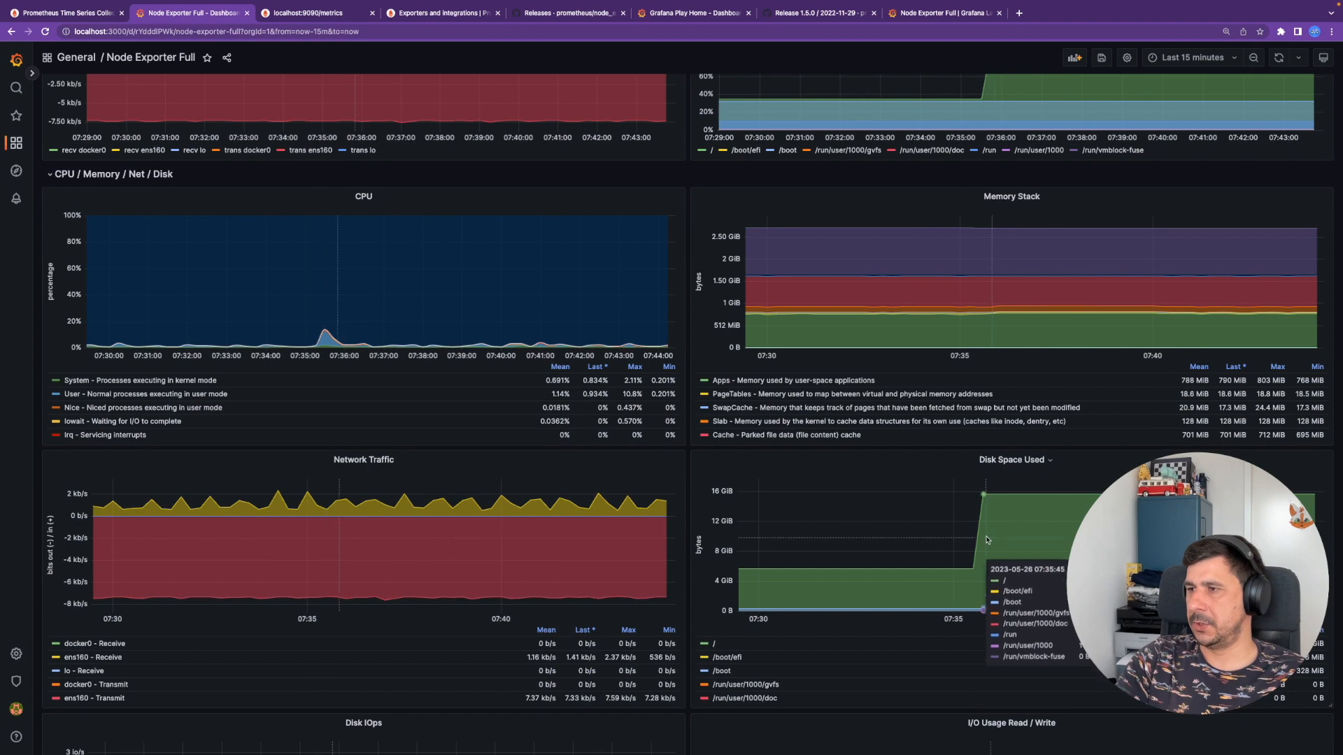
scroll(979, 531, "down", 2)
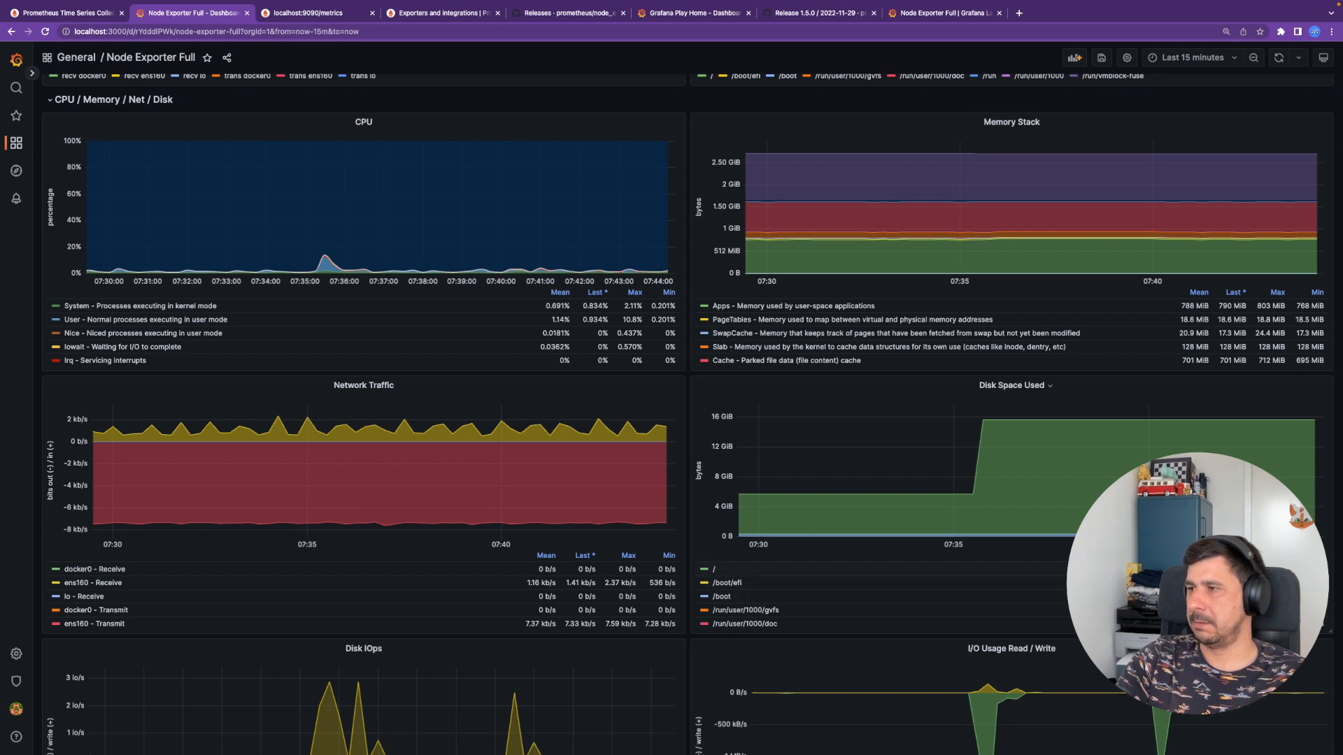
scroll(1014, 552, "down", 10)
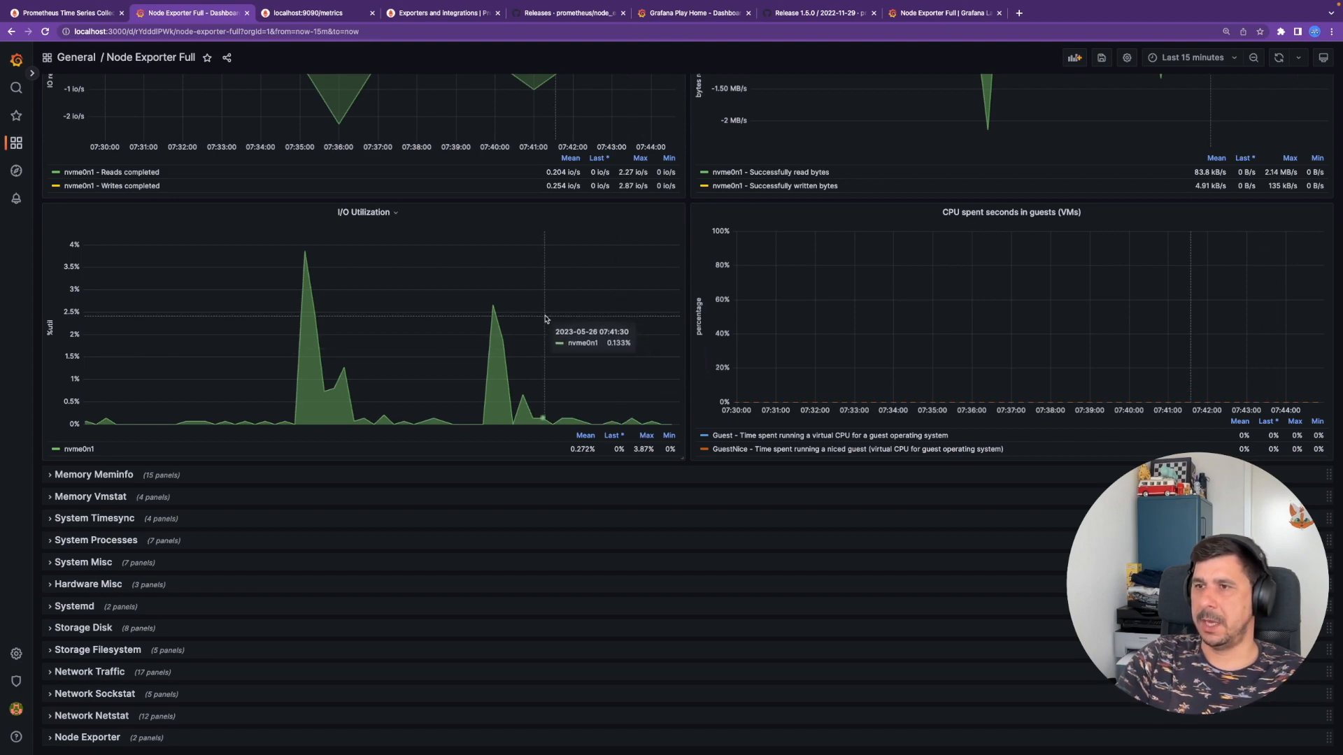
scroll(546, 319, "up", 20)
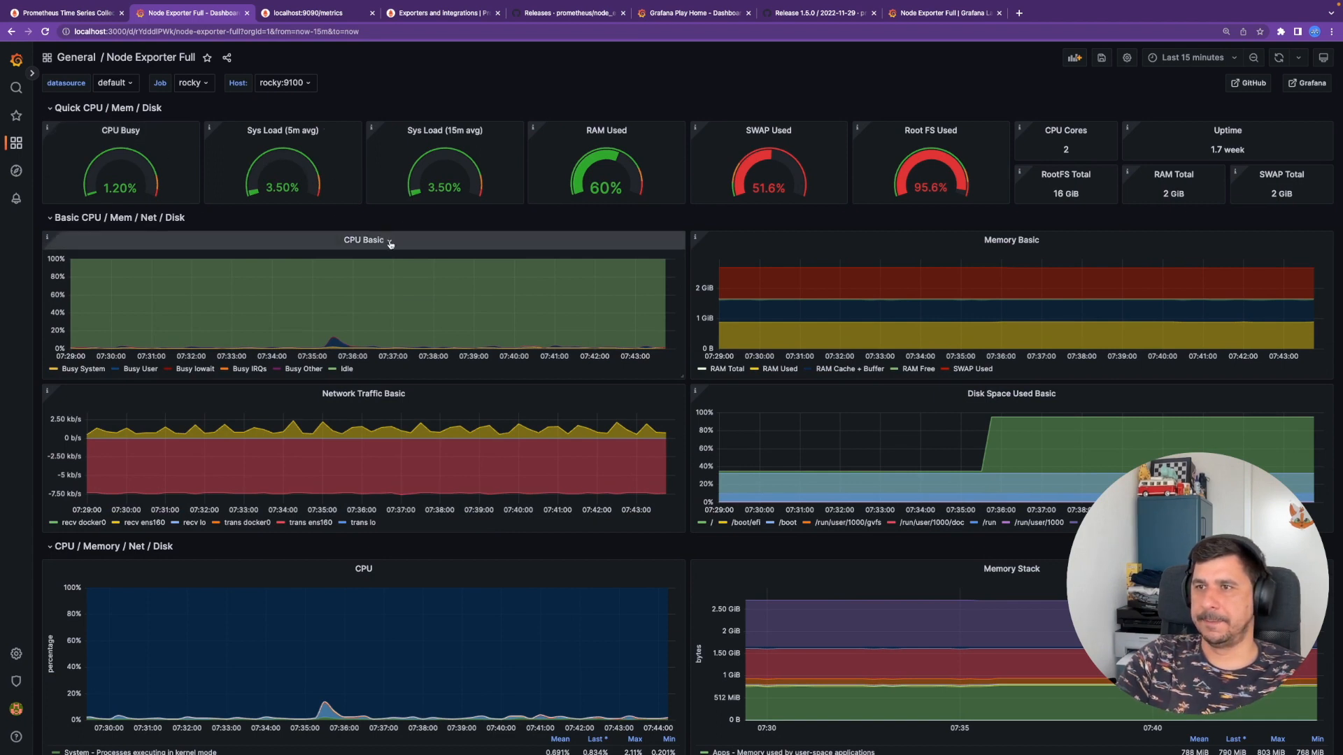
mouse_move(440, 270)
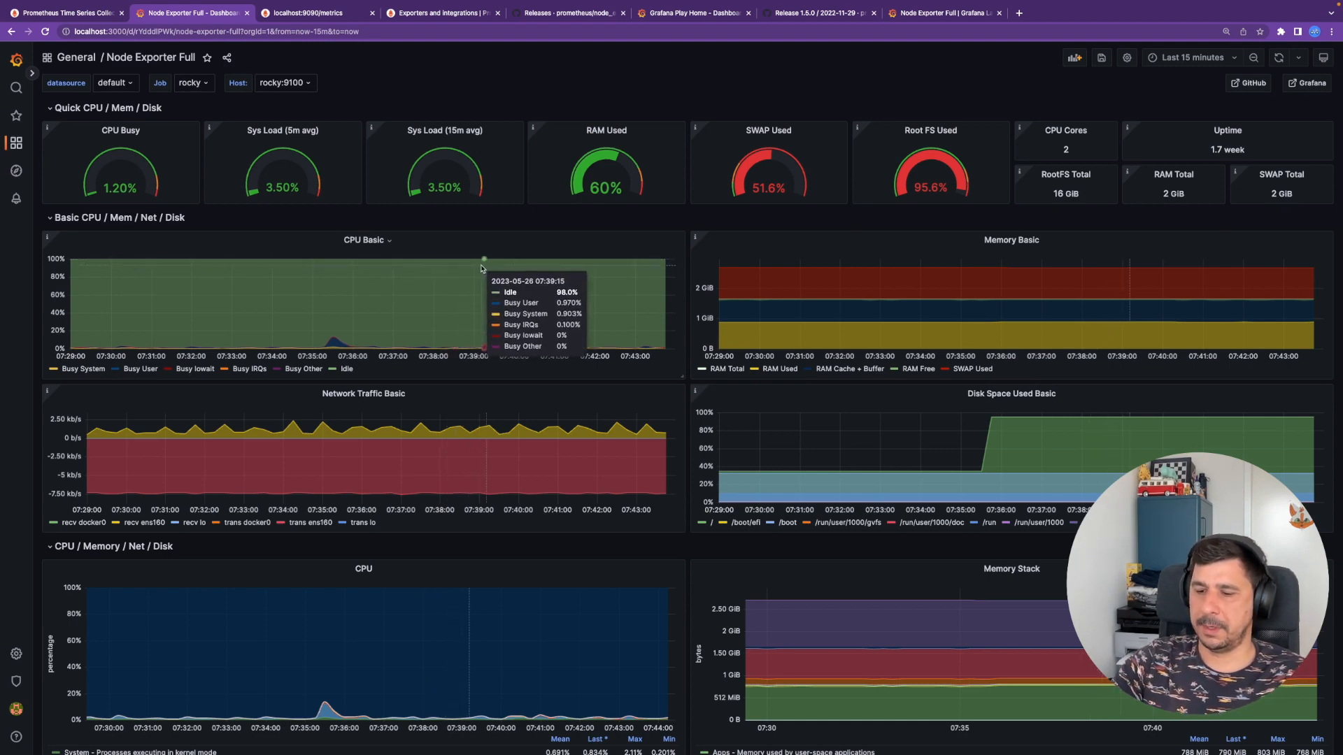
key("super+Tab")
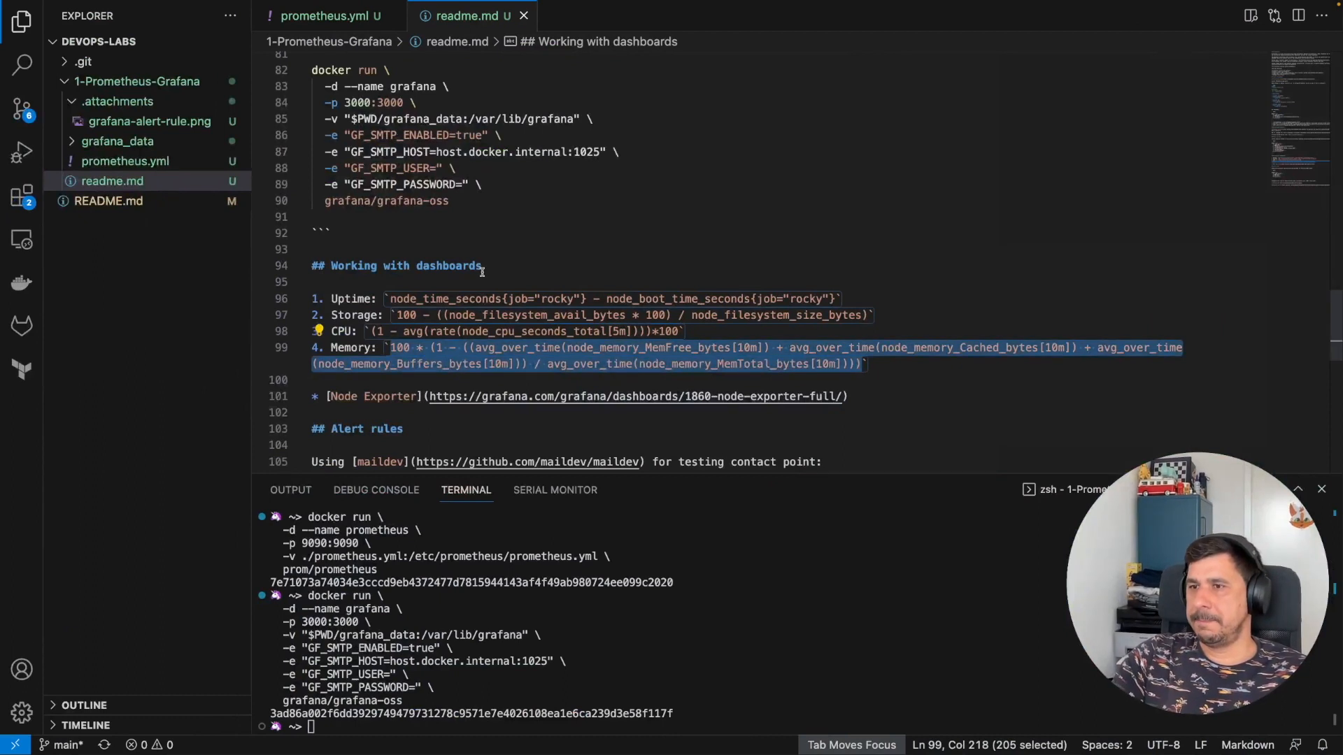
- Scroll readme.md to Alert rules and select line 105 about testing with maildev
scroll(560, 305, "down", 1)
scroll(559, 304, "down", 3)
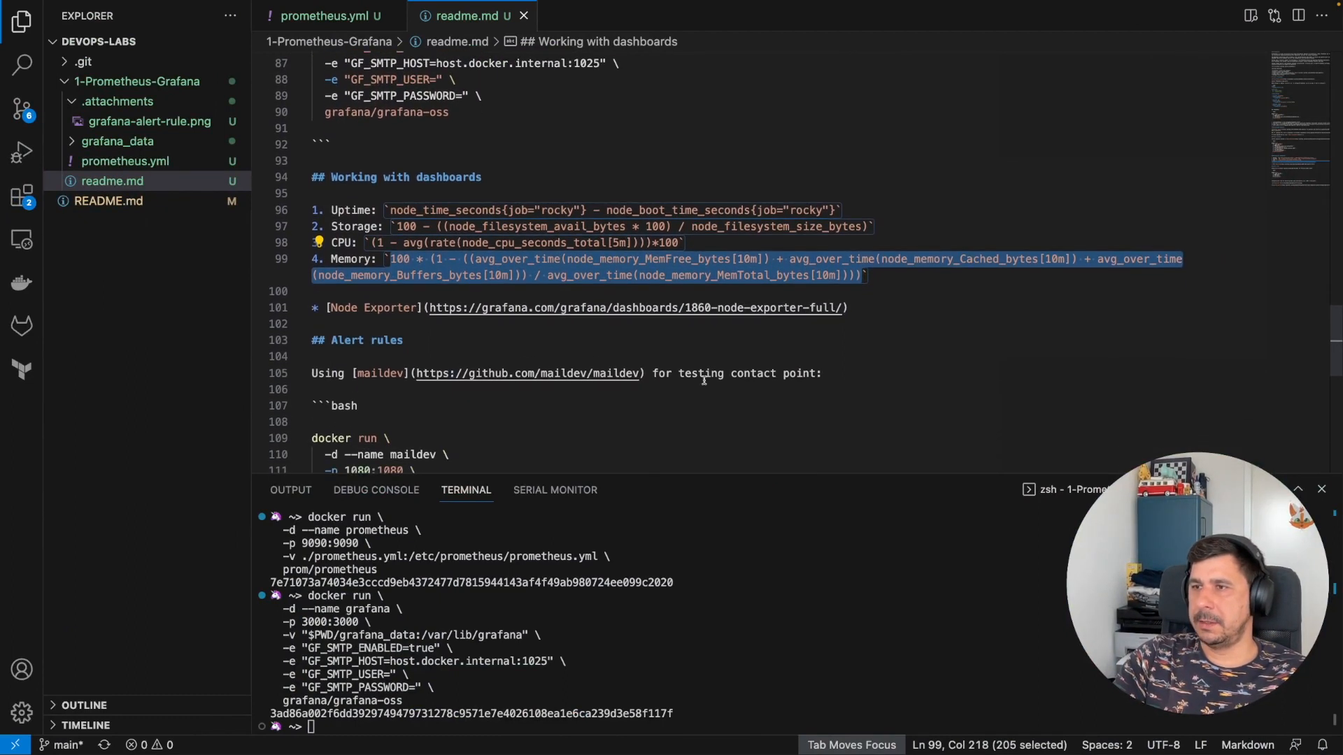
left_click_drag(839, 374, 302, 372)
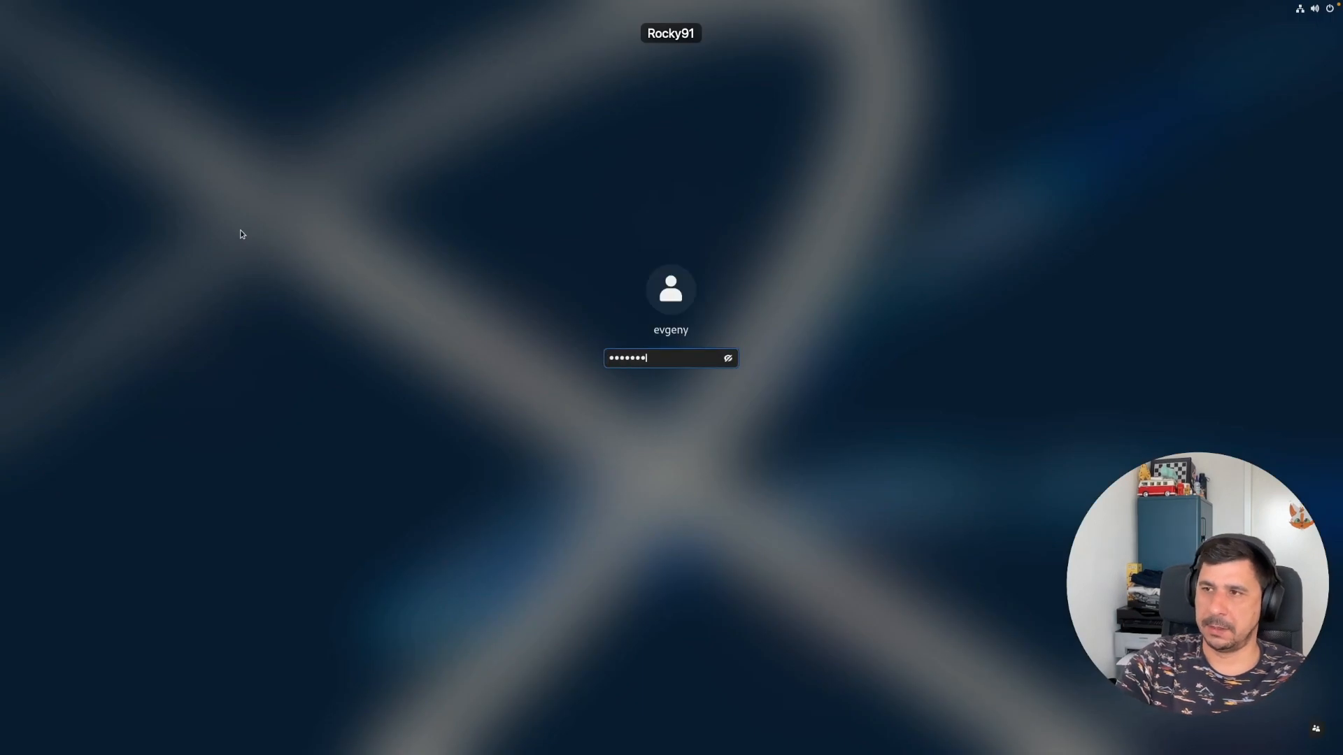
- Unlock the VM and delete the 10G filler file with rm, confirming with y
key("Return")
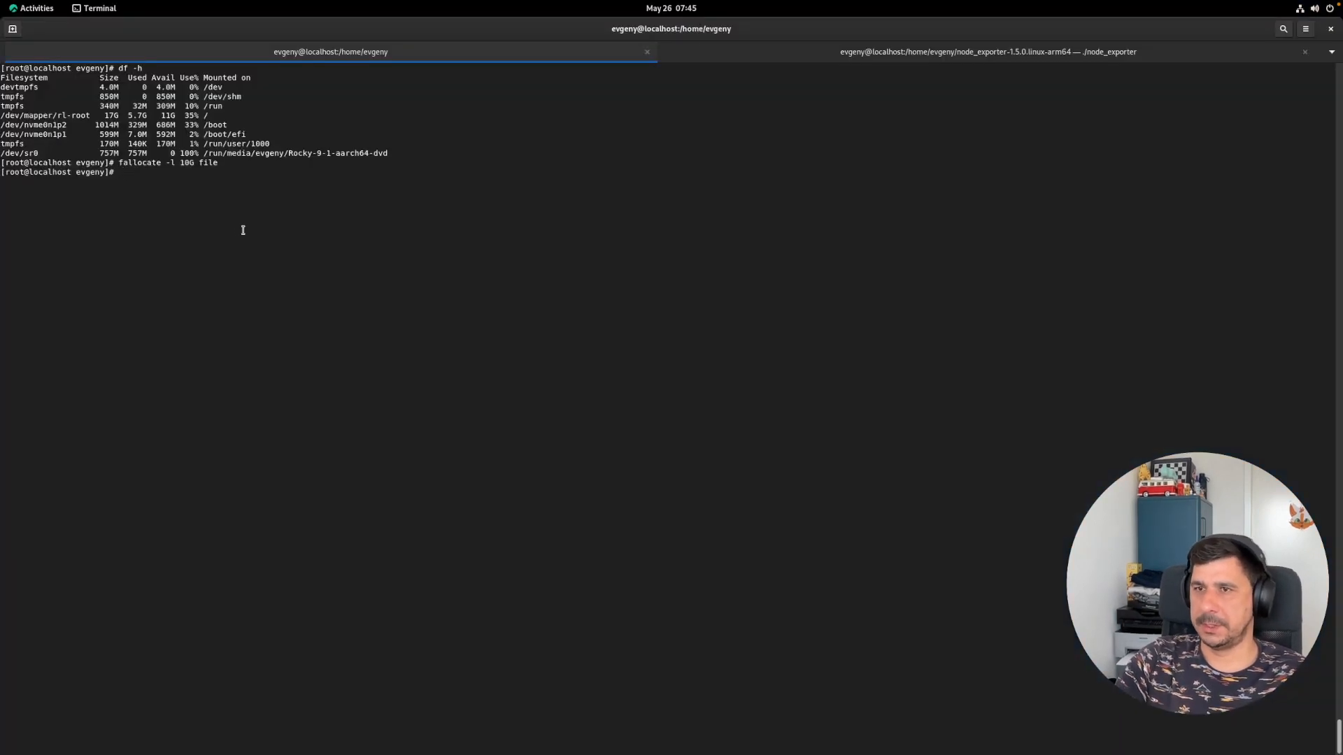
type("rm file")
key("Return")
type("y")
key("Return")
- Run df -h to confirm the root filesystem is back to 35% used with 11G free
type("df -h")
key("Return")
mouse_move(208, 240)
left_mouse_down()
mouse_move(117, 239)
mouse_move(221, 238)
mouse_move(184, 238)
left_mouse_up()
left_click(221, 236)
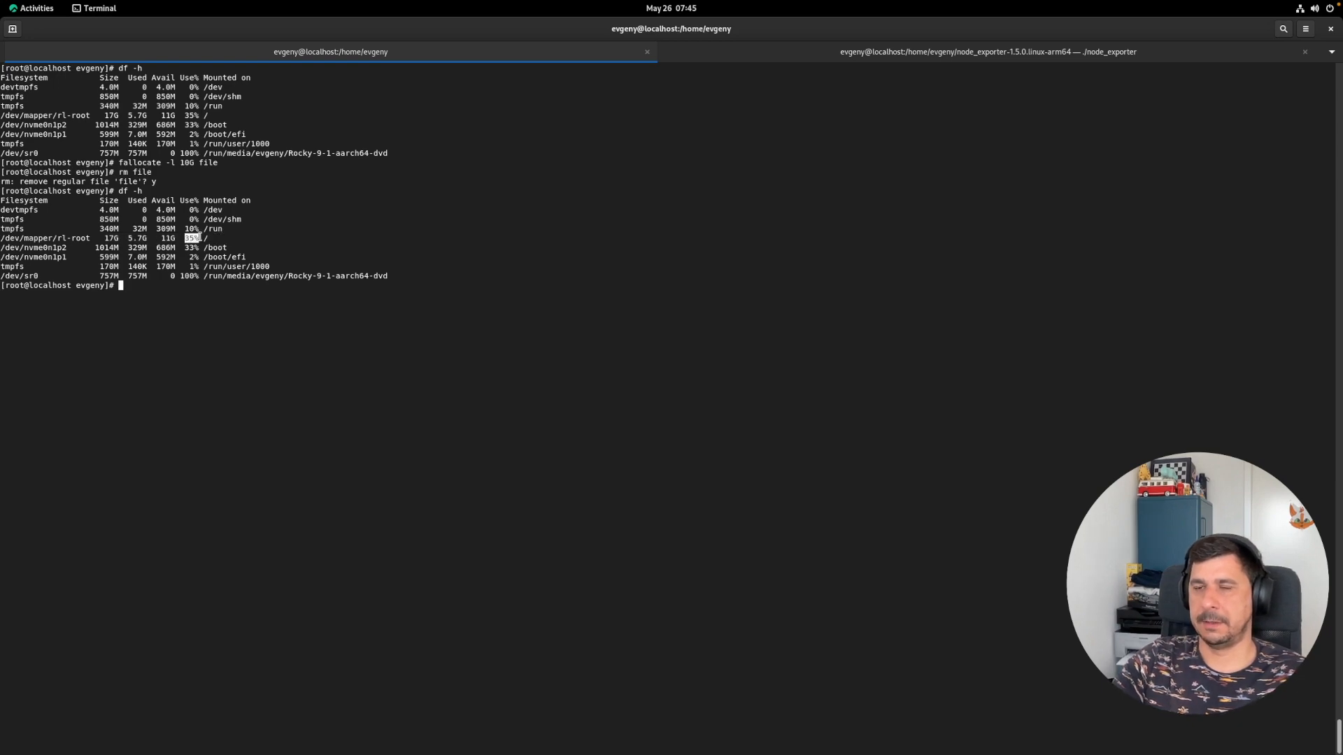
key("ctrl+Left")
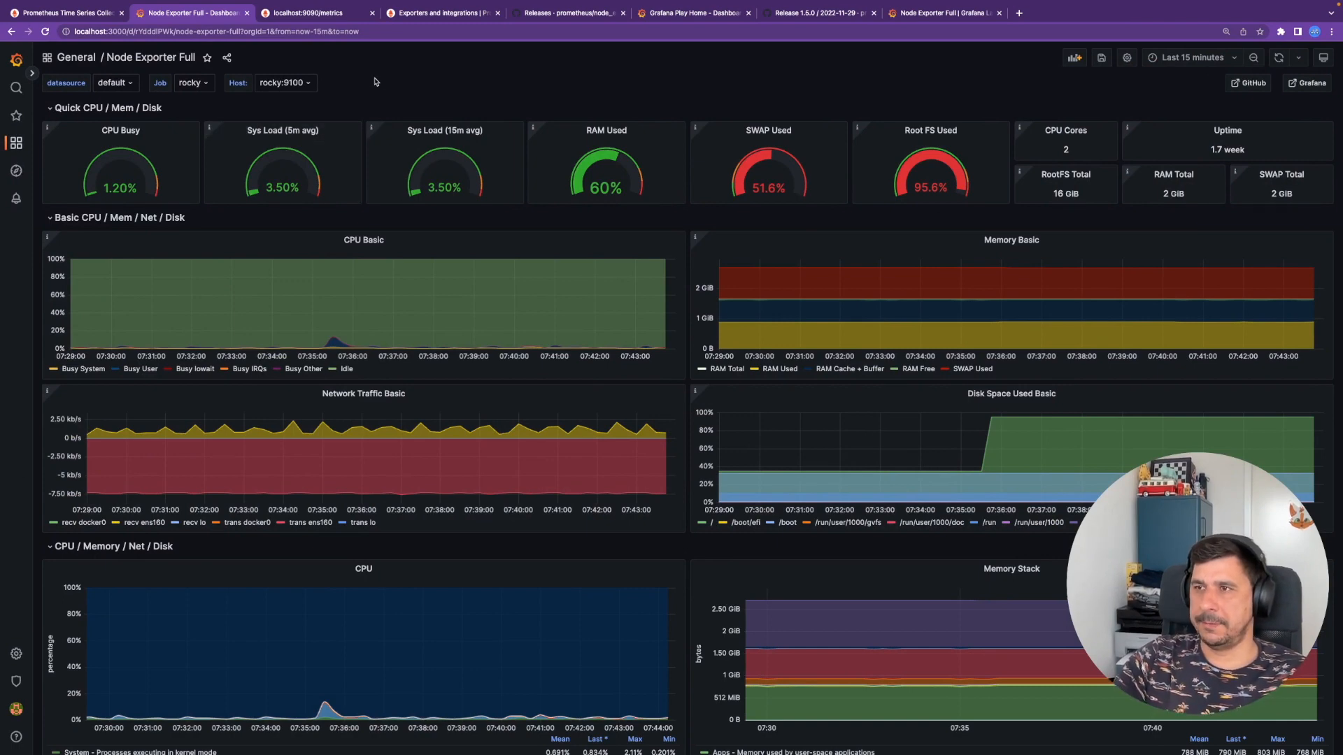
- Select the maildev docker run block in the readme
key("ctrl+Left")
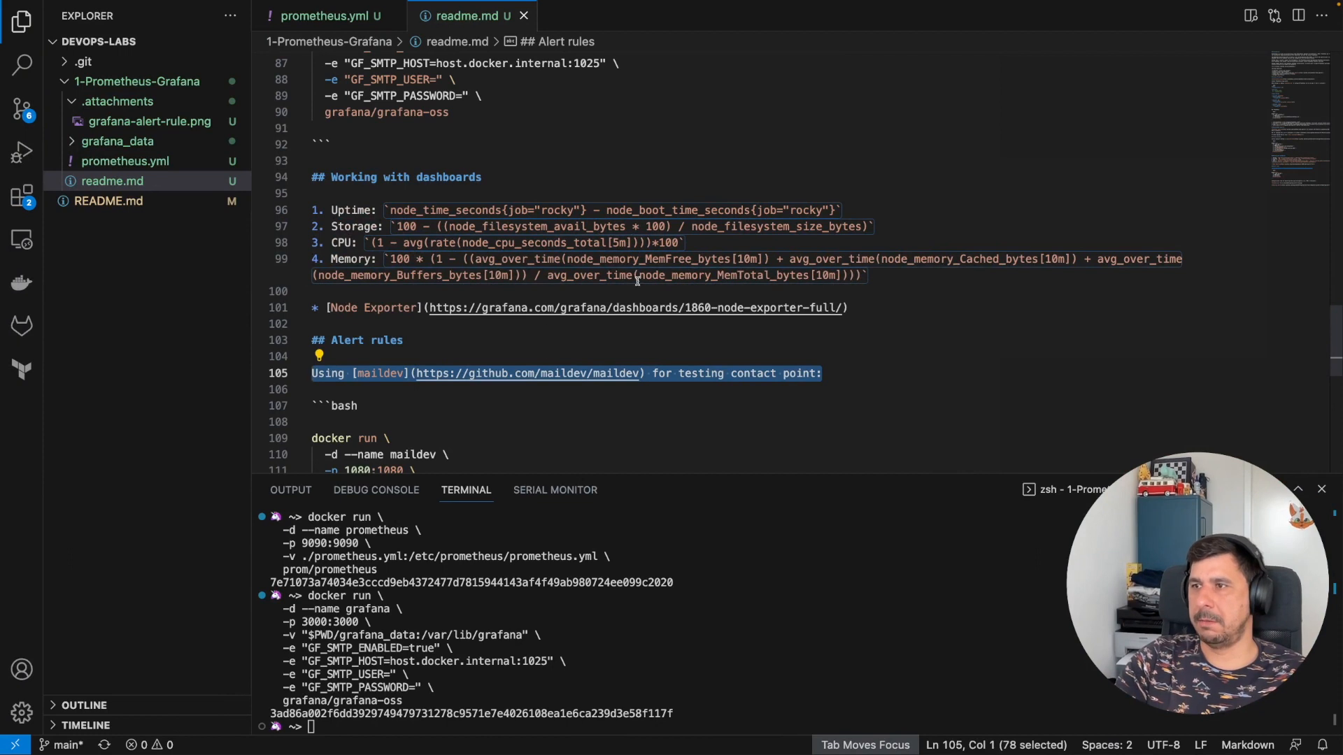
scroll(553, 336, "down", 4)
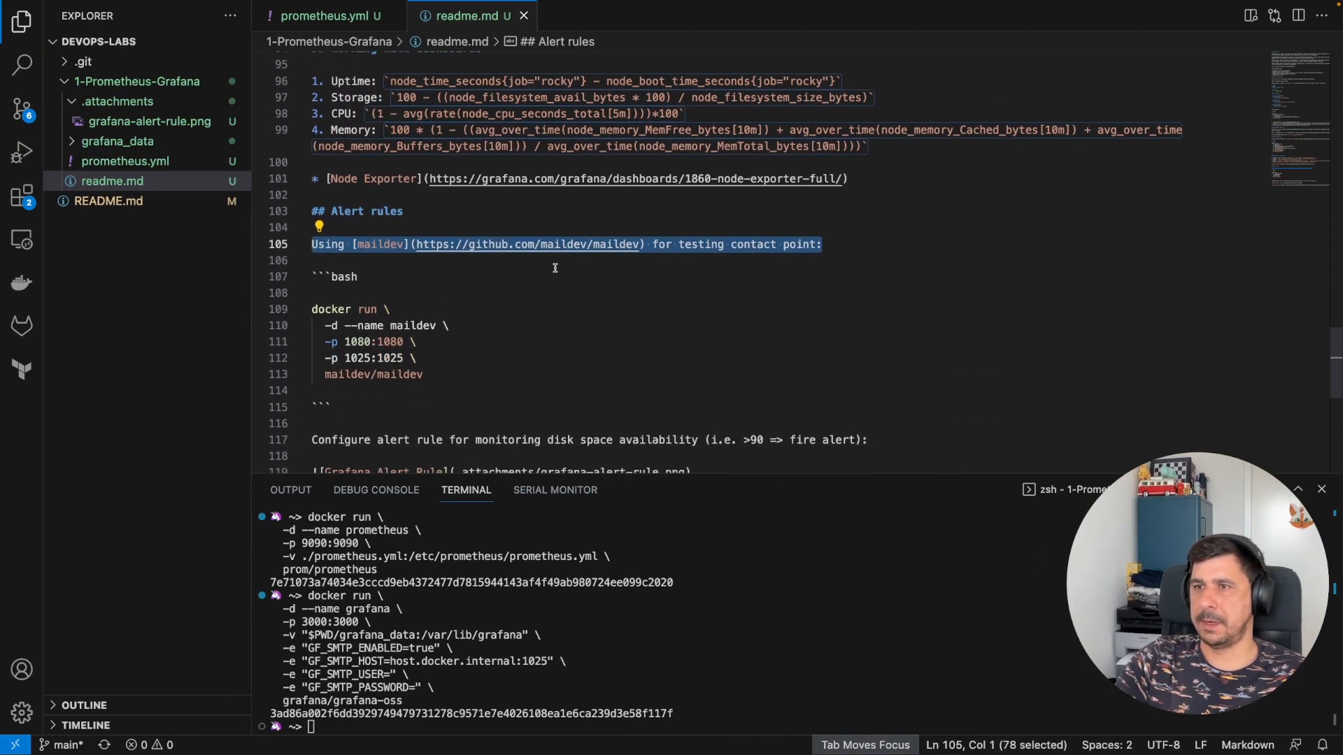
left_click_drag(448, 381, 295, 312)
key("super+c")
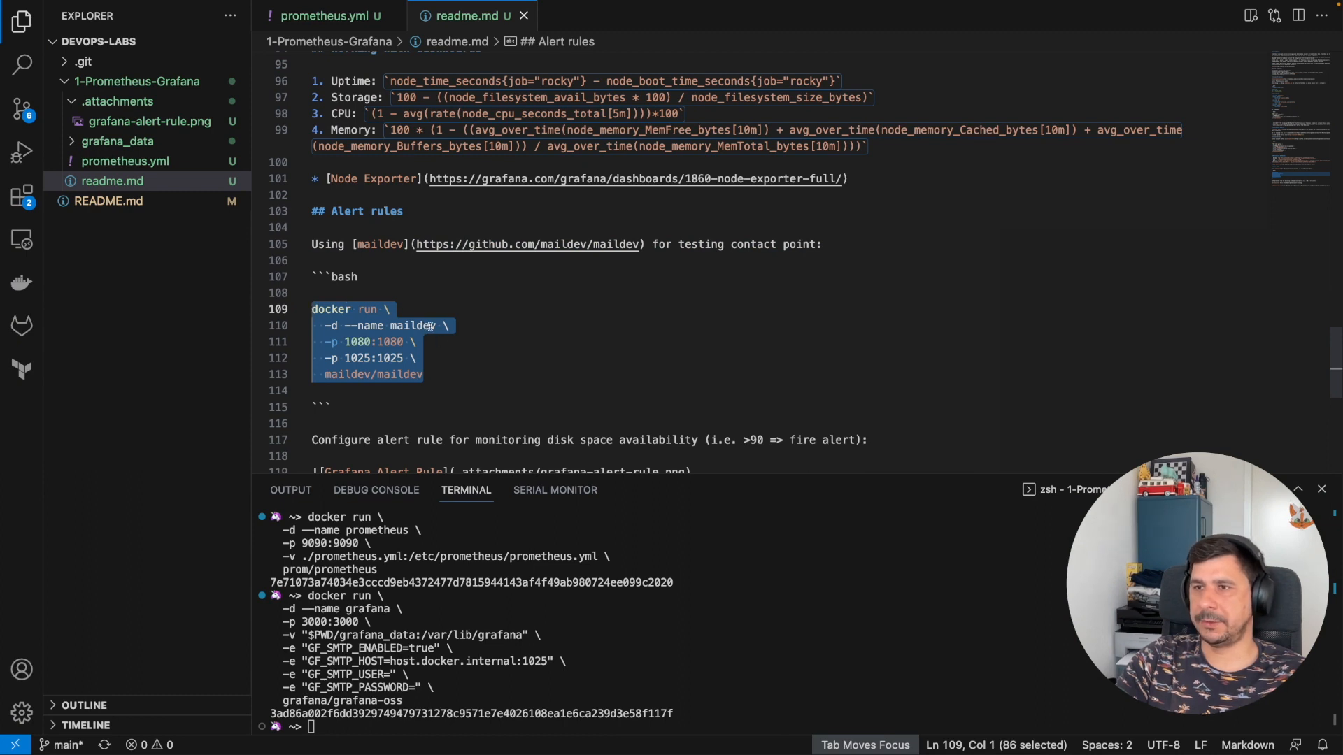
scroll(418, 343, "down", 1)
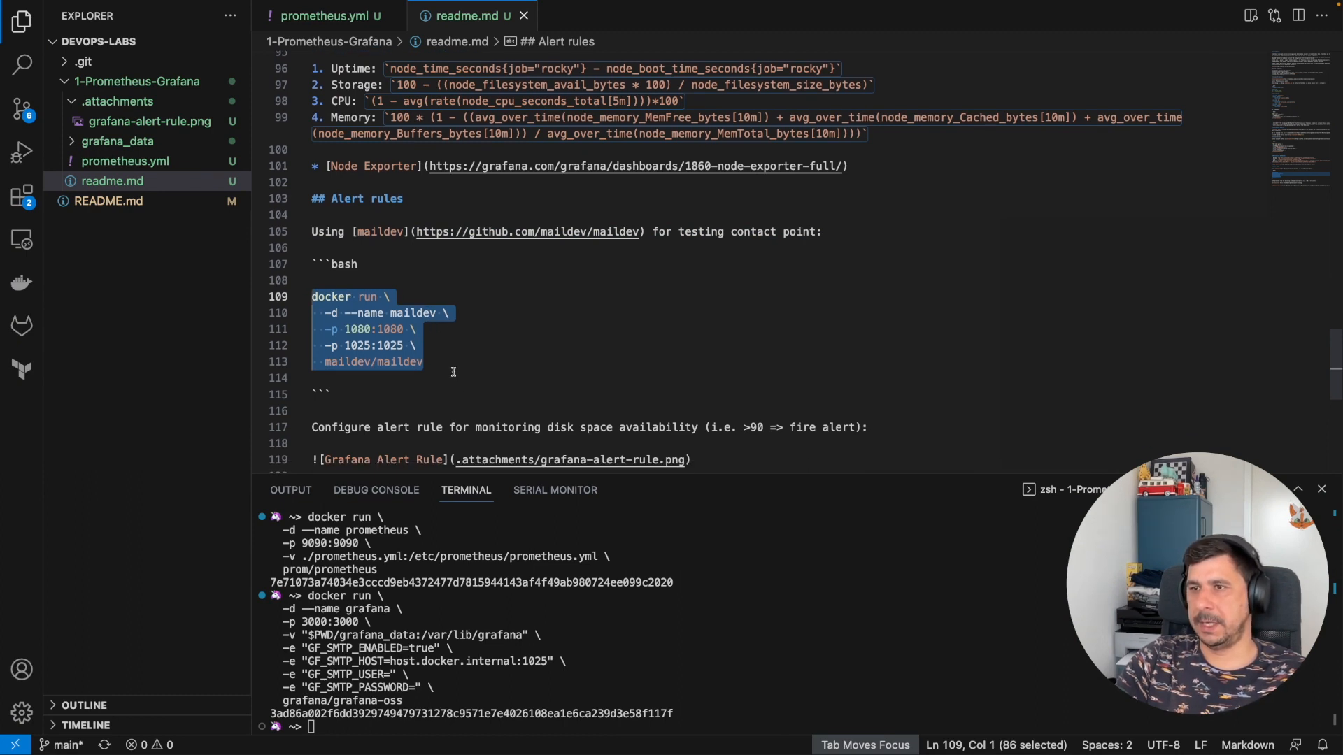
scroll(435, 364, "down", 4)
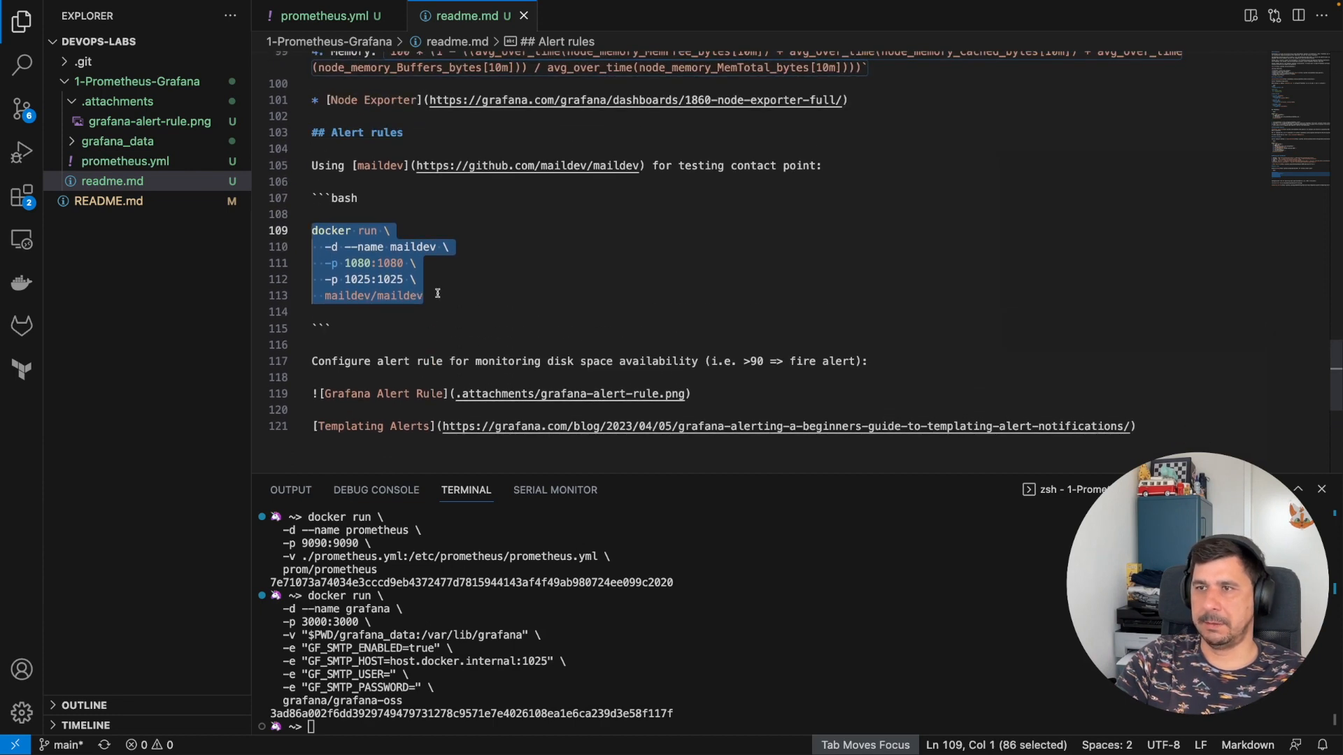
- Paste and run the maildev docker command in the terminal, serving the web UI on port 1080
left_click(596, 586)
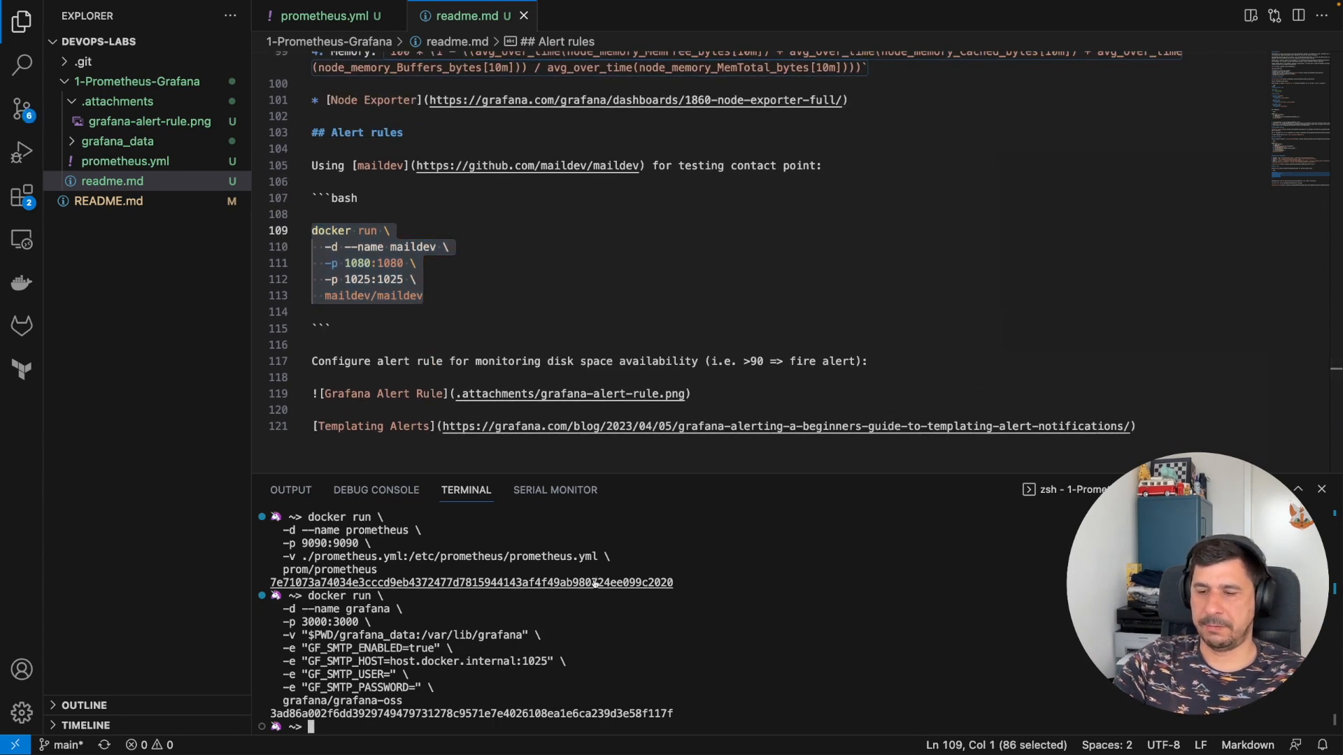
key("super+v")
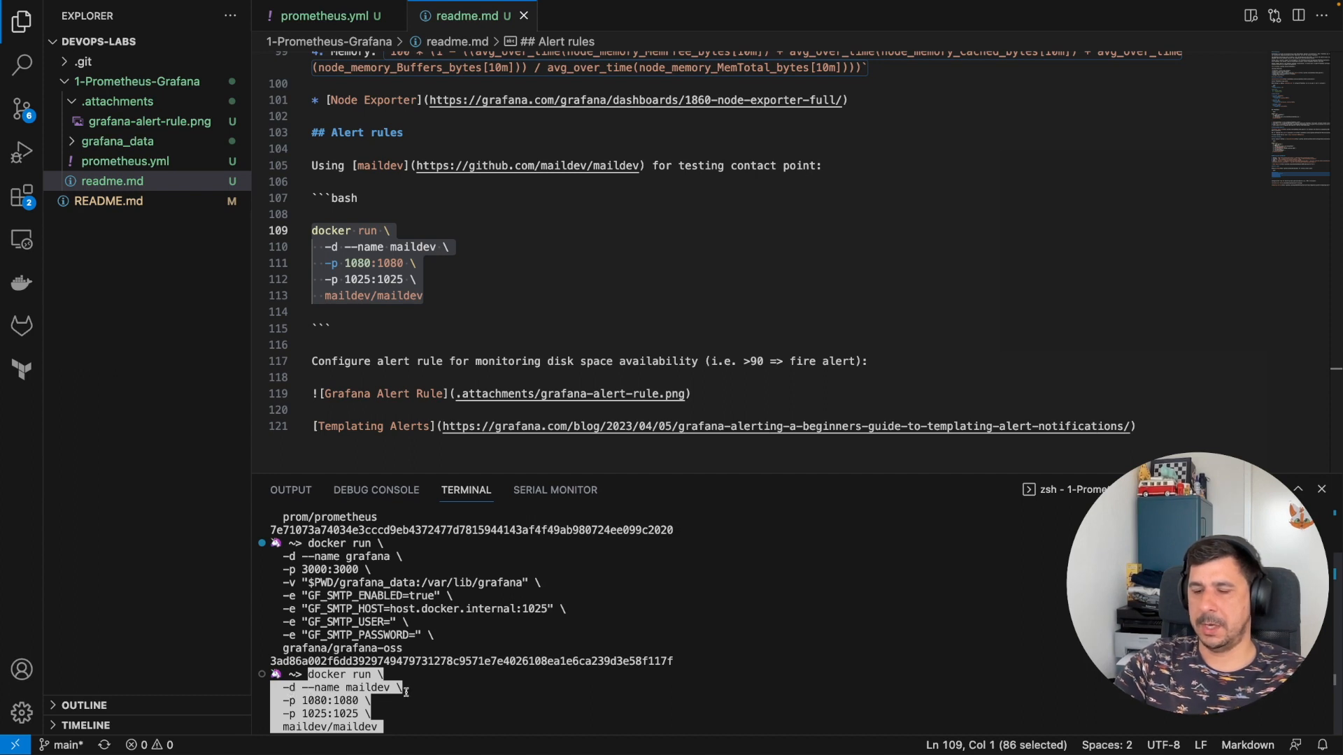
key("Return")
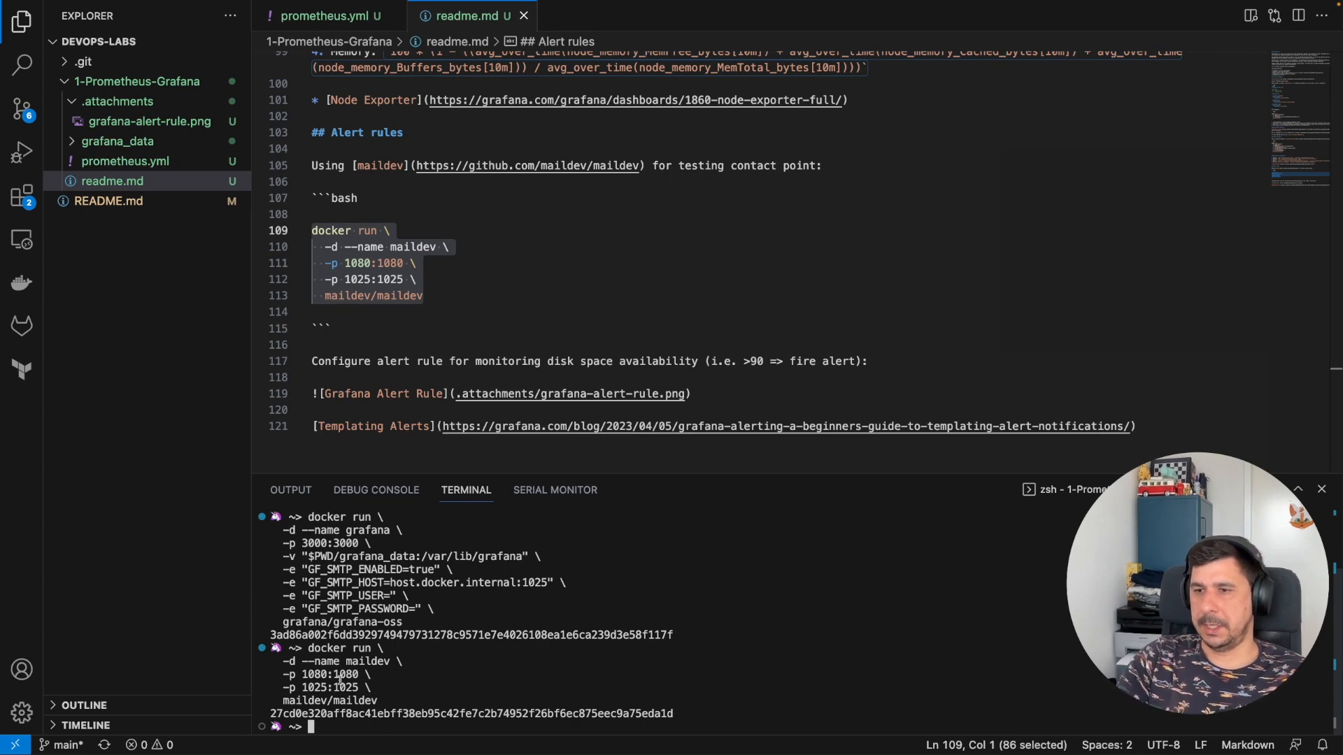
left_click_drag(333, 674, 354, 670)
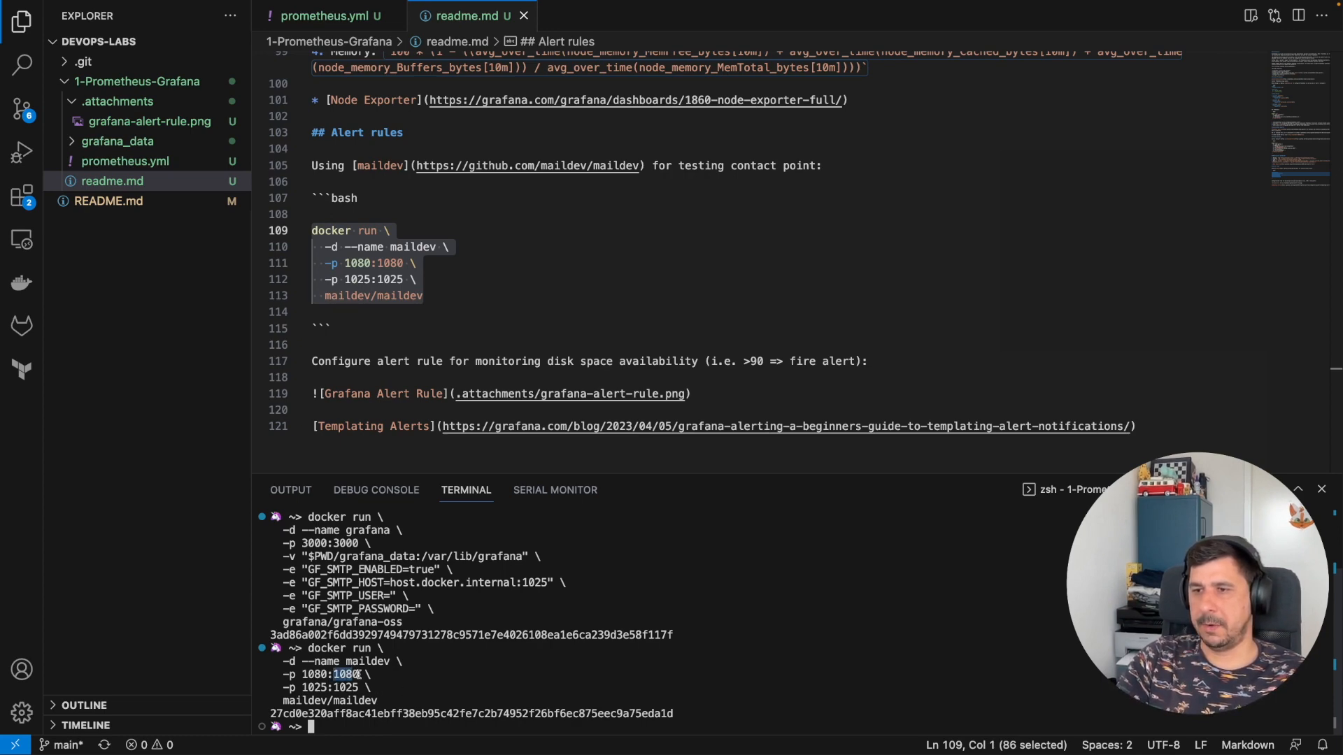
key("ctrl+Right")
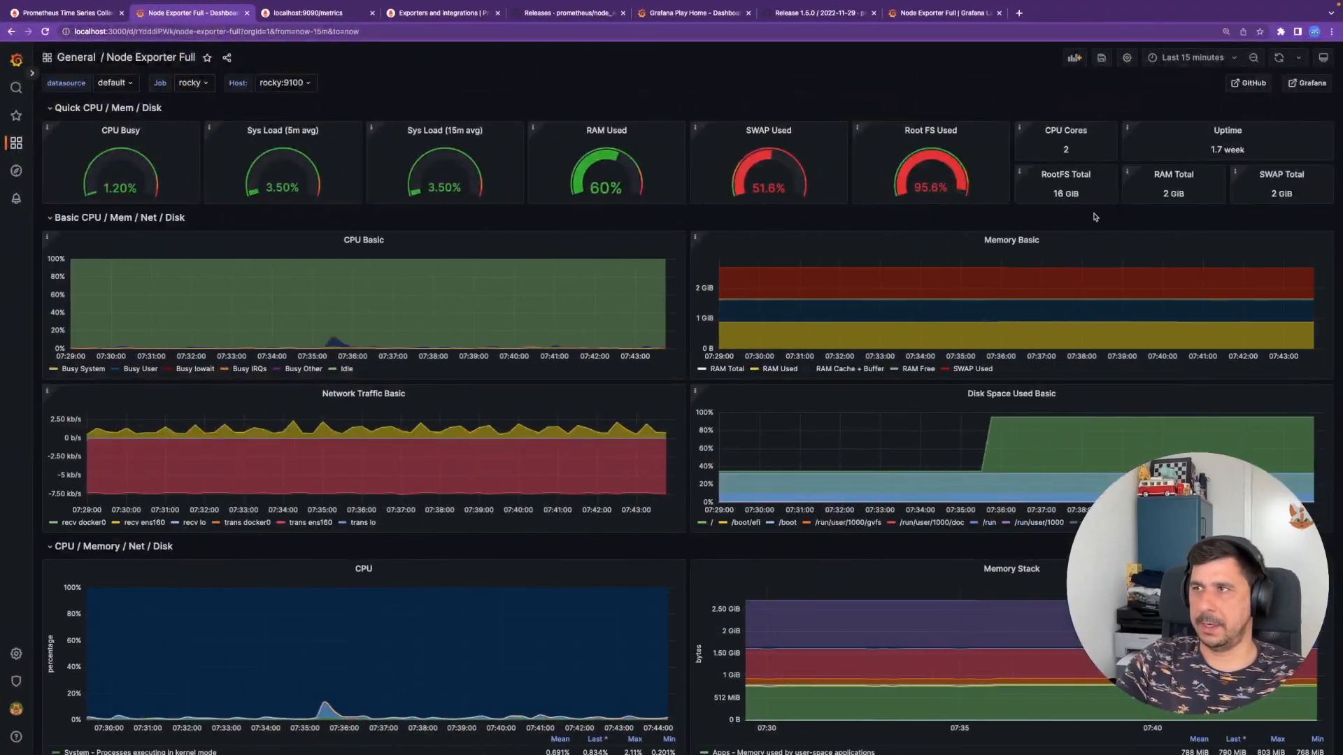
- Load the MailDev inbox at localhost:1080 in a new browser tab
left_click(1019, 13)
type("localgho")
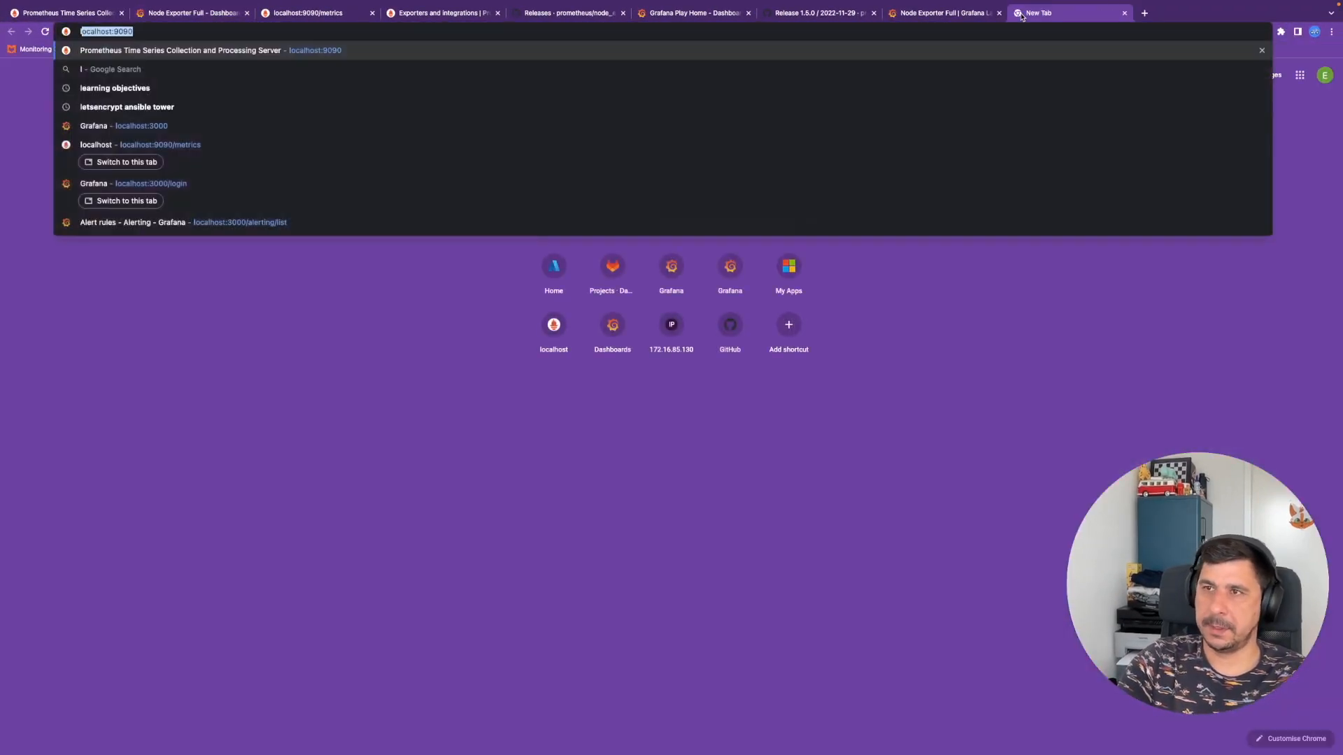
key("BackSpace")
key("BackSpace")
key("BackSpace")
type("host:")
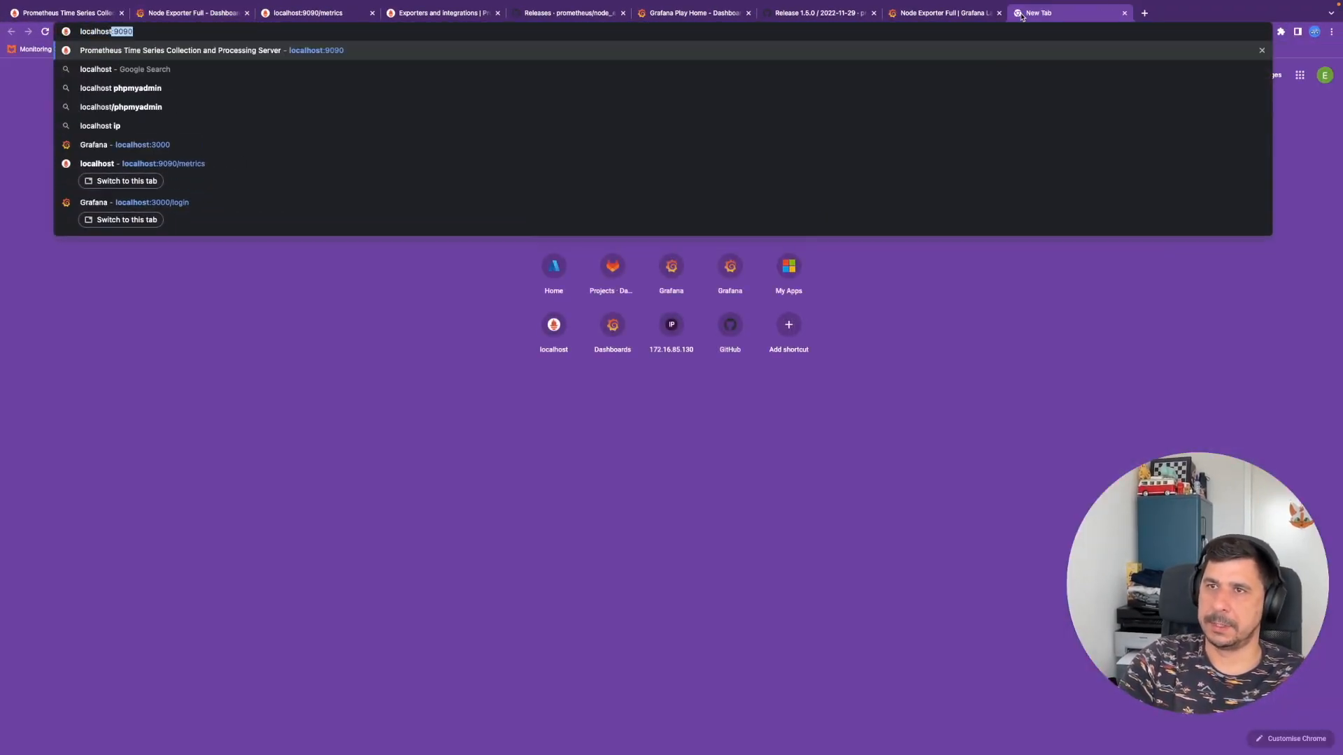
type("10")
key("Return")
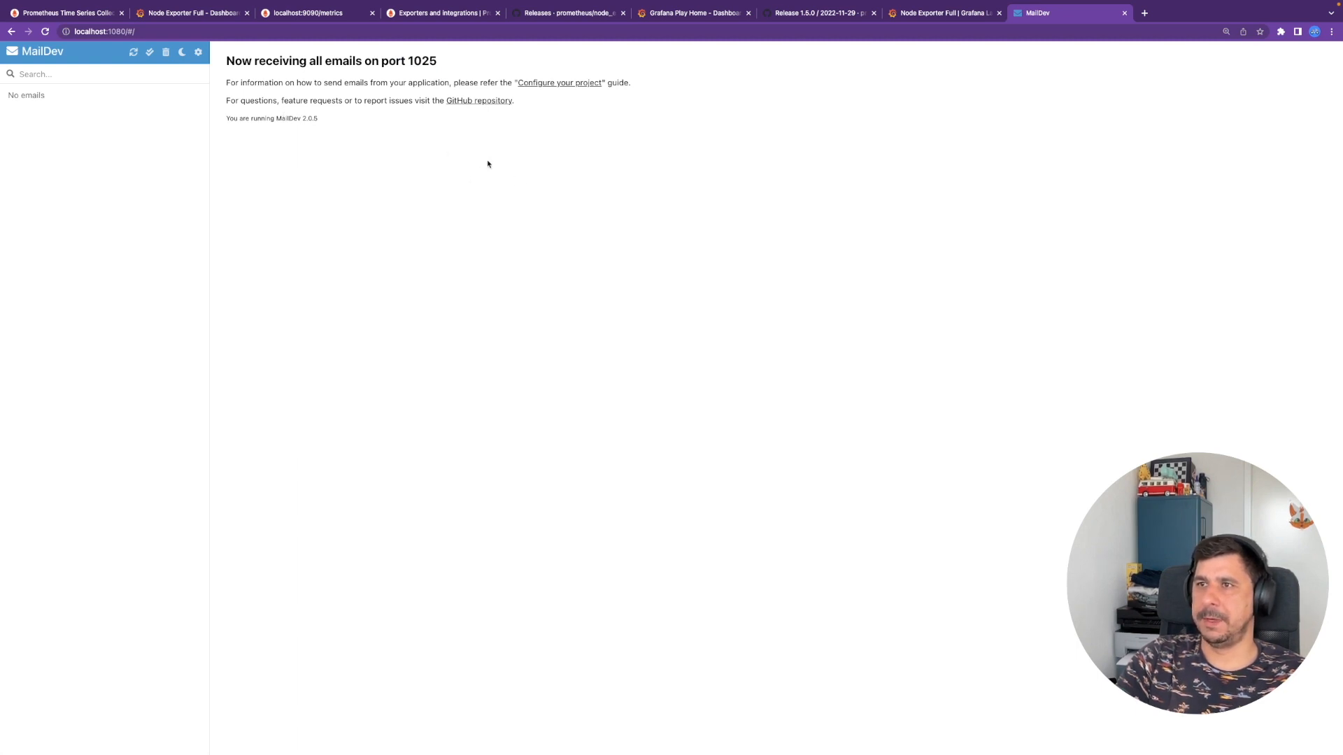
- Check the 1025:1025 SMTP port mapping in the readme, then return to the Grafana dashboard tab
key("ctrl+Left")
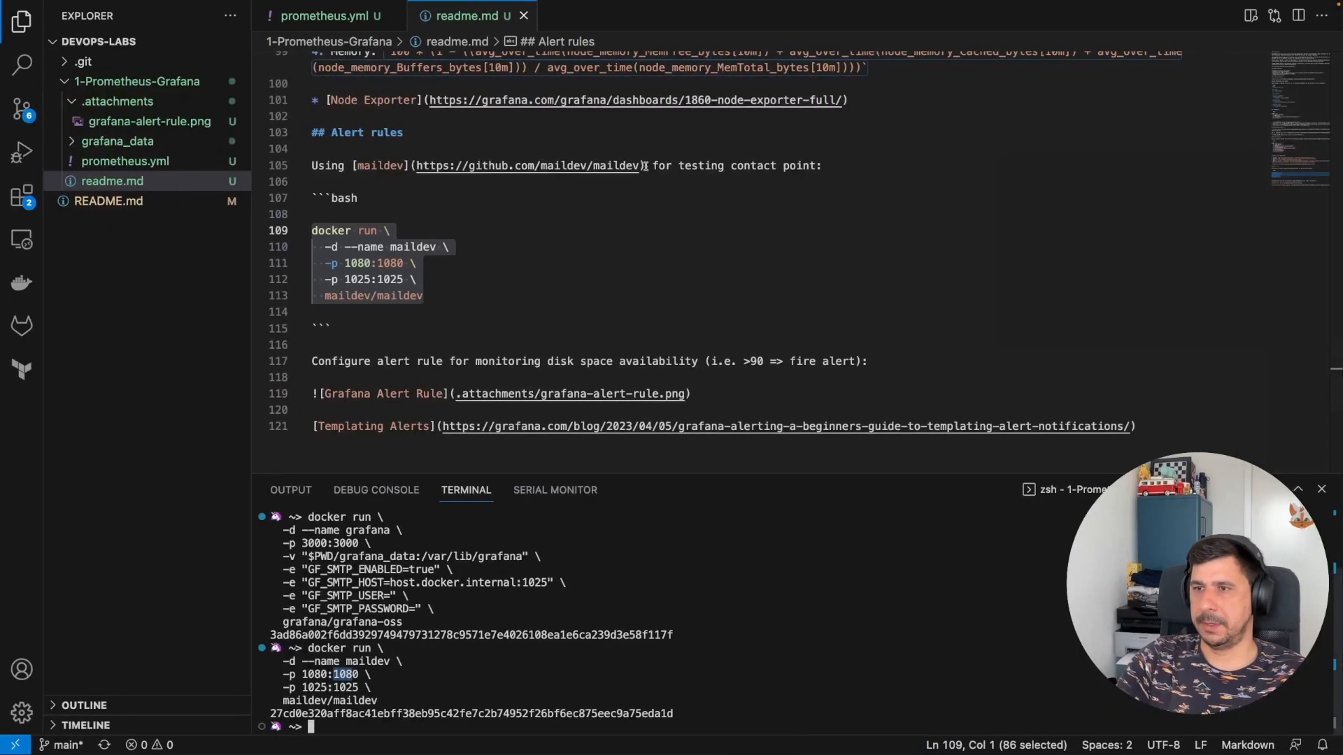
left_click(363, 295)
left_click_drag(345, 279, 404, 280)
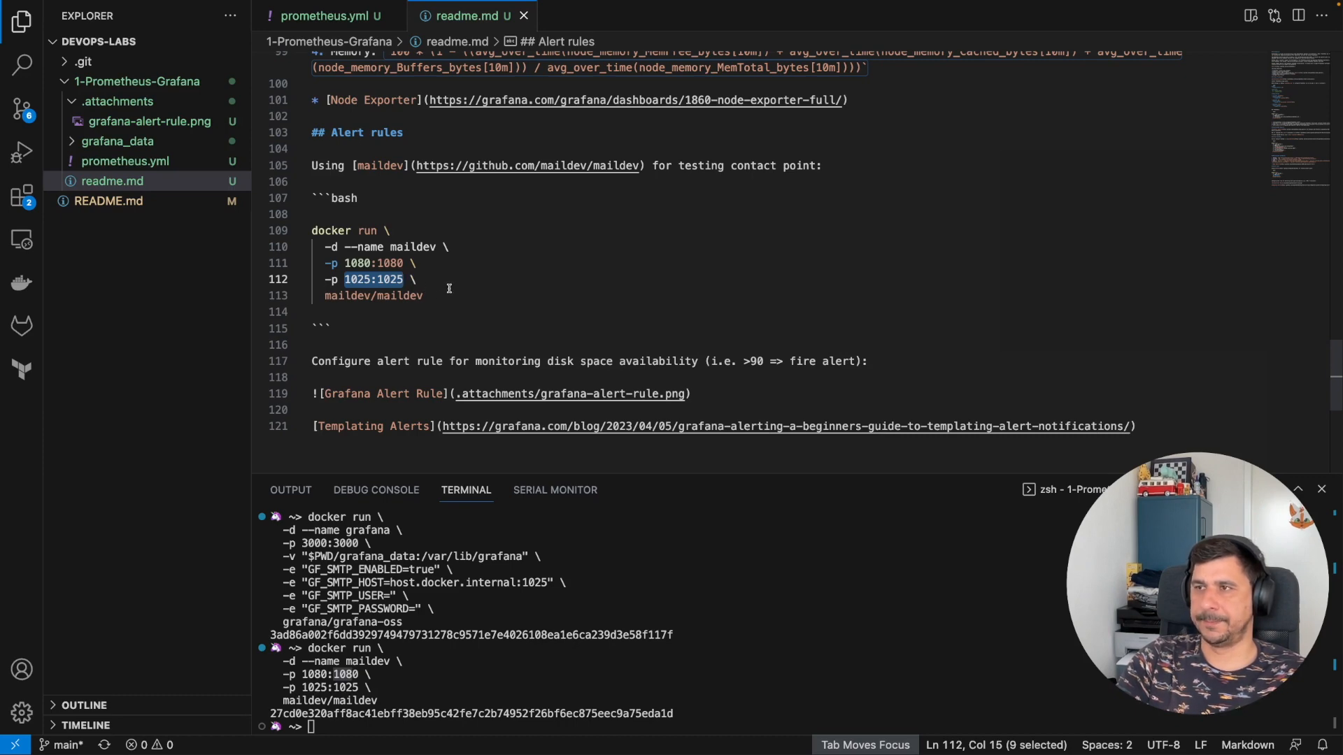
key("ctrl+Right")
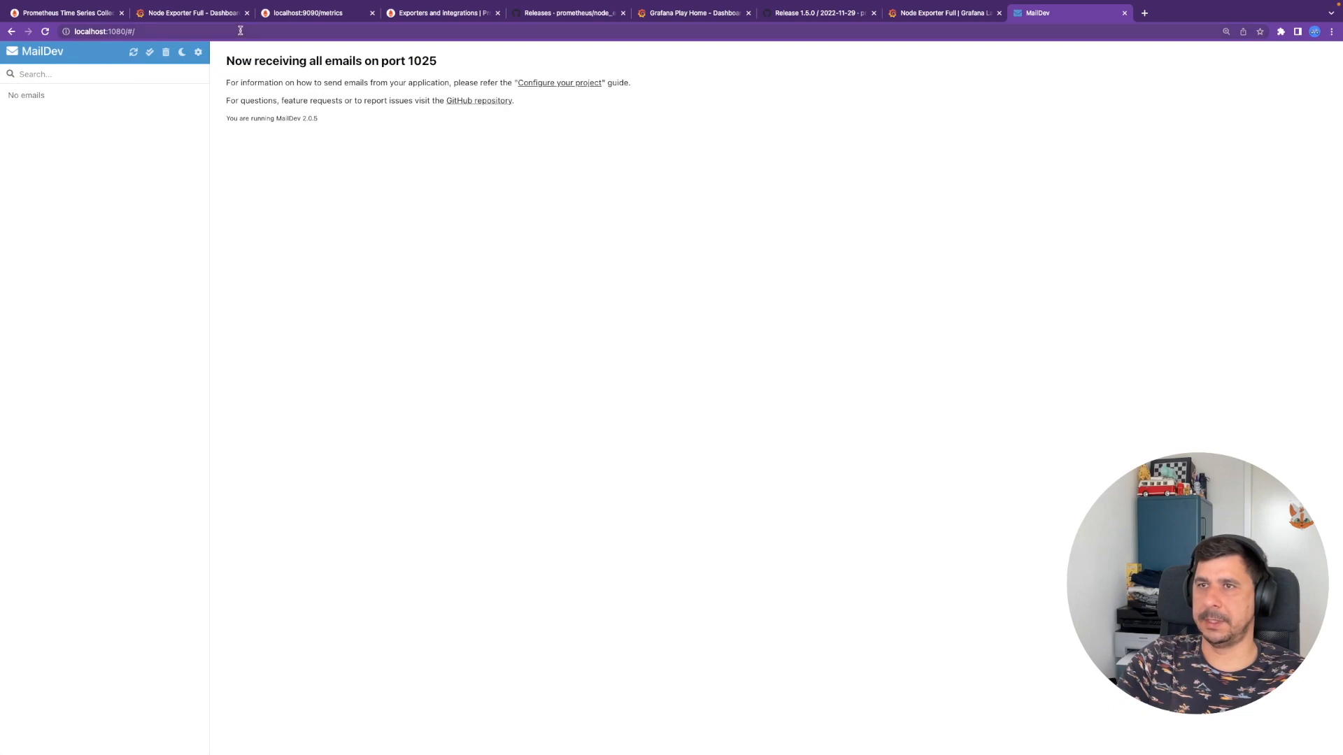
left_click(189, 14)
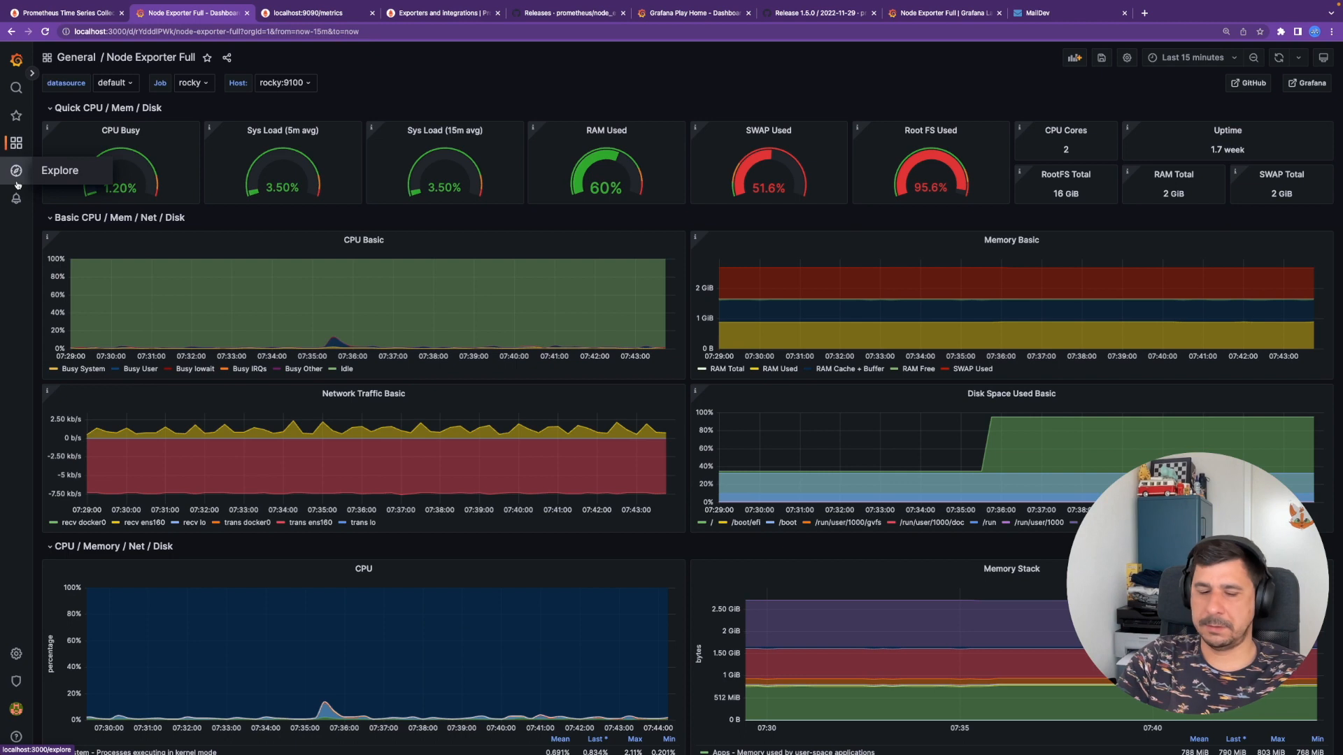
- Go to Alerting contact points, expand grafana-default-email and open it for editing
mouse_move(16, 654)
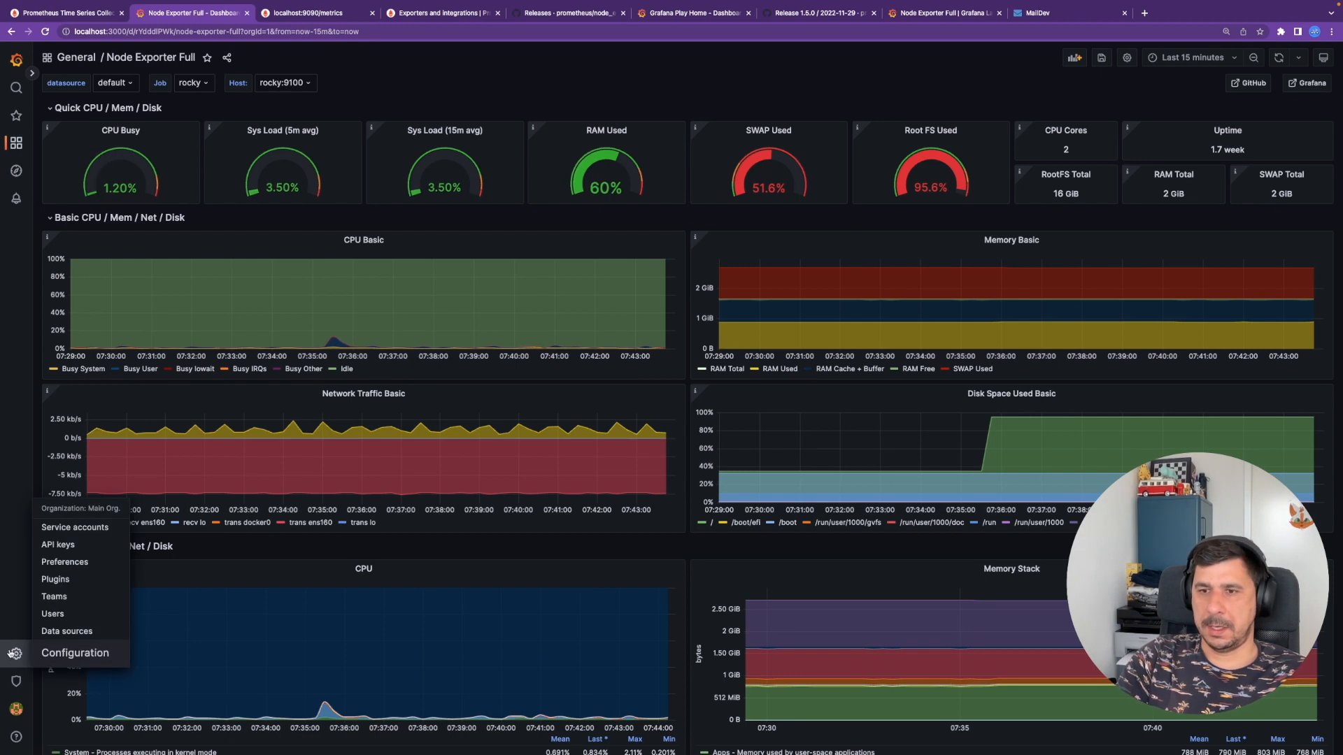
left_click(51, 655)
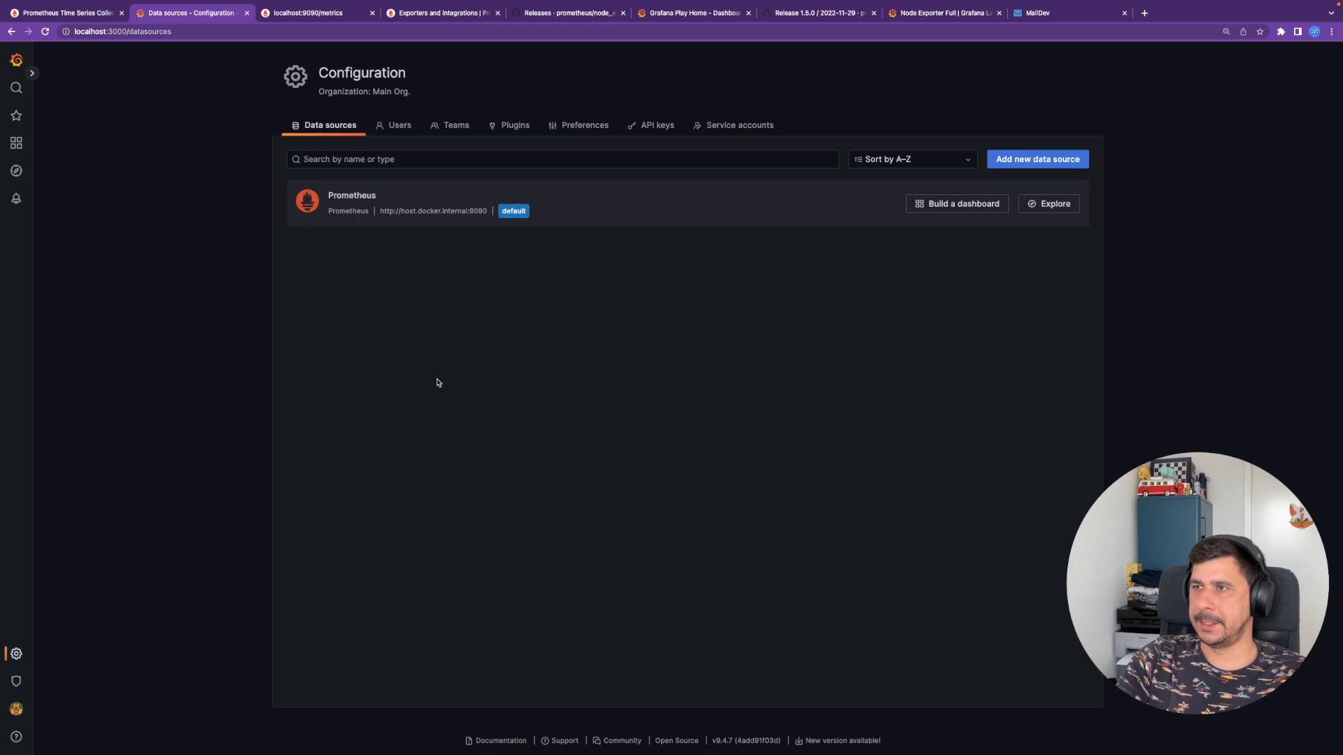
key("super+Tab")
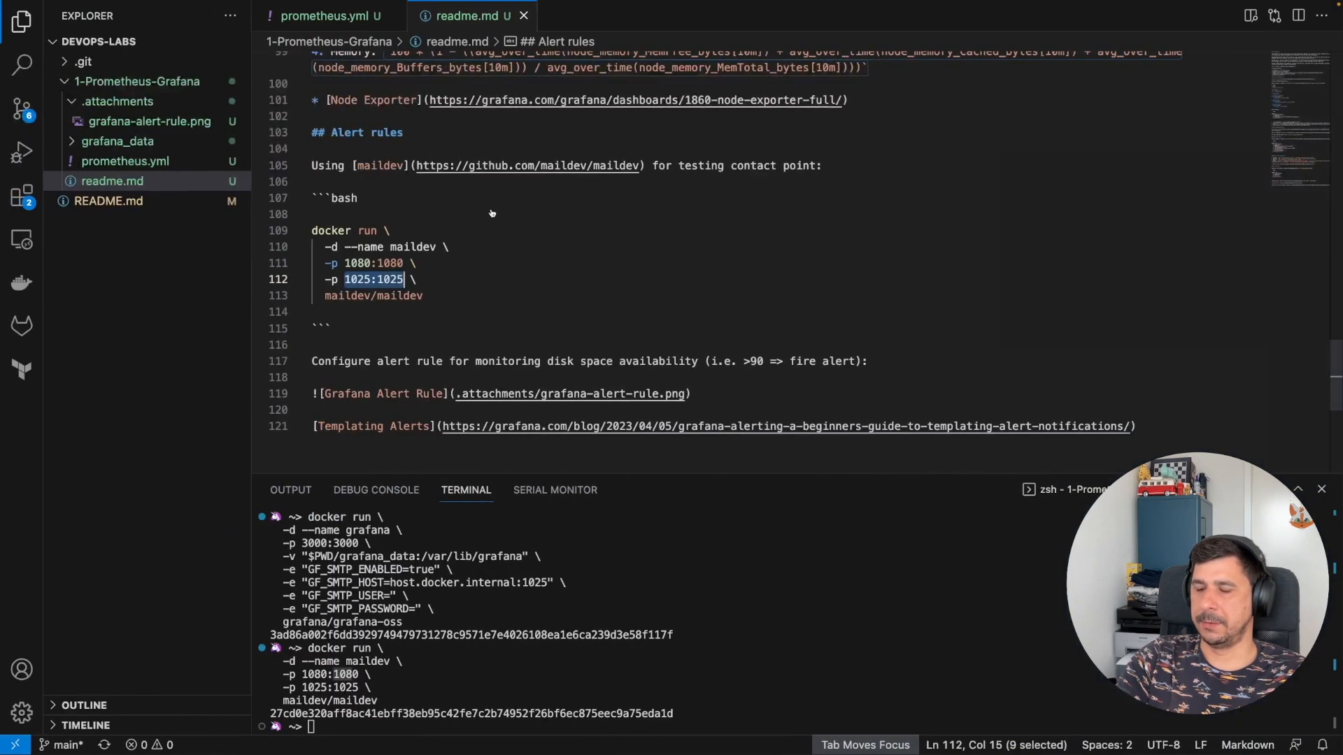
key("super+Tab")
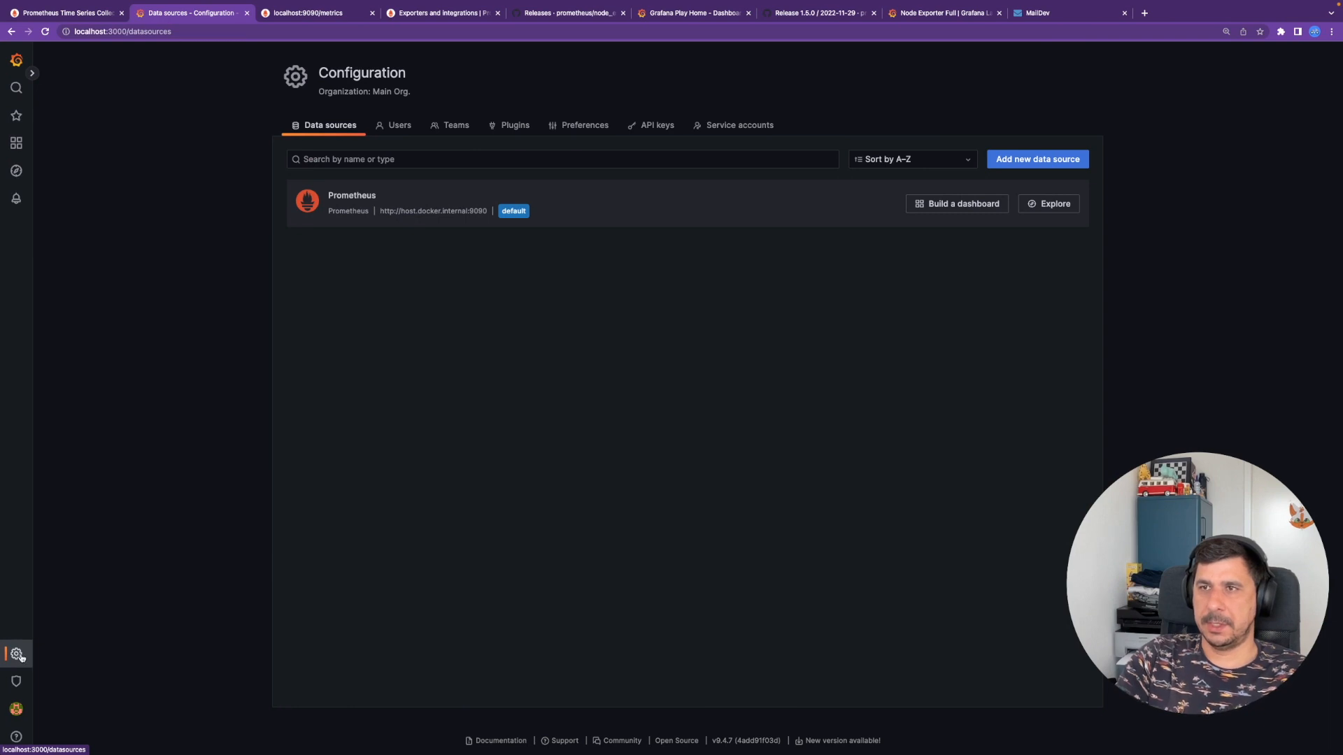
mouse_move(28, 203)
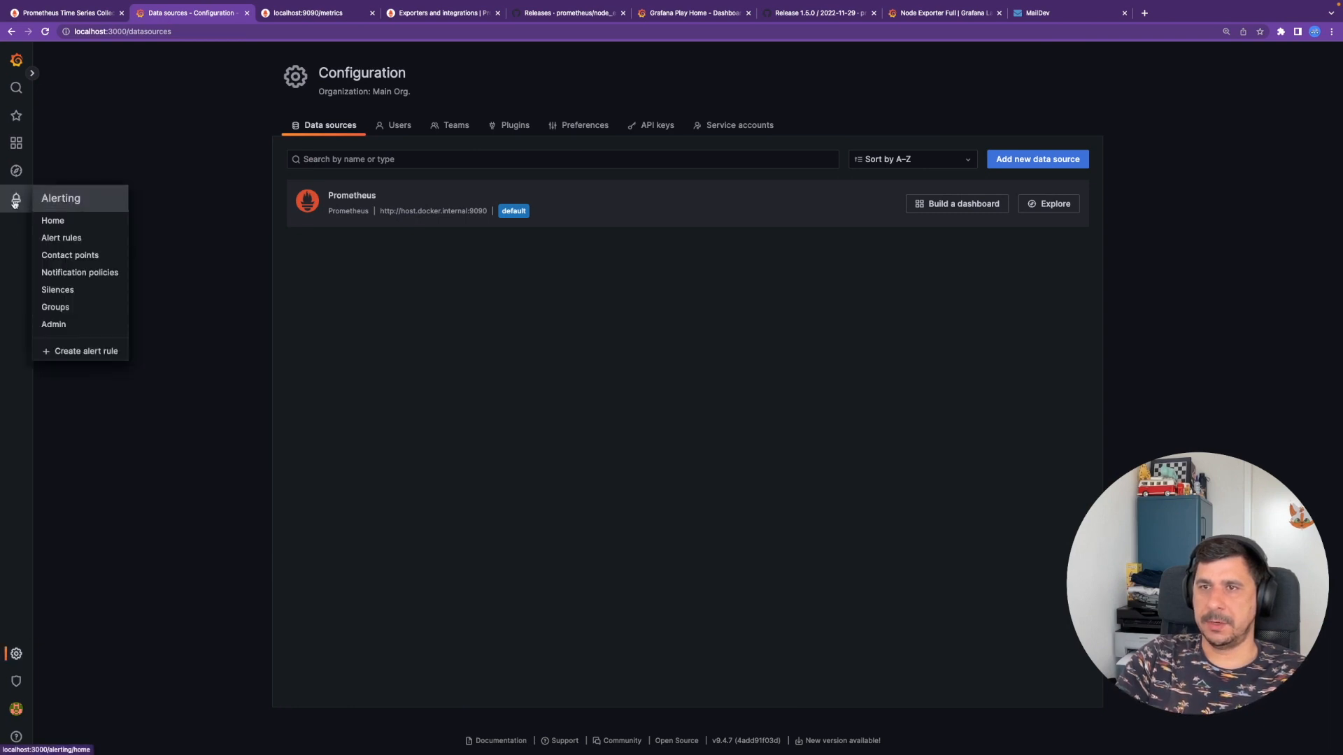
left_click(77, 256)
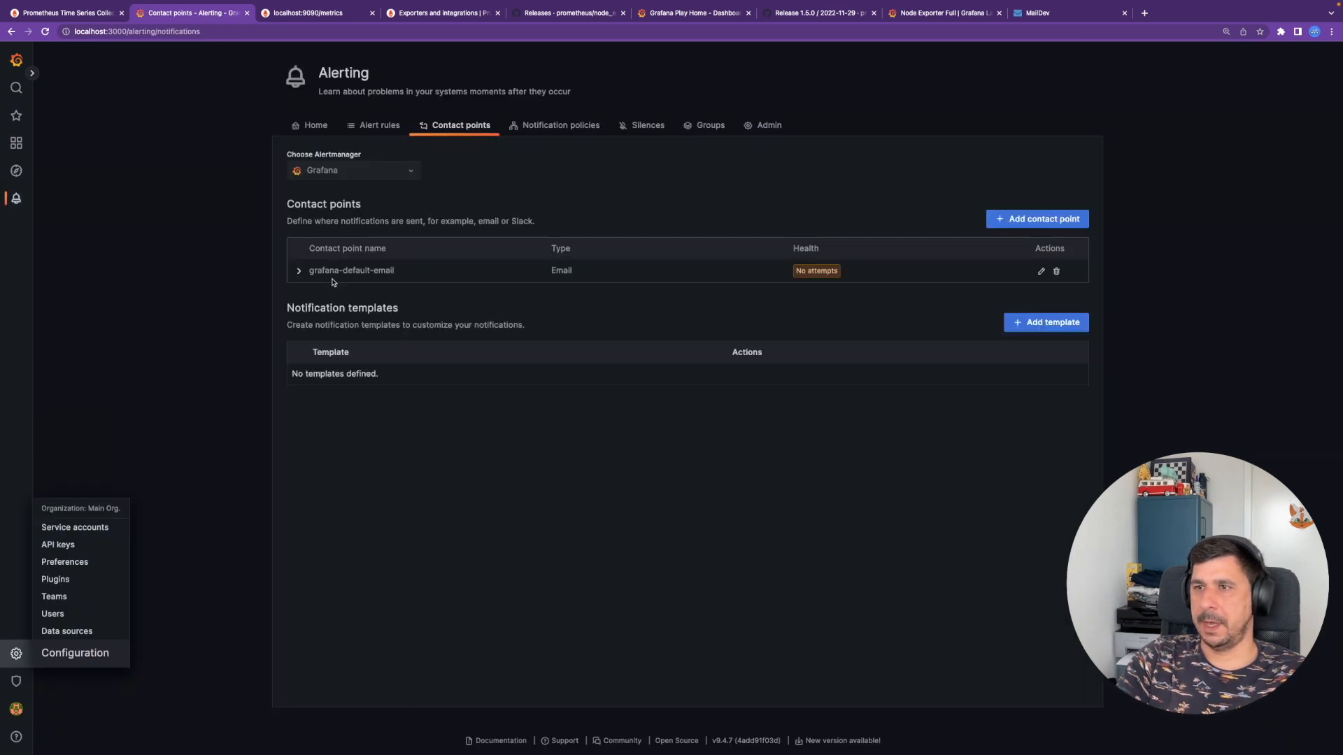
left_click(298, 271)
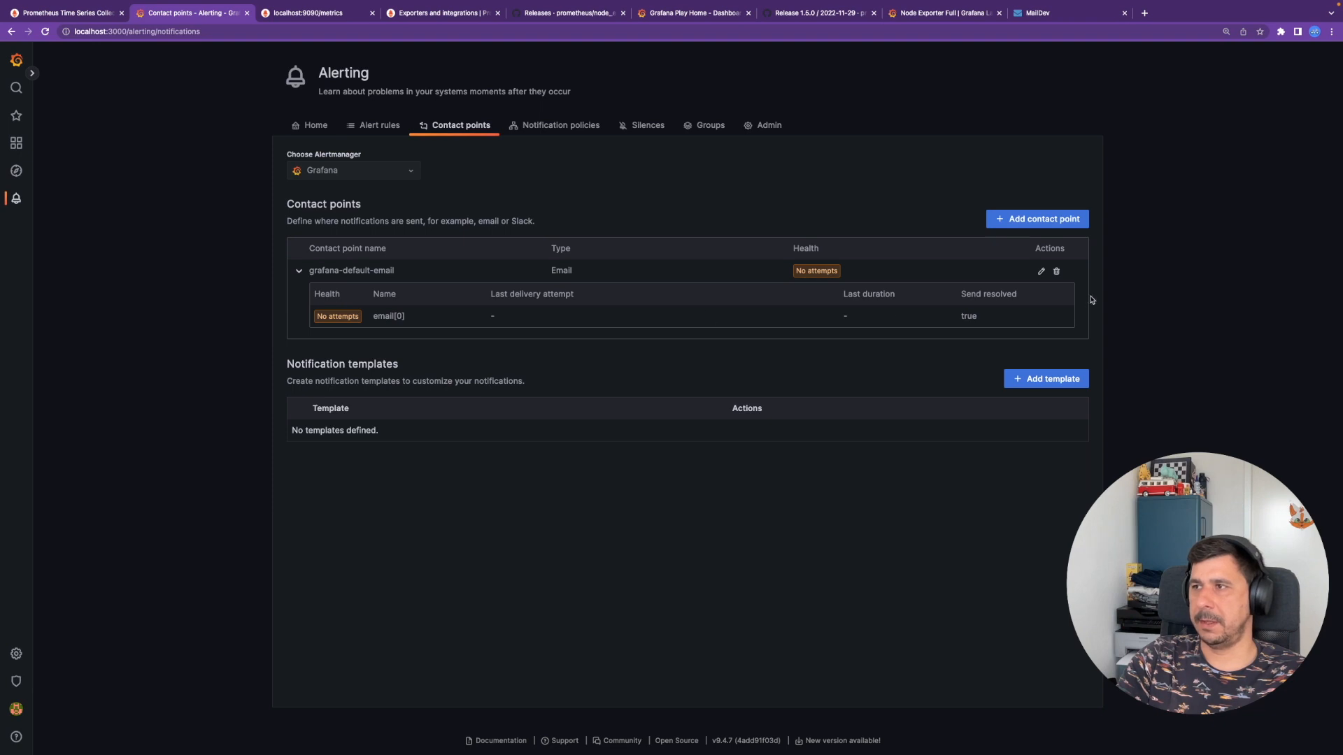
left_click(1038, 271)
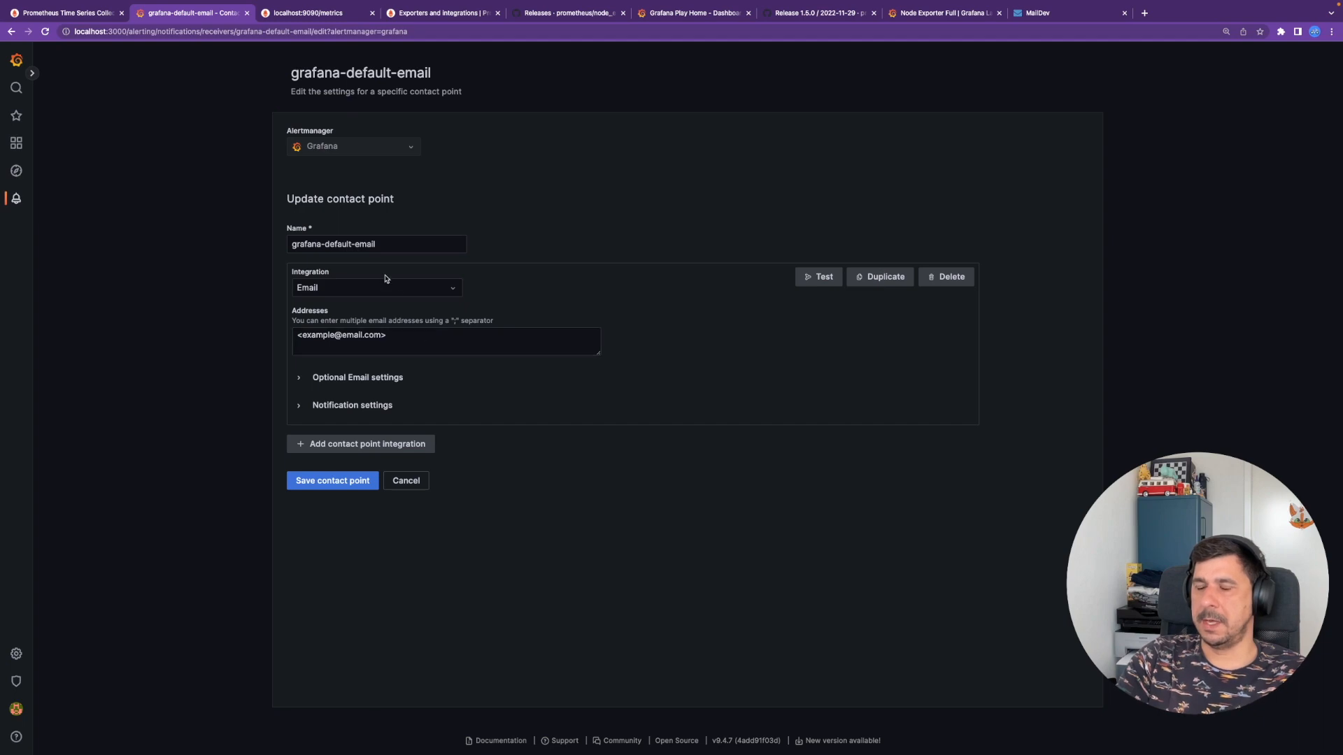
- Find the SMTP host host.docker.internal in the readme's Grafana docker command
key("ctrl+Left")
scroll(386, 279, "up", 10)
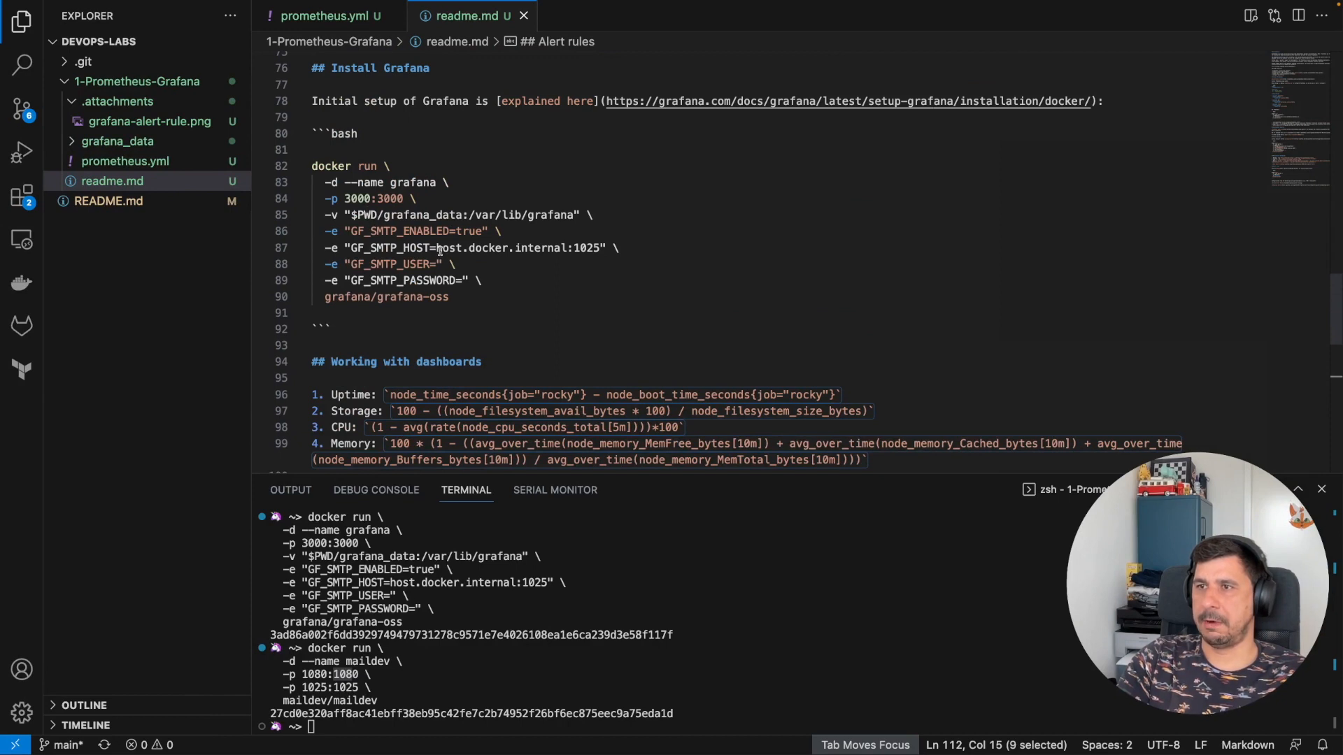
left_click_drag(437, 248, 567, 247)
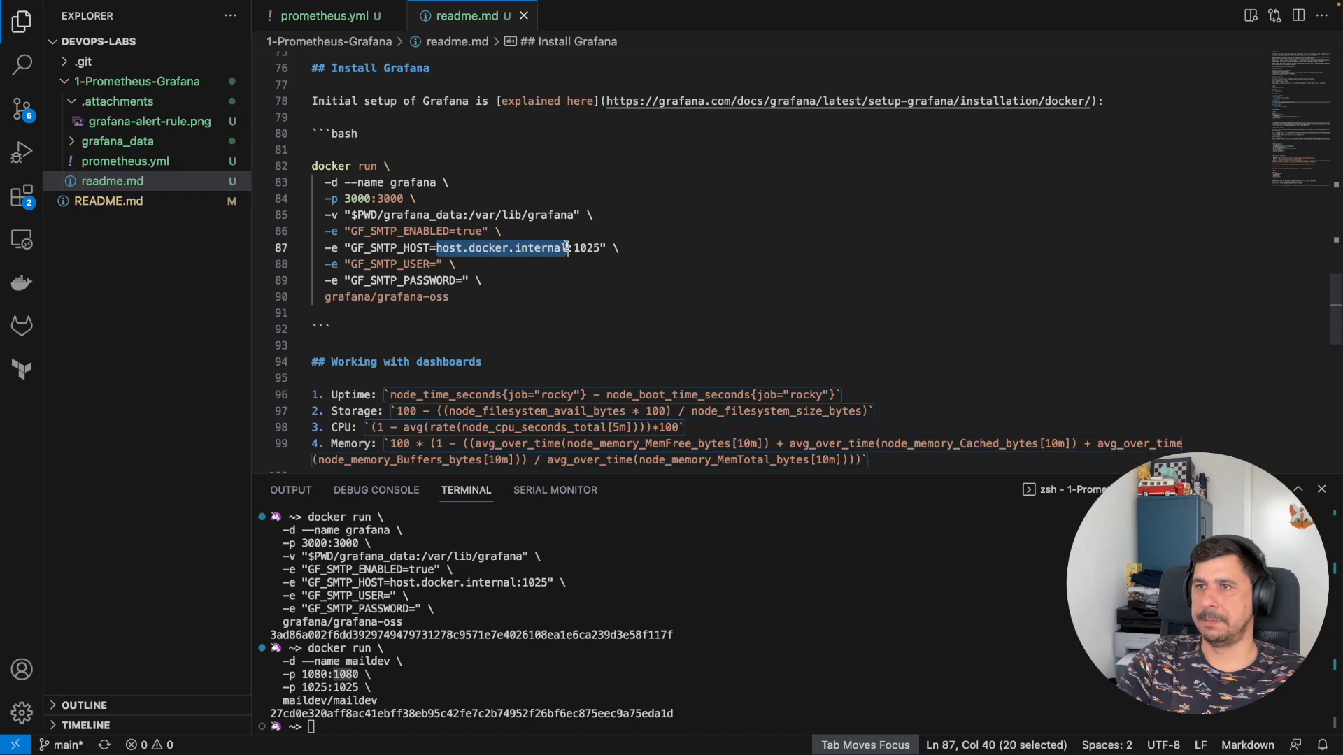
- Check the SMTP port 1025 and the enabled value true in the readme's Grafana run command
double_click(575, 247)
scroll(570, 280, "down", 5)
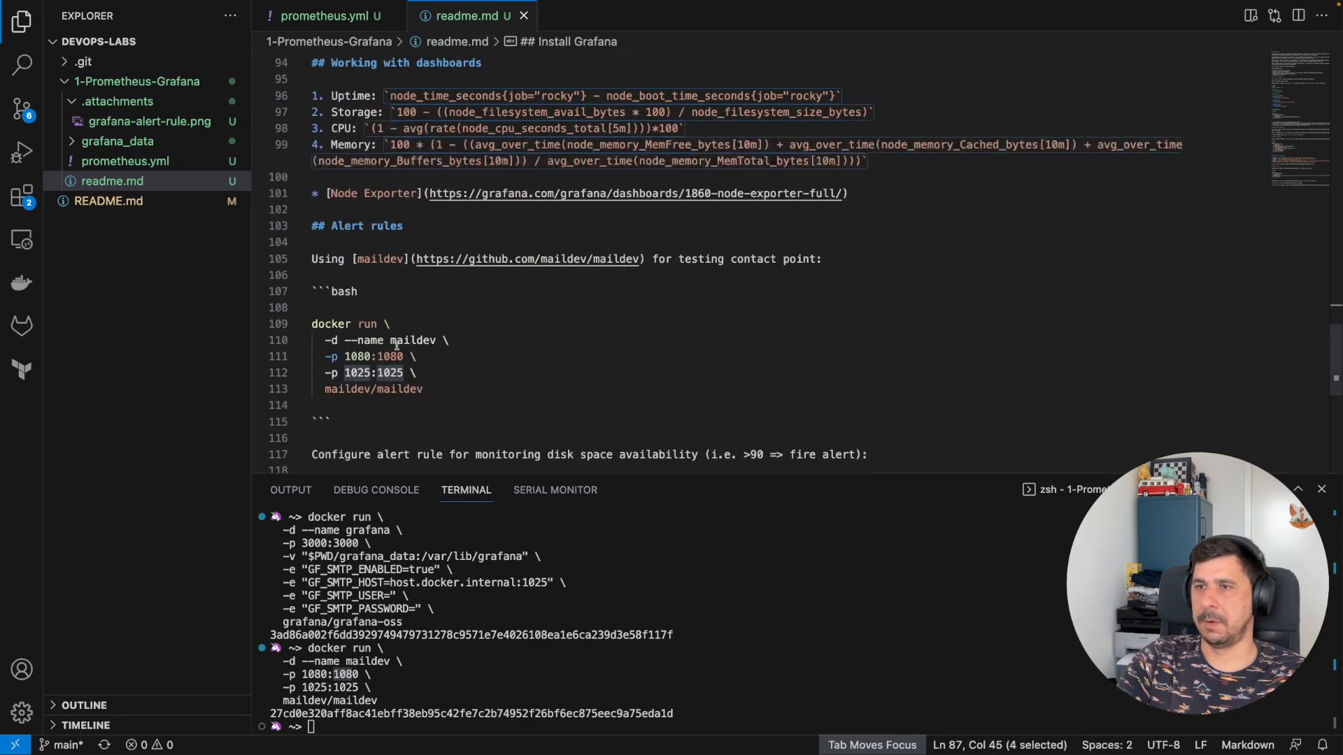
scroll(475, 329, "up", 4)
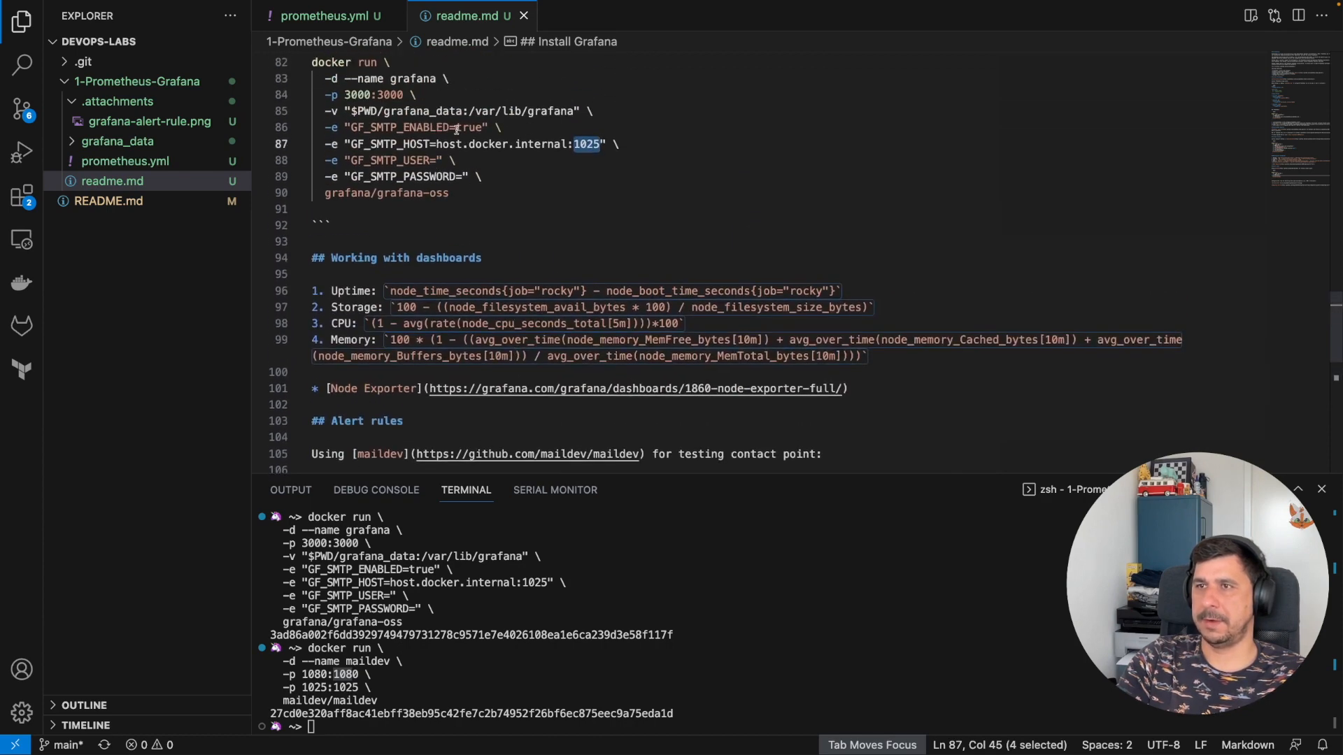
double_click(459, 128)
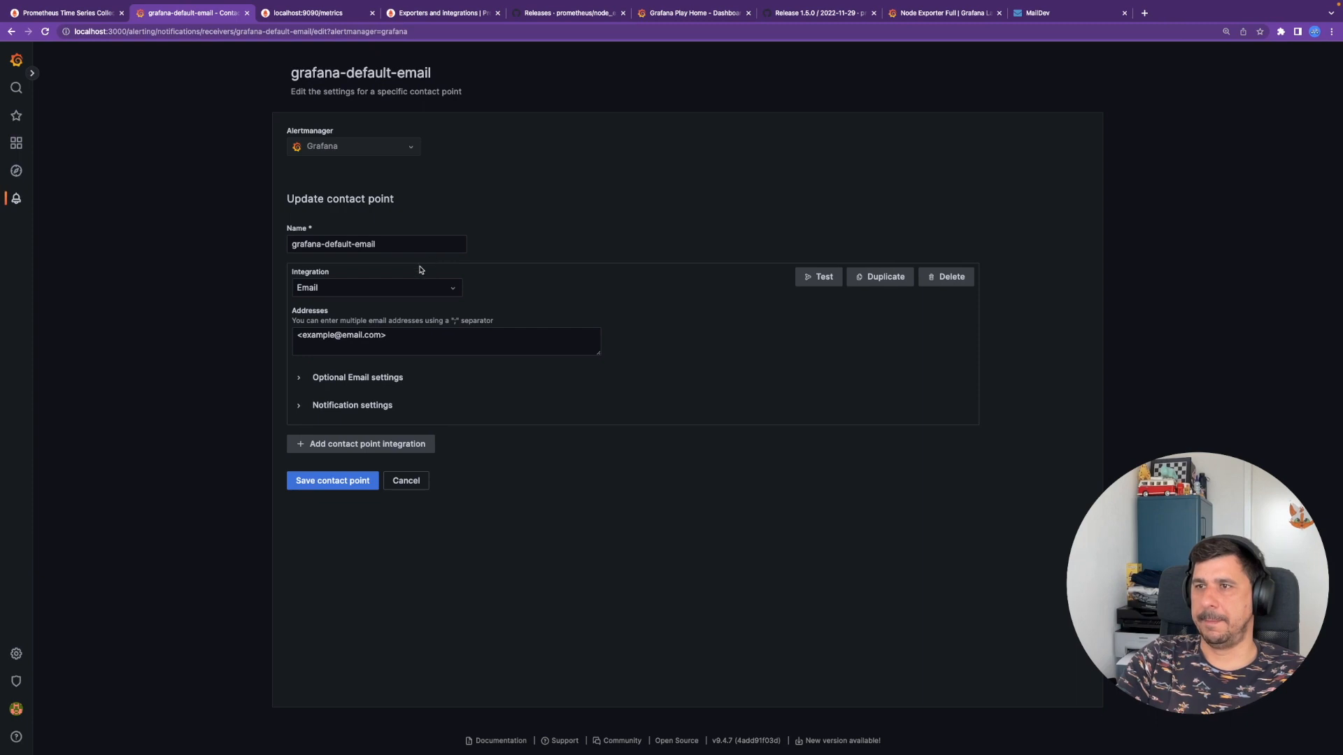
- Replace the placeholder in Addresses with the user's email address
left_click_drag(416, 347, 235, 330)
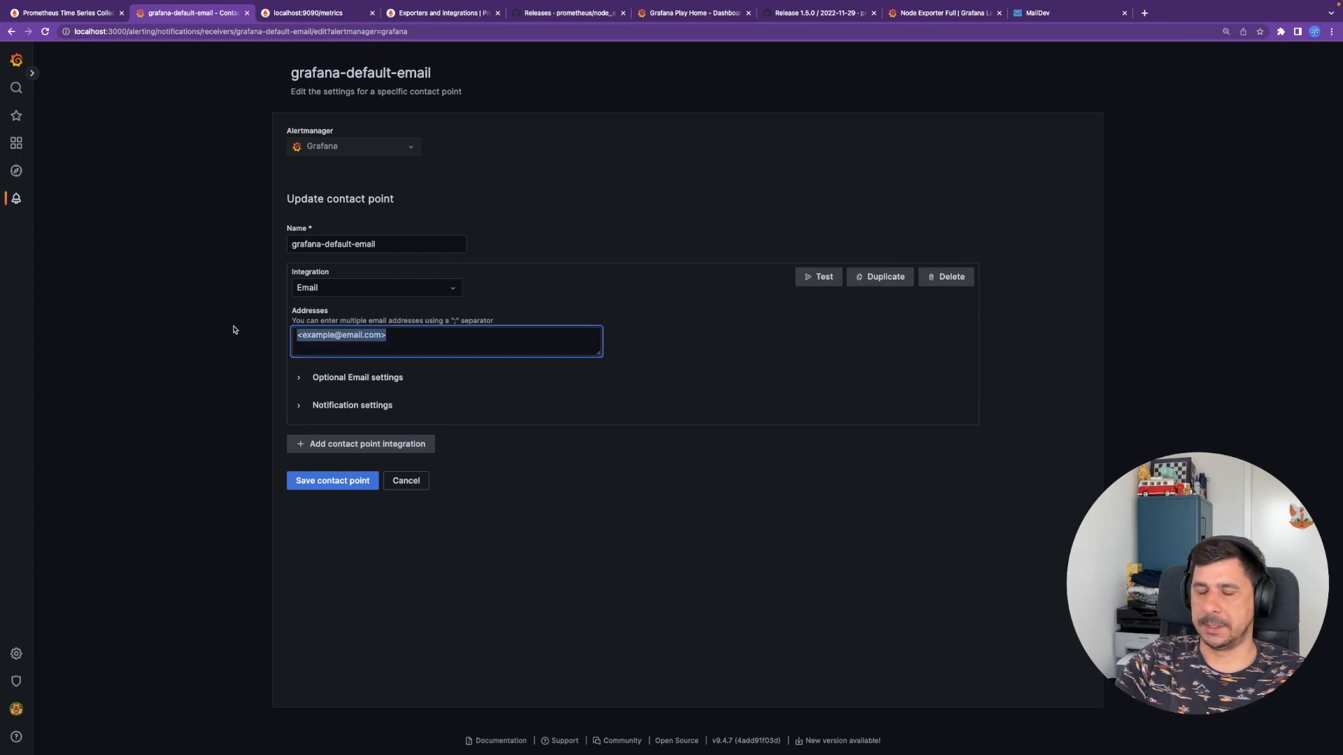
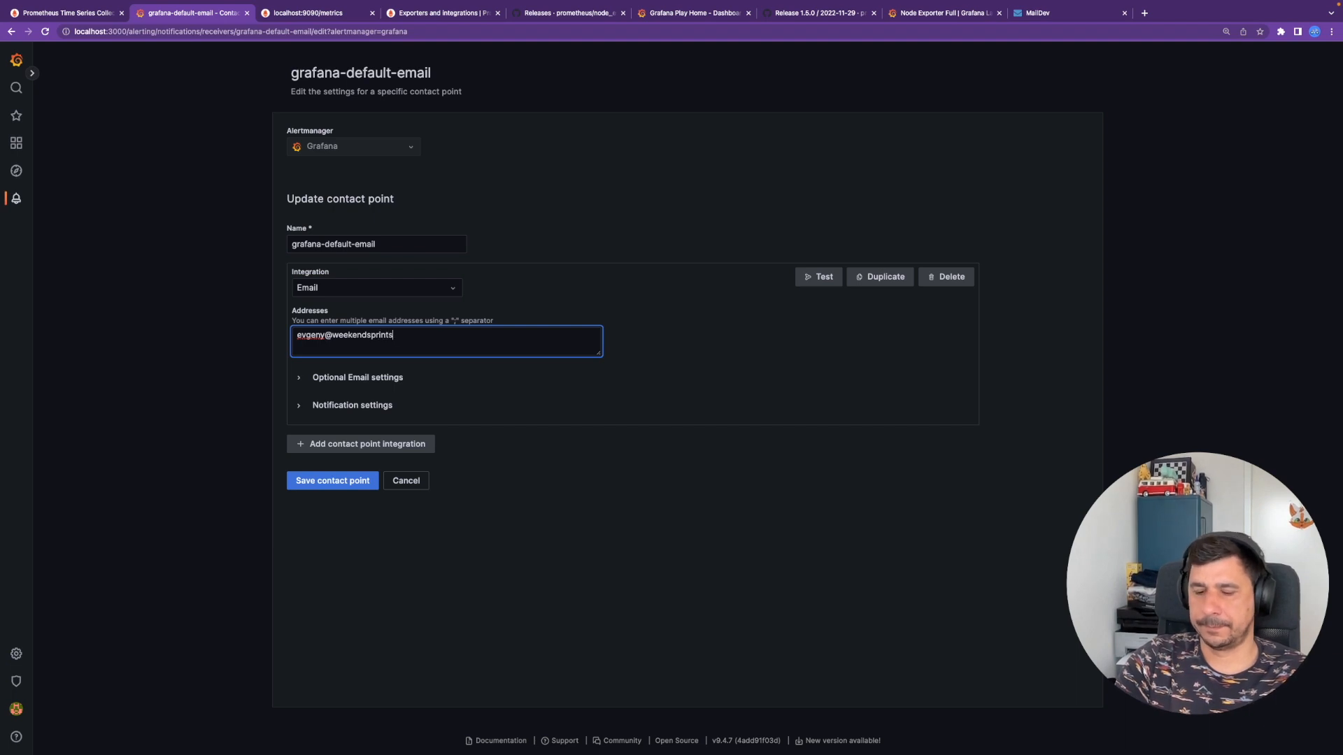
- Send a test notification and open the received FIRING test email in MailDev
left_click(826, 282)
left_click(808, 256)
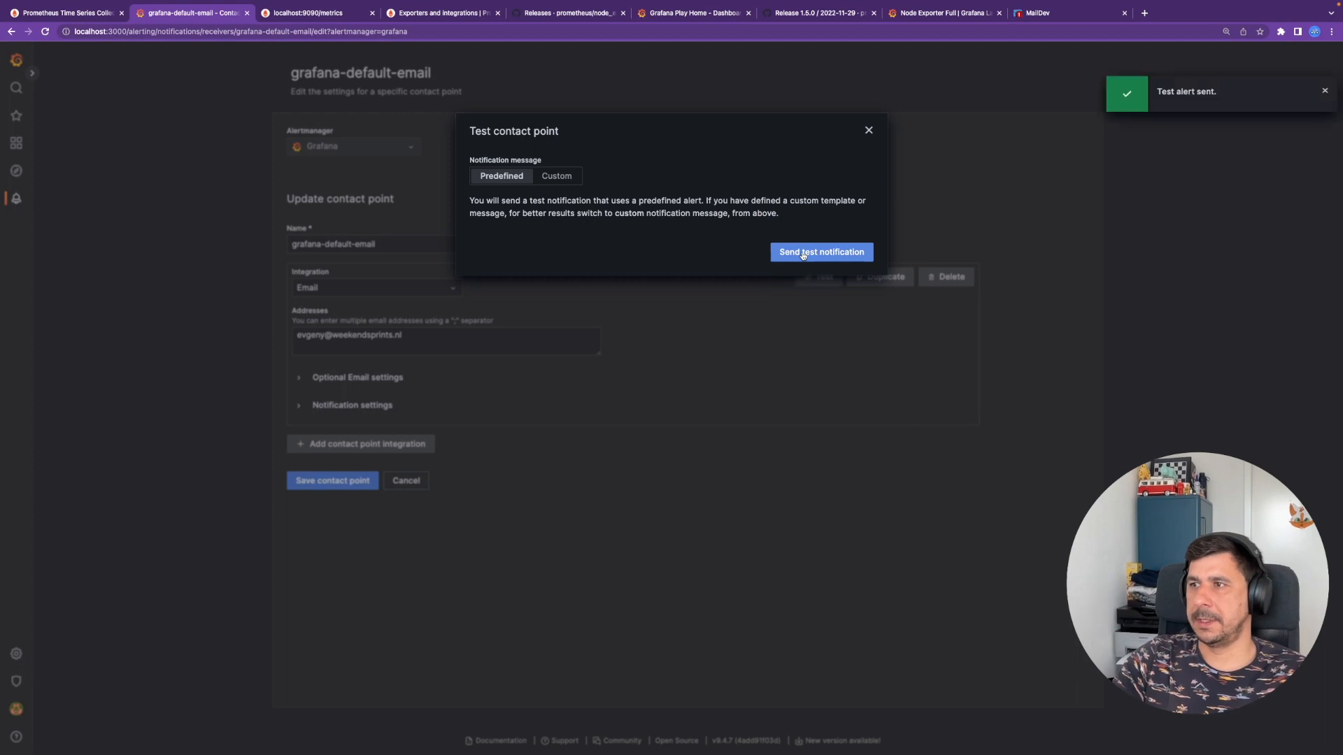
left_click(1034, 18)
left_click(118, 103)
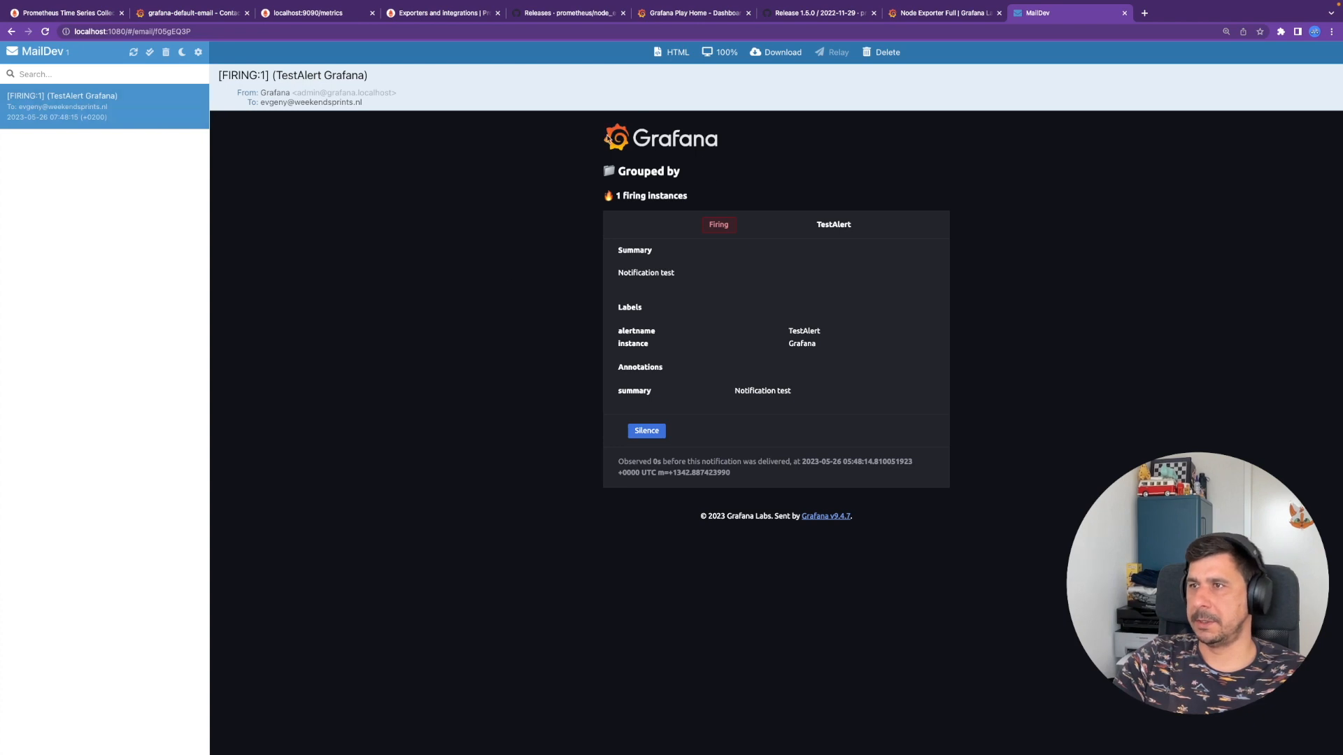
- Read the [FIRING:1] TestAlert email body, then go back to the Grafana tab
left_click_drag(601, 140, 983, 468)
left_click(998, 455)
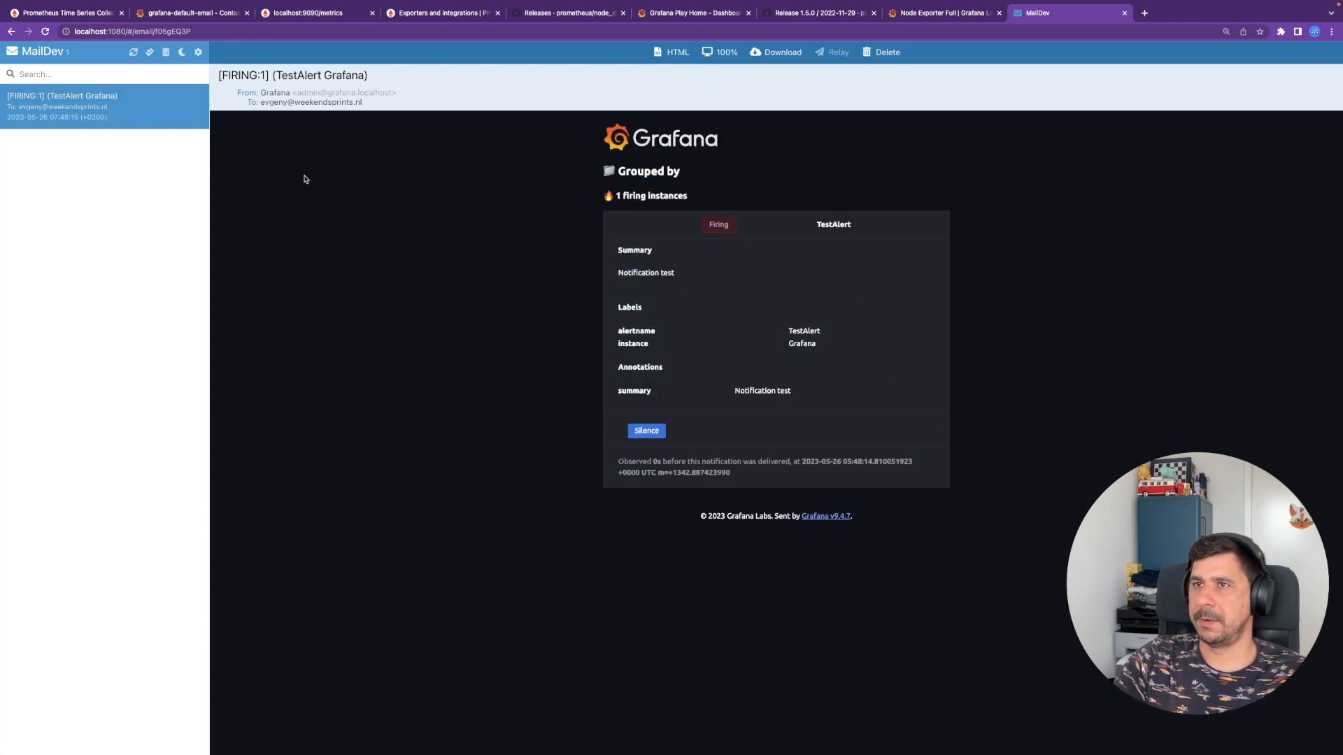
left_click(218, 16)
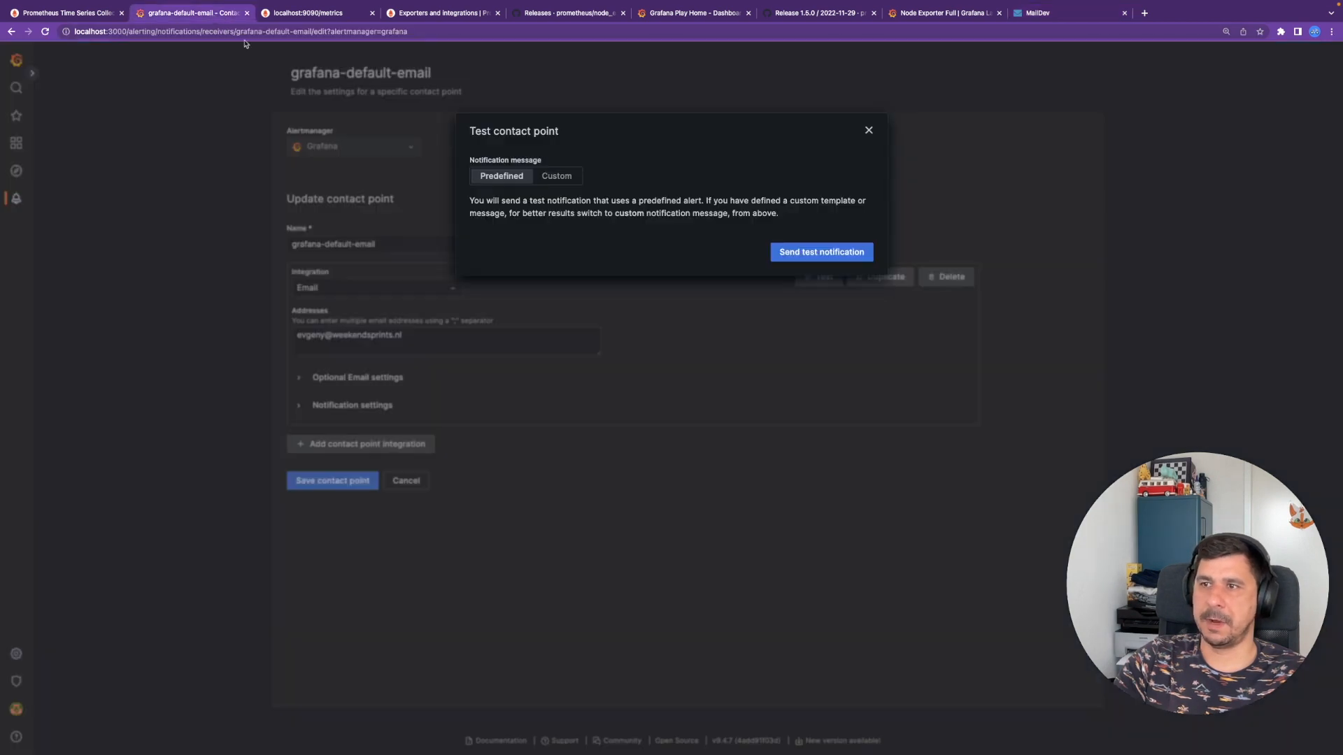
- Close the test dialog, save grafana-default-email, and begin a new alert rule from Alert rules
left_click(868, 133)
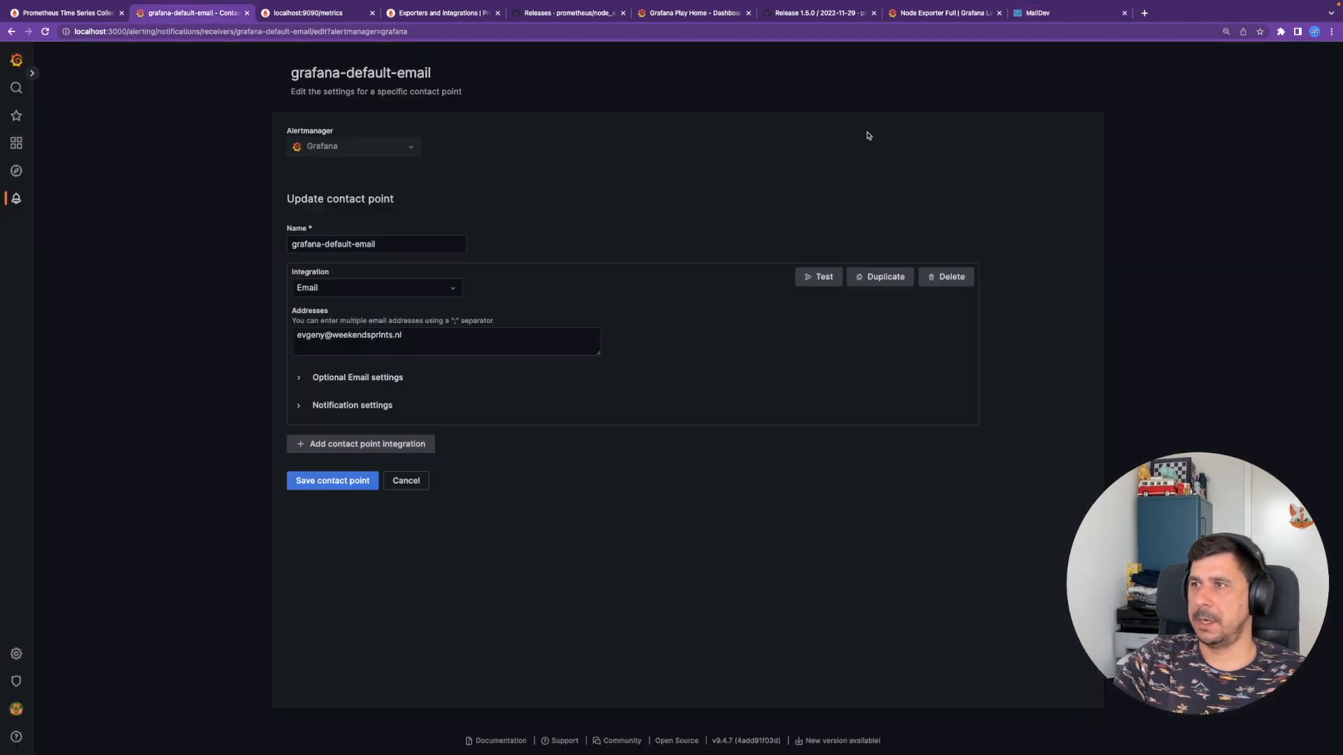
left_click(343, 483)
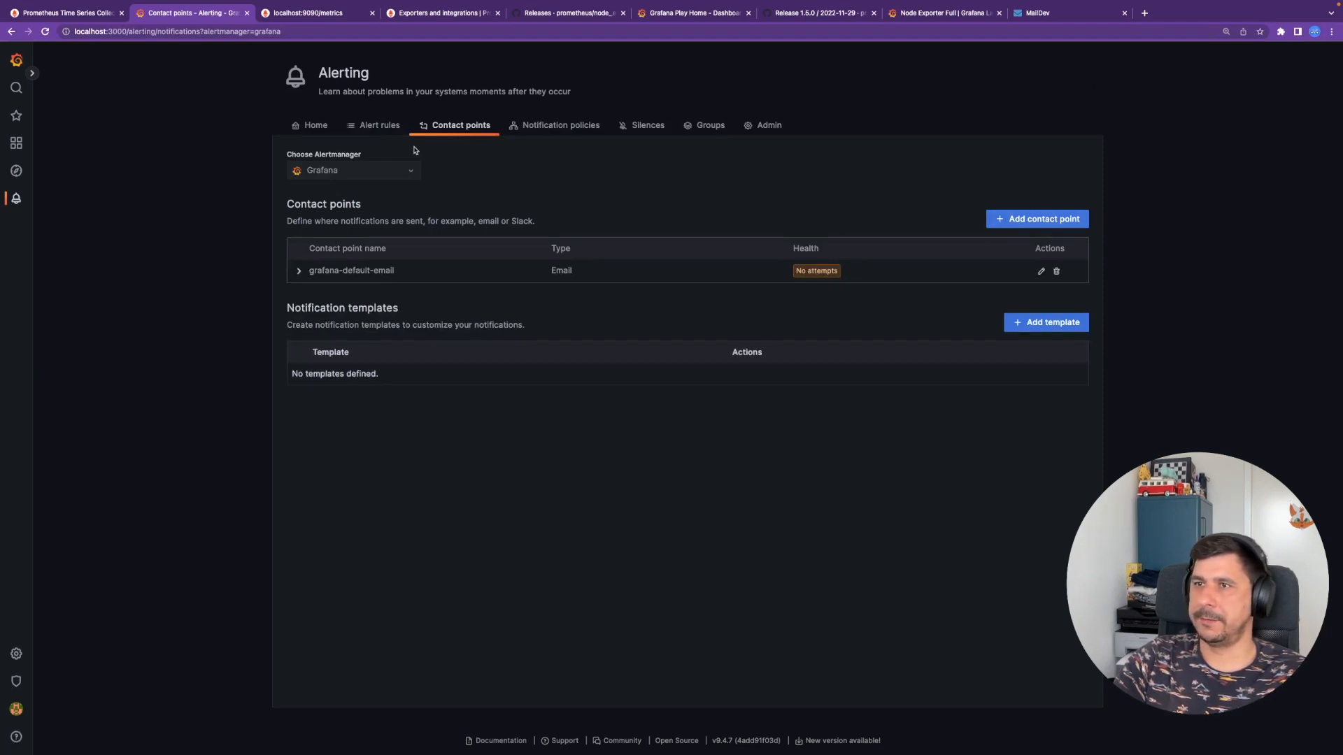
left_click(382, 129)
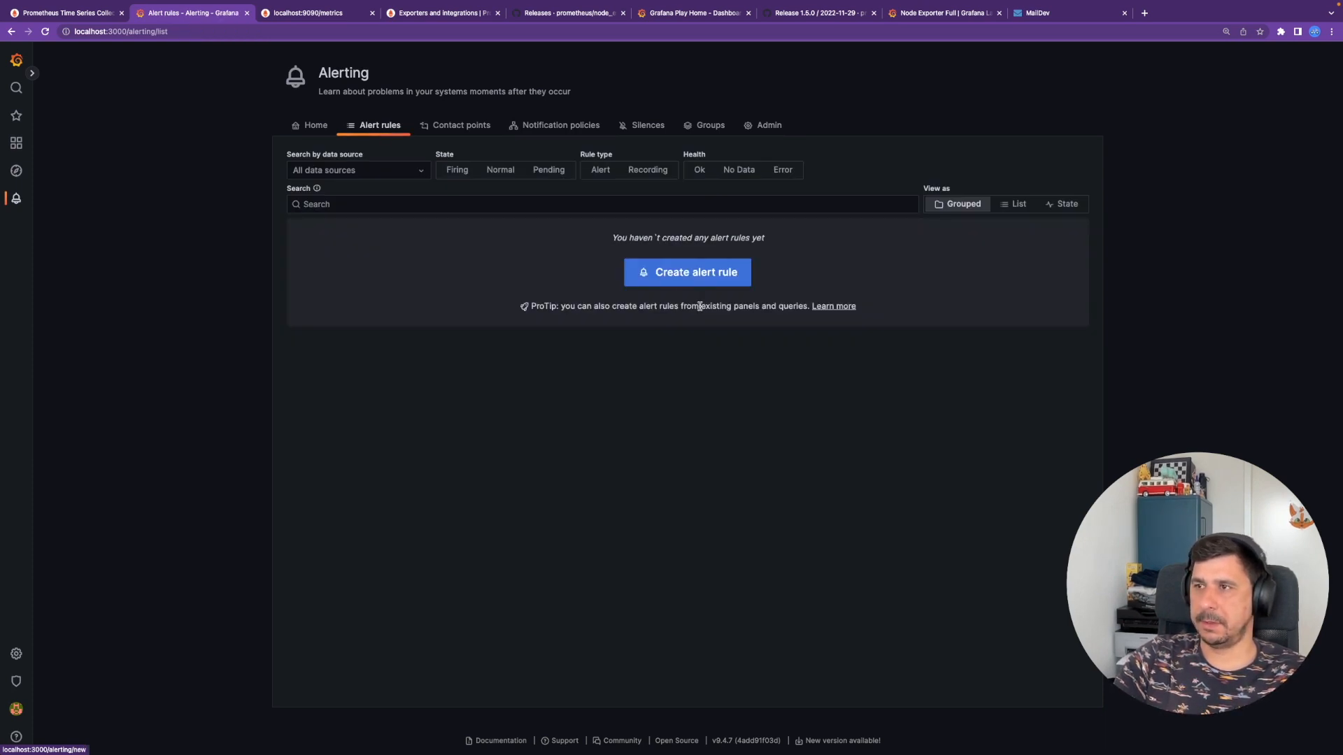
left_click(703, 280)
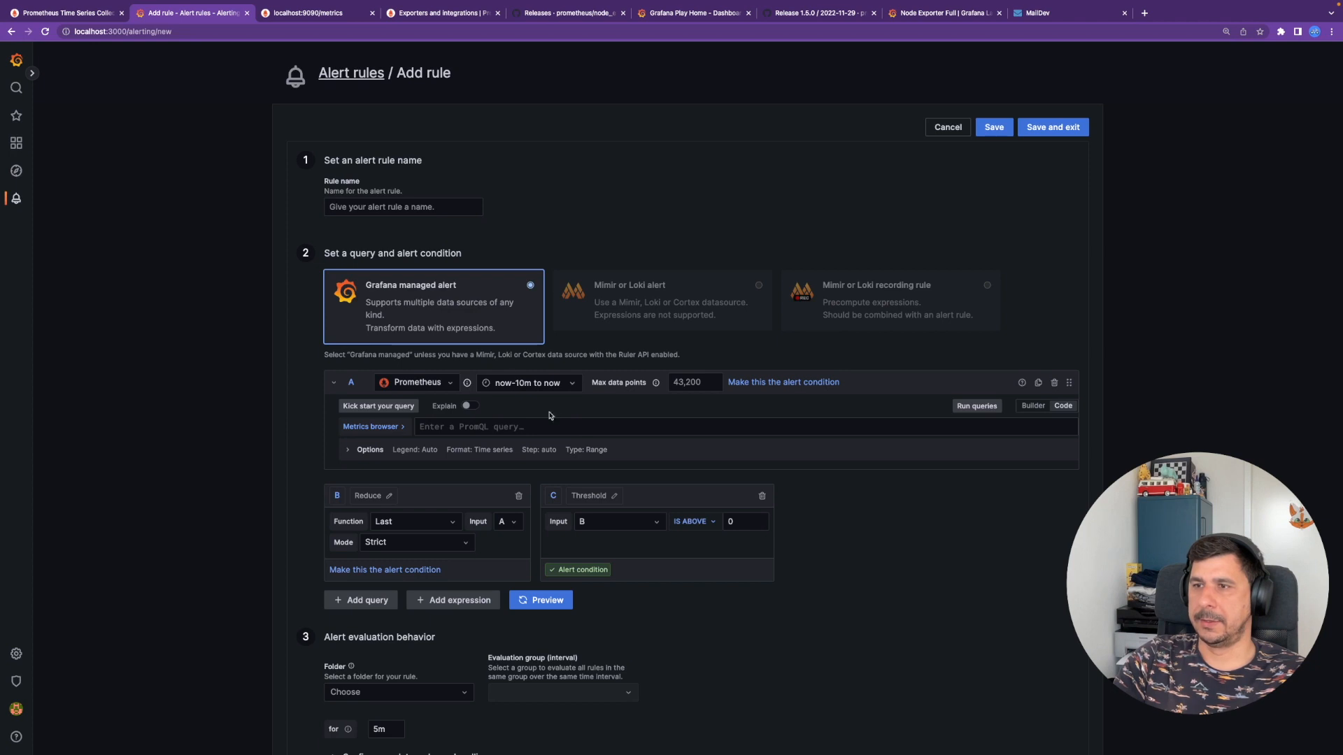
- Edit the Storage space panel on New dashboard and select its disk usage PromQL query
left_click(16, 142)
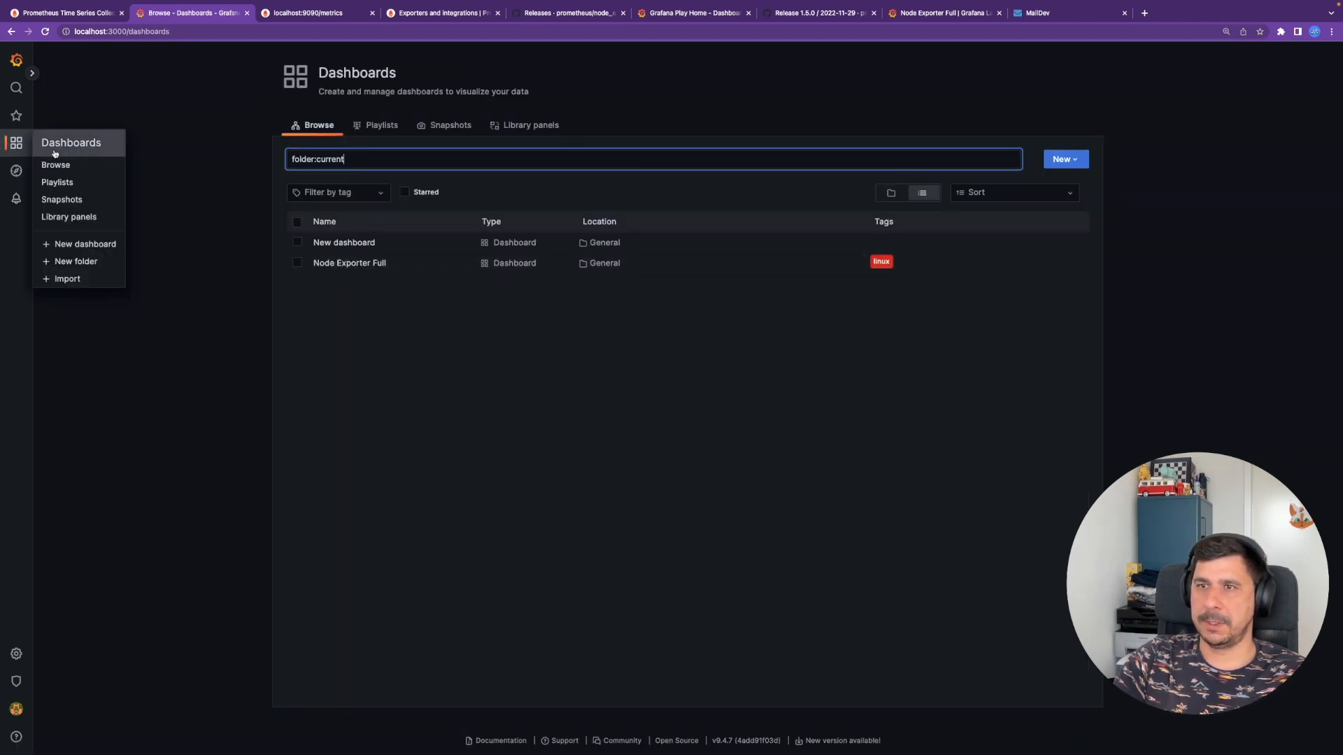
left_click(371, 245)
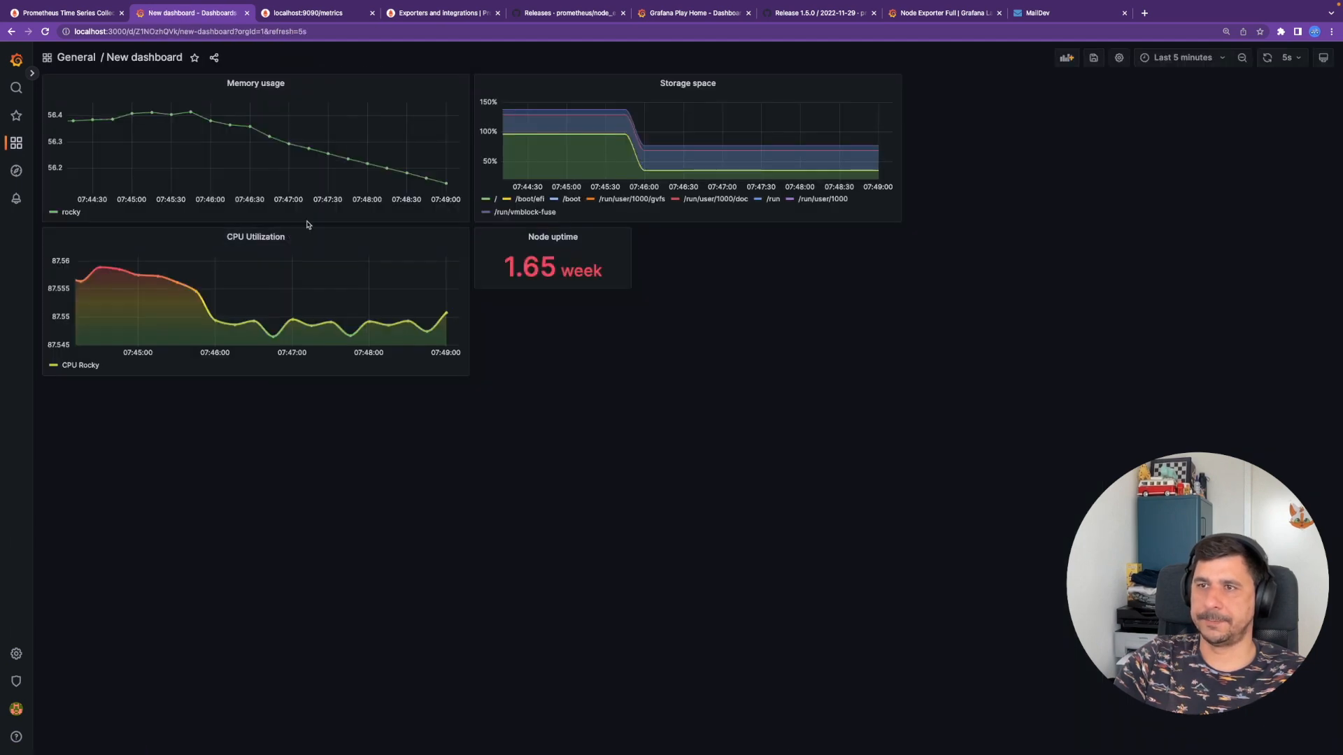
left_click(725, 86)
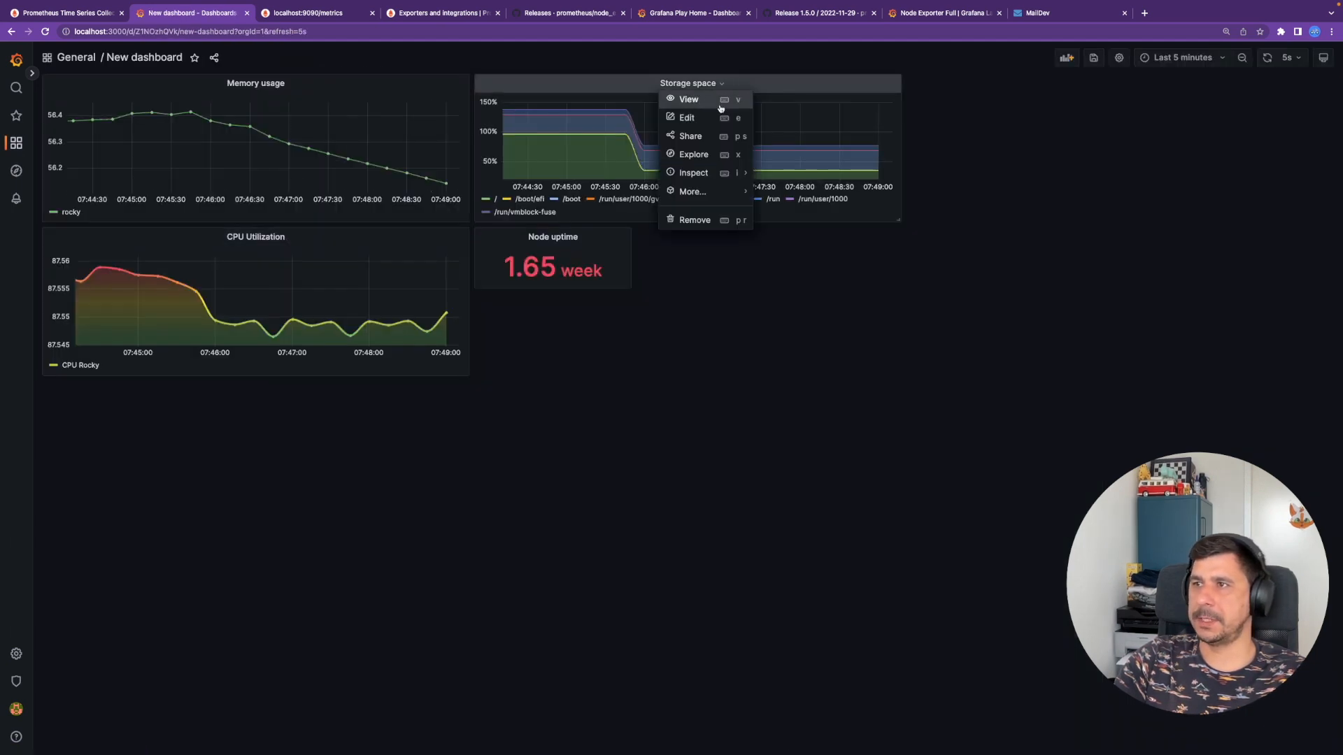
left_click(731, 390)
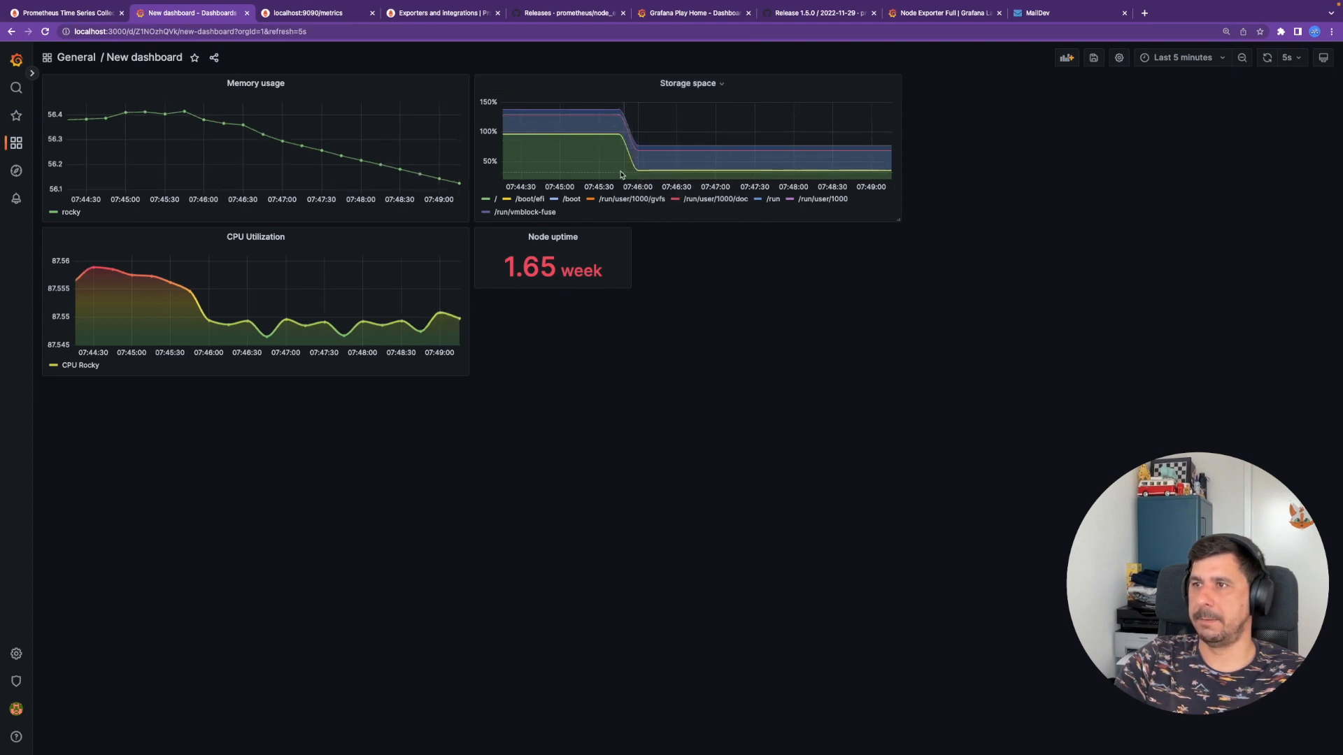
left_click(718, 86)
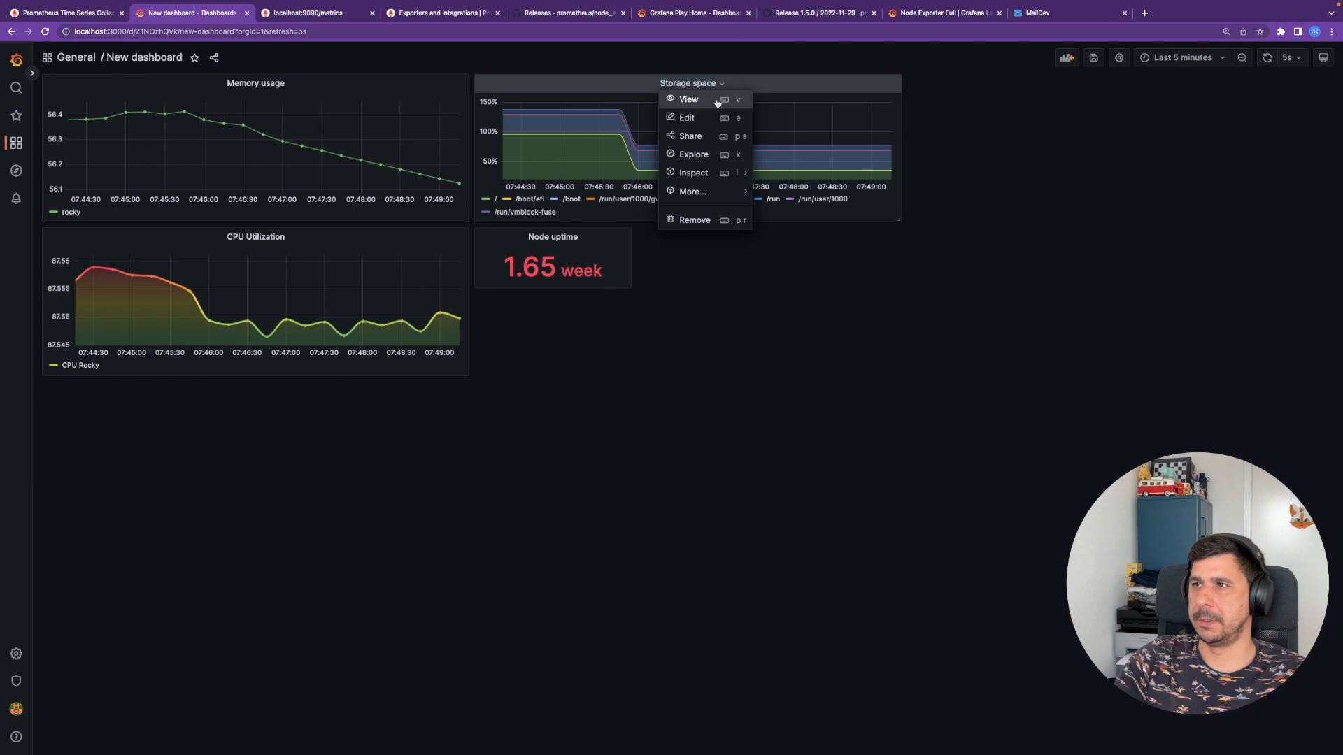
left_click(687, 119)
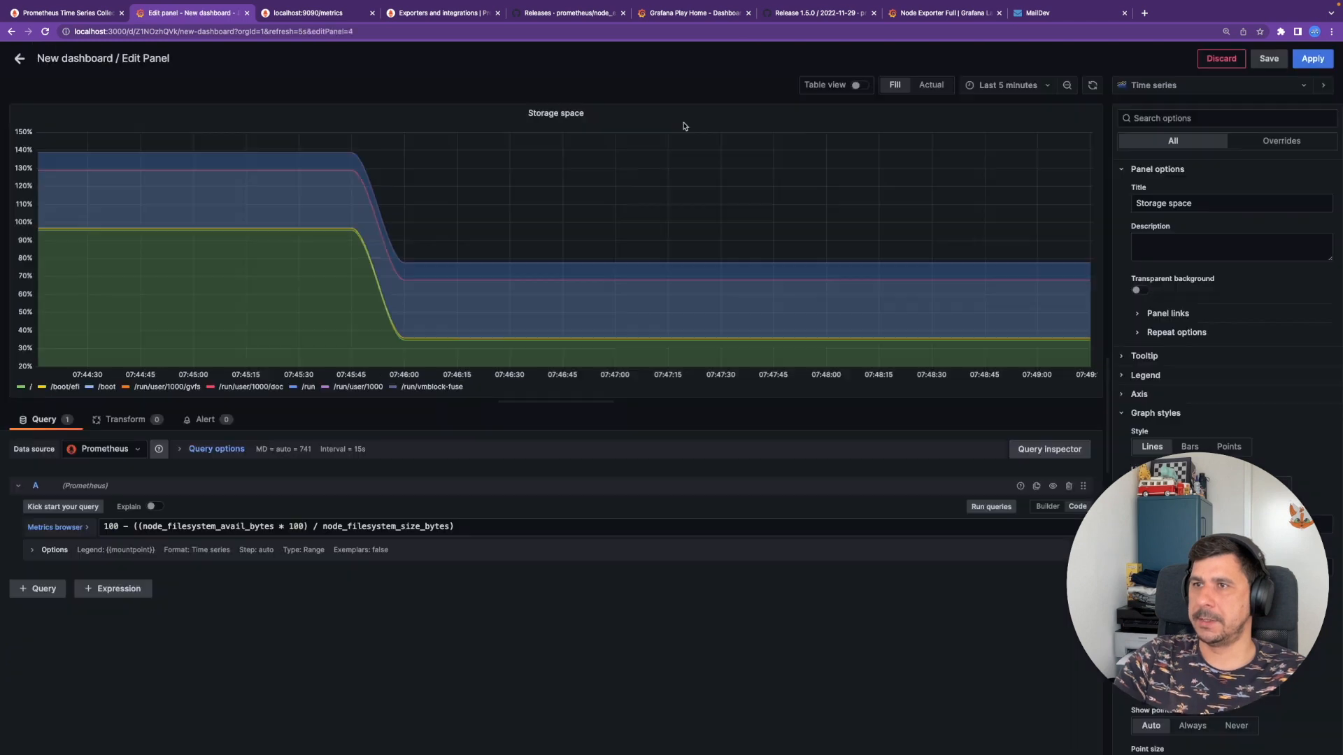
triple_click(454, 530)
key("ctrl+c")
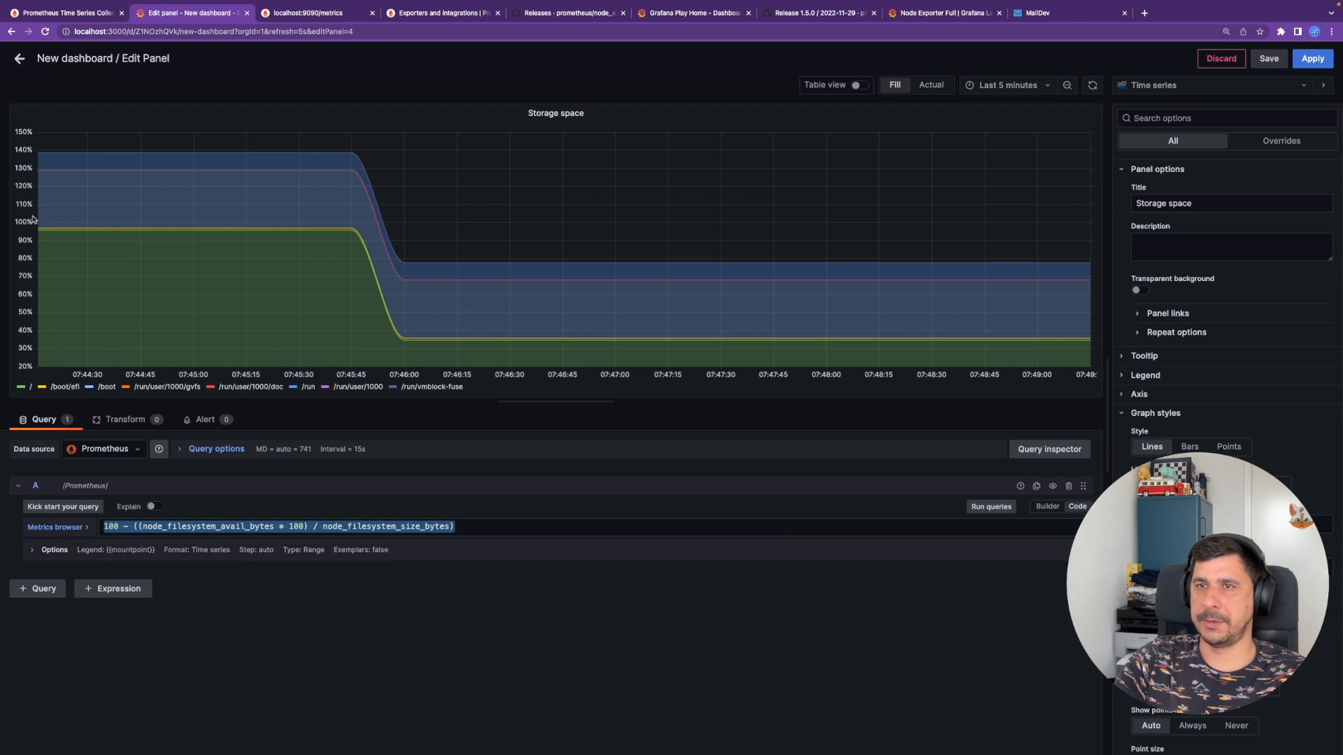
left_click(19, 59)
mouse_move(15, 198)
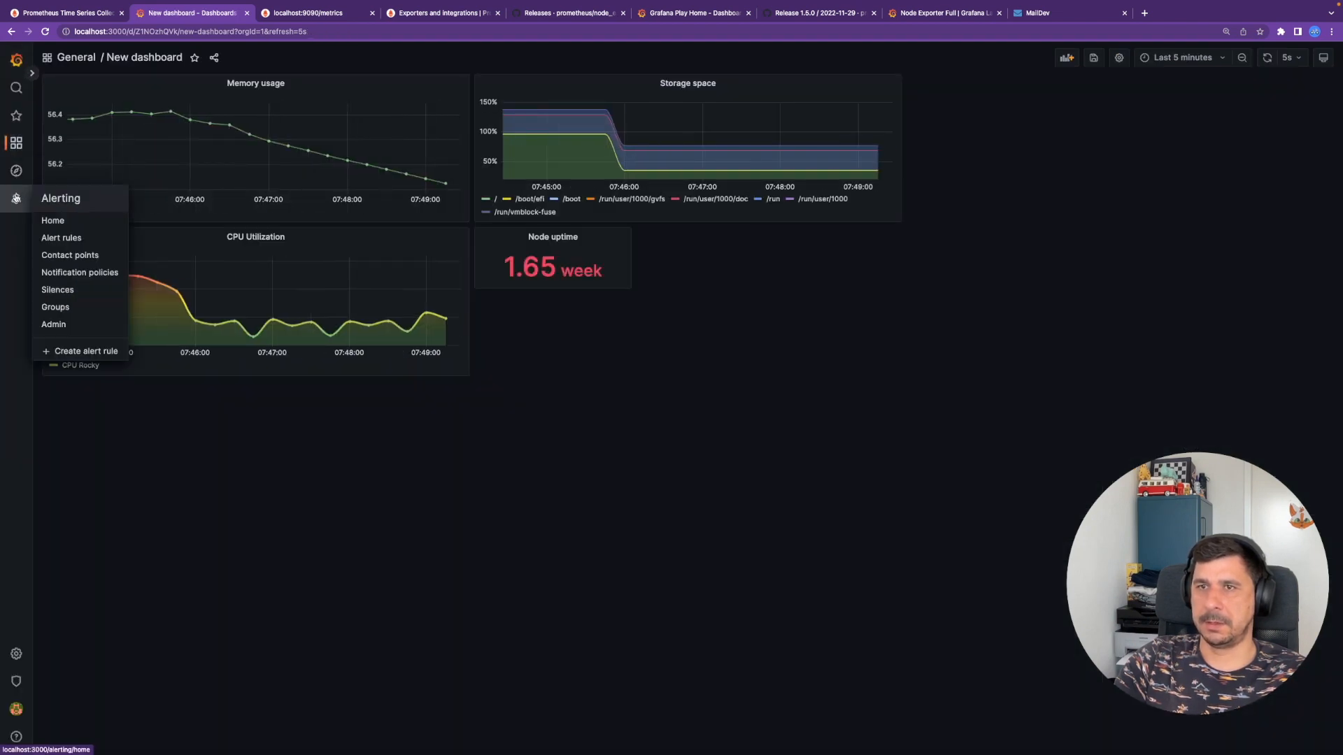
- Discard the dashboard changes, start a new alert rule and paste the disk usage query into query A
left_click(70, 239)
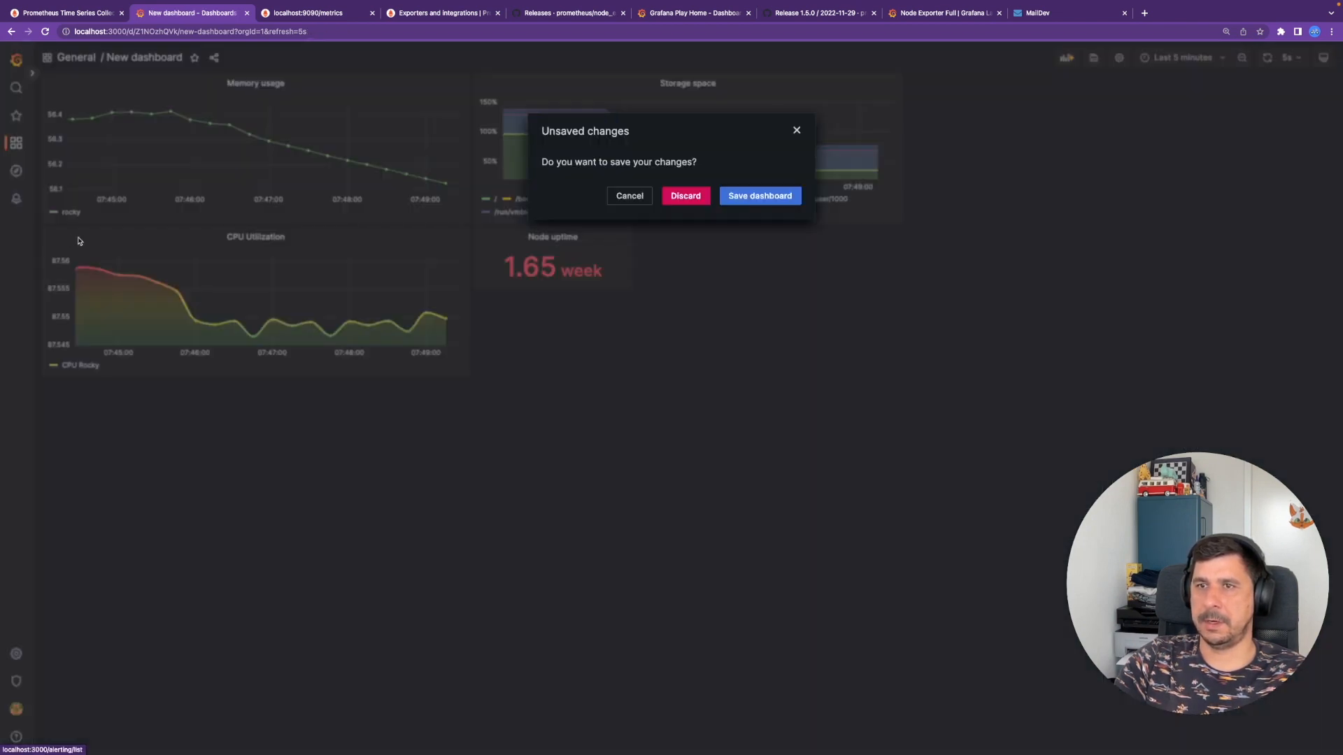
left_click(702, 199)
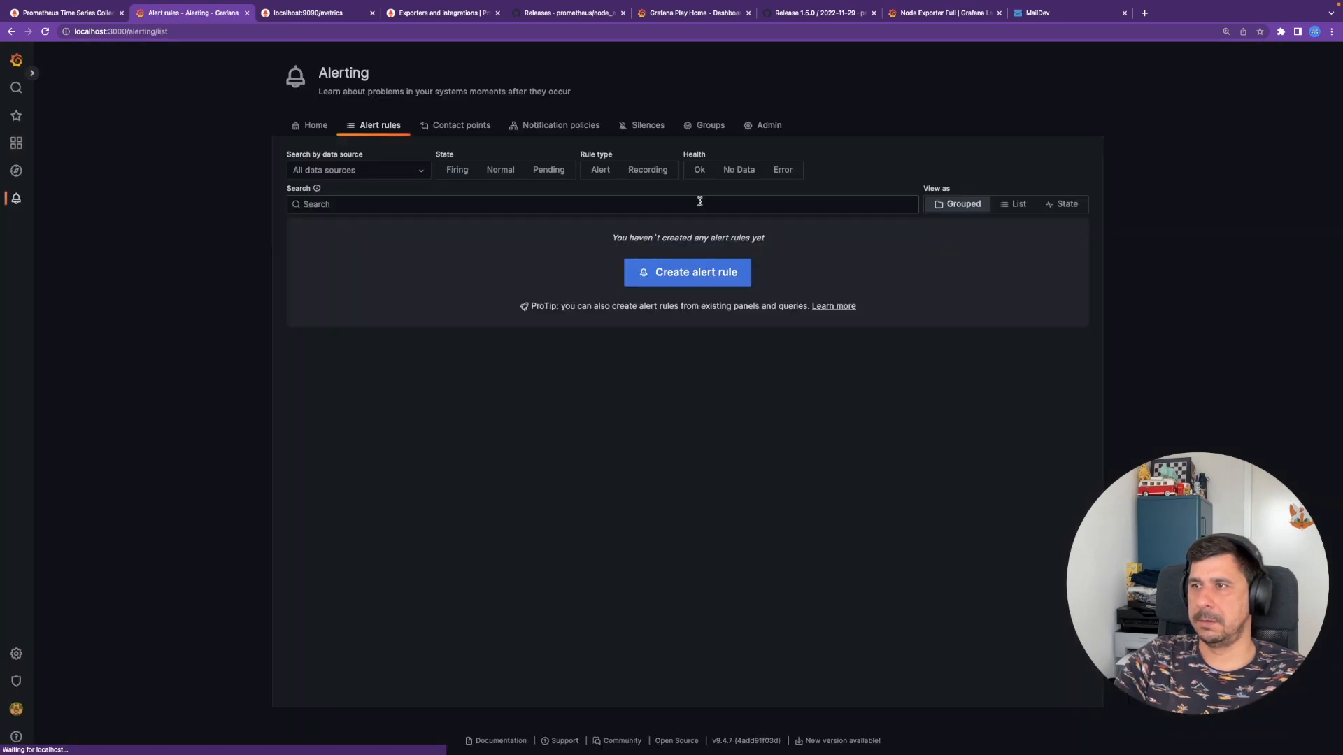
left_click(708, 280)
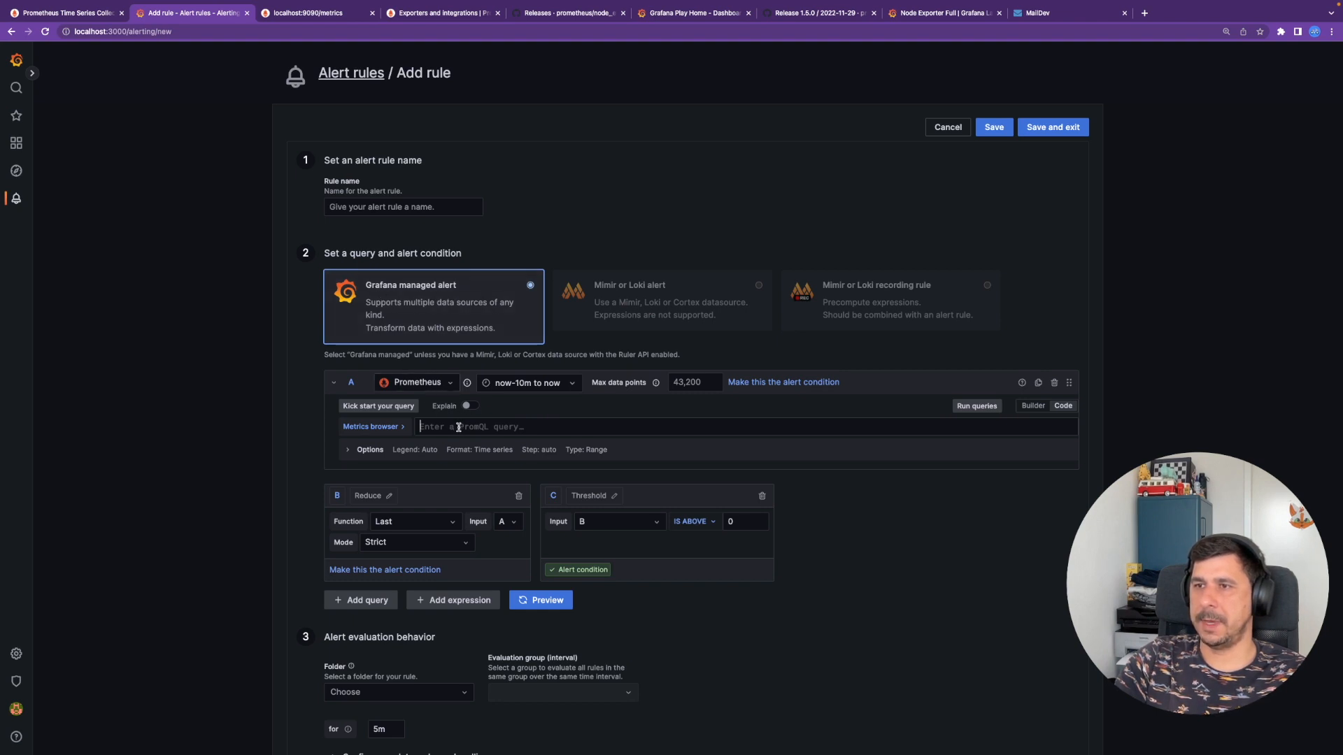
key("ctrl+v")
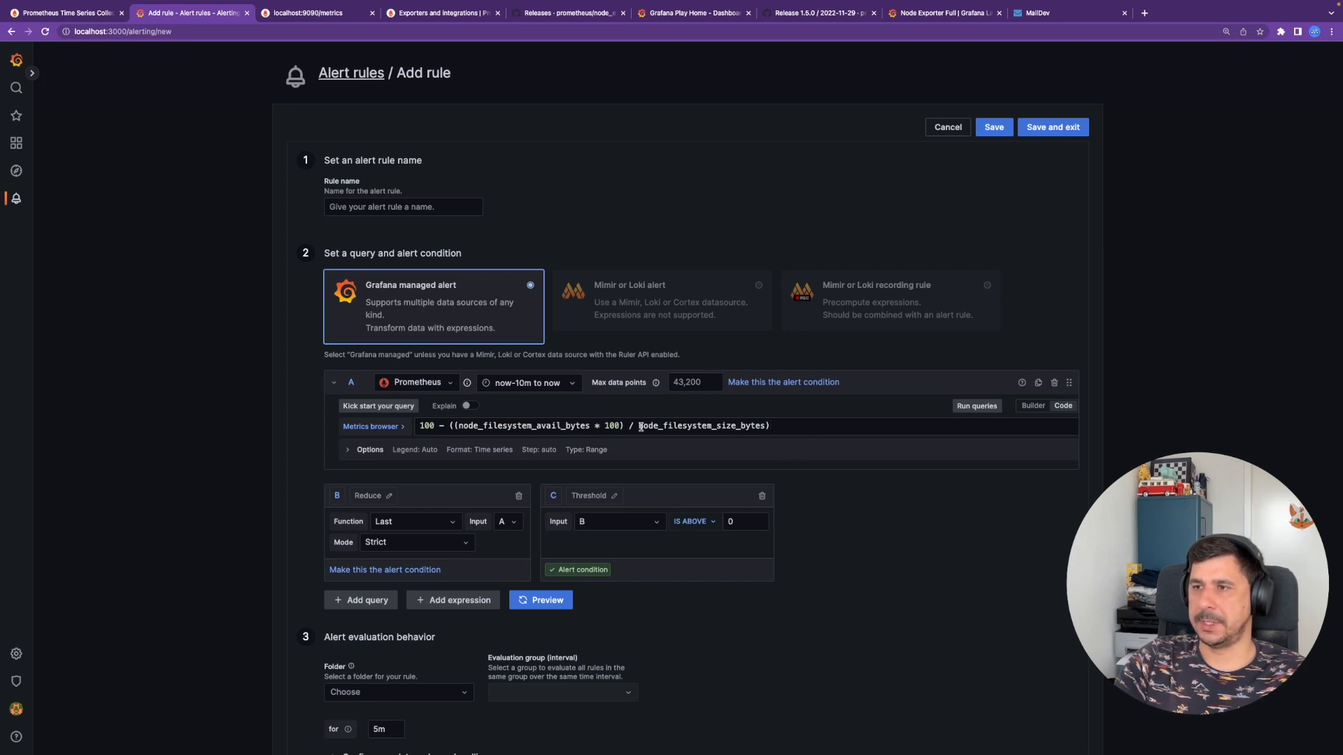
- Filter node_filesystem_avail_bytes and node_filesystem_size_bytes to mountpoint="/"
left_click(591, 426)
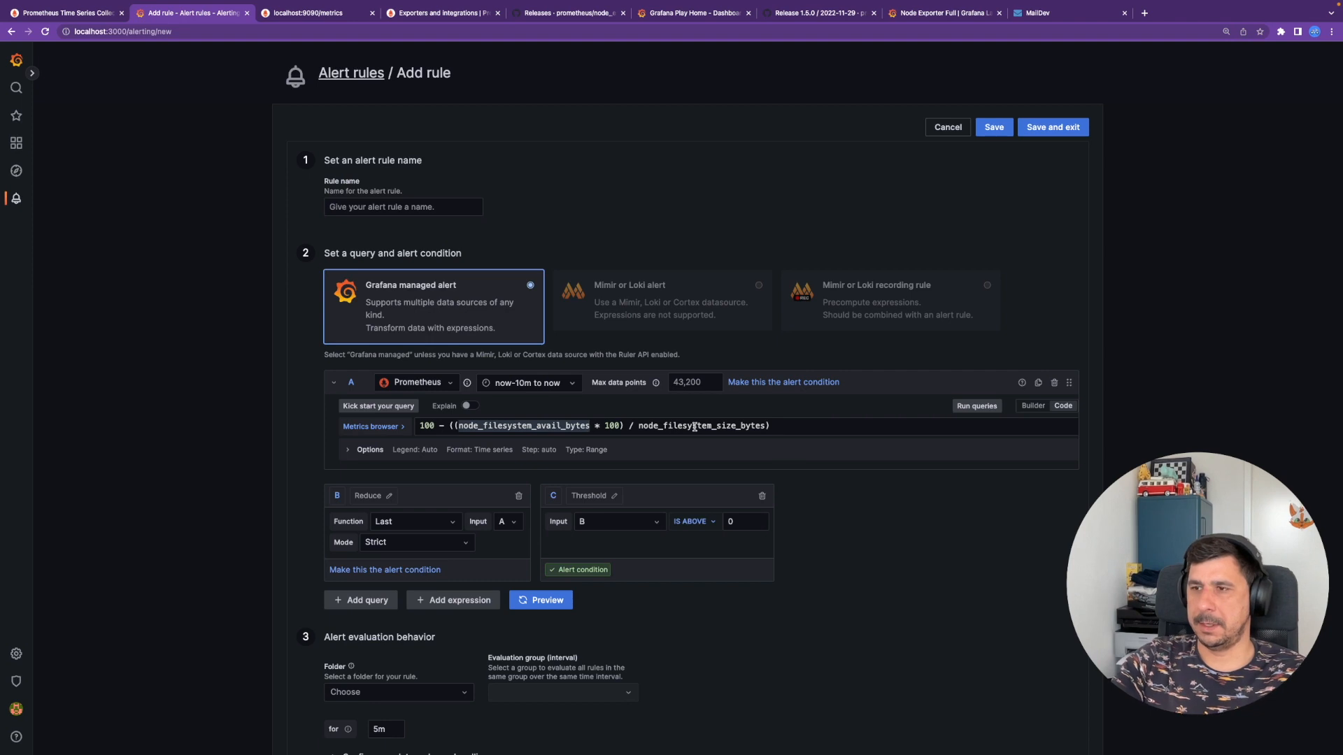
type("{")
key("Down")
key("Down")
key("Down")
key("Down")
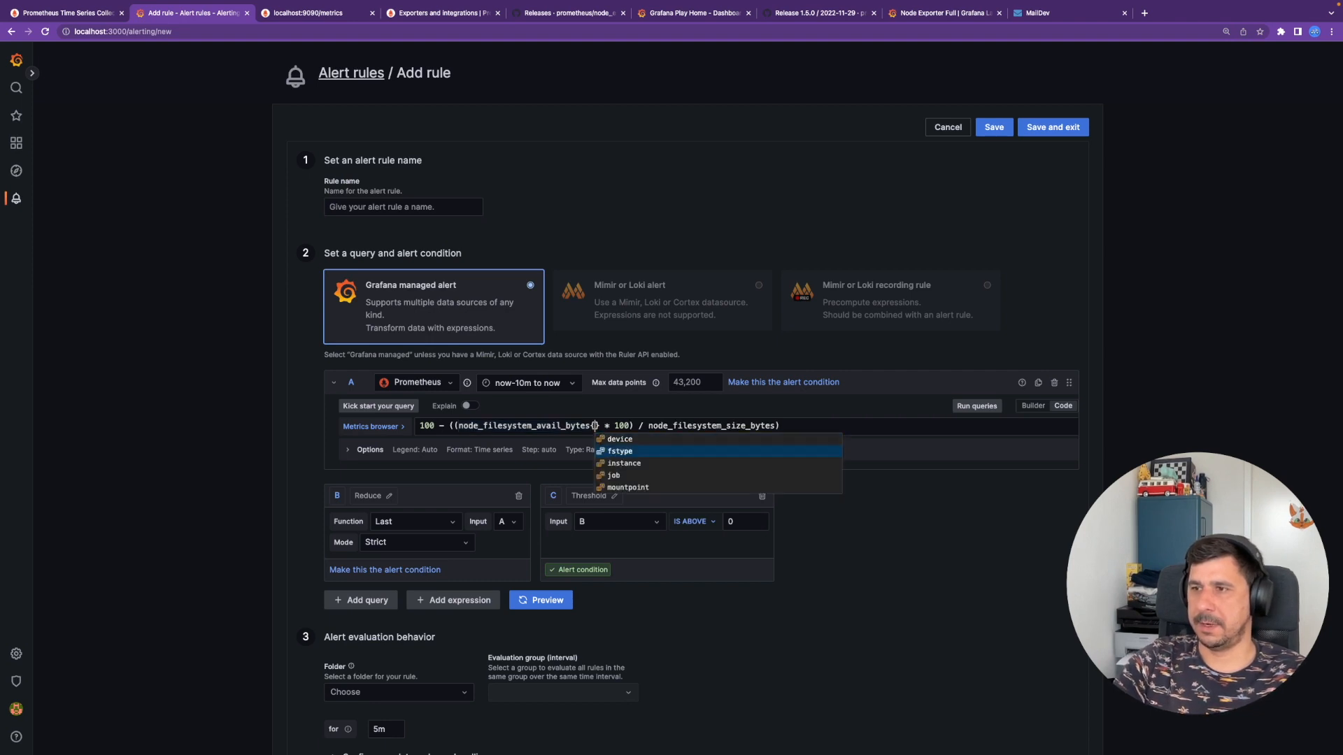
key("Return")
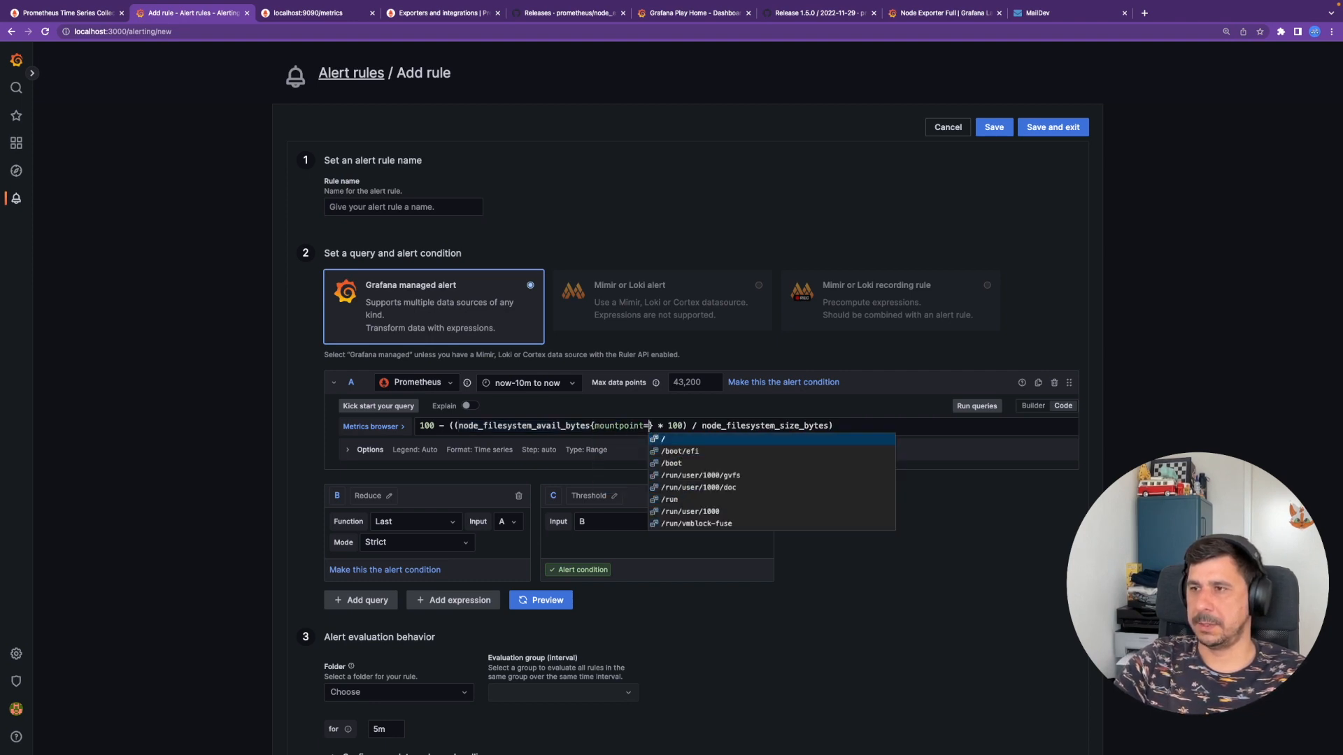
key("Return")
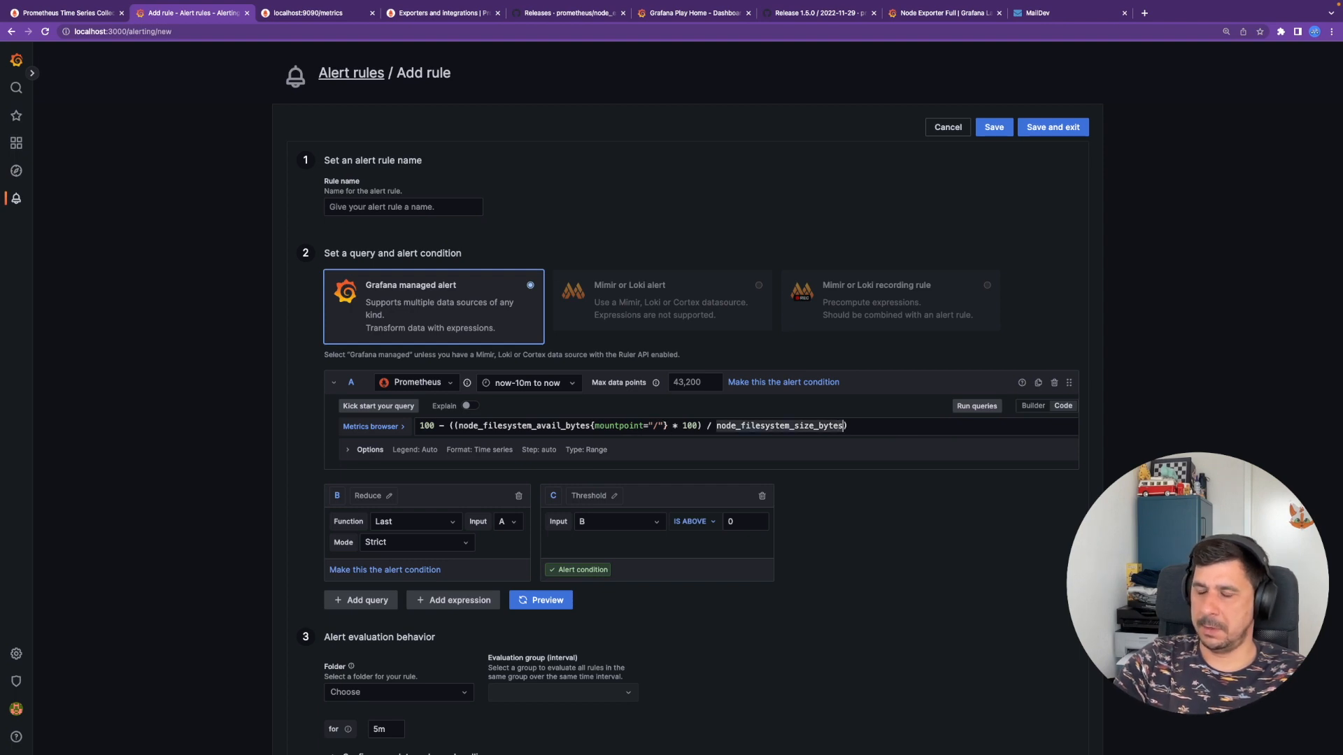
type("{")
key("Down")
key("Down")
key("Down")
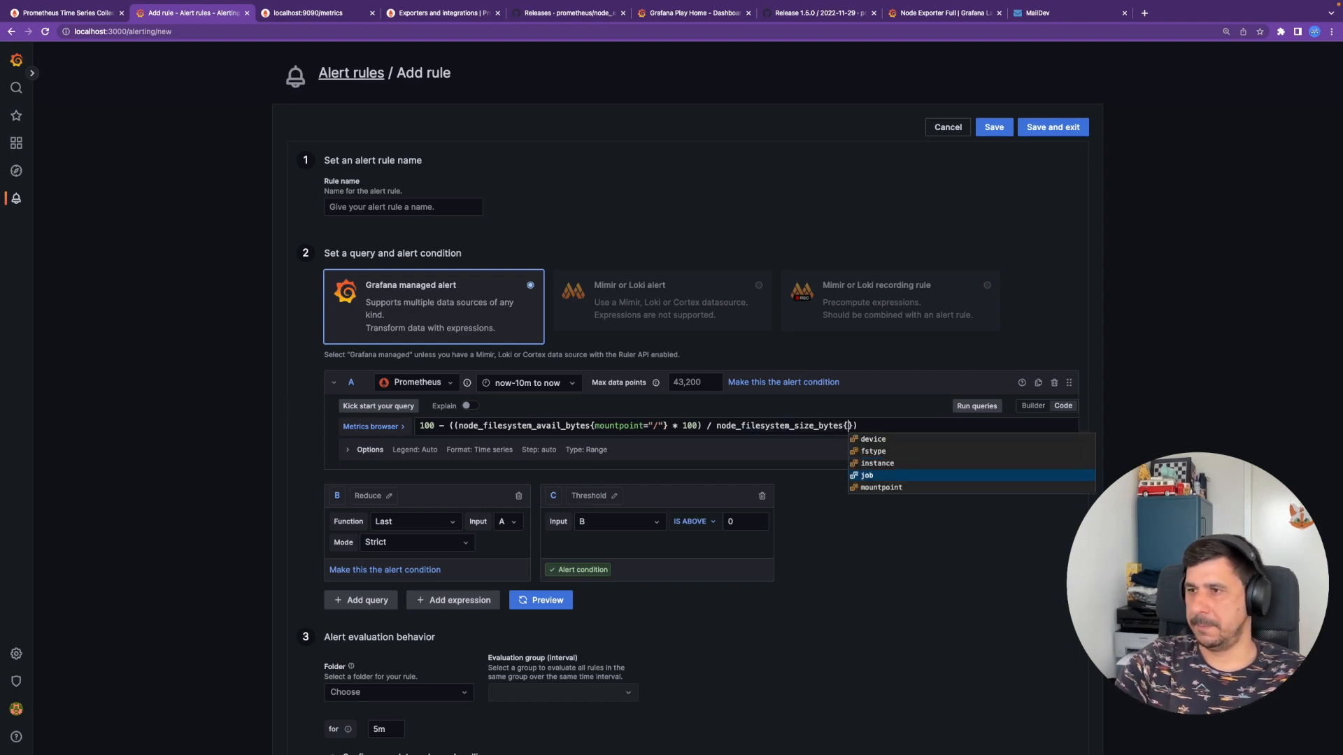
key("Down")
key("Return")
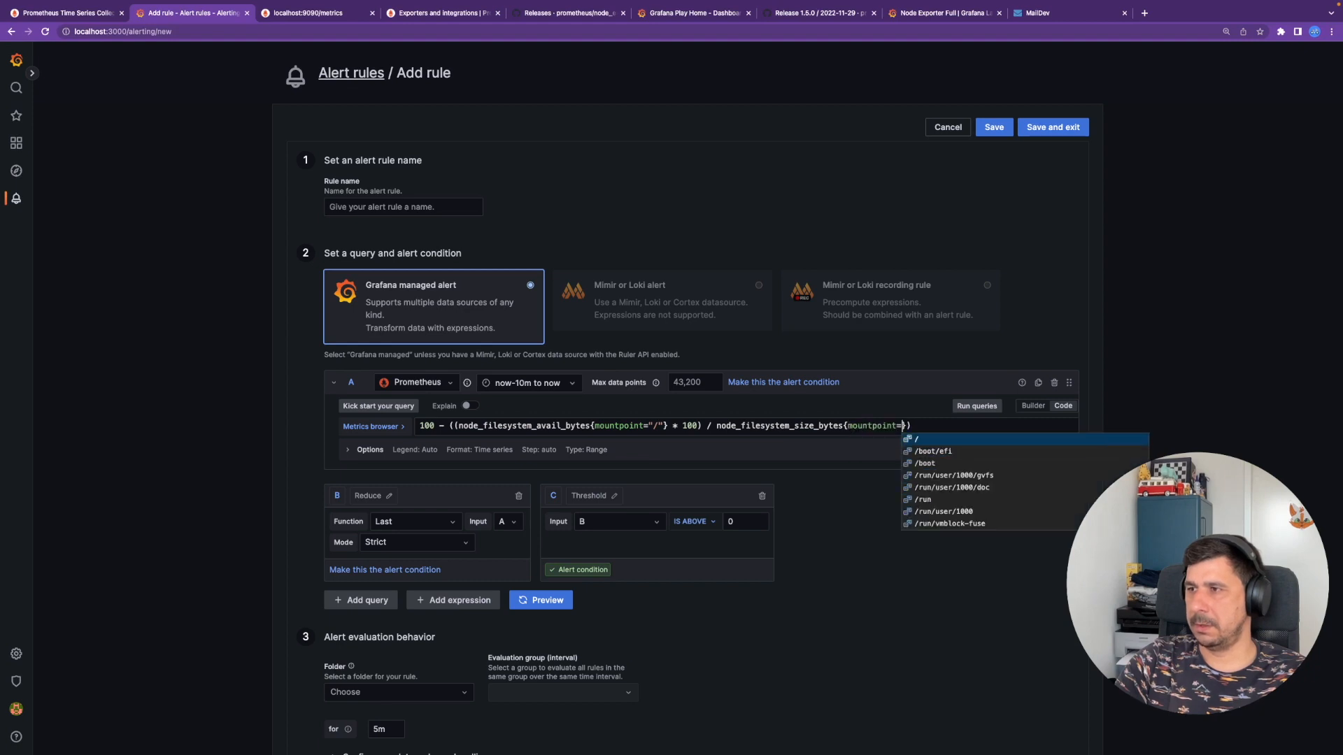
key("Return")
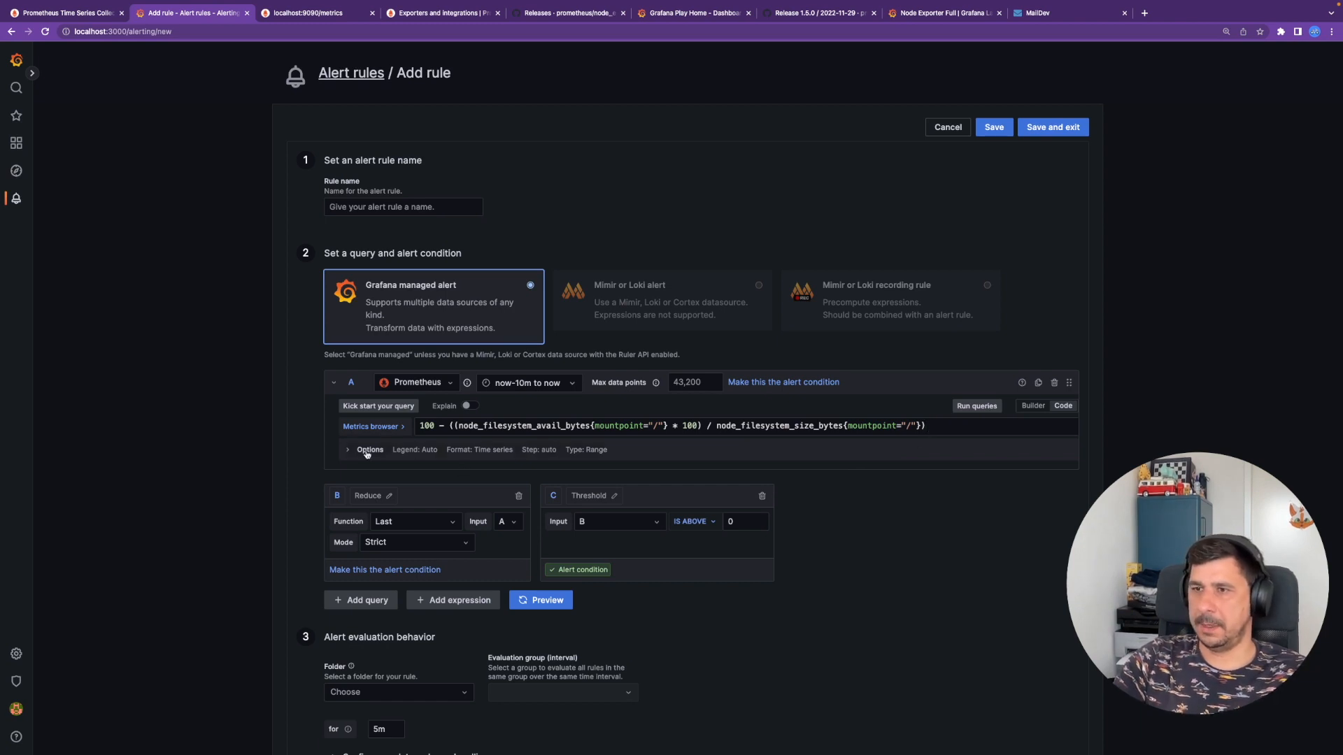
- Run the disk-usage query preview and highlight the reduced value 34.61755
left_click(976, 406)
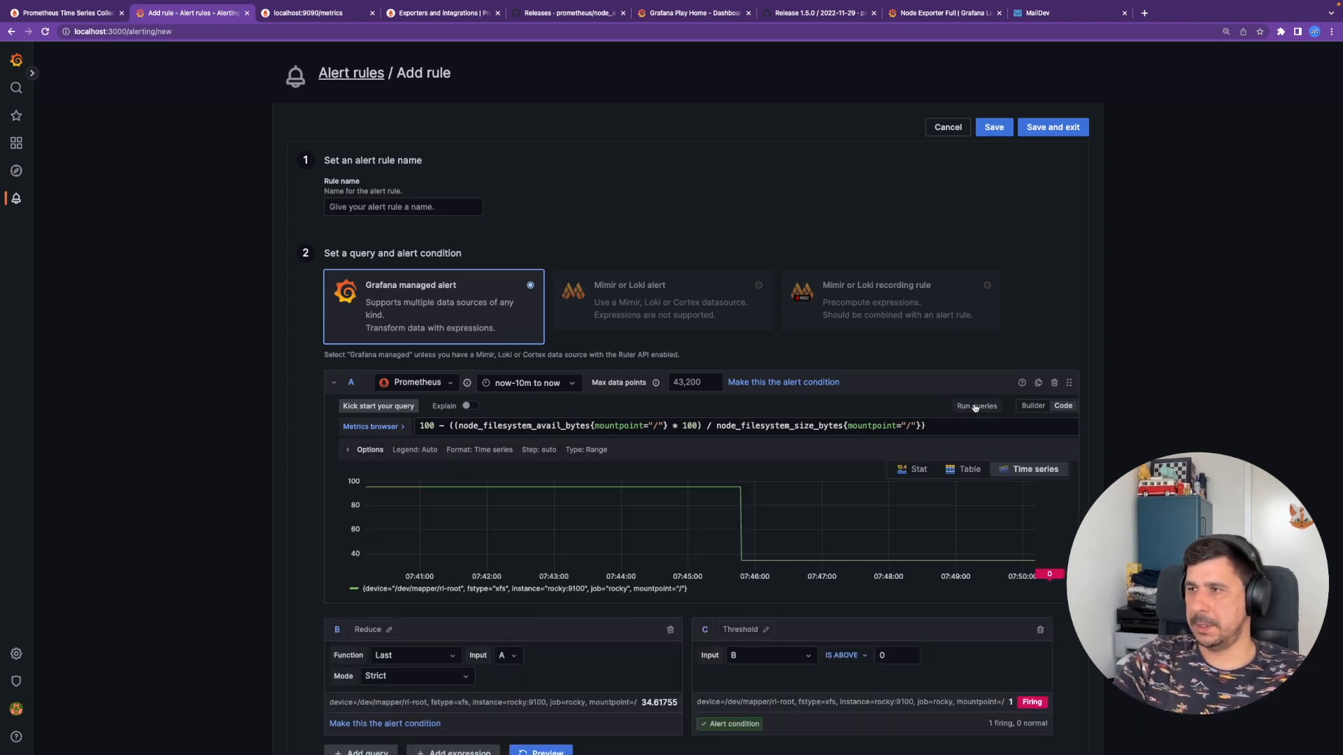
scroll(1123, 464, "down", 3)
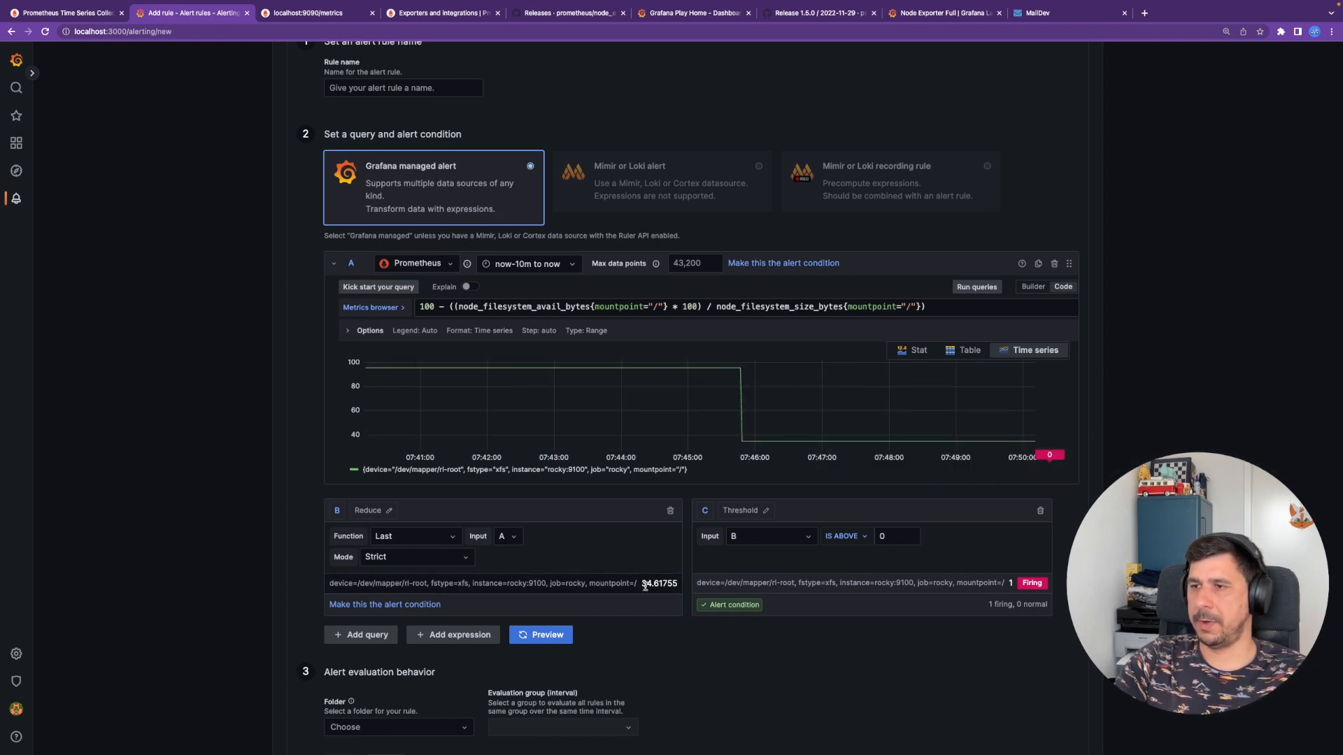
left_click_drag(677, 584, 641, 584)
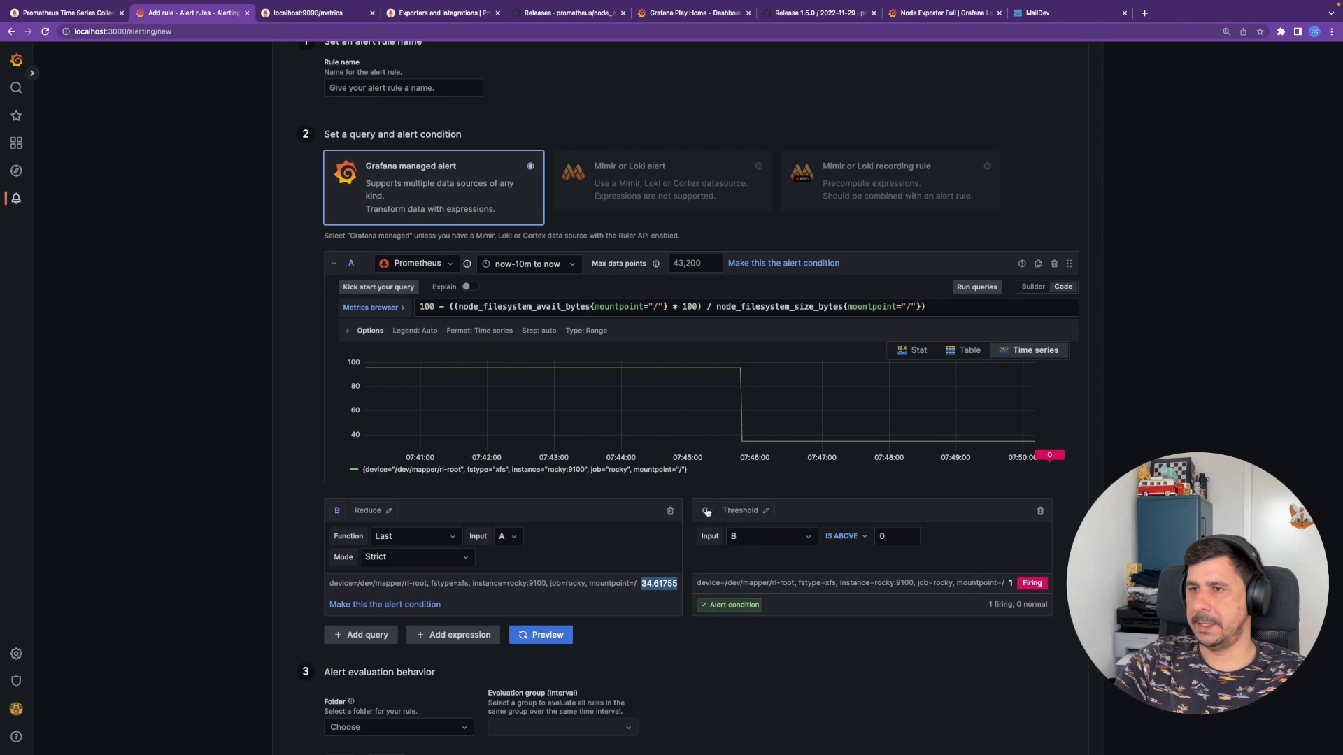
- Change expression C from Threshold to a Math expression $B > 90
left_click(777, 535)
left_click(758, 517)
left_click(758, 517)
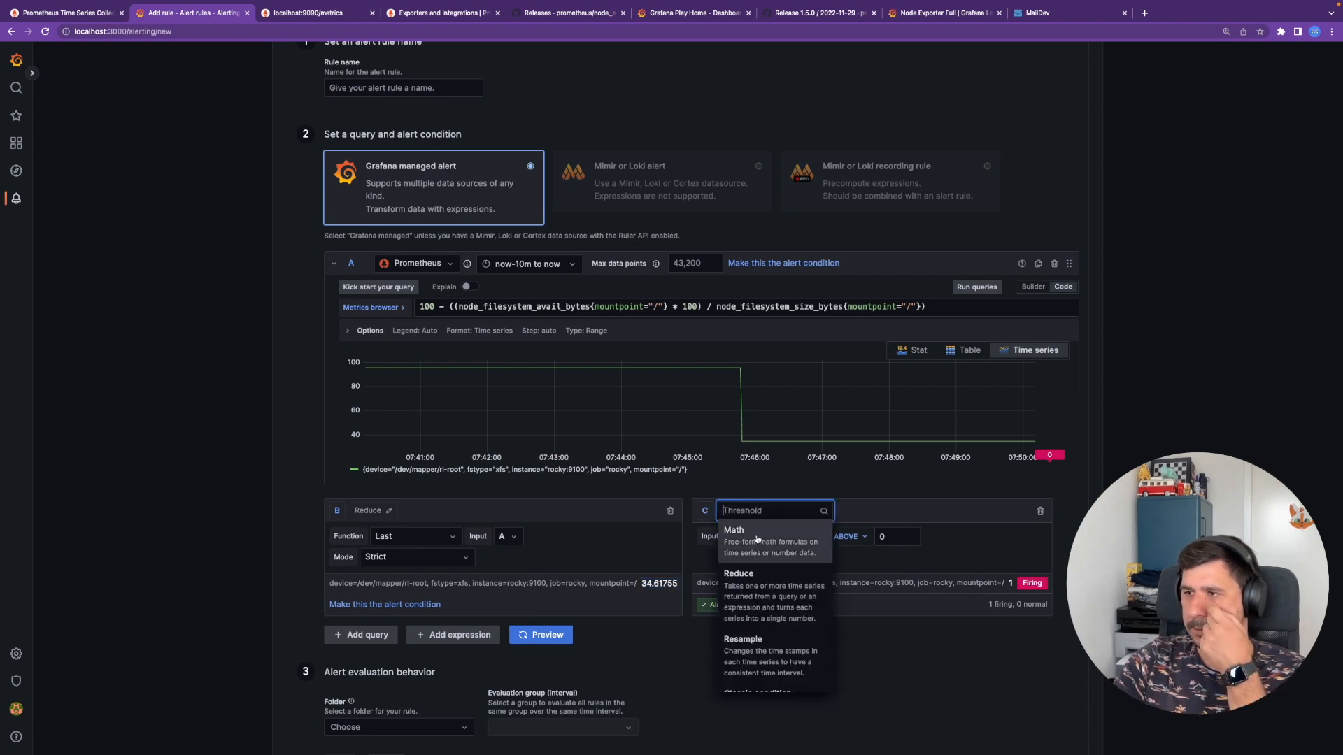
left_click(758, 539)
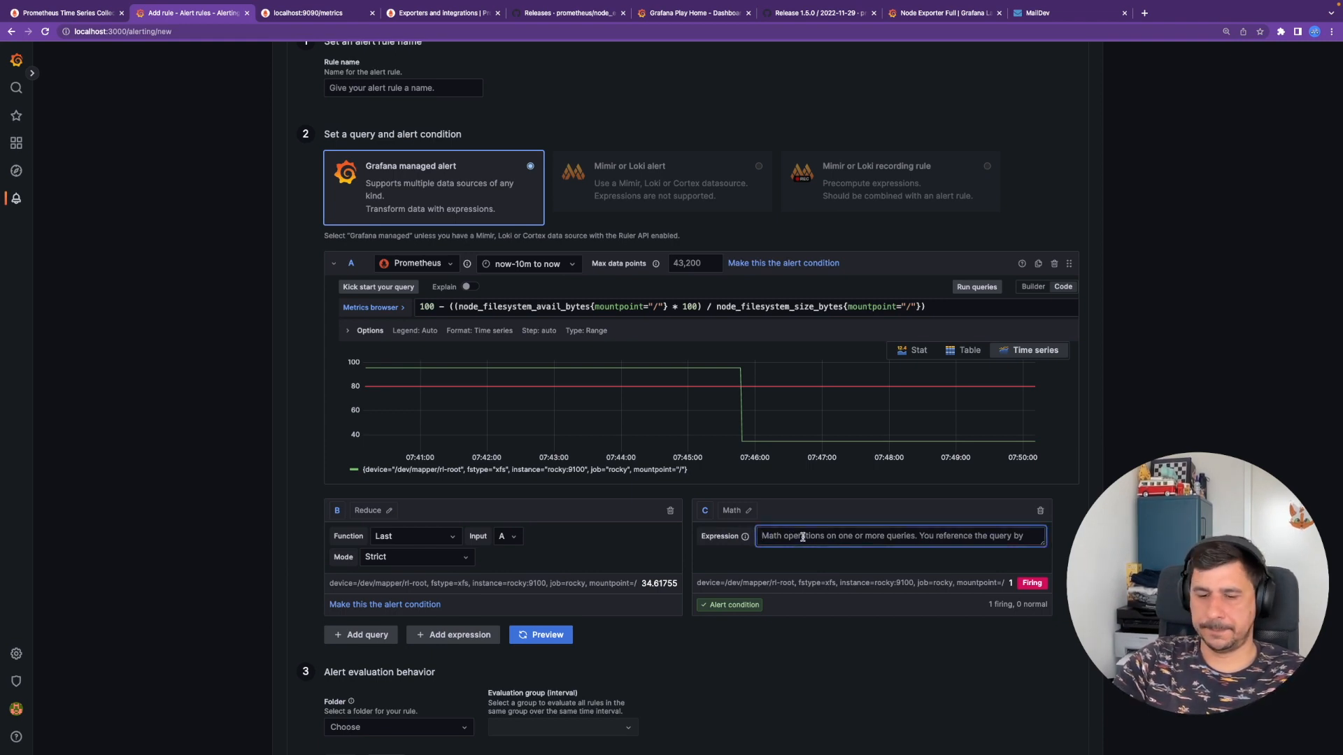
type("B")
key("BackSpace")
type("$B")
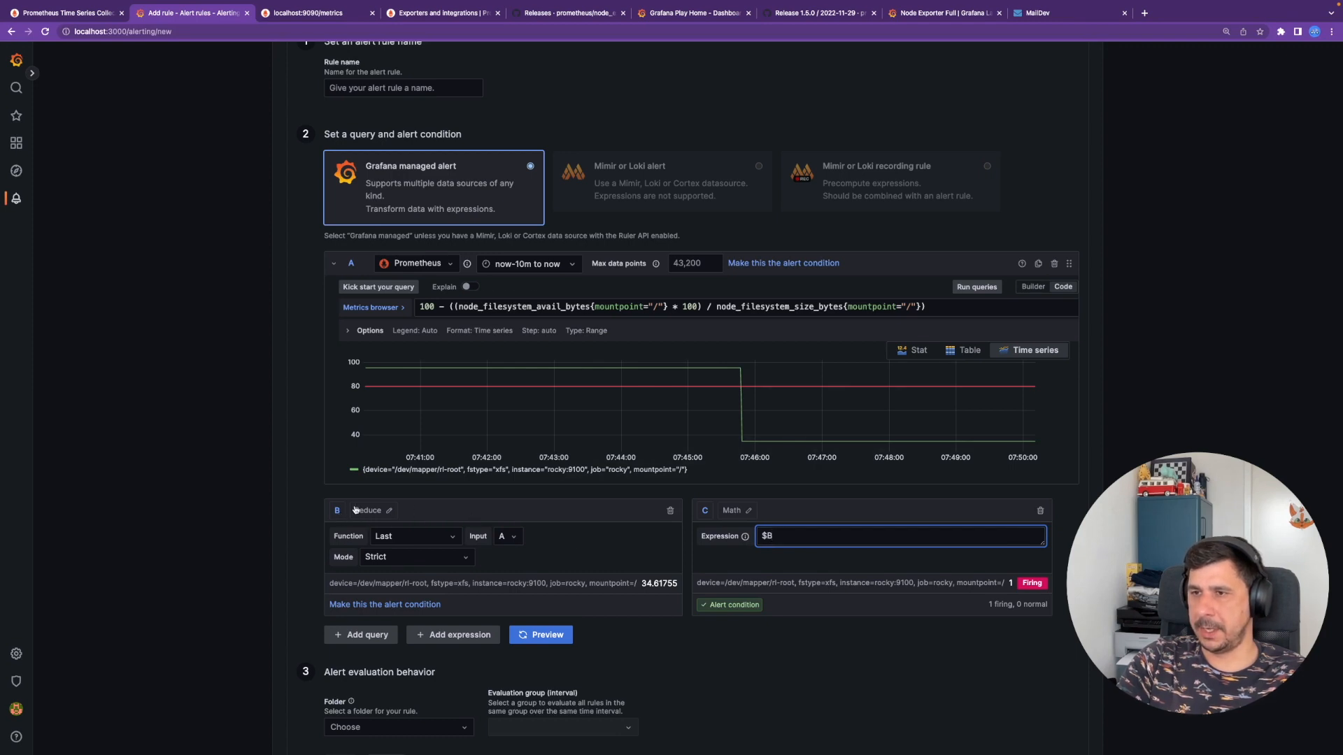
scroll(381, 568, "up", 1)
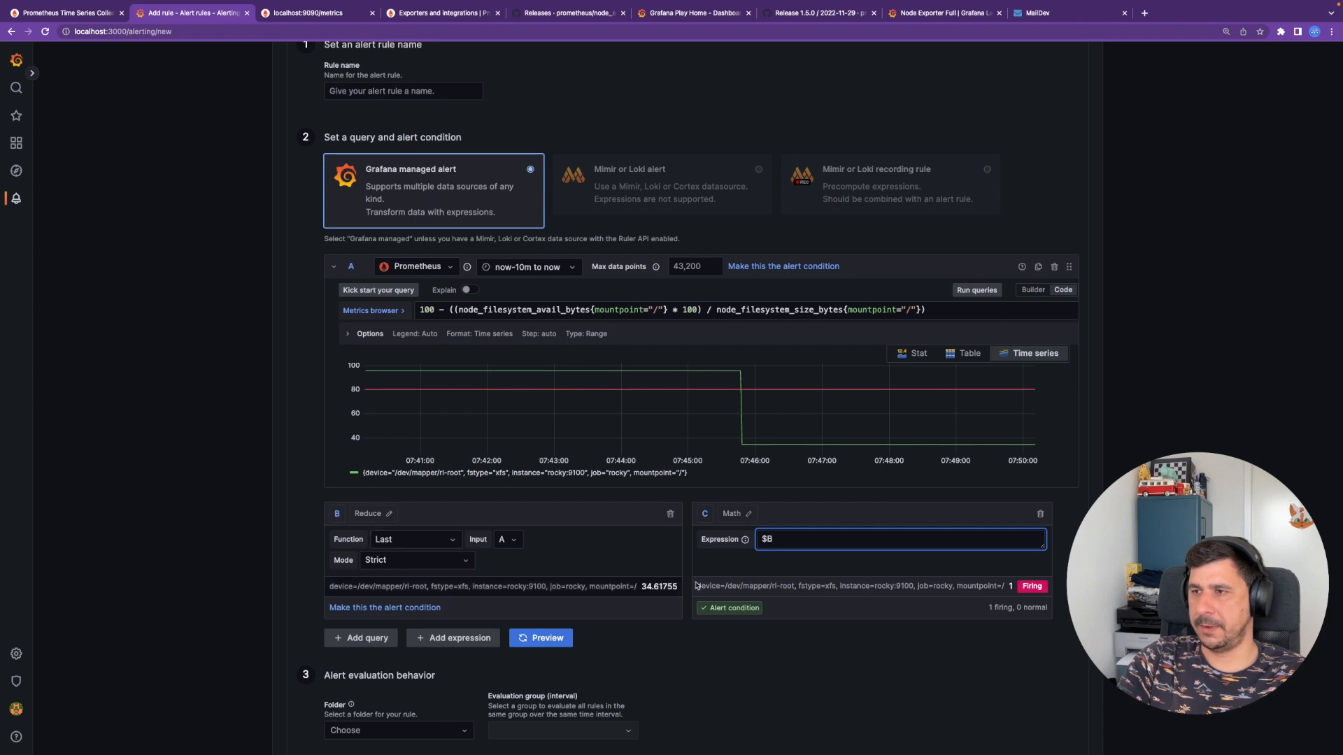
scroll(797, 544, "up", 1)
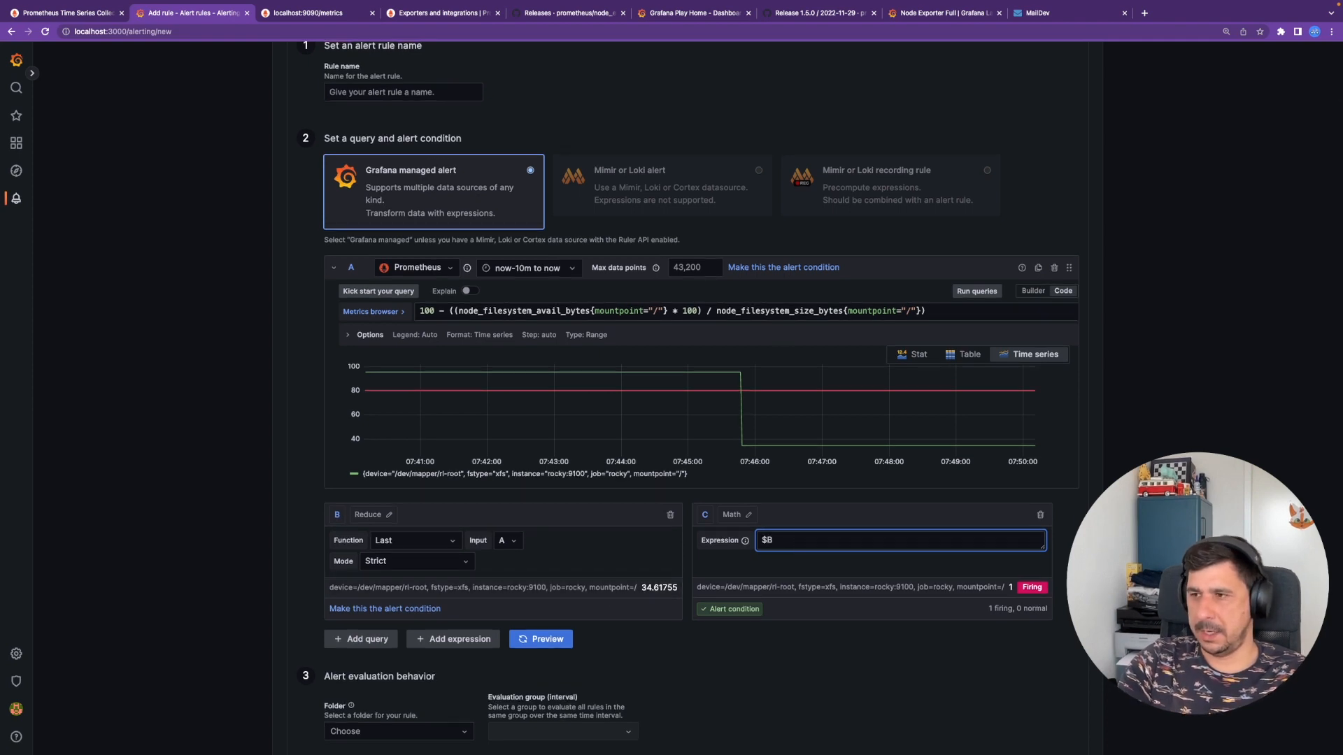
type(">9")
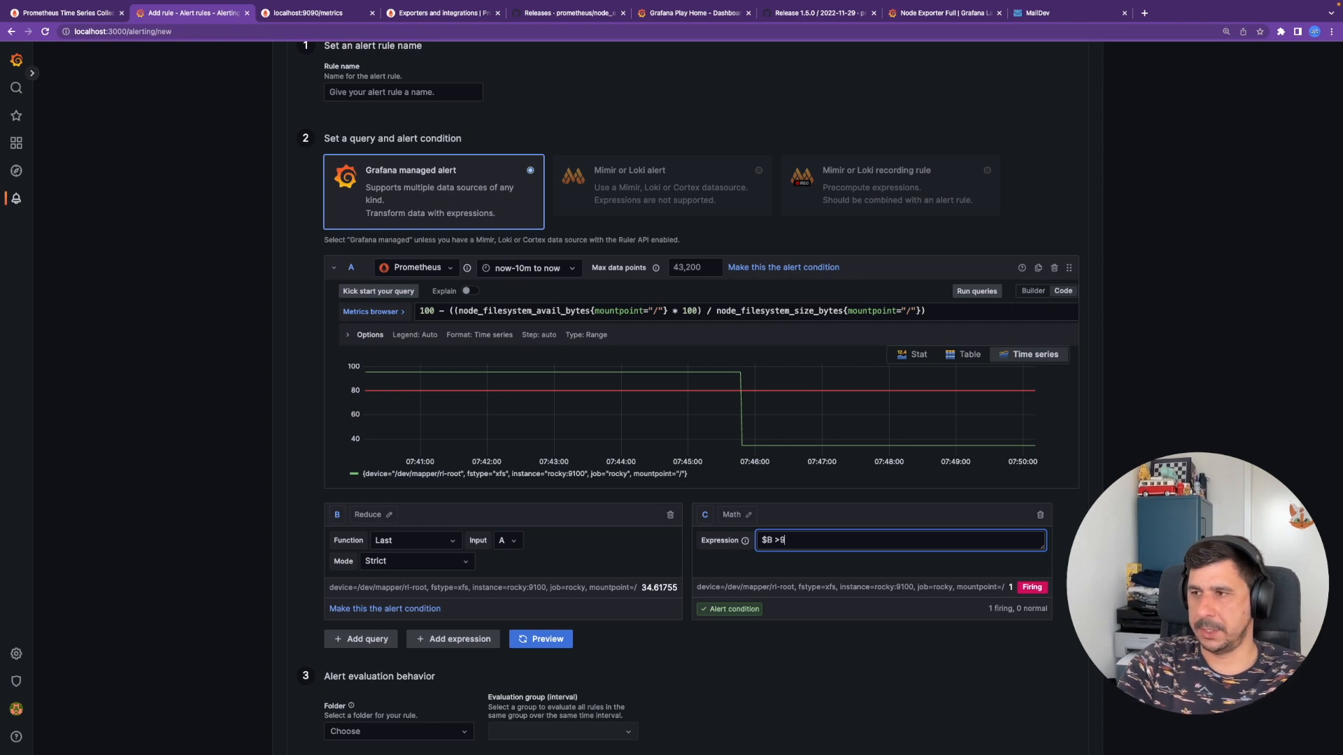
key("BackSpace")
type("90")
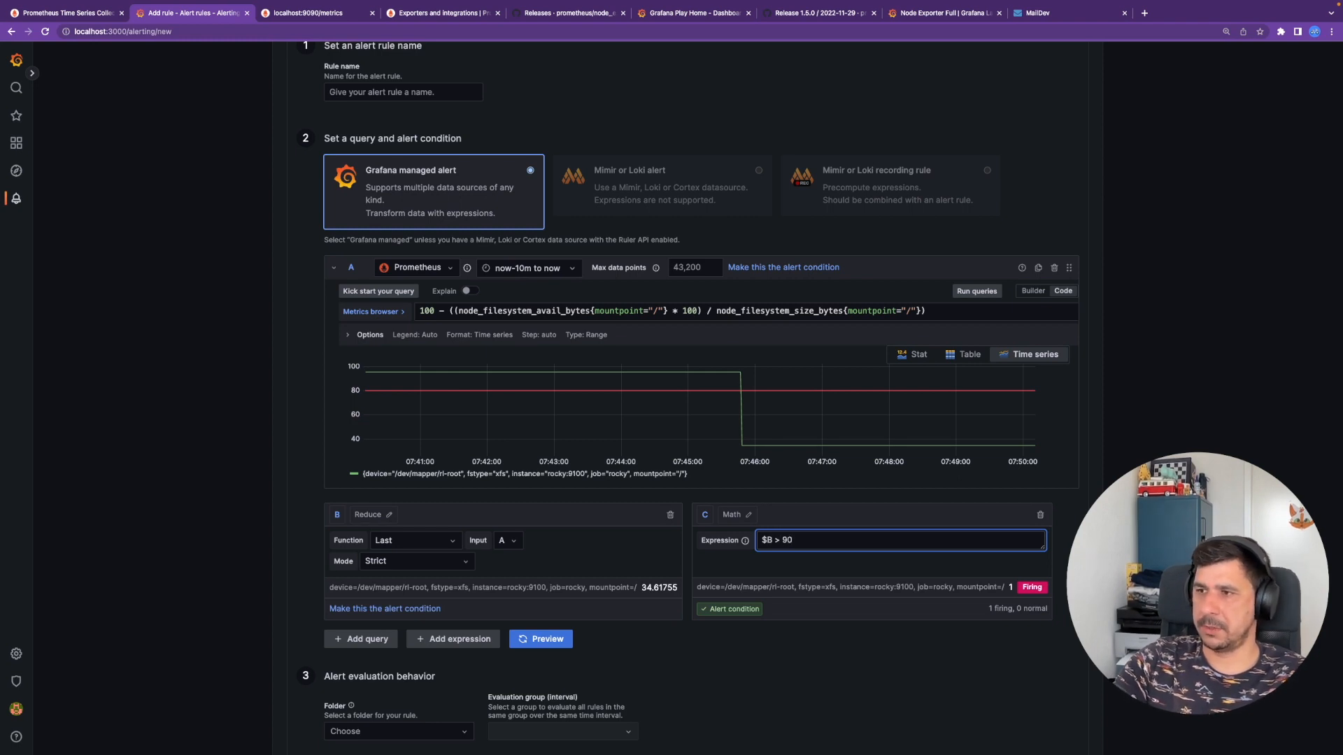
left_click(878, 594)
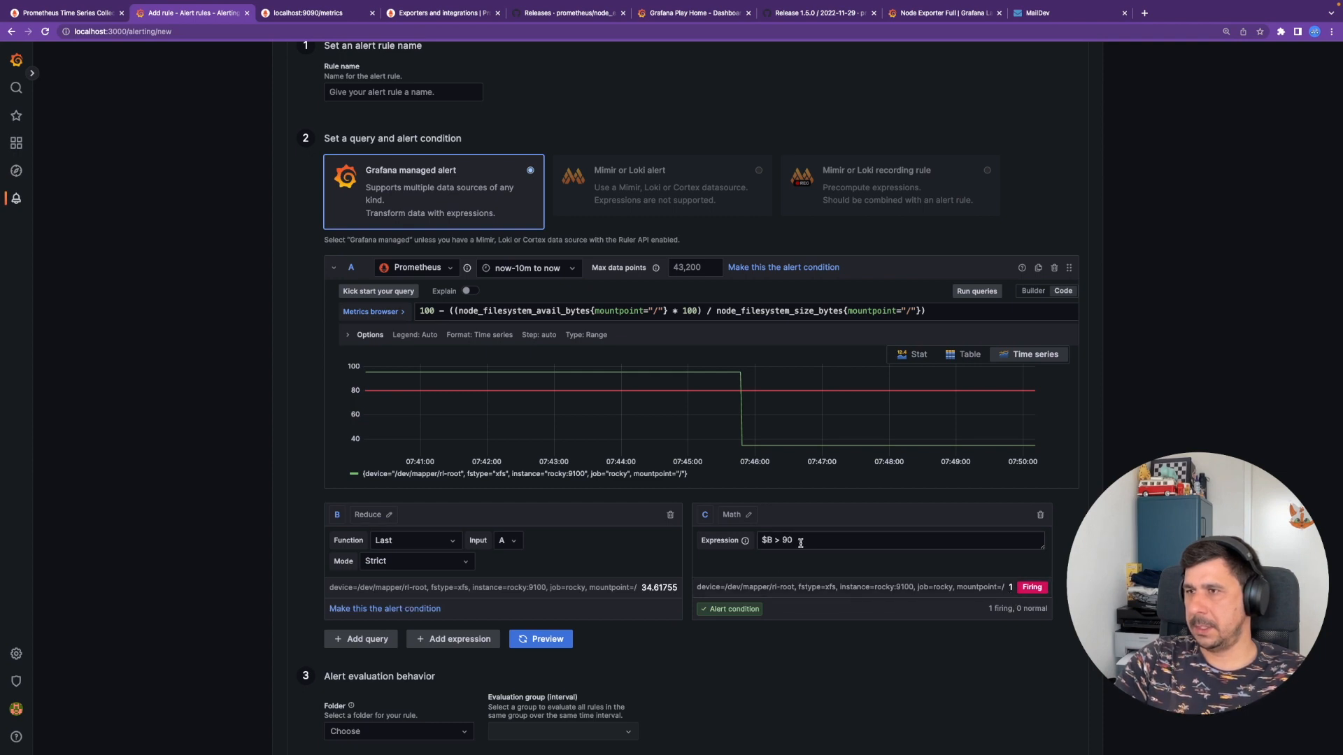
- Re-run the queries, then test the condition by lowering the limit to 30
left_click(555, 639)
left_click(992, 298)
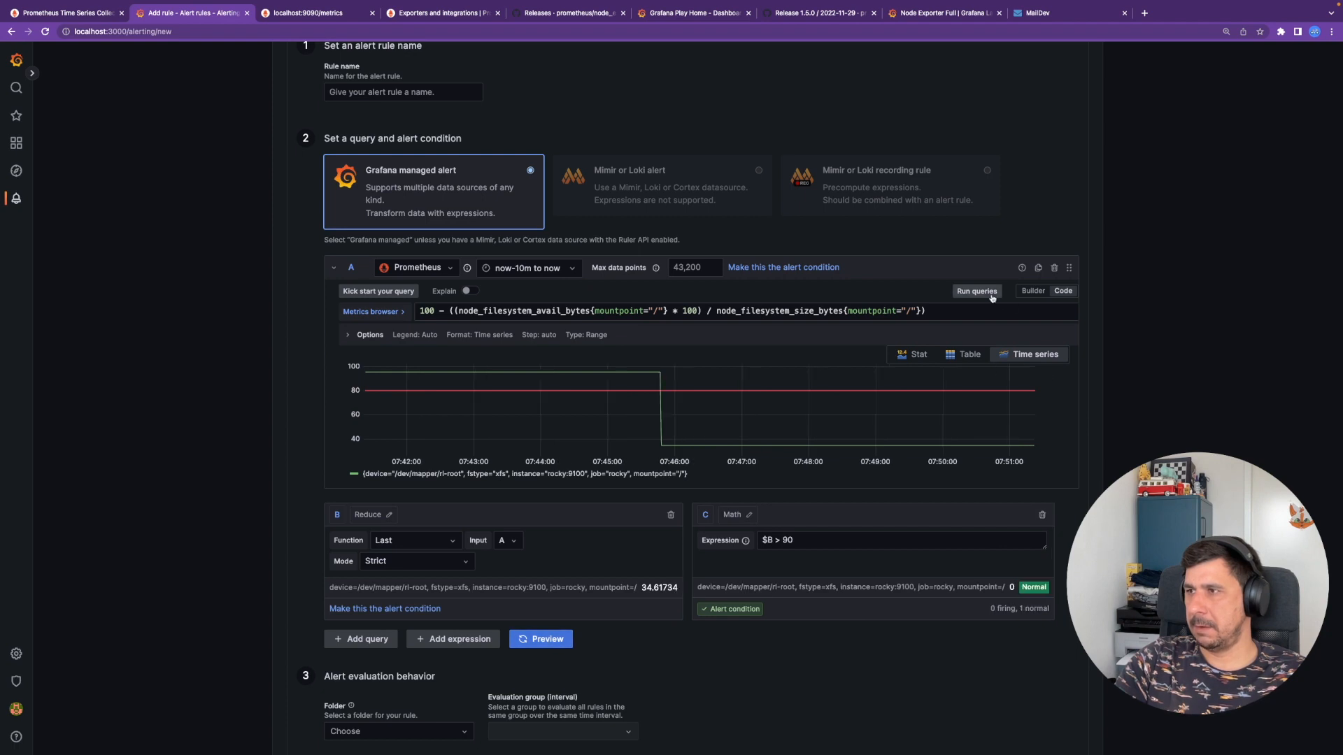
triple_click(794, 542)
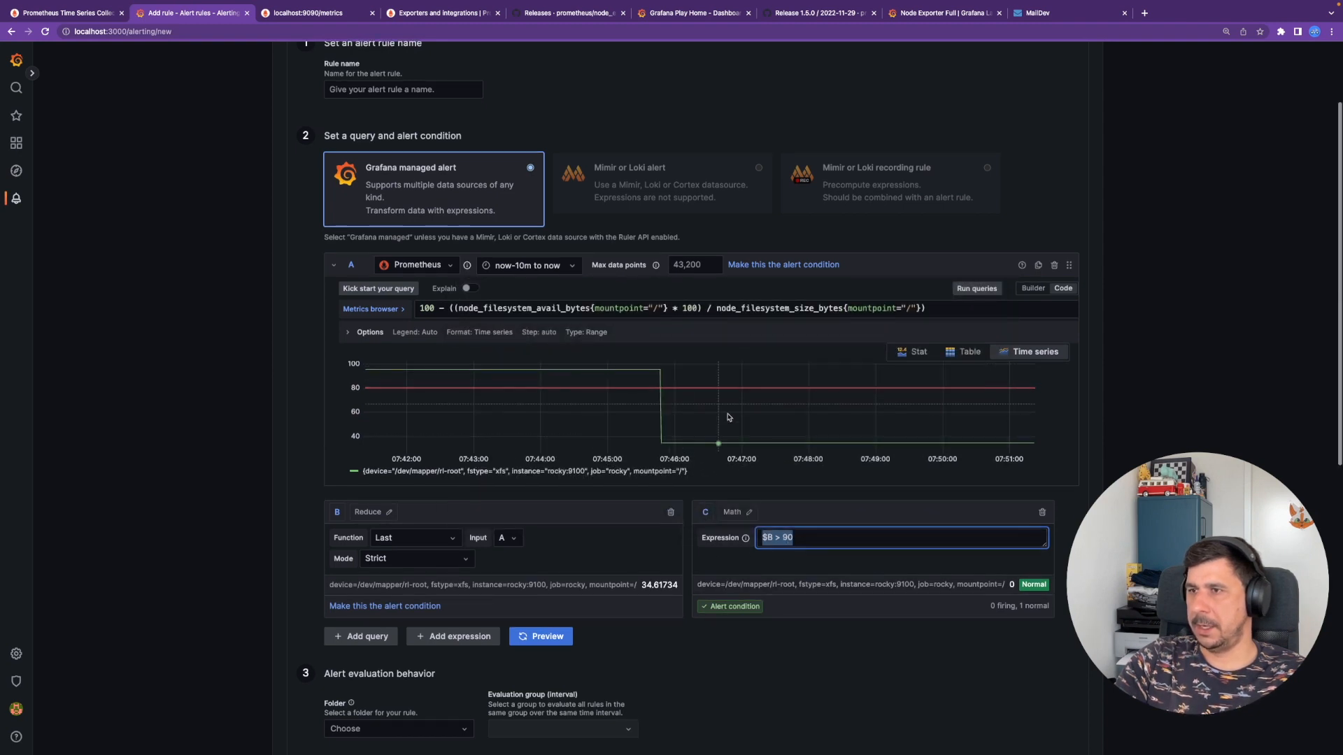
left_click_drag(641, 586, 667, 590)
double_click(786, 538)
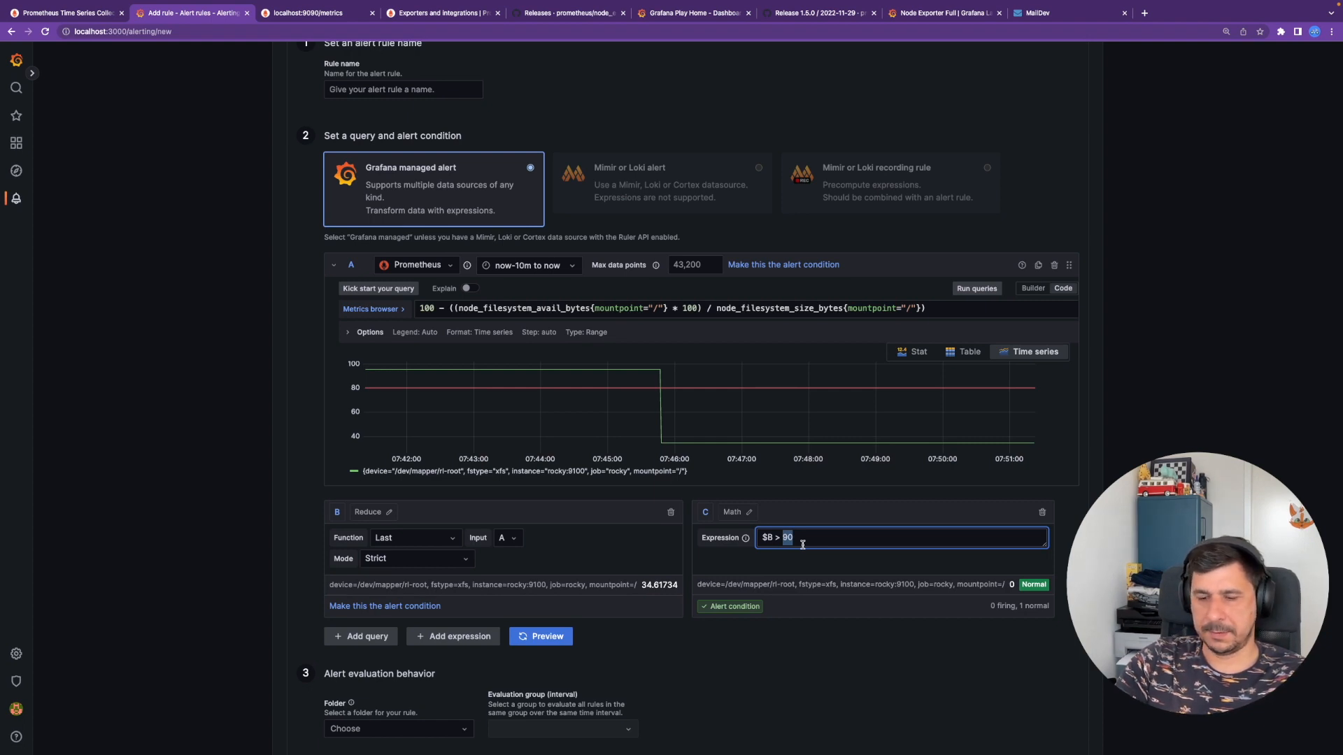
type("30")
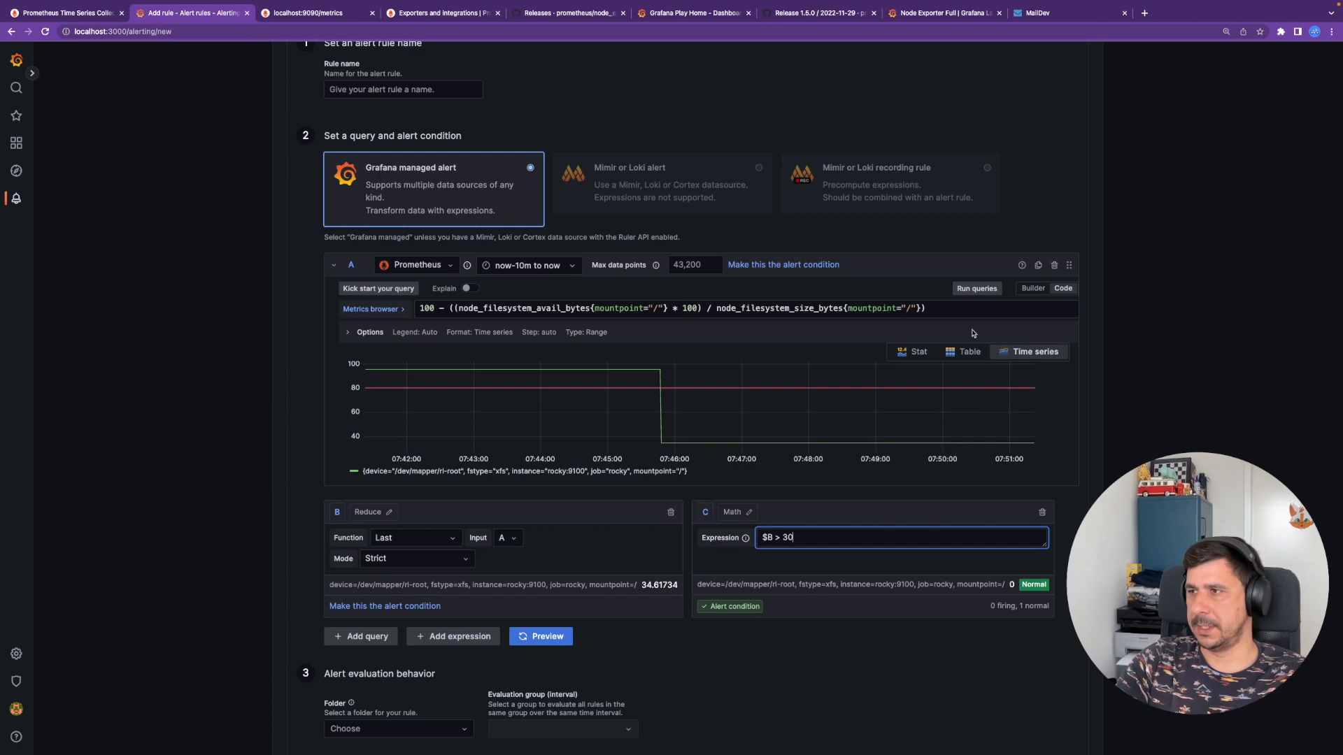
left_click(972, 292)
- Restore the limit to 90 and re-run so condition C evaluates Normal
mouse_move(746, 540)
left_click_drag(773, 541, 813, 541)
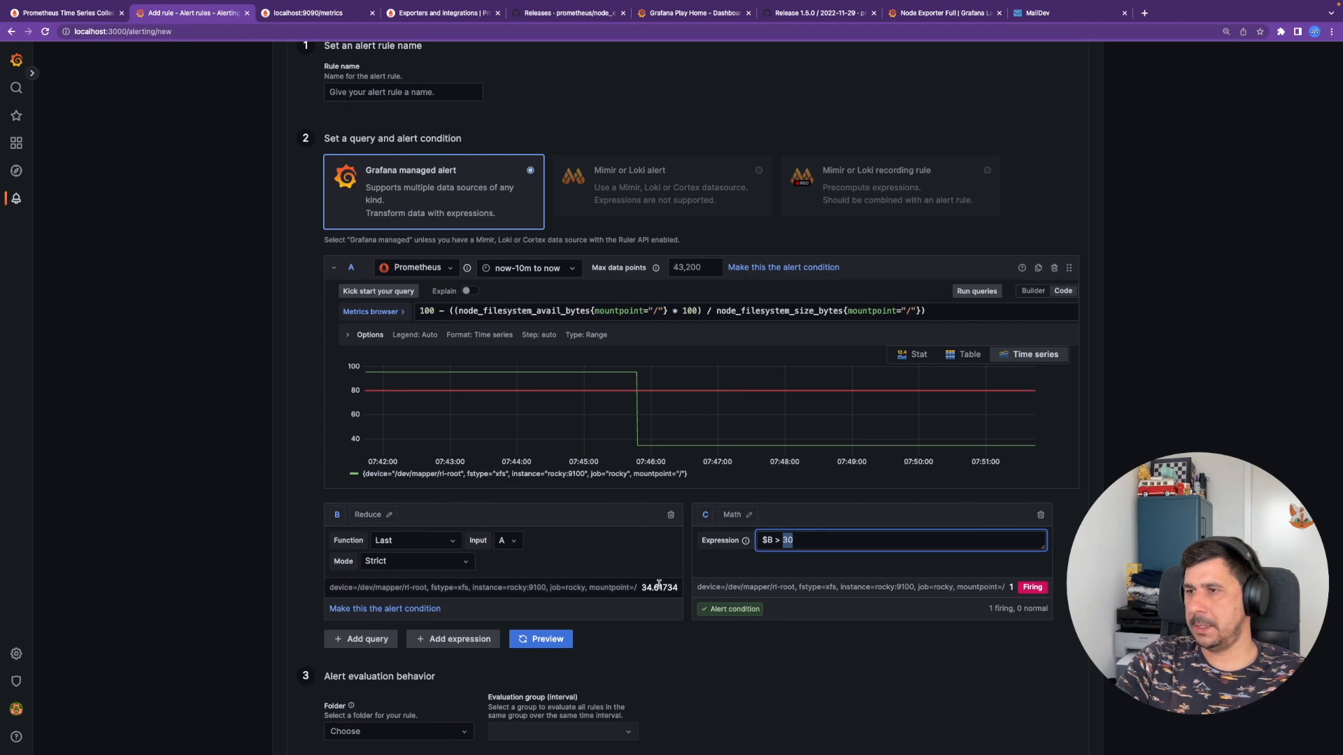
left_click_drag(642, 589, 677, 588)
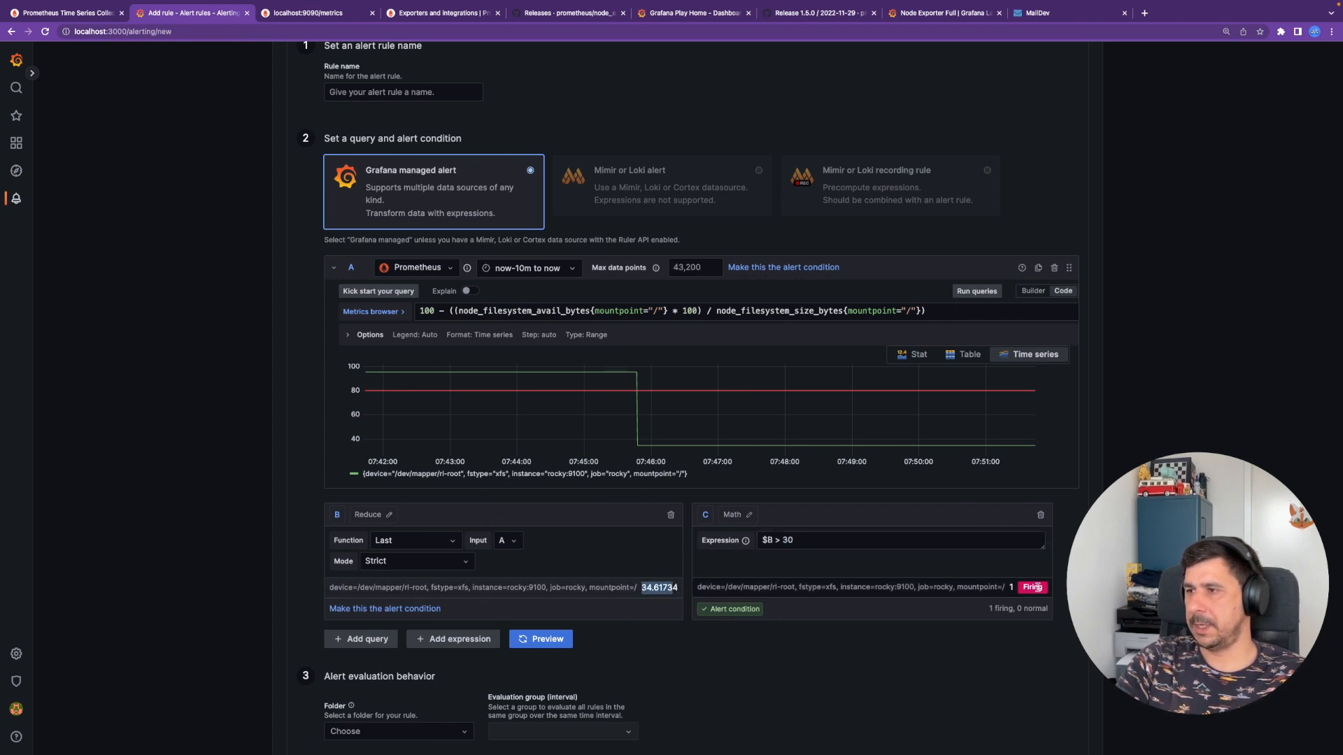
left_click(1022, 591)
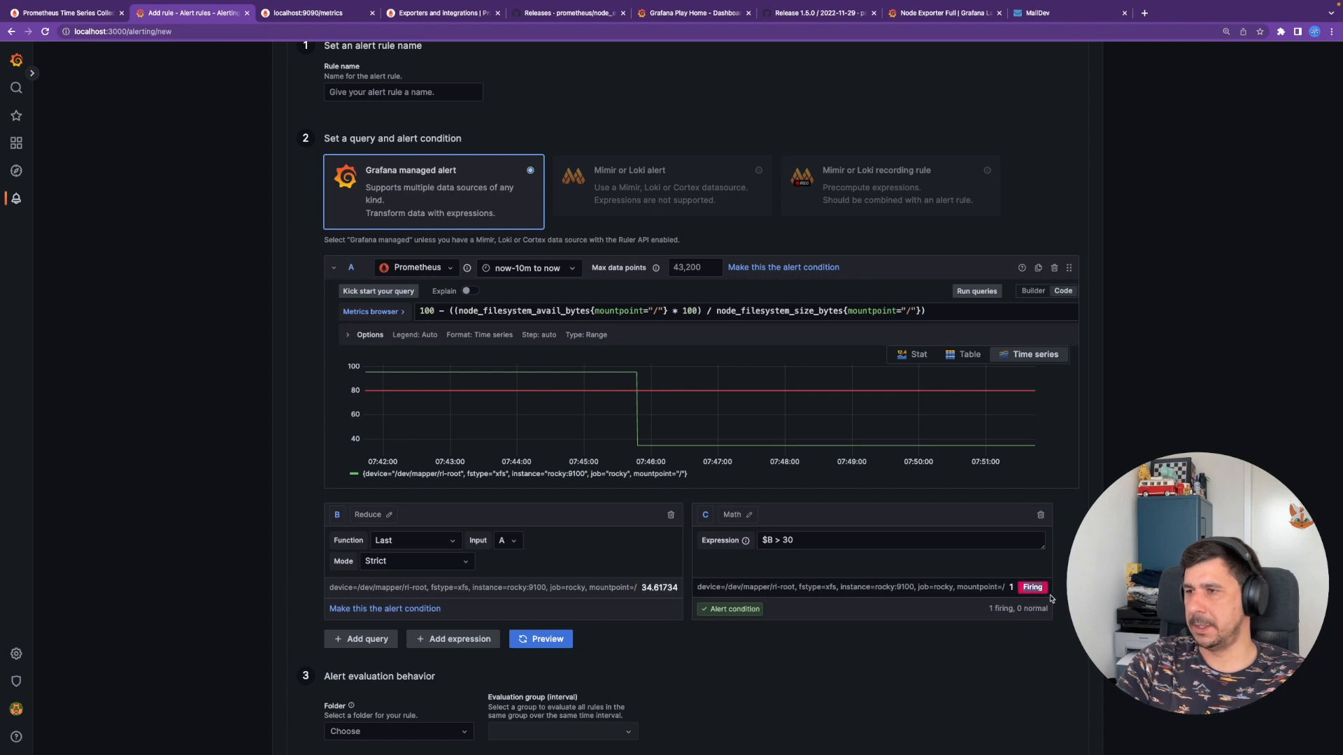
double_click(788, 540)
type("90")
left_click(976, 292)
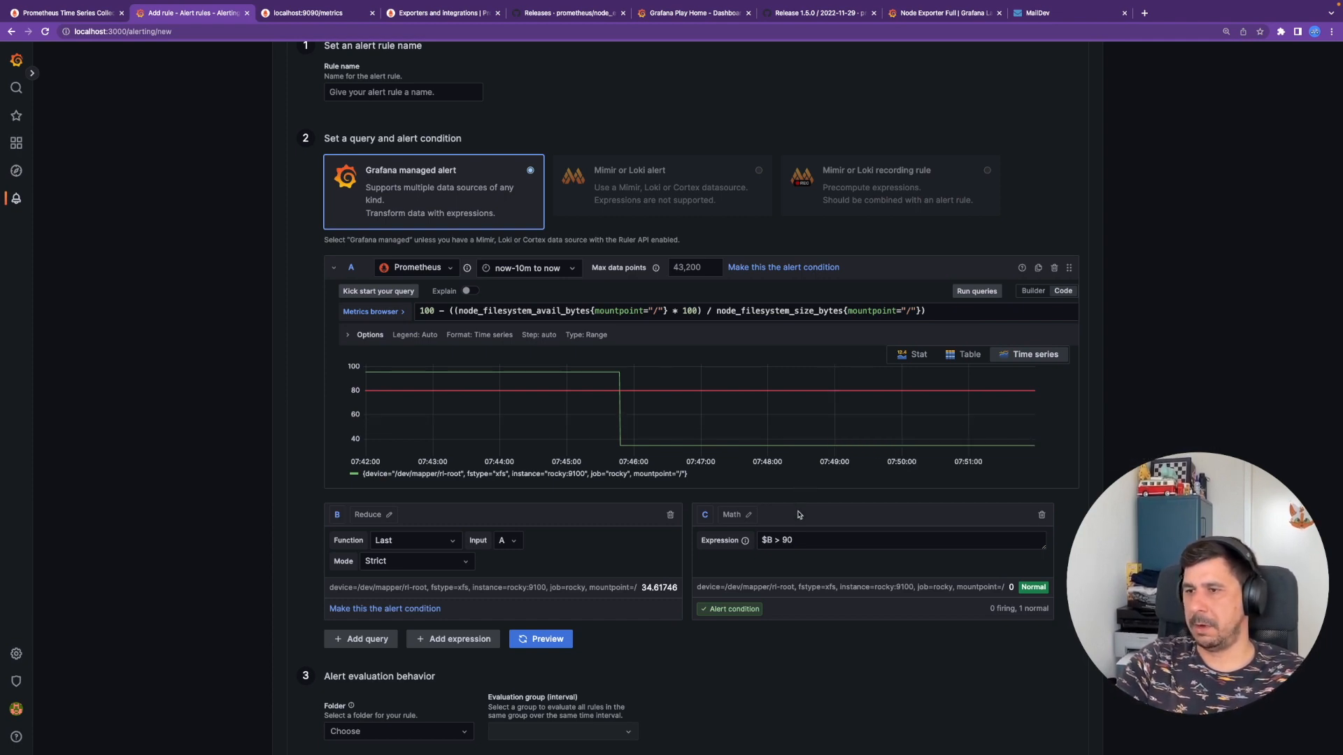
- Create a new folder named Storage for the rule
scroll(801, 507, "down", 1)
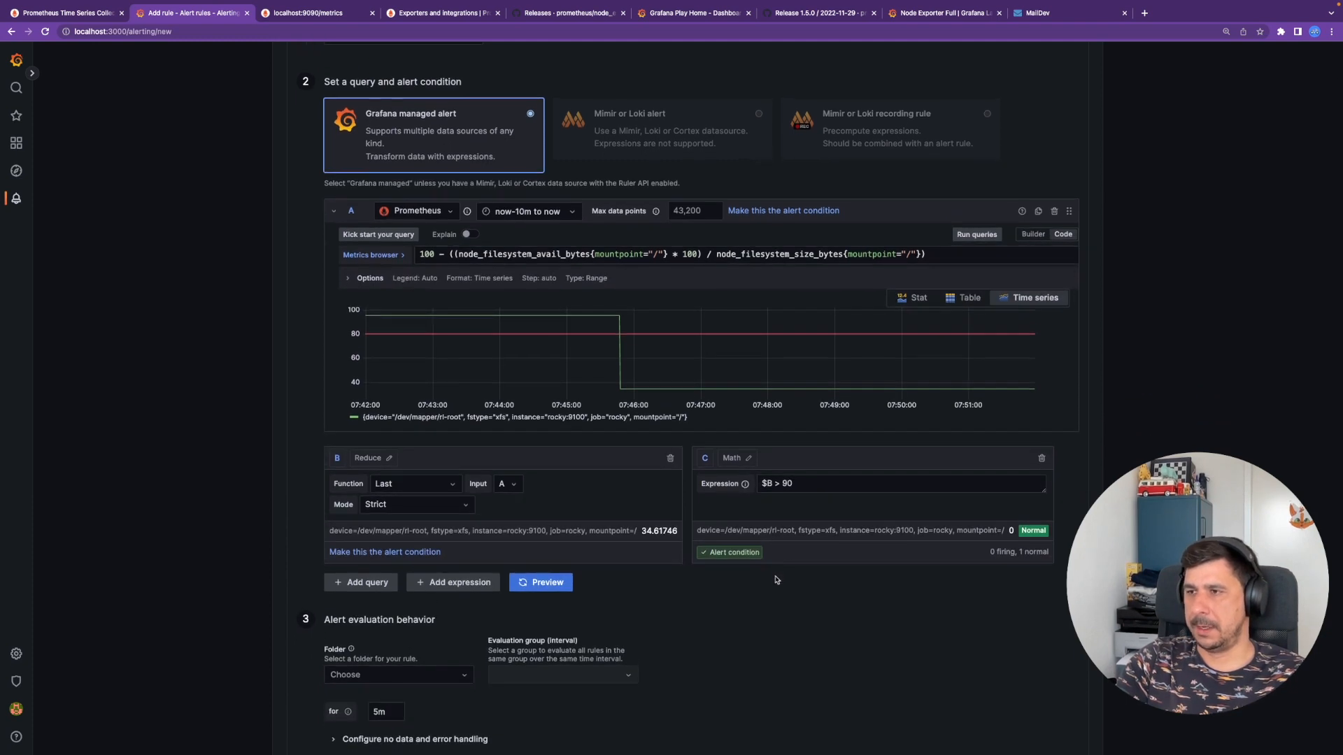
scroll(713, 640, "down", 1)
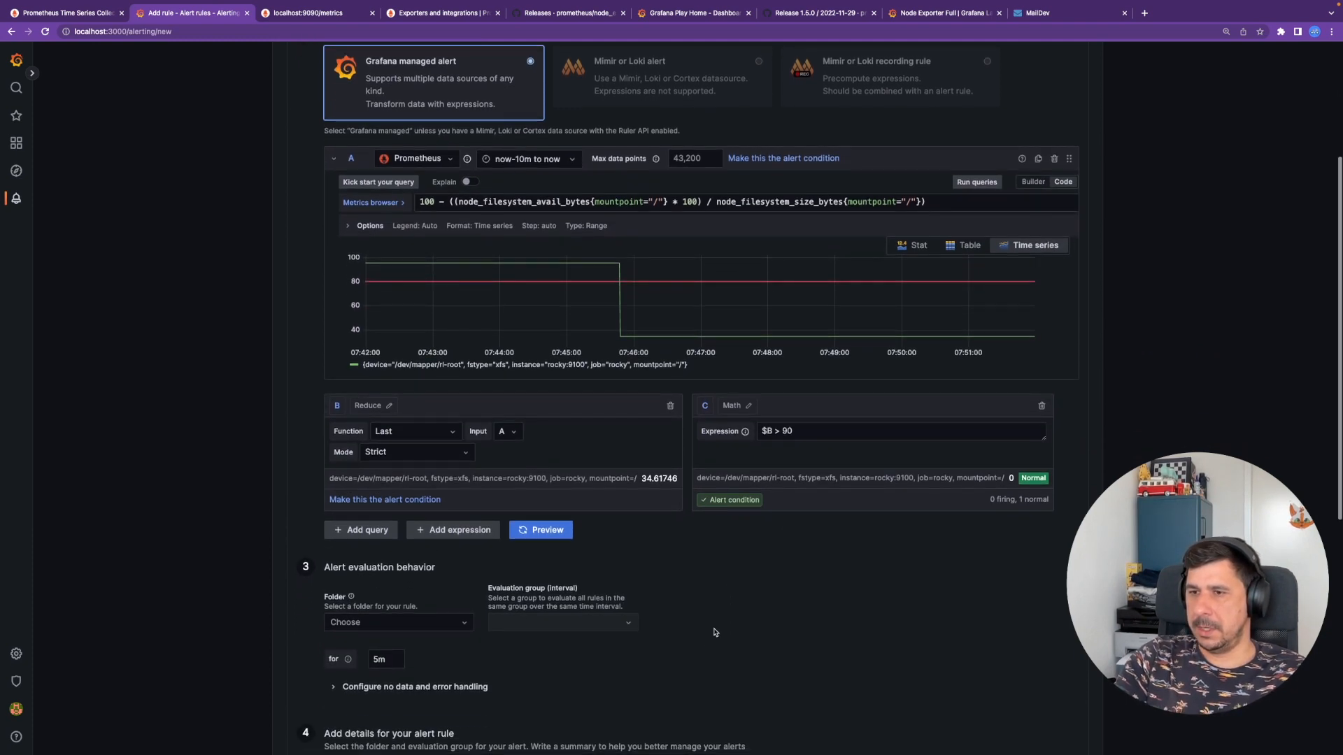
scroll(713, 632, "down", 1)
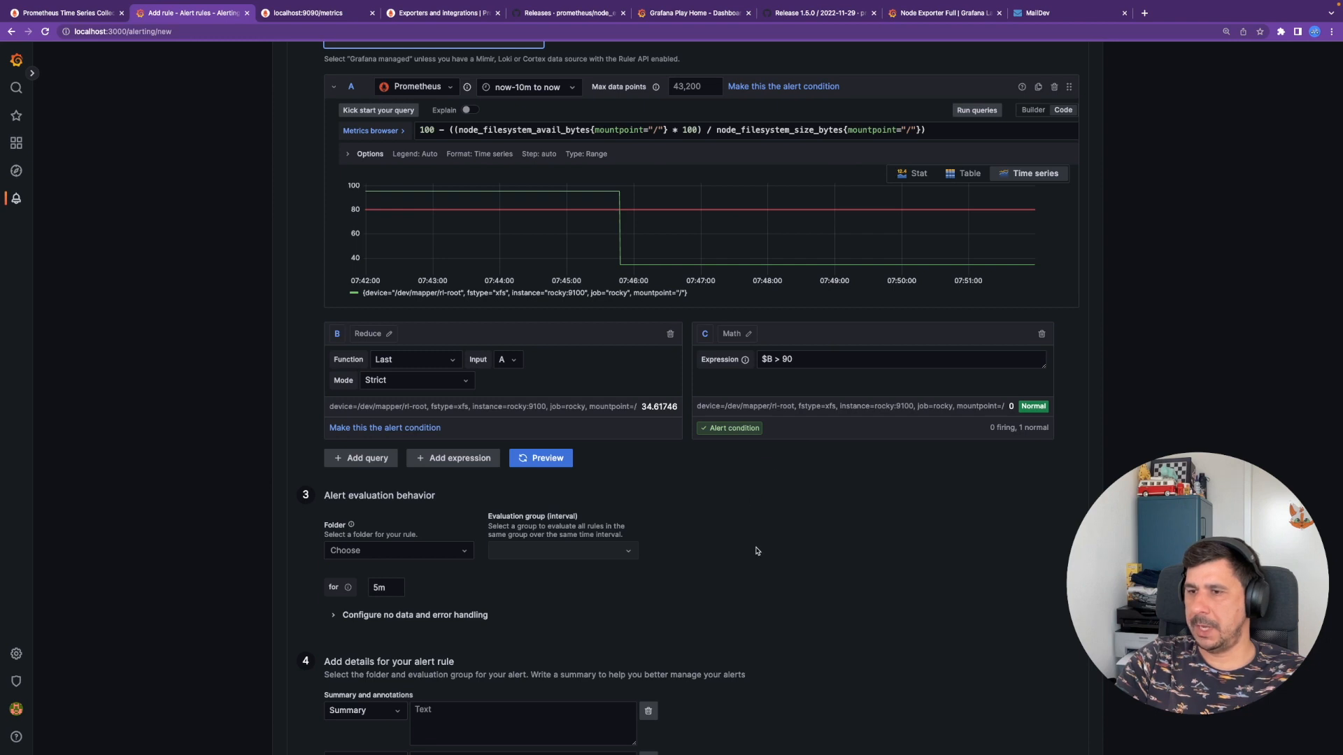
scroll(756, 551, "down", 3)
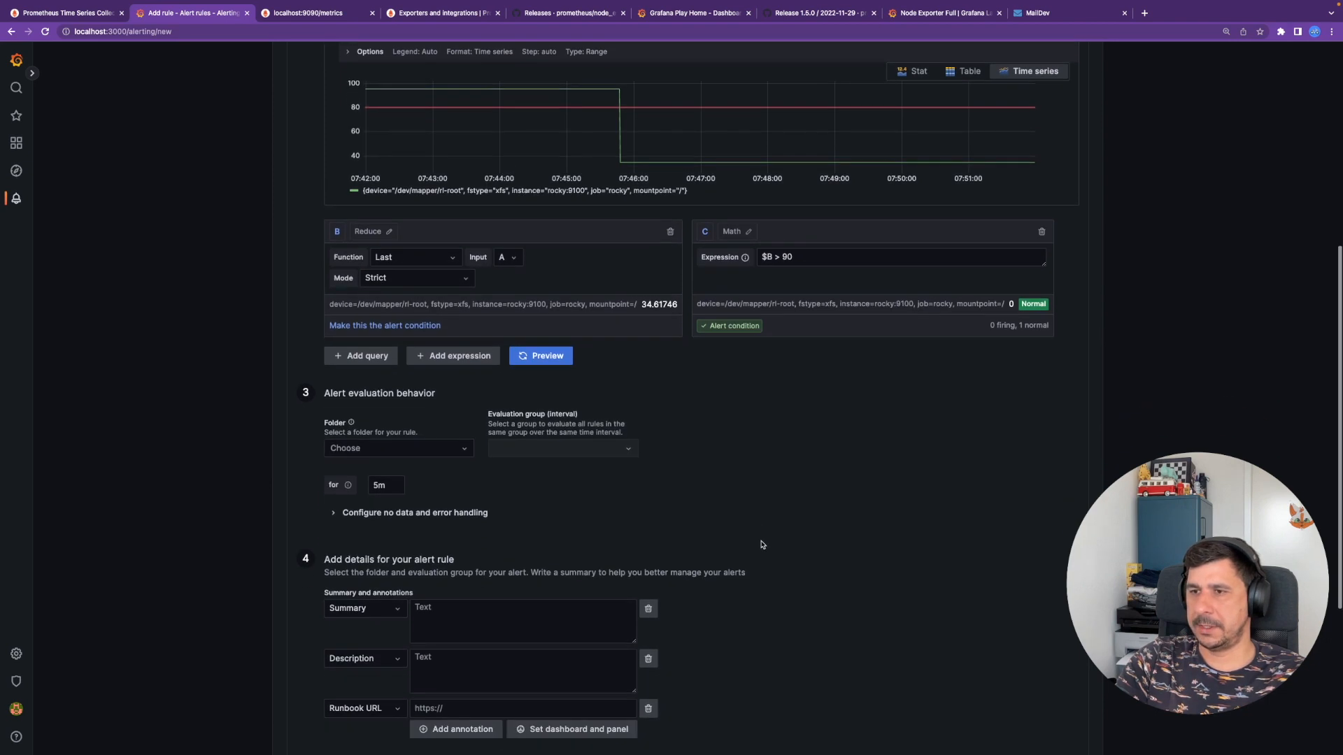
scroll(761, 545, "down", 1)
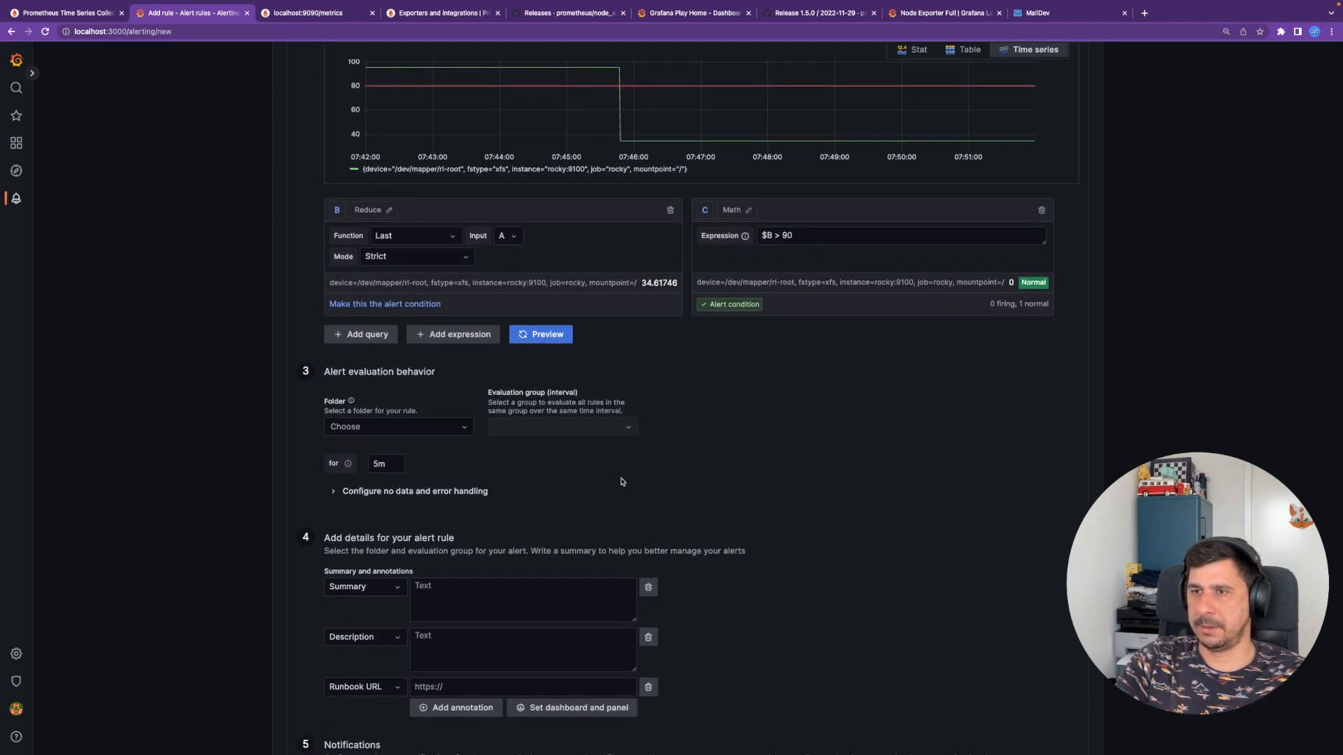
left_click(406, 428)
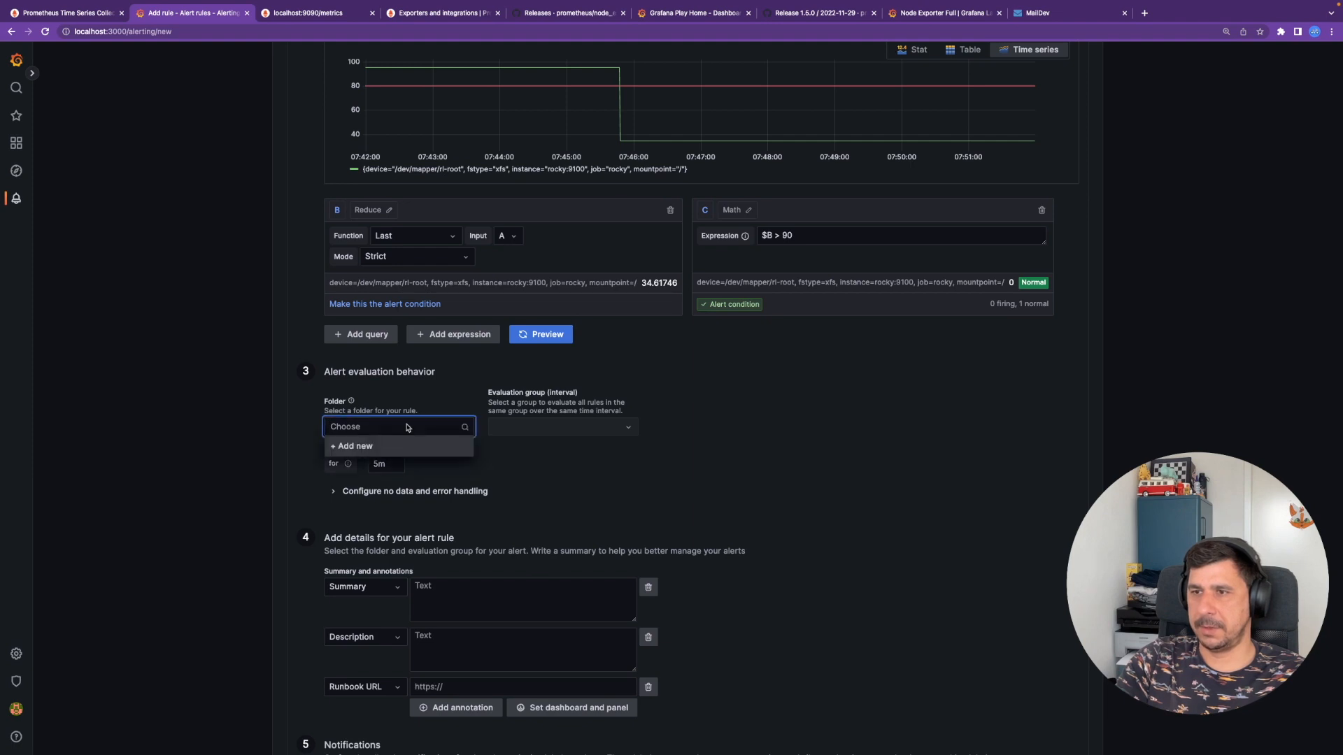
left_click(352, 445)
type("Storage")
key("Return")
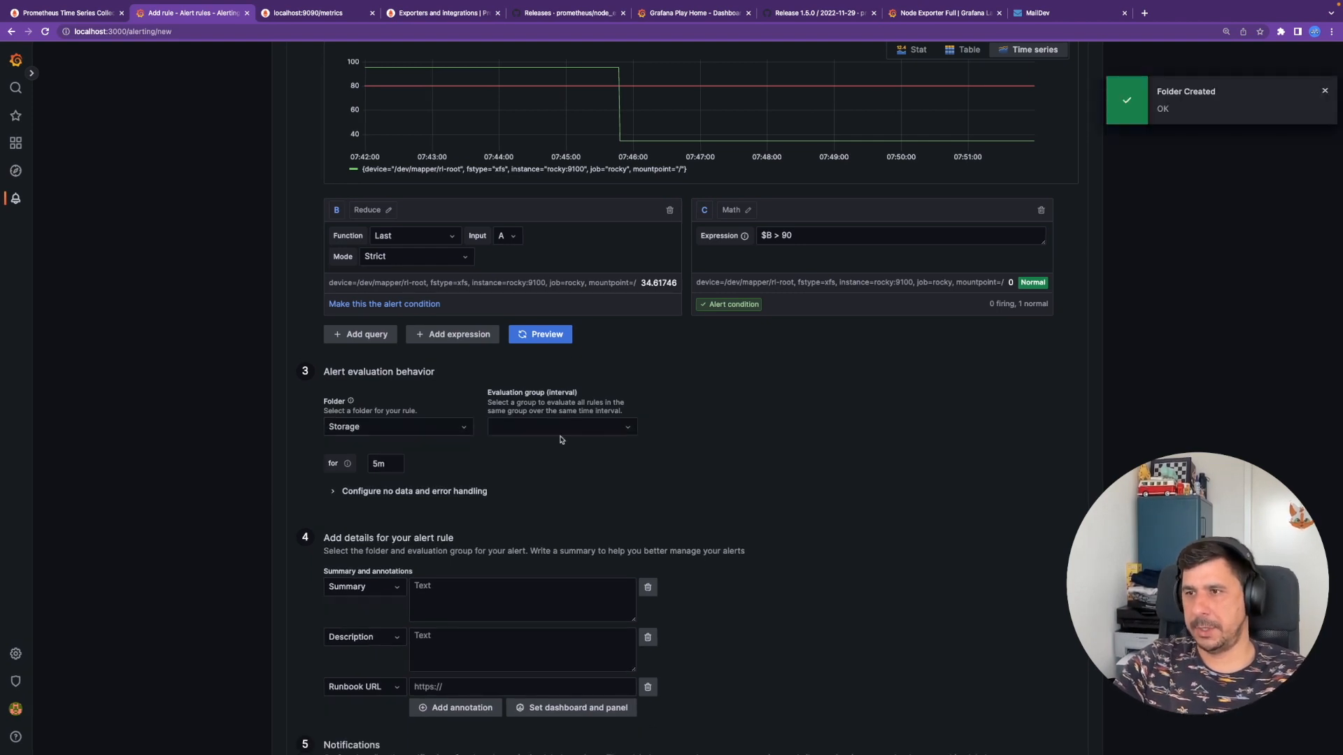
- Expand no-data and error handling and create a new evaluation group named Storage
left_click(562, 428)
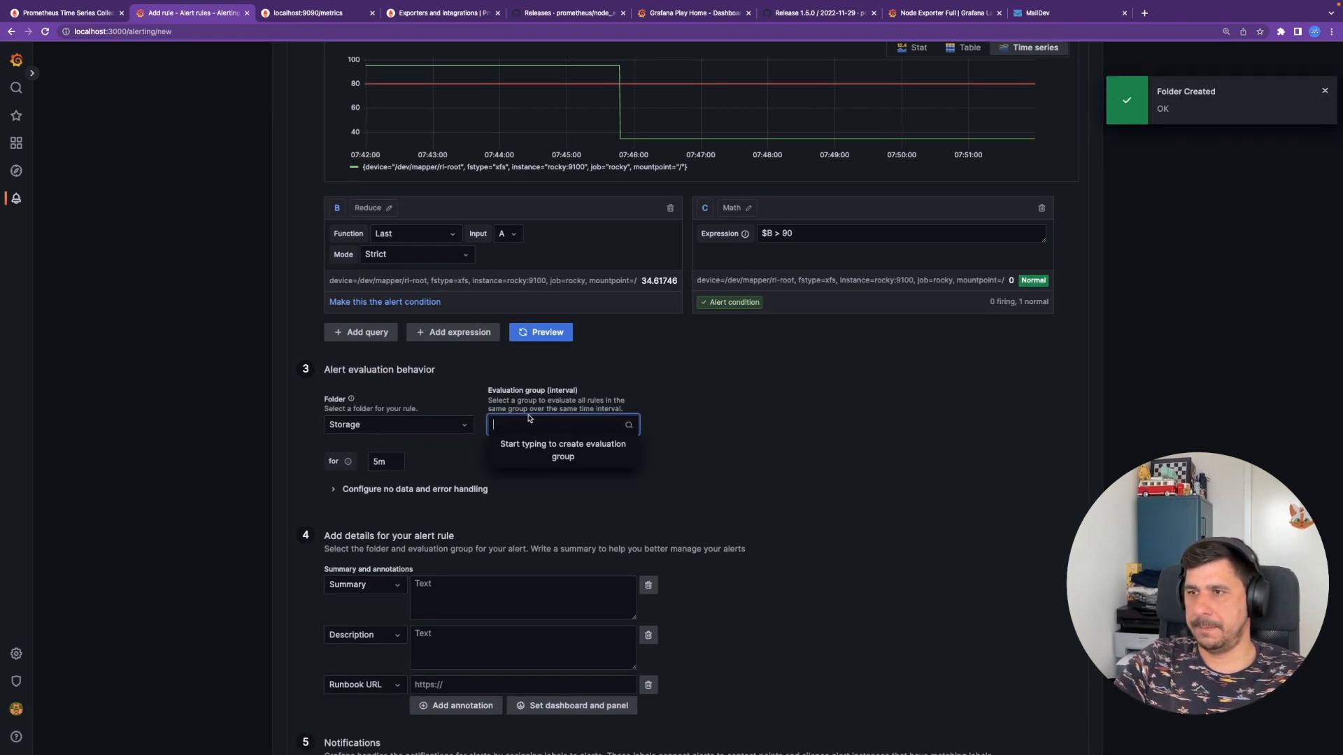
double_click(382, 462)
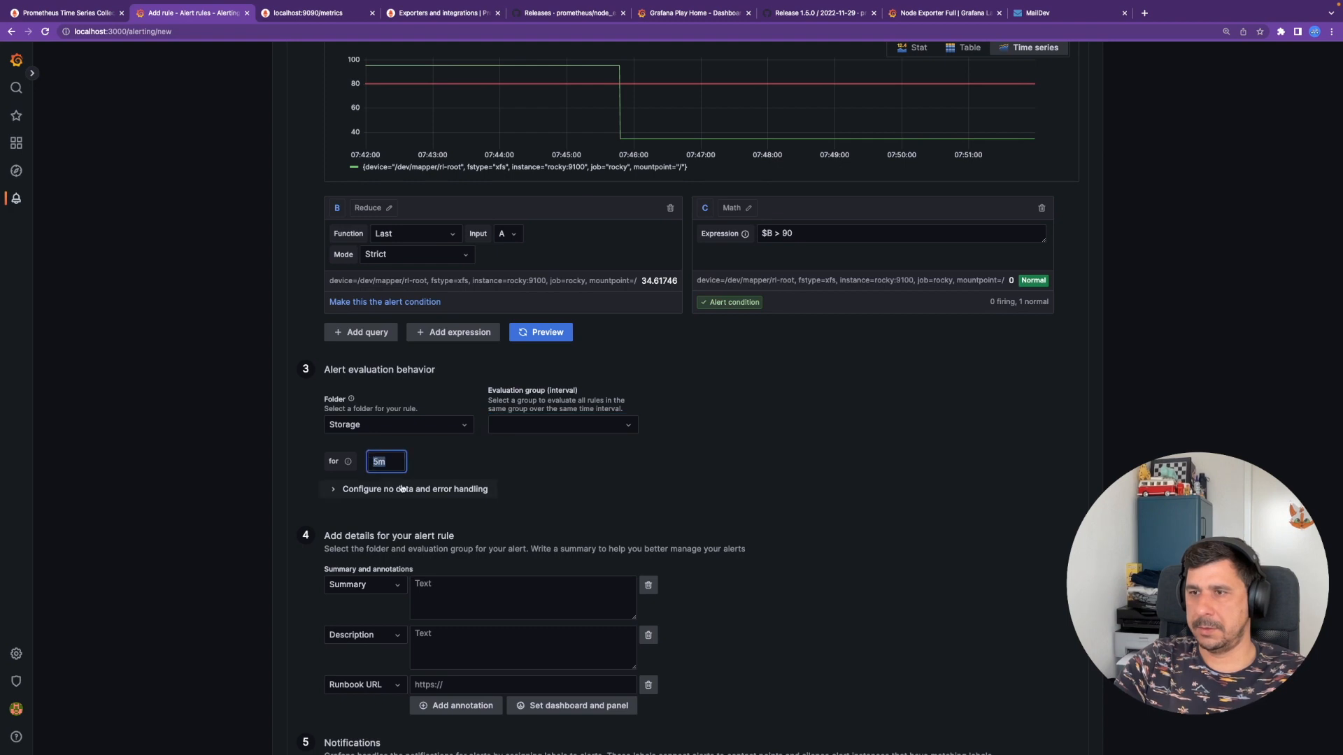
type("10s")
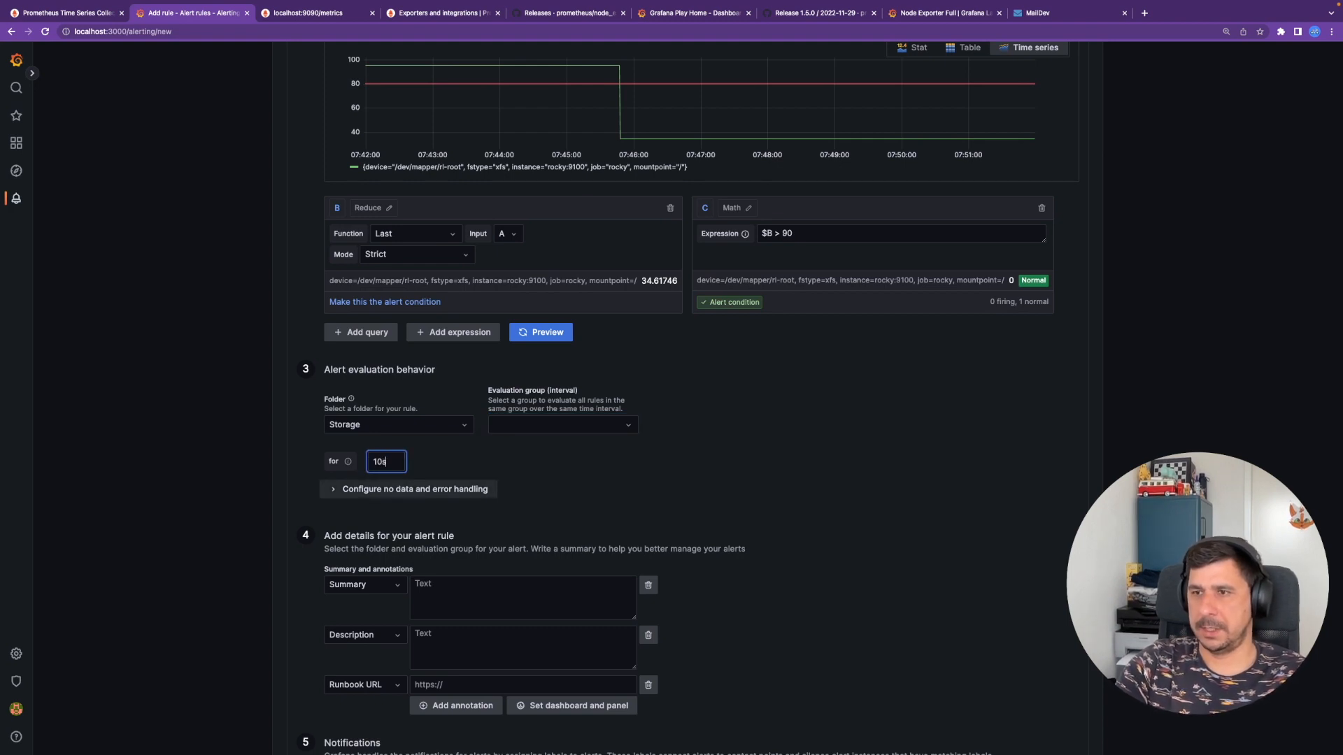
left_click(386, 489)
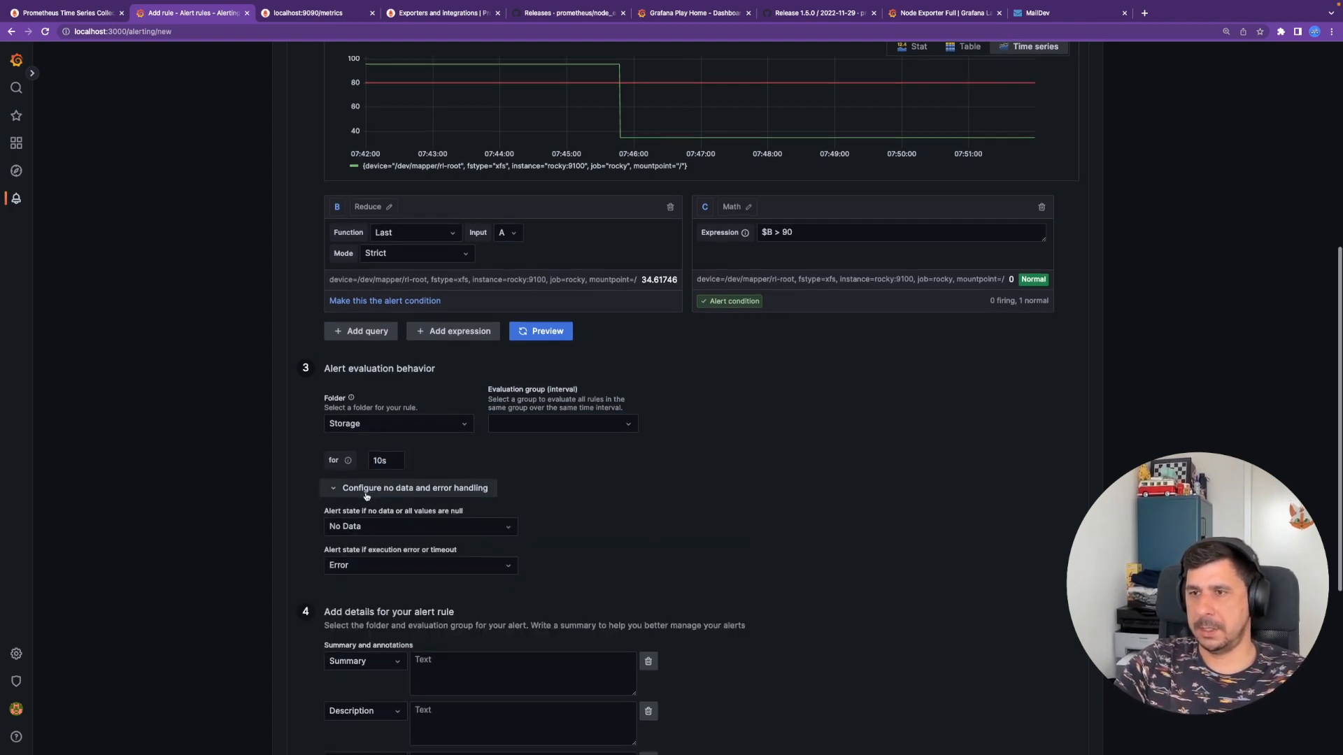
left_click(534, 425)
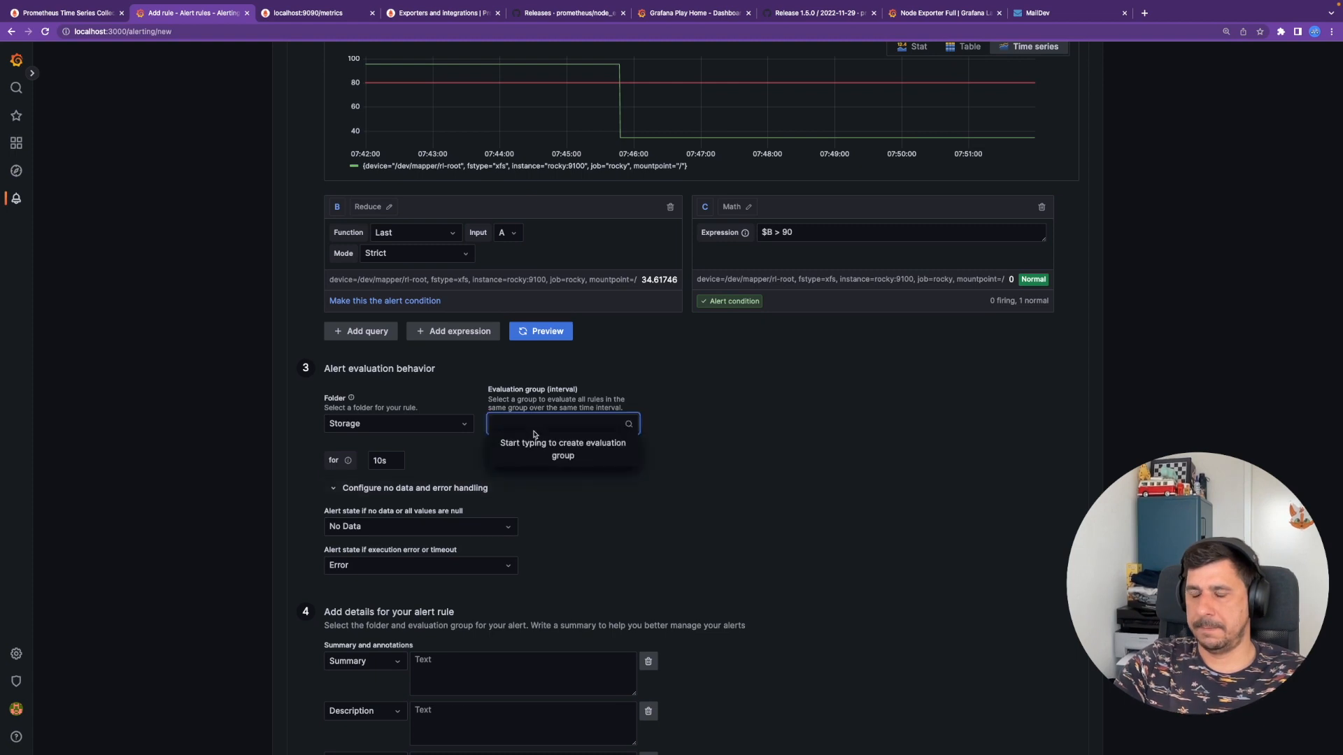
type("Storage")
key("Return")
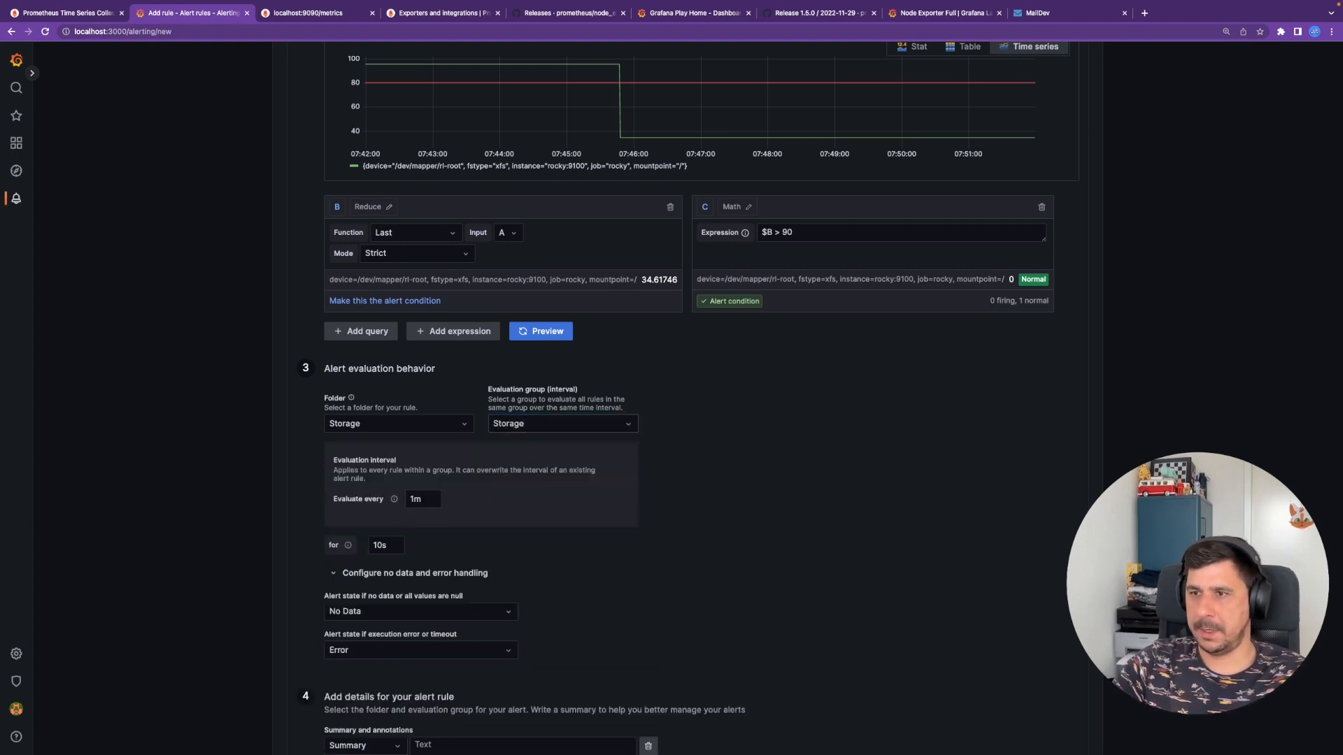
- Set the group to evaluate every 10s with a 20s pending period
double_click(422, 500)
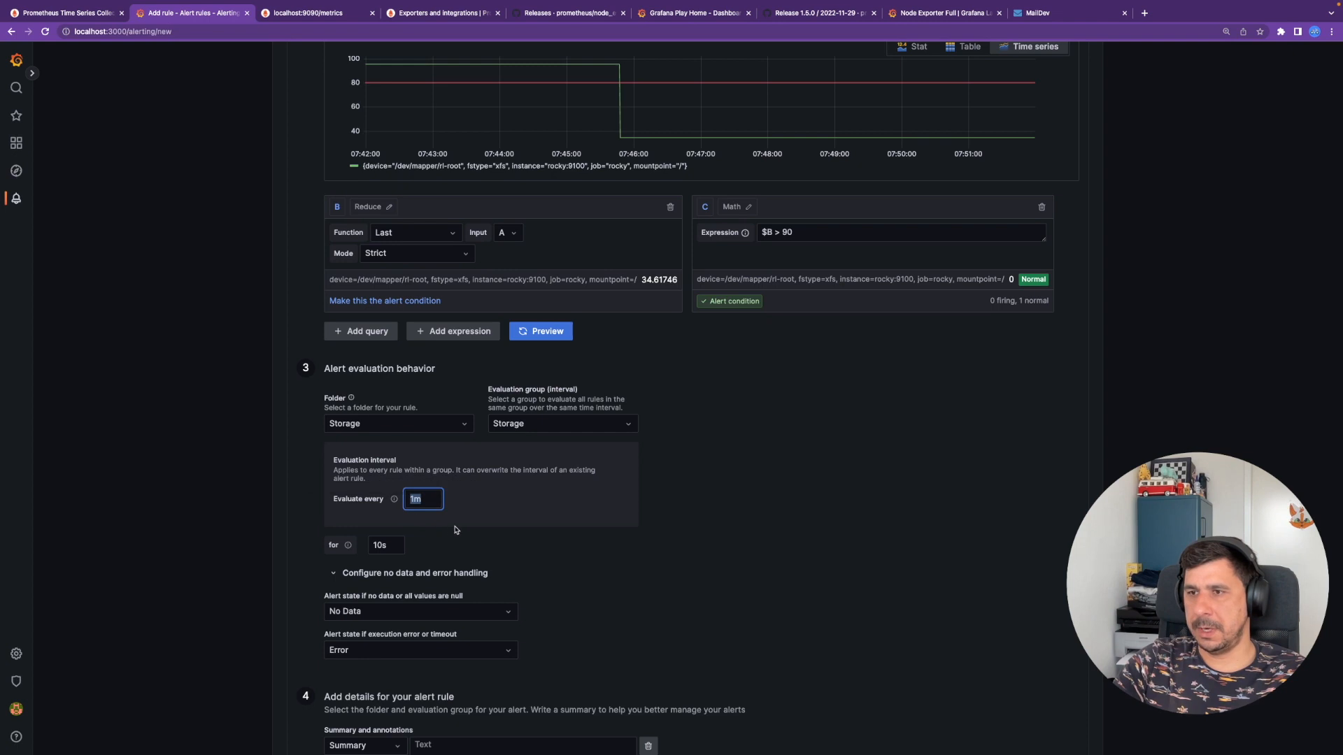
type("10s")
key("Tab")
key("Tab")
type("20s")
key("Tab")
key("shift+Tab")
key("shift+Tab")
key("shift+Tab")
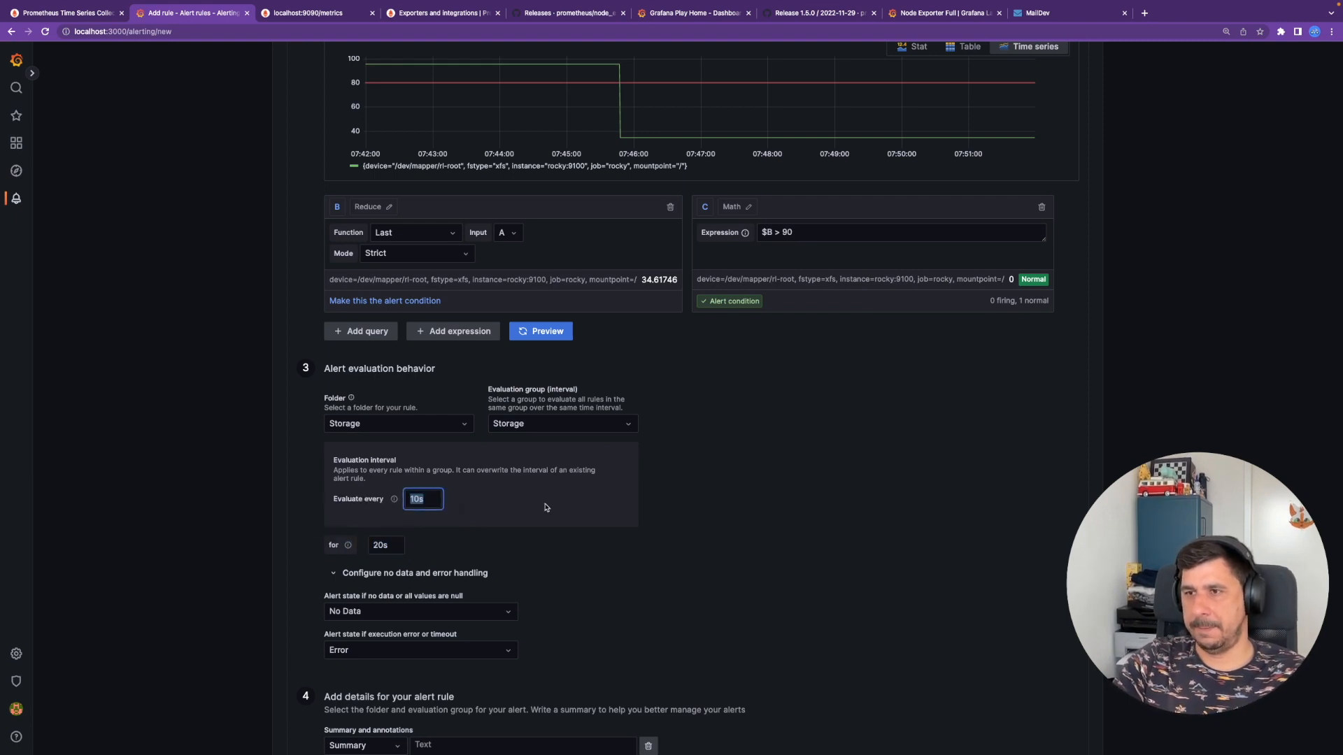
key("Tab")
key("Tab")
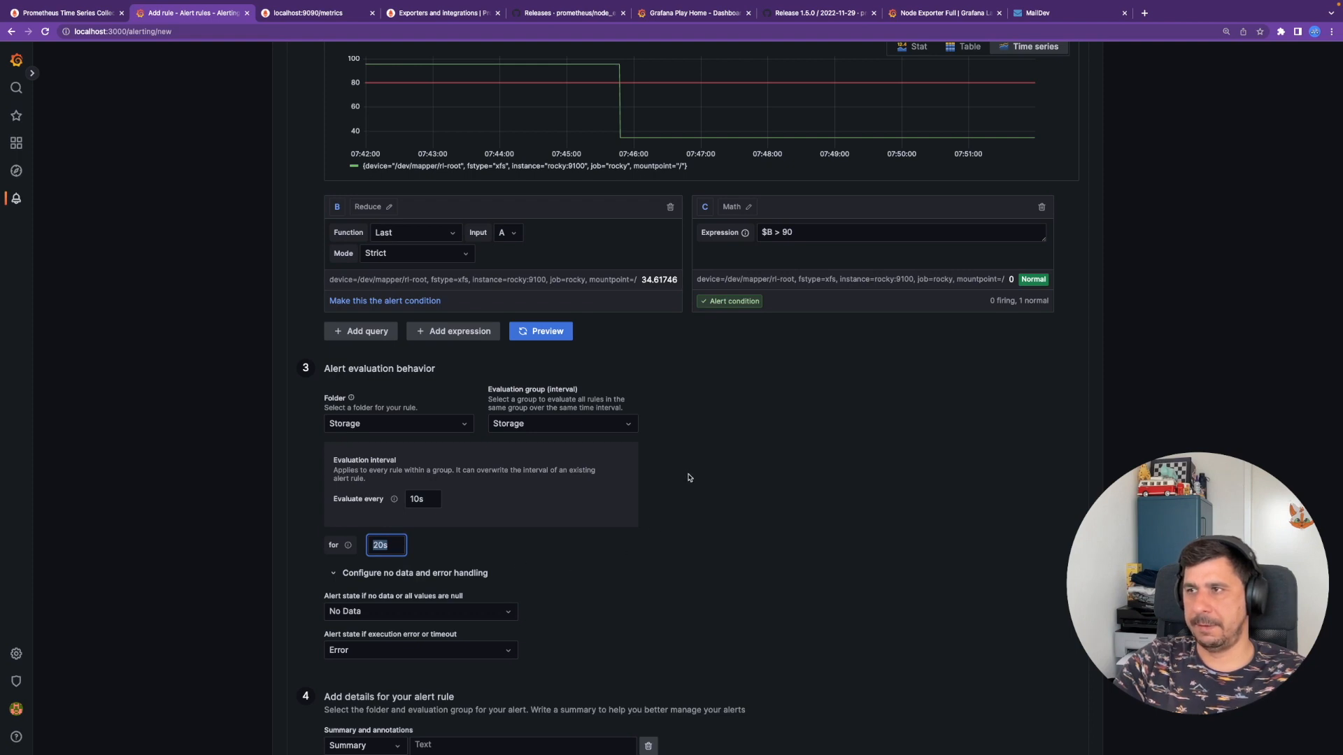
- Enter the Summary 'The disk space left of mount point / is less than 10% {{ labels $B }}'
scroll(680, 521, "down", 3)
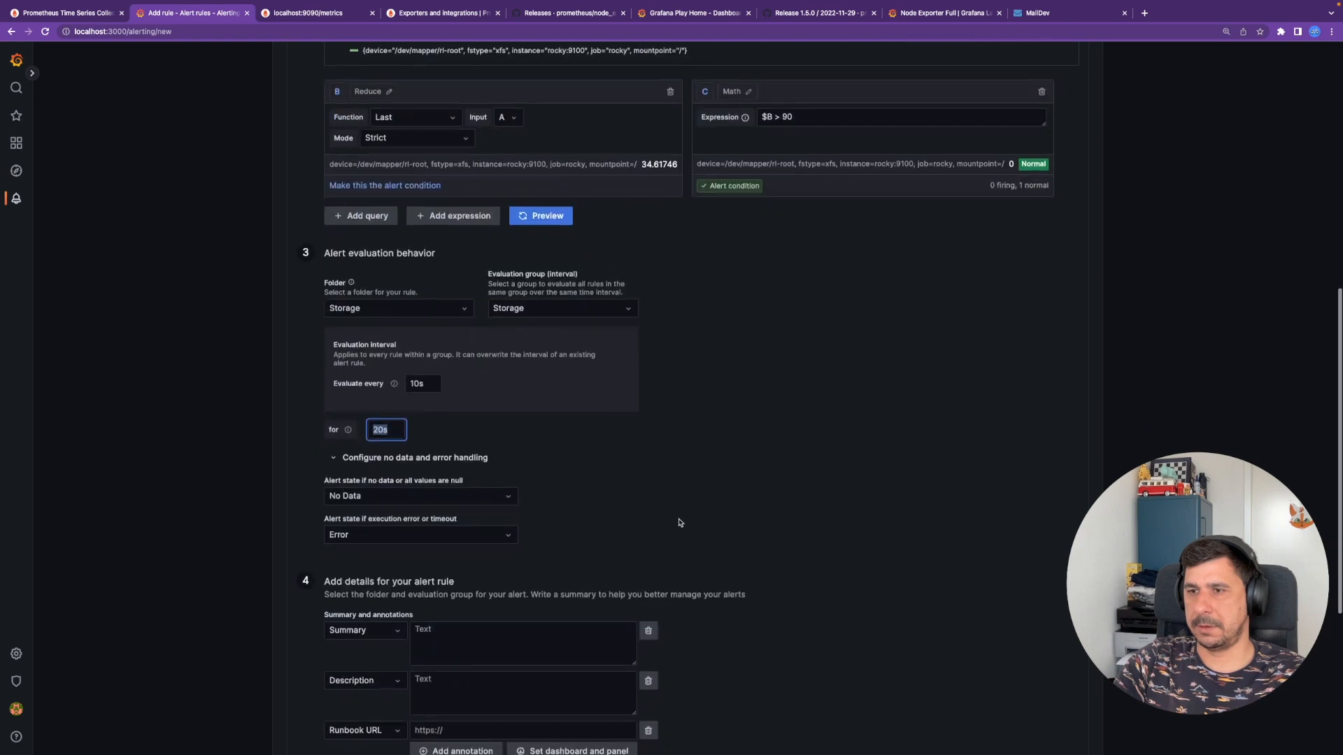
scroll(660, 550, "down", 2)
left_click(525, 561)
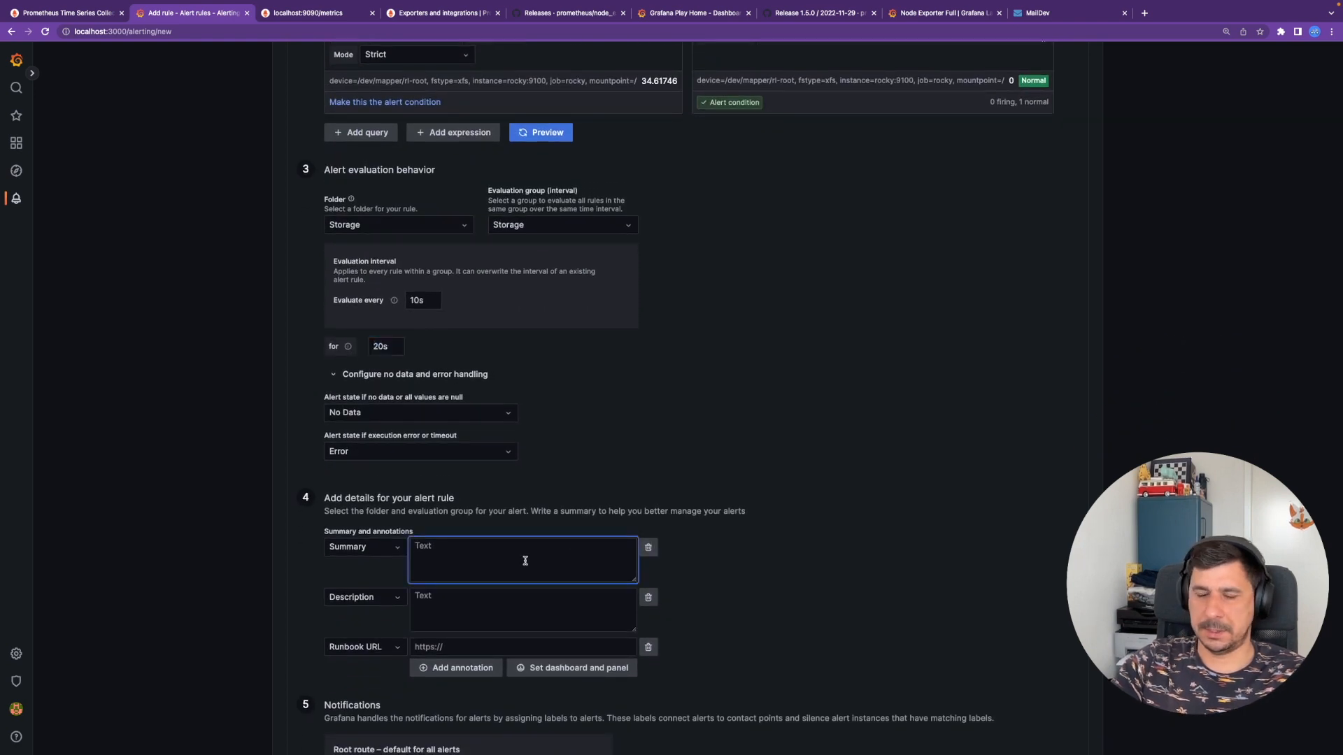
type("The dfisk space left of mount point /")
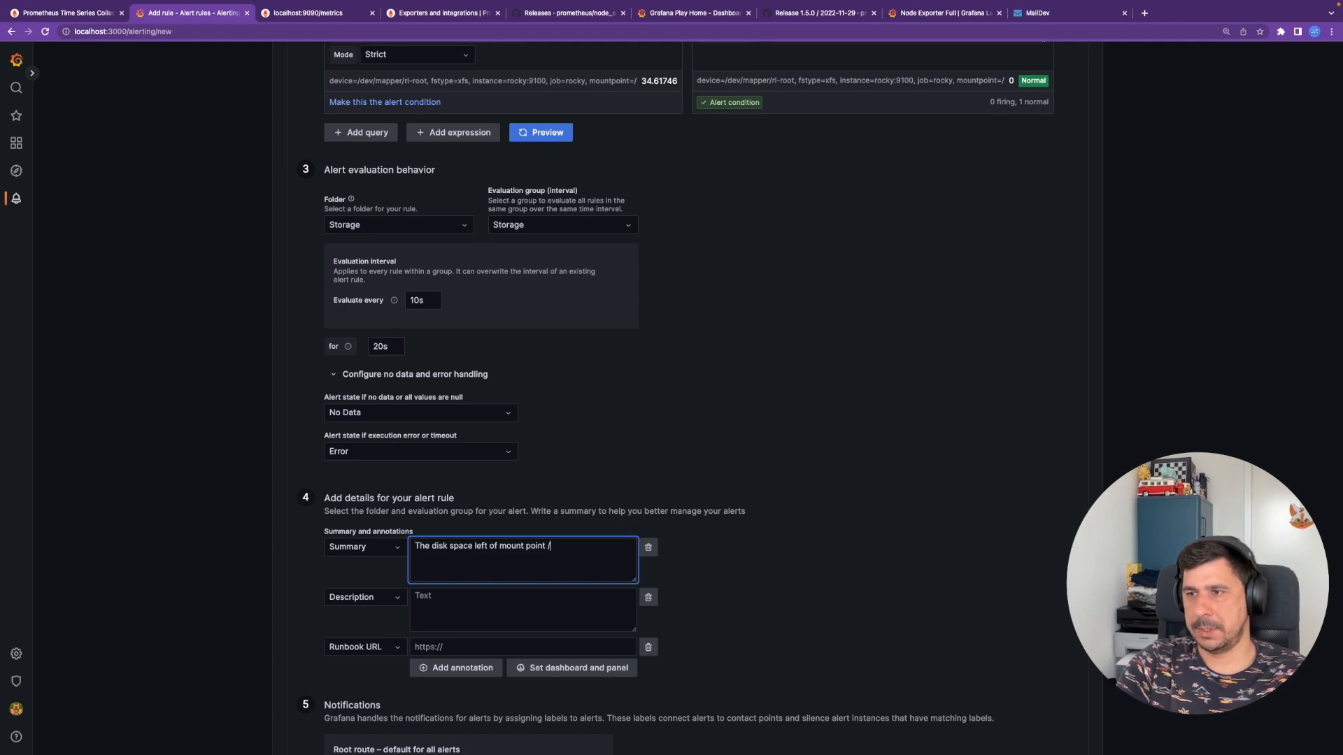
type("s than 90$%")
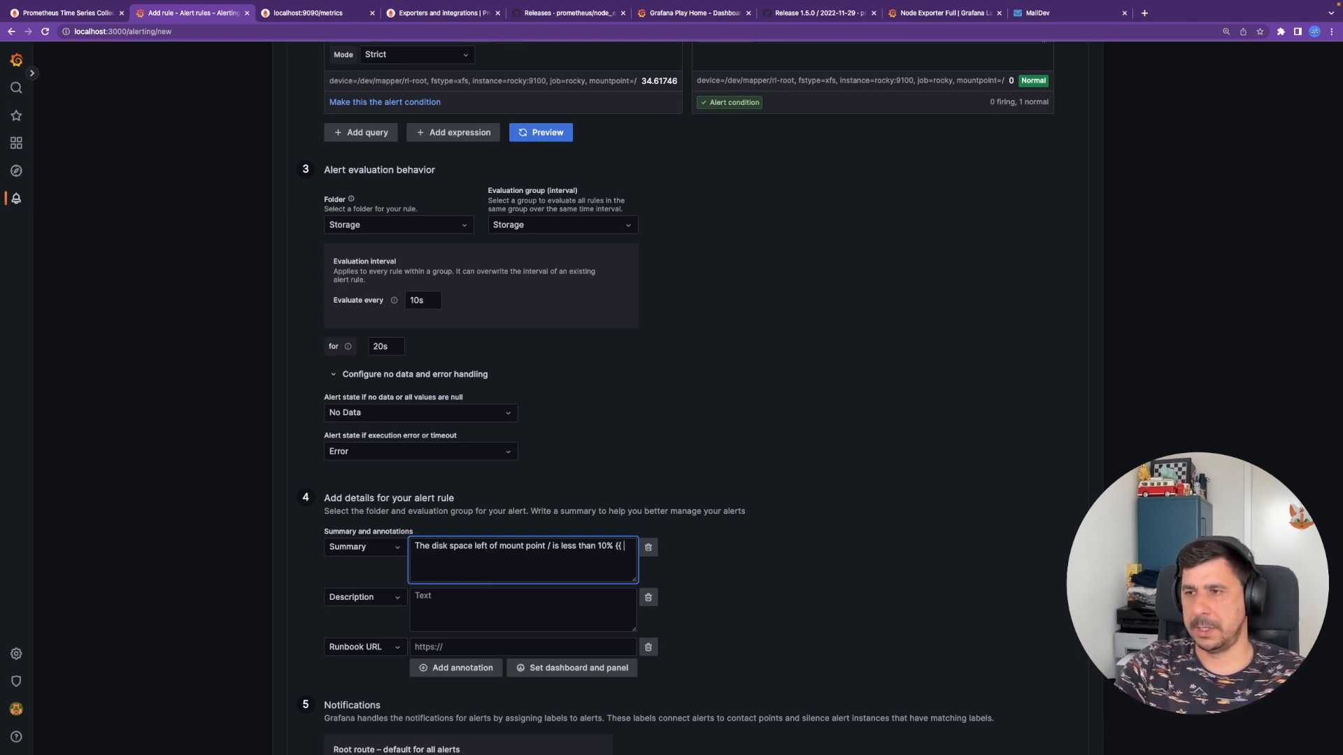
type("labels $B")
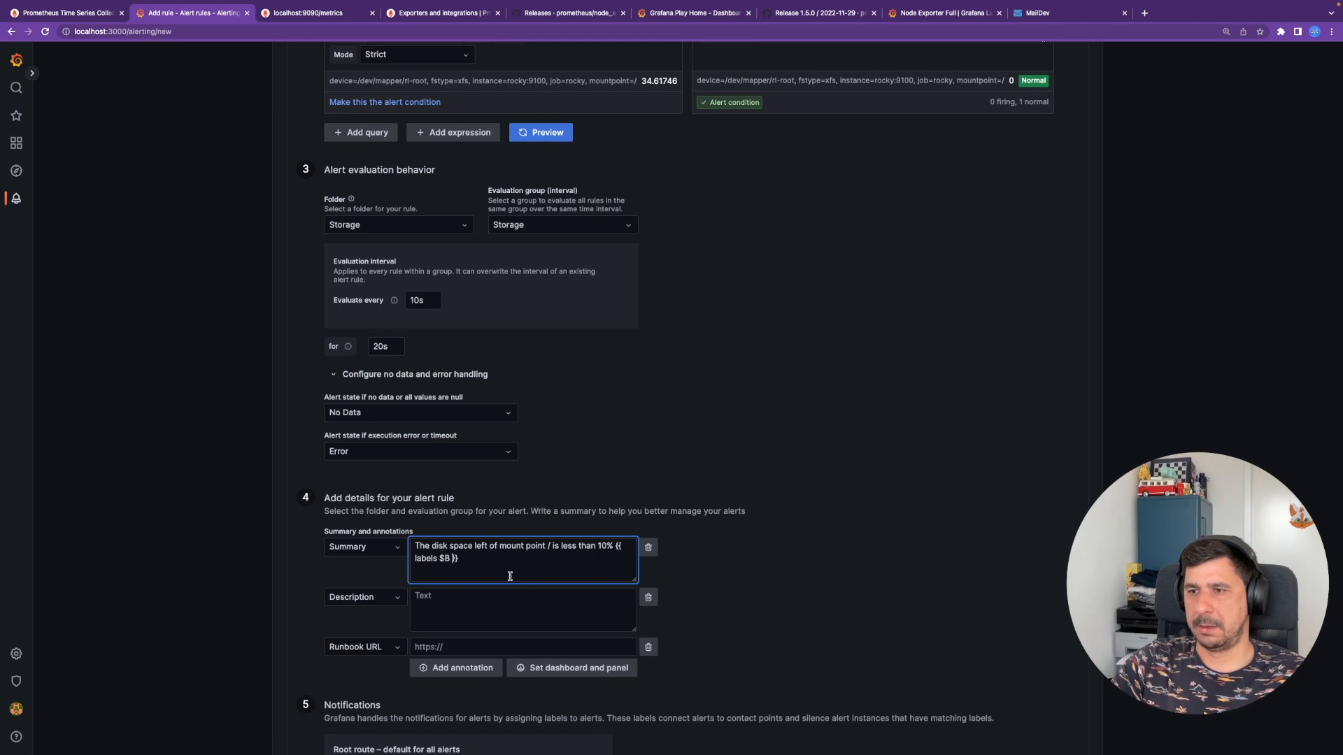
scroll(511, 570, "down", 1)
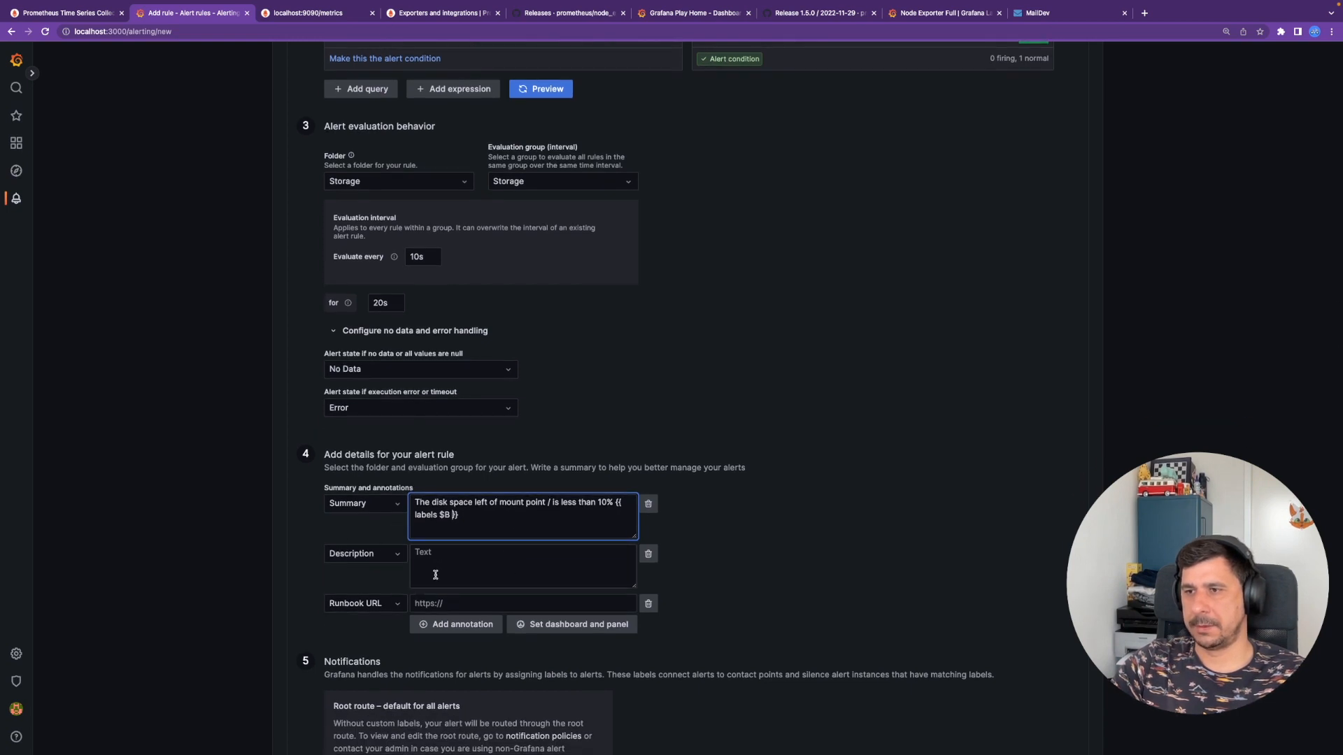
scroll(451, 558, "down", 2)
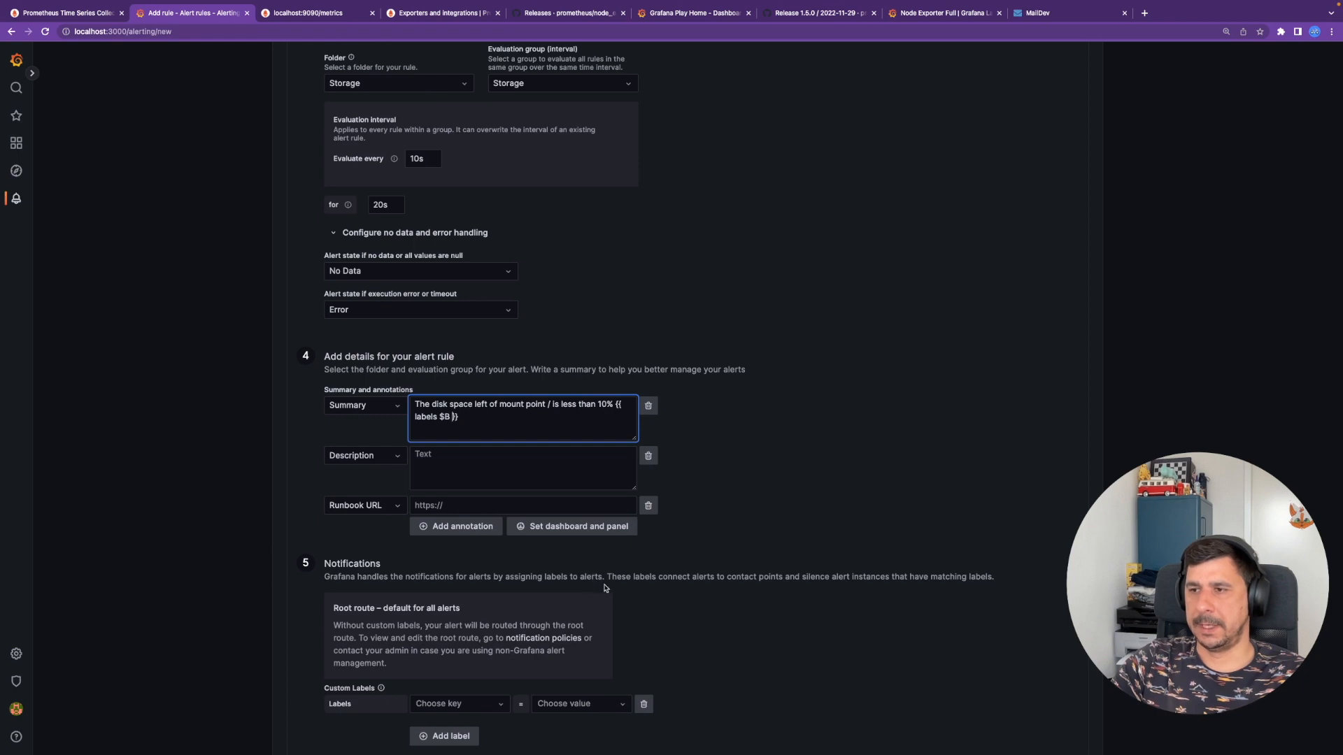
scroll(609, 591, "down", 1)
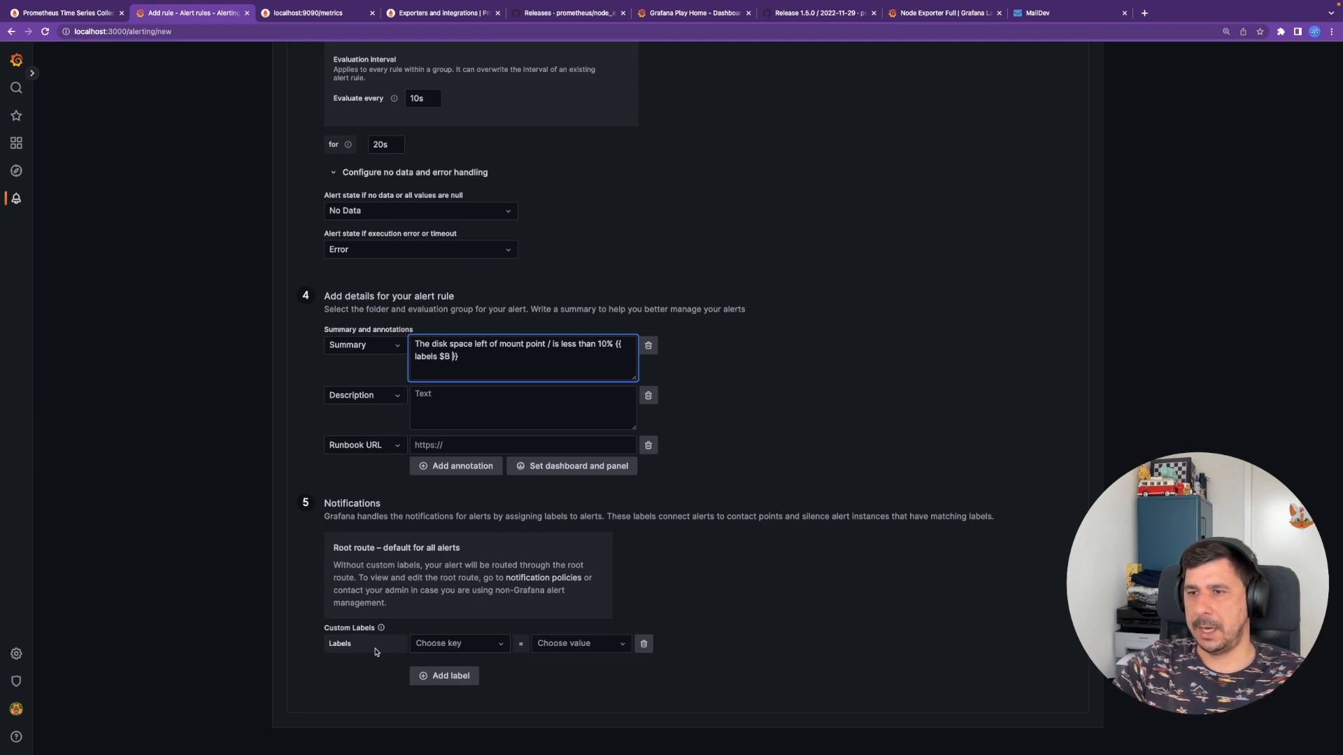
- Add the custom label team with value ops
scroll(393, 565, "down", 1)
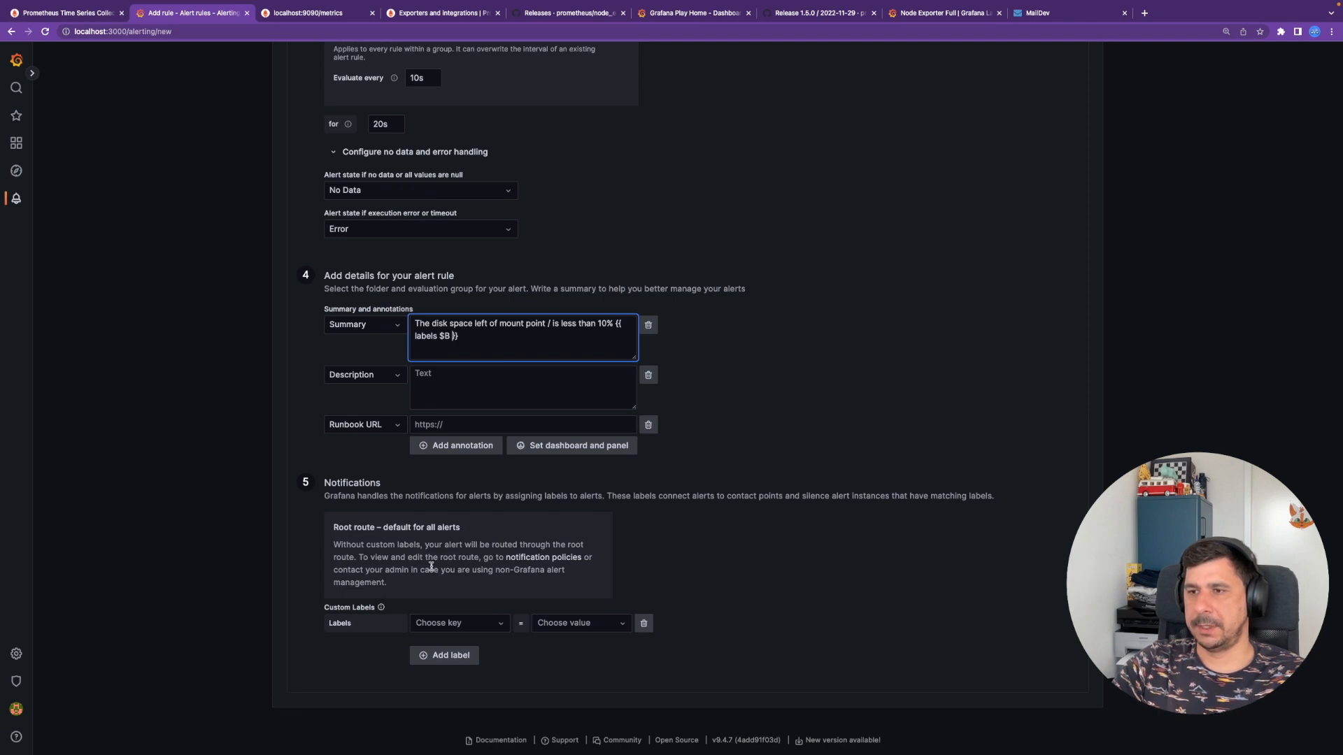
left_click(455, 624)
type("team")
key("Return")
left_click(572, 637)
left_click(572, 633)
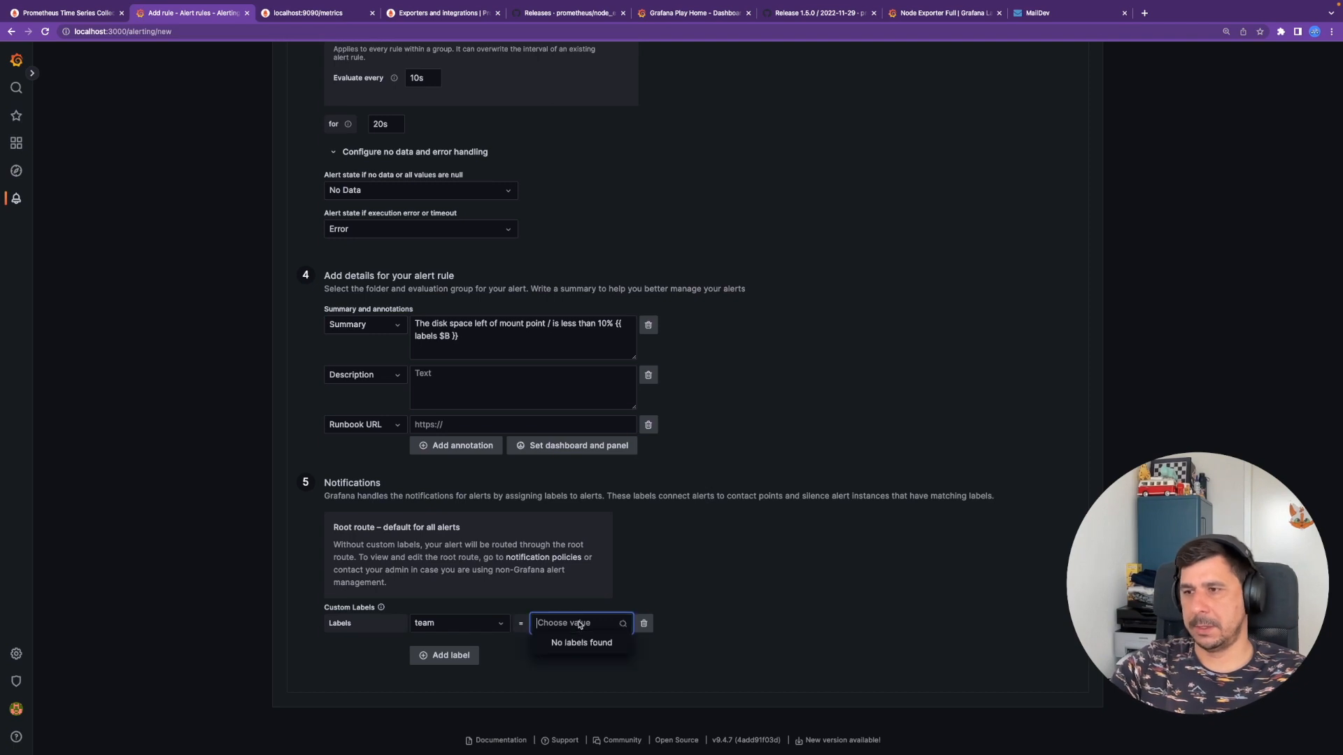
type("opera")
key("BackSpace")
key("BackSpace")
key("BackSpace")
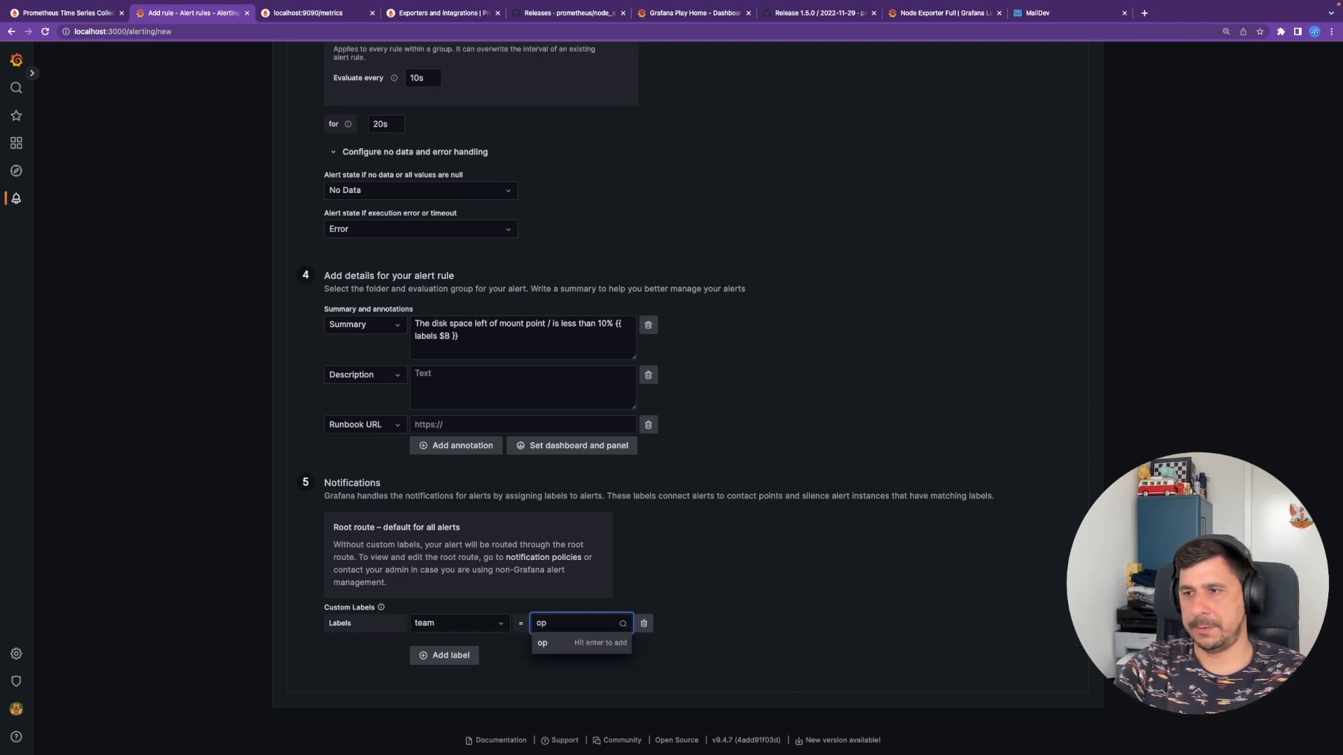
key("BackSpace")
type("ps")
key("BackSpace")
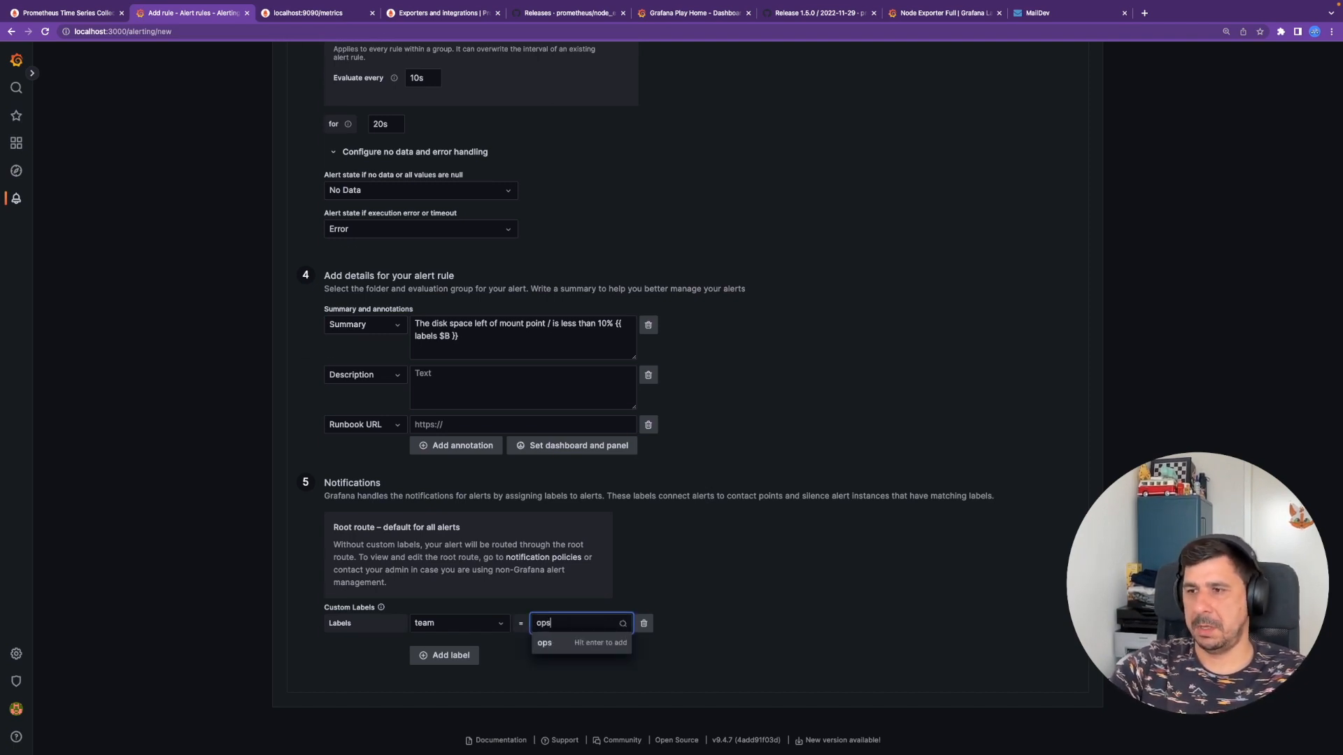
type("s")
key("Return")
- Add a second custom label purpose with value demo
left_click(451, 655)
left_click(462, 658)
type("d")
key("BackSpace")
type("purposae")
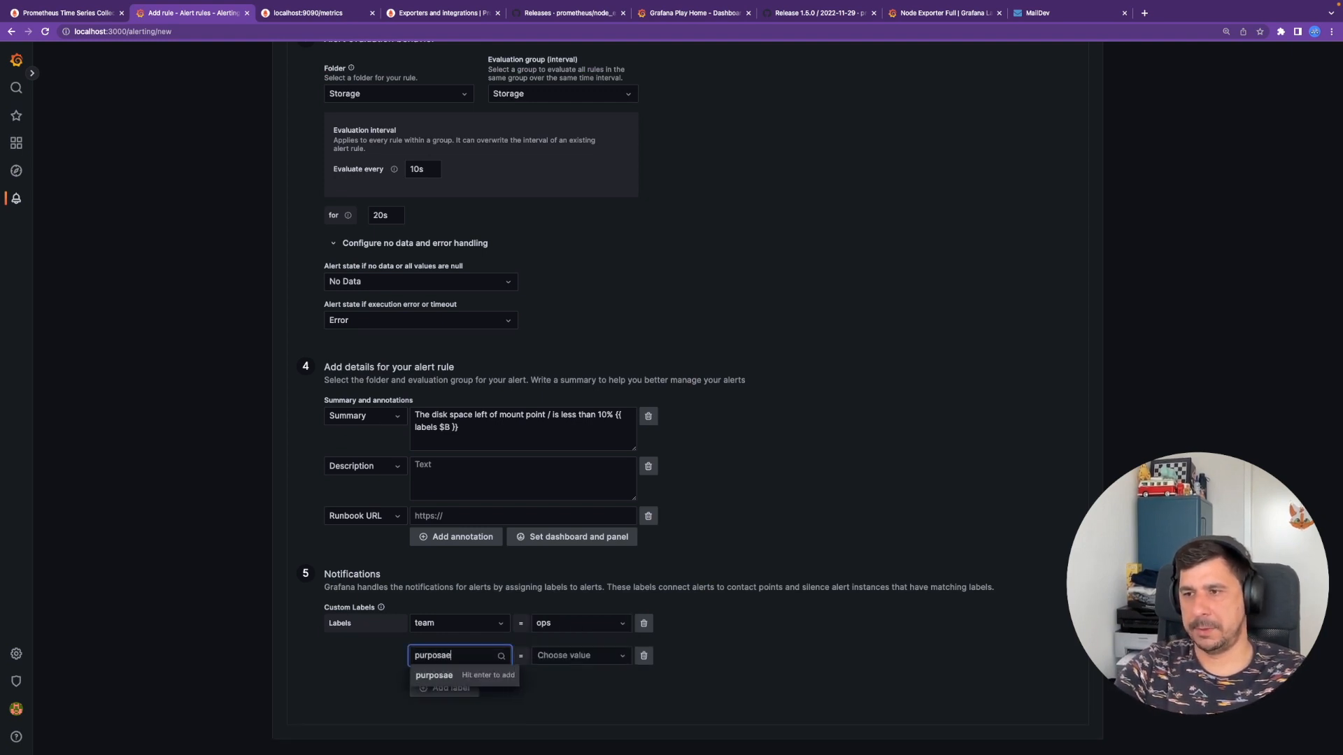
key("Return")
key("Tab")
key("shift+Tab")
type("pur")
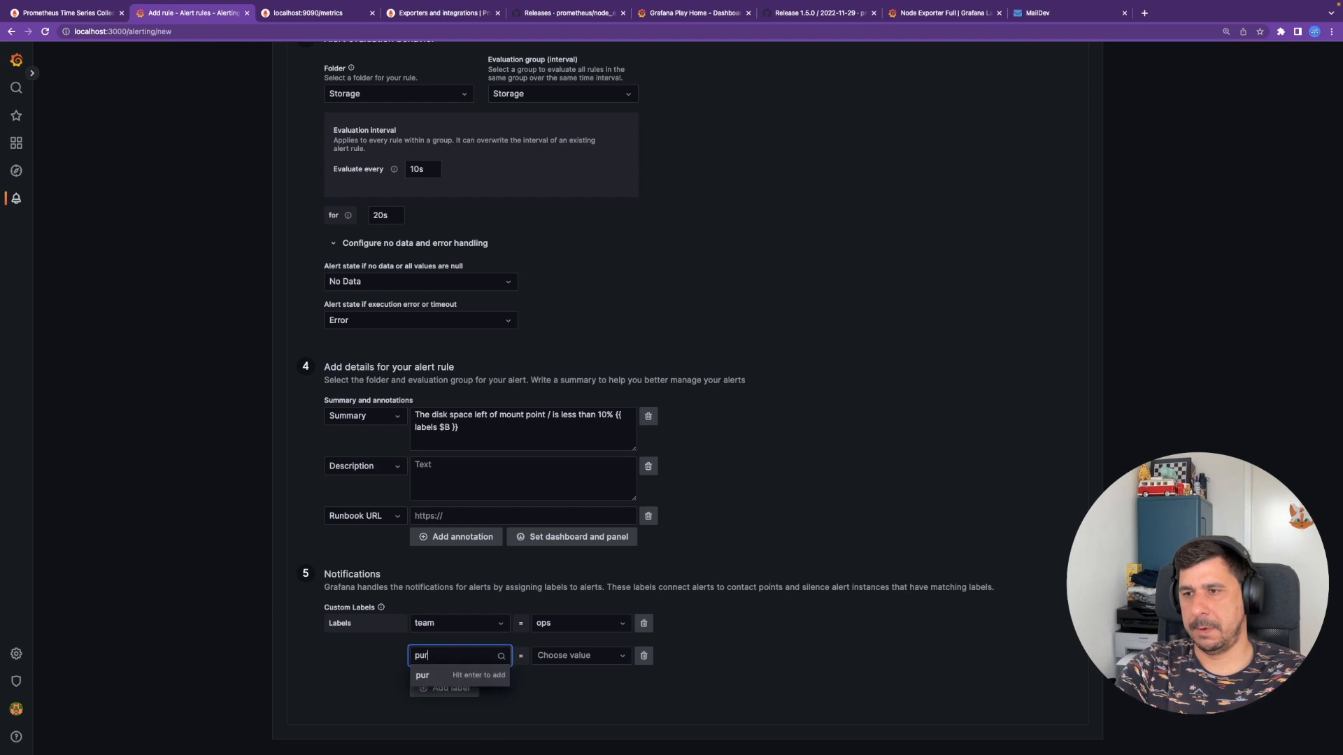
type("pose")
key("Return")
key("Tab")
type("demo")
key("Return")
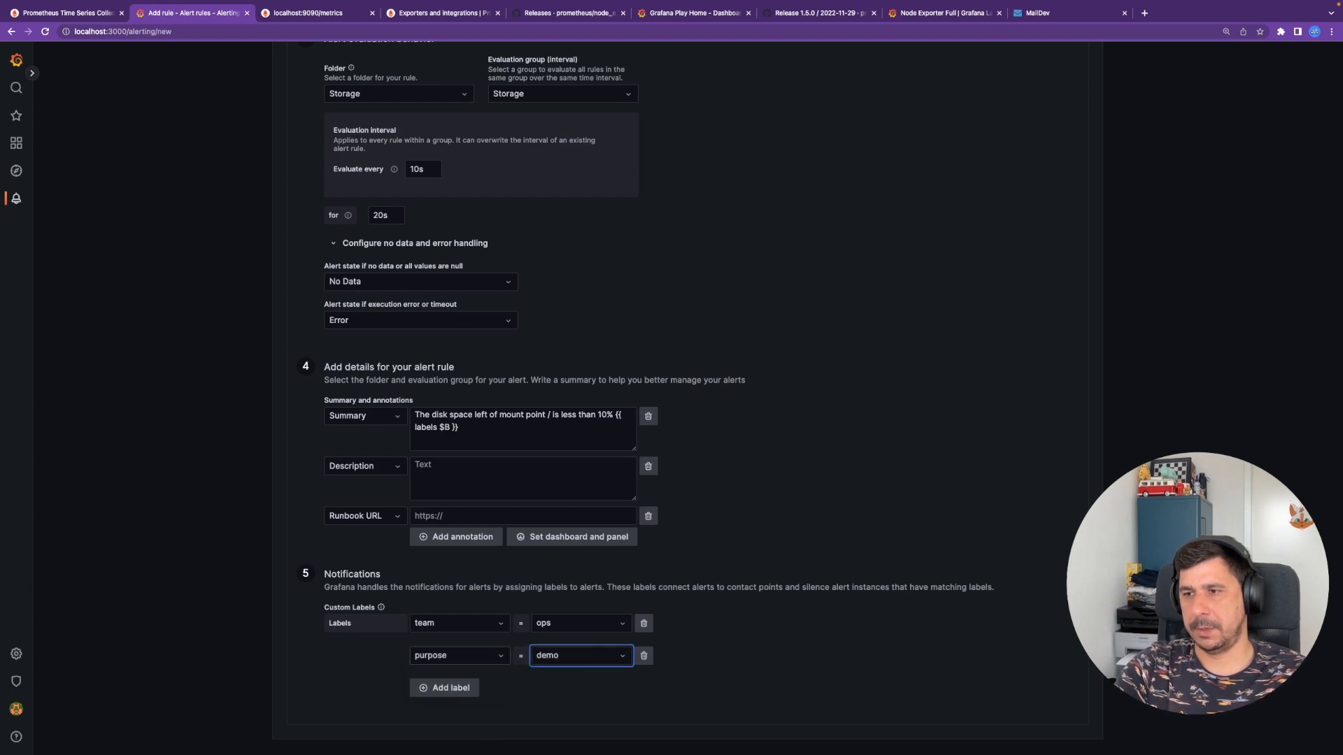
scroll(750, 632, "down", 1)
scroll(753, 622, "up", 3)
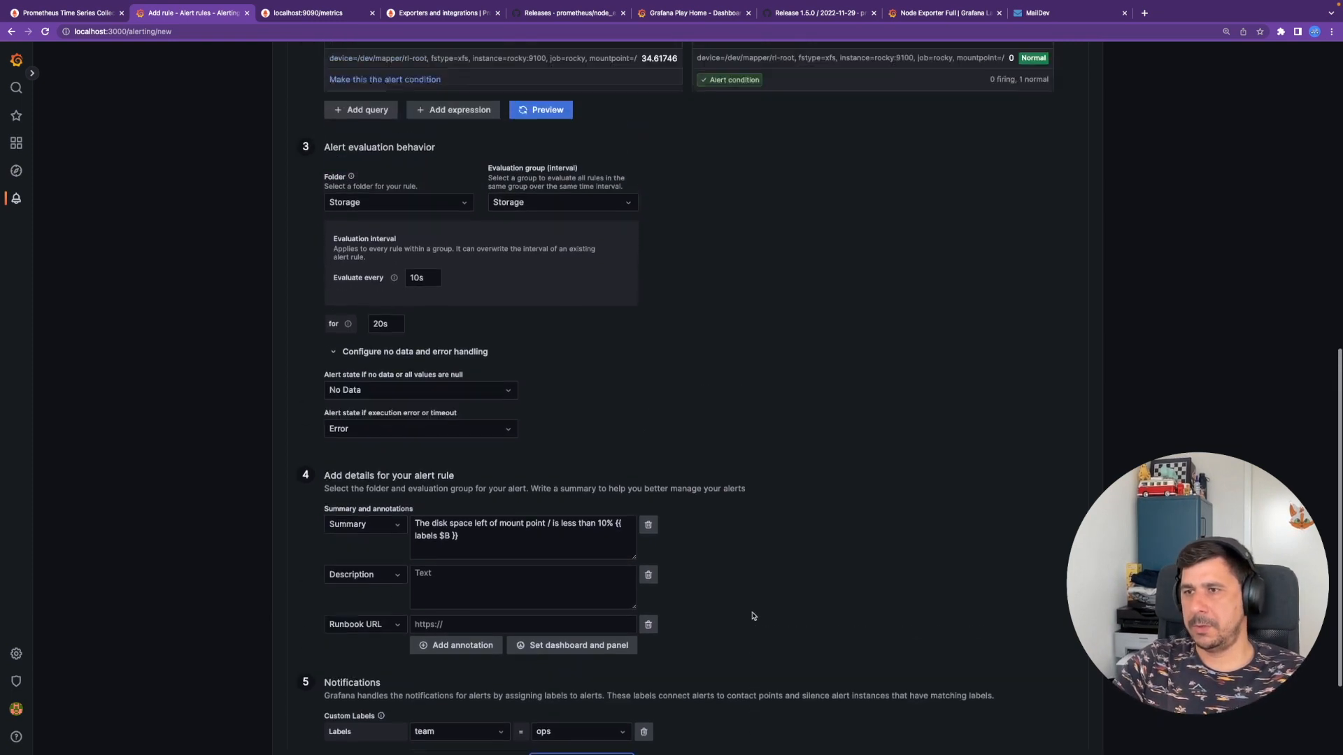
scroll(753, 616, "down", 1)
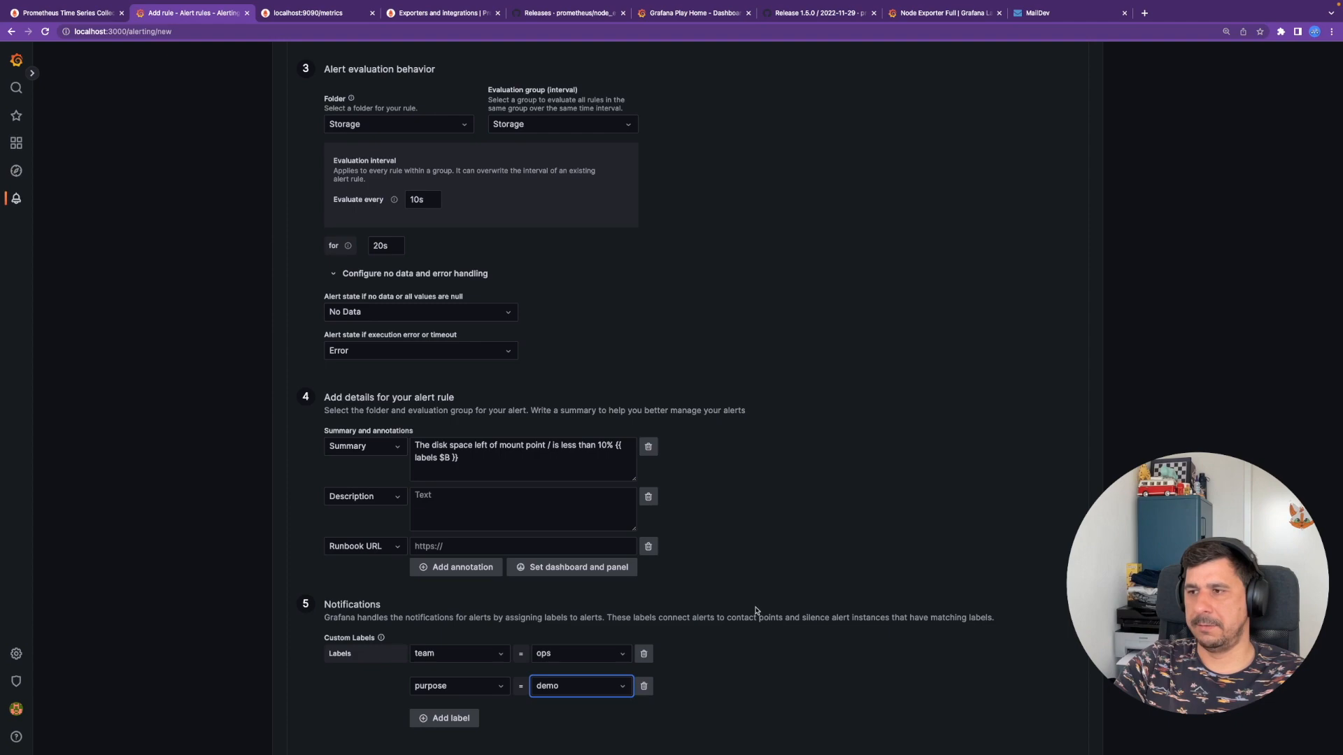
scroll(801, 603, "up", 15)
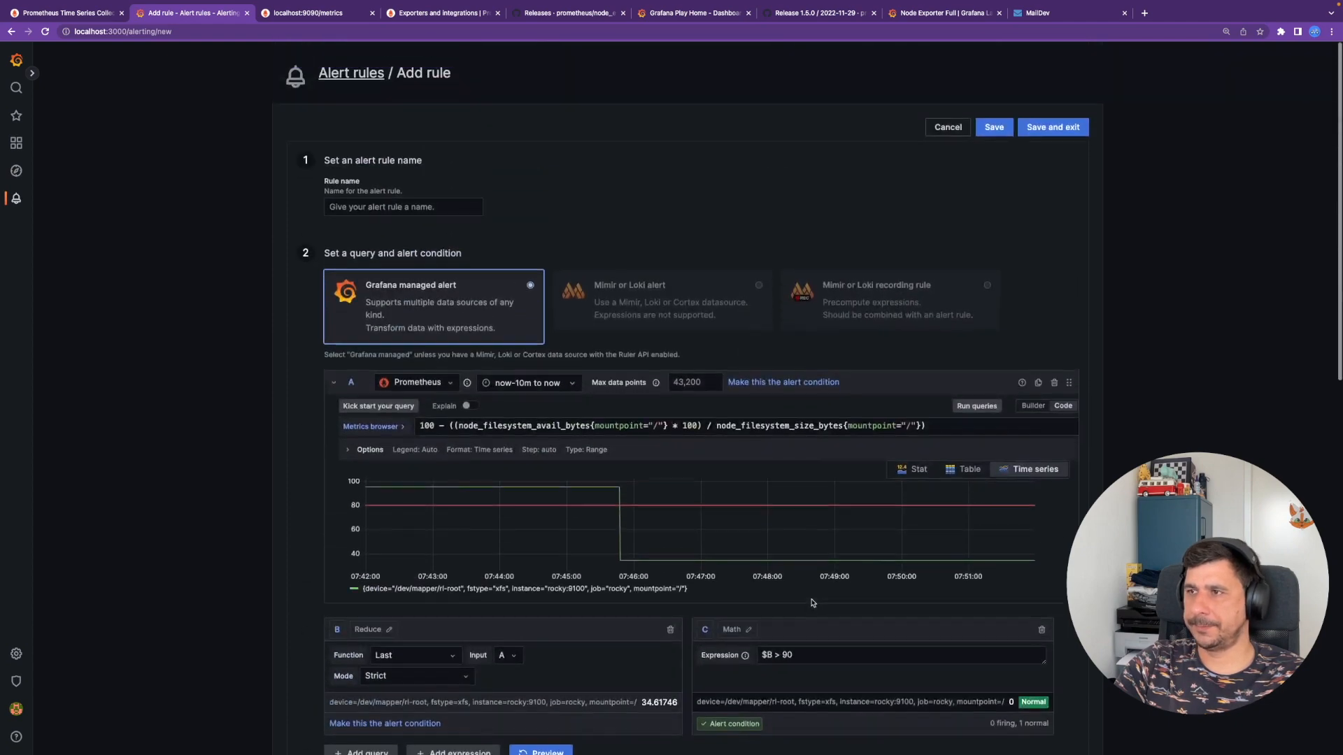
- Fill in the rule name 'Storage usage alert' after the rejected save, then save and exit
left_click(1070, 132)
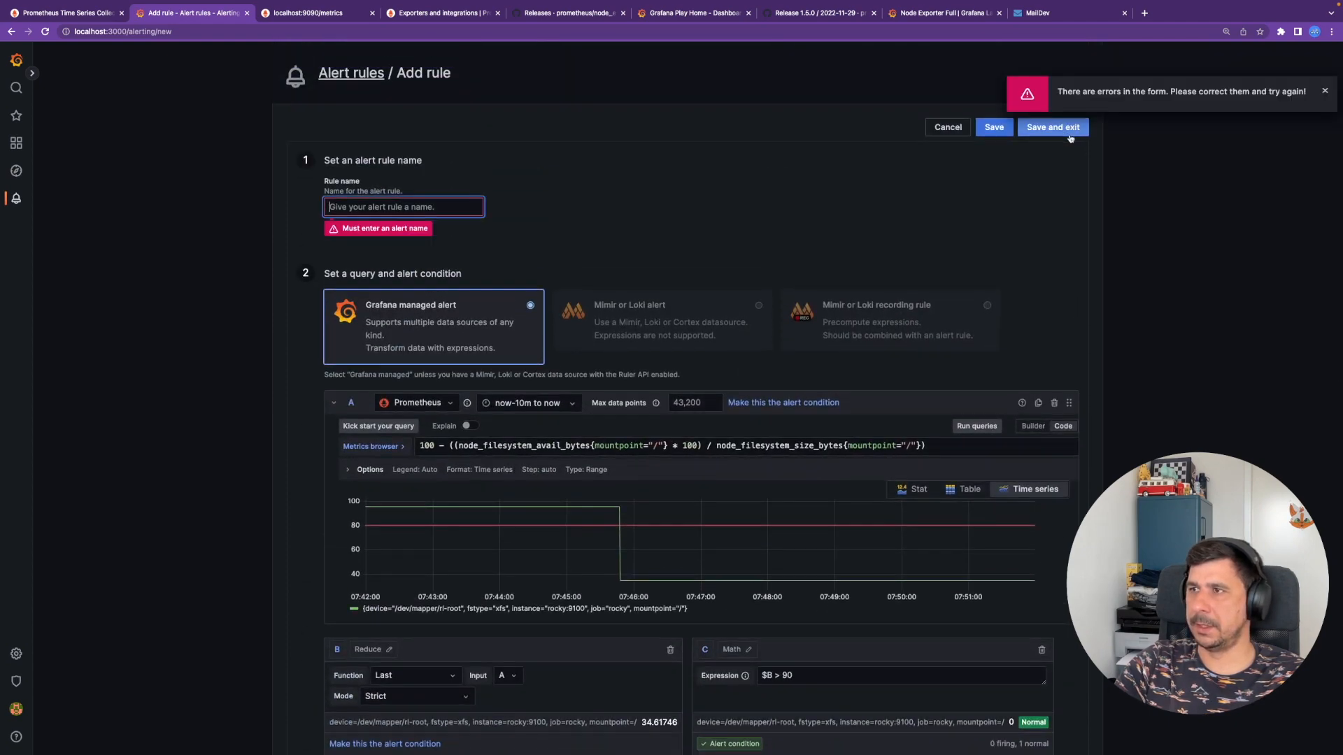
left_click(418, 207)
type("Stor")
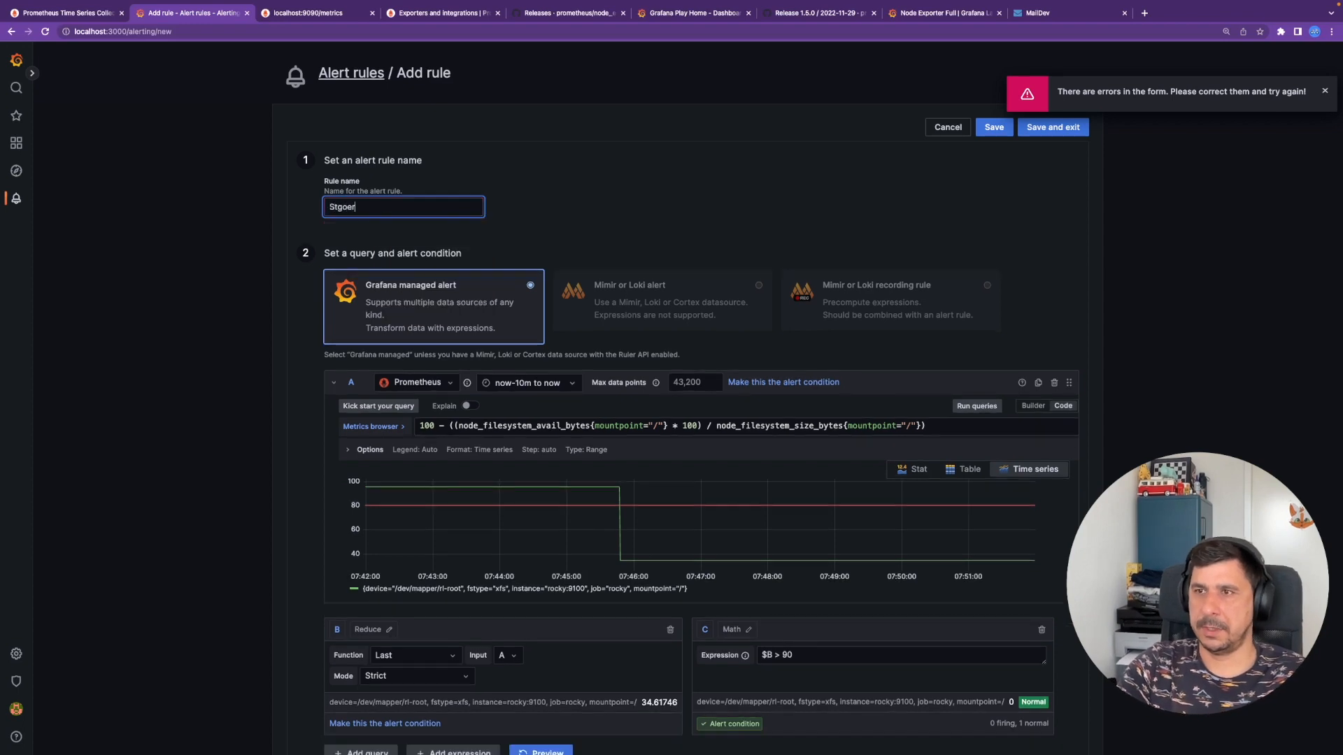
type("age u")
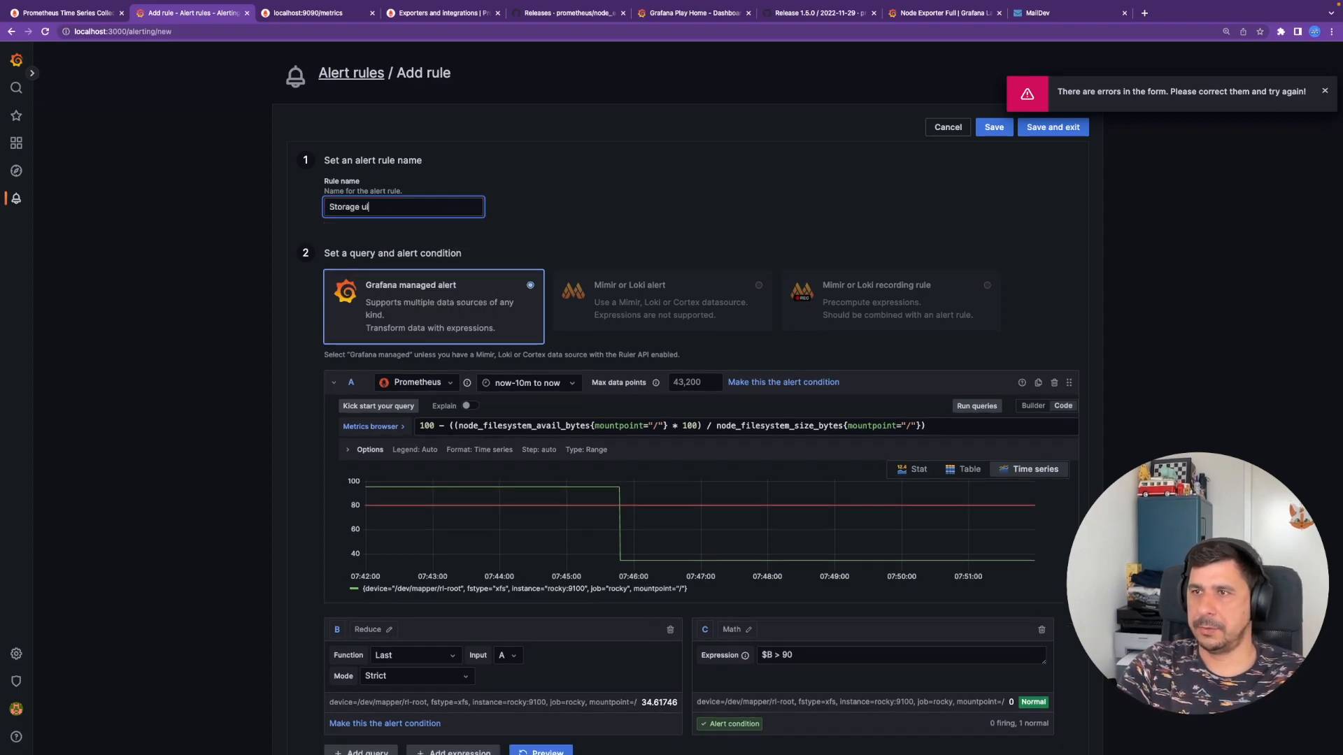
type("sage alert")
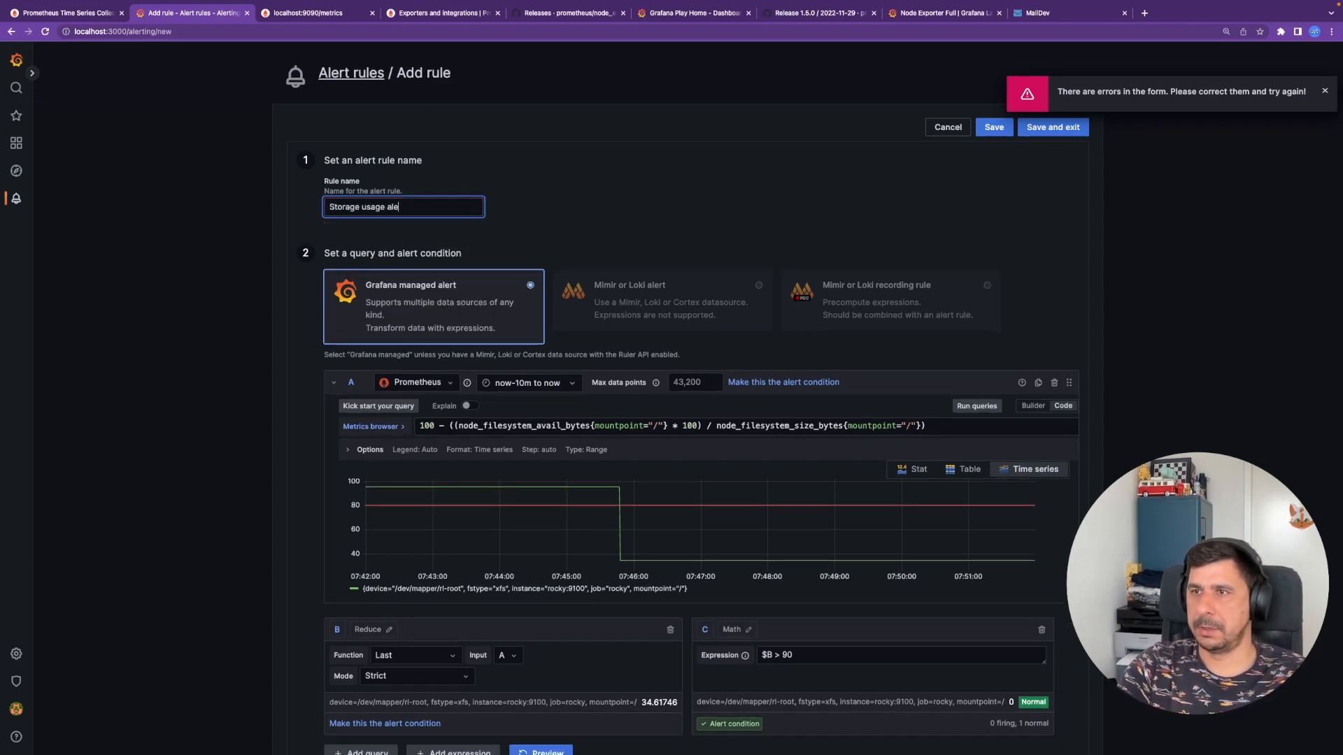
left_click(1079, 132)
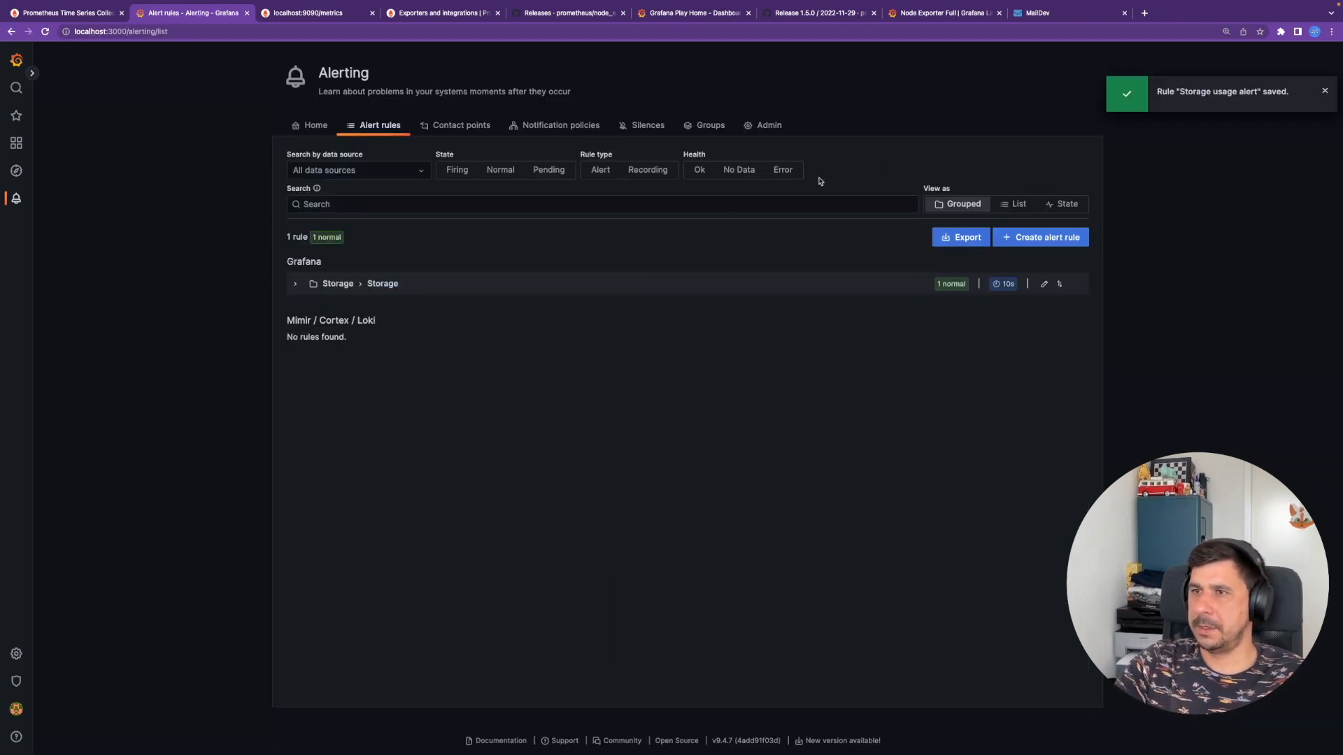
- Expand the Storage folder and rule to check its 20s pending period, then switch to the Rocky91 VM
left_click(295, 284)
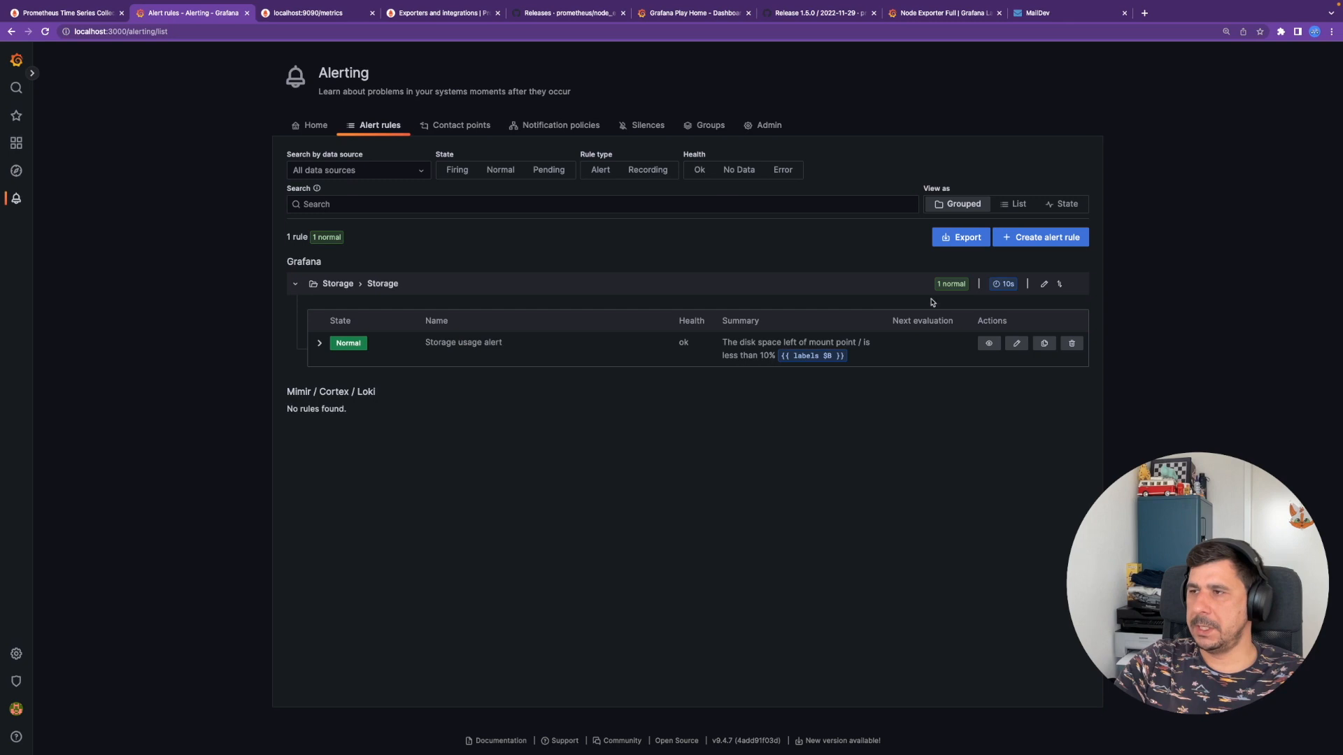
left_click(319, 343)
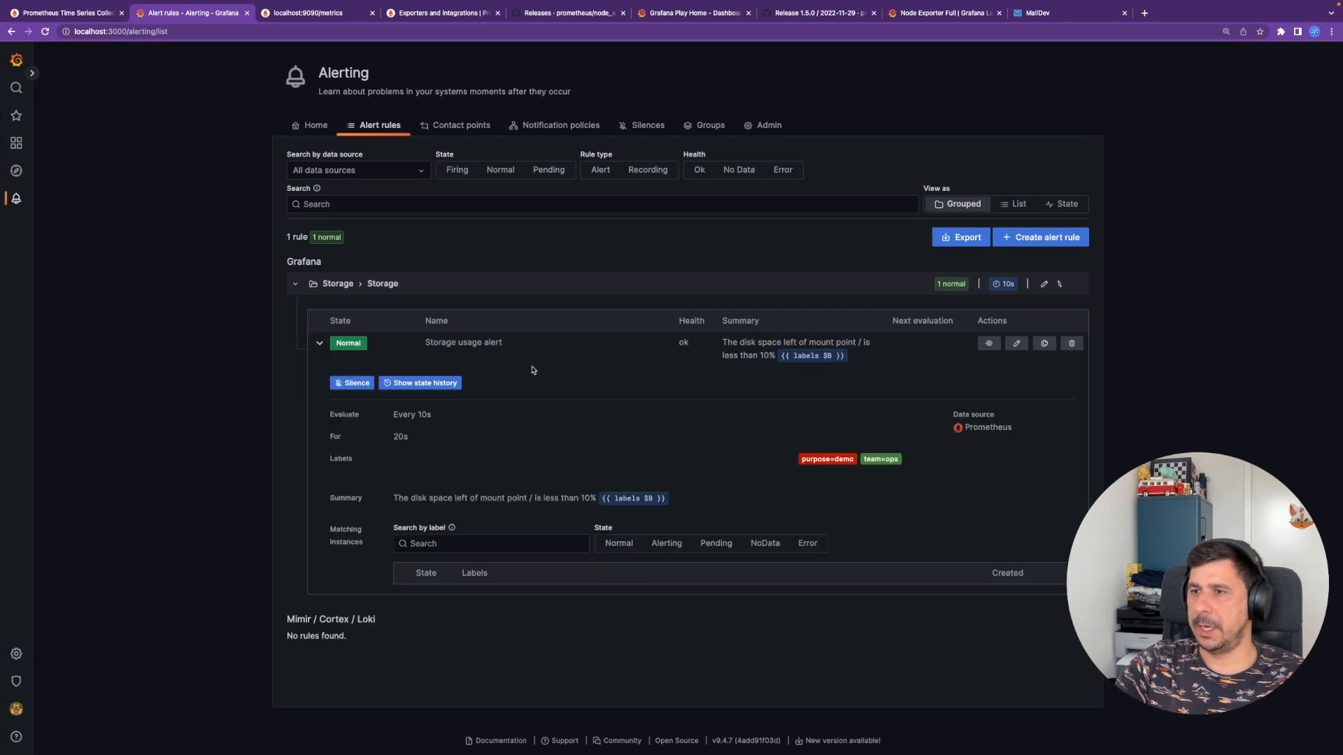
left_click_drag(388, 436, 418, 448)
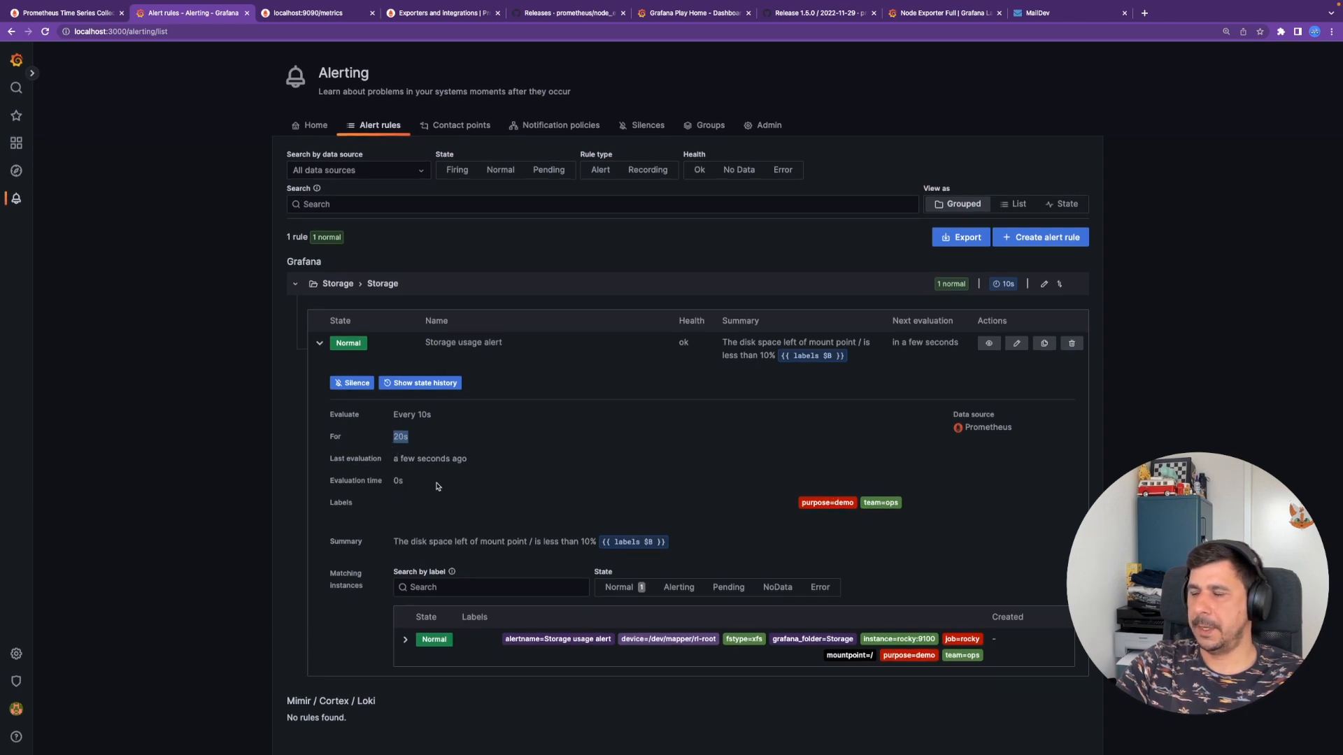
key("ctrl+Right")
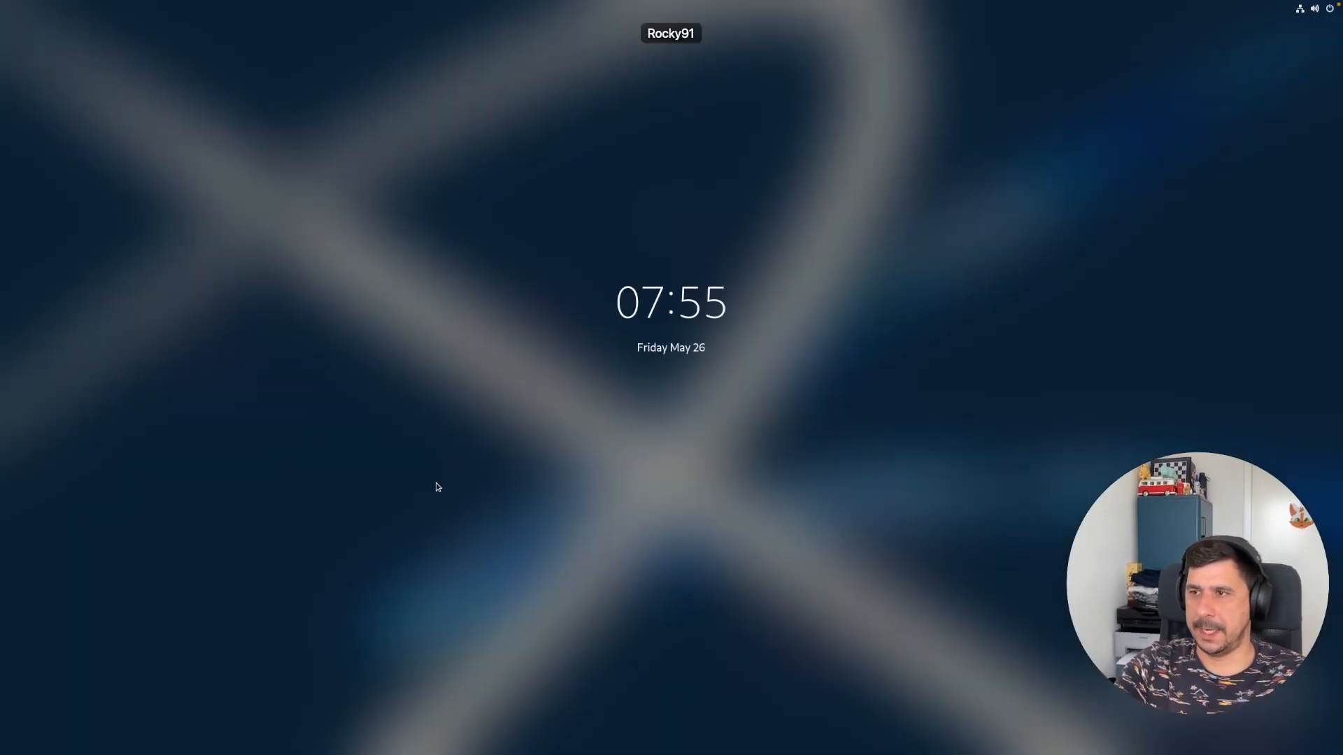
- Unlock the VM, rerun 'fallocate -l 10G file', and confirm root at 96% with 'df -h'
type("•••••••")
key("Return")
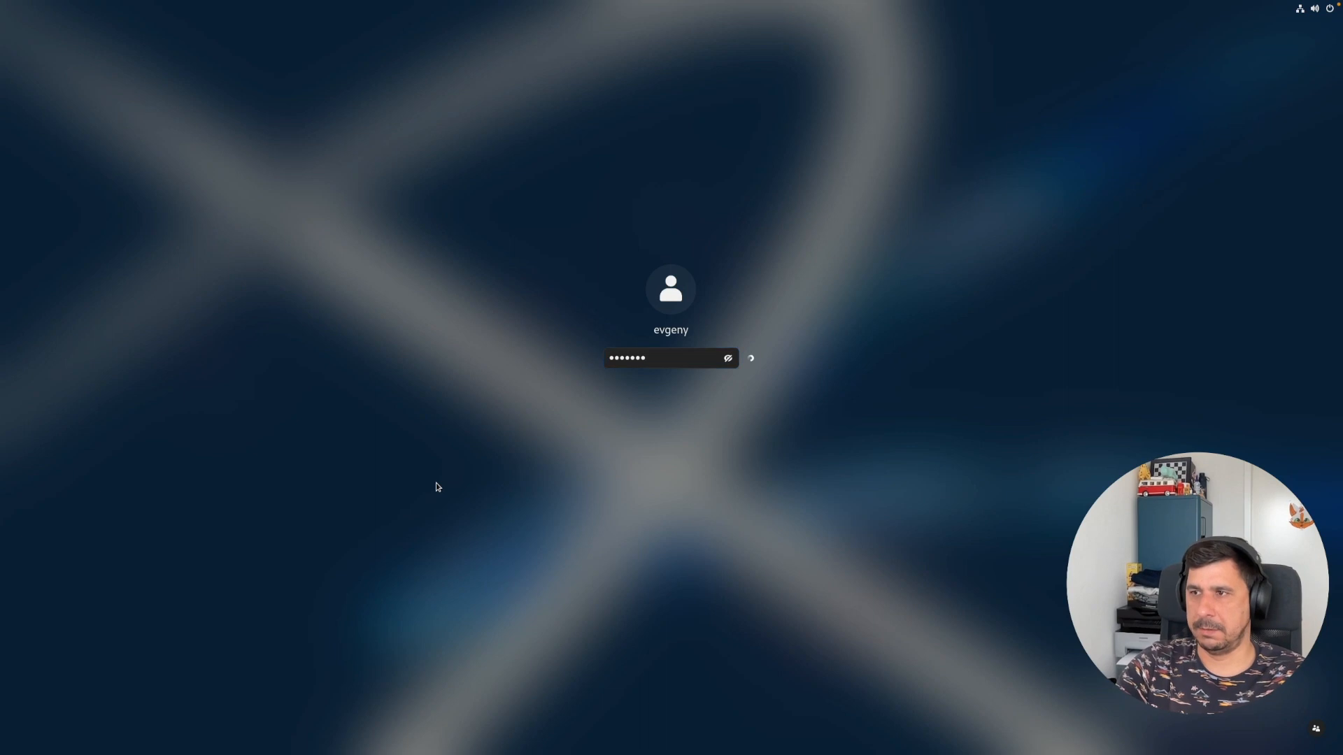
key("Up")
key("Up")
key("Up")
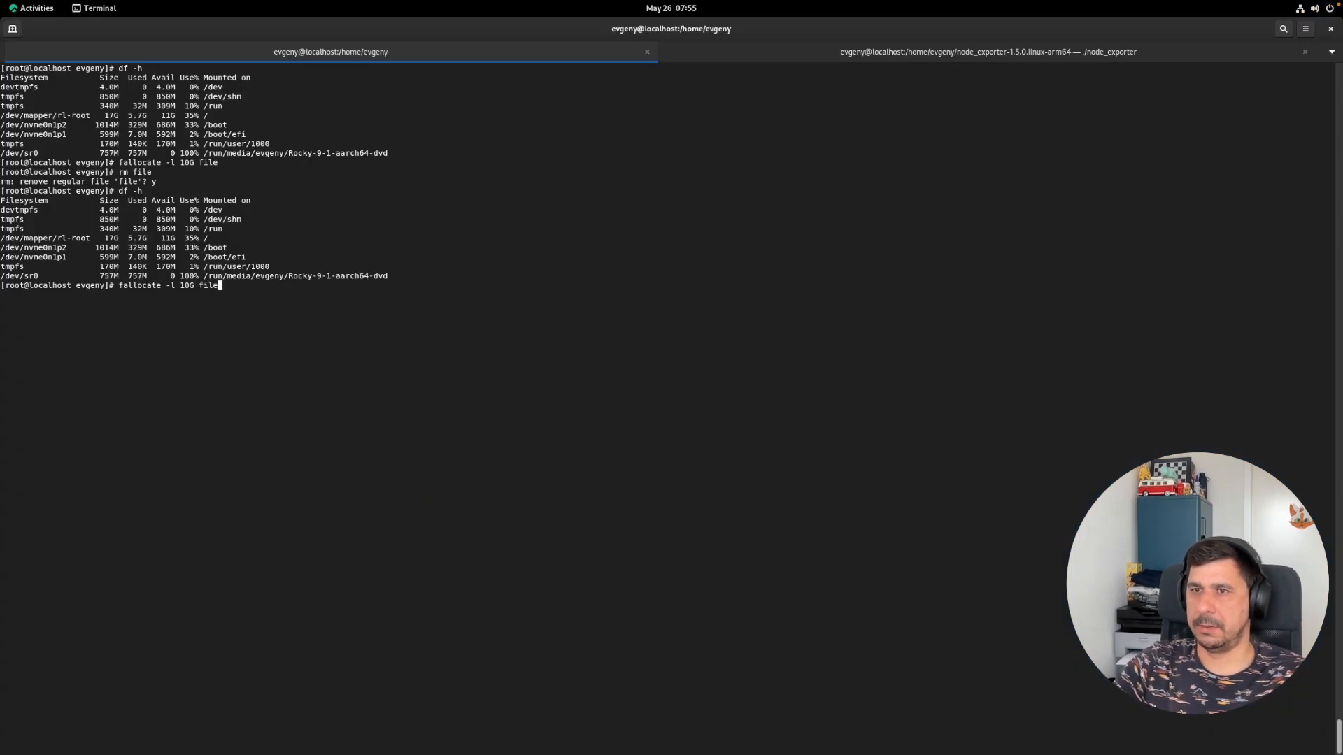
key("Return")
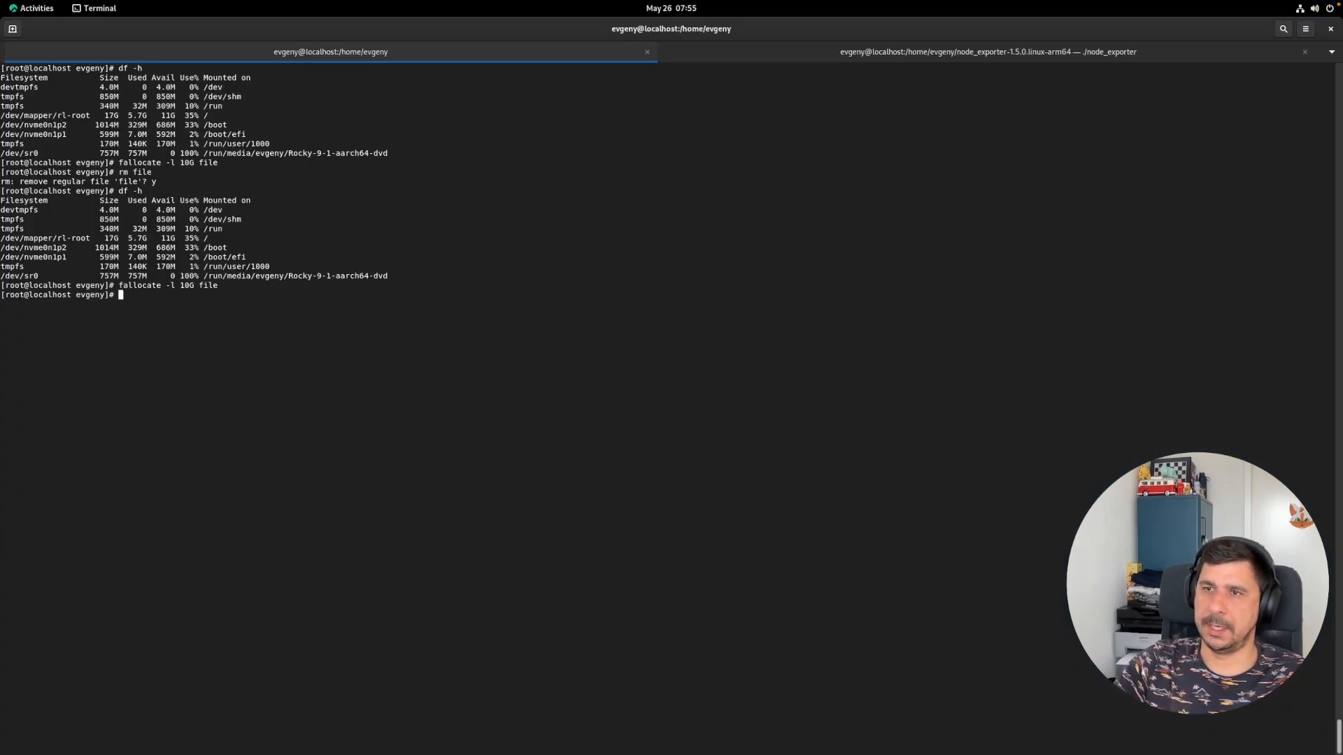
type("df -h")
key("Return")
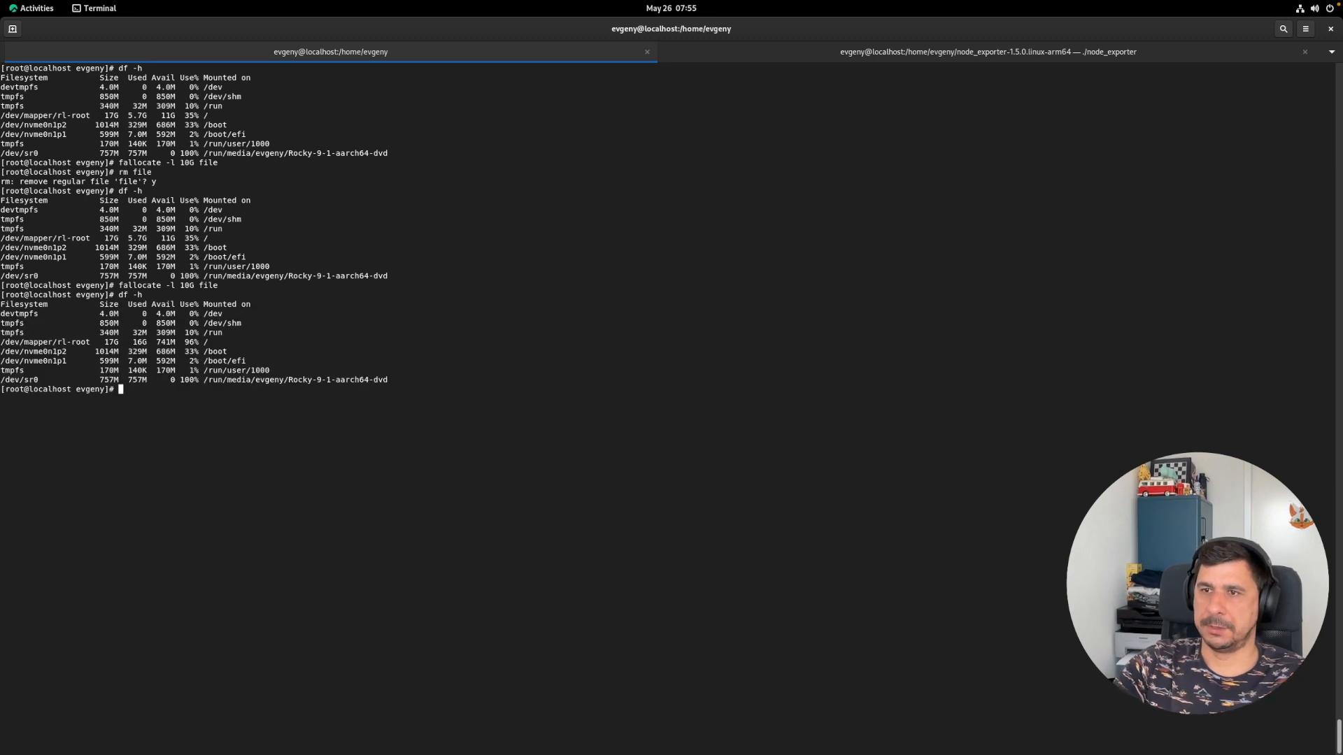
mouse_move(181, 342)
left_mouse_down()
mouse_move(198, 342)
mouse_move(186, 342)
left_mouse_up()
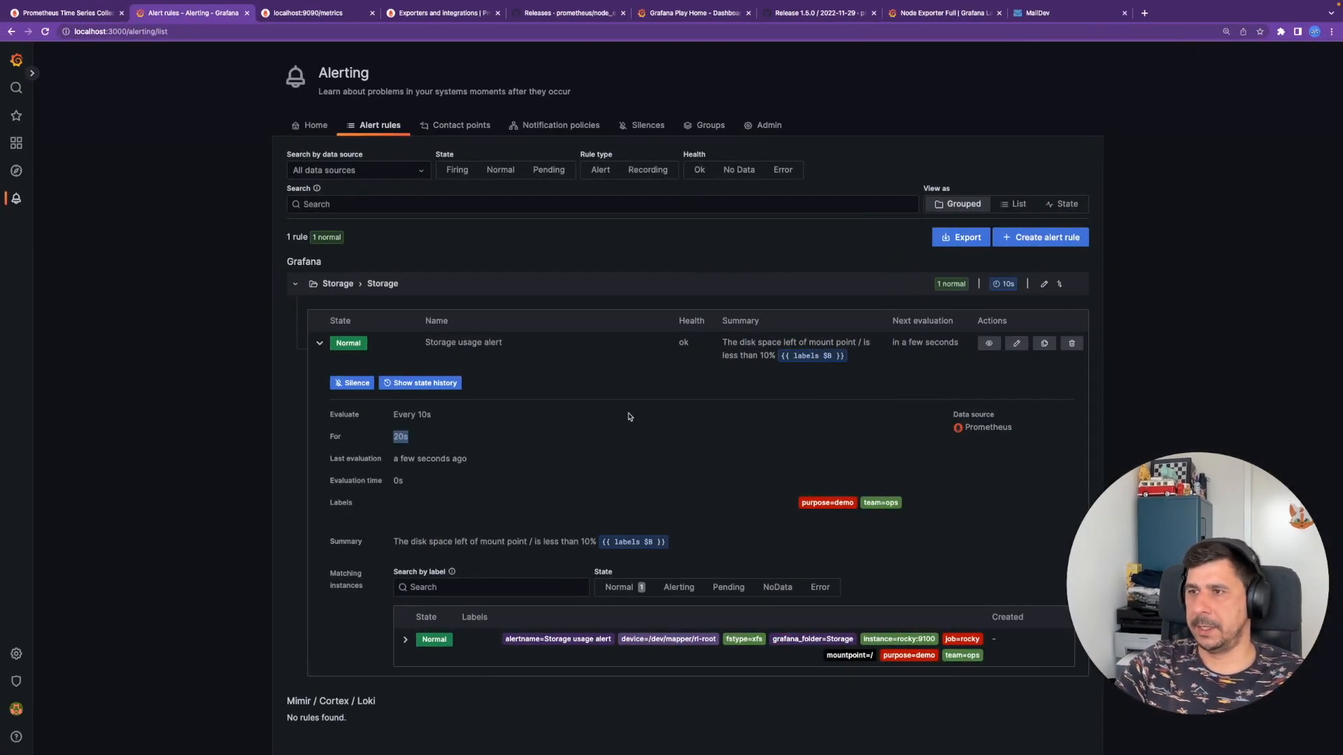
- Watch the rule's 10s evaluations move it from Normal through Pending to Firing, then go to MailDev
left_click(428, 441)
double_click(423, 415)
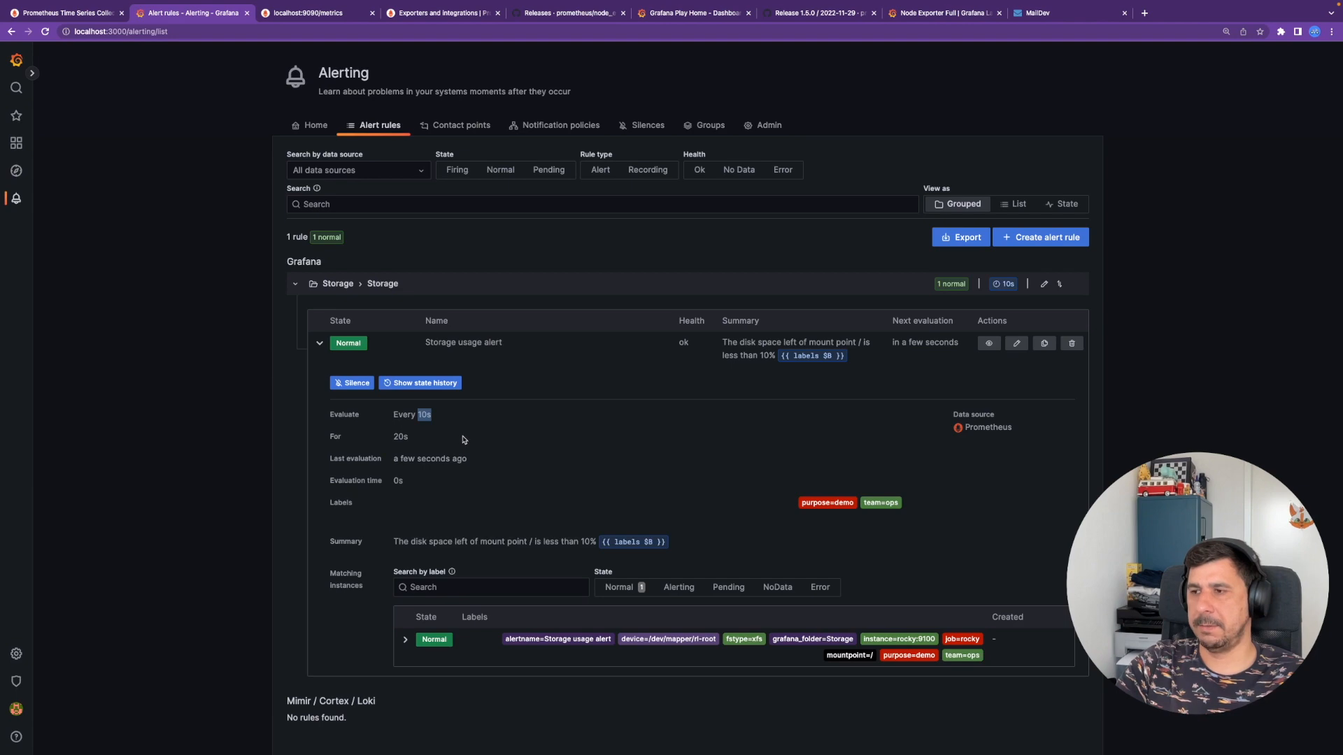
key("ctrl+Left")
key("ctrl+Right")
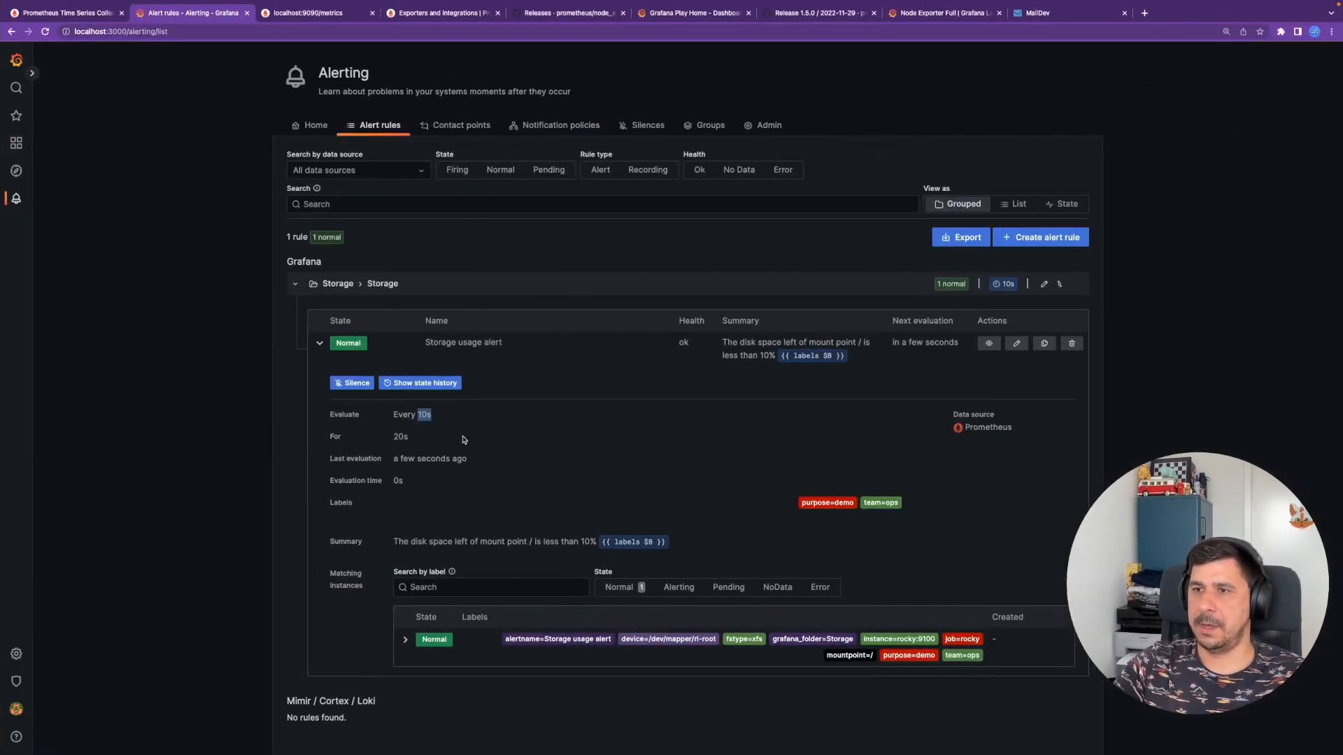
left_click(483, 430)
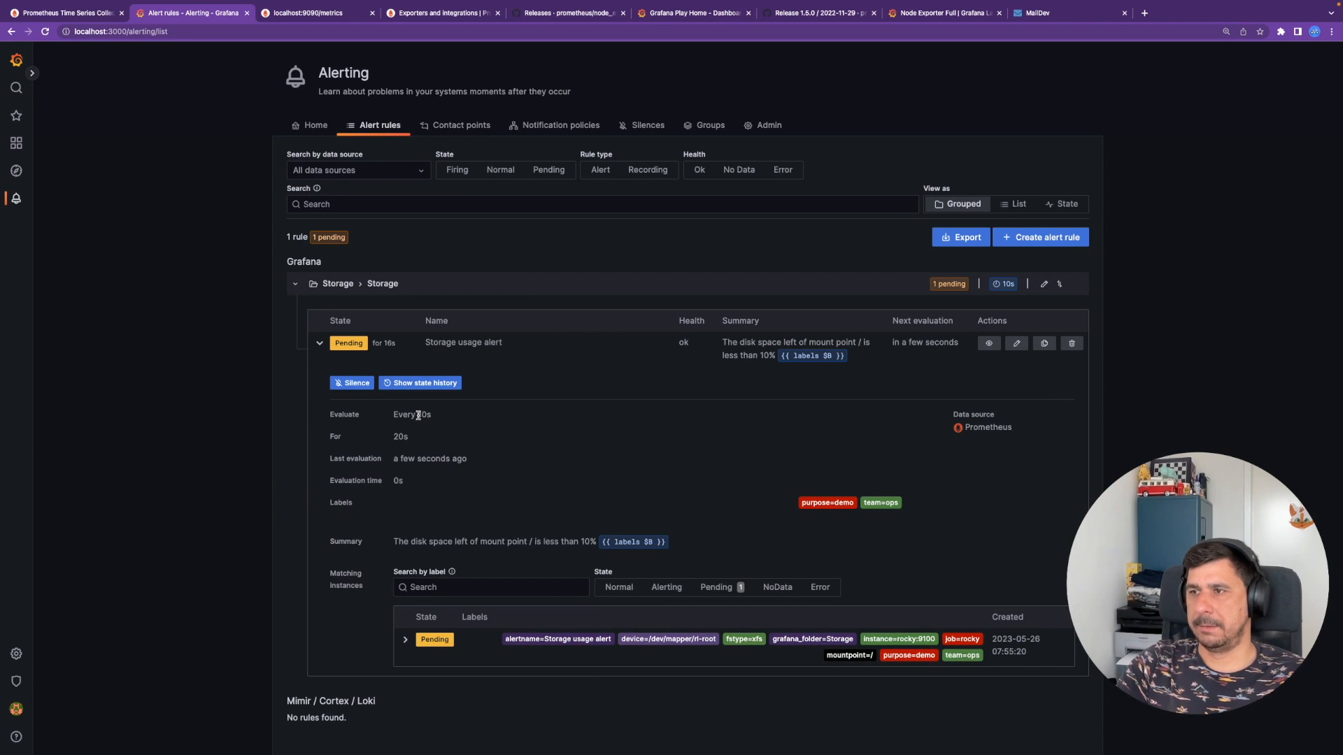
left_click_drag(416, 415, 452, 420)
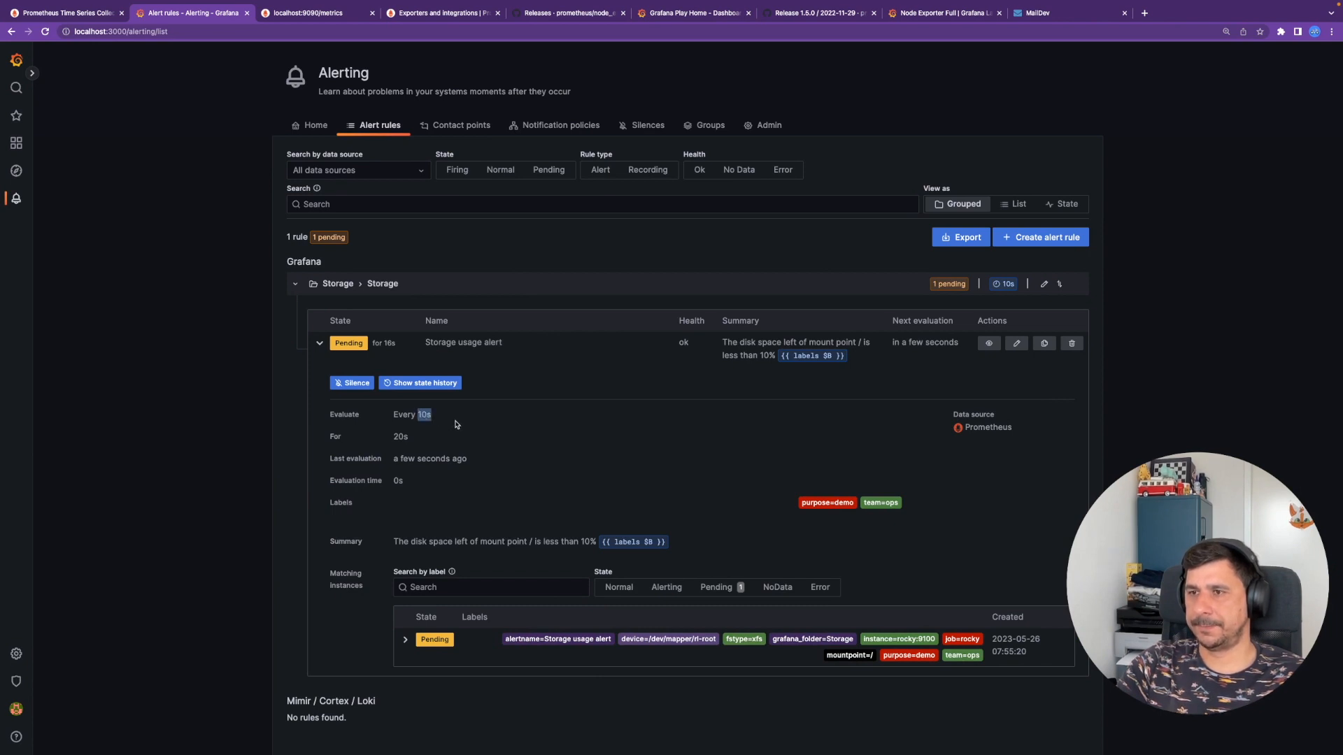
left_click_drag(335, 342, 364, 344)
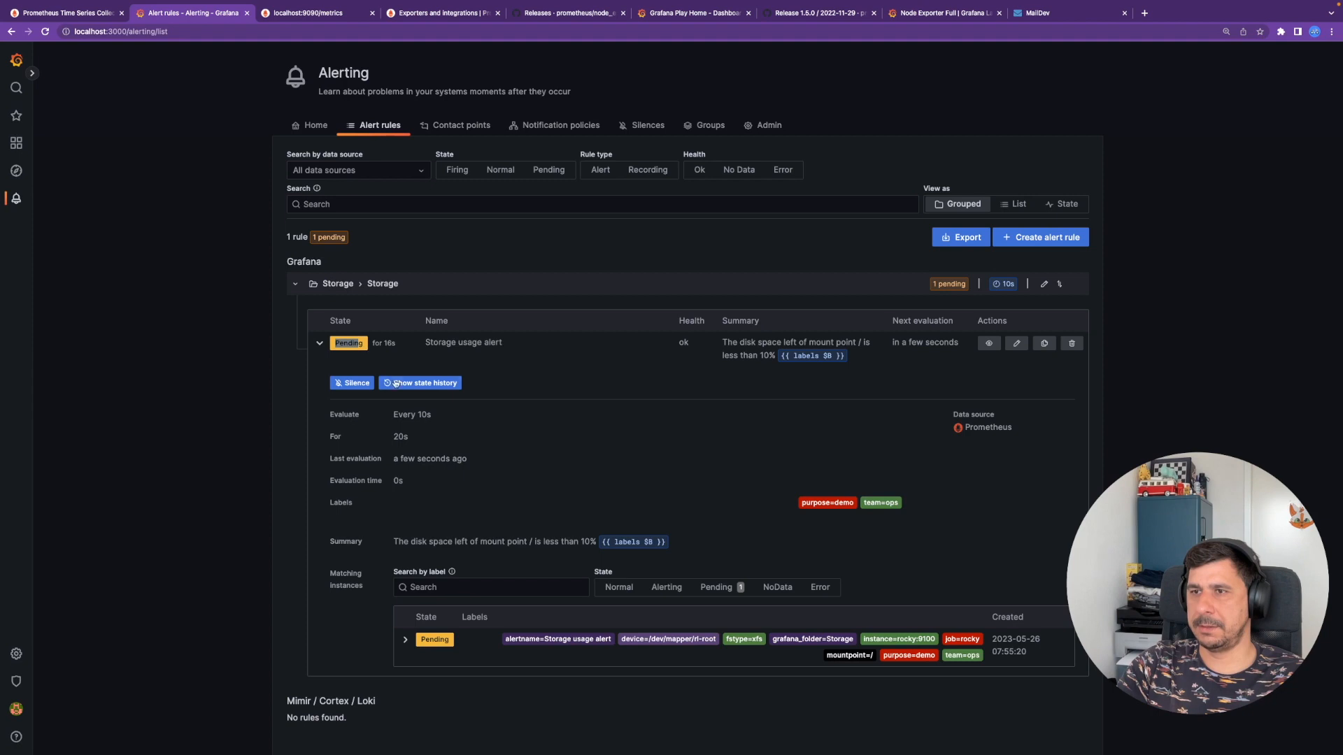
triple_click(446, 421)
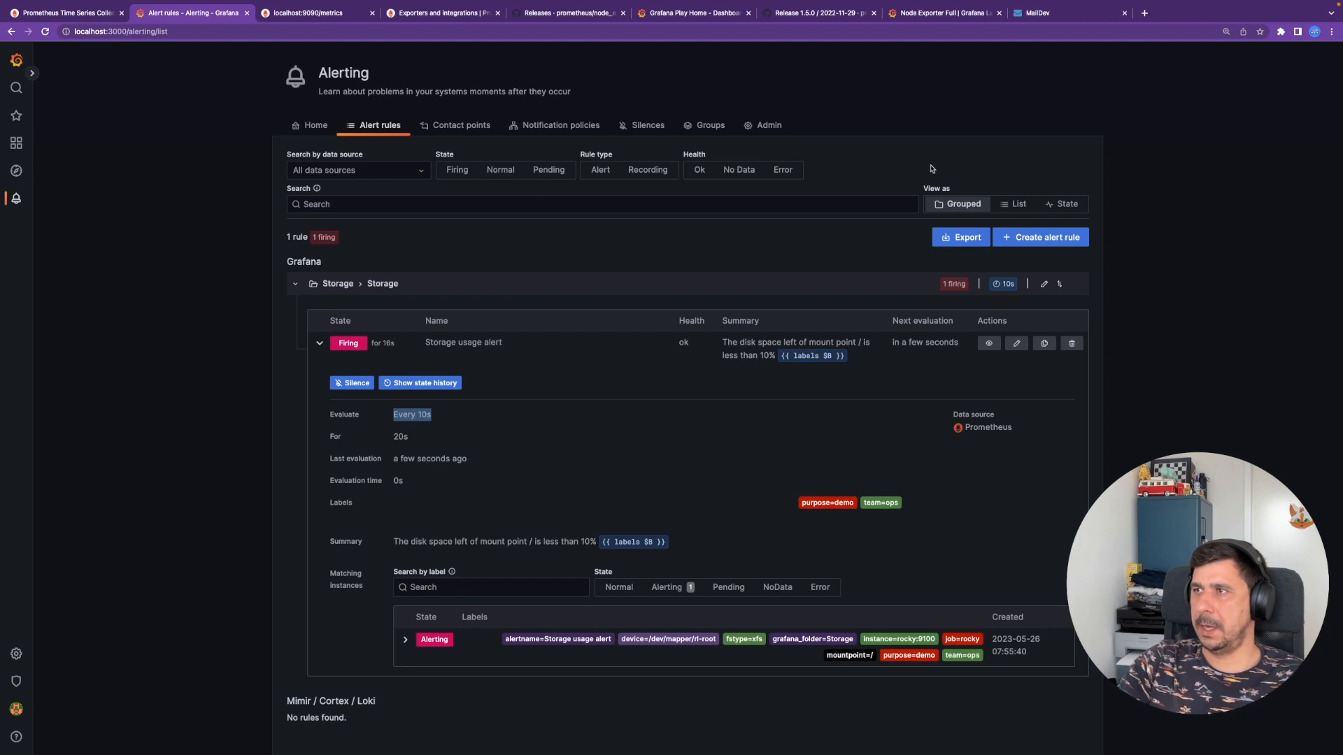
left_click(1054, 16)
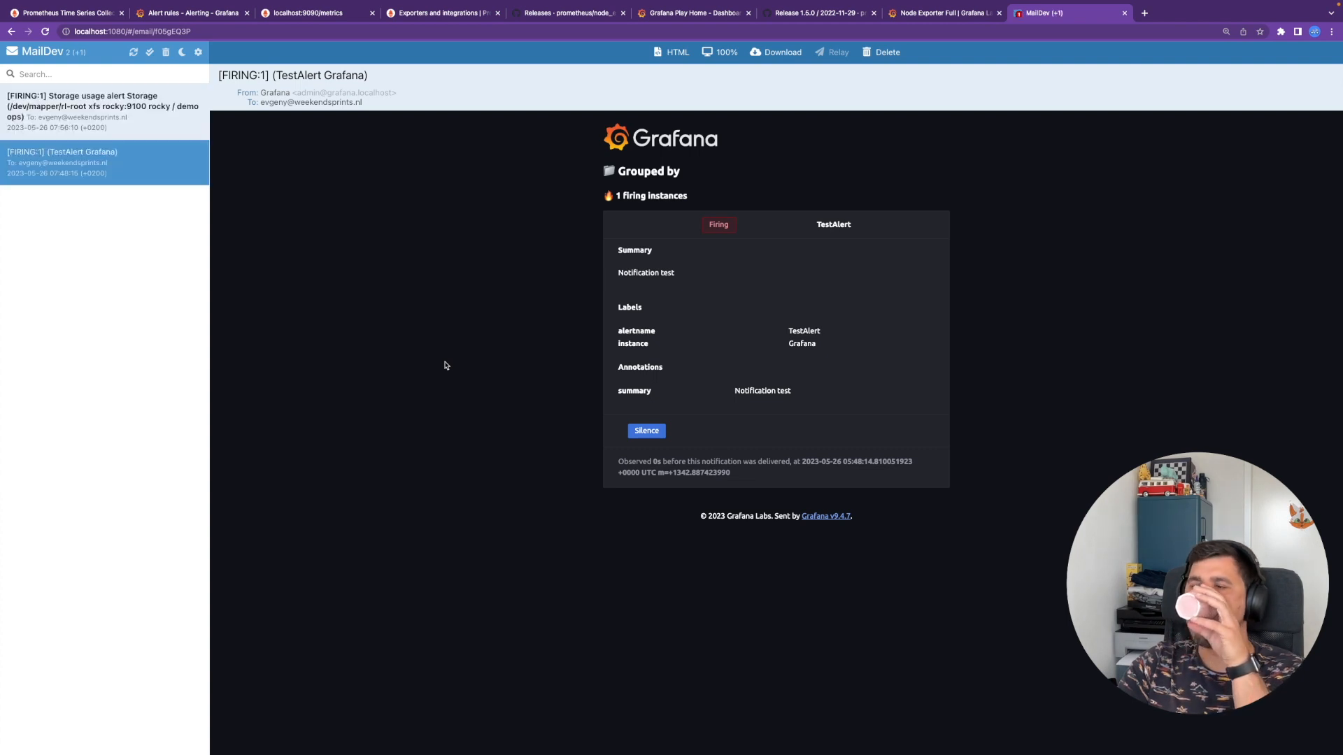
- Open the firing alert email and check its B value of about 95%, C result of 1 and labels
left_click(105, 112)
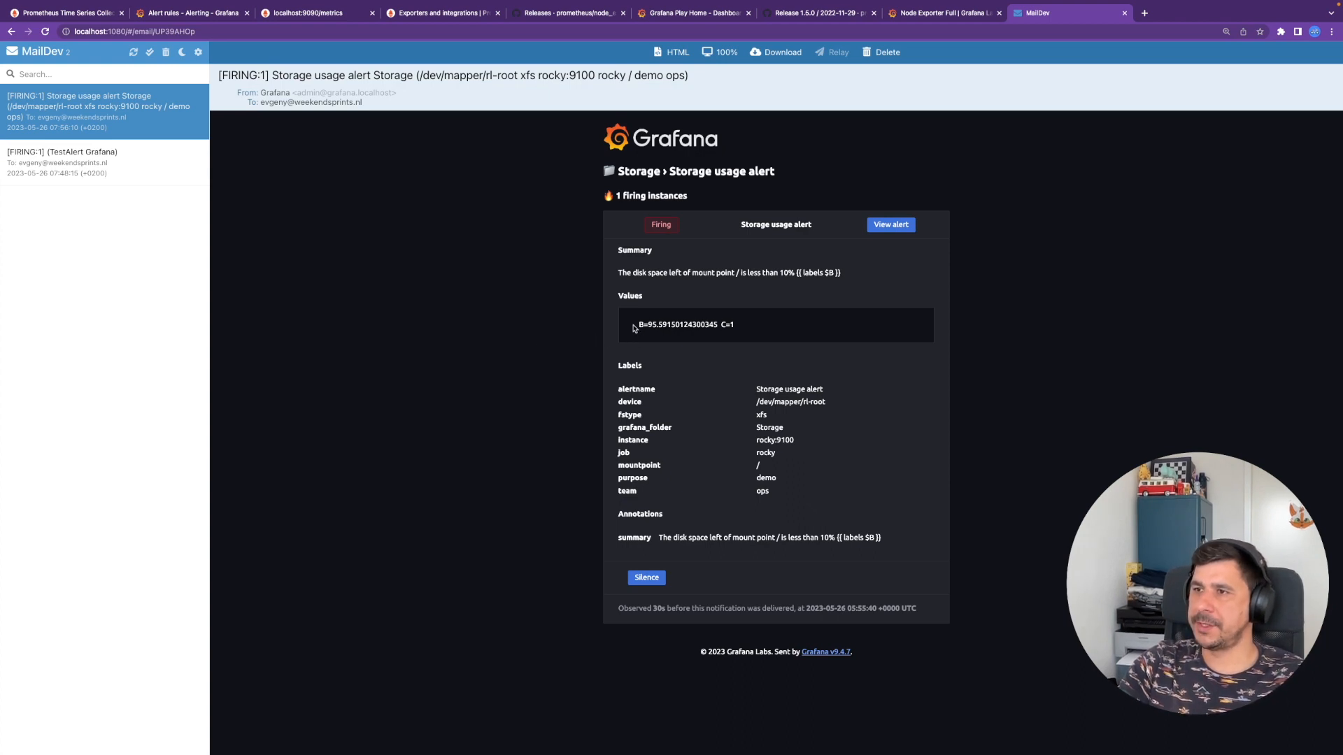
left_click_drag(638, 325, 665, 326)
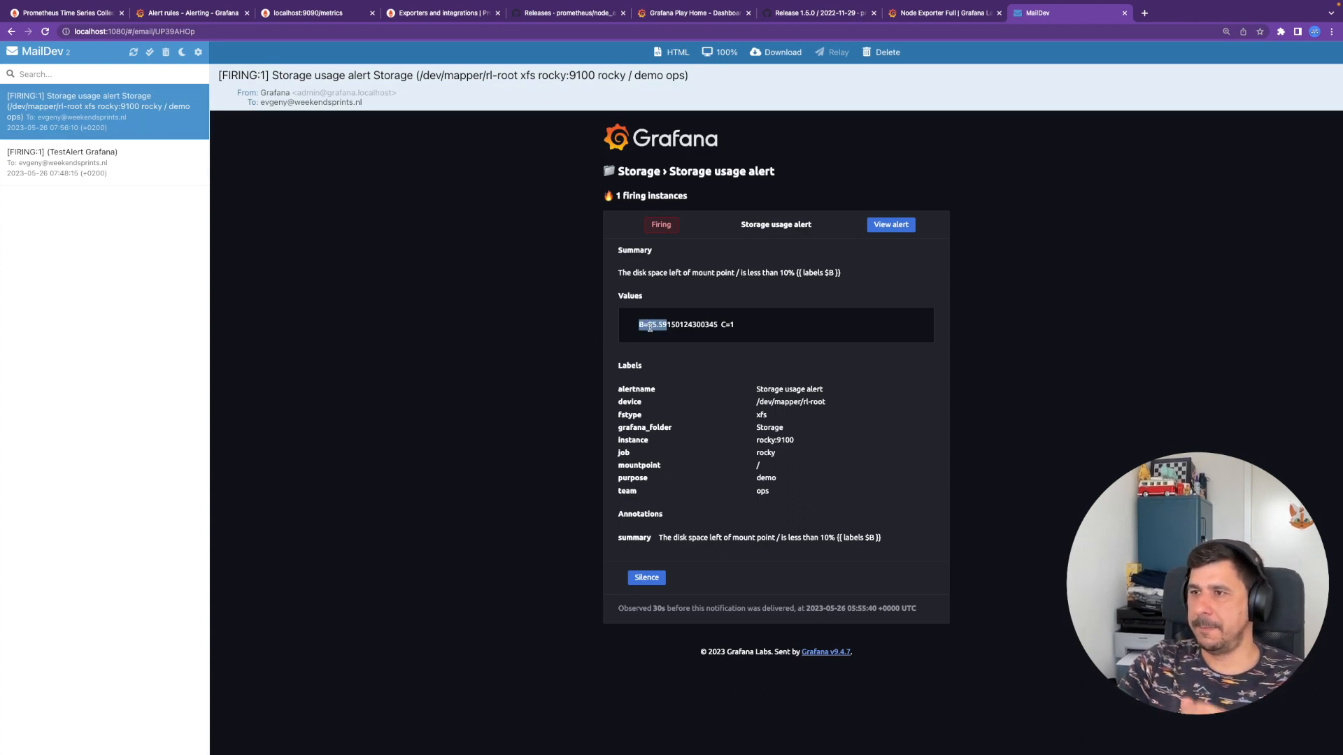
left_click(650, 324)
left_click_drag(648, 324, 655, 325)
key("ctrl+Right")
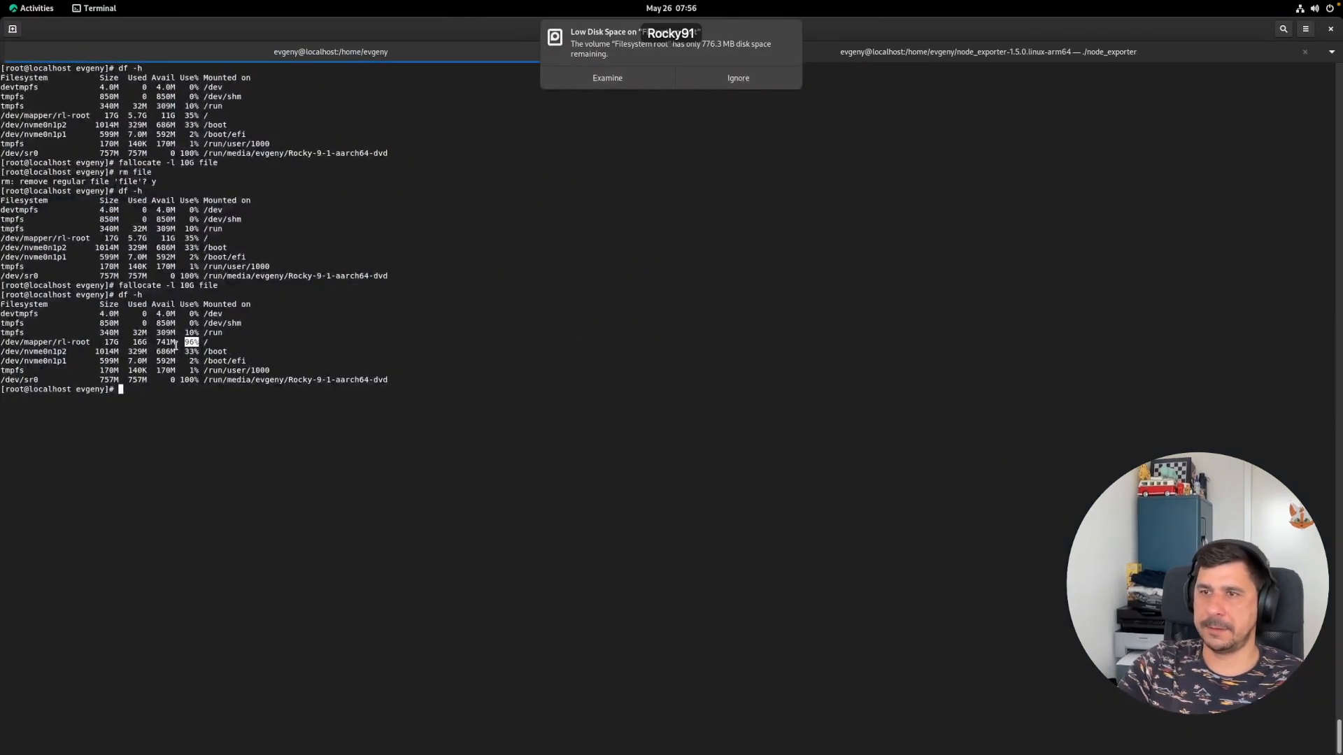
key("ctrl+Left")
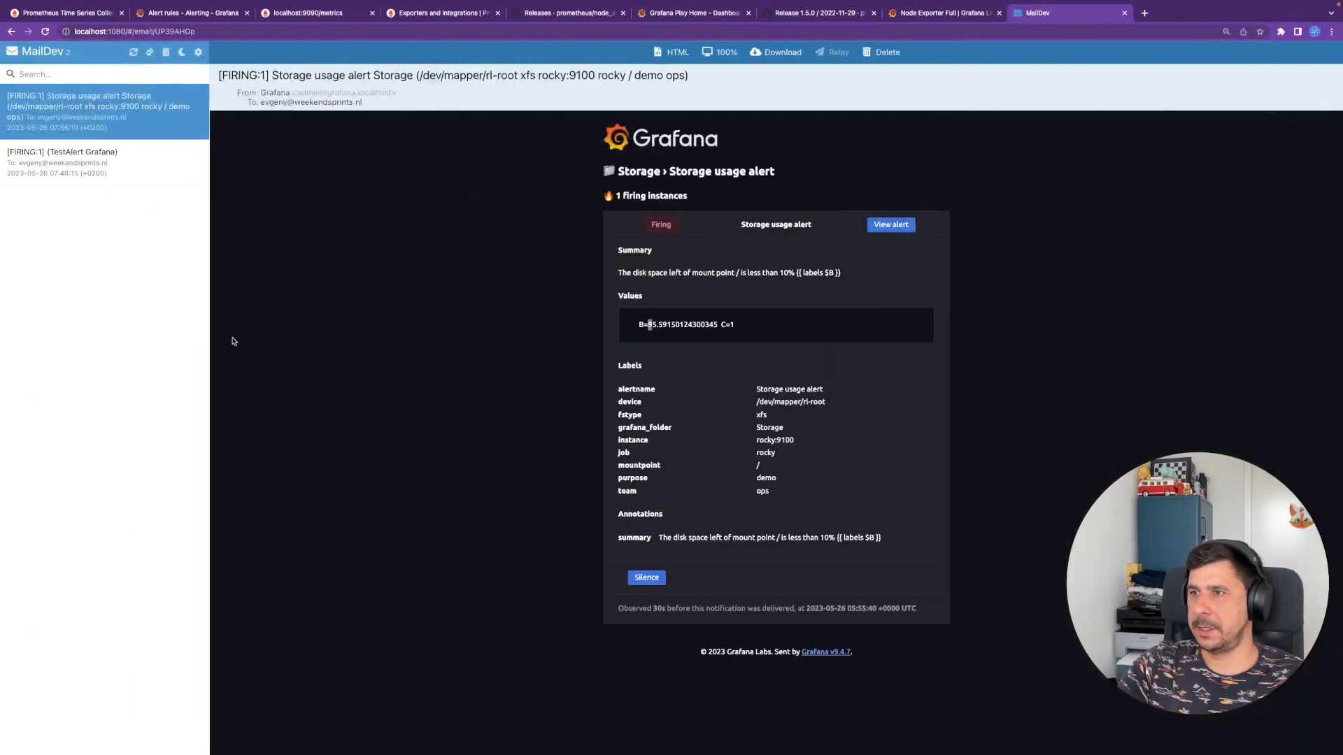
left_click_drag(651, 325, 705, 324)
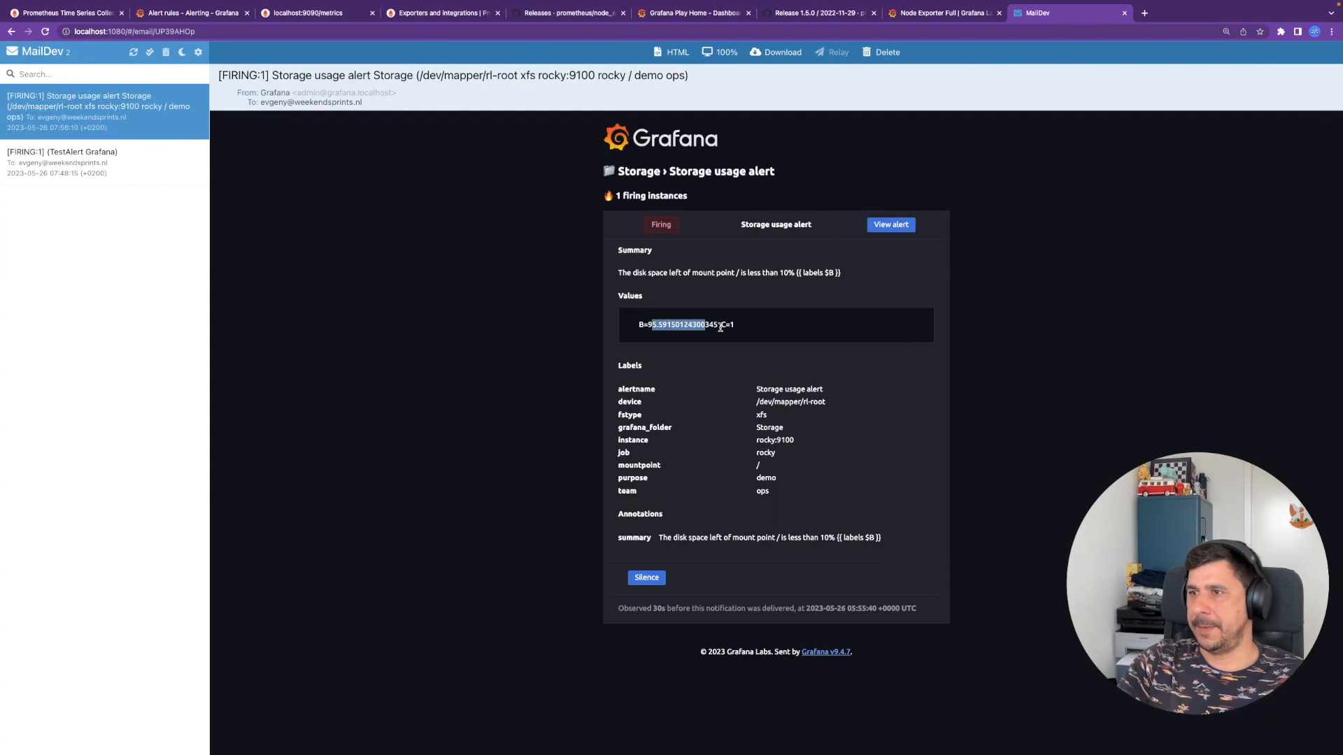
left_click(737, 327)
double_click(736, 327)
left_click_drag(798, 482, 669, 416)
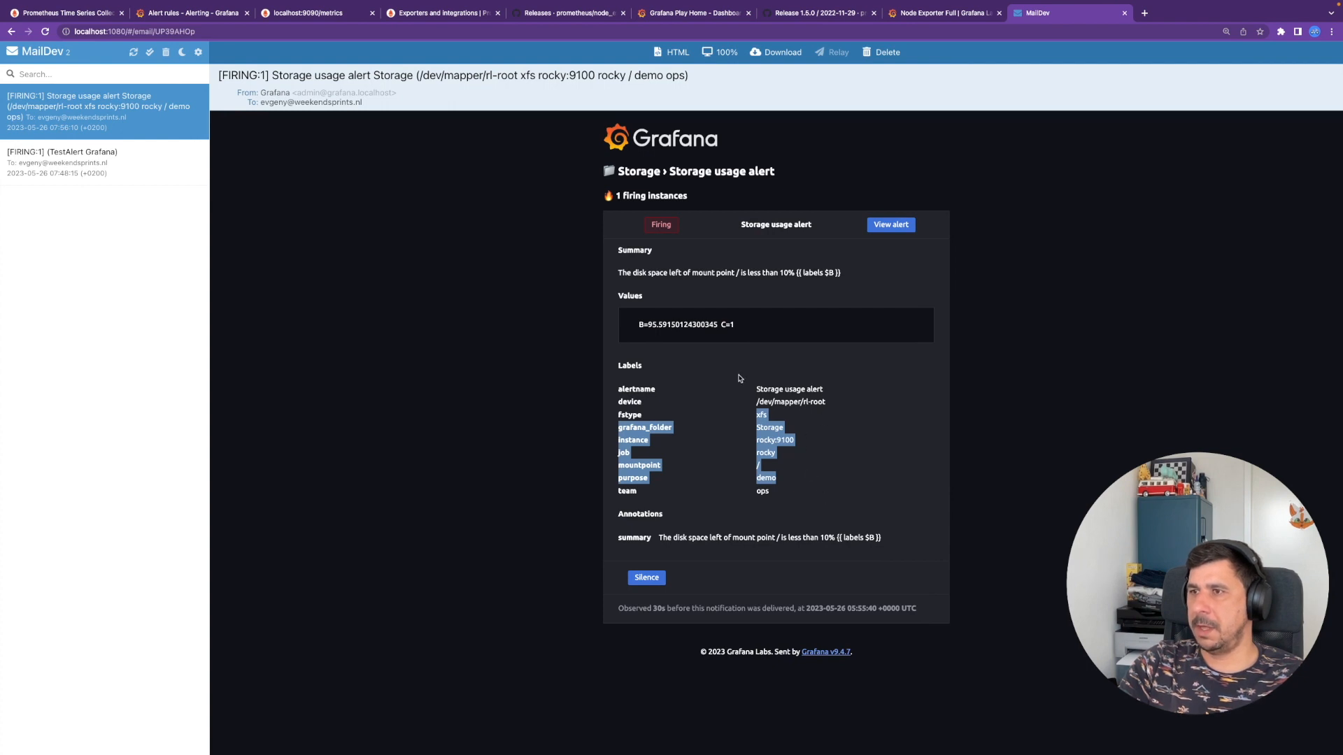
- Inspect the summary line, where the {{ labels $B }} placeholder appears unrendered
left_click_drag(832, 273, 803, 273)
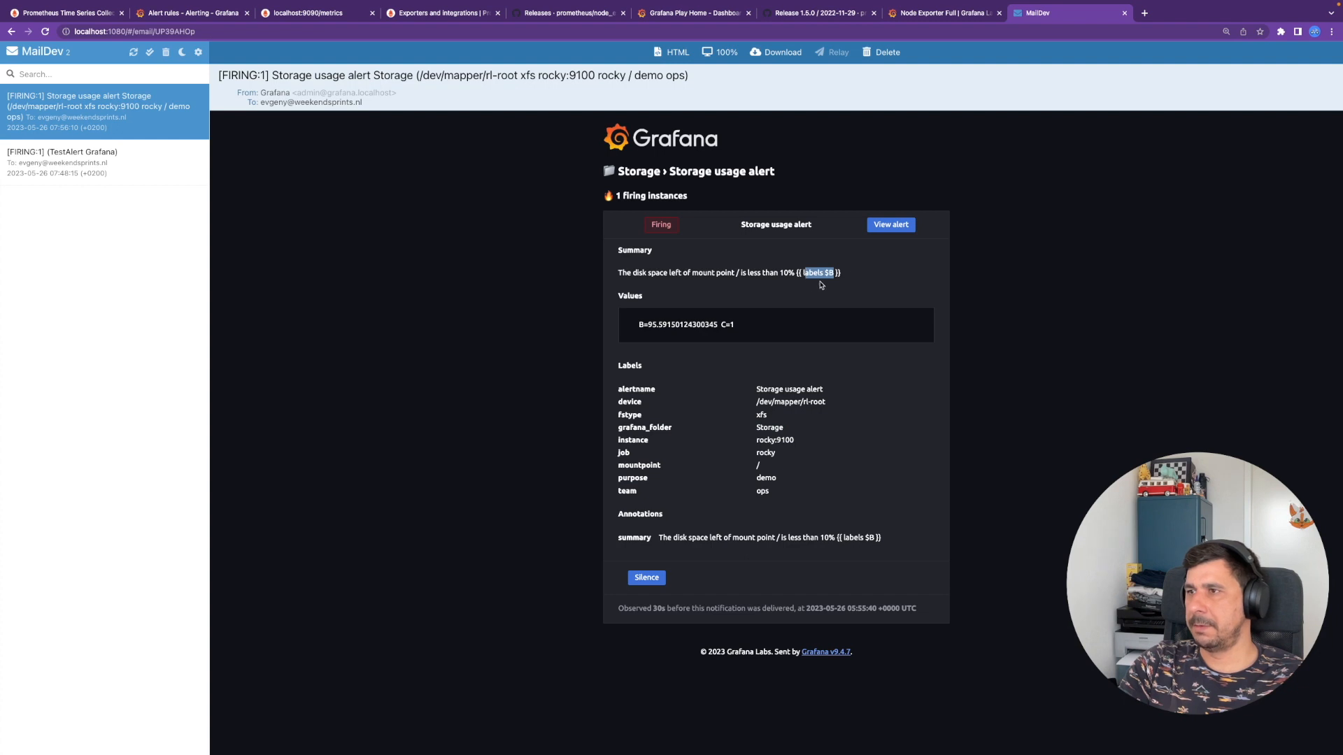
left_click(834, 274)
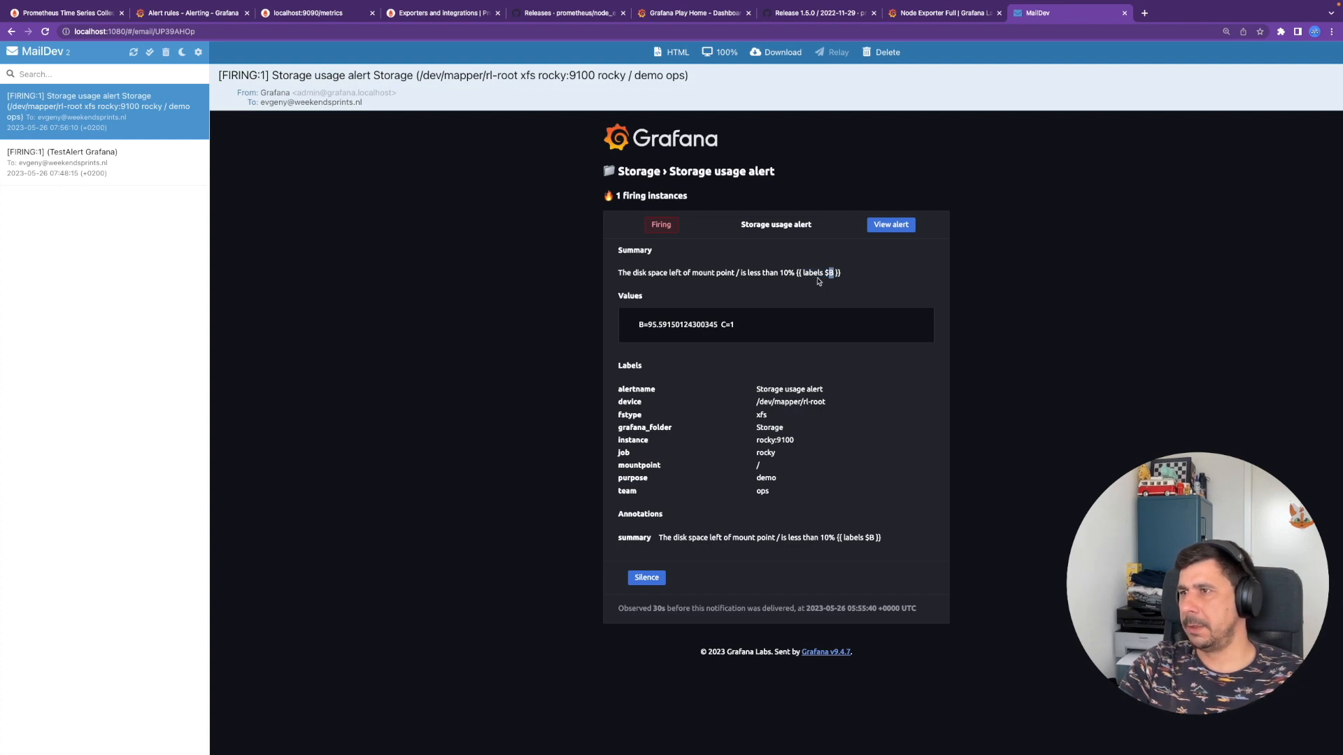
left_click_drag(798, 273, 869, 284)
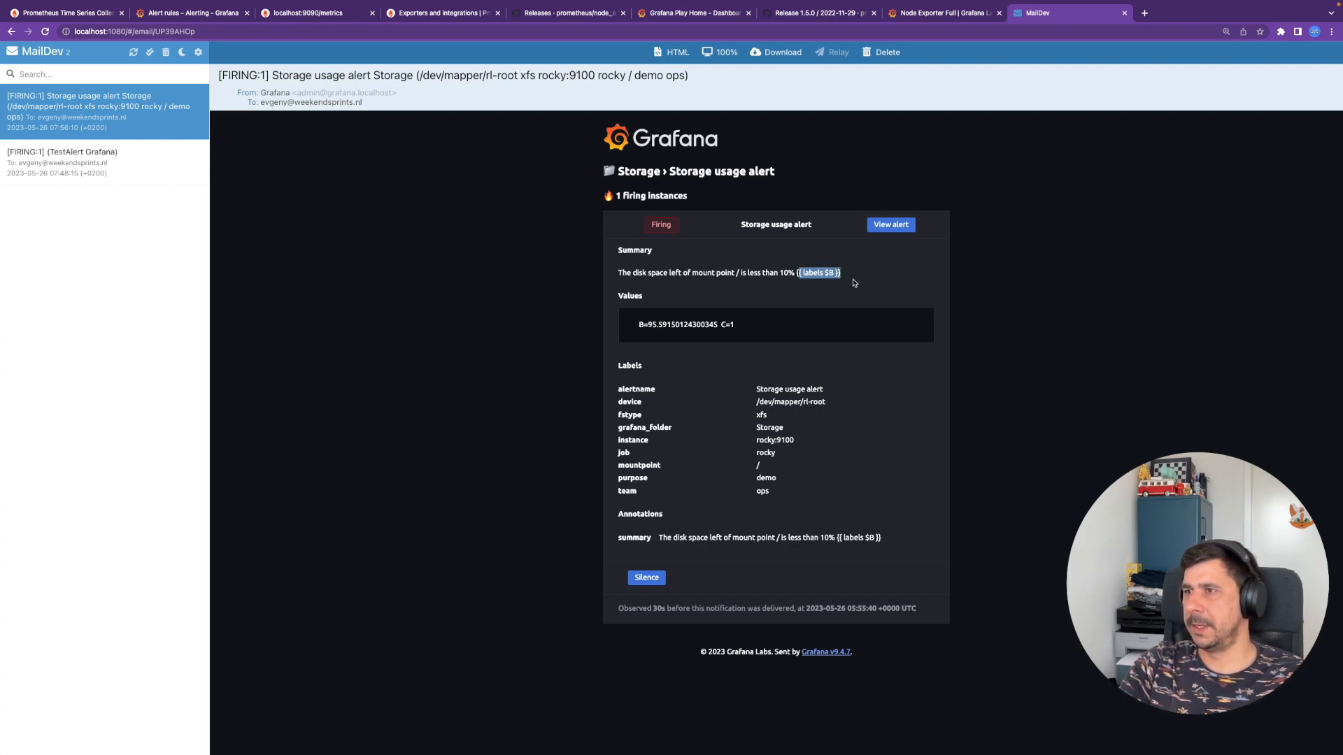
left_click_drag(617, 274, 842, 273)
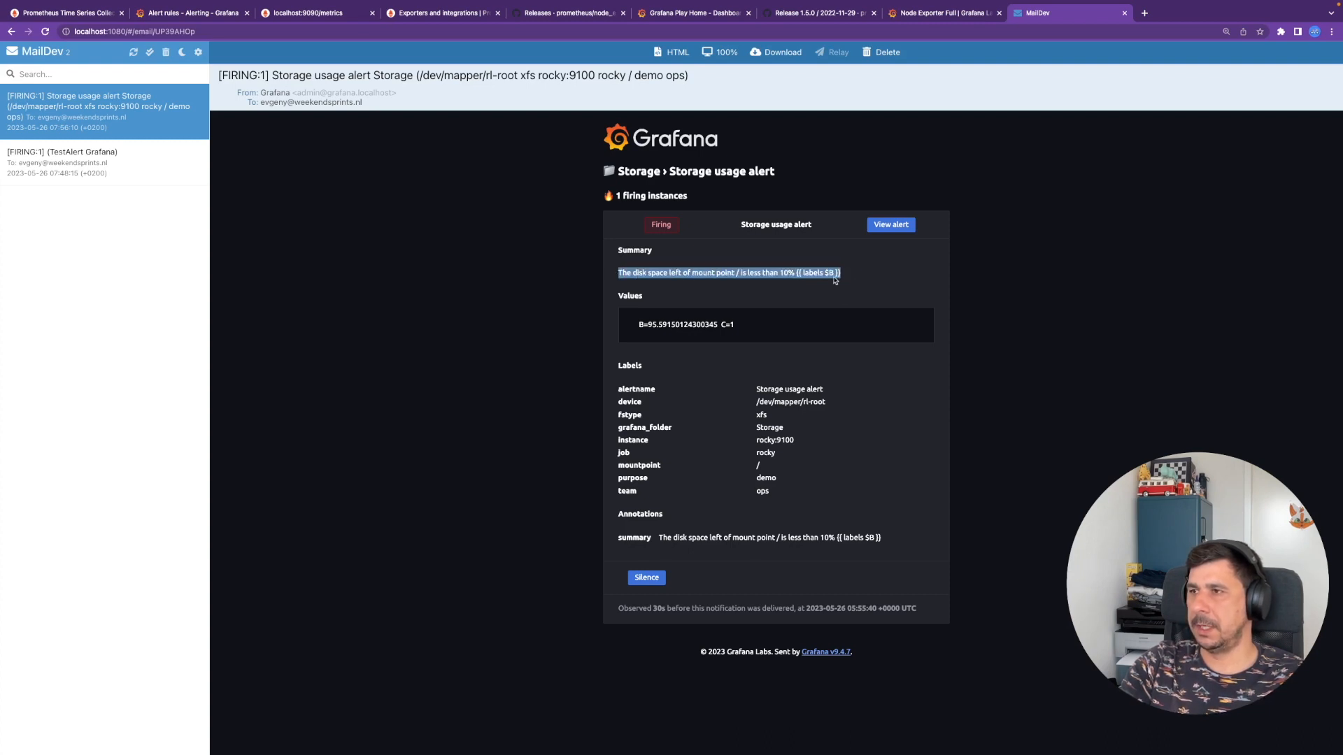
left_click(802, 274)
left_click_drag(798, 274, 866, 289)
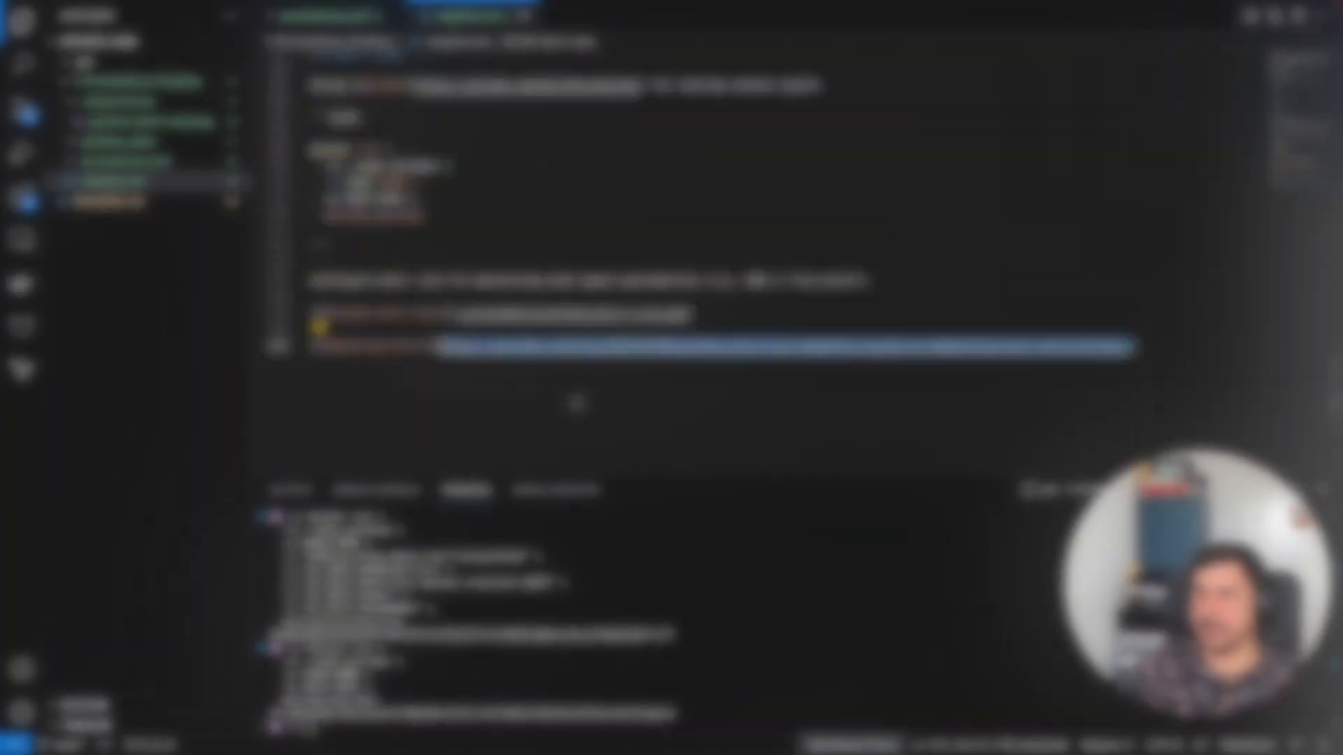
scroll(579, 399, "down", 2)
scroll(578, 390, "up", 12)
scroll(516, 328, "down", 2)
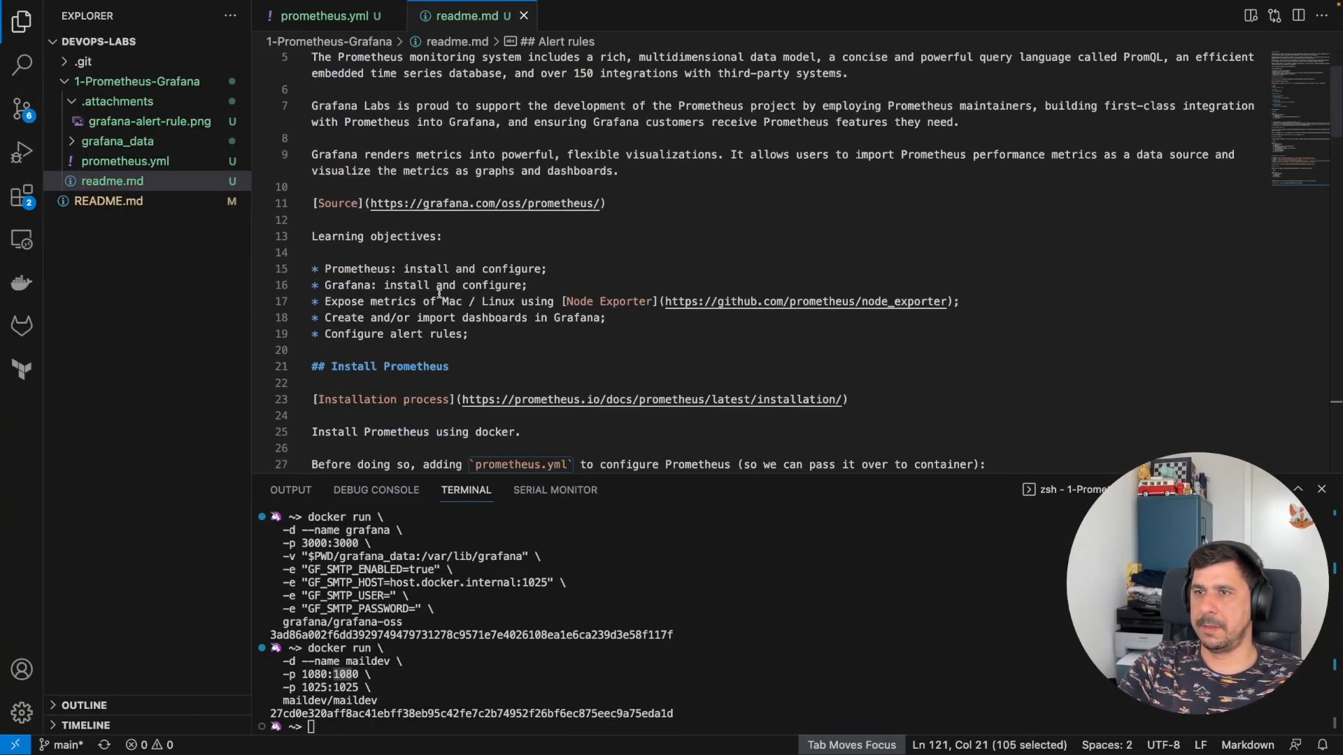